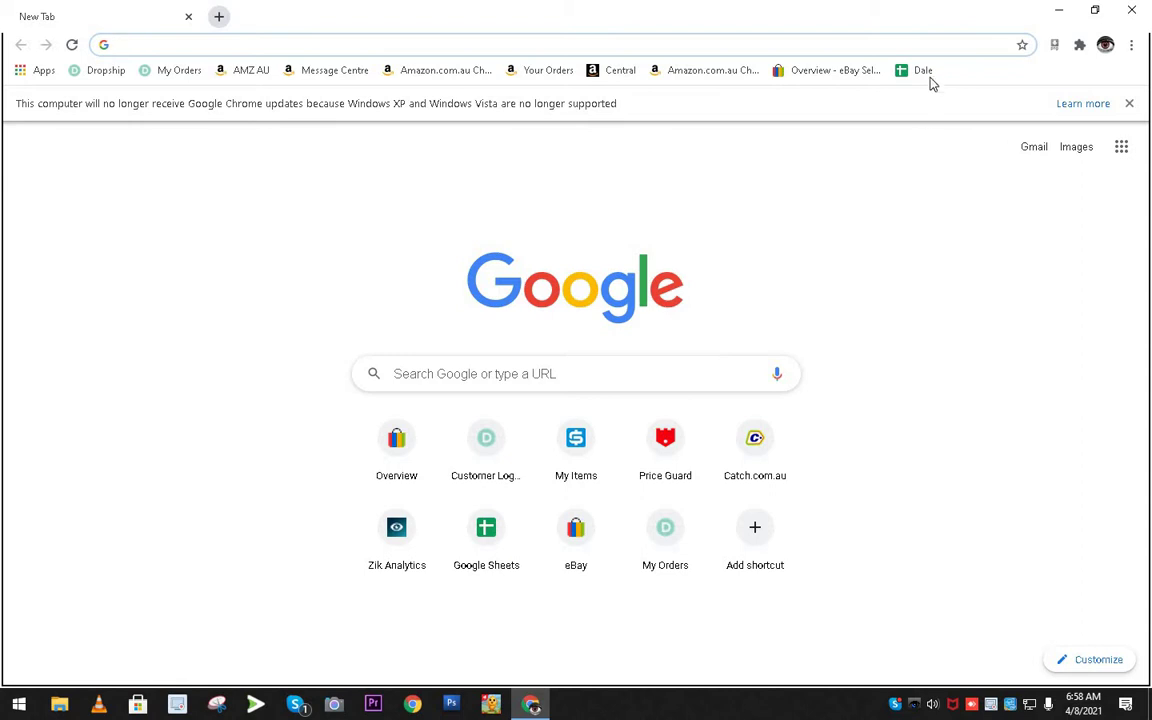
# Open the 2021 listing platform spreadsheet and look through the product rows on the tryagain_og sheet.
pyautogui.click(925, 71)
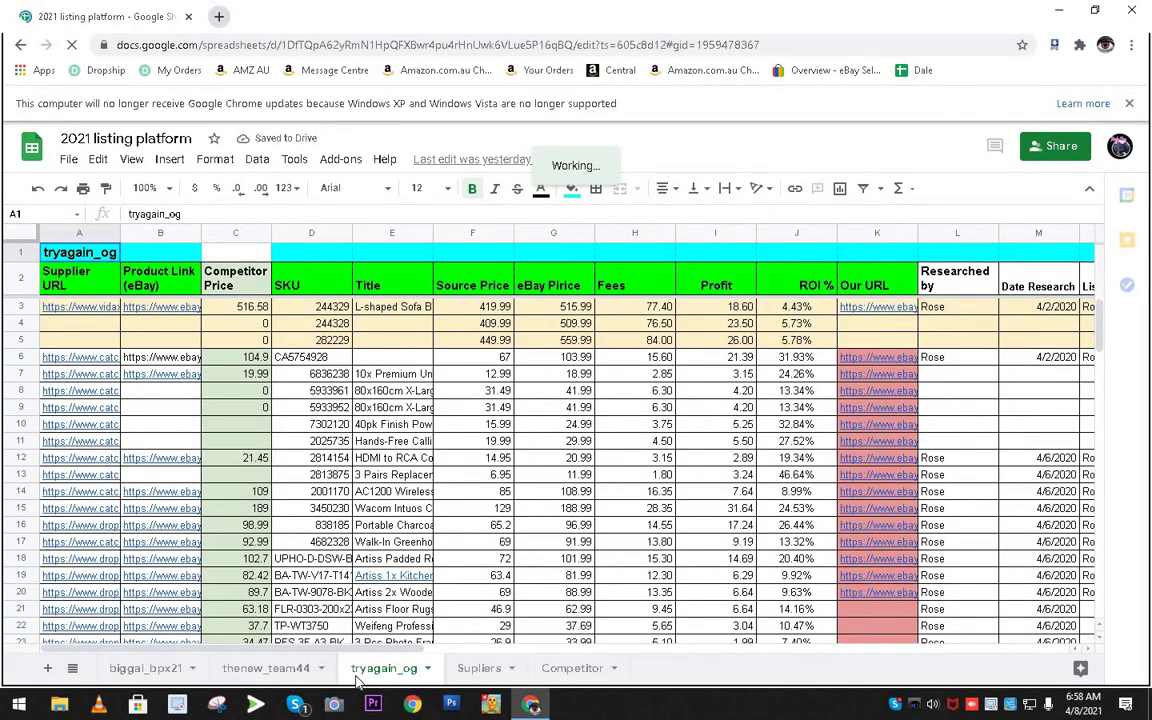
pyautogui.click(124, 670)
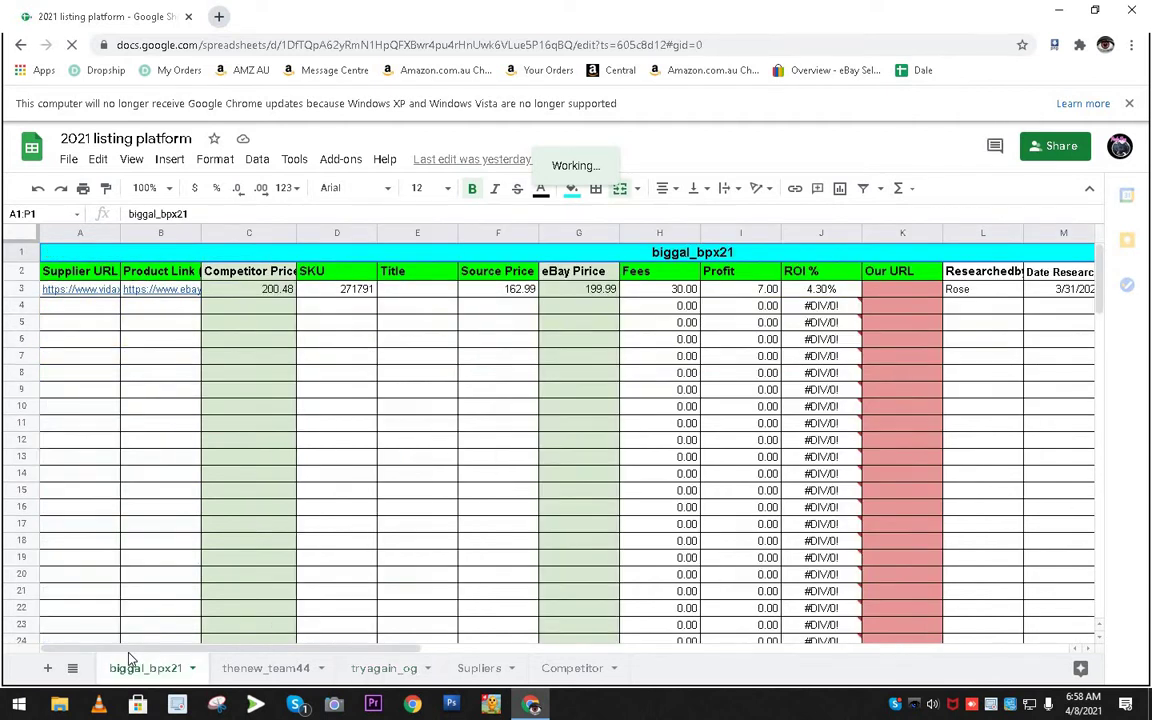
pyautogui.click(376, 670)
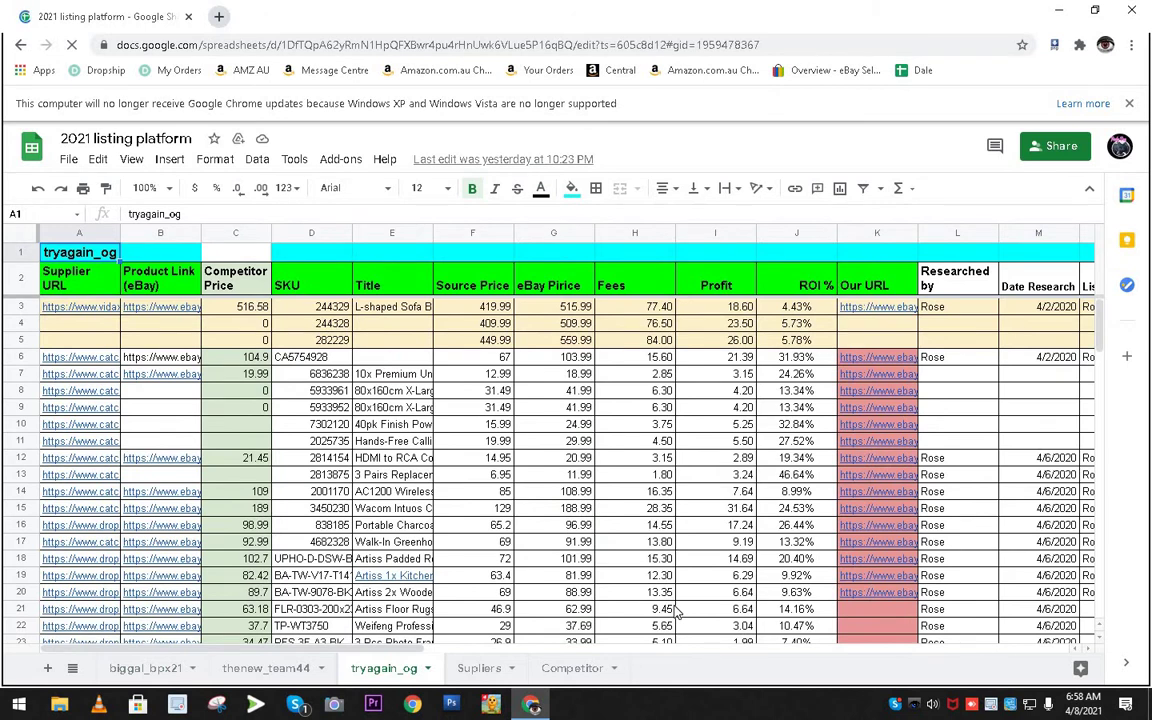
pyautogui.scroll(-5, 643, 505)
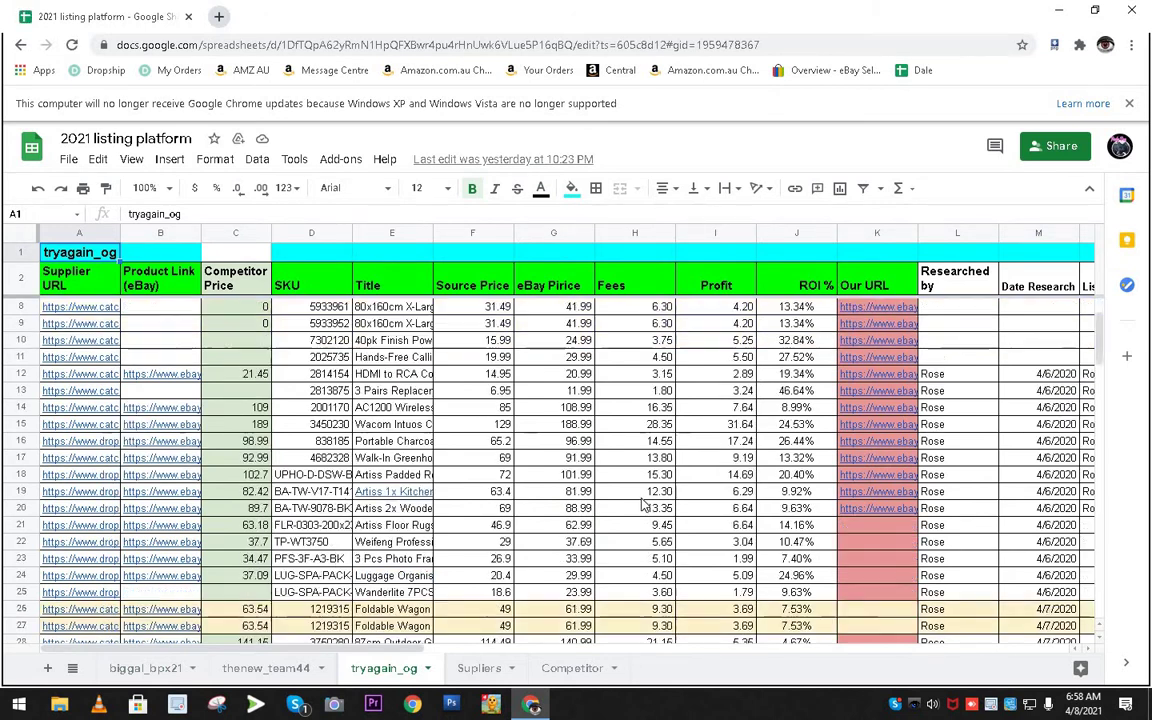
pyautogui.scroll(-2, 643, 505)
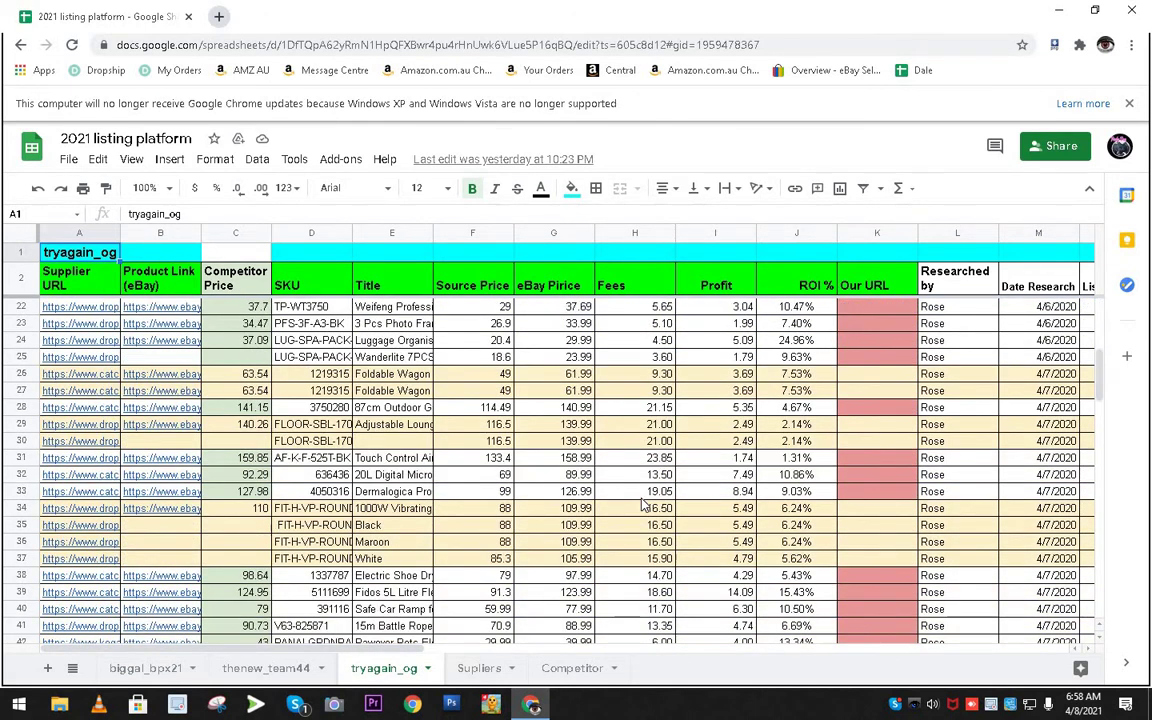
pyautogui.scroll(-3, 643, 505)
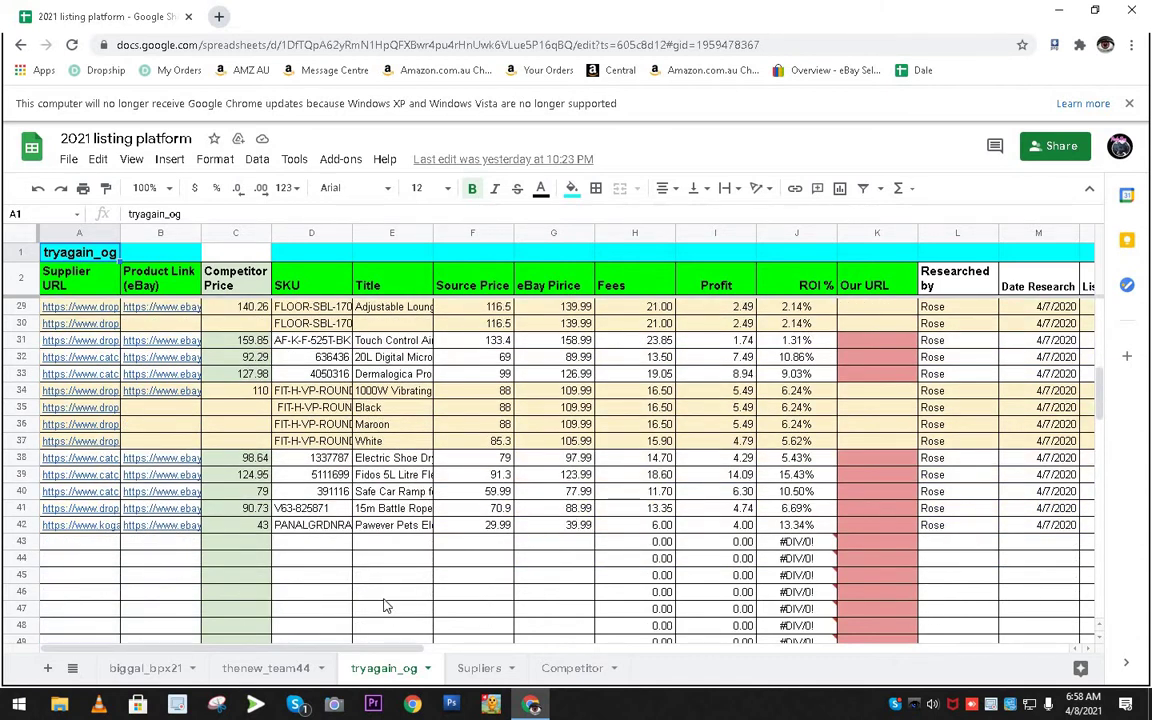
pyautogui.scroll(7, 386, 595)
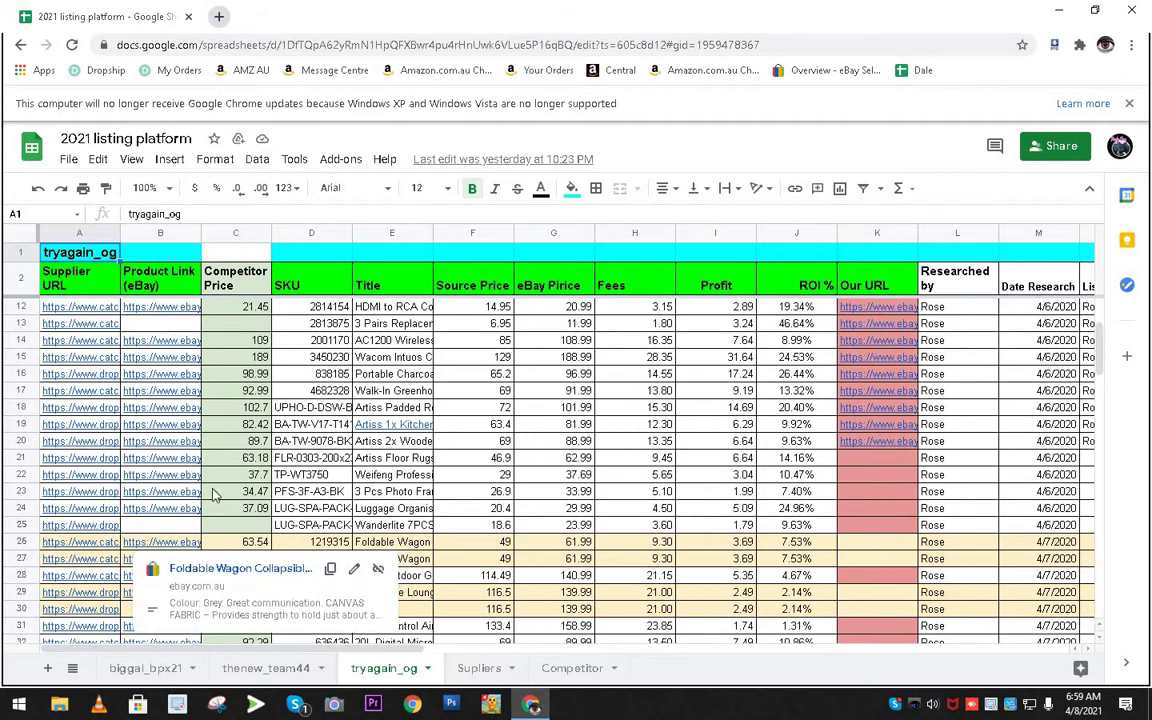
# Copy the supplier URL of the Artiss floor rug in row 21 and open it in a new browser tab.
pyautogui.click(90, 460)
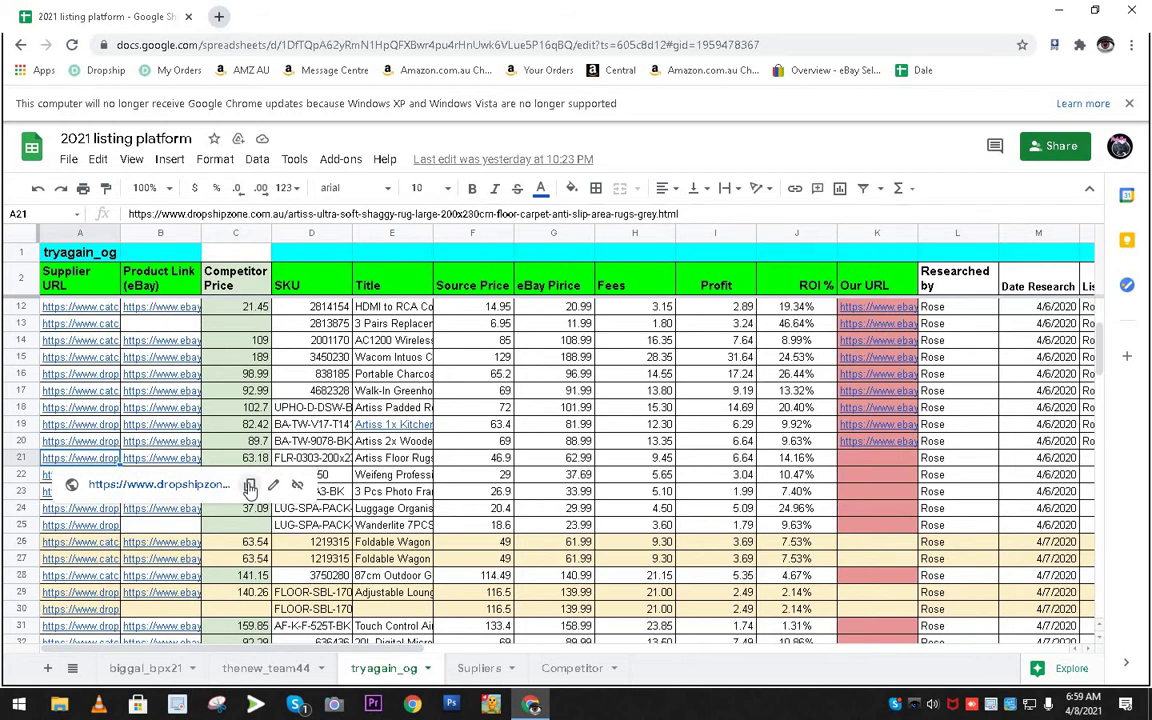
pyautogui.click(249, 484)
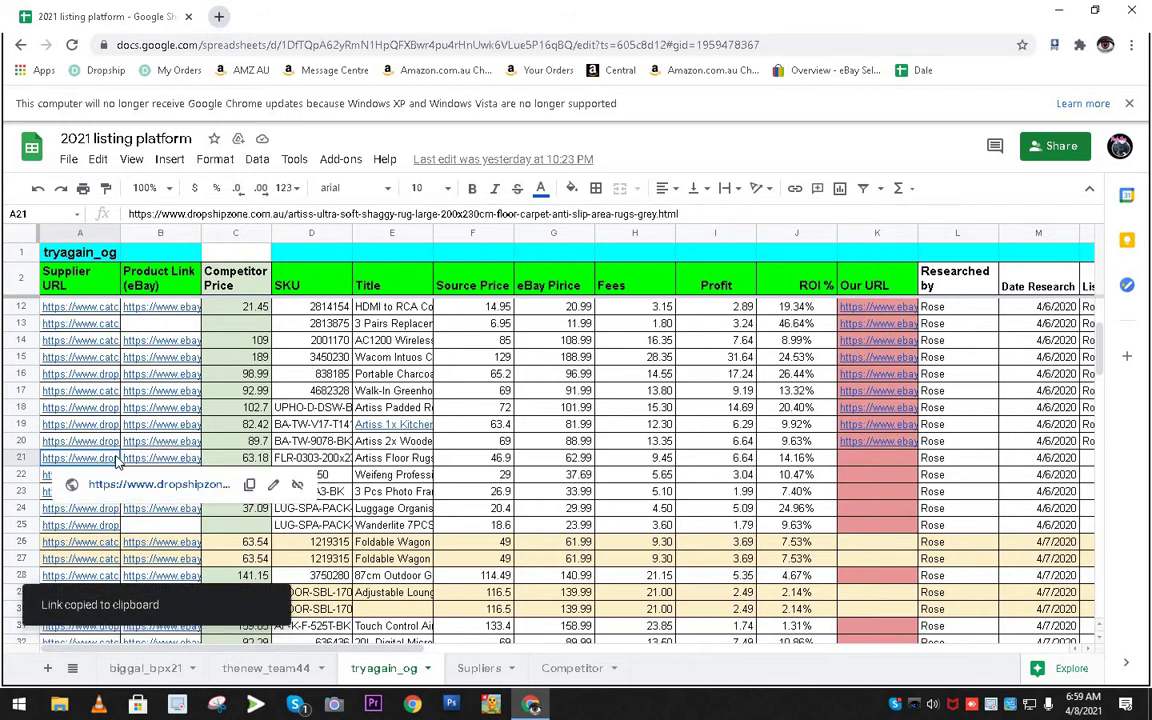
pyautogui.click(224, 15)
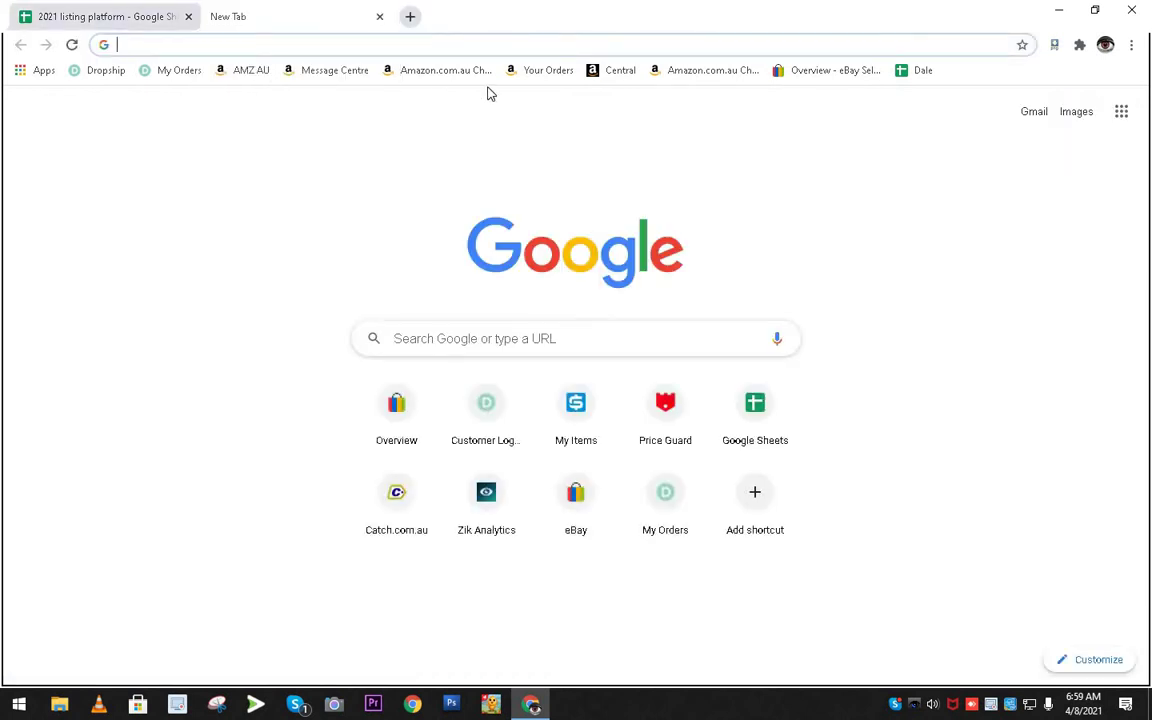
pyautogui.hotkey('ctrl', 'v')
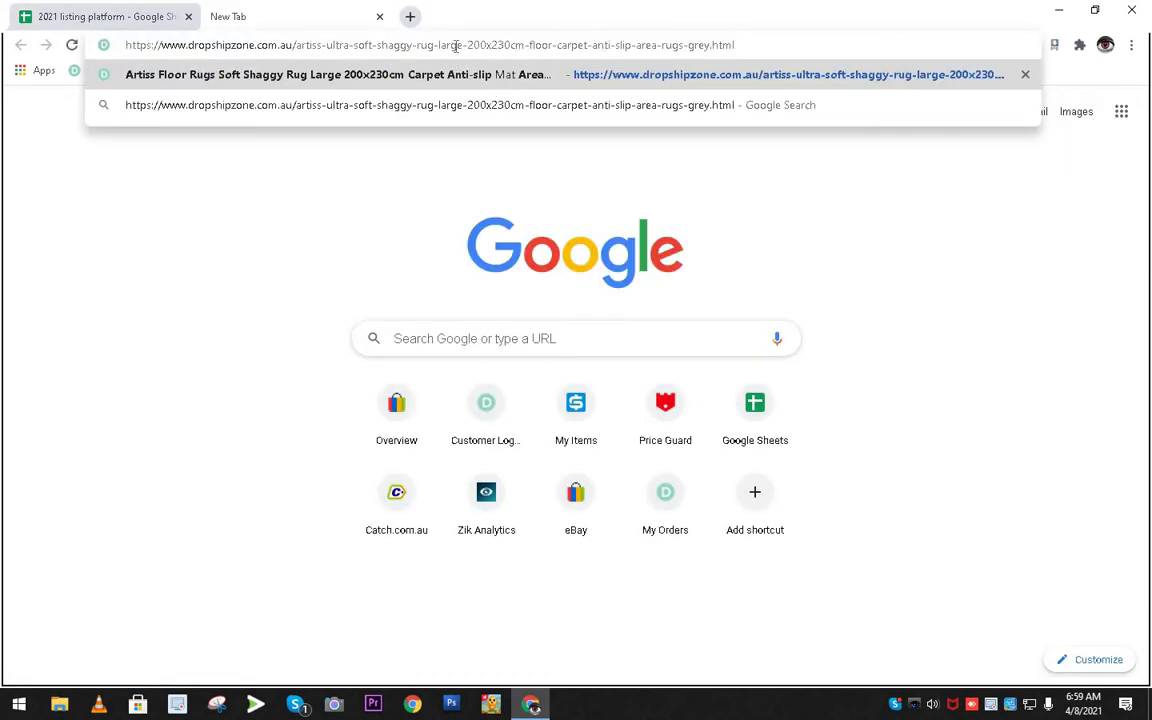
pyautogui.press('Escape')
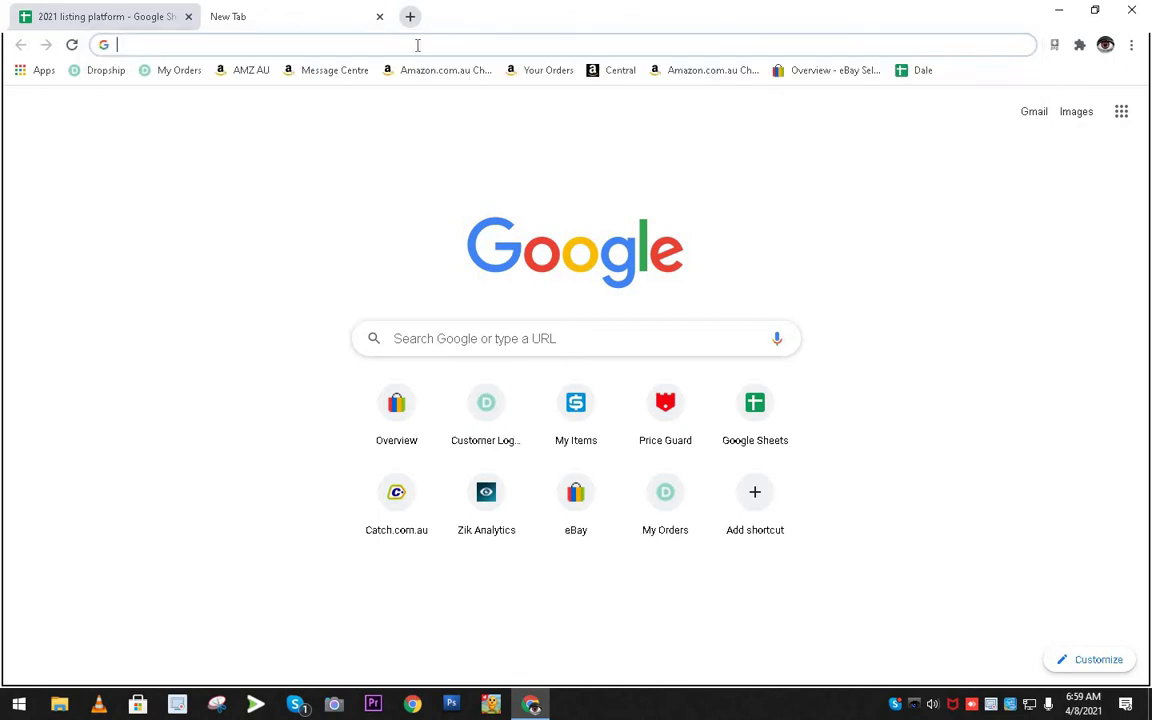
pyautogui.rightClick(413, 49)
pyautogui.click(450, 118)
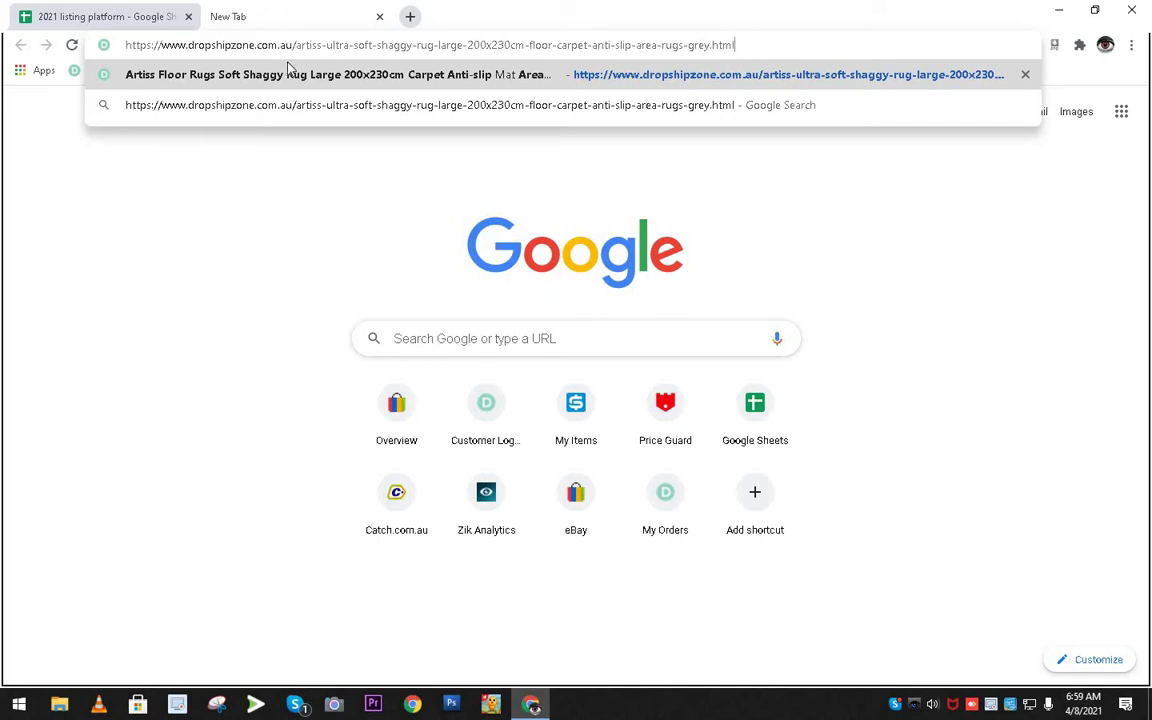
pyautogui.click(288, 68)
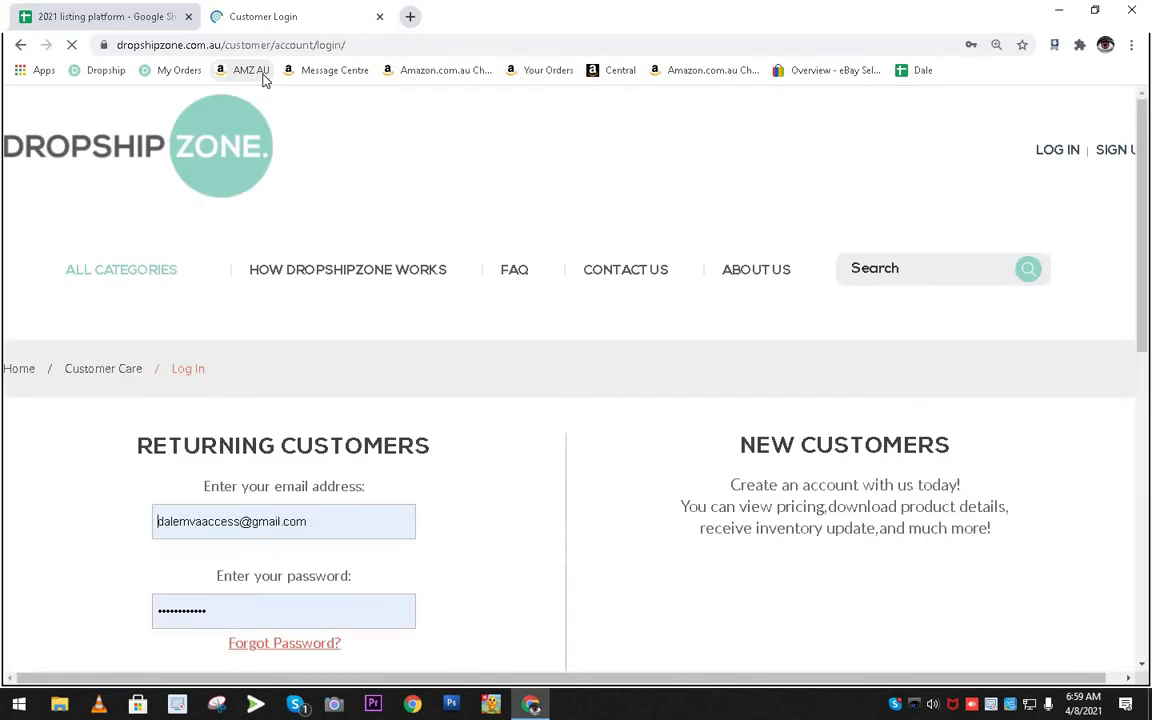
# Log in to the Dropshipzone account with the prefilled returning-customer credentials.
pyautogui.scroll(-2, 452, 405)
pyautogui.click(329, 550)
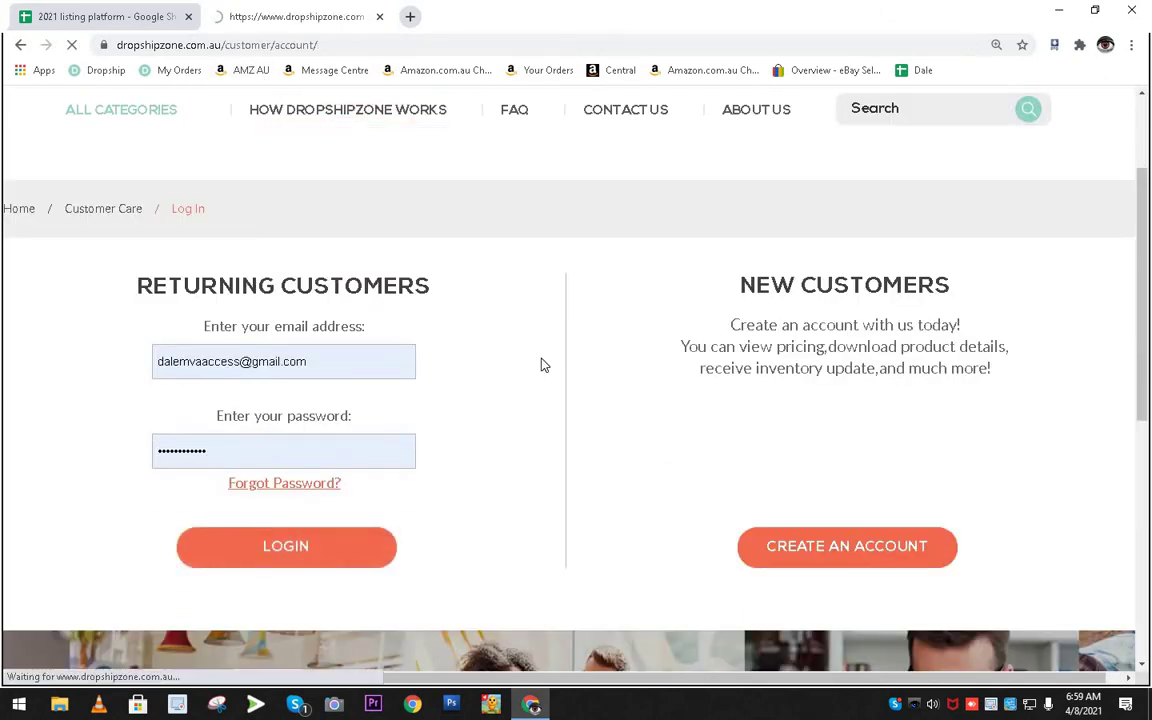
pyautogui.scroll(-1, 541, 365)
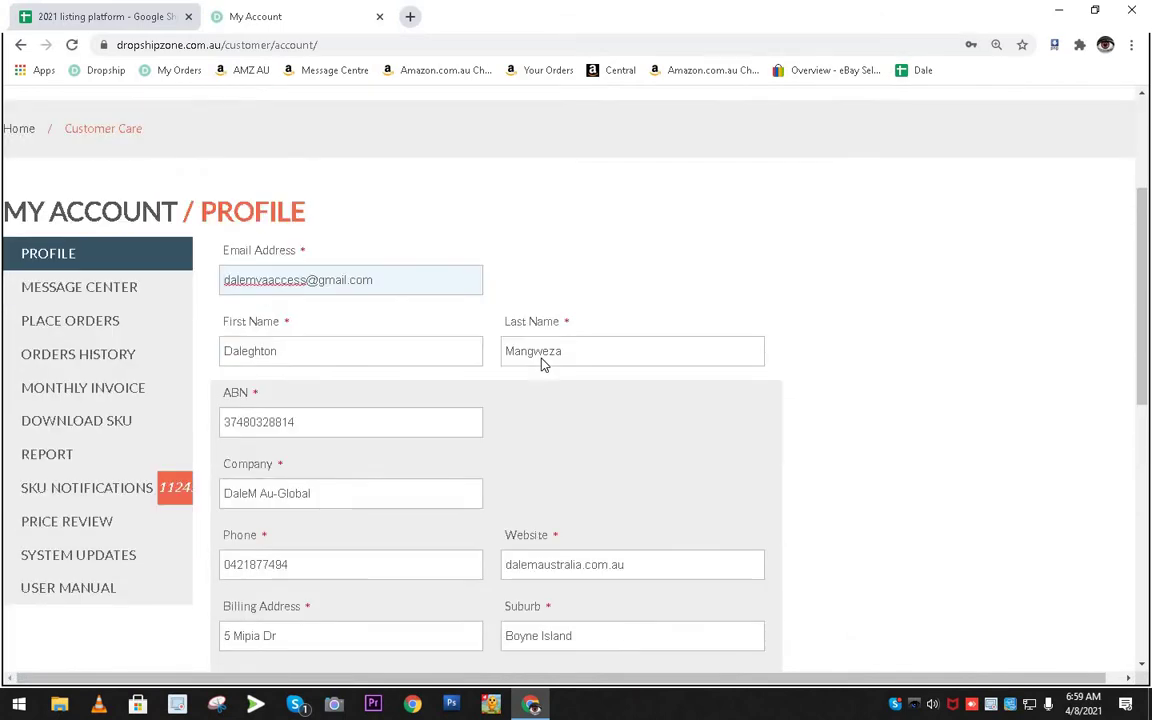
pyautogui.scroll(3, 253, 341)
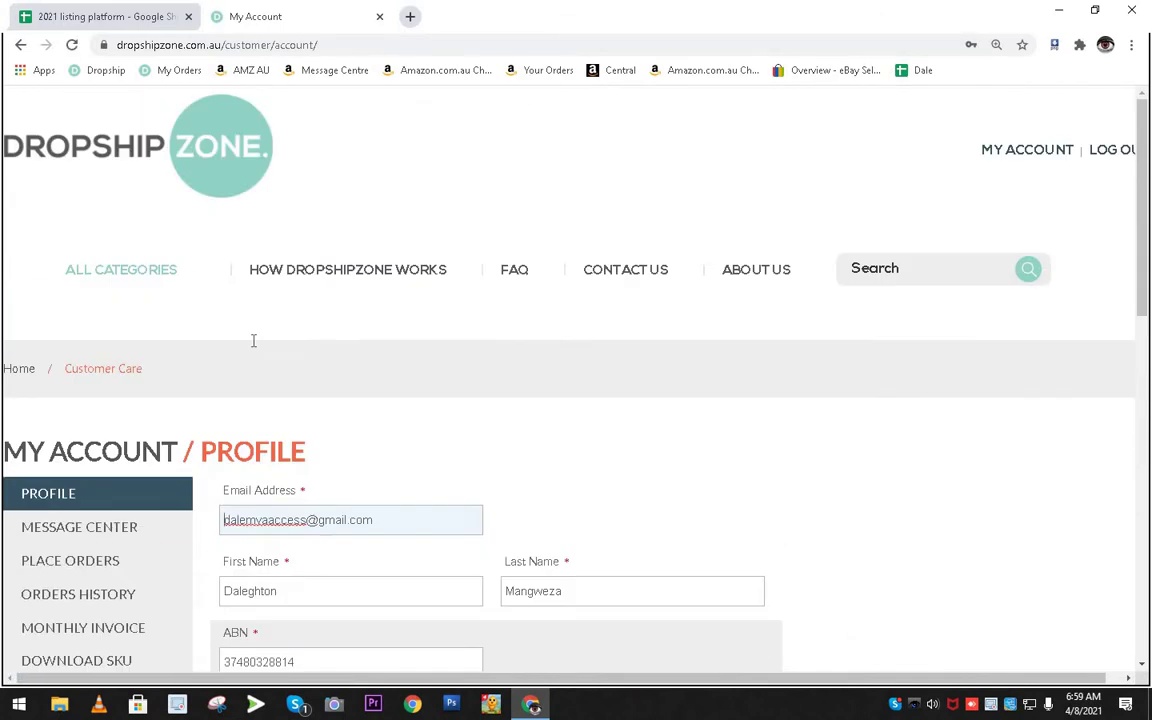
# Load the copied supplier URL again to open the Artiss shaggy rug's Dropshipzone product page.
pyautogui.click(348, 43)
pyautogui.hotkey('ctrl', 'v')
pyautogui.press('Return')
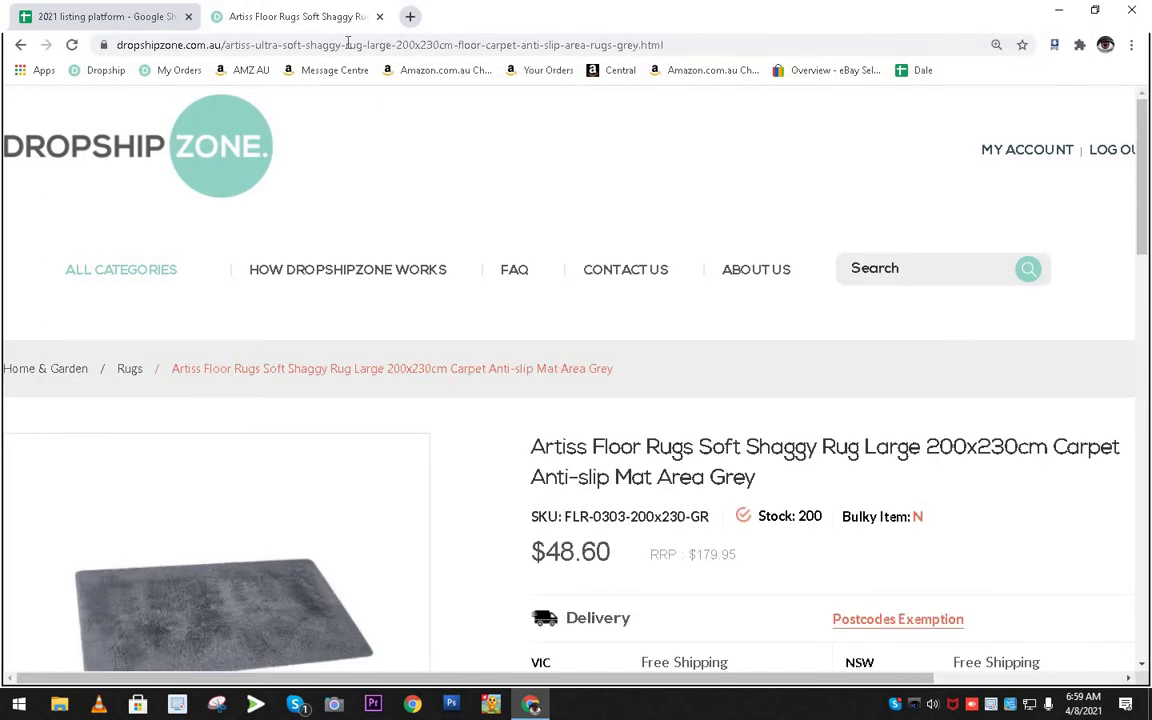
pyautogui.click(345, 45)
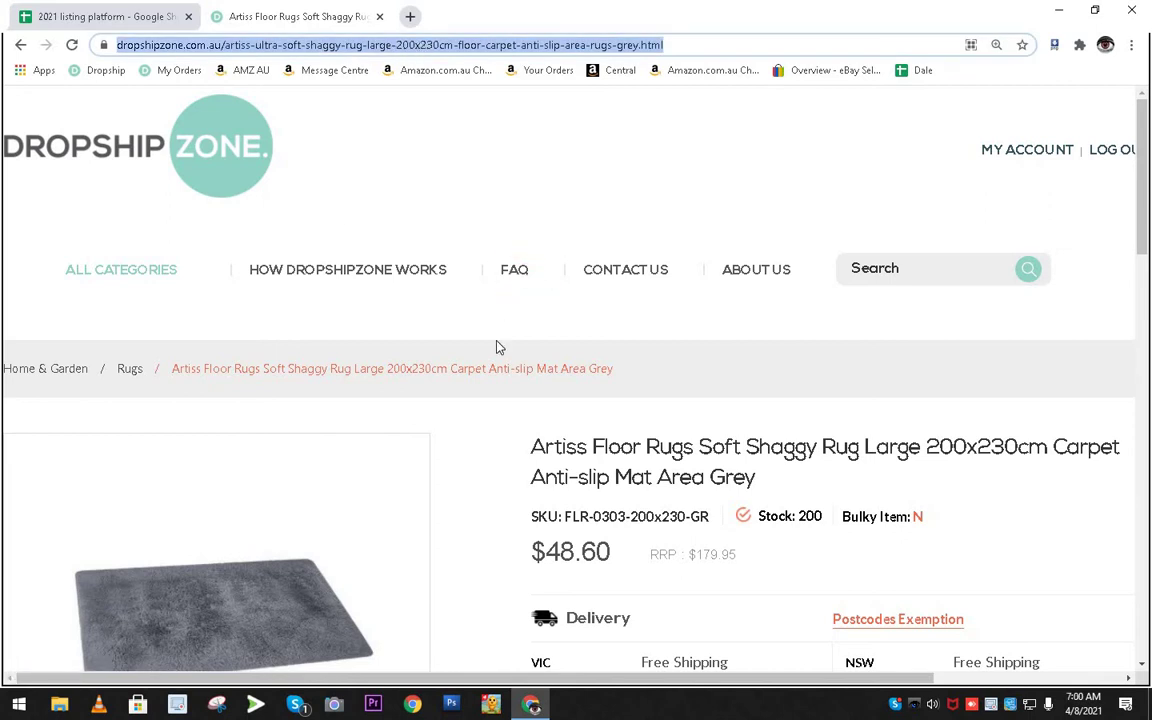
pyautogui.scroll(-2, 304, 457)
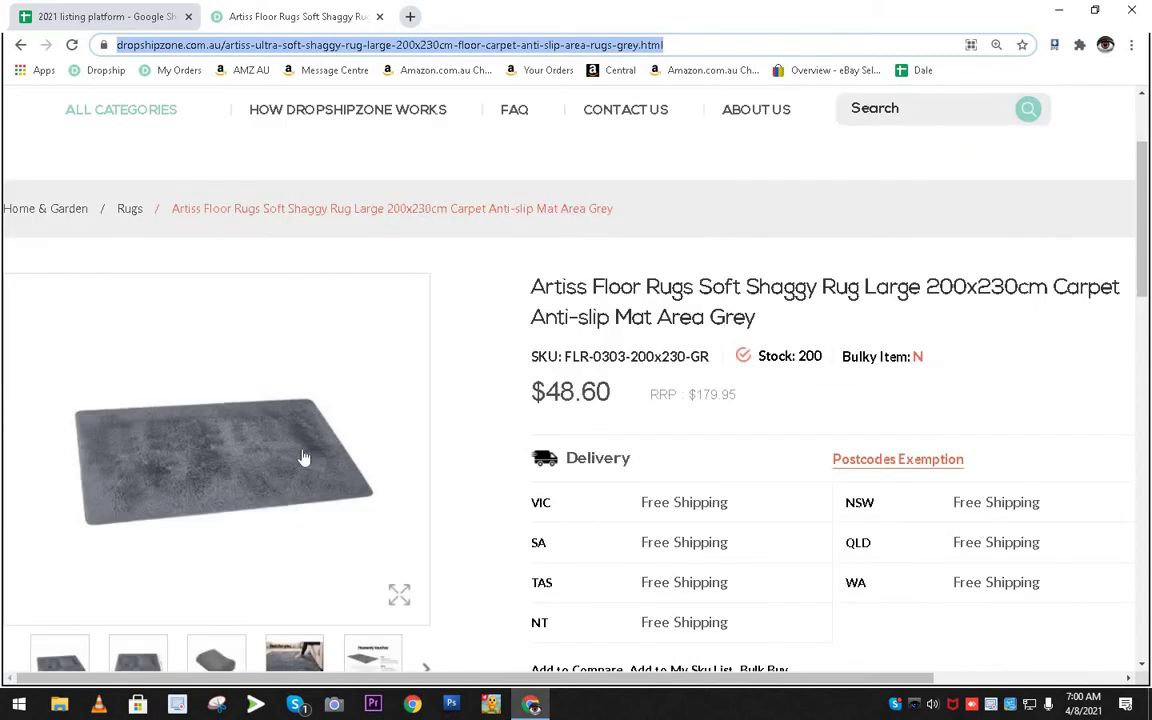
# Copy the eBay product link from cell B21 of the tryagain_og sheet and open it in a new browser tab.
pyautogui.click(113, 25)
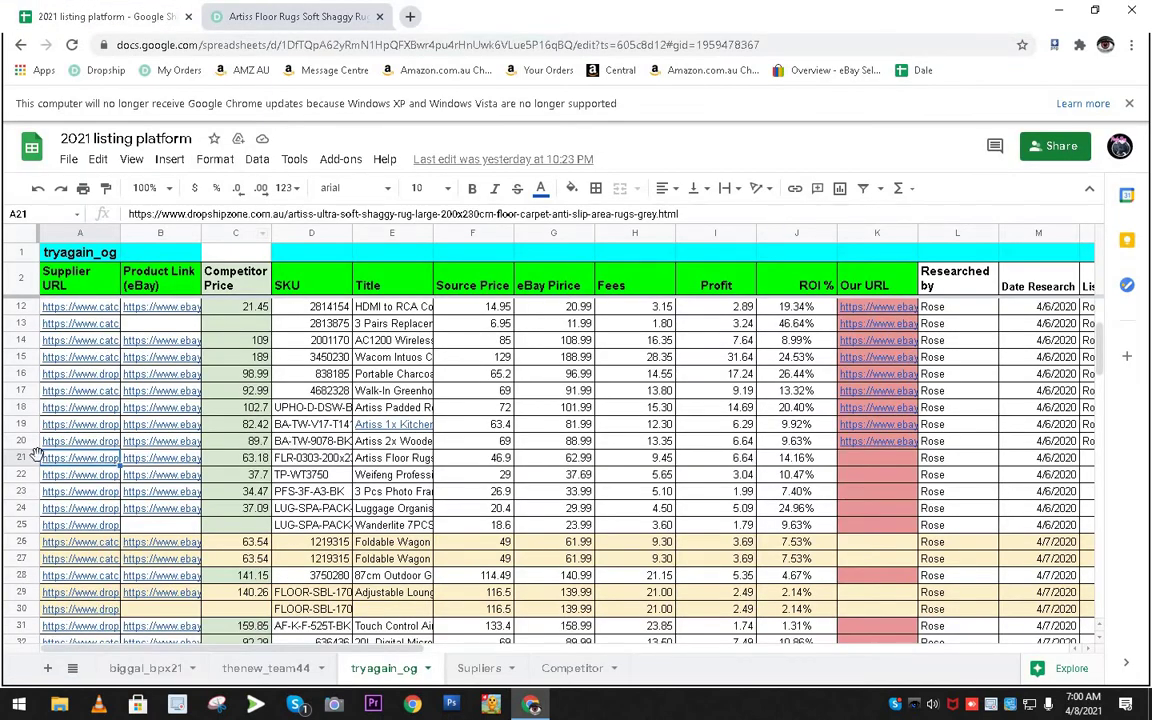
pyautogui.click(140, 461)
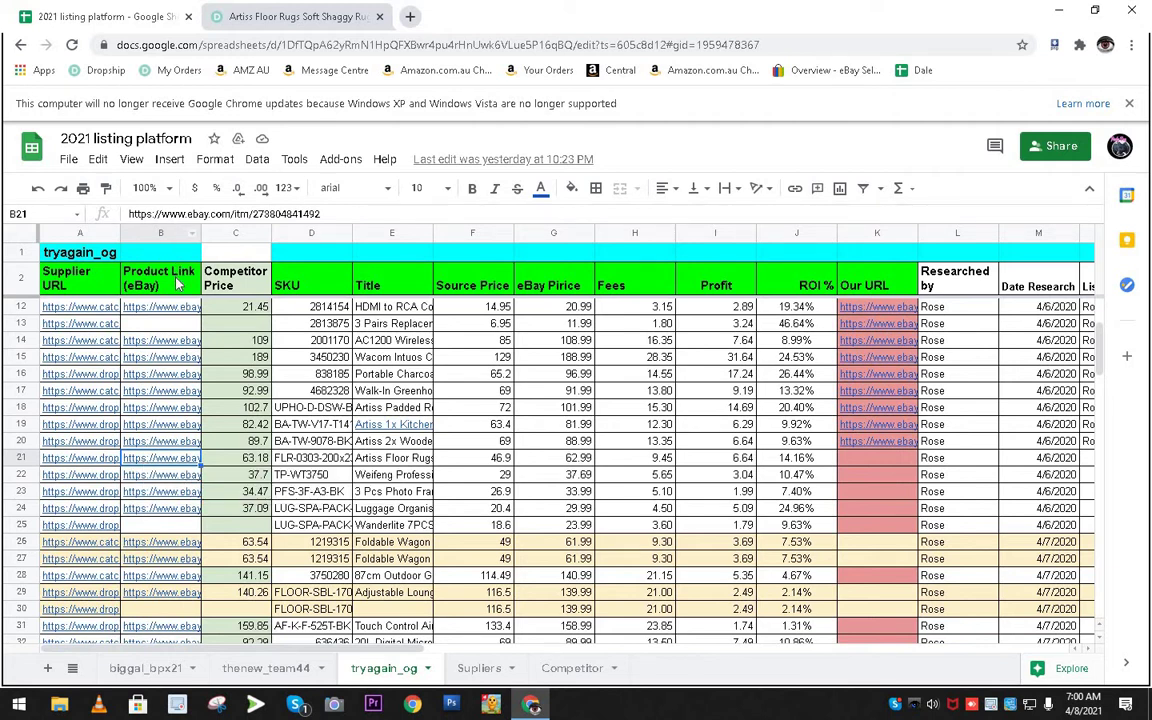
pyautogui.moveTo(176, 461)
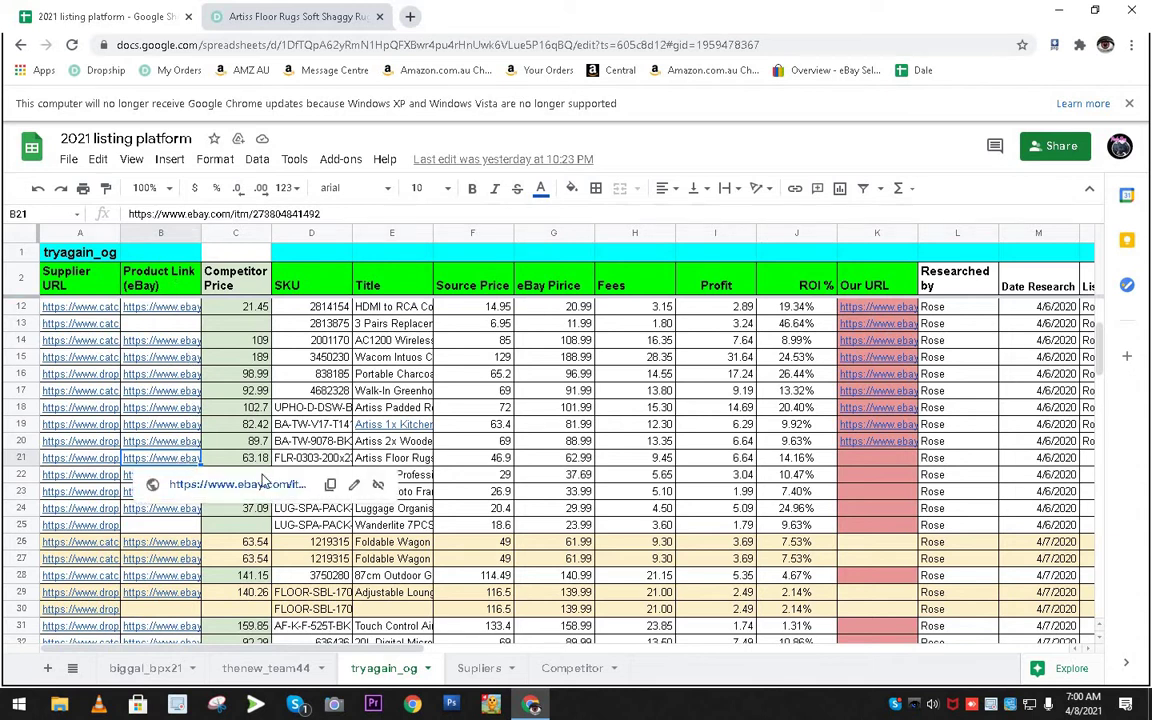
pyautogui.click(331, 213)
pyautogui.moveTo(280, 213); pyautogui.dragTo(123, 217)
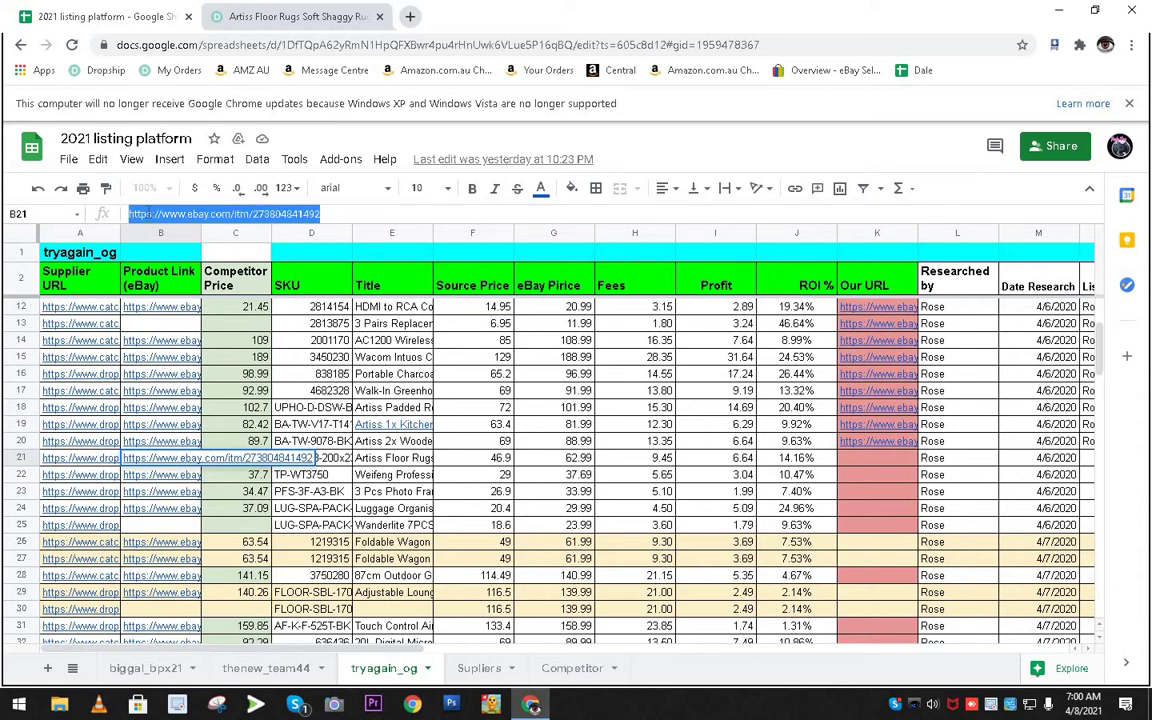
pyautogui.rightClick(148, 208)
pyautogui.click(176, 236)
pyautogui.click(410, 16)
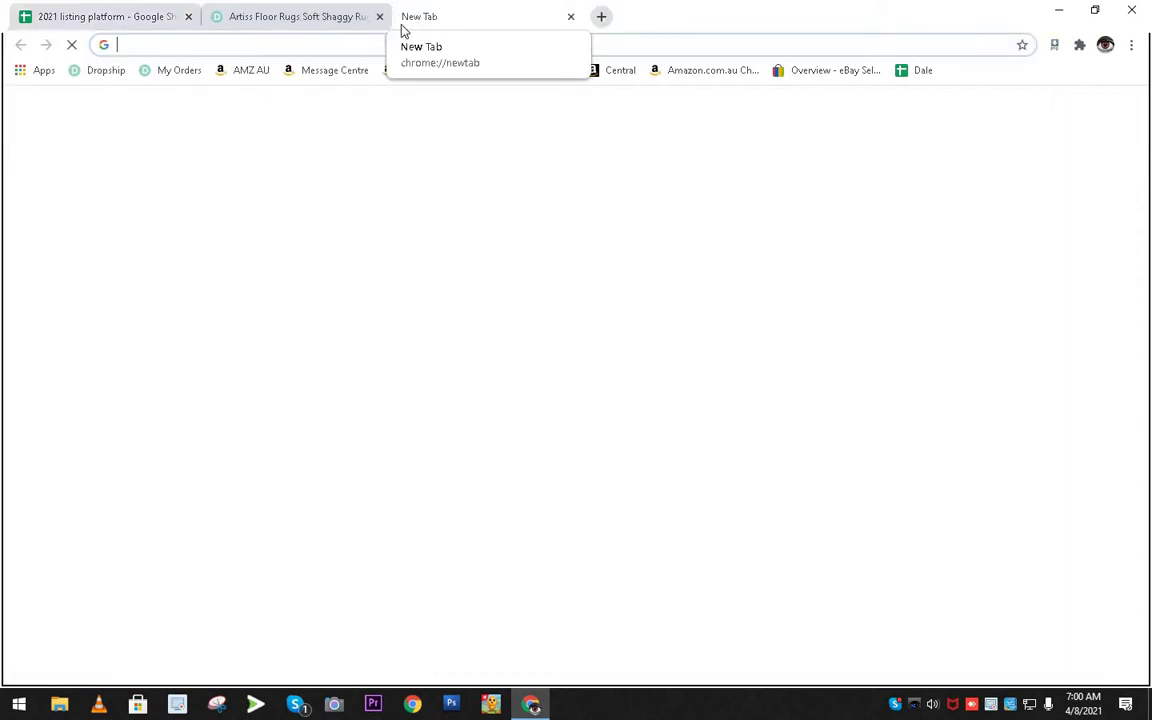
pyautogui.hotkey('ctrl', 'v')
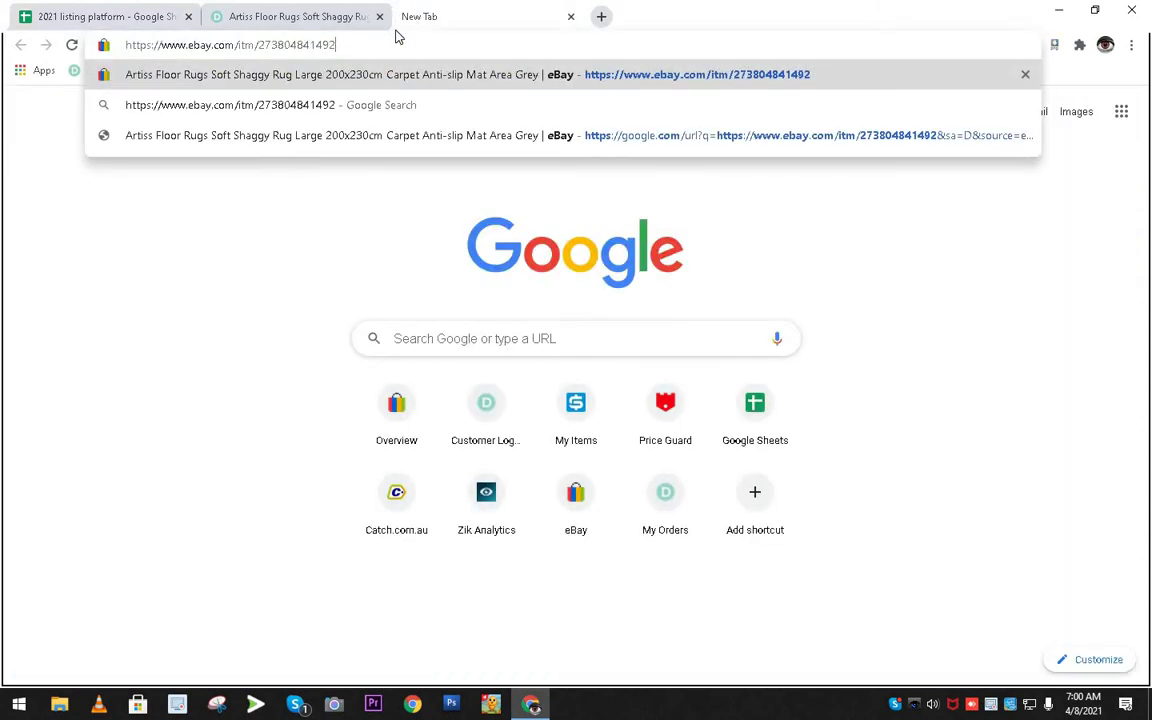
pyautogui.press('Return')
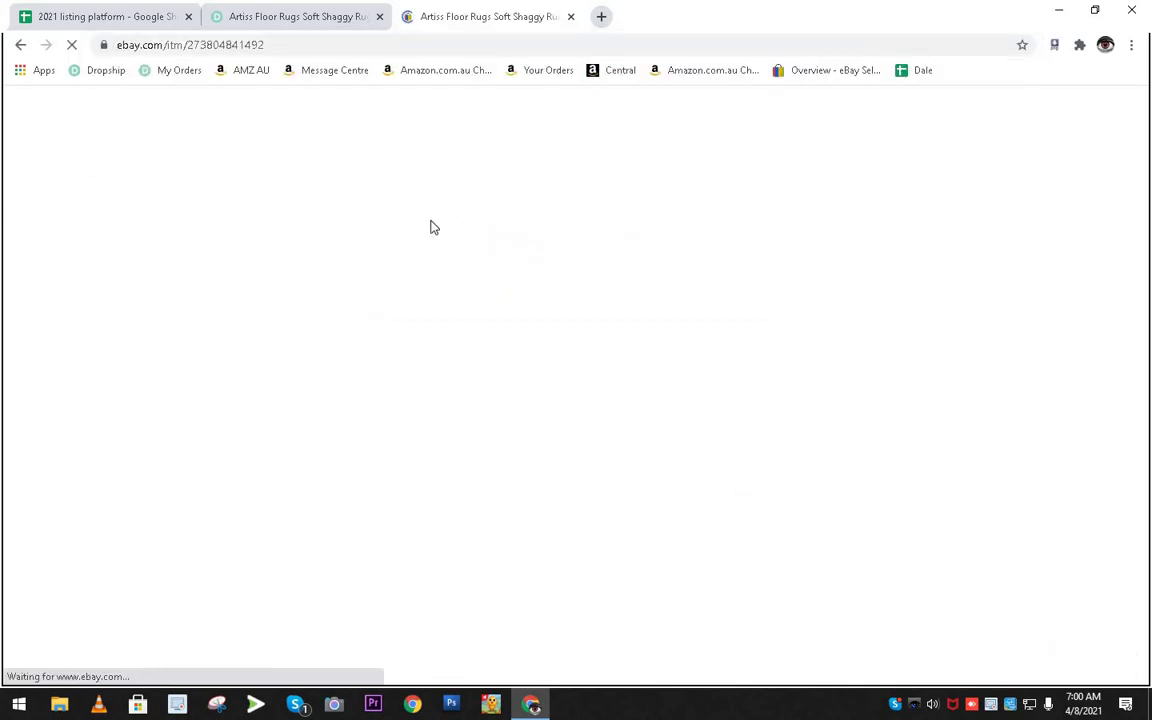
# Compare the rug size in the product titles on the Dropshipzone and eBay pages.
pyautogui.click(275, 17)
pyautogui.scroll(-3, 395, 402)
pyautogui.scroll(1, 396, 402)
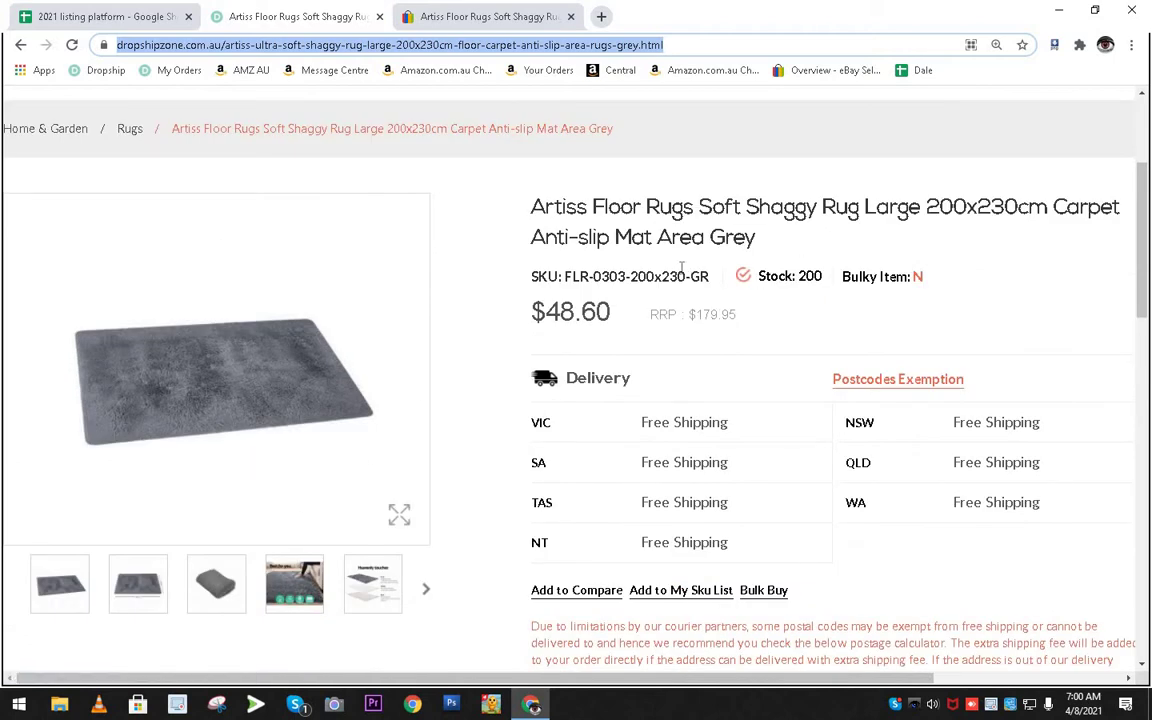
pyautogui.moveTo(928, 207); pyautogui.dragTo(1049, 207)
pyautogui.click(525, 16)
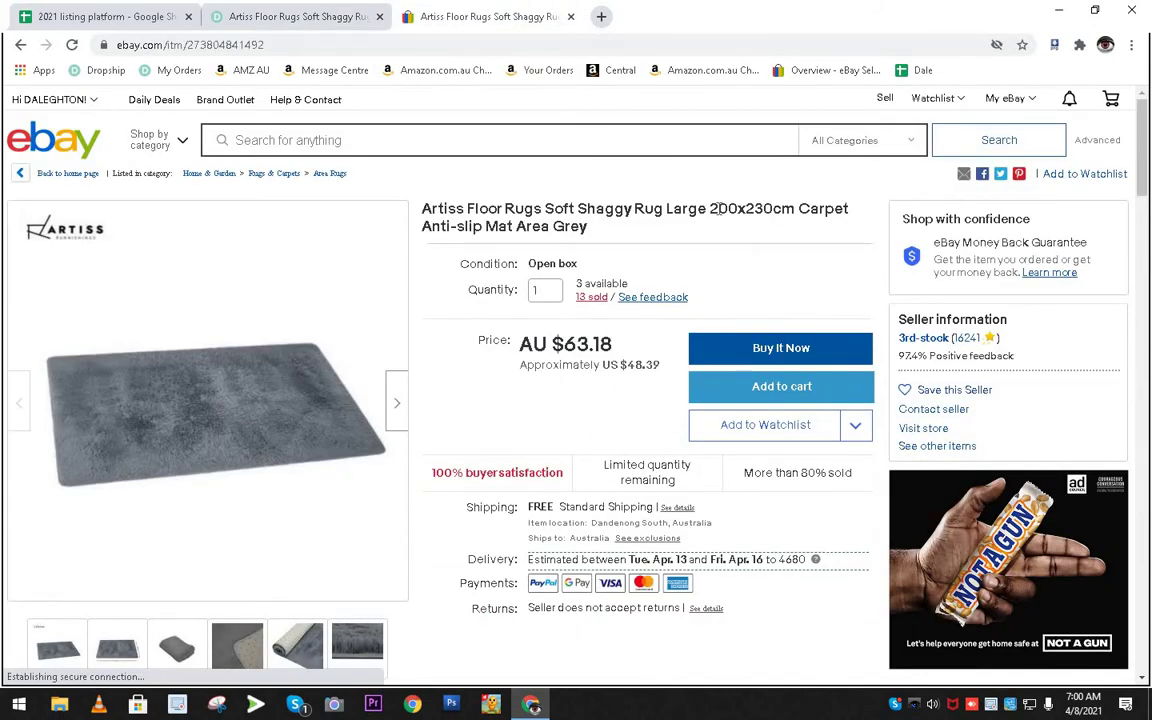
pyautogui.moveTo(711, 208); pyautogui.dragTo(795, 208)
# Compare the rug's product photos on the Dropshipzone page with those in the eBay listing.
pyautogui.scroll(-4, 362, 335)
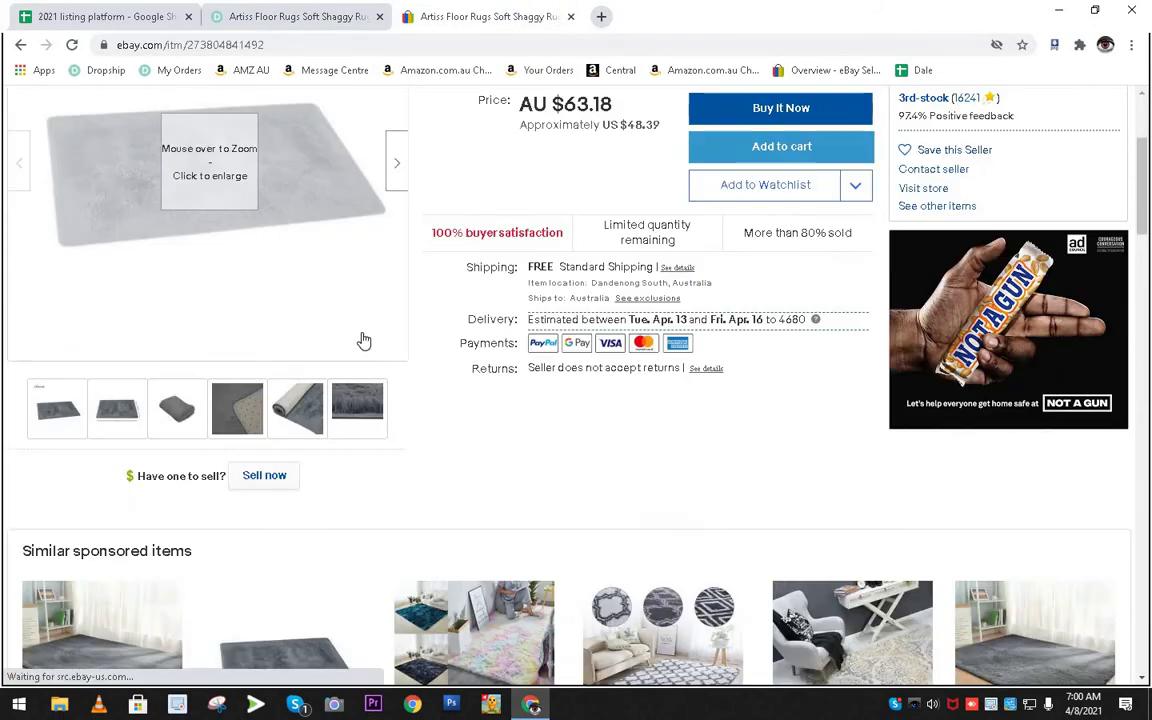
pyautogui.scroll(2, 364, 341)
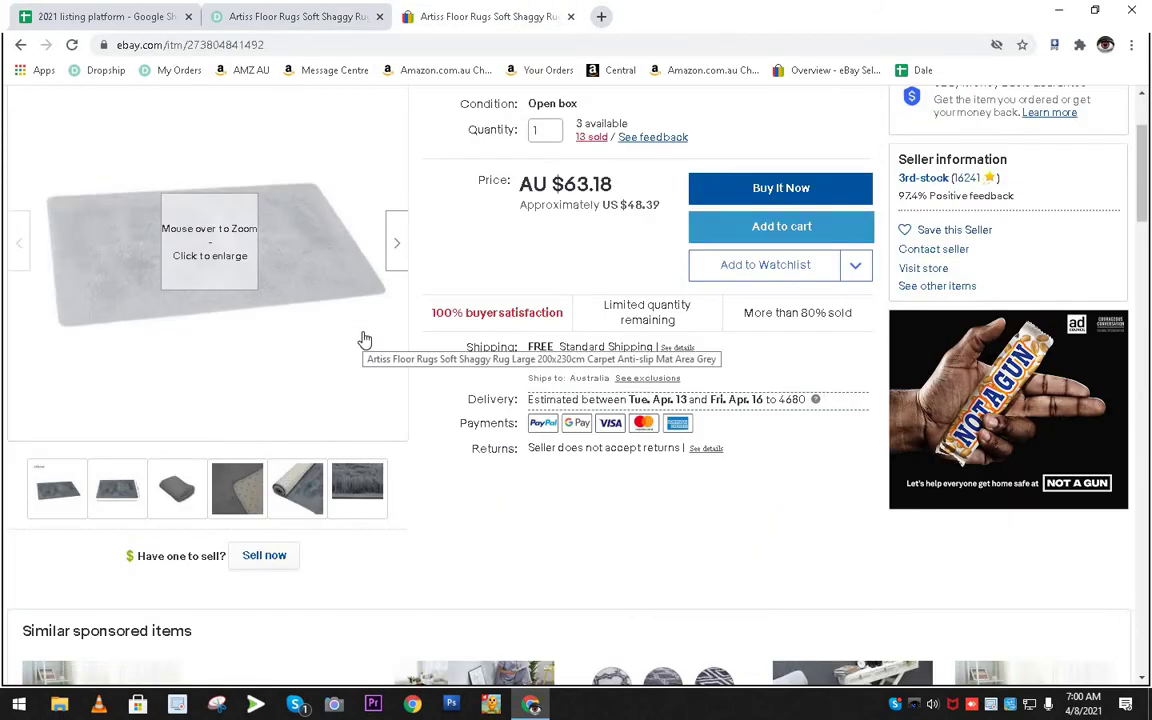
pyautogui.click(290, 17)
pyautogui.scroll(-1, 237, 458)
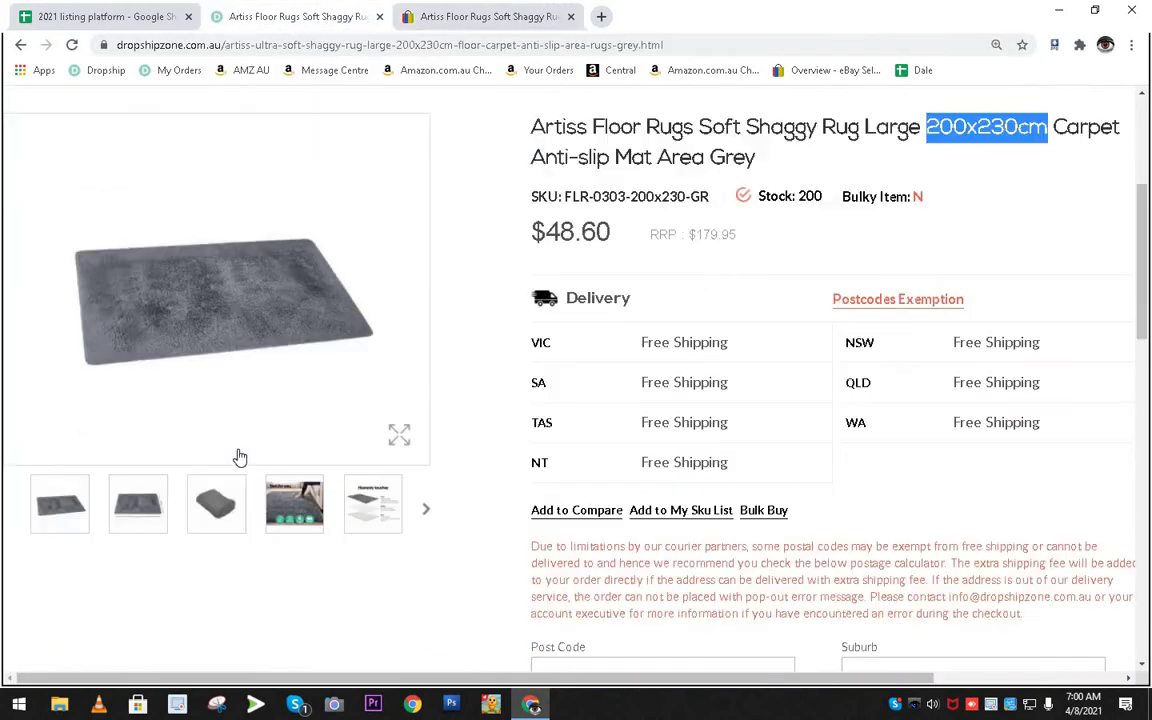
pyautogui.click(198, 505)
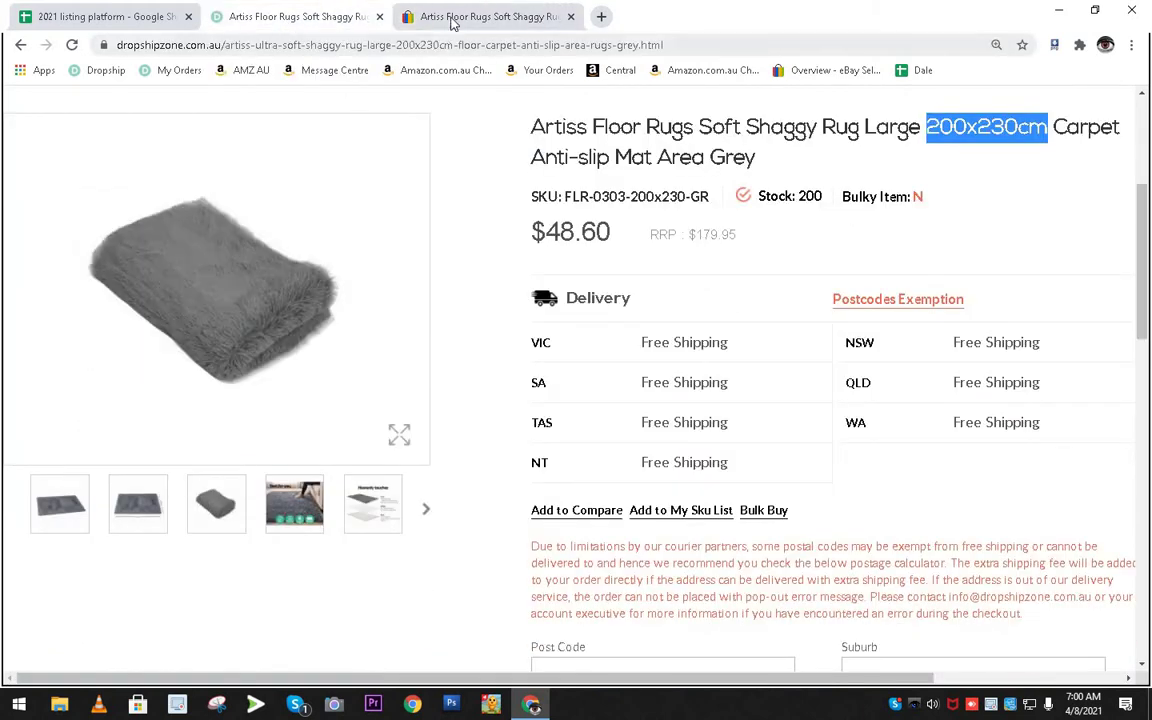
pyautogui.click(452, 22)
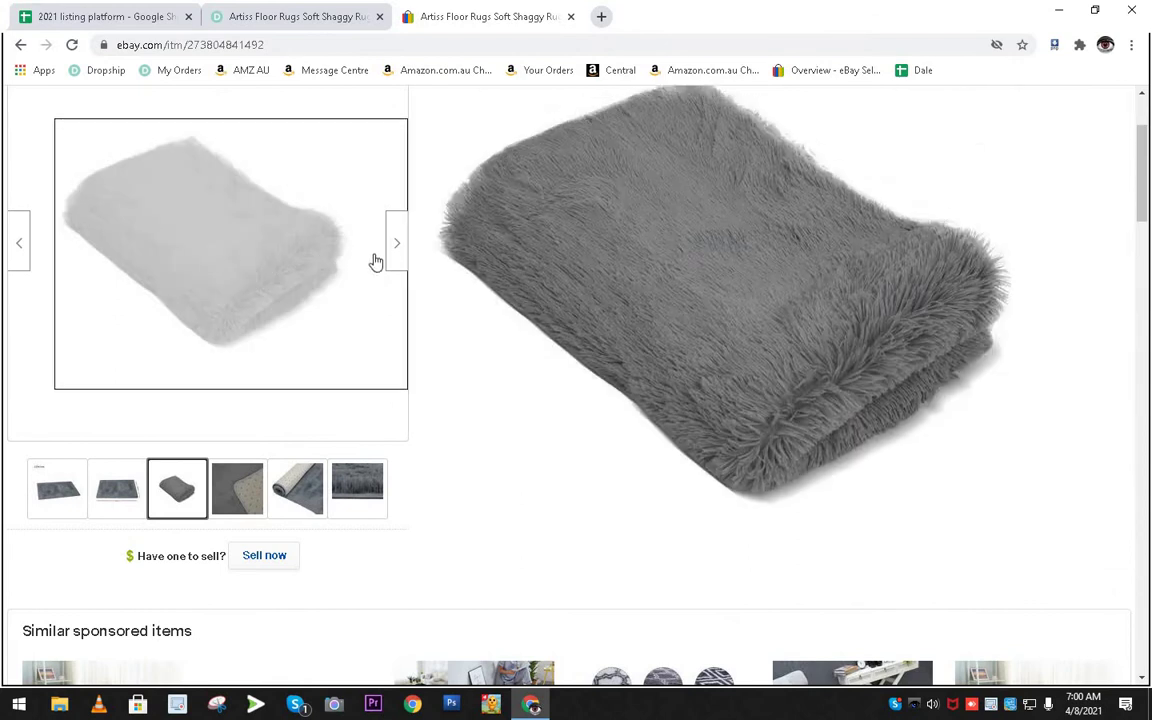
pyautogui.click(303, 488)
pyautogui.click(366, 499)
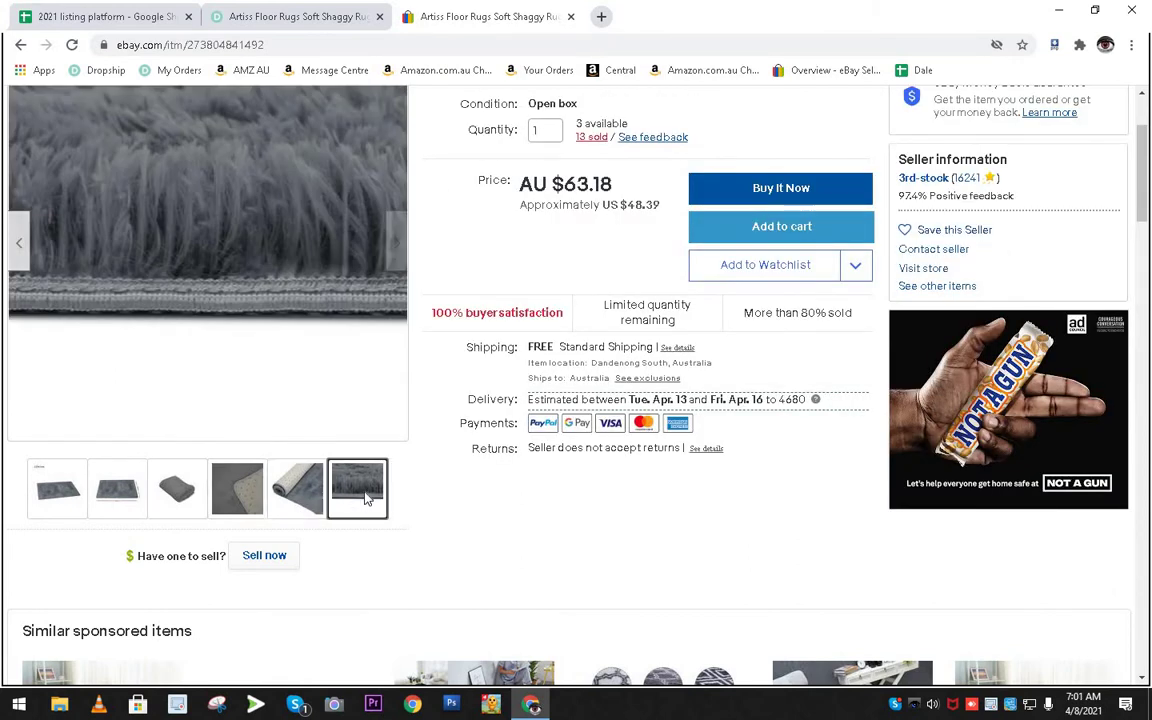
pyautogui.scroll(2, 405, 529)
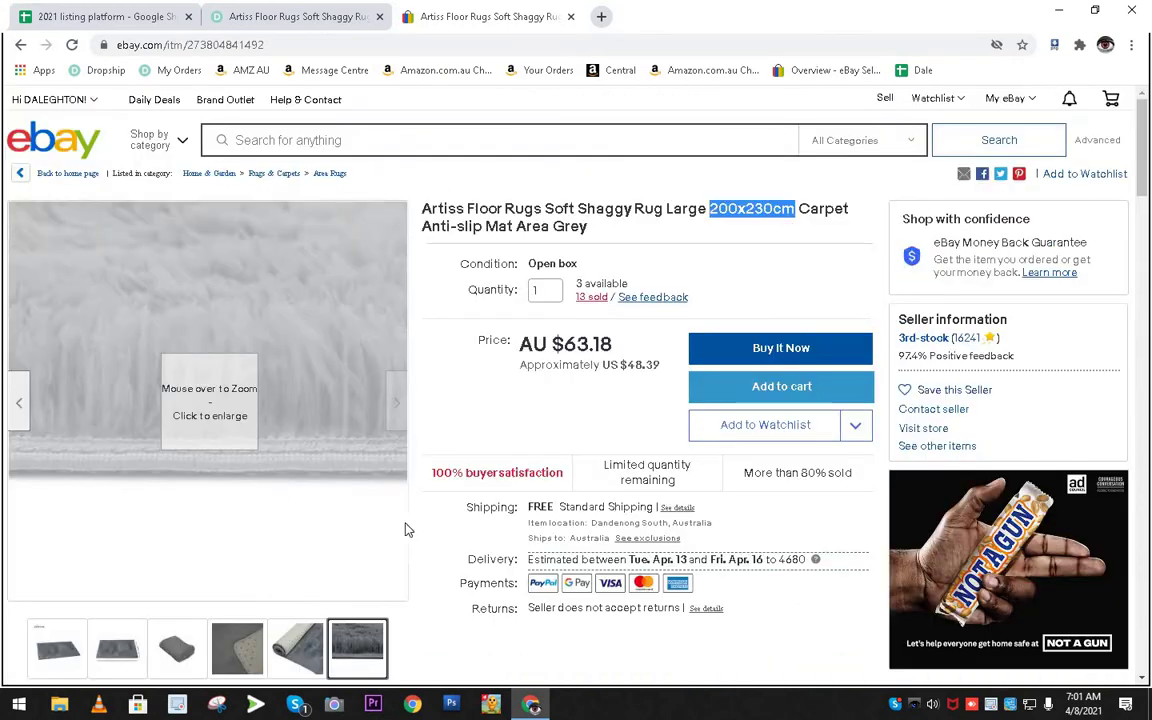
pyautogui.moveTo(381, 378)
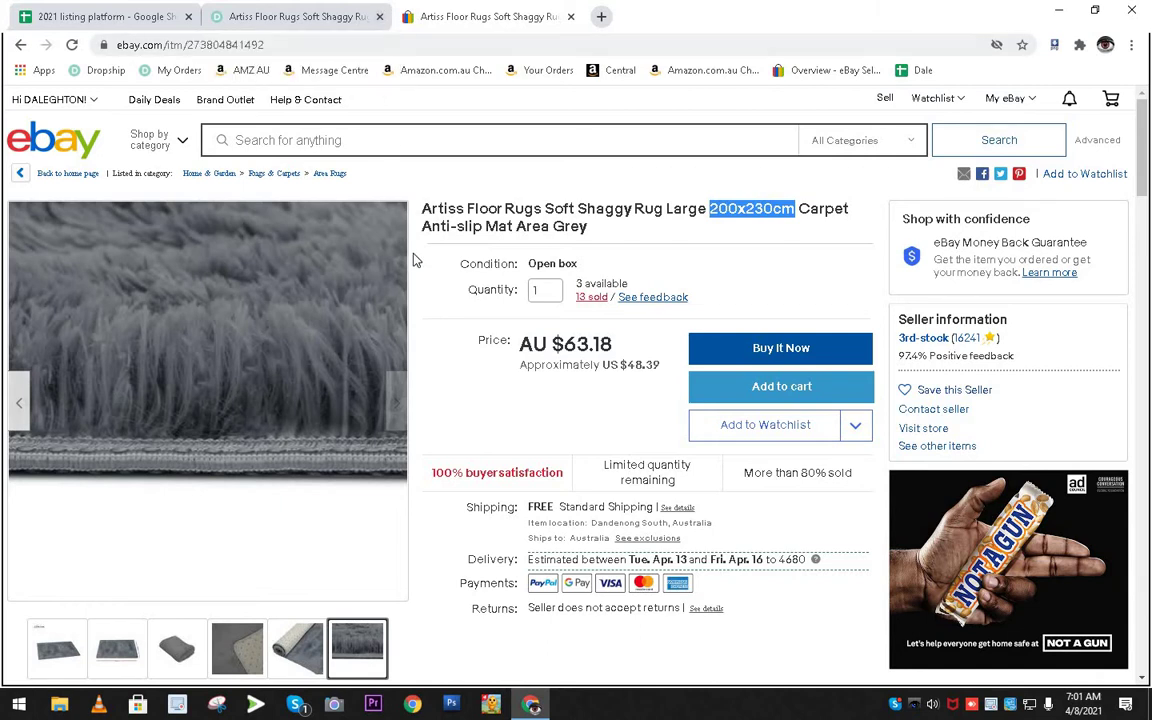
pyautogui.click(360, 16)
pyautogui.click(494, 20)
pyautogui.scroll(-3, 357, 406)
pyautogui.scroll(3, 328, 356)
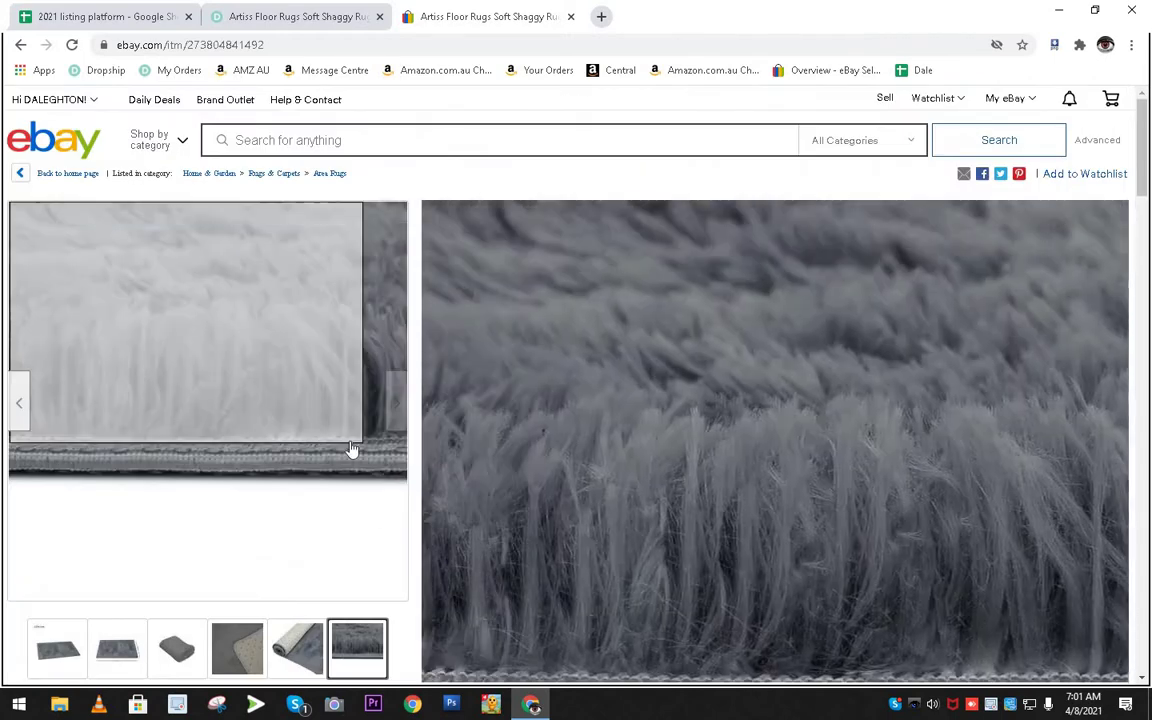
# Open the competitor listing's Sell now form in a new browser tab and bring up the draft listing.
pyautogui.scroll(-3, 352, 450)
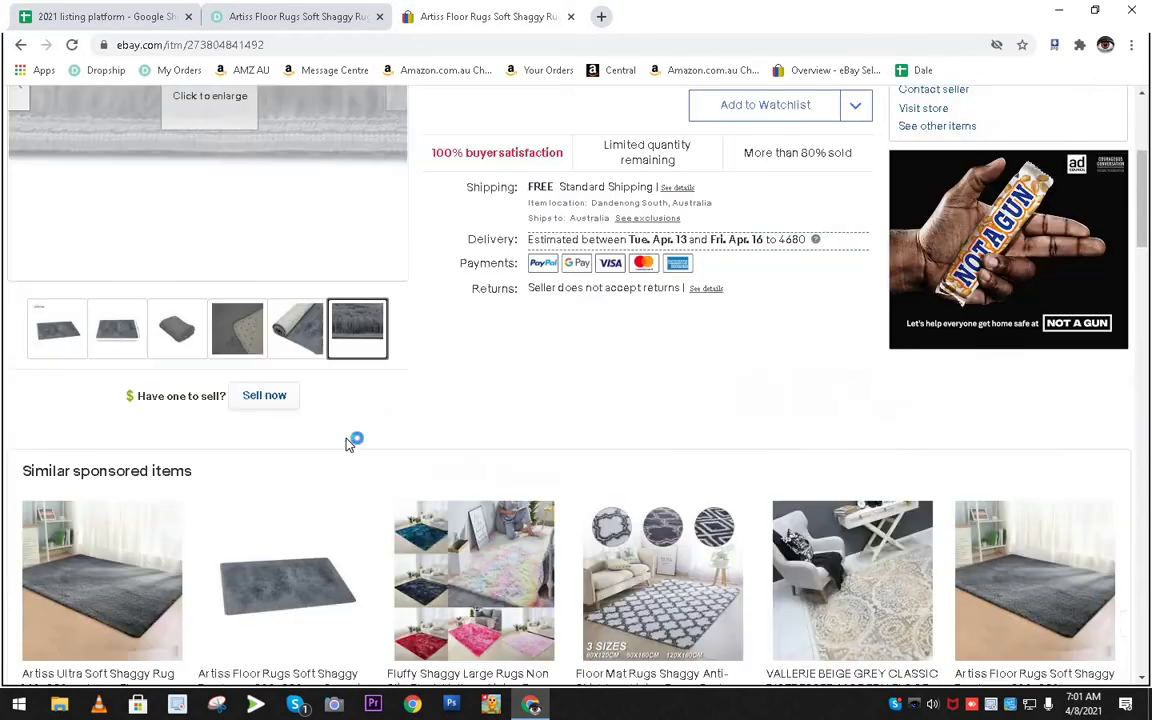
pyautogui.rightClick(262, 403)
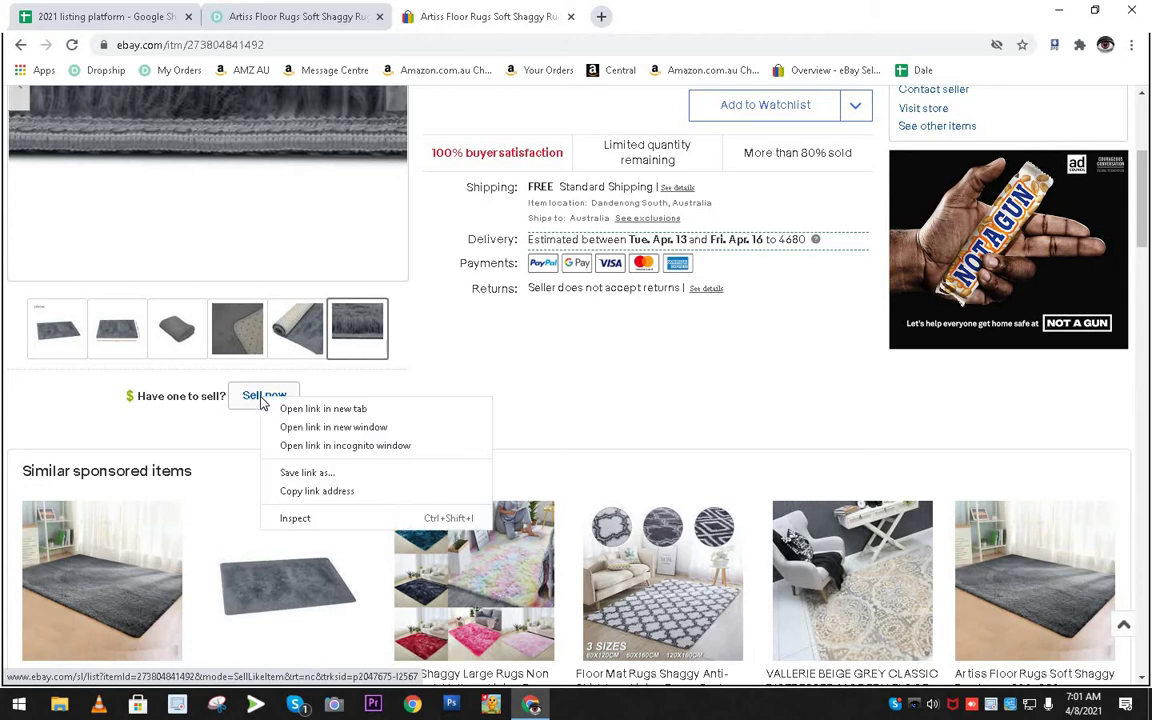
pyautogui.click(336, 410)
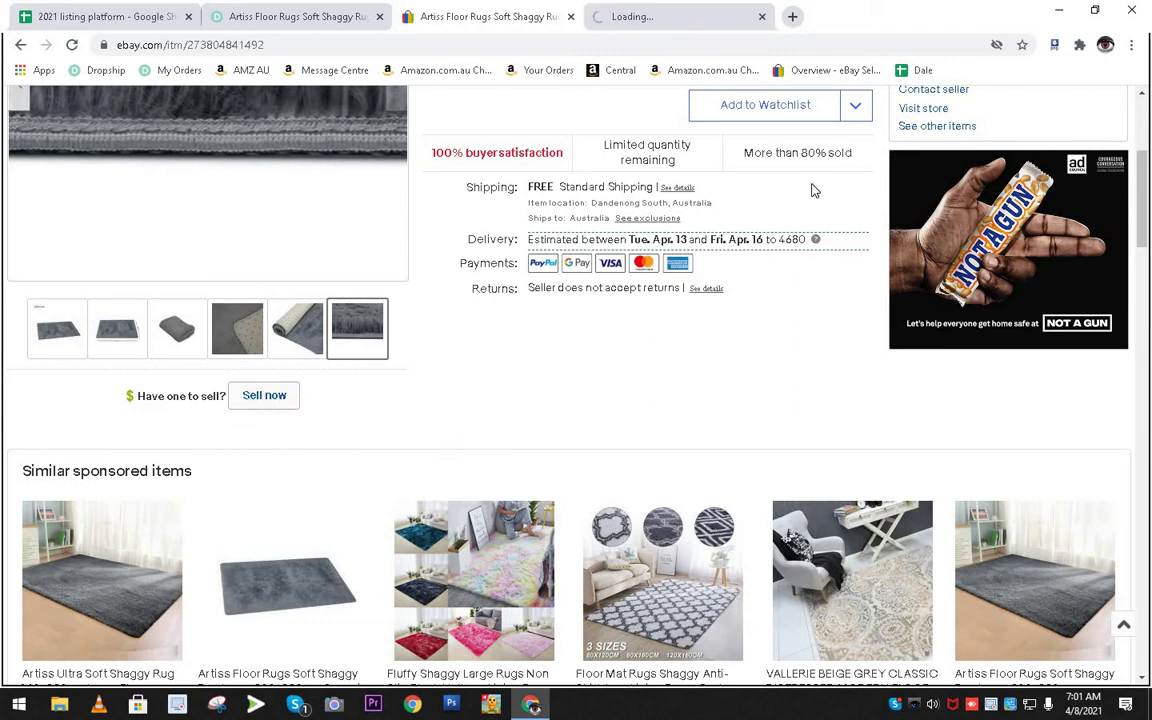
pyautogui.scroll(3, 836, 299)
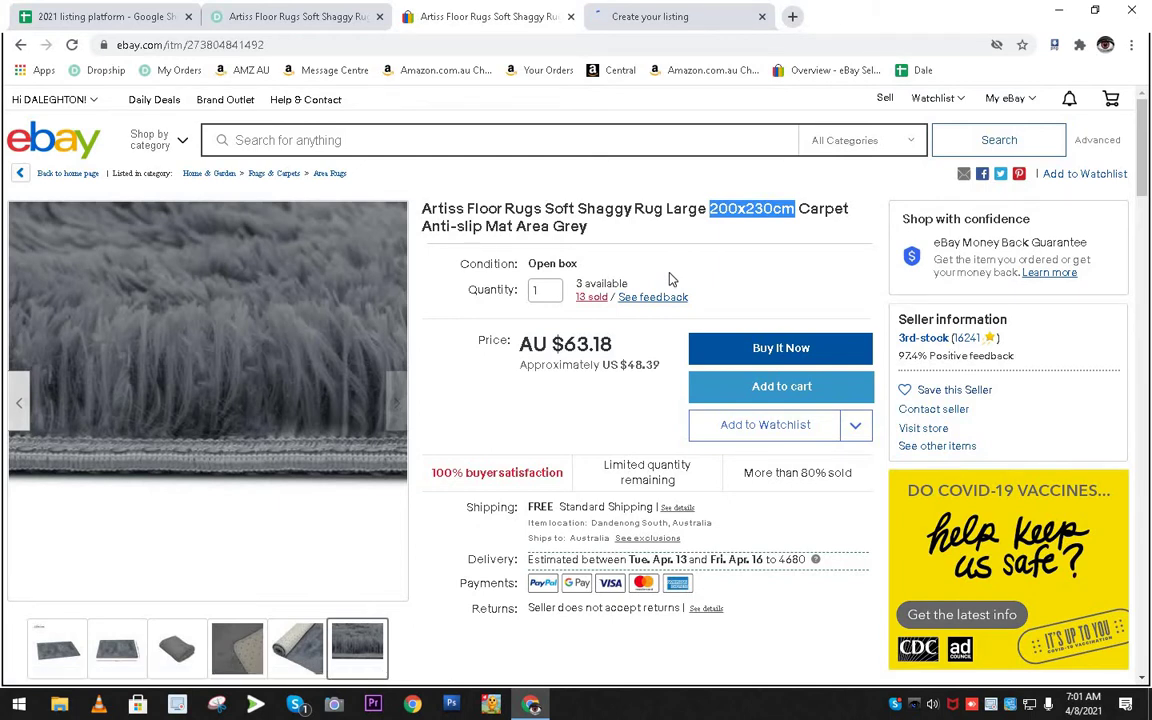
pyautogui.click(666, 17)
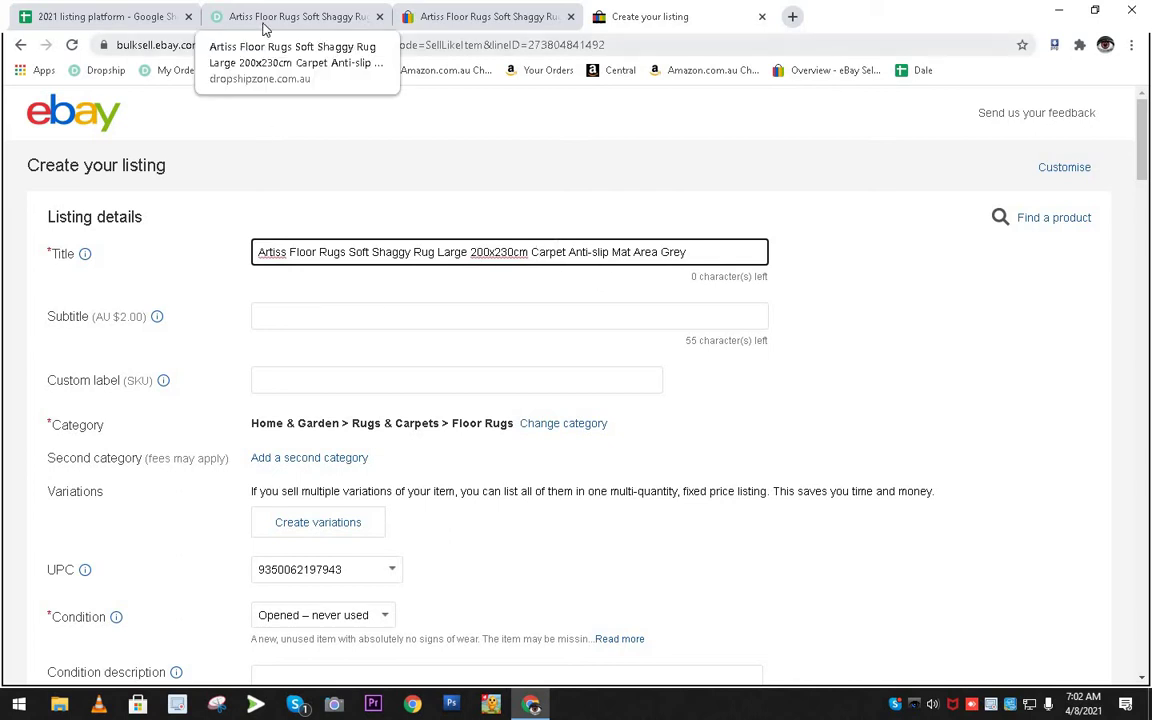
# Review the draft listing's title, subtitle, custom label, category and condition fields, comparing its title with the Dropshipzone product page.
pyautogui.click(300, 18)
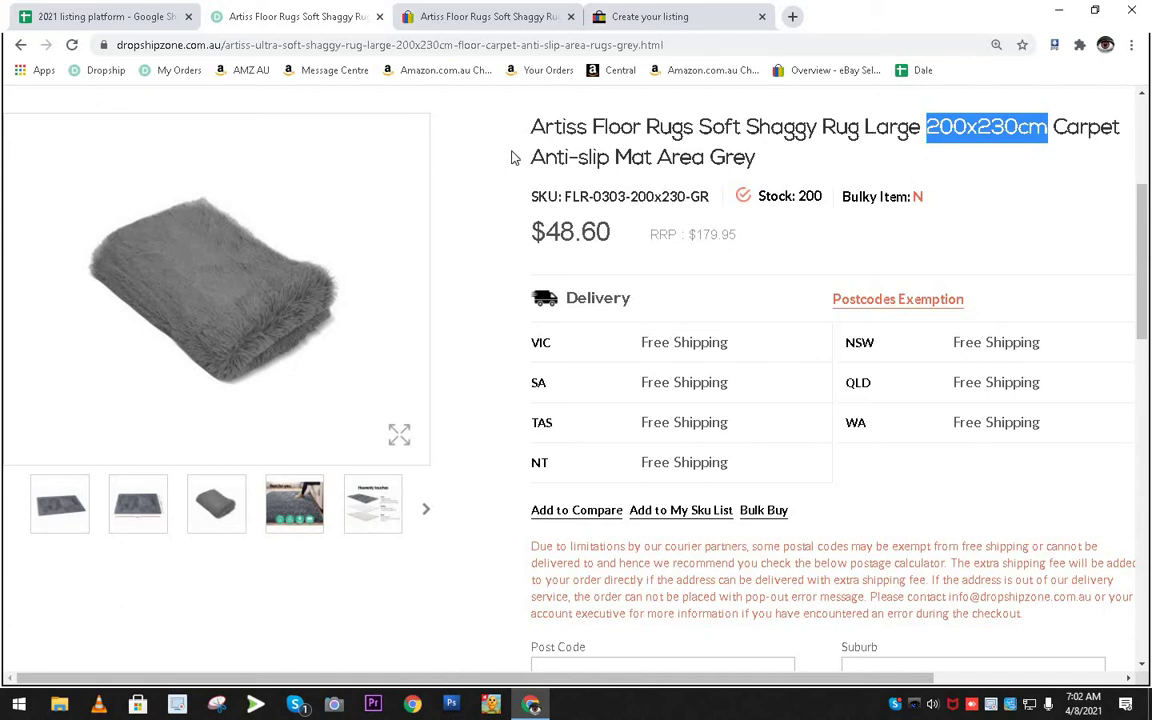
pyautogui.click(622, 19)
pyautogui.click(703, 421)
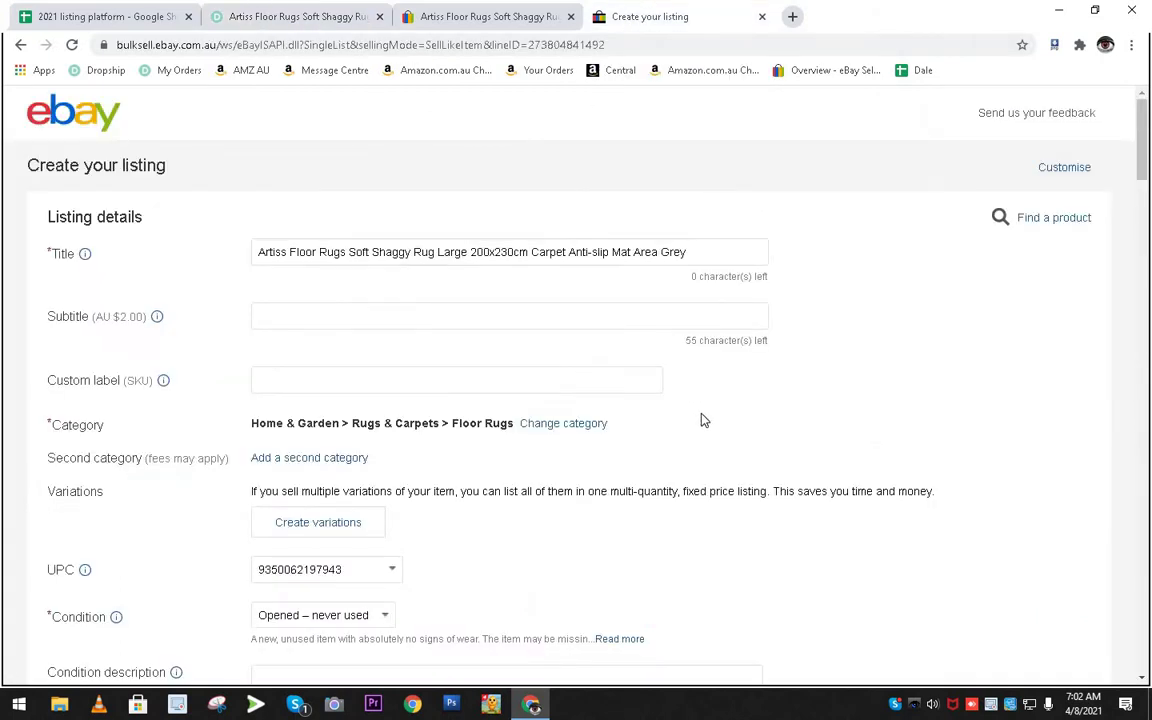
pyautogui.scroll(-3, 703, 421)
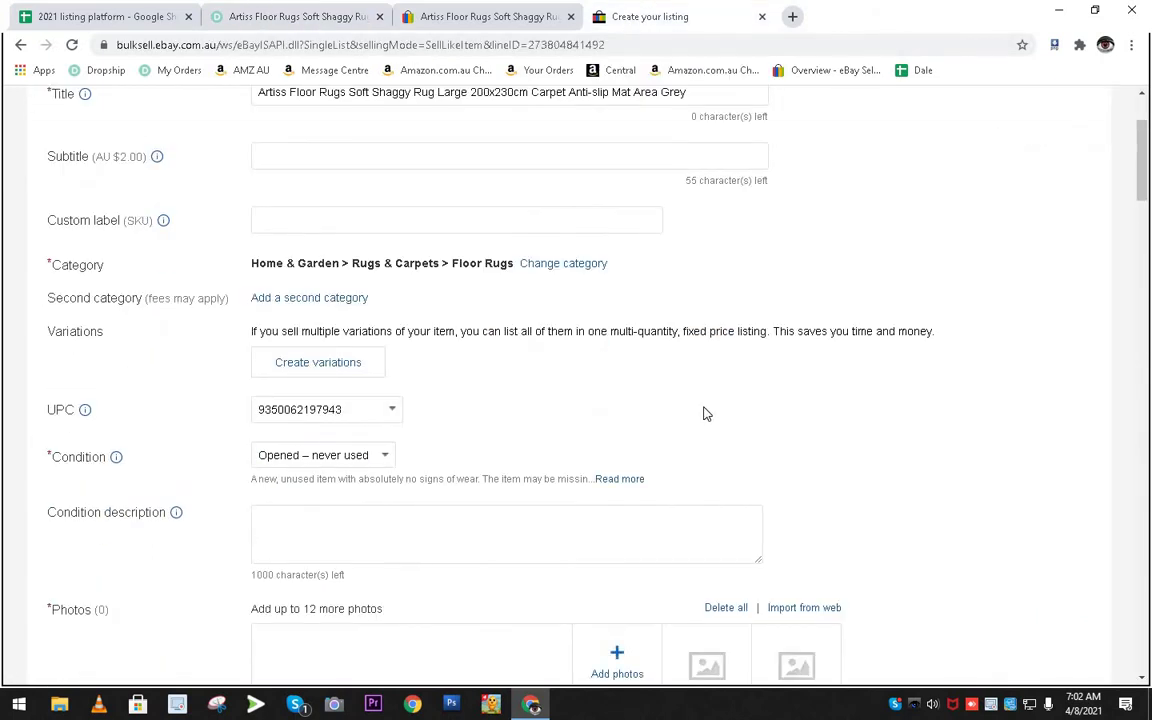
pyautogui.scroll(3, 705, 413)
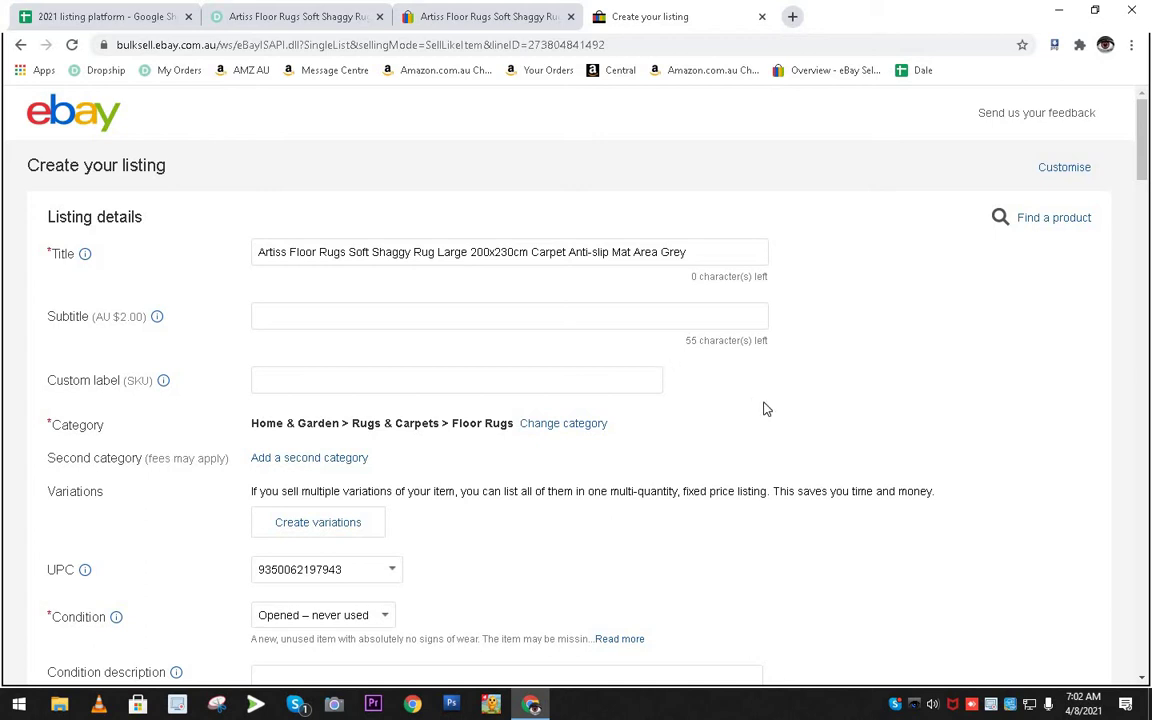
pyautogui.scroll(-3, 765, 408)
pyautogui.scroll(3, 660, 401)
pyautogui.click(290, 315)
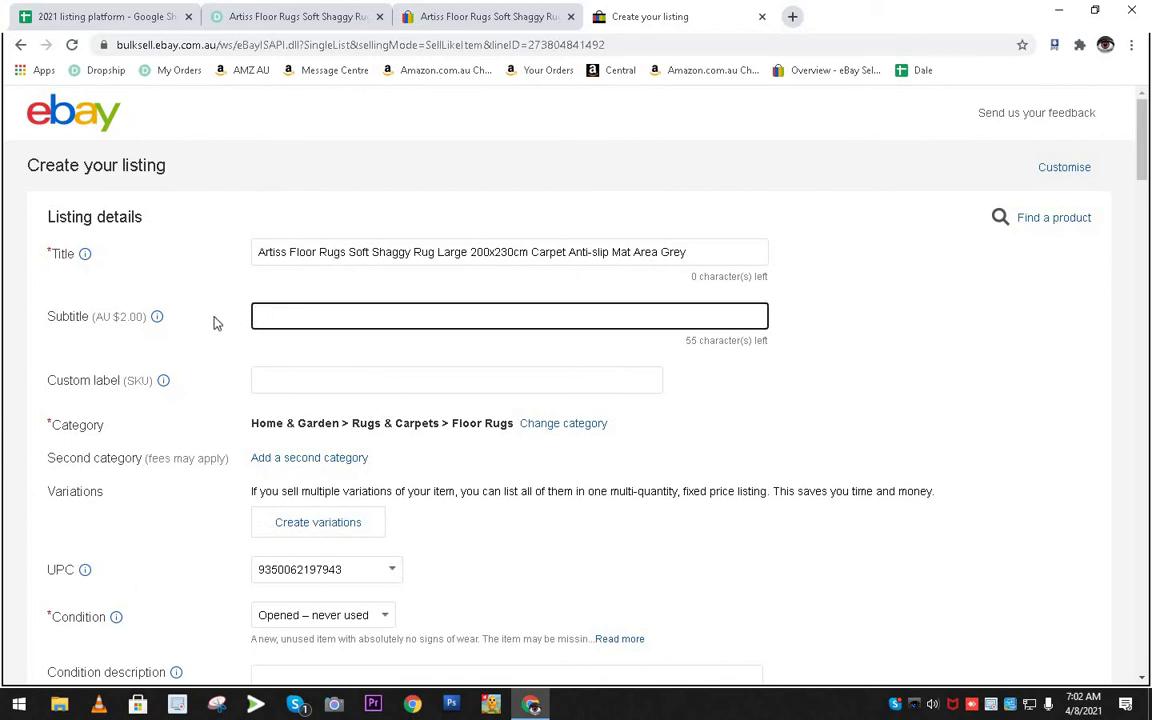
pyautogui.click(248, 321)
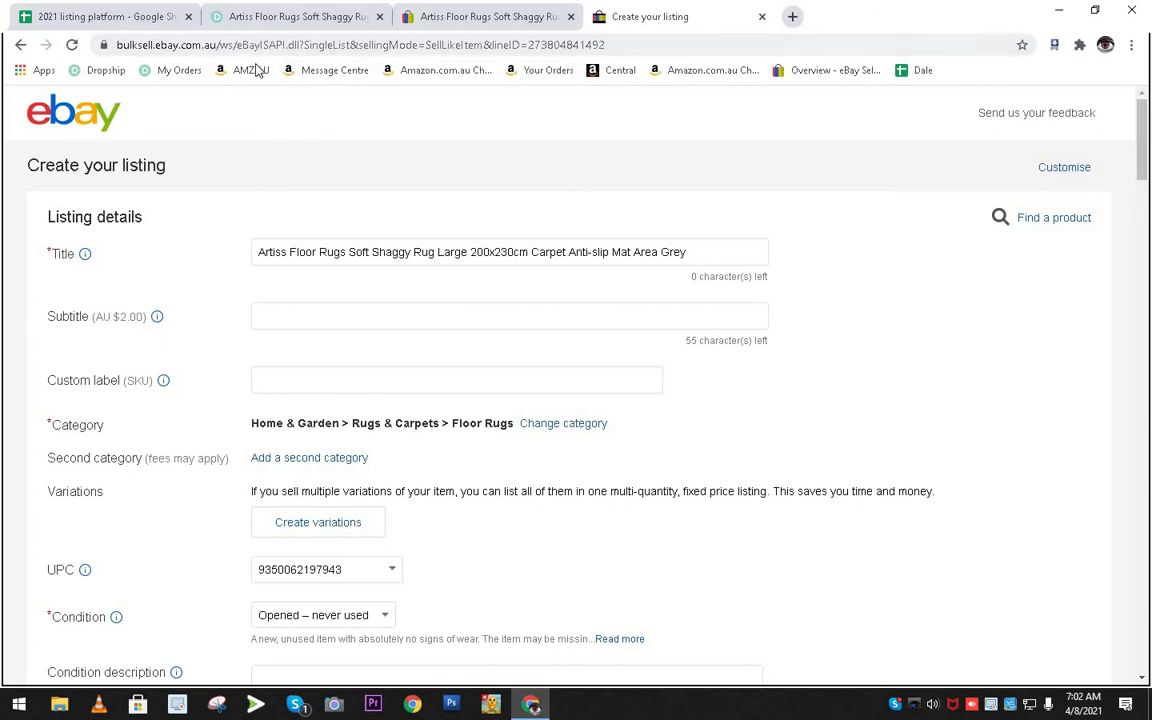
# Locate and highlight the rug's SKU on the Dropshipzone product page.
pyautogui.click(320, 20)
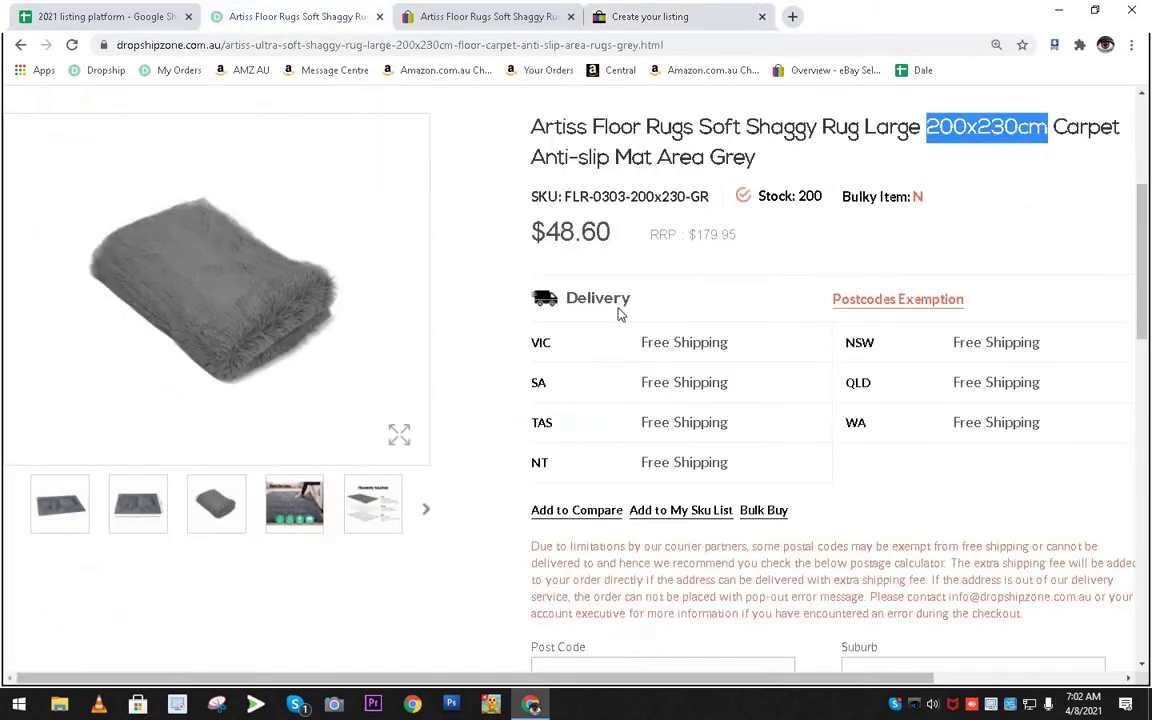
pyautogui.click(594, 196)
pyautogui.moveTo(566, 196); pyautogui.dragTo(709, 197)
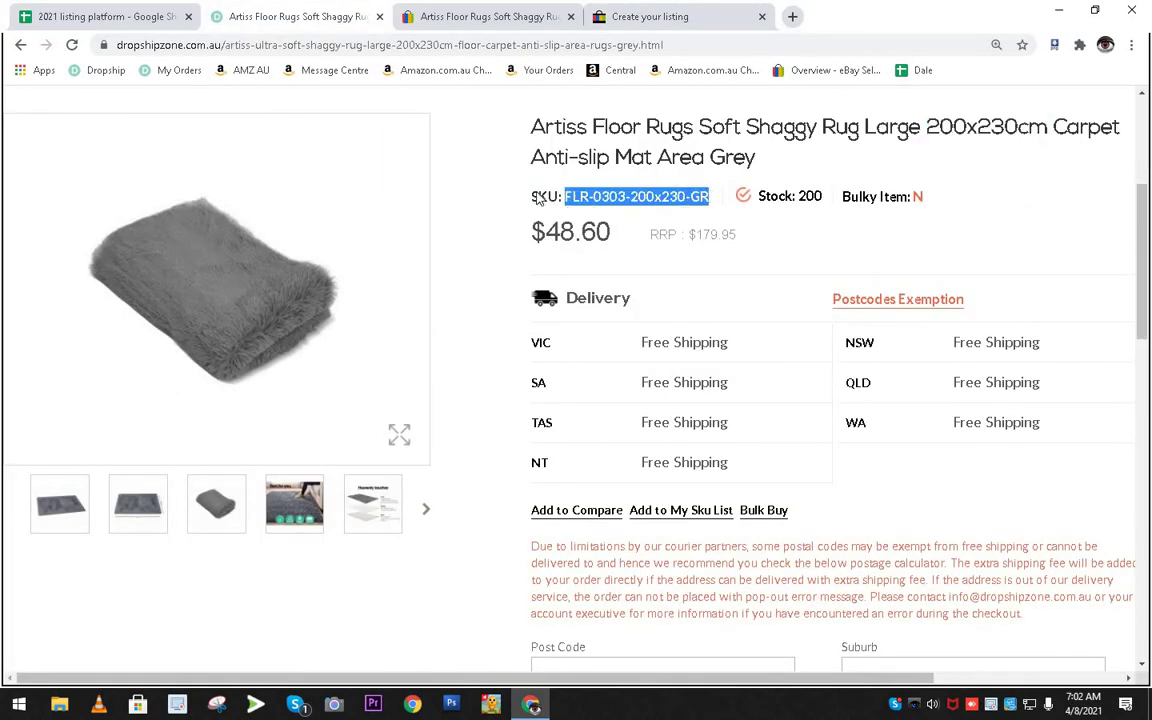
# Record the competitor price 63.18 for the Artiss rug in cell C21 of the tryagain_og sheet.
pyautogui.click(100, 17)
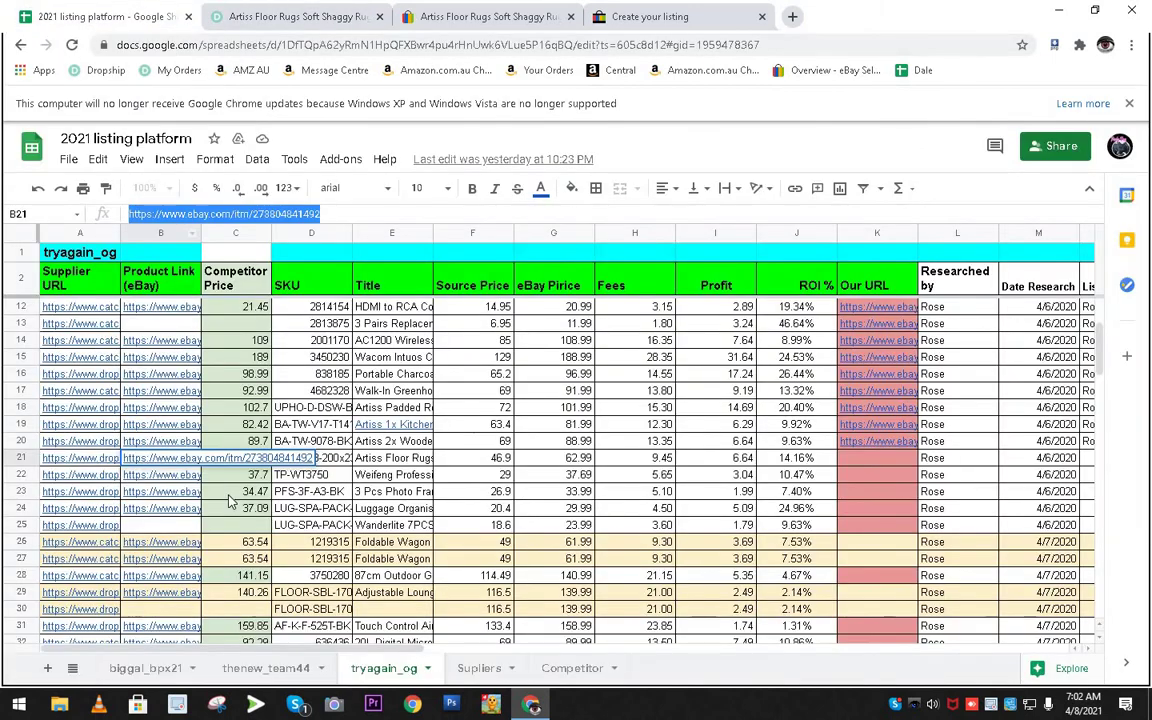
pyautogui.press('Tab')
pyautogui.write('63.18')
pyautogui.press('Tab')
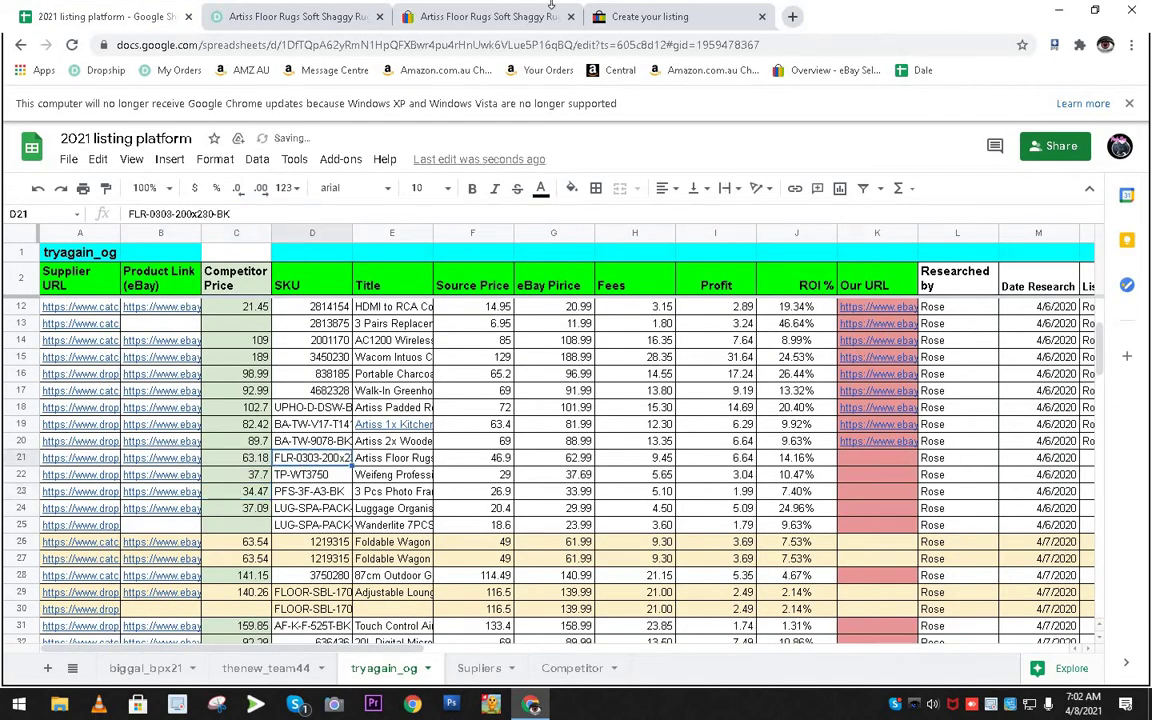
# Copy the SKU FLR-0303-200x230-BK from cell D21 of the sheet into the draft listing's Custom label field.
pyautogui.rightClick(340, 460)
pyautogui.click(424, 208)
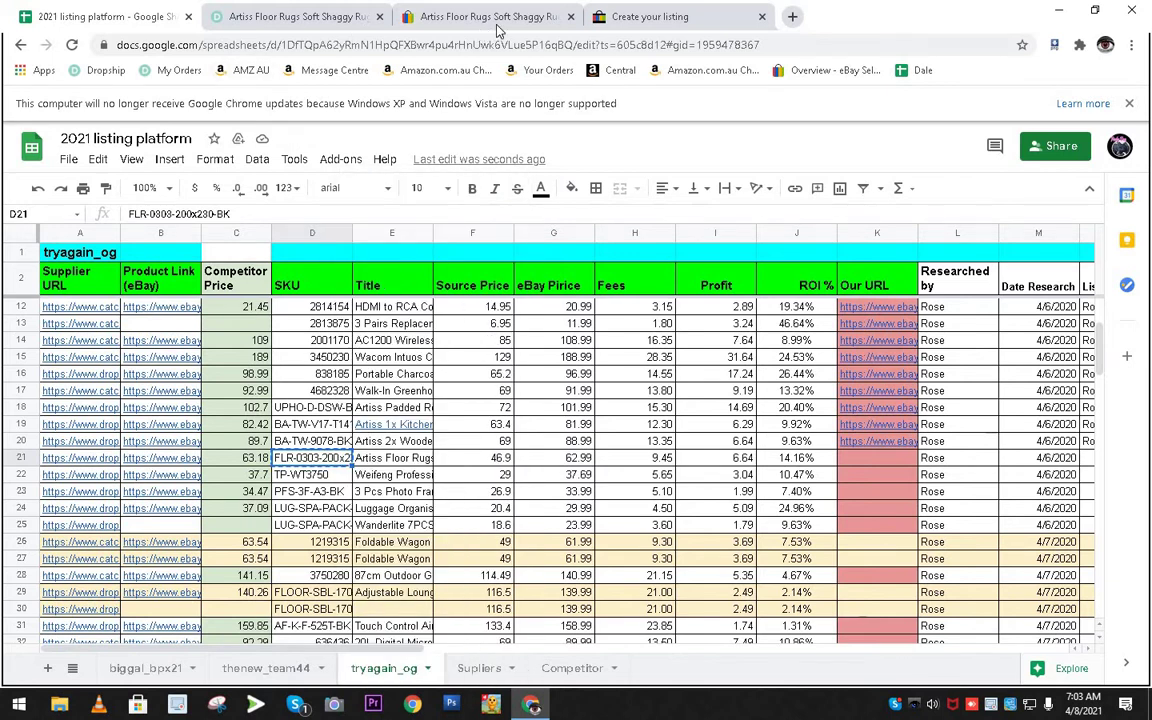
pyautogui.click(490, 17)
pyautogui.click(650, 17)
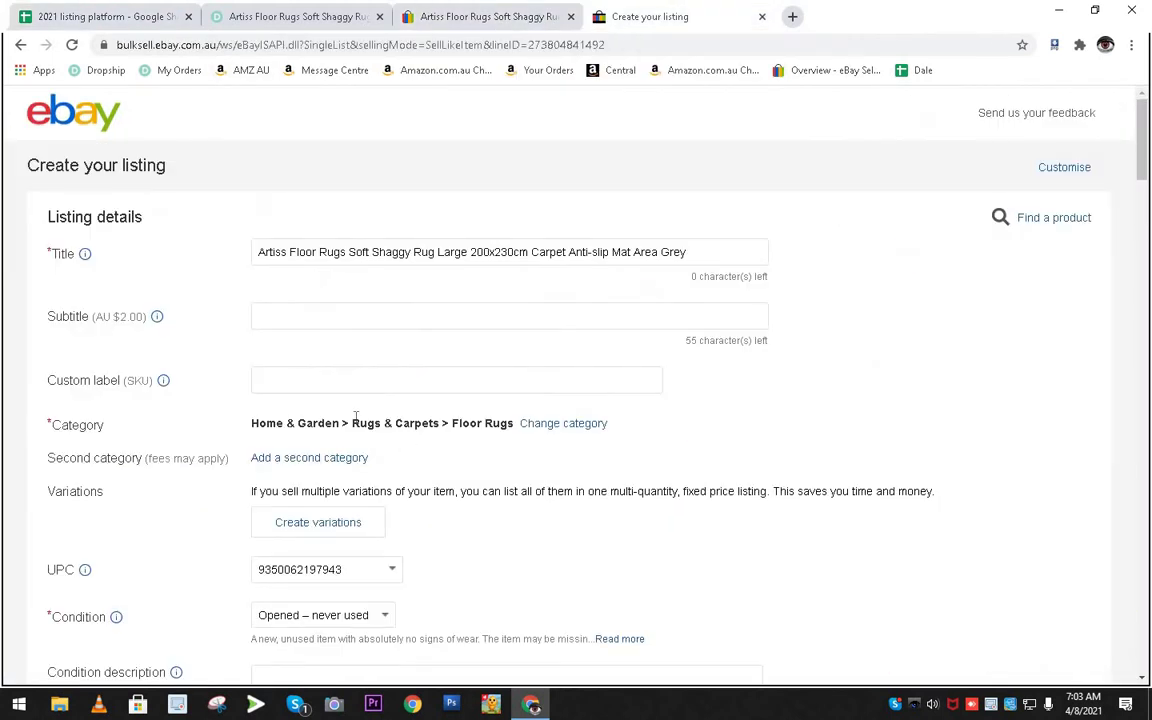
pyautogui.click(320, 381)
pyautogui.rightClick(319, 385)
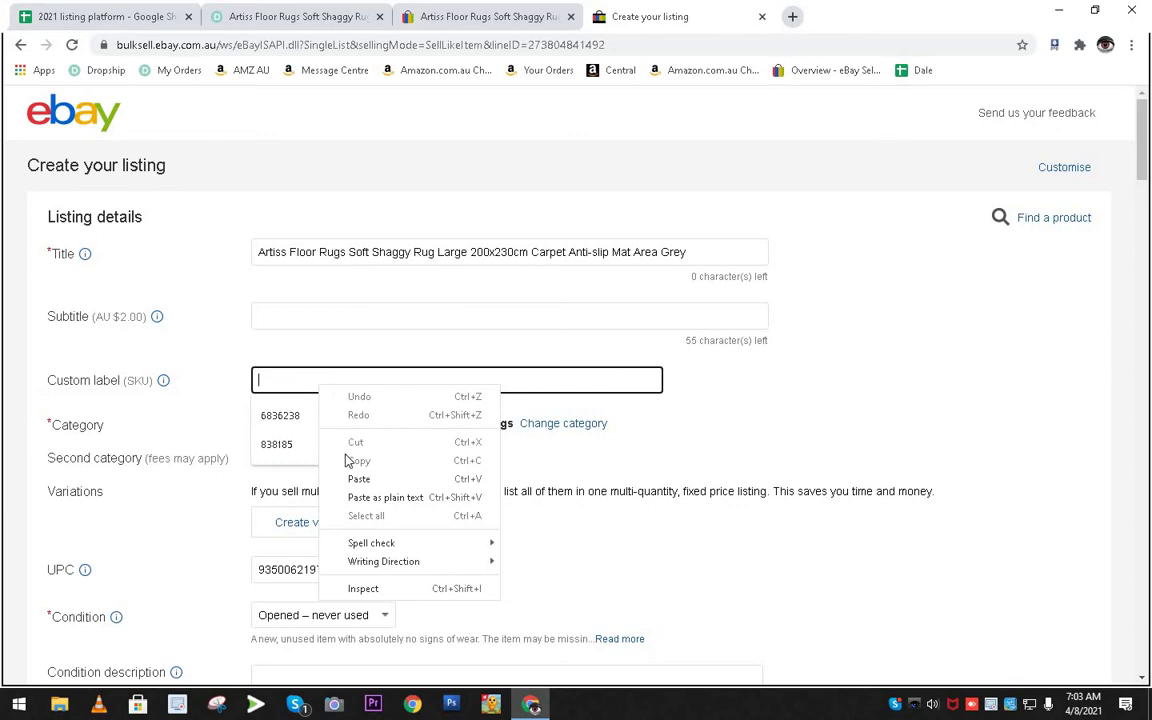
pyautogui.click(358, 479)
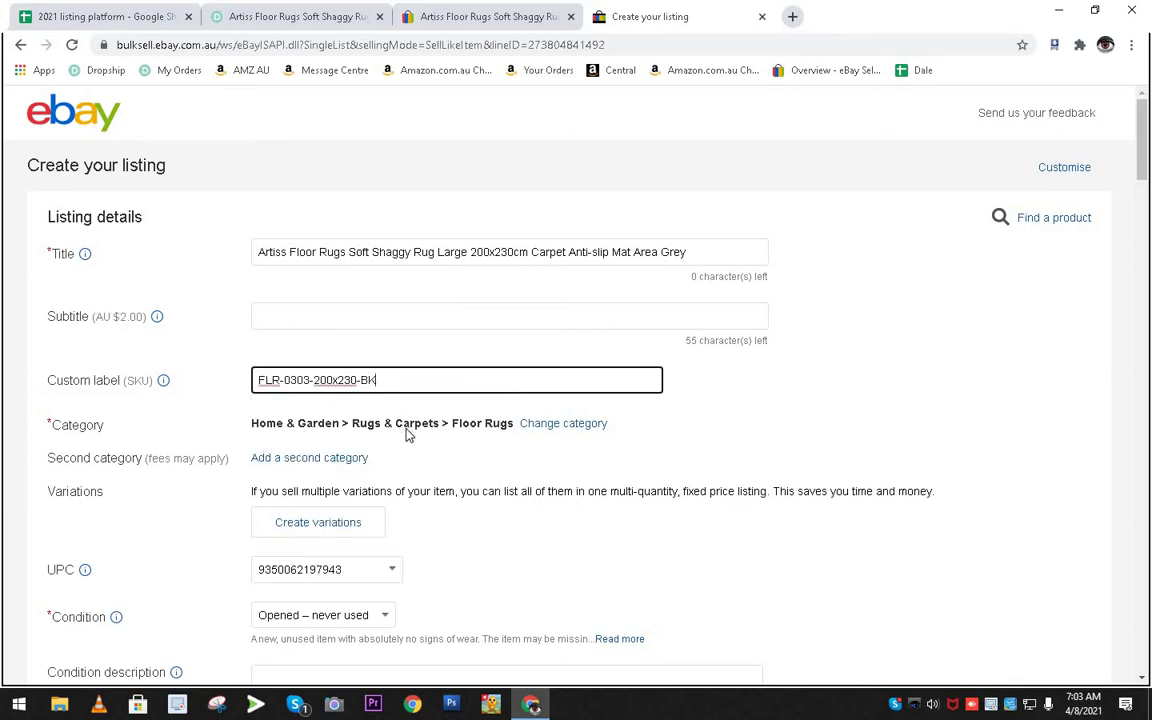
# Examine the "Listed in category" path on the competitor's eBay rug listing.
pyautogui.scroll(-2, 407, 434)
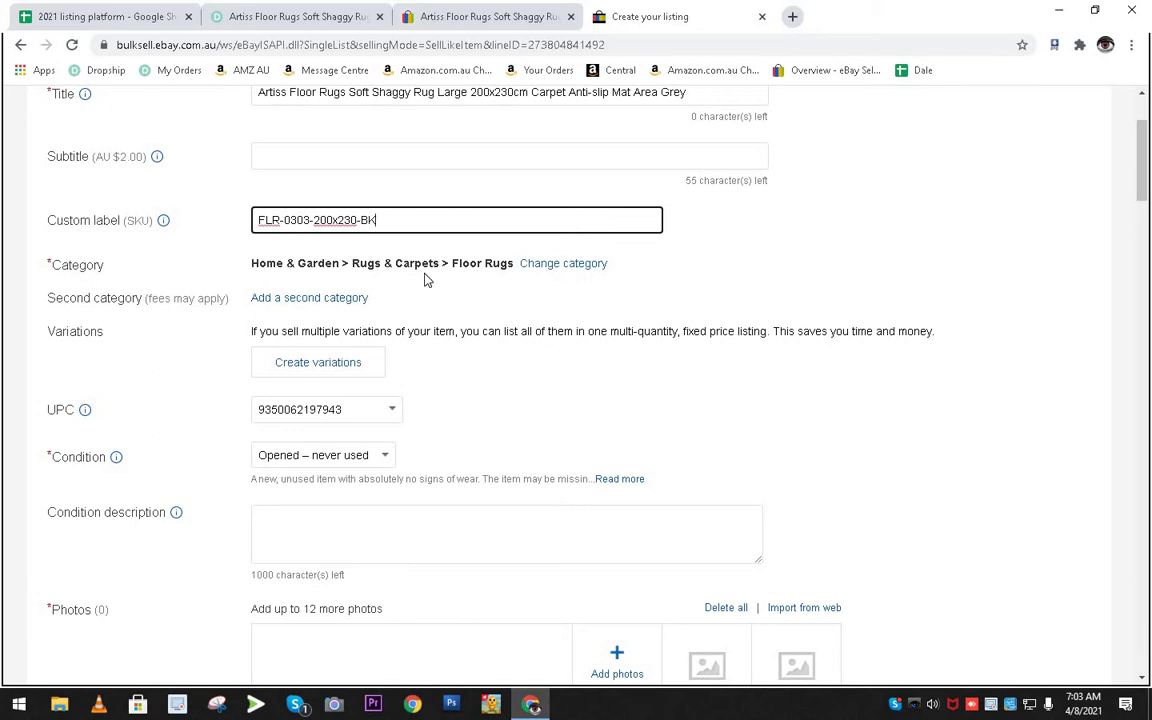
pyautogui.click(425, 22)
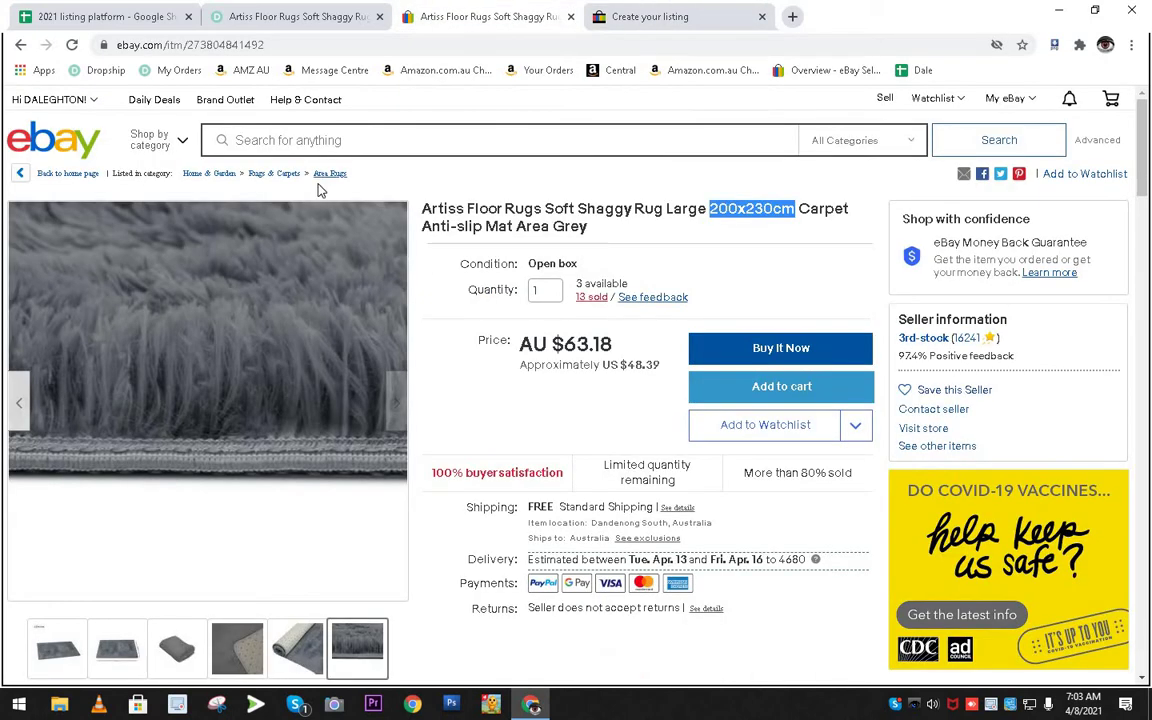
pyautogui.click(115, 177)
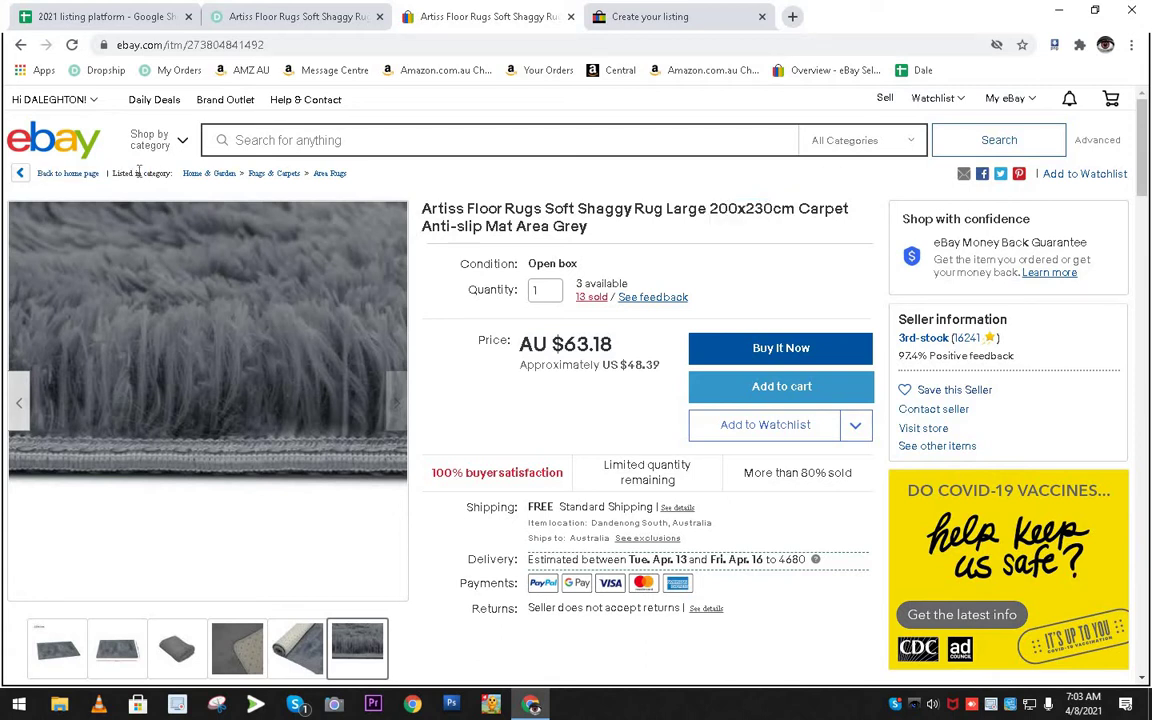
pyautogui.moveTo(115, 172); pyautogui.dragTo(174, 172)
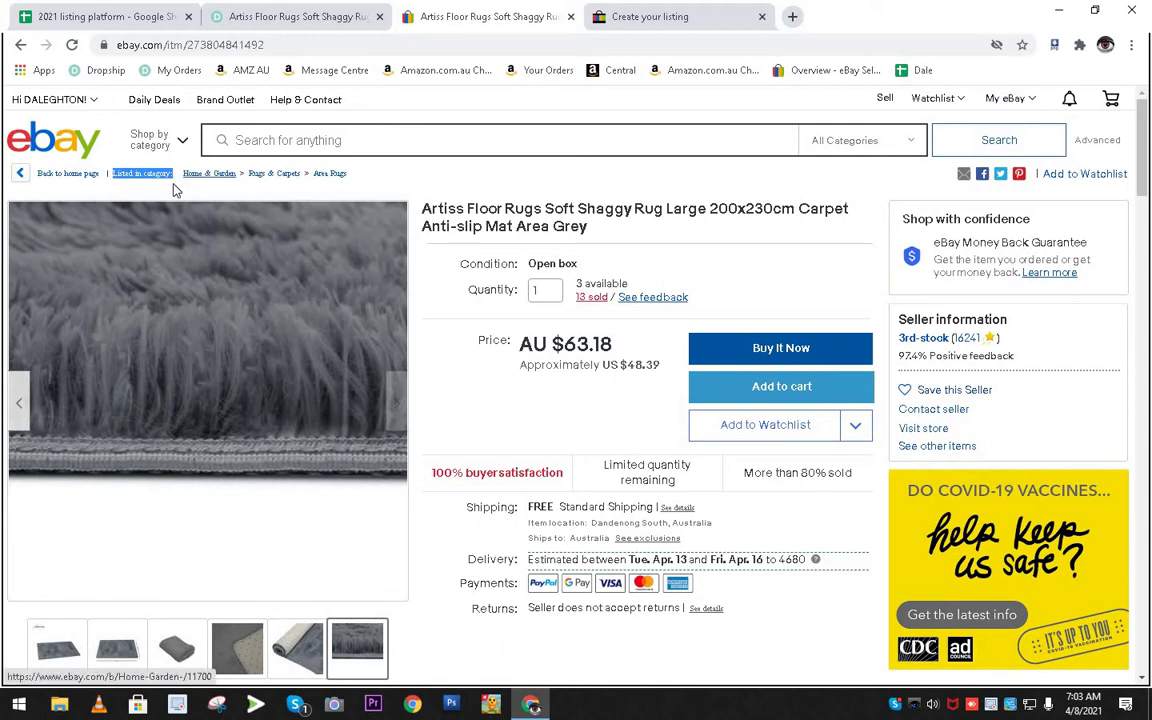
pyautogui.click(148, 182)
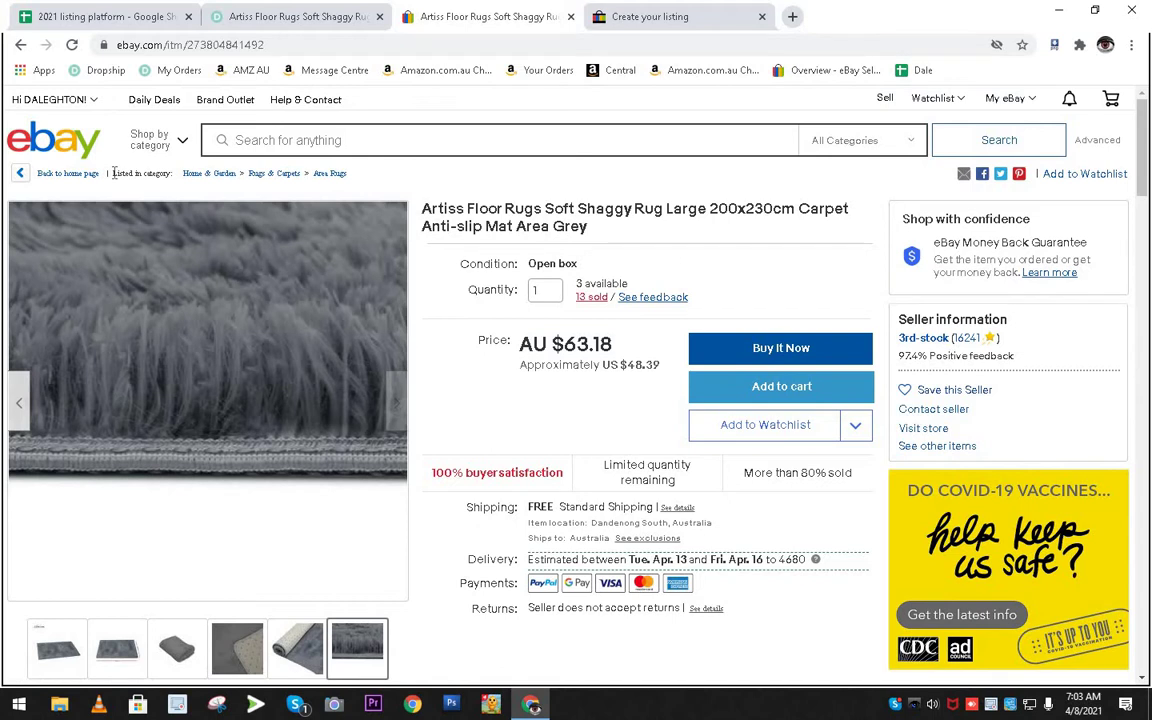
pyautogui.moveTo(113, 173); pyautogui.dragTo(150, 185)
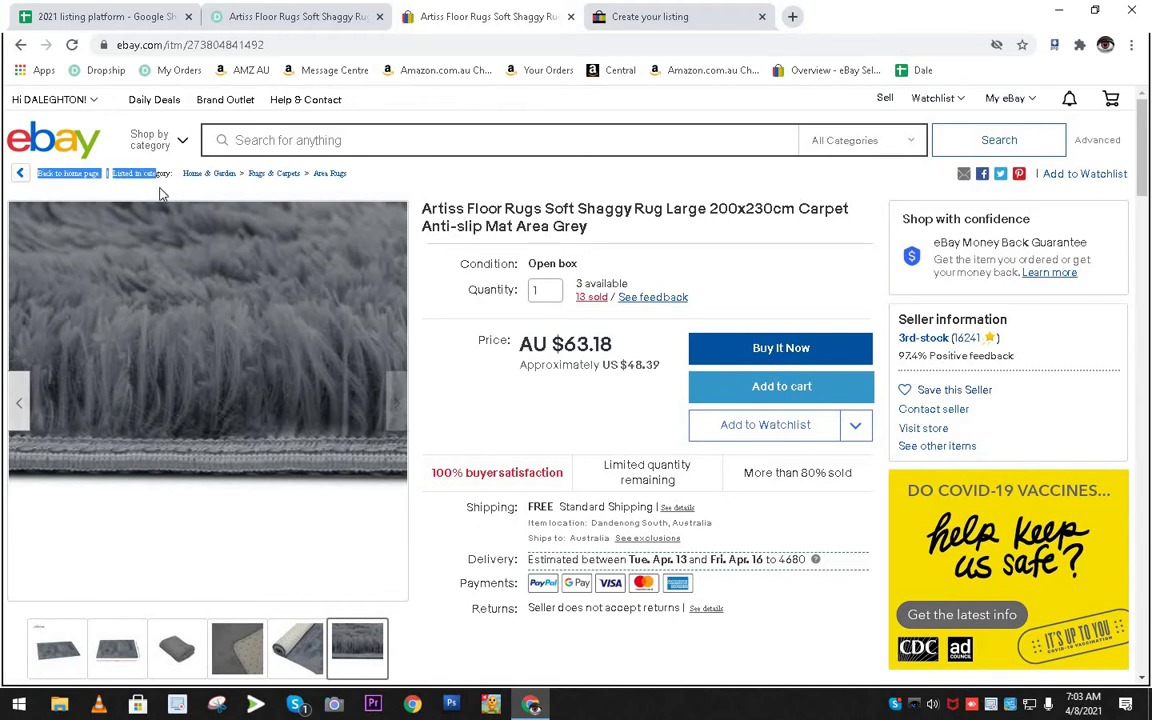
pyautogui.click(159, 190)
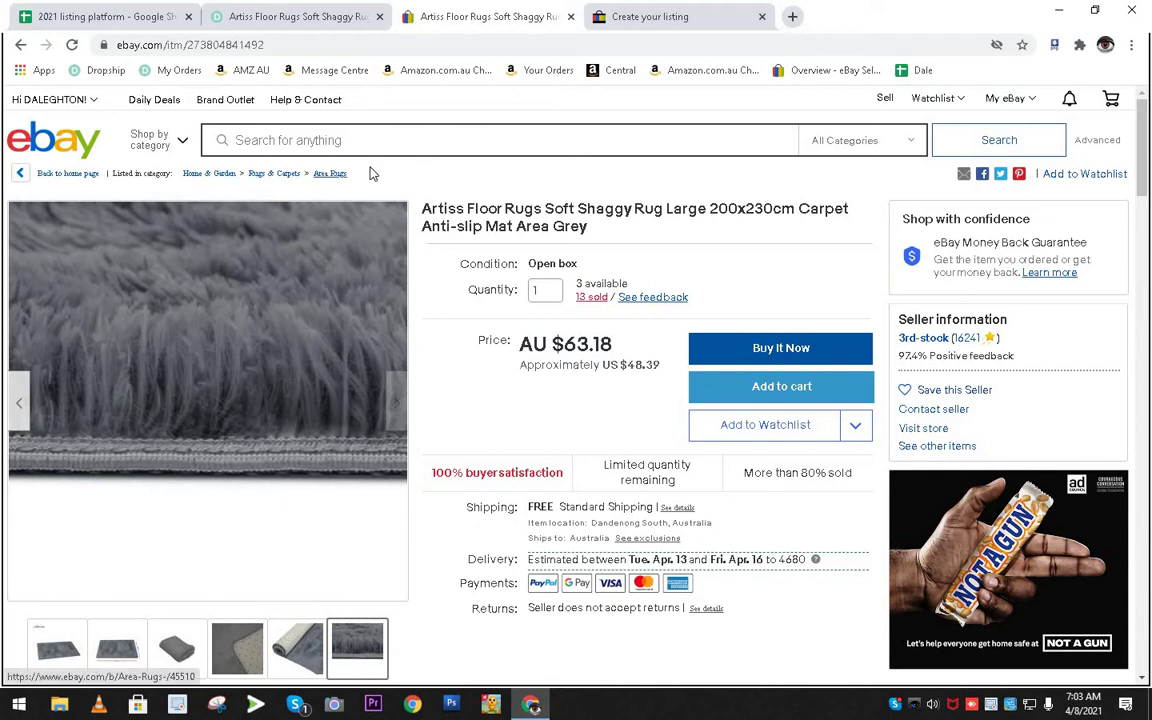
# Compare the draft listing's category with the category path on the competitor's eBay listing.
pyautogui.click(665, 16)
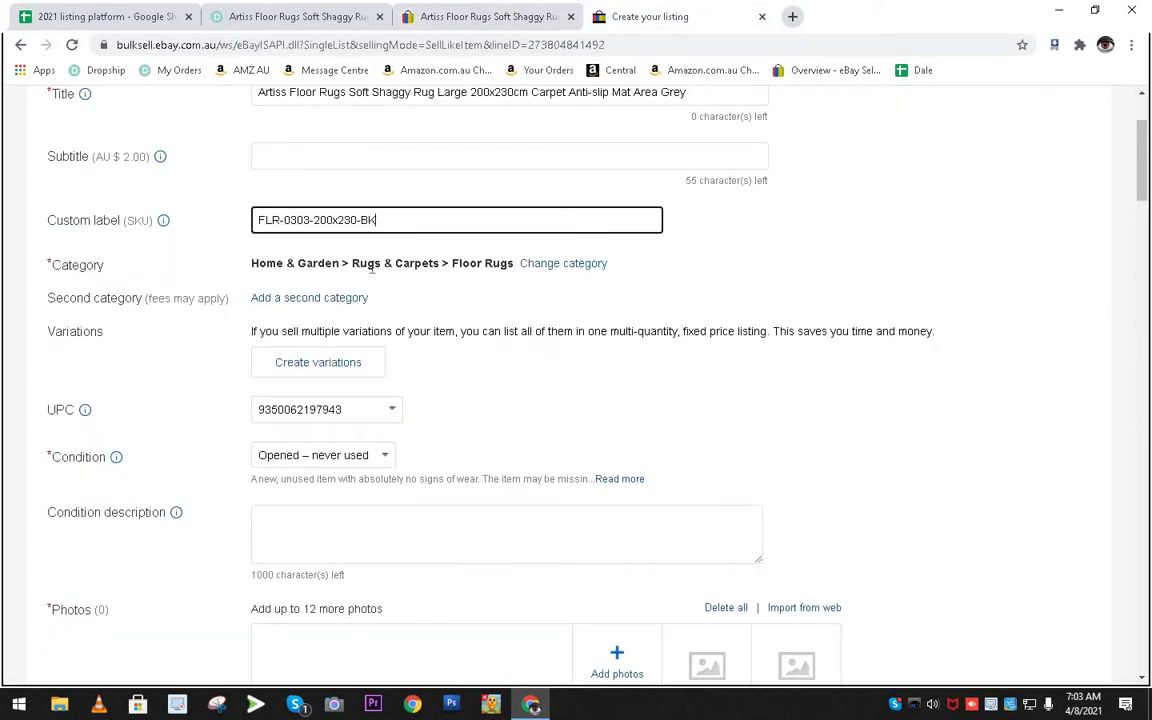
pyautogui.click(578, 310)
pyautogui.scroll(-1, 540, 295)
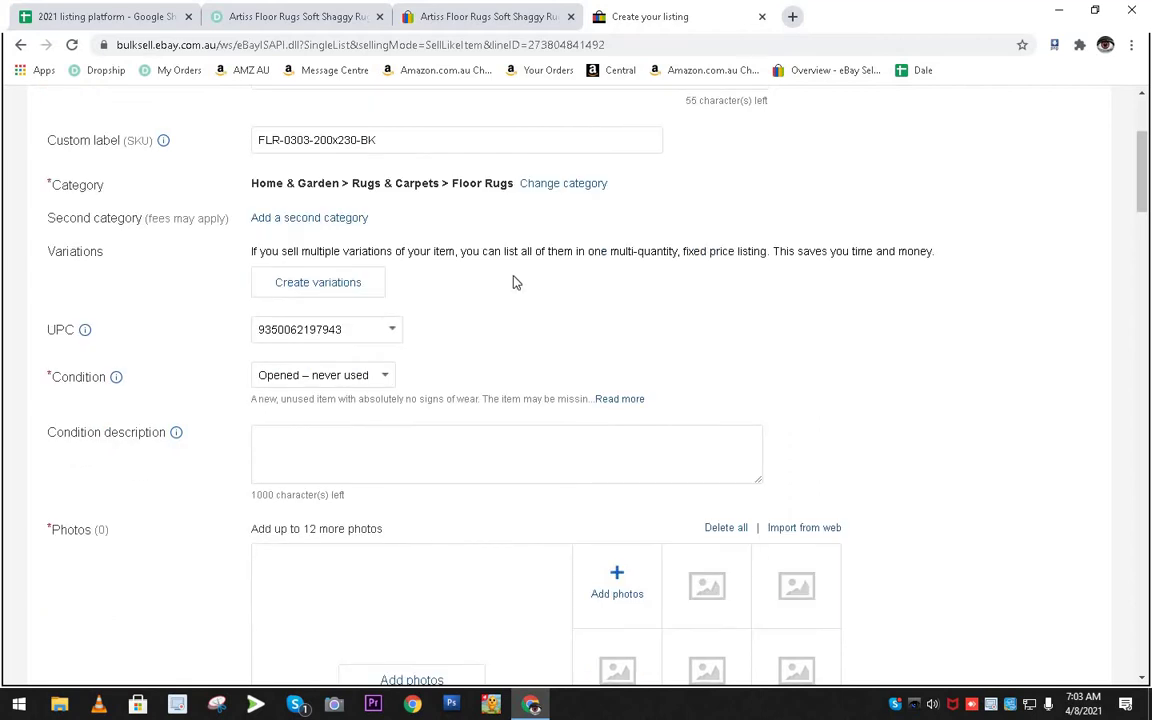
pyautogui.click(465, 18)
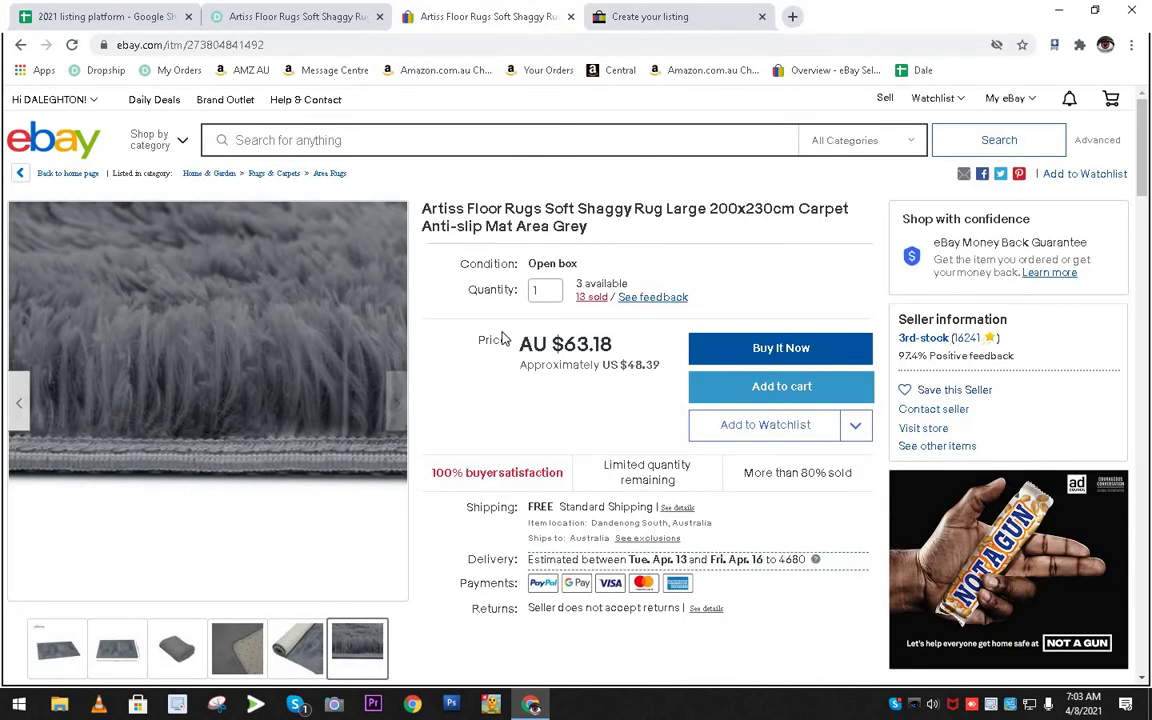
pyautogui.moveTo(188, 411)
pyautogui.click(608, 16)
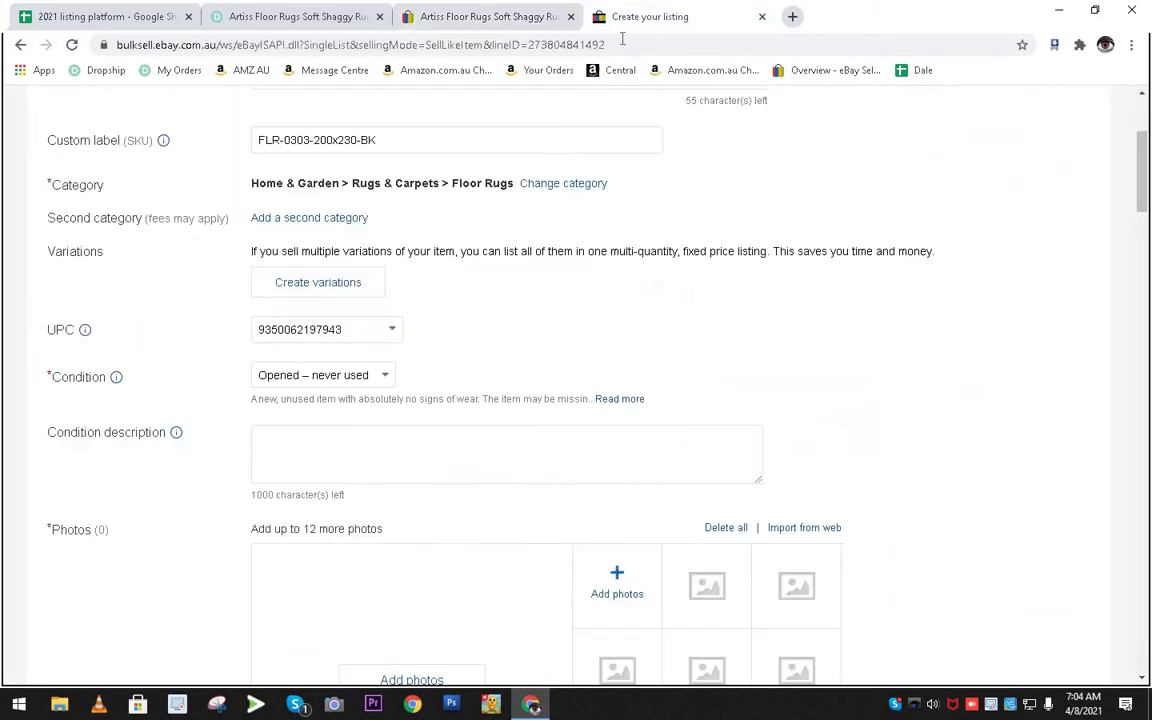
# Try a category change by looking up tv and selecting Home Entertainment > DVD, Blu-ray & Home Cinema > TVs, and cancel the look-up.
pyautogui.click(553, 185)
pyautogui.click(346, 229)
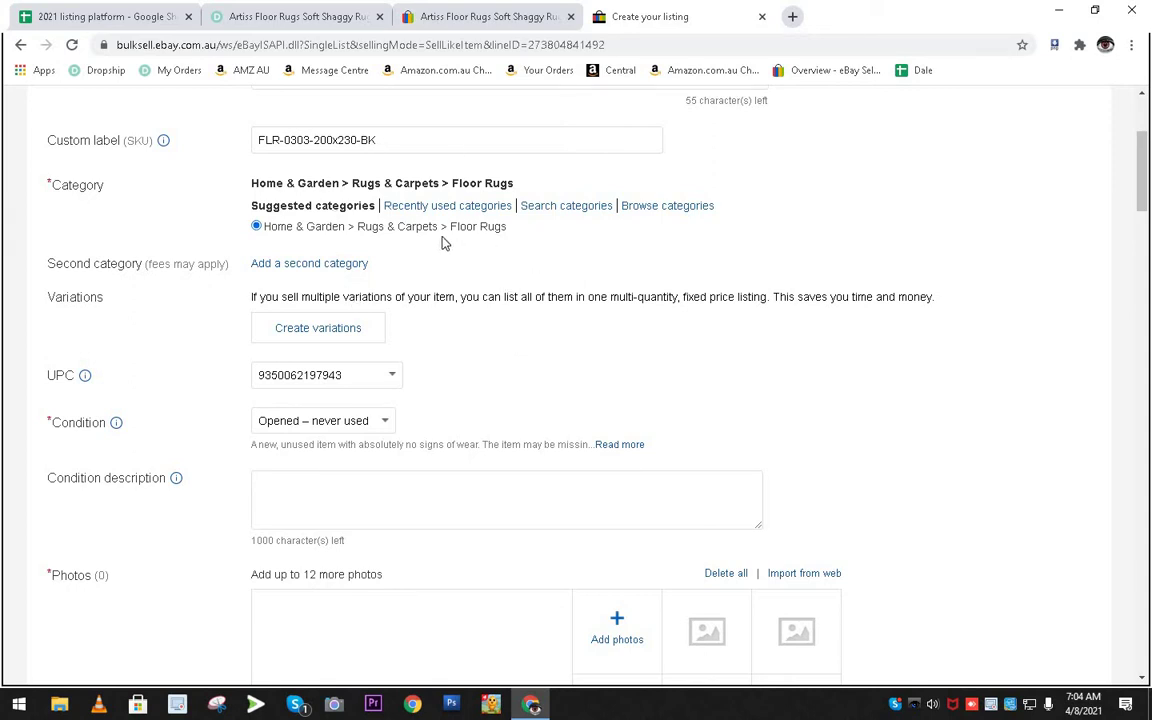
pyautogui.click(540, 206)
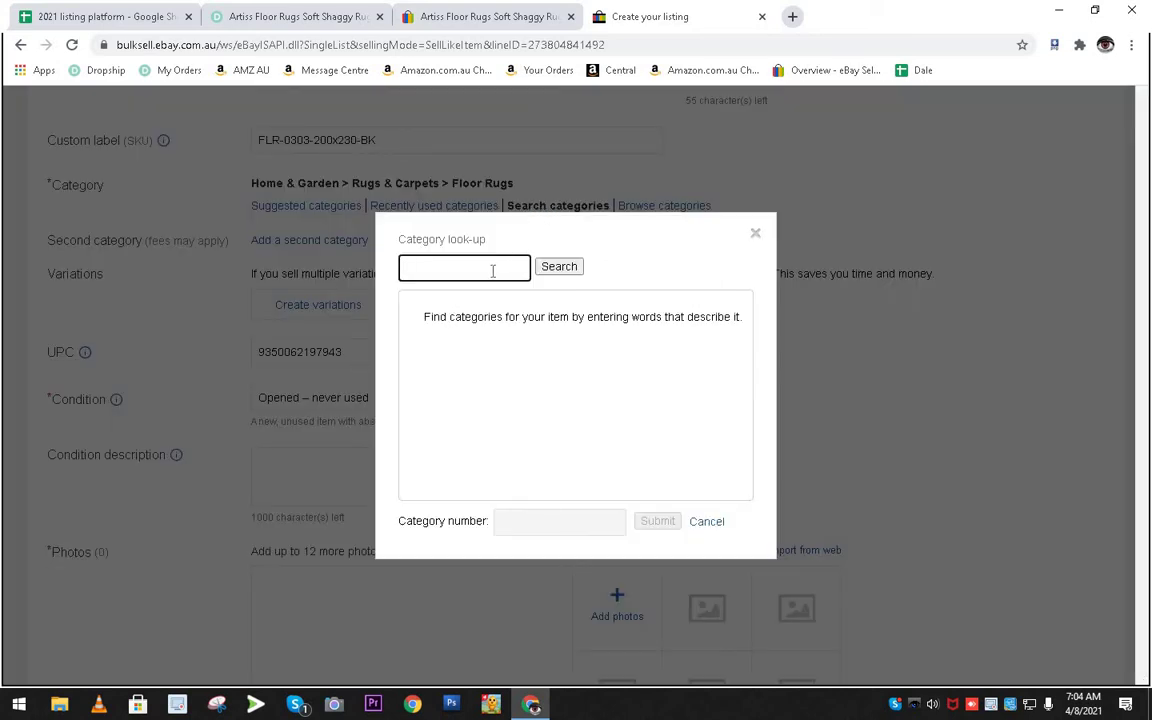
pyautogui.click(545, 267)
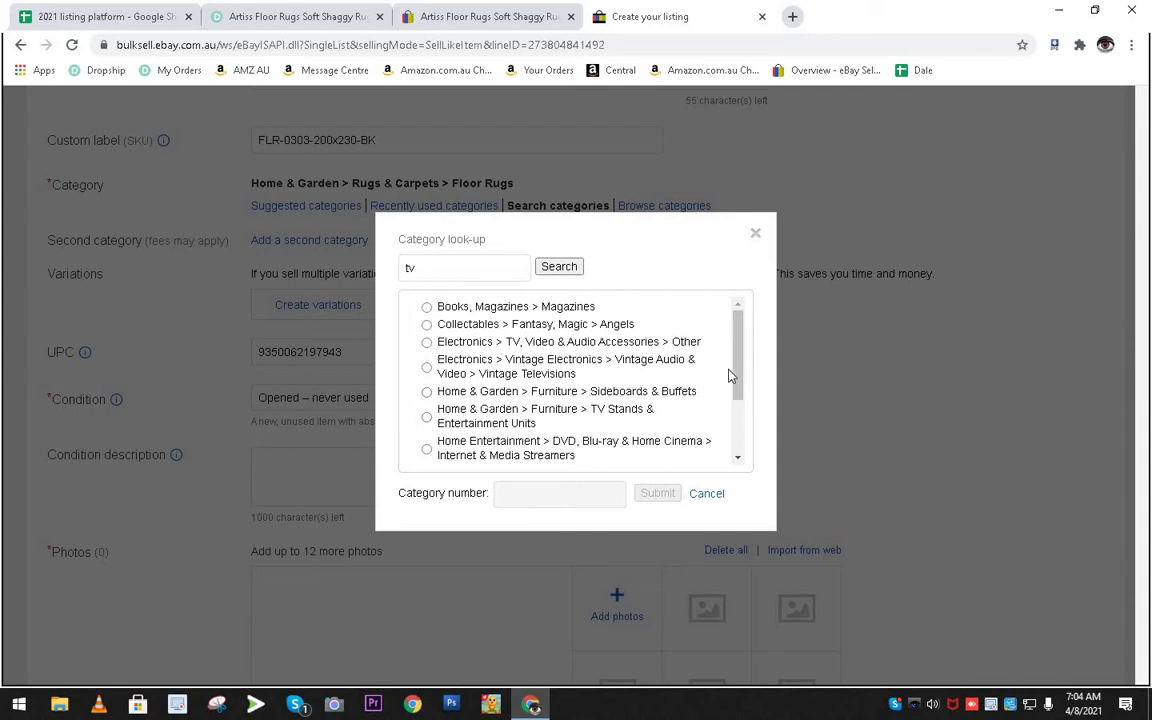
pyautogui.moveTo(738, 380); pyautogui.dragTo(750, 439)
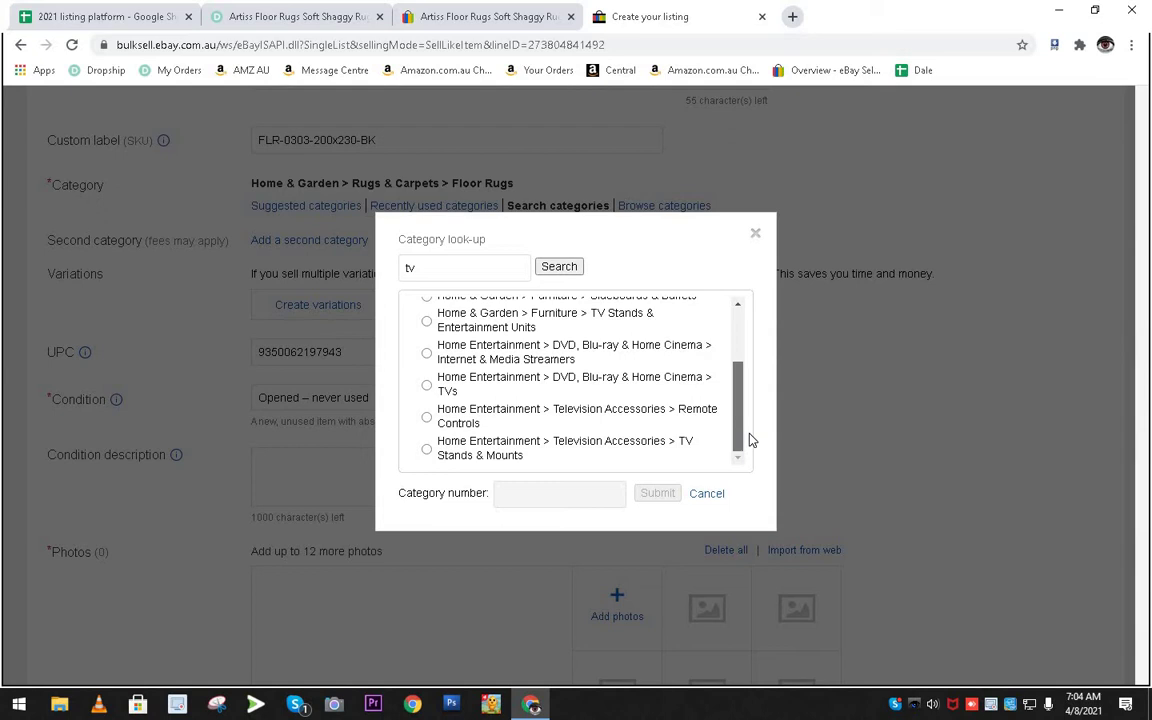
pyautogui.moveTo(752, 440); pyautogui.dragTo(752, 440)
pyautogui.click(427, 386)
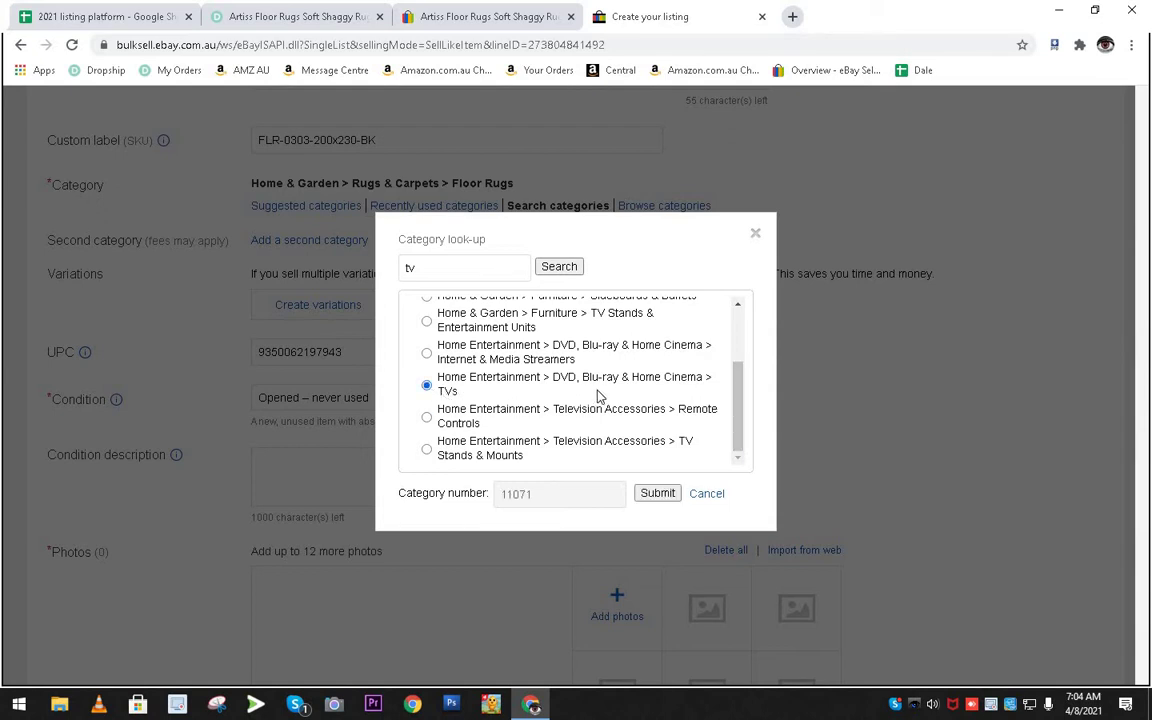
pyautogui.click(712, 496)
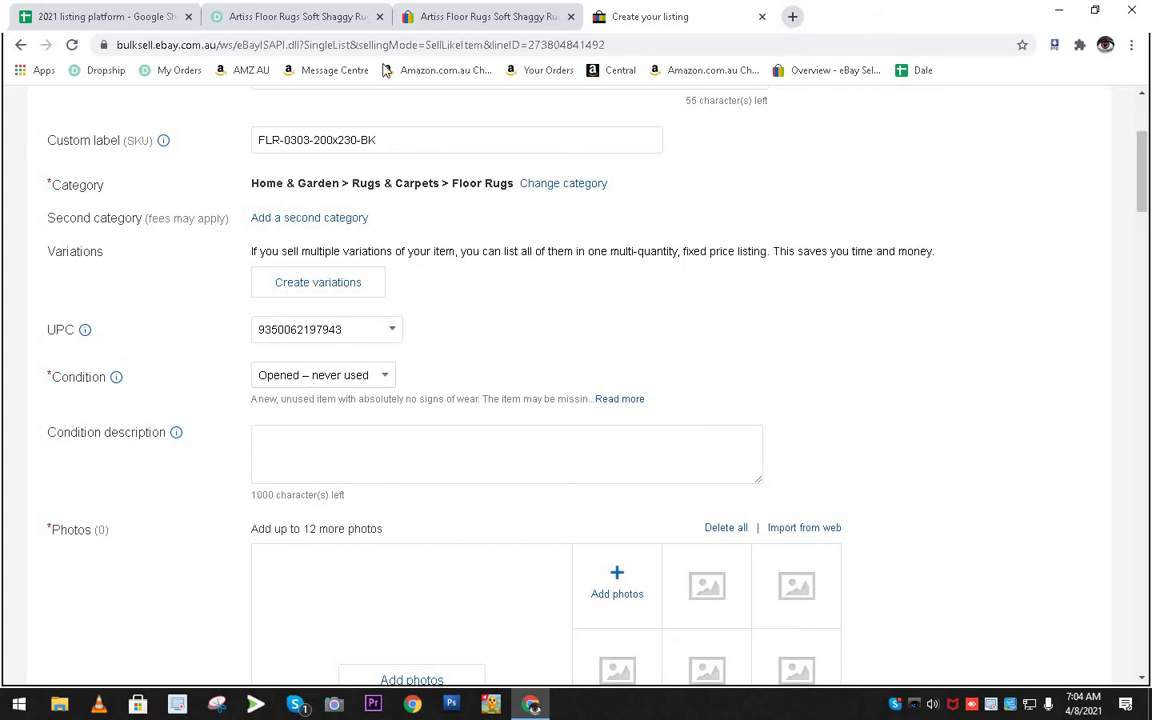
# Check the item condition on the competitor's eBay listing and set the draft listing's Condition to Brand New.
pyautogui.click(432, 16)
pyautogui.scroll(-15, 470, 384)
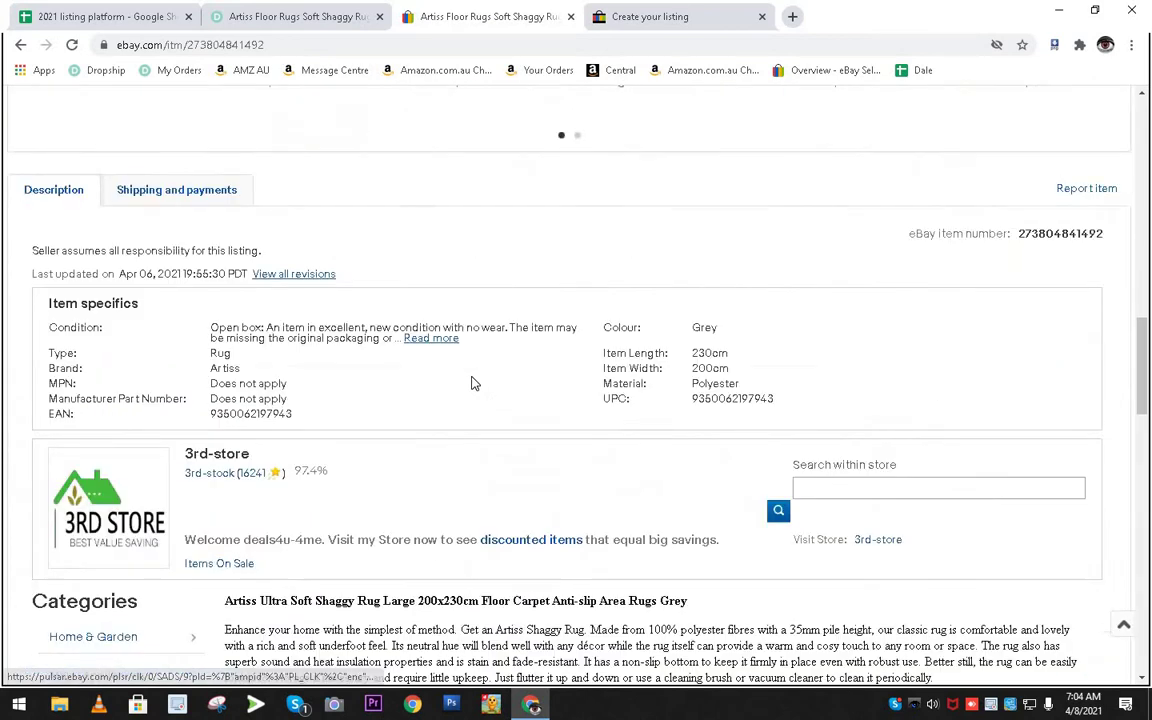
pyautogui.click(620, 17)
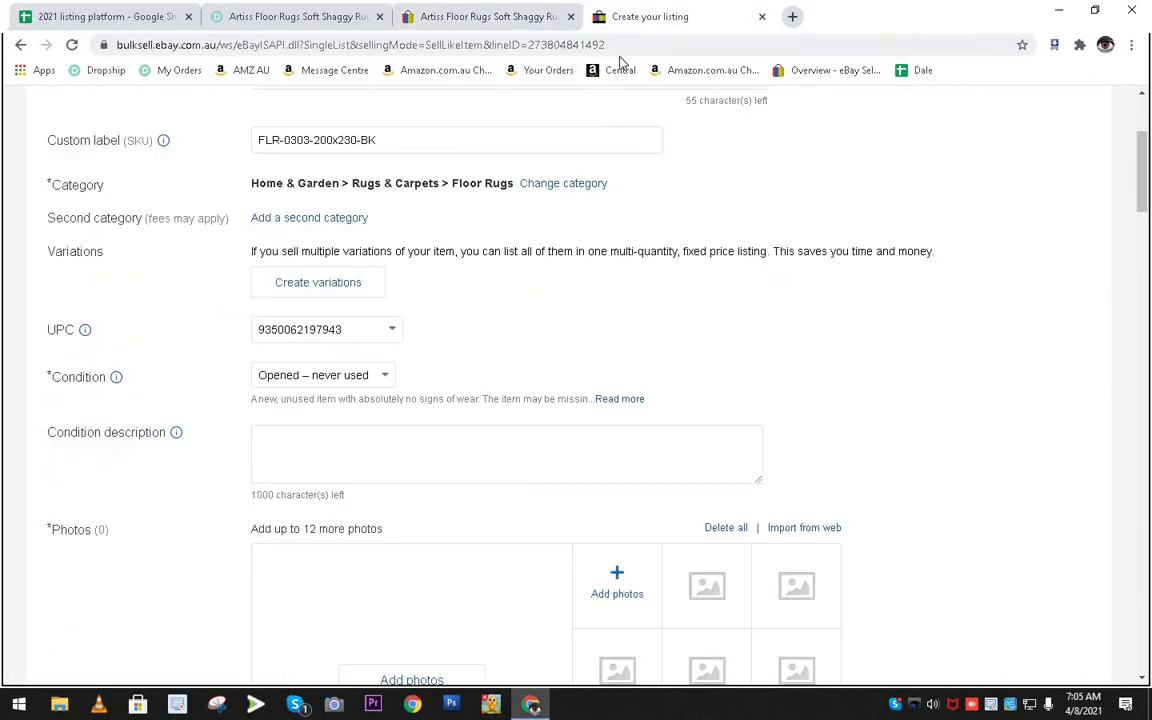
pyautogui.click(384, 377)
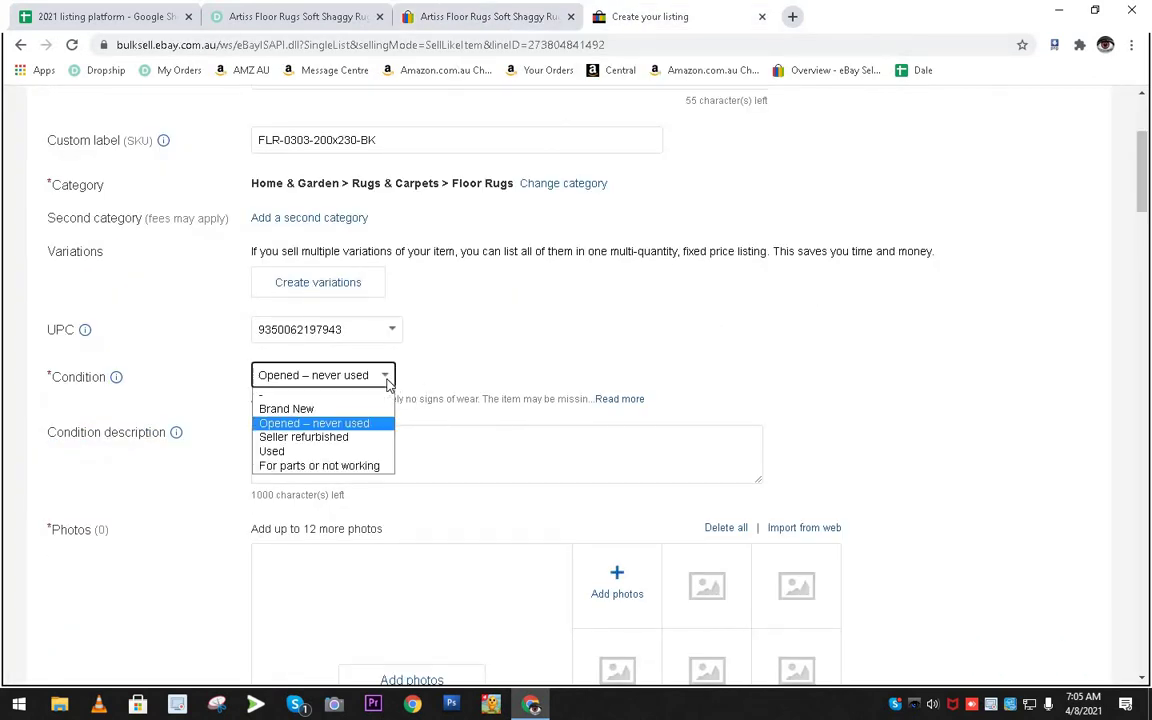
pyautogui.click(322, 410)
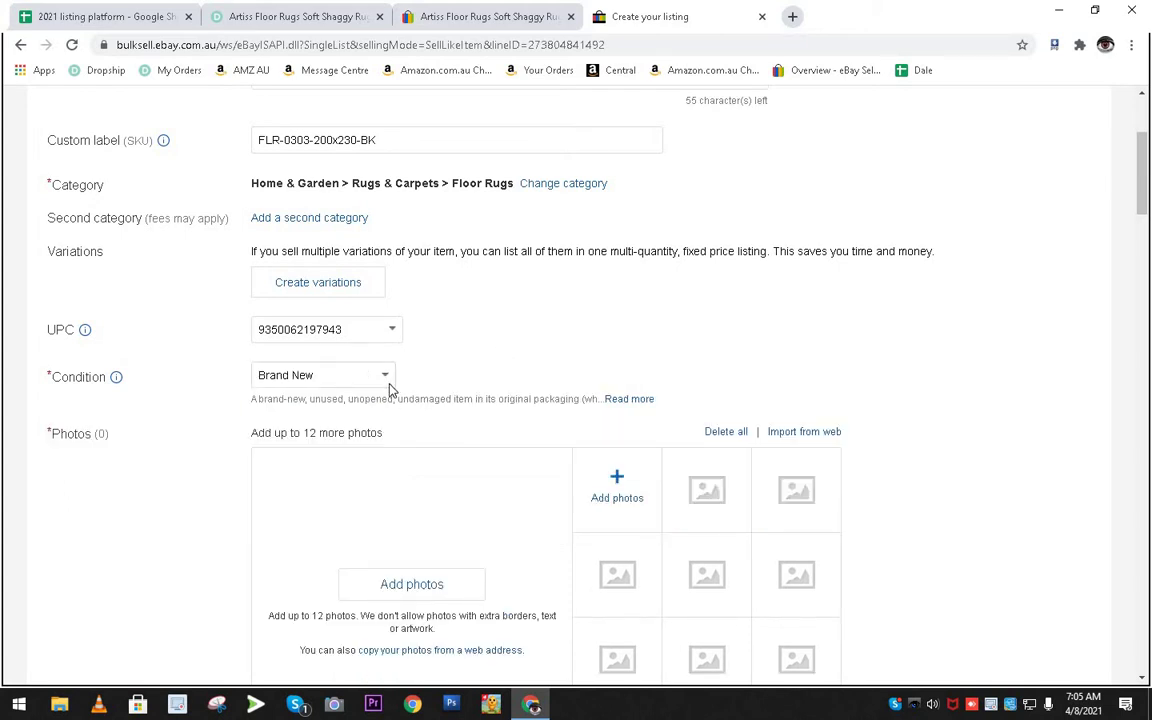
# Save the first rug photo on the Dropshipzone product page to the Downloads folder as FLR-0303-200x230-GR-00.jpg.
pyautogui.scroll(-1, 458, 380)
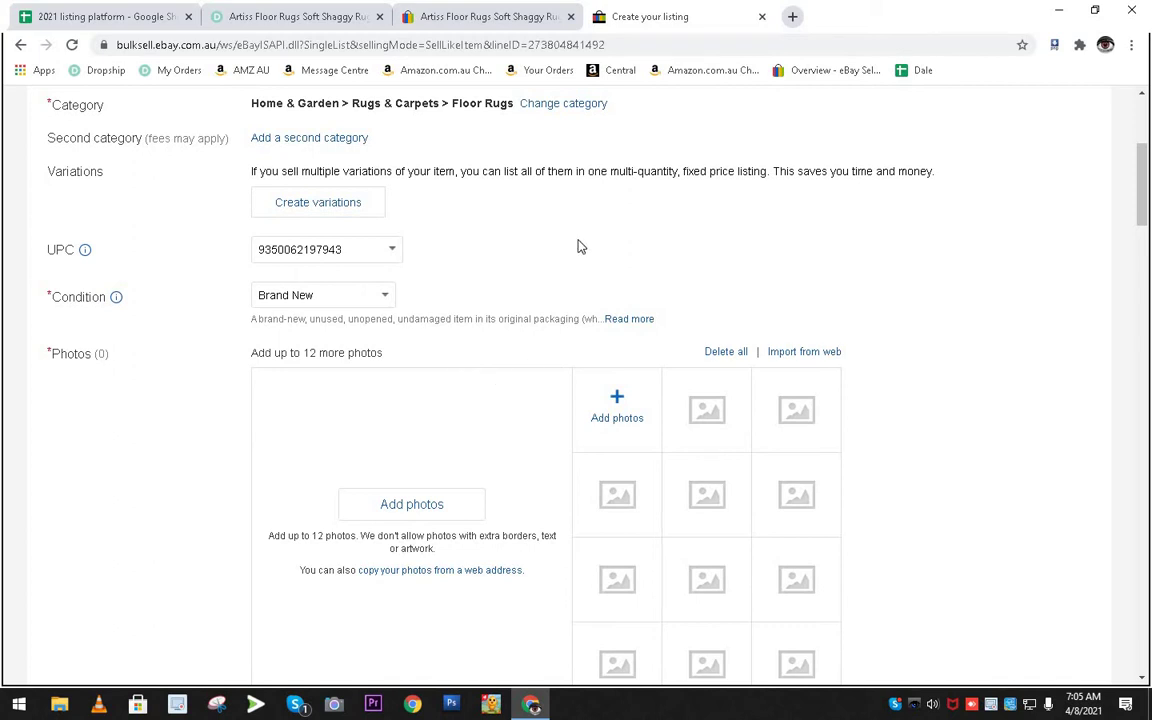
pyautogui.scroll(-3, 663, 463)
pyautogui.scroll(3, 663, 463)
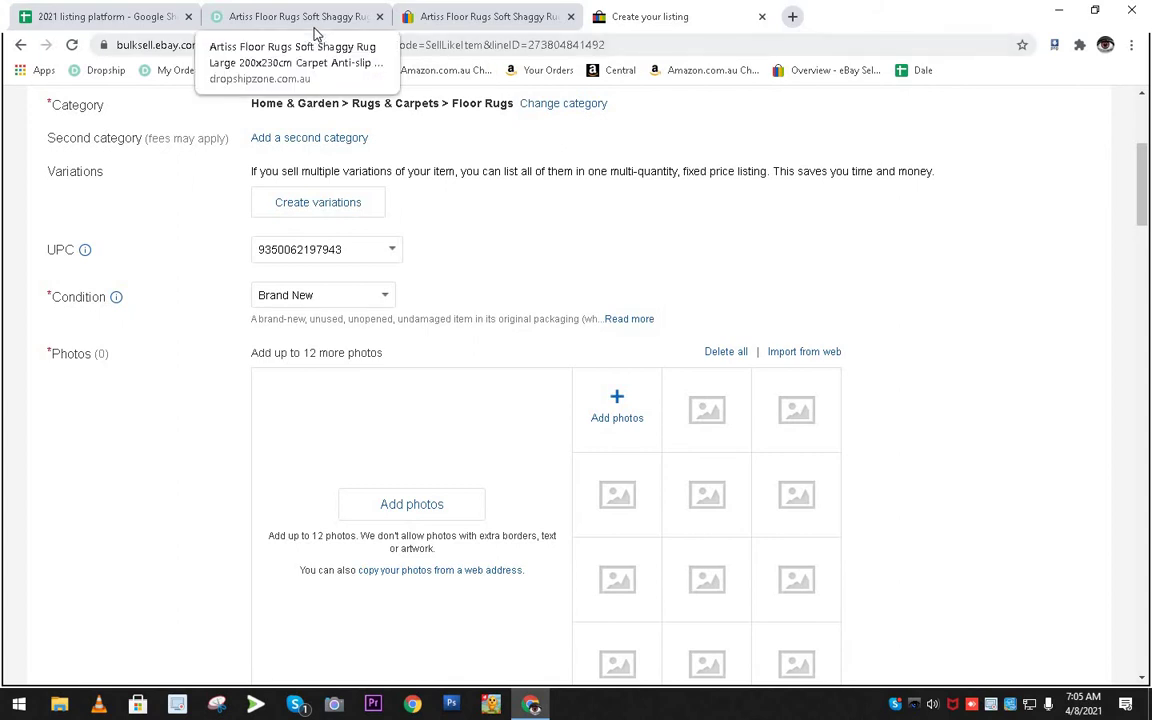
pyautogui.click(310, 18)
pyautogui.scroll(1, 443, 354)
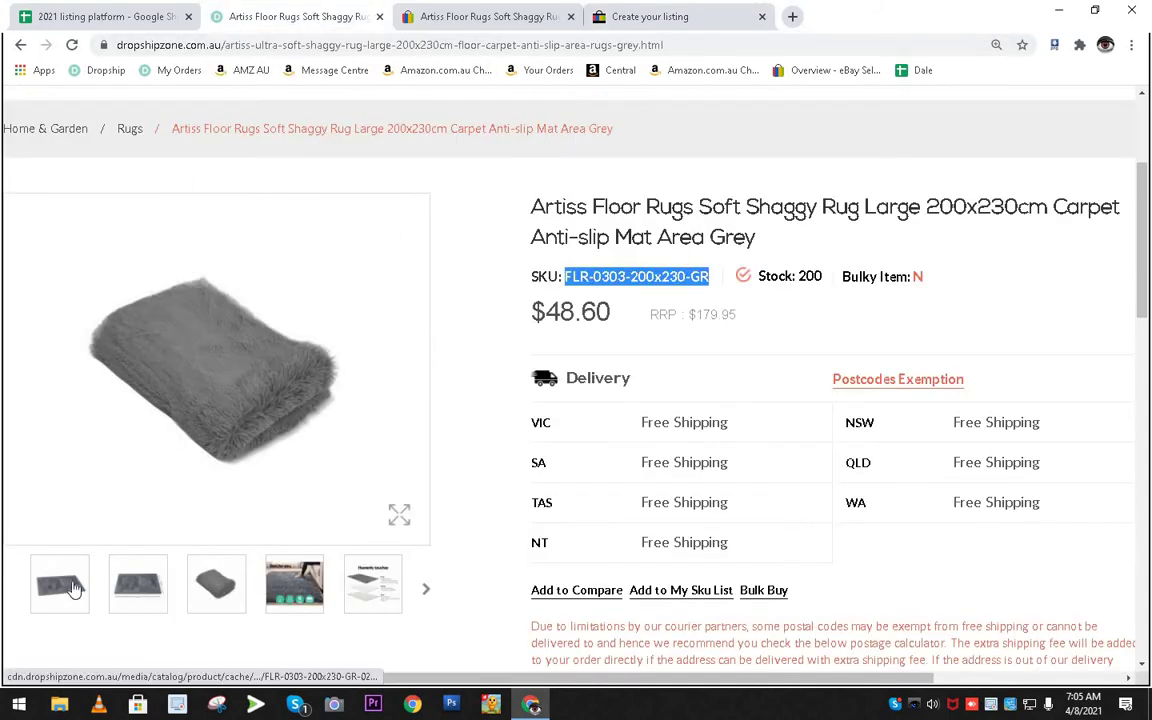
pyautogui.click(70, 575)
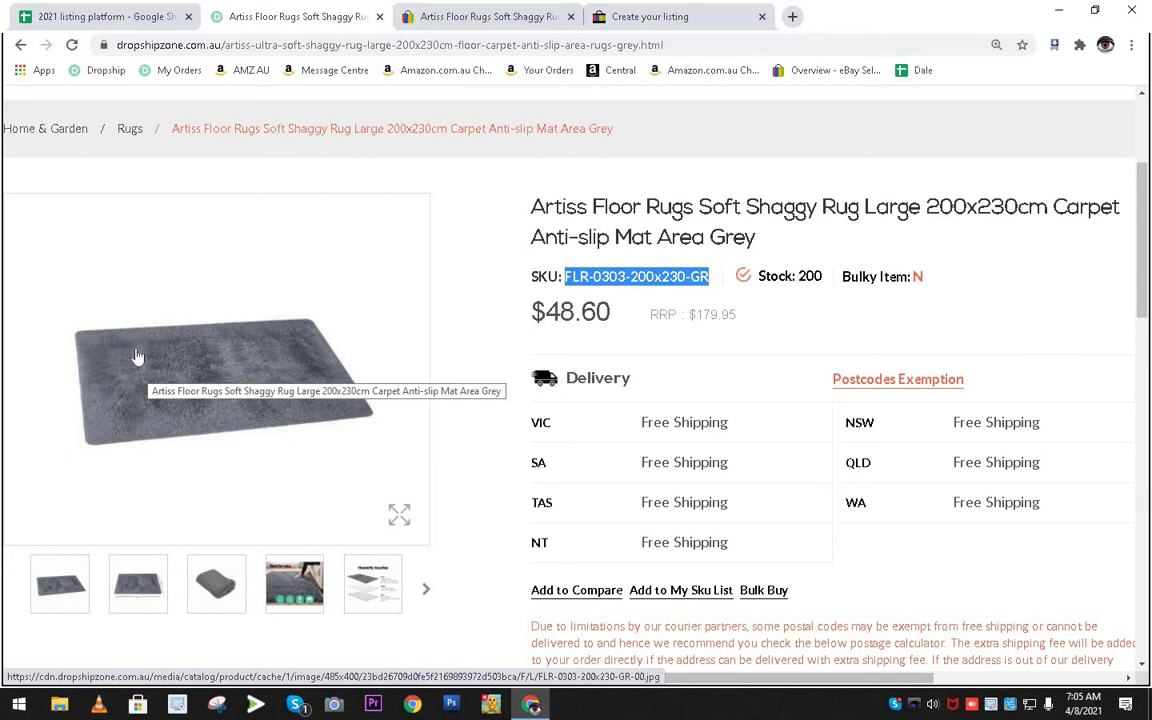
pyautogui.click(193, 350)
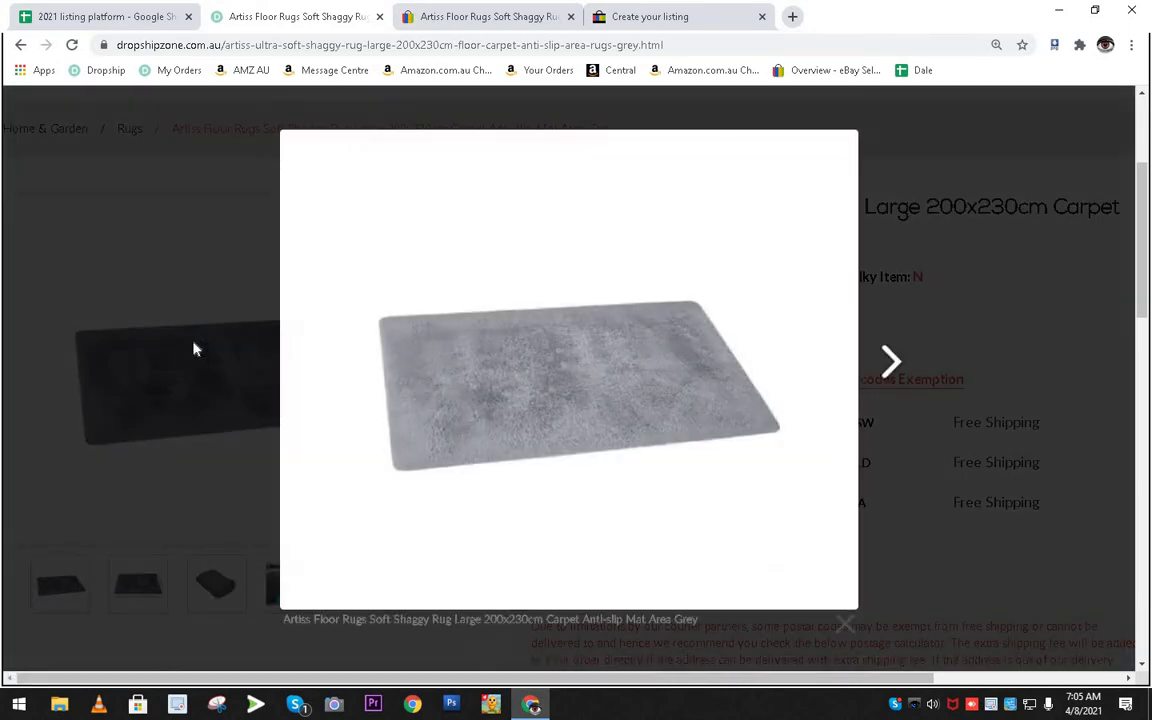
pyautogui.rightClick(484, 310)
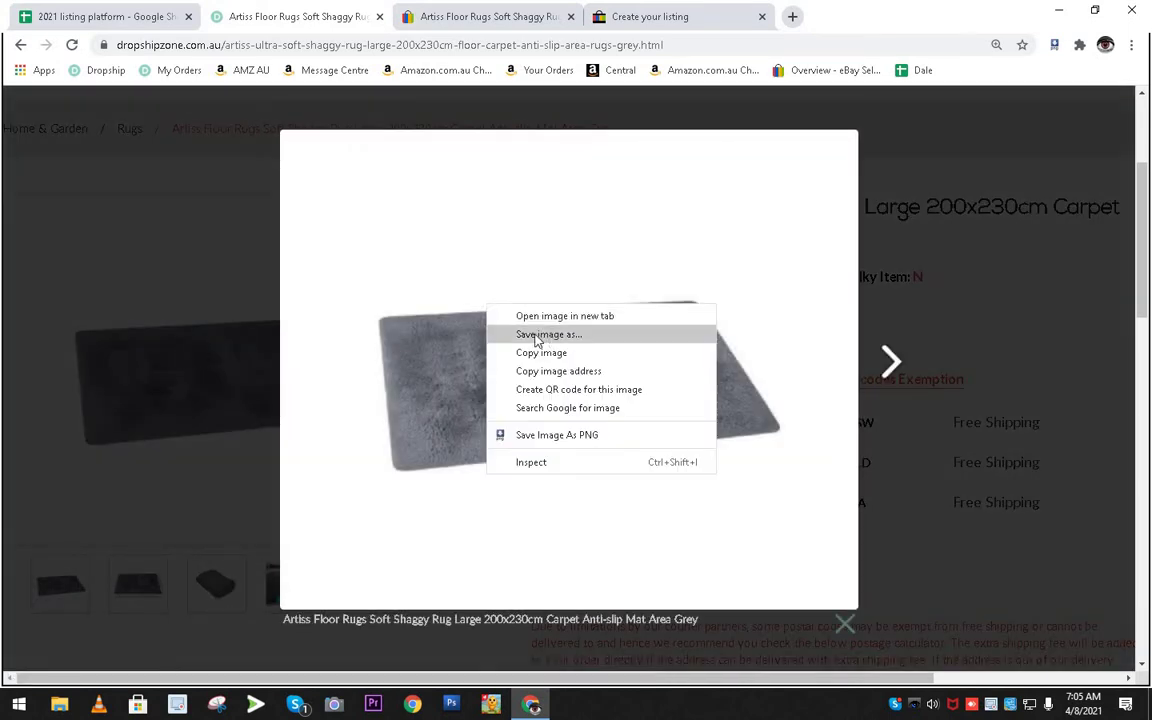
pyautogui.click(548, 332)
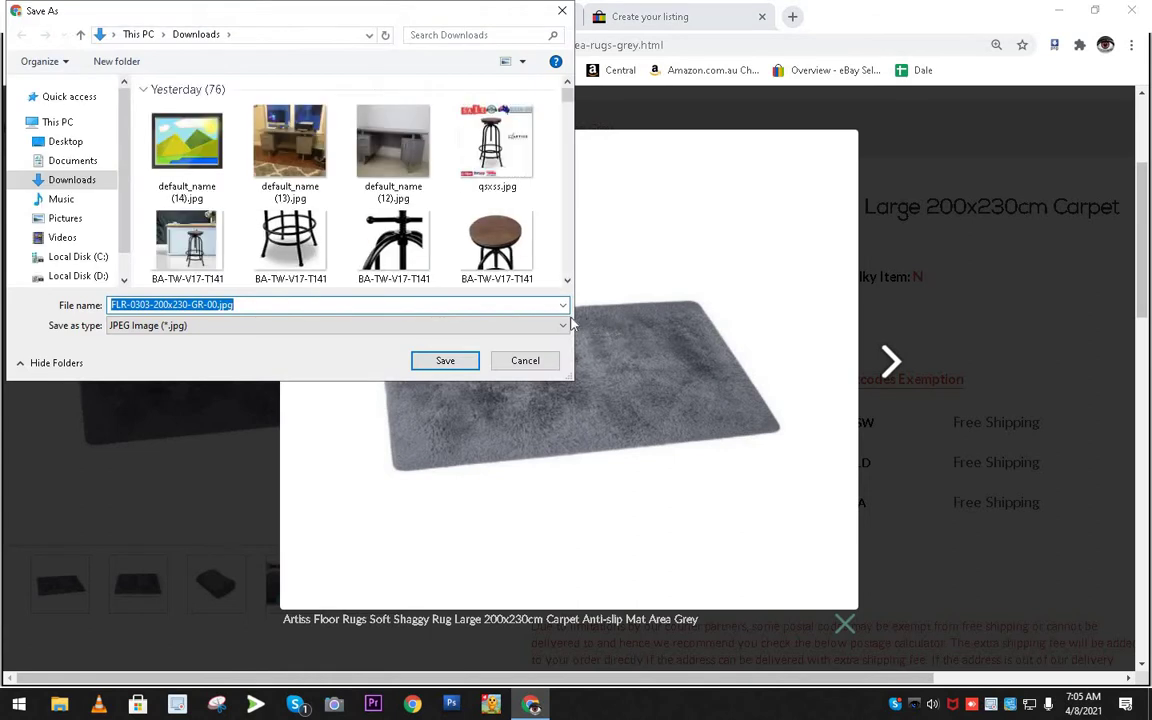
pyautogui.click(445, 361)
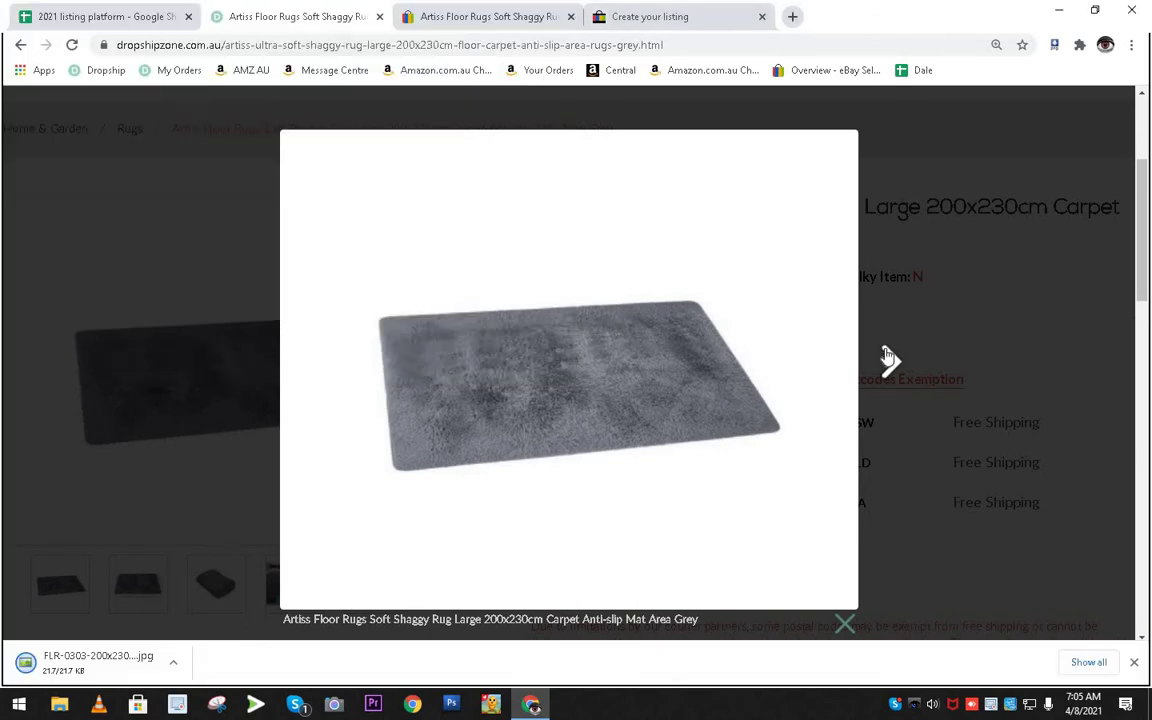
# Save the 230cm by 200cm dimension photo and the folded rug photo from the Dropshipzone gallery to Downloads.
pyautogui.click(818, 345)
pyautogui.rightClick(600, 335)
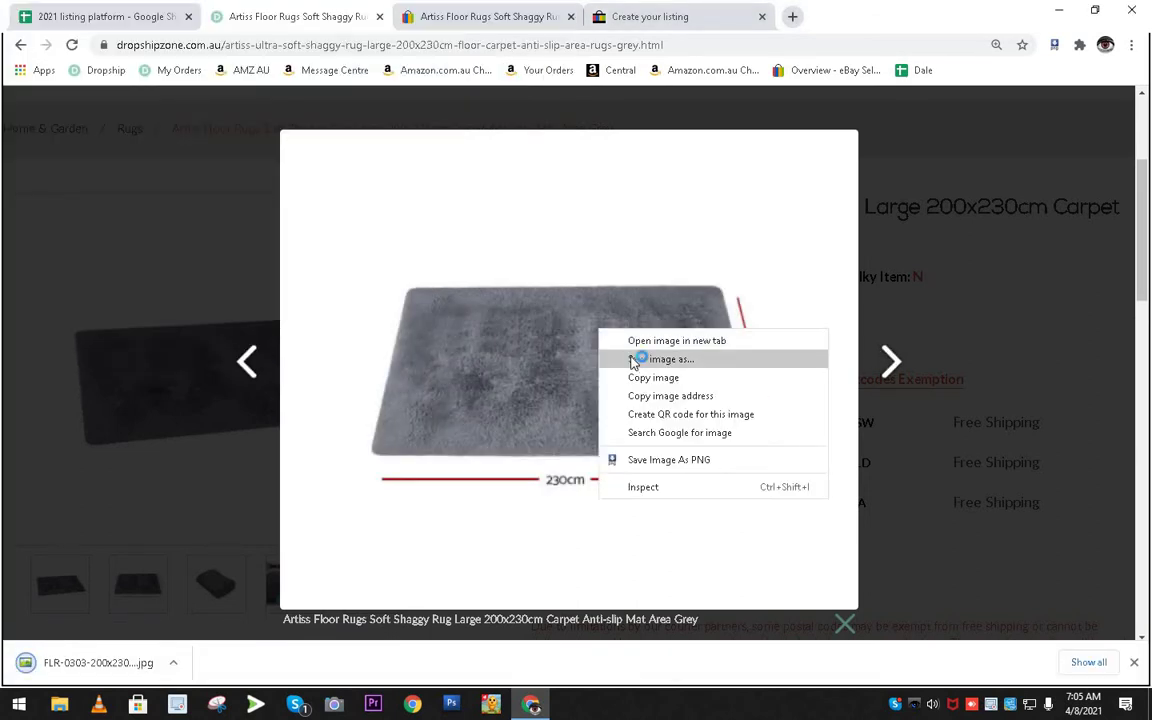
pyautogui.click(640, 361)
pyautogui.click(444, 362)
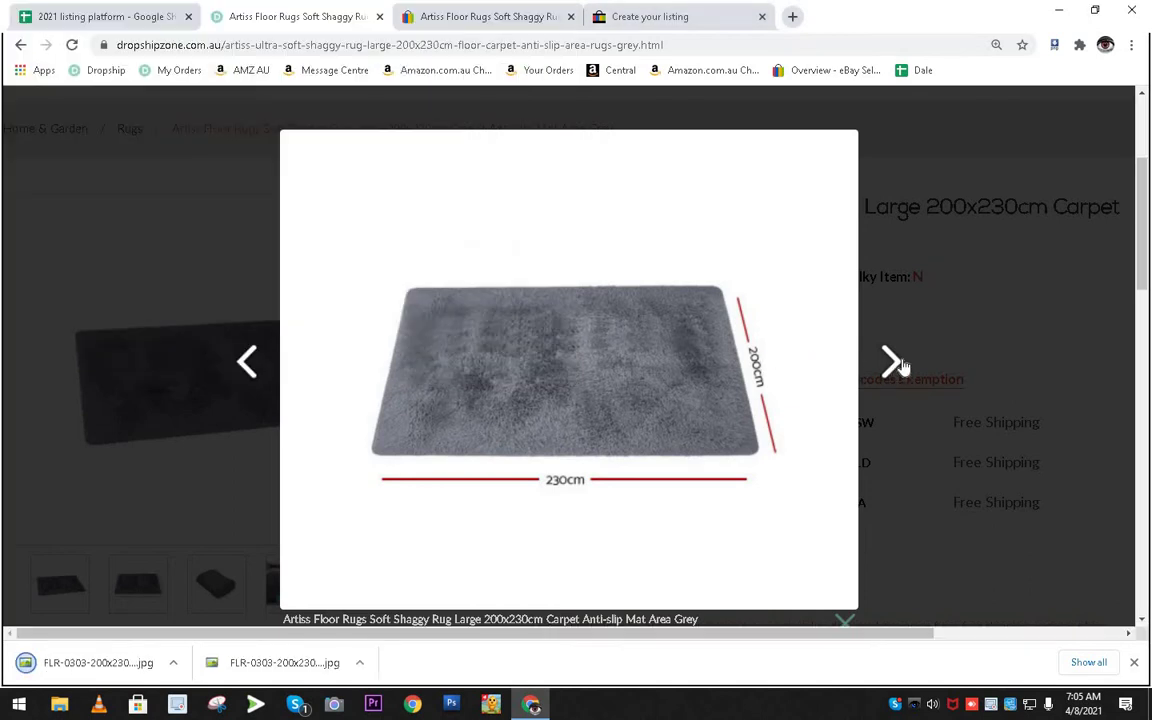
pyautogui.click(890, 361)
pyautogui.rightClick(530, 345)
pyautogui.click(545, 361)
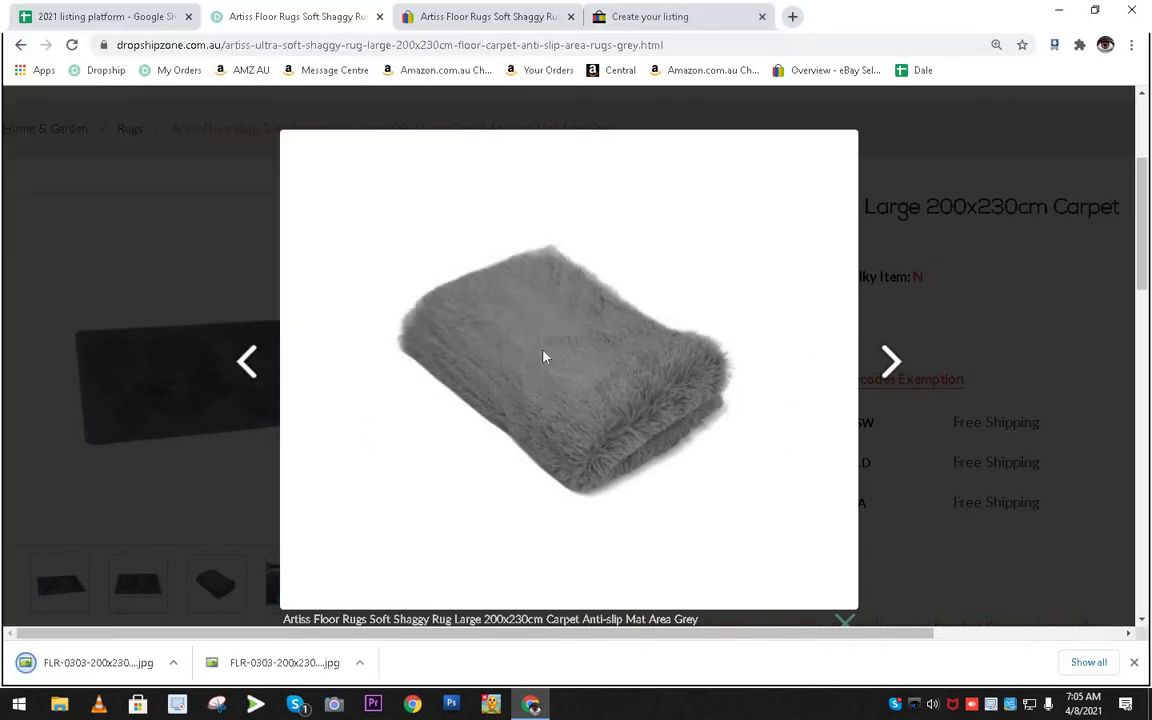
pyautogui.click(462, 362)
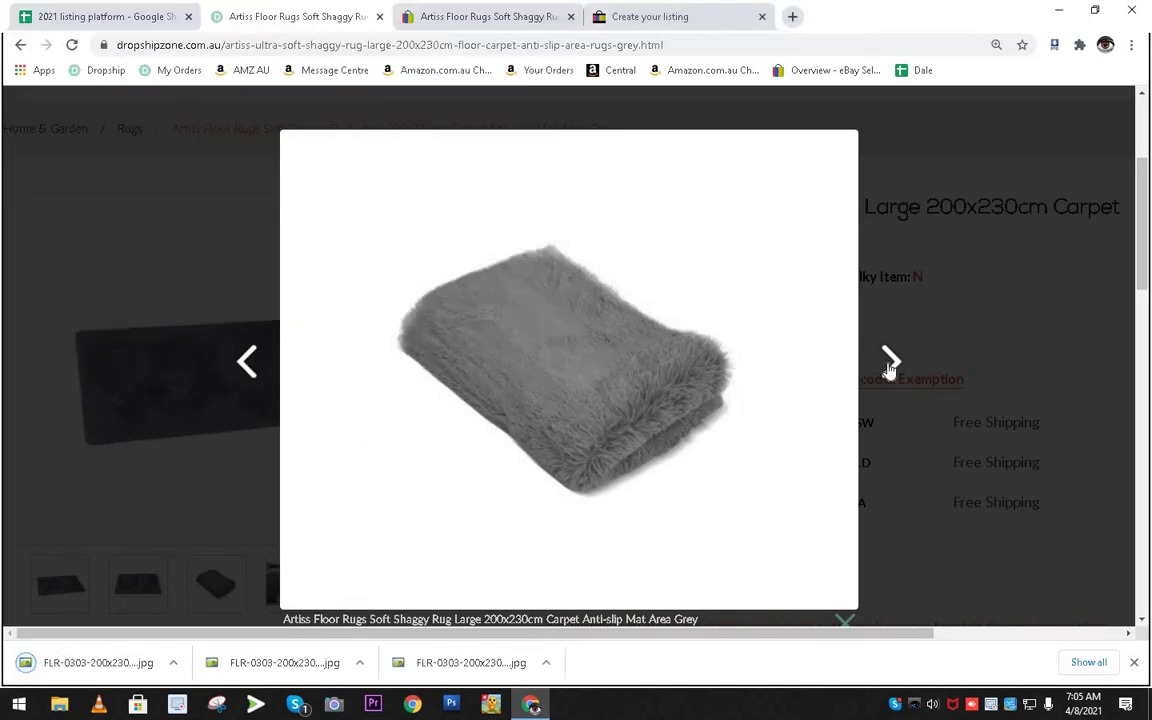
# Save the "Best for you" and "Heavenly touches" rug images from the Dropshipzone gallery to Downloads.
pyautogui.click(889, 362)
pyautogui.rightClick(489, 315)
pyautogui.click(520, 342)
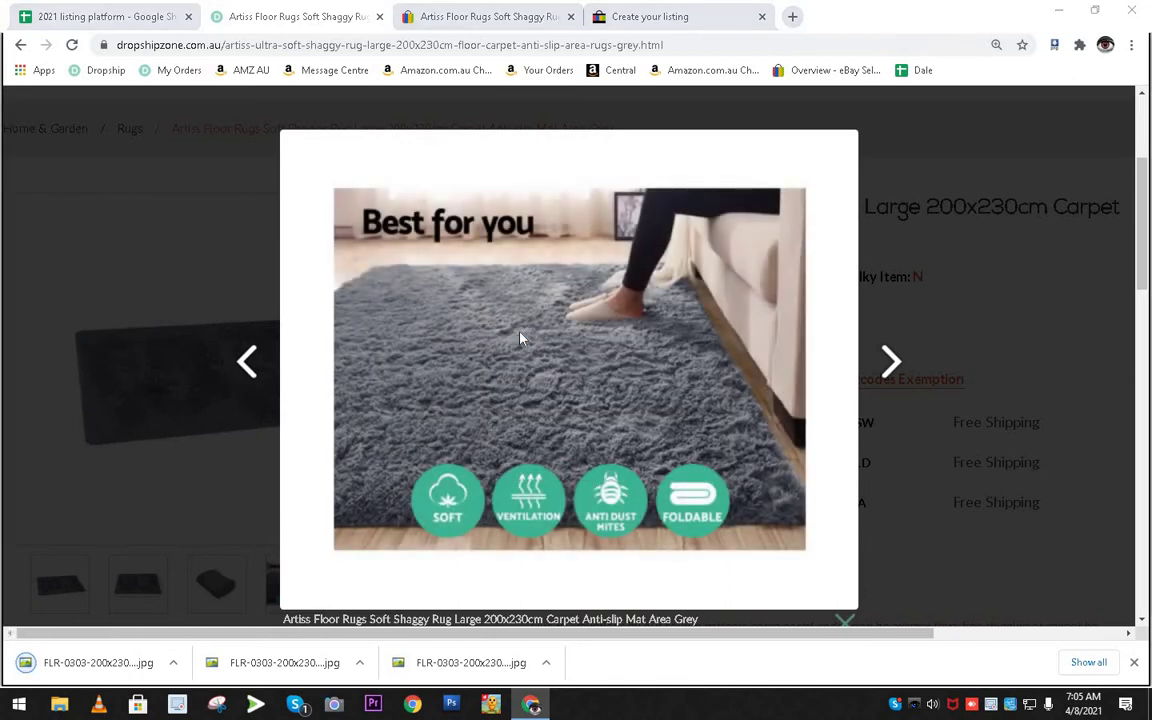
pyautogui.click(442, 360)
pyautogui.click(889, 362)
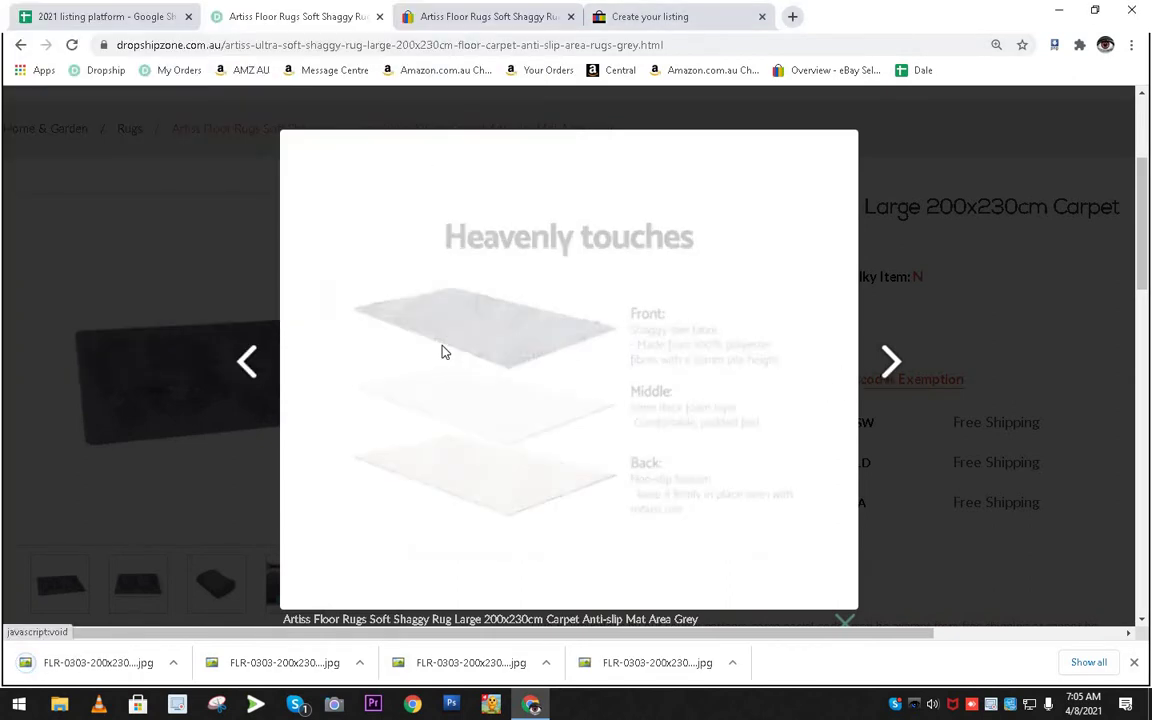
pyautogui.rightClick(442, 349)
pyautogui.click(495, 393)
pyautogui.rightClick(458, 304)
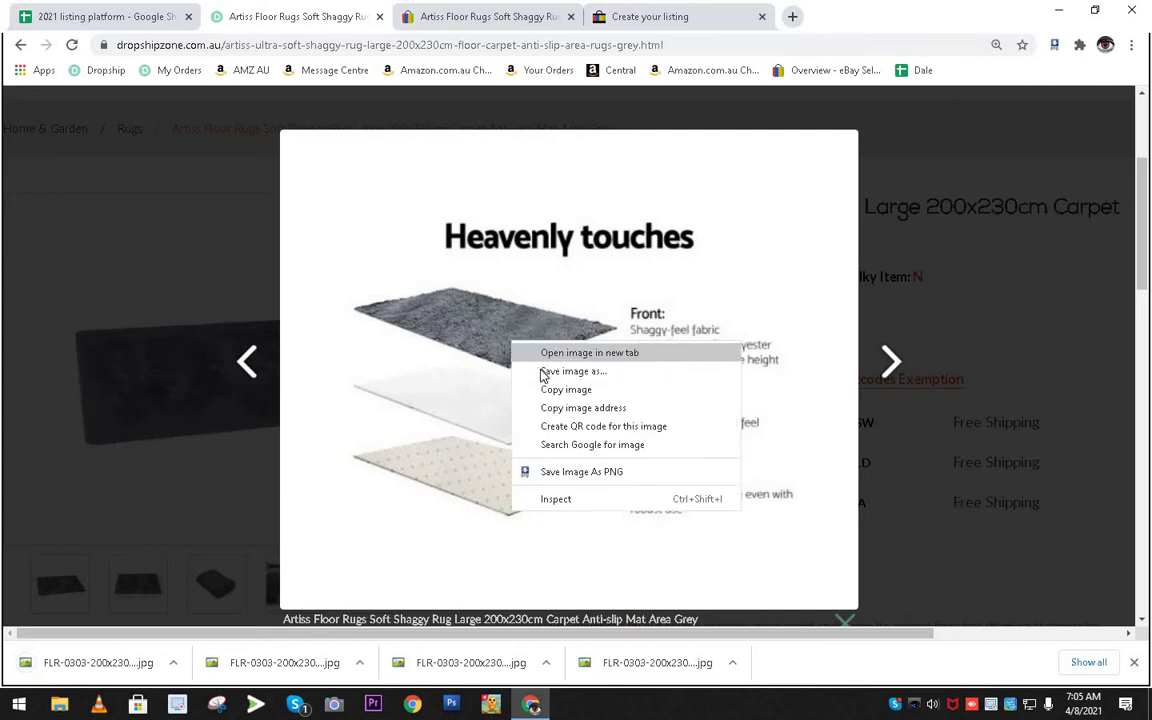
pyautogui.click(500, 331)
pyautogui.click(445, 360)
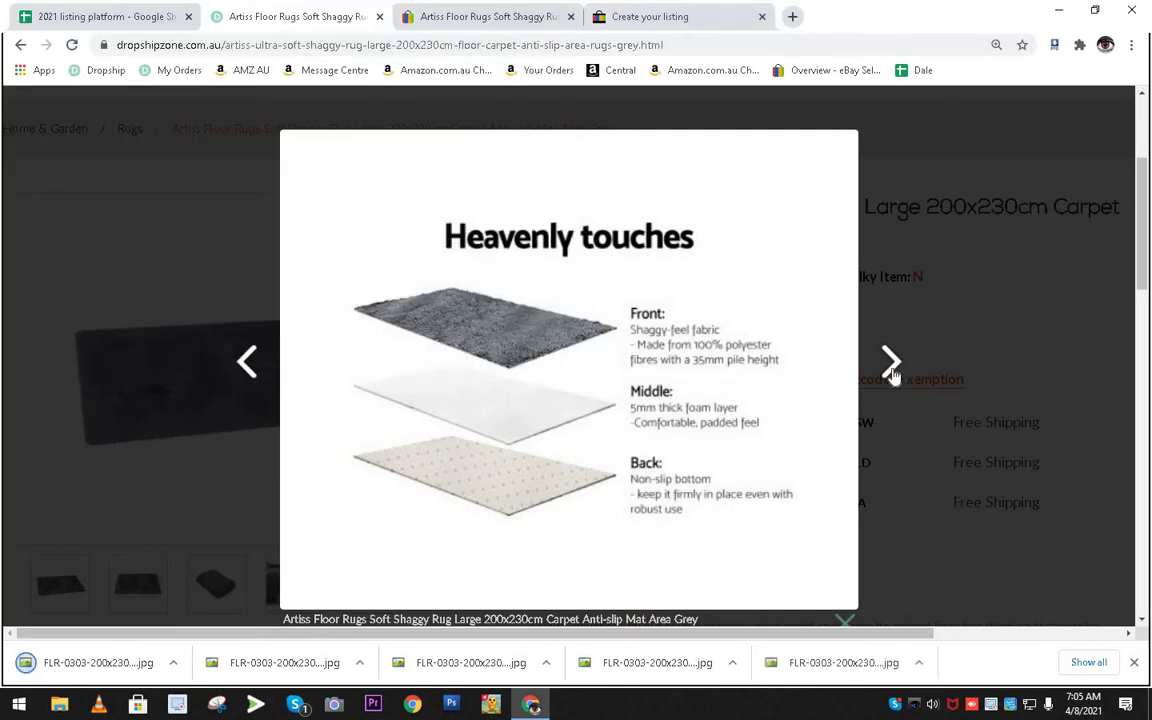
# Save the 35mm high pile collage and the last room photo, FLR-0303-200x230-GR-99.jpg, to Downloads and close the enlarged gallery.
pyautogui.click(889, 364)
pyautogui.rightClick(539, 341)
pyautogui.click(572, 370)
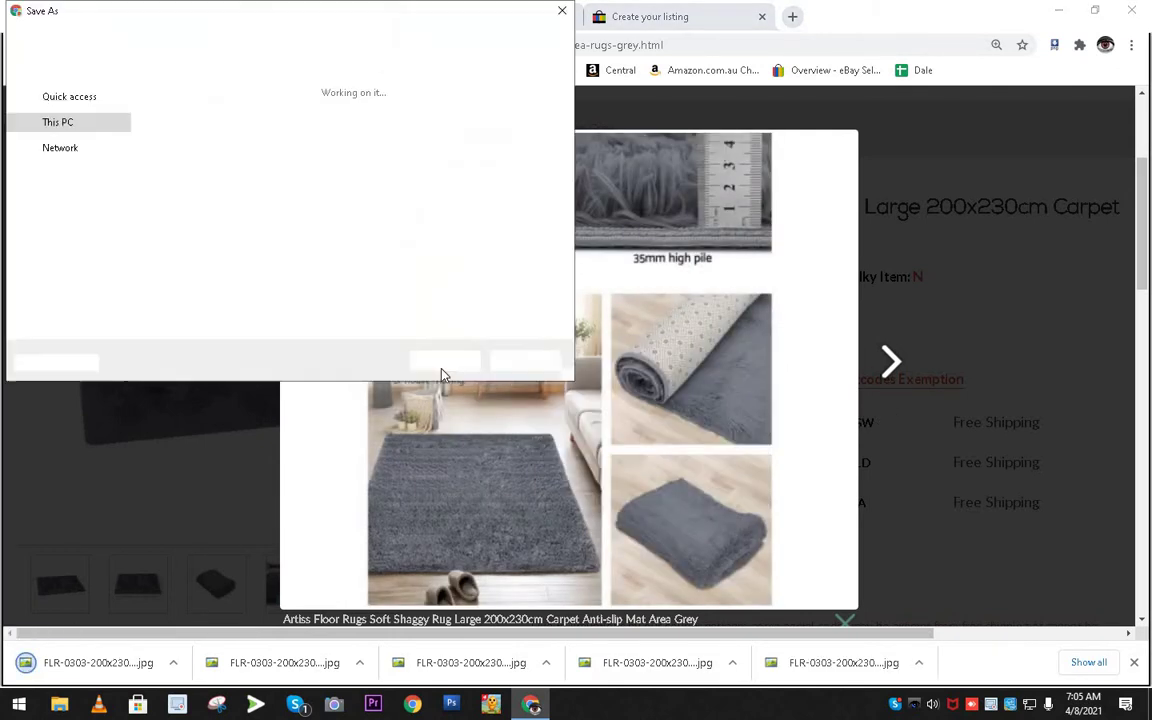
pyautogui.click(443, 360)
pyautogui.click(889, 362)
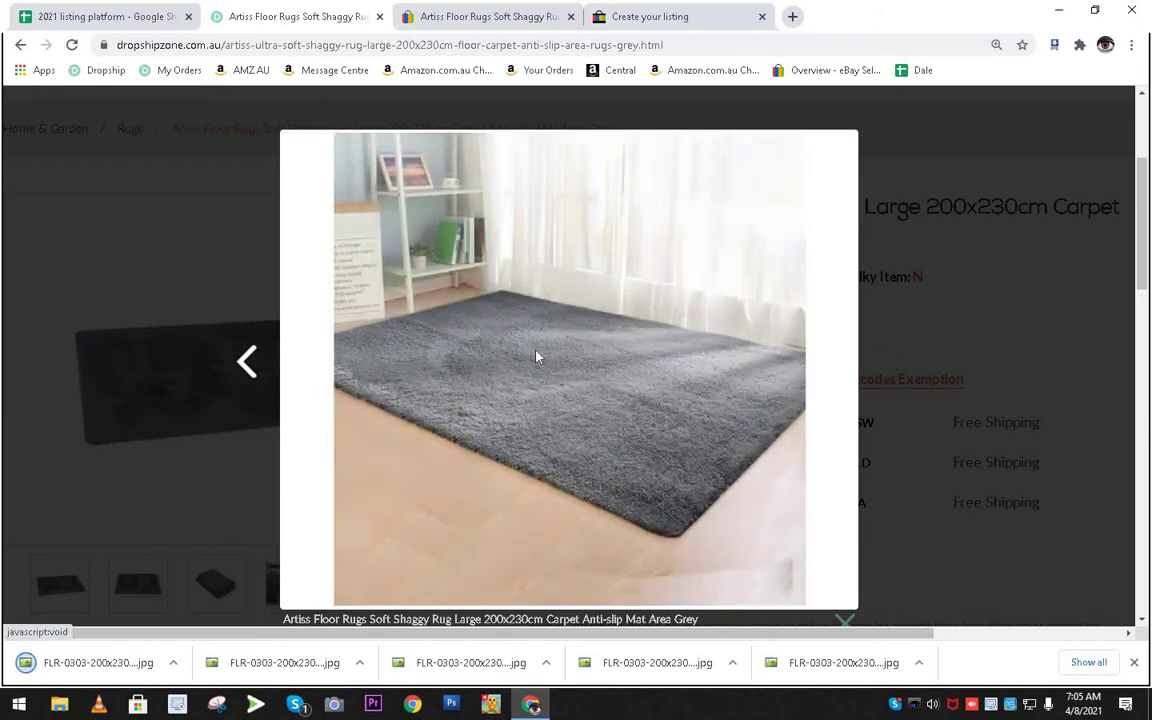
pyautogui.rightClick(535, 353)
pyautogui.click(558, 381)
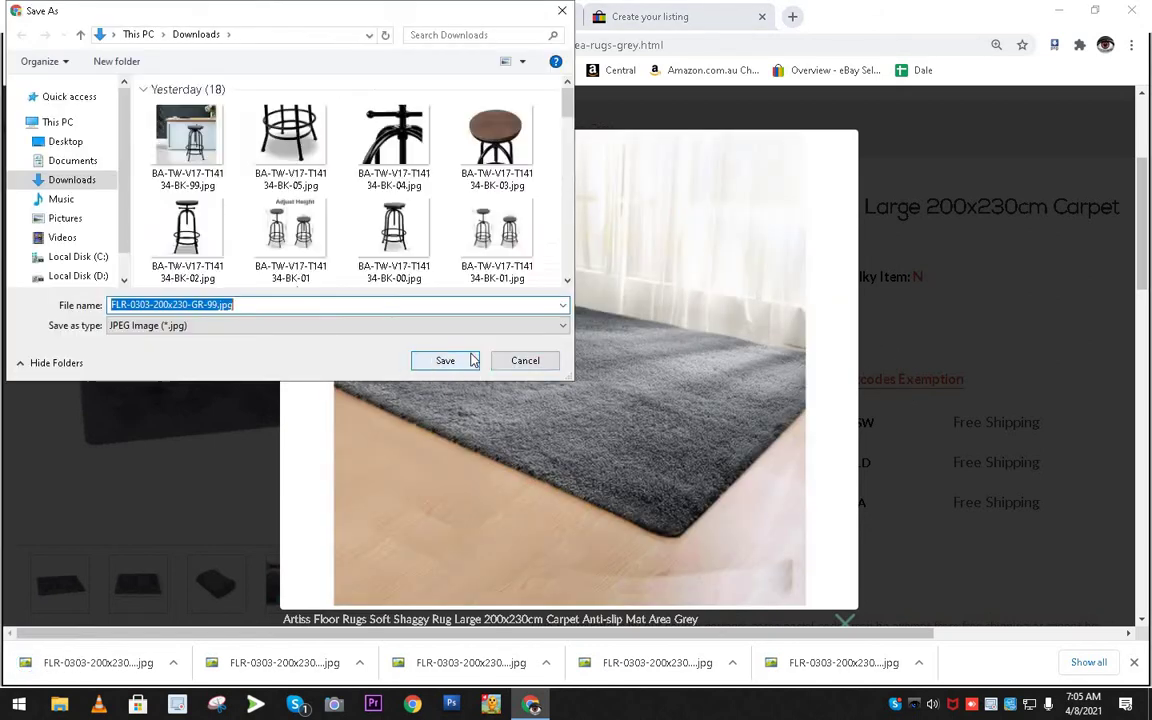
pyautogui.click(466, 360)
pyautogui.click(248, 360)
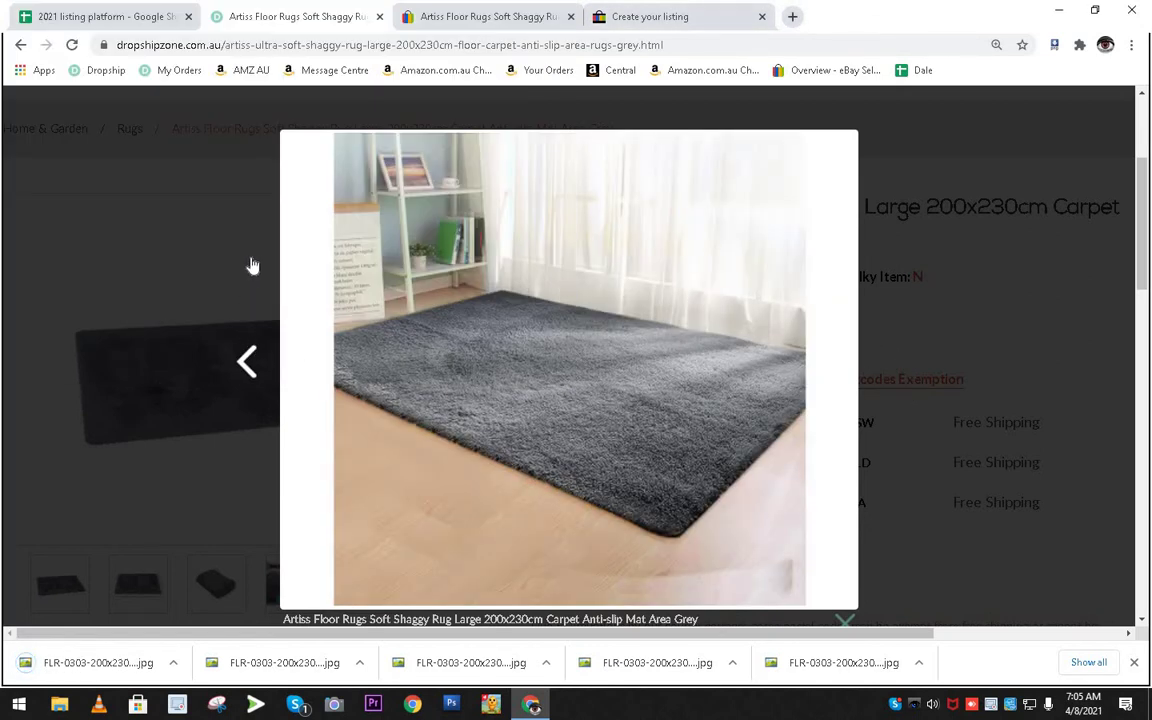
pyautogui.press('Right')
pyautogui.click(880, 180)
# Compare the remaining Dropshipzone rug thumbnails with the photos on the competitor's eBay listing.
pyautogui.scroll(-2, 420, 432)
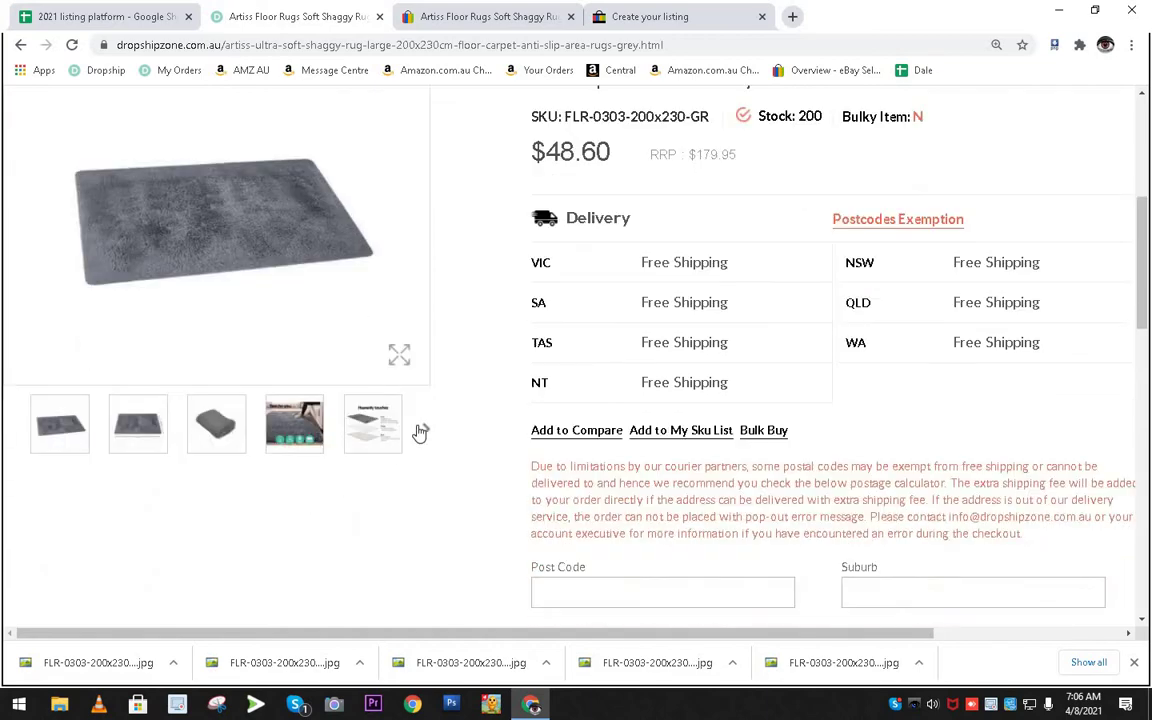
pyautogui.click(420, 432)
pyautogui.click(420, 432)
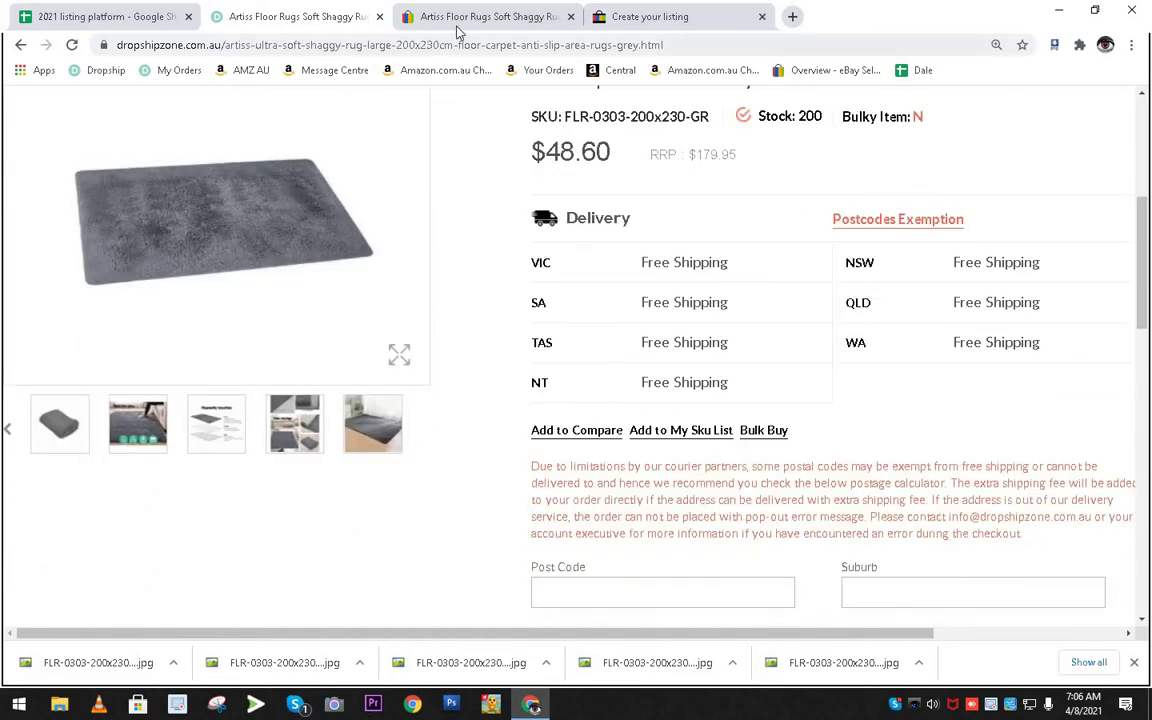
pyautogui.click(458, 18)
pyautogui.scroll(15, 397, 340)
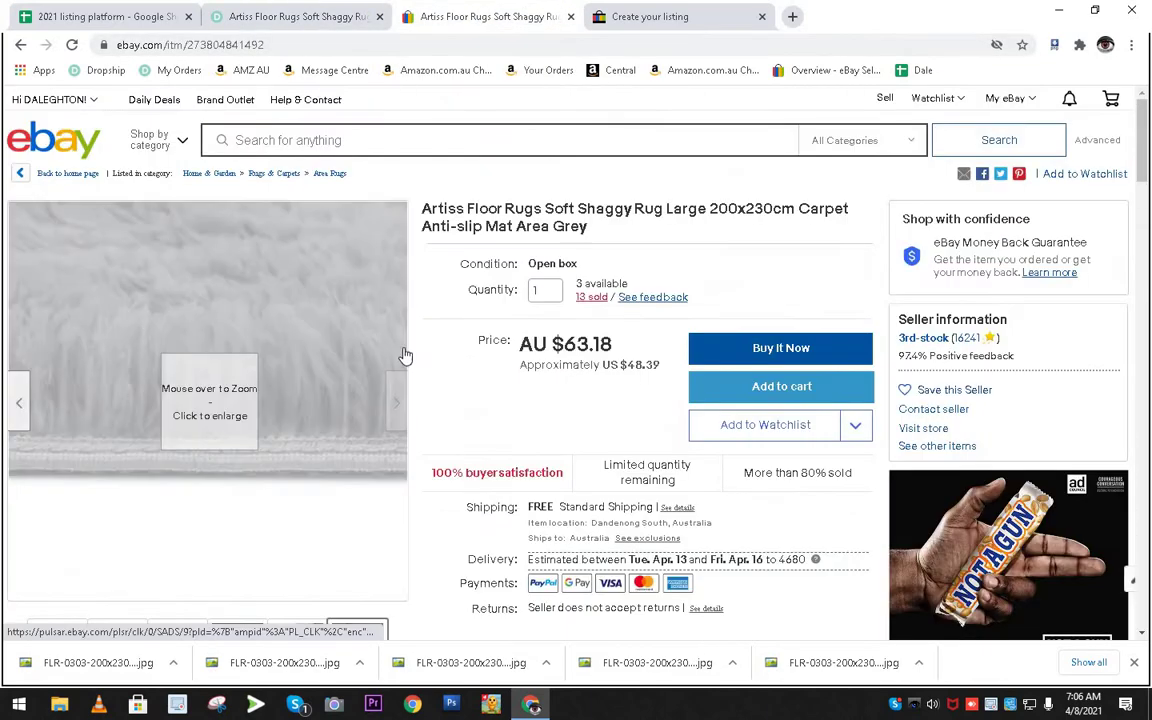
pyautogui.scroll(-4, 404, 355)
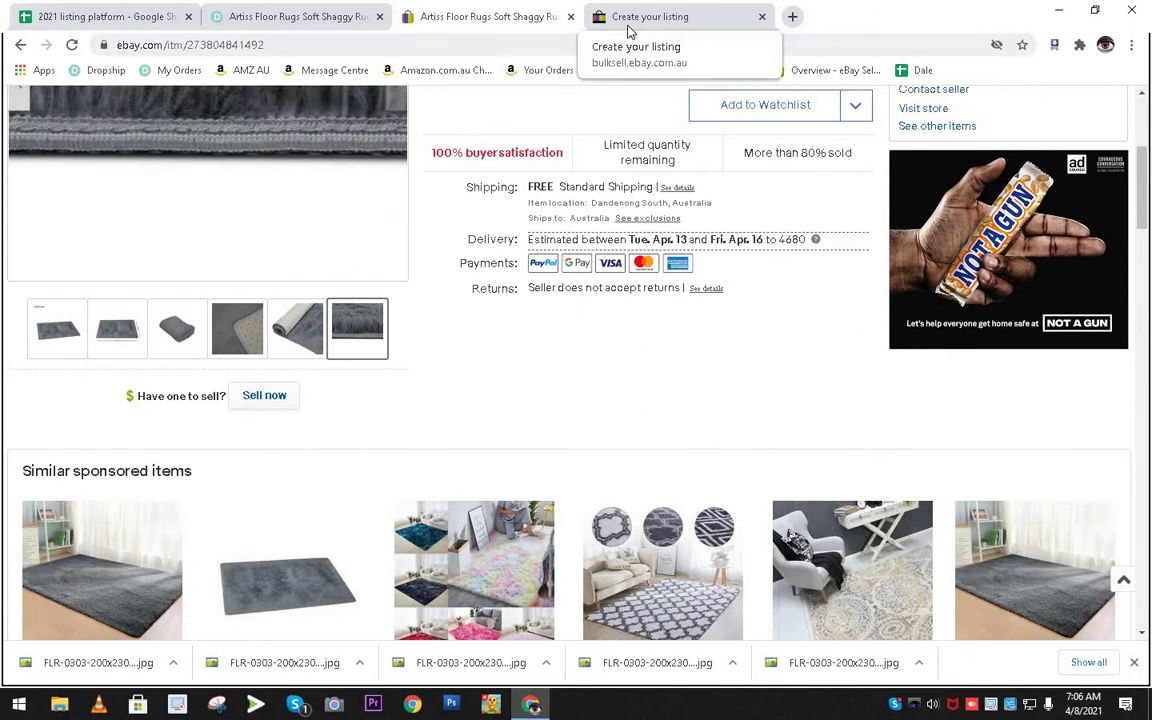
# Open FLR-0303-200x230-GR-99.jpg from the Downloads folder in Paint and bring up its resize settings in pixels.
pyautogui.click(59, 704)
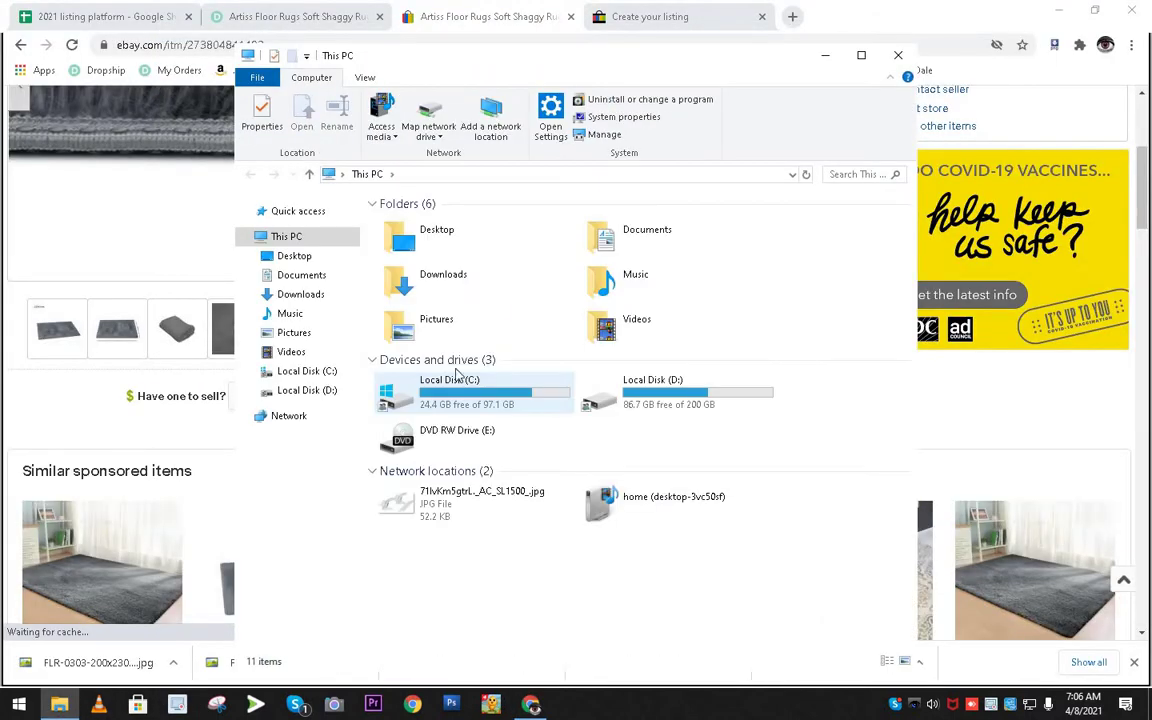
pyautogui.click(861, 55)
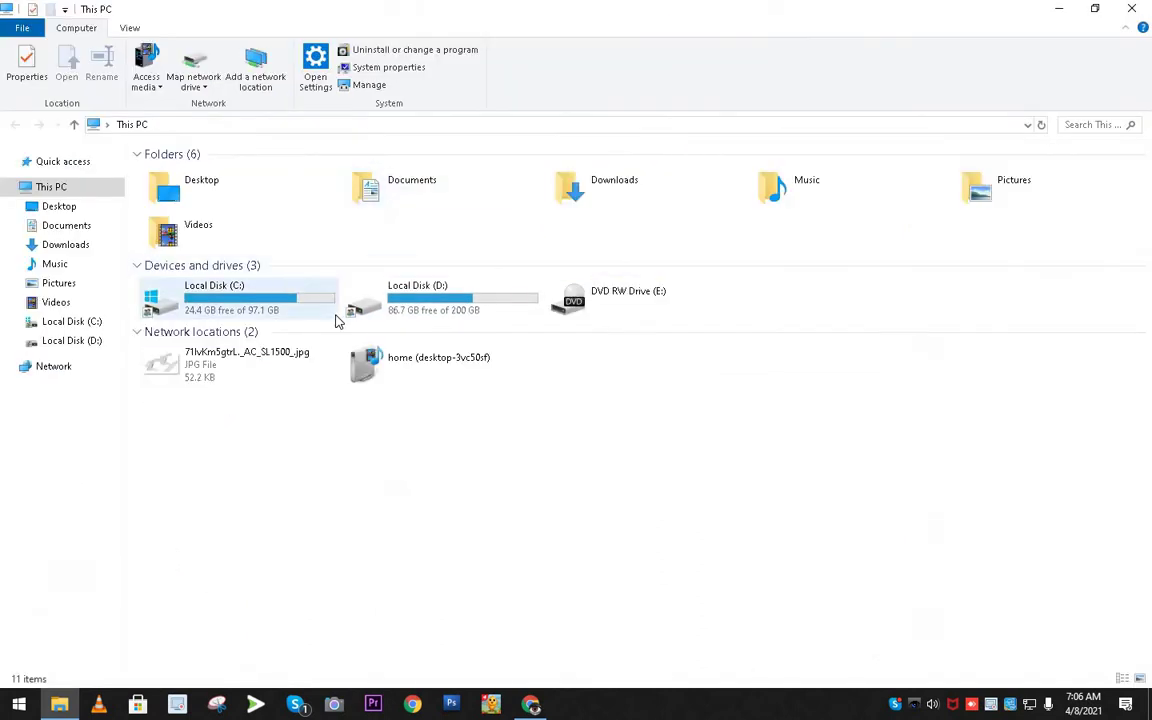
pyautogui.doubleClick(633, 192)
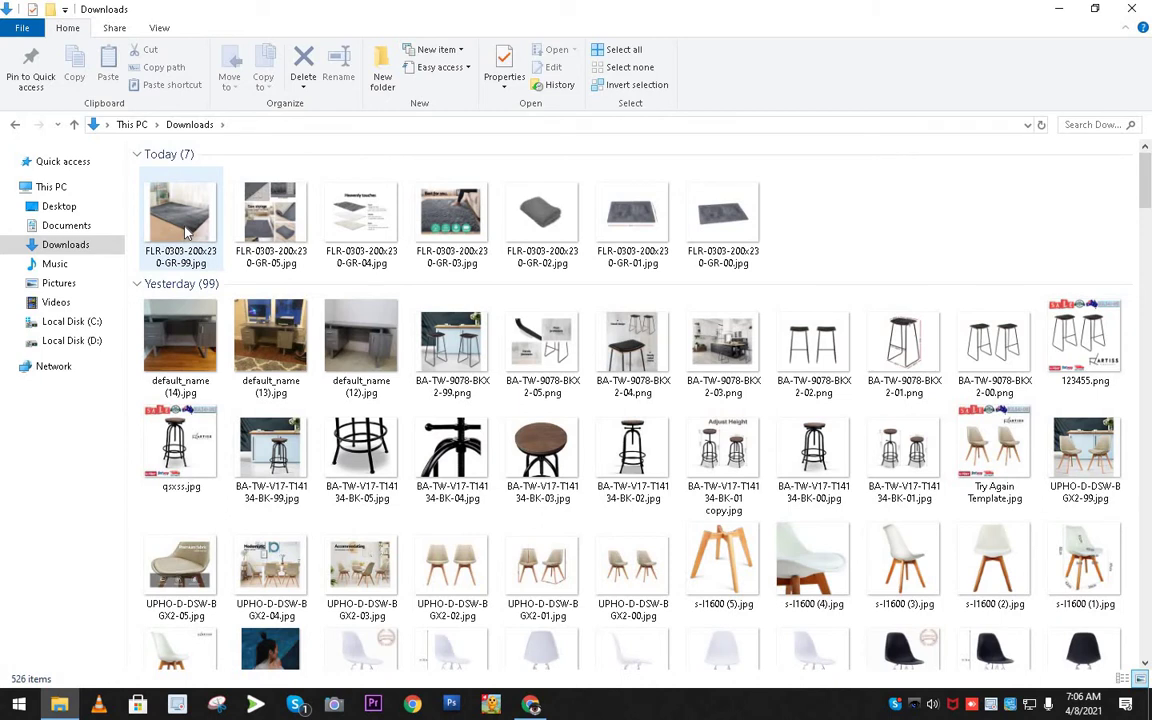
pyautogui.click(185, 232)
pyautogui.rightClick(187, 197)
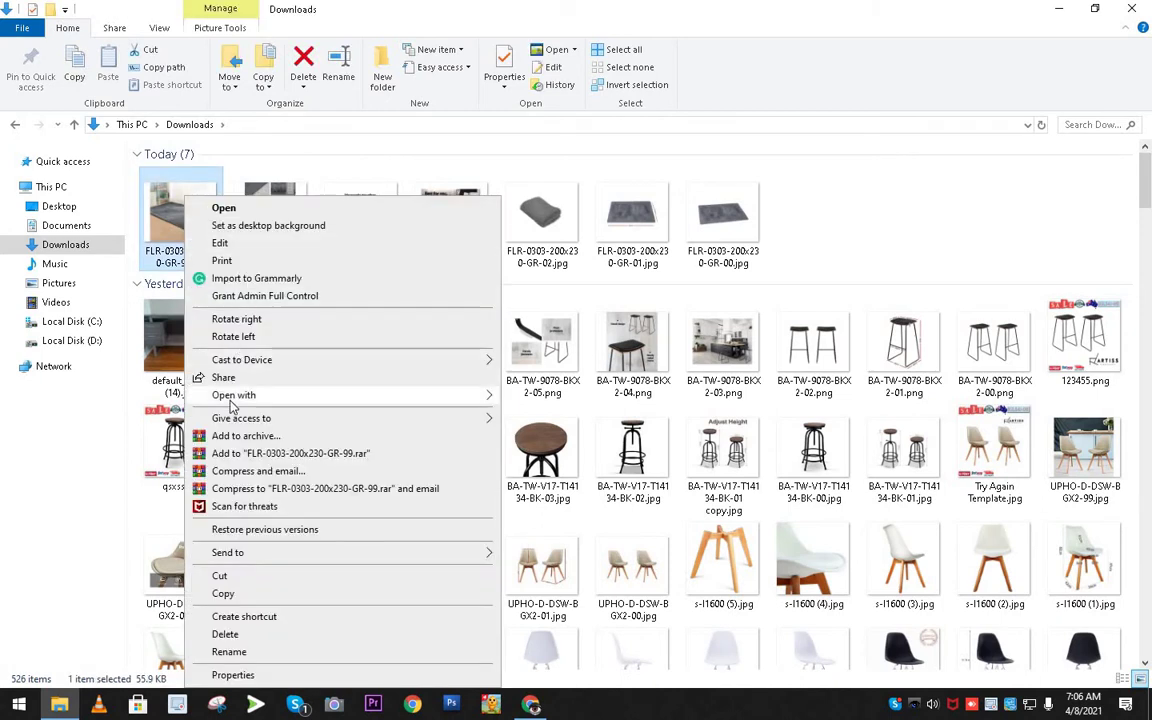
pyautogui.moveTo(245, 398)
pyautogui.click(532, 451)
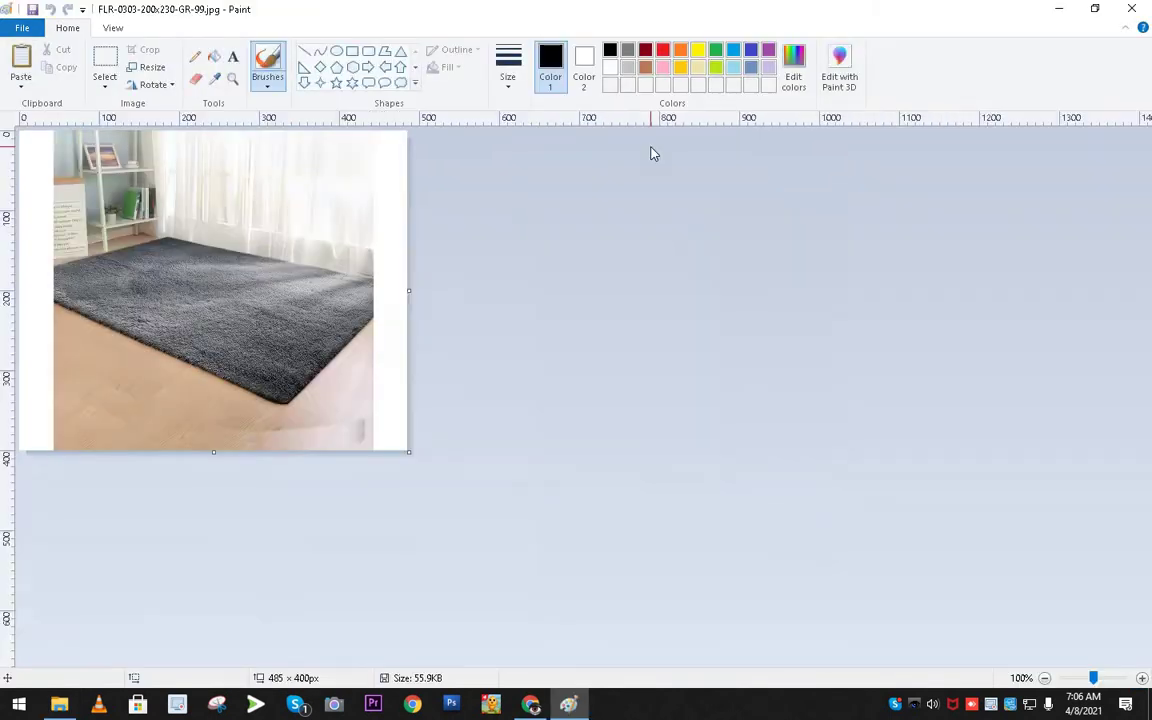
pyautogui.click(147, 67)
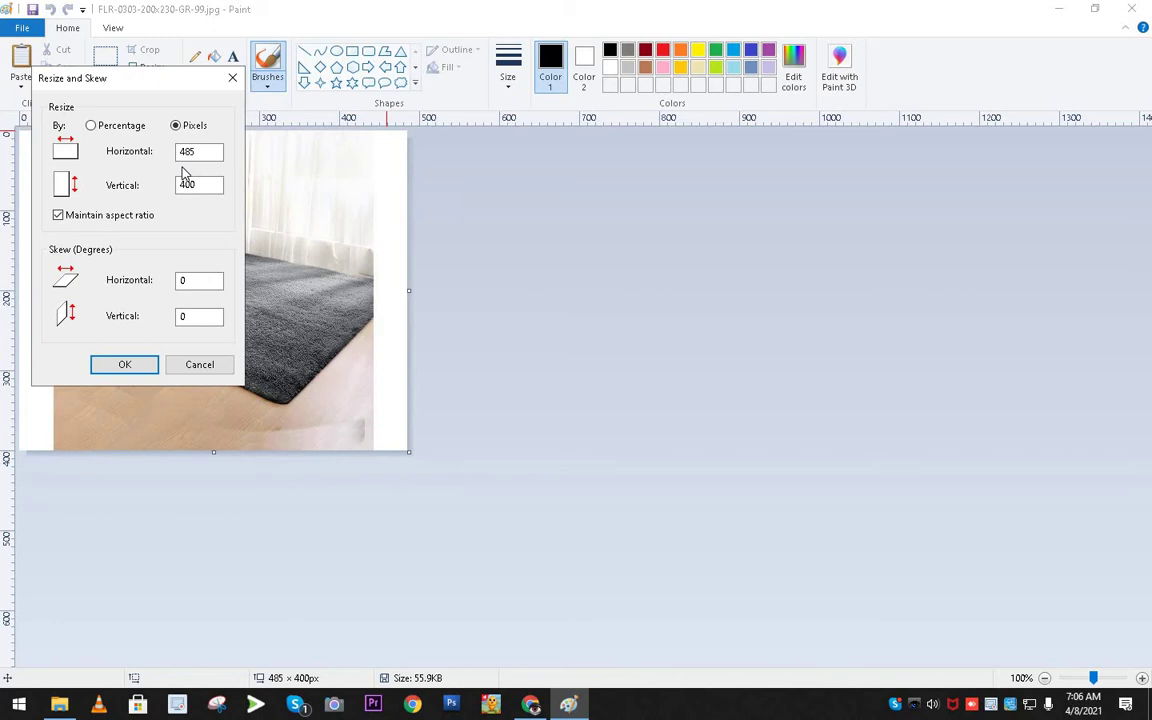
pyautogui.click(194, 152)
# Try adding FLR-0303-200x230-GR-99.jpg at its original size to the eBay listing's photos, and remove it again.
pyautogui.click(530, 704)
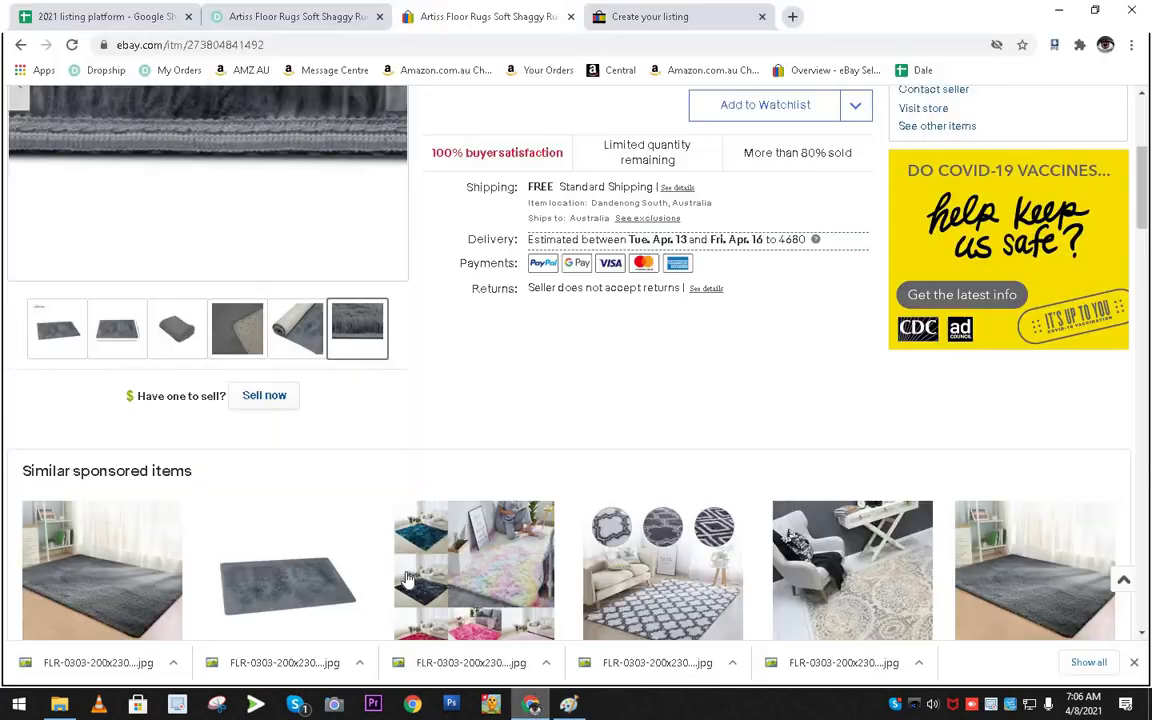
pyautogui.click(686, 20)
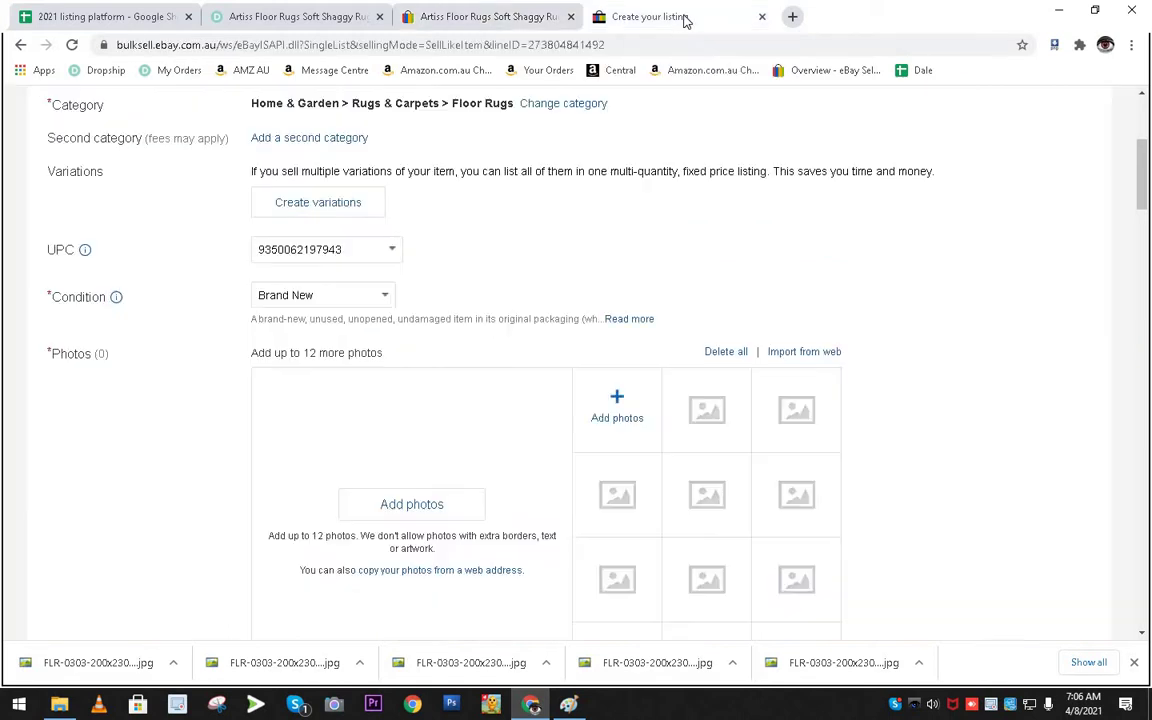
pyautogui.click(617, 405)
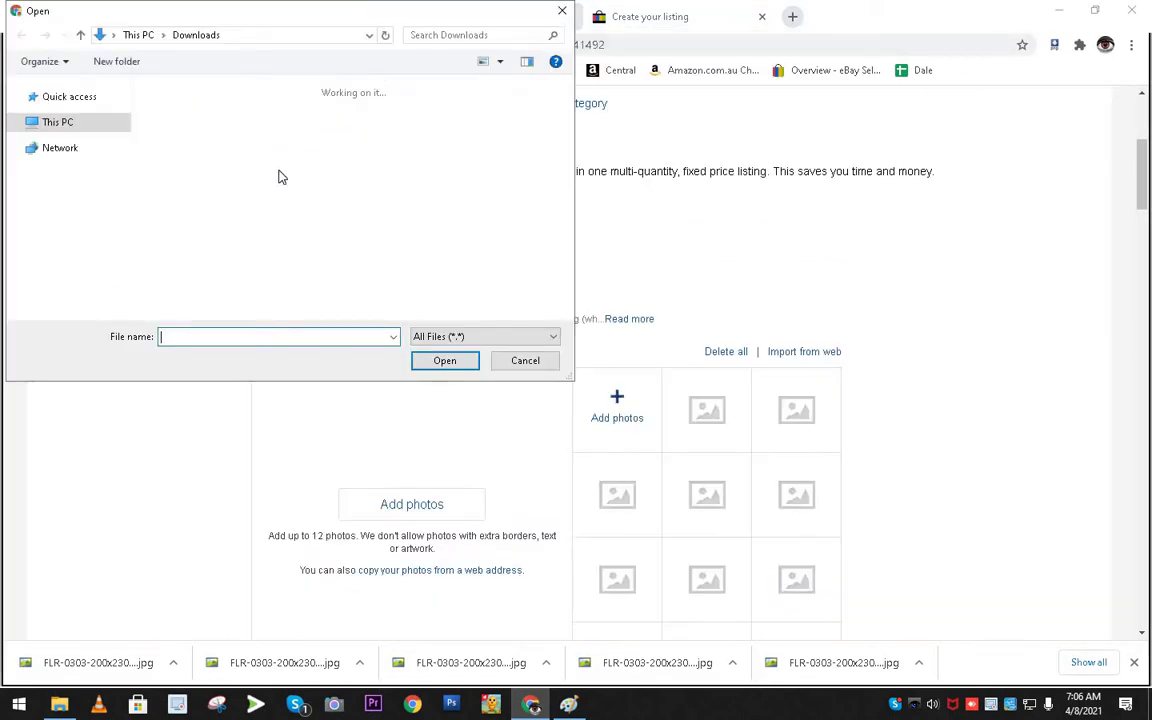
pyautogui.doubleClick(187, 135)
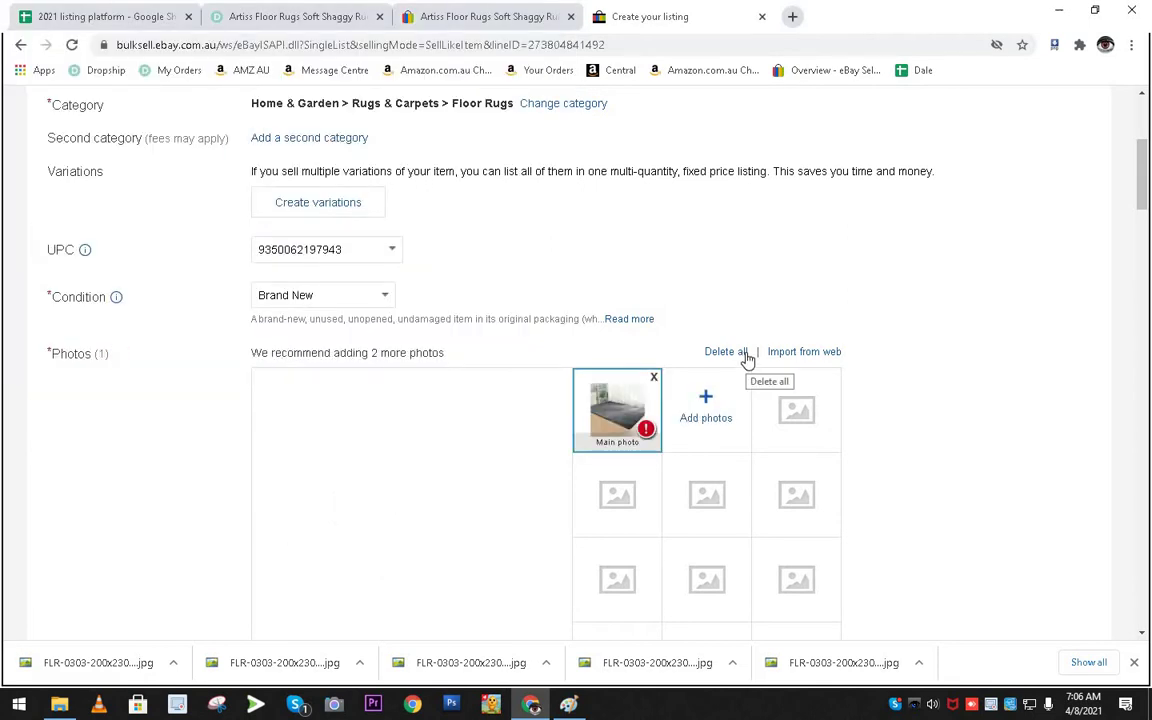
pyautogui.moveTo(640, 443)
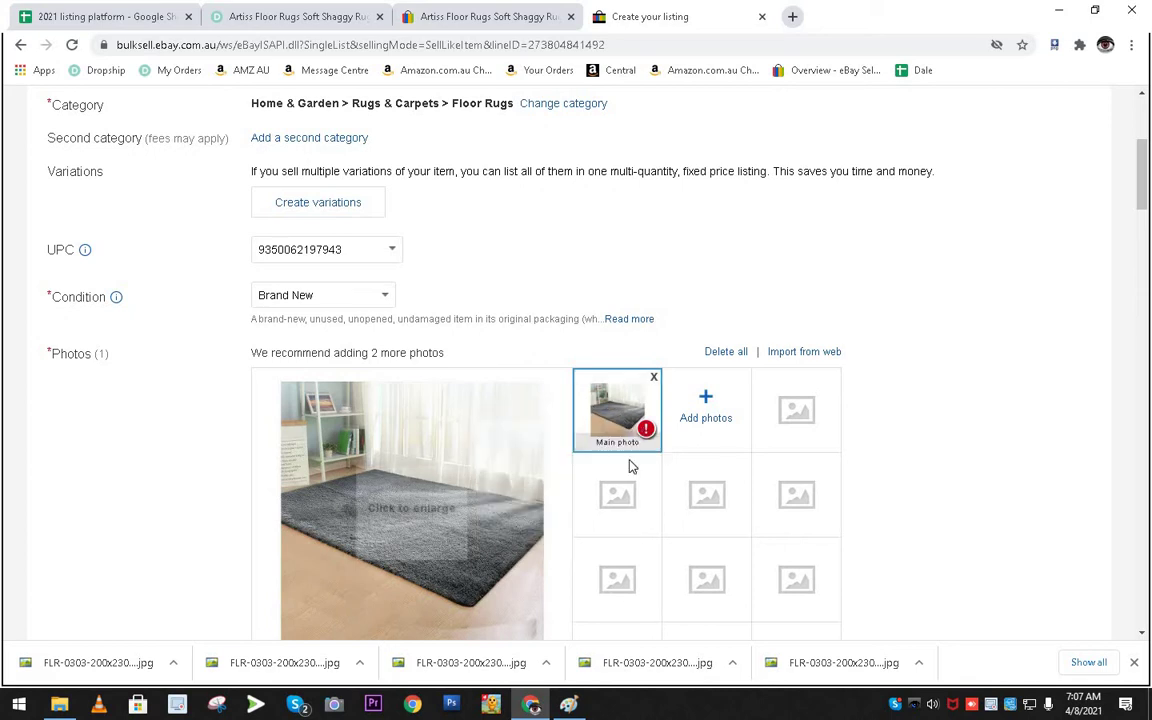
pyautogui.click(654, 379)
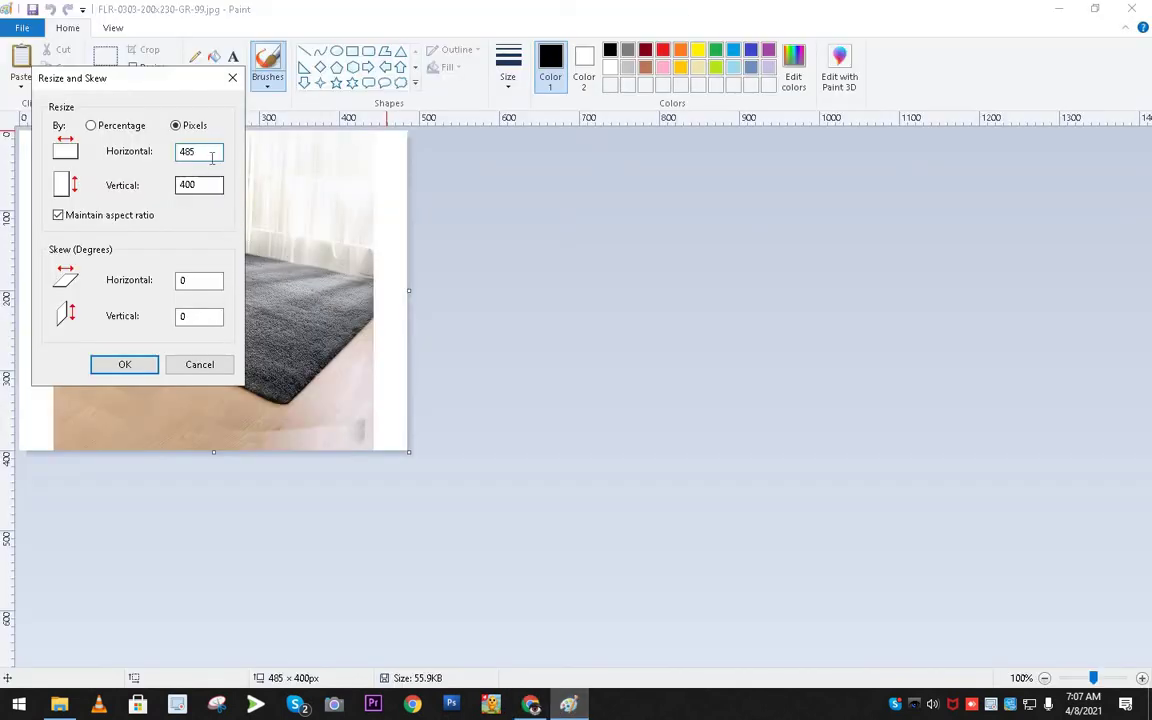
# Resize FLR-0303-200x230-GR-99.jpg in Paint to 606 by 500 pixels, save it and close Paint.
pyautogui.moveTo(213, 154); pyautogui.dragTo(130, 158)
pyautogui.write('500')
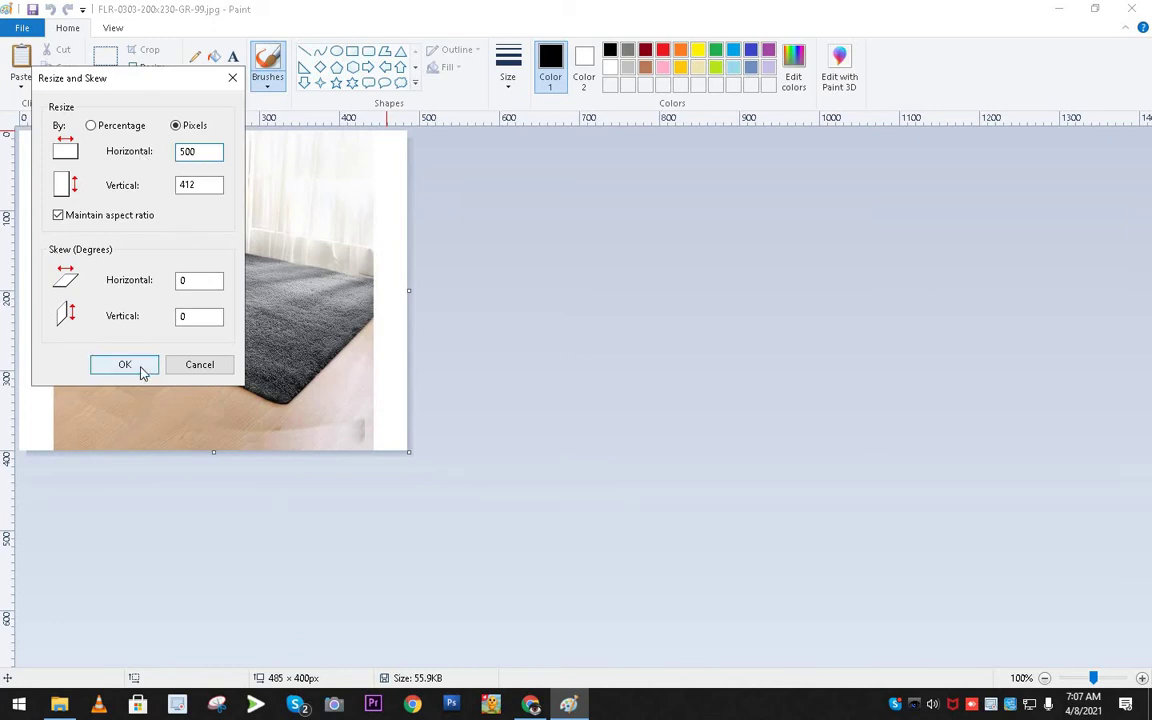
pyautogui.moveTo(213, 186); pyautogui.dragTo(139, 198)
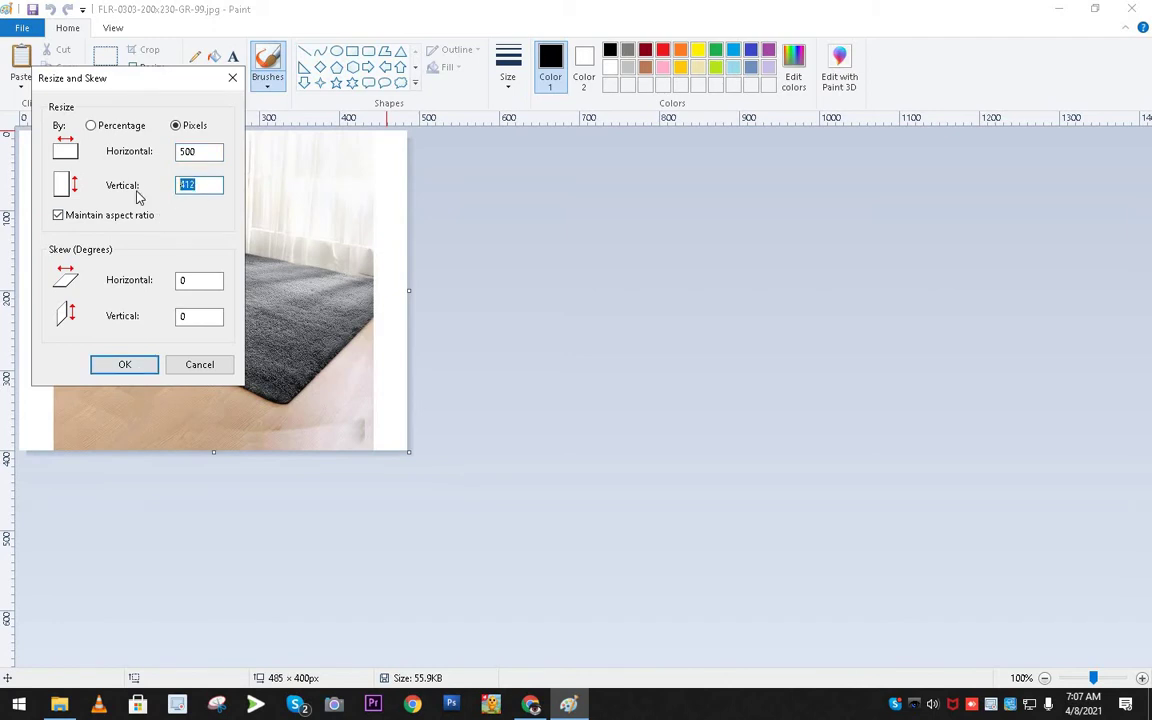
pyautogui.write('500')
pyautogui.moveTo(206, 150); pyautogui.dragTo(145, 160)
pyautogui.click(180, 215)
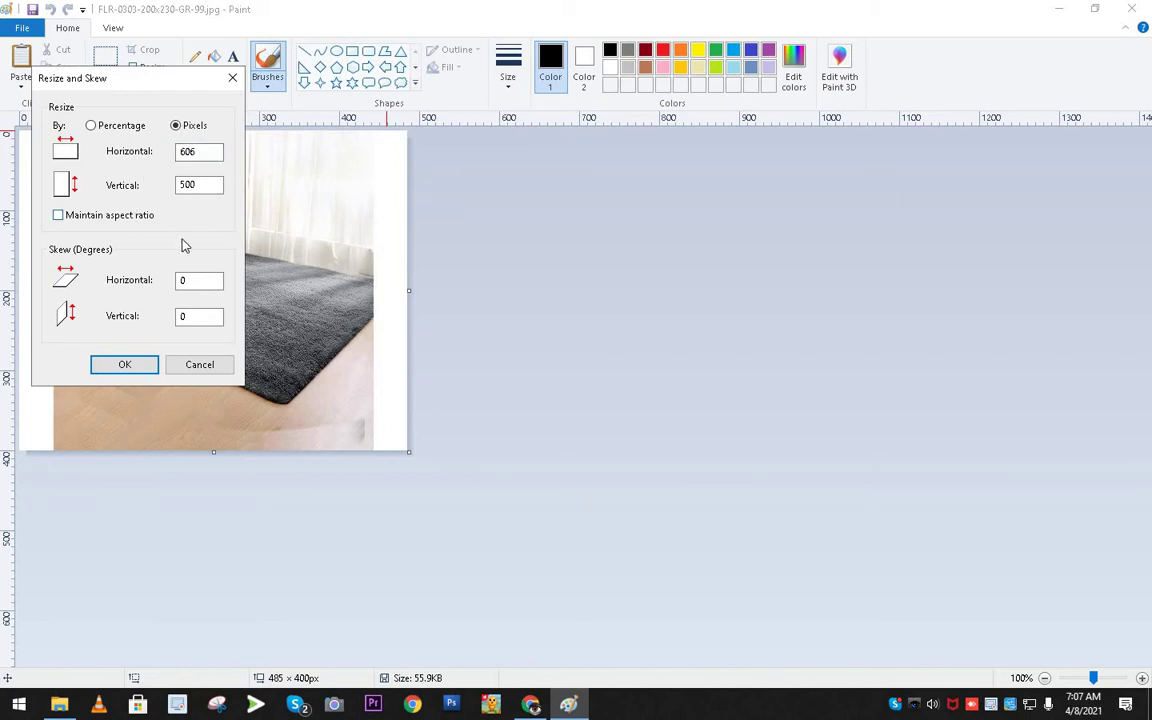
pyautogui.click(124, 364)
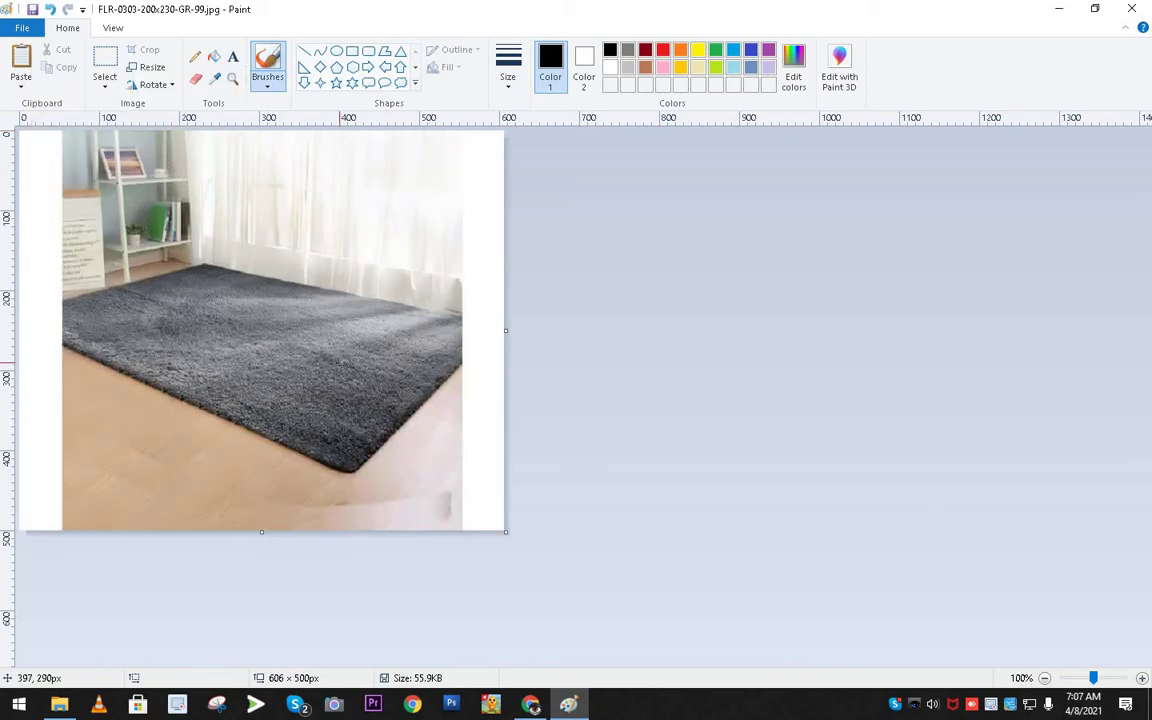
pyautogui.click(32, 10)
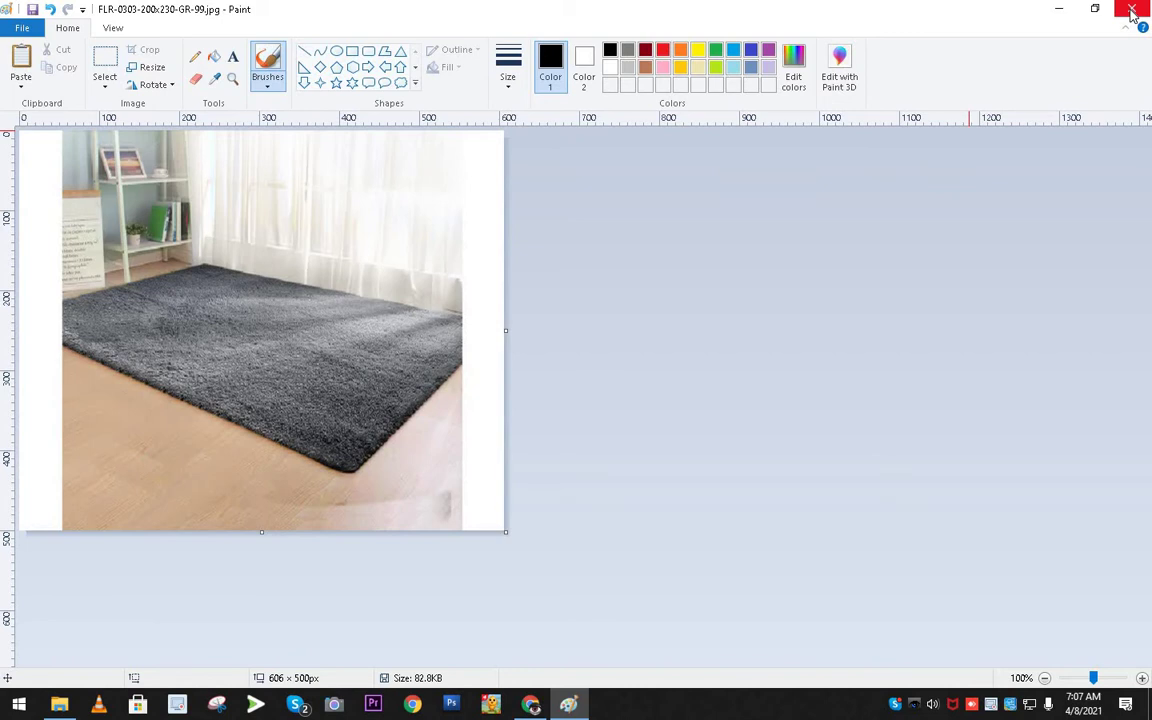
pyautogui.click(1131, 12)
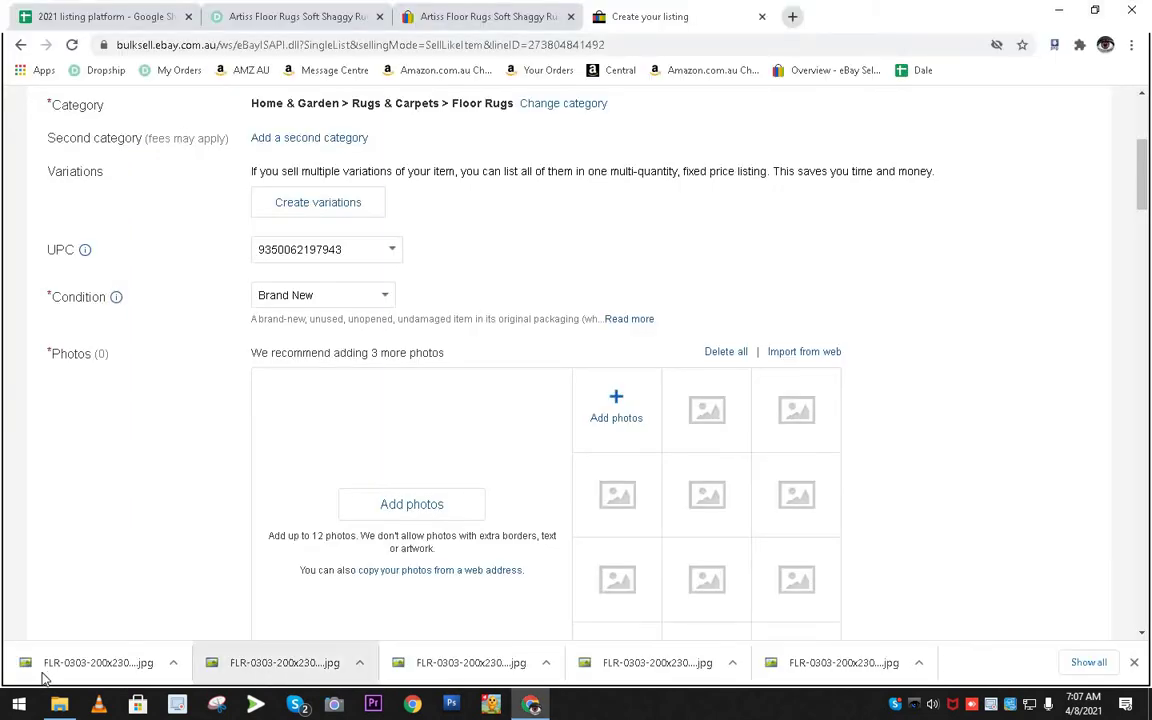
# Refresh the Downloads folder and check the dimensions of the resized FLR-0303-200x230-GR-99.jpg.
pyautogui.click(59, 704)
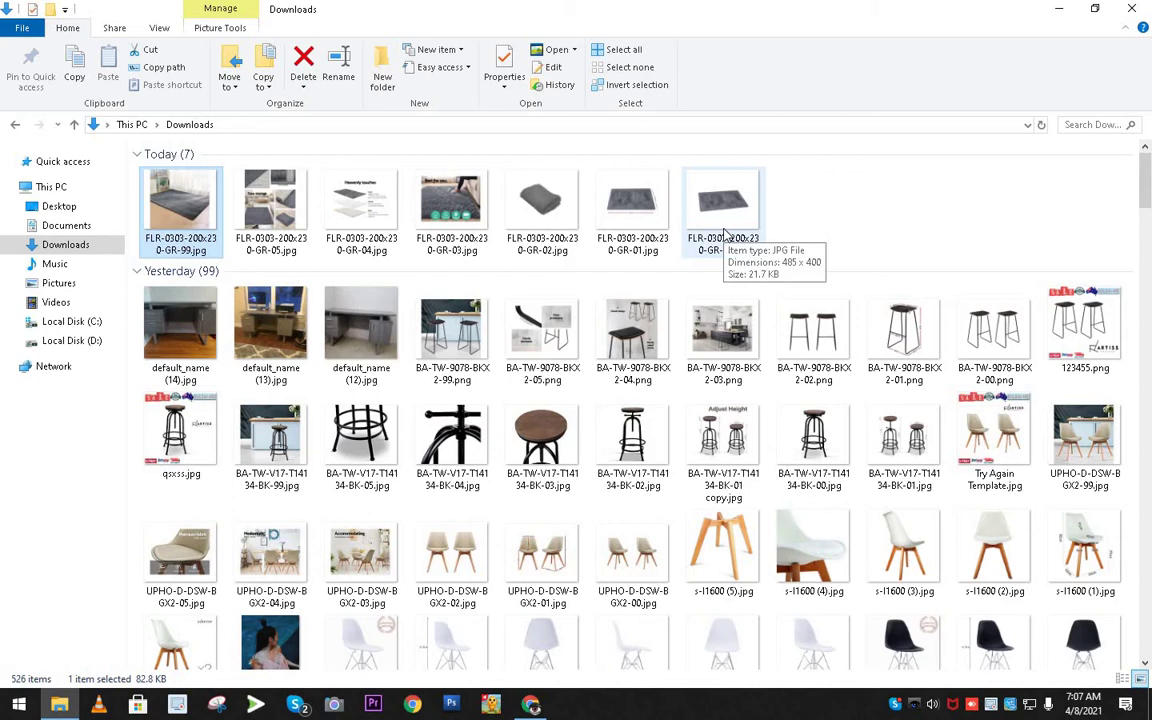
pyautogui.rightClick(866, 182)
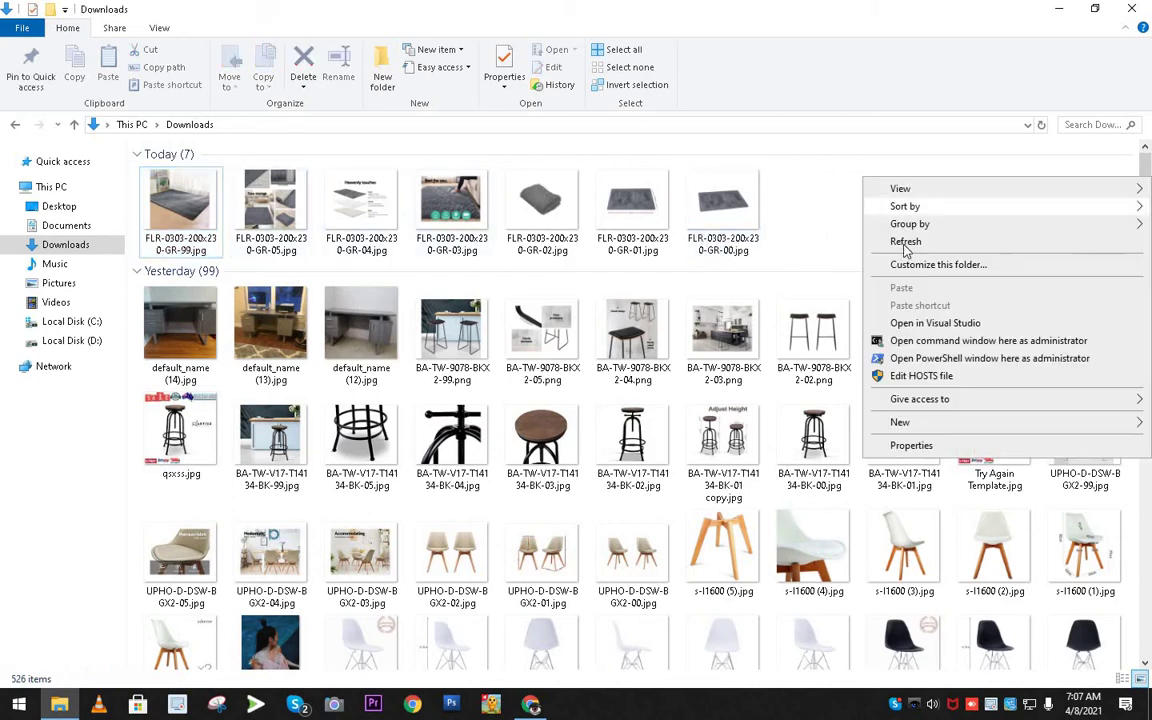
pyautogui.click(905, 243)
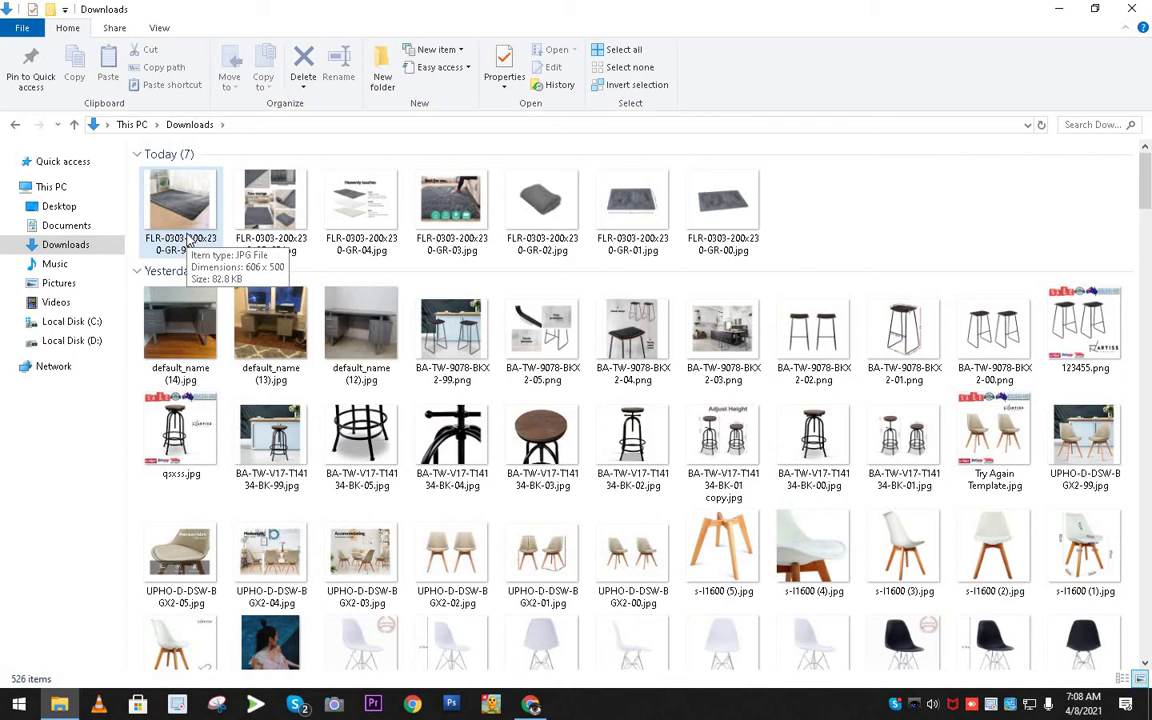
# Open FLR-0303-200x230-GR-05.jpg in Paint, resize it proportionally to 500 pixels high, and save and close it.
pyautogui.rightClick(258, 197)
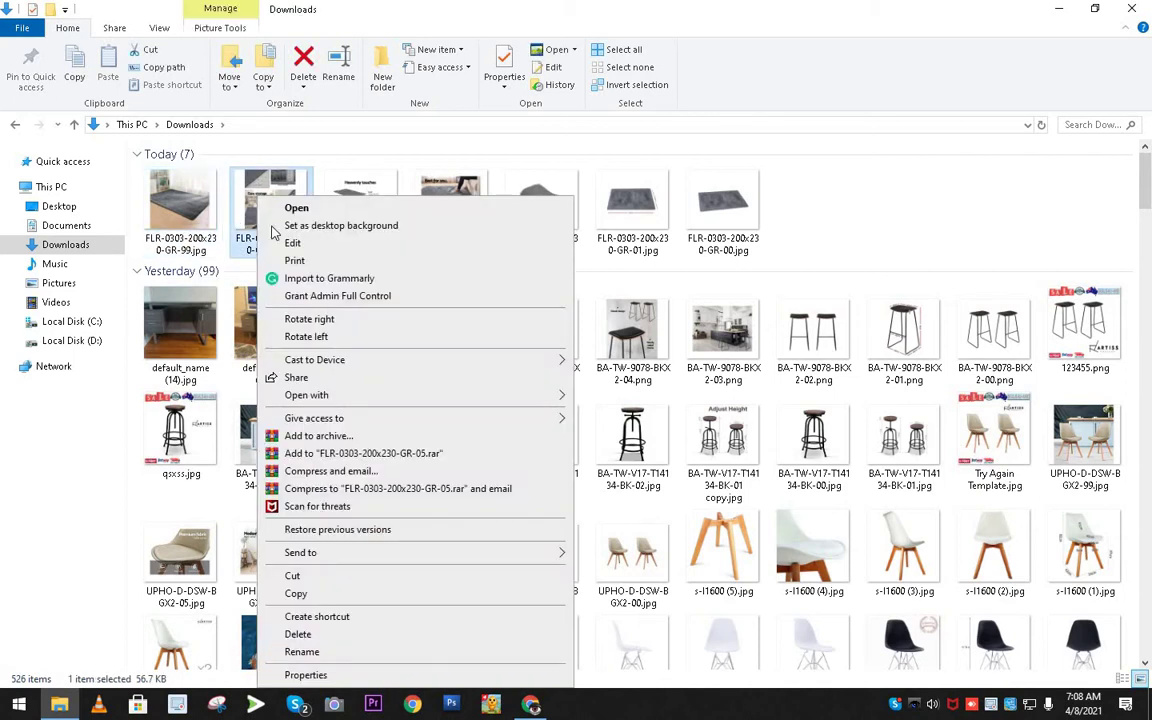
pyautogui.moveTo(340, 395)
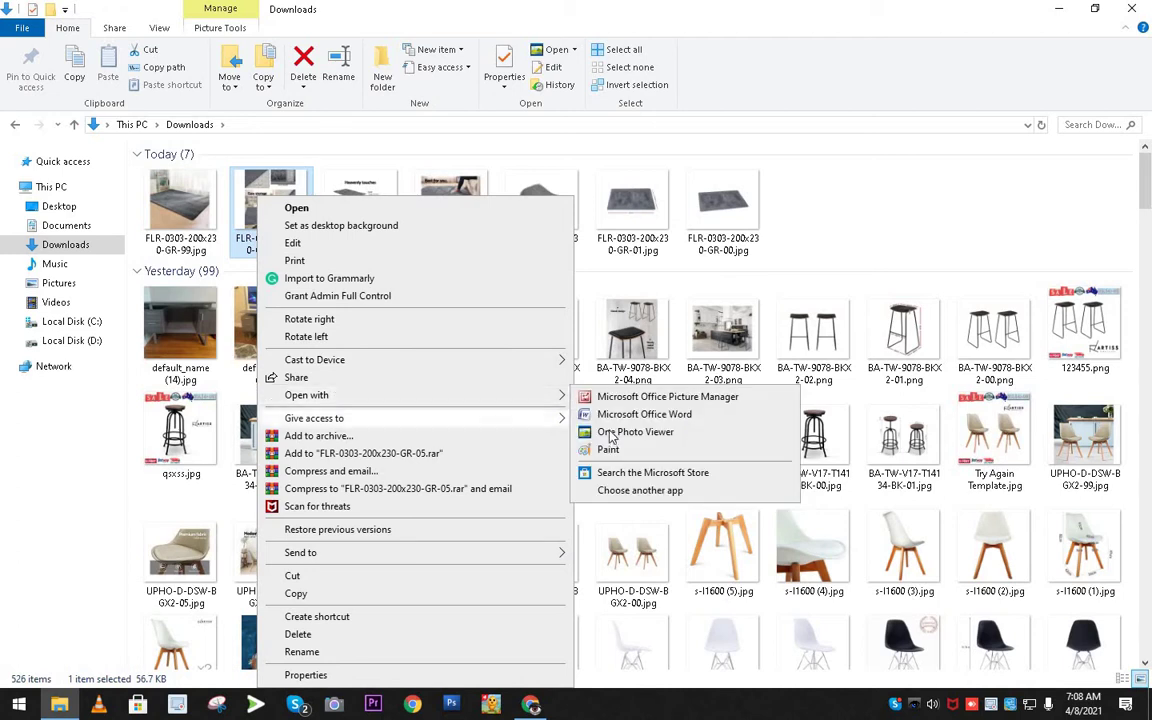
pyautogui.click(607, 449)
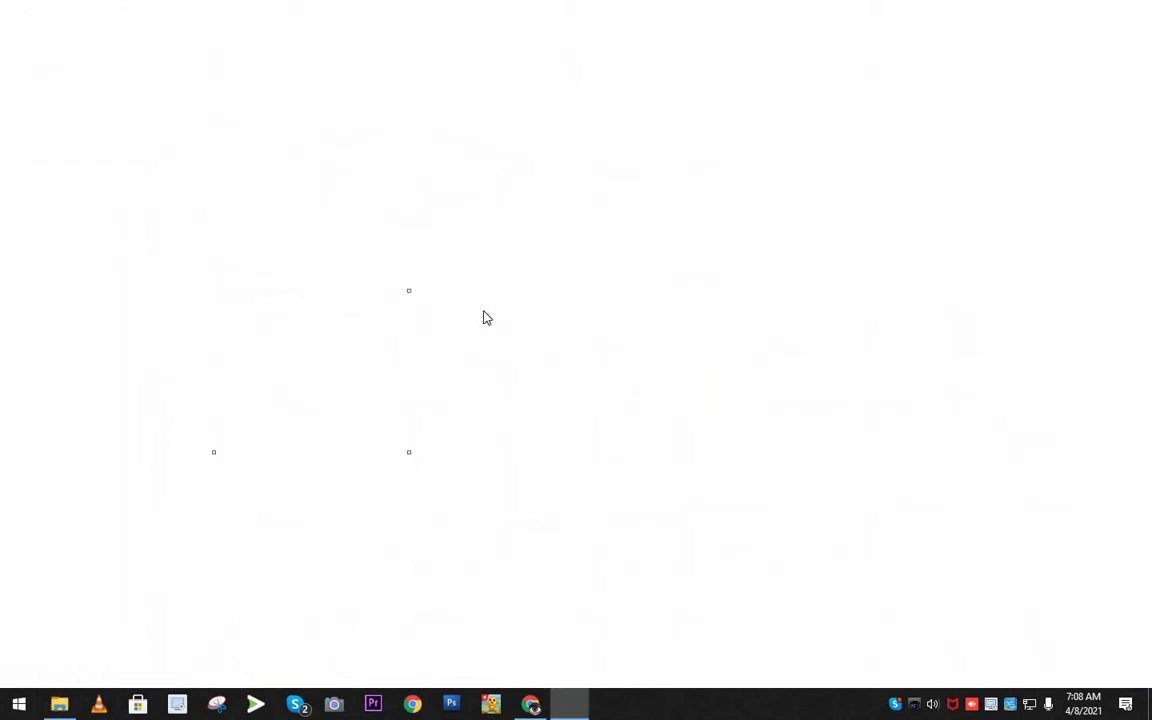
pyautogui.click(140, 67)
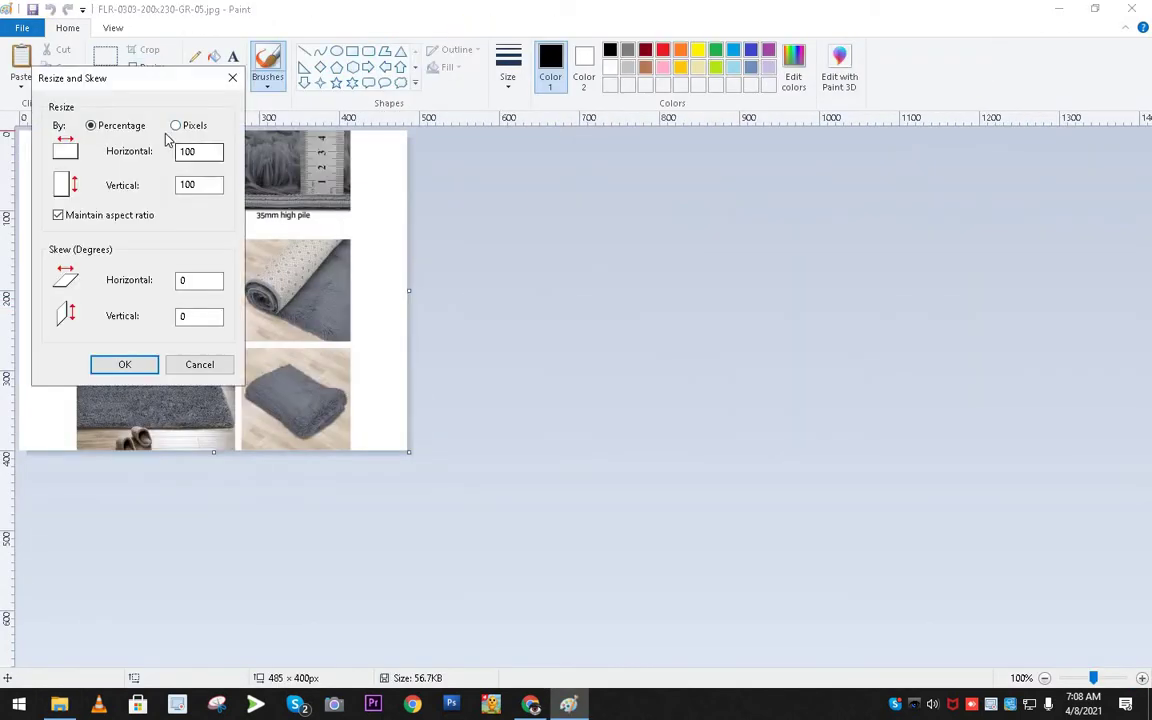
pyautogui.click(176, 125)
pyautogui.doubleClick(178, 188)
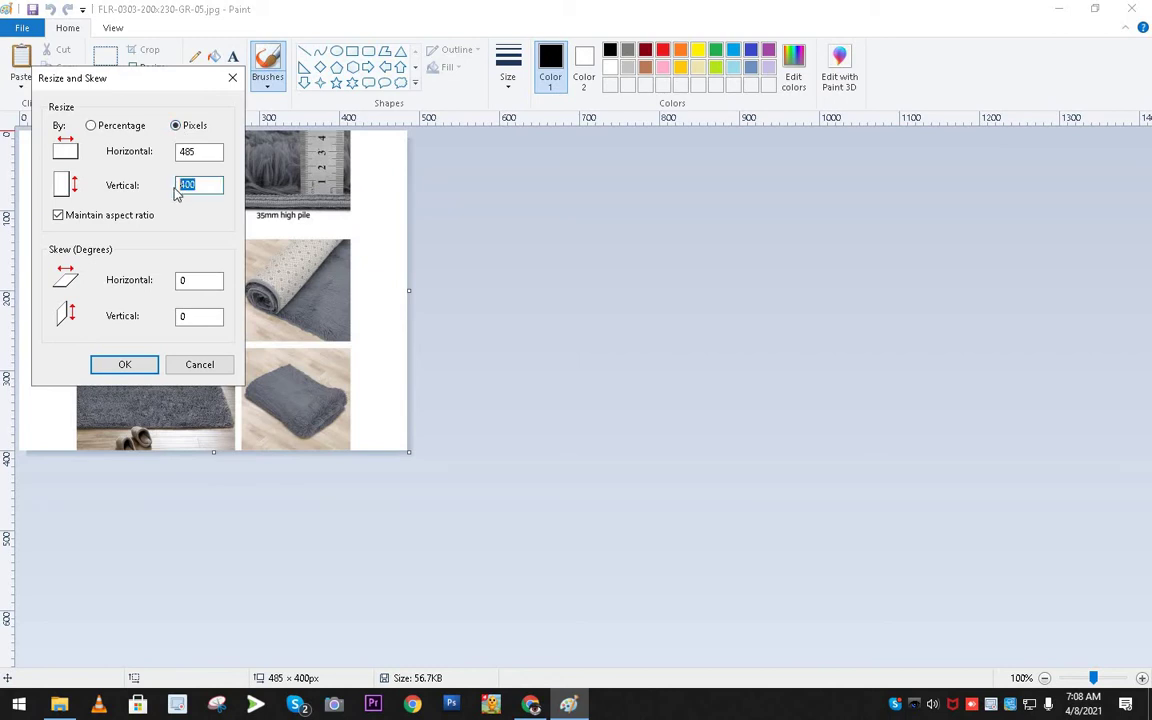
pyautogui.write('50')
pyautogui.click(124, 364)
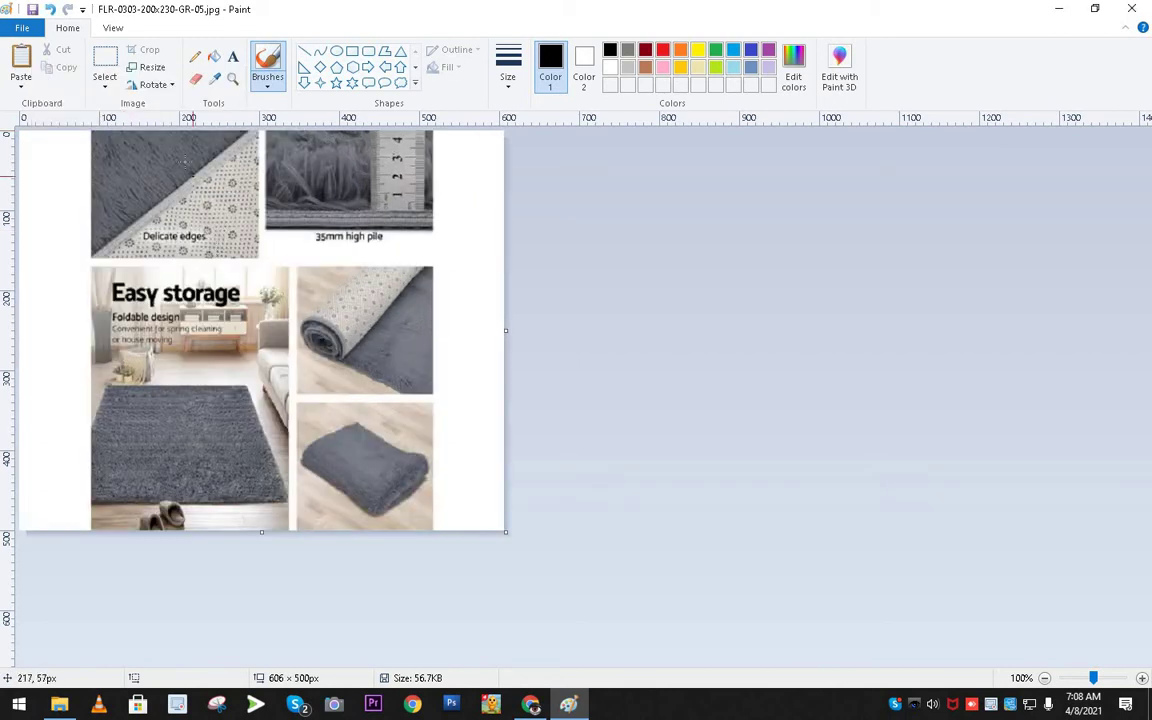
pyautogui.click(32, 9)
pyautogui.hotkey('alt', 'F4')
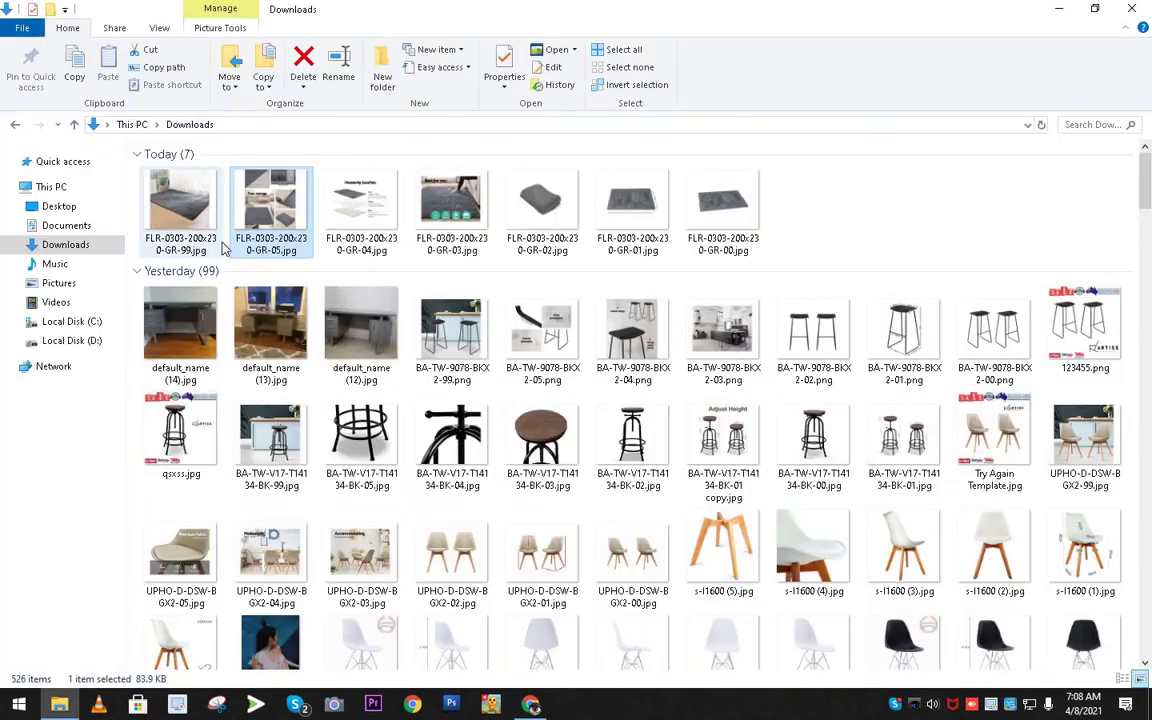
# Resize the "Heavenly touches" image, FLR-0303-200x230-GR-04.jpg, in Paint to 500 pixels high with its aspect ratio kept, and save and close it.
pyautogui.rightClick(368, 199)
pyautogui.moveTo(553, 390)
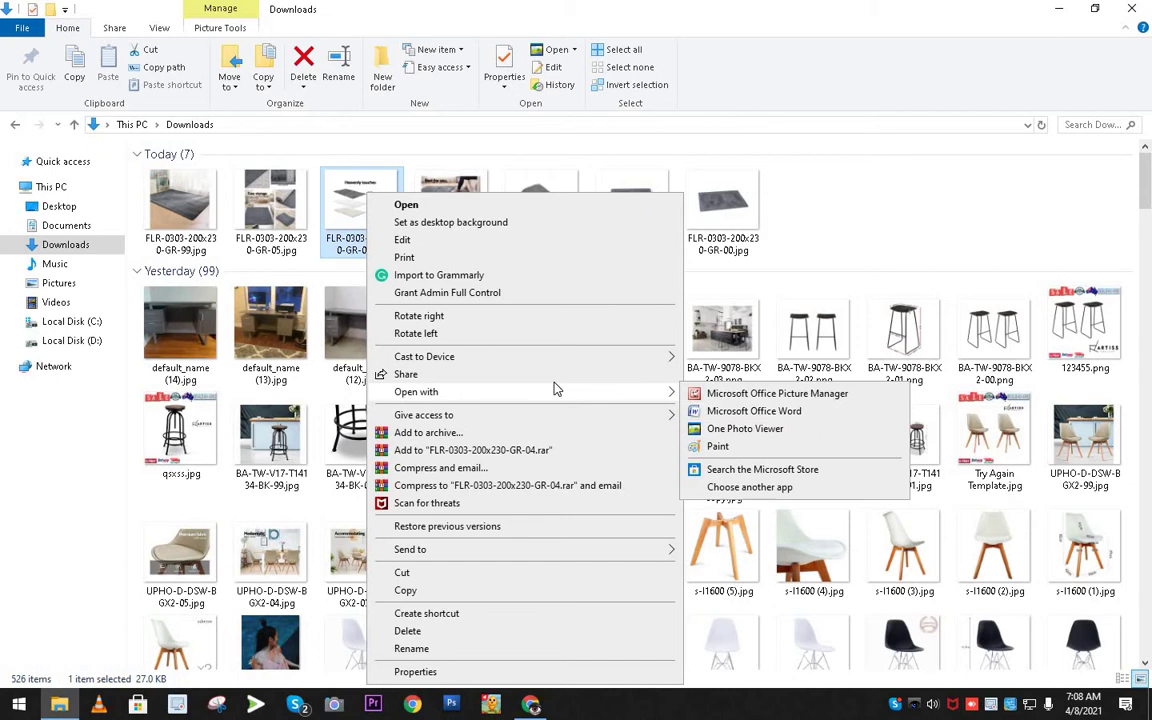
pyautogui.click(753, 450)
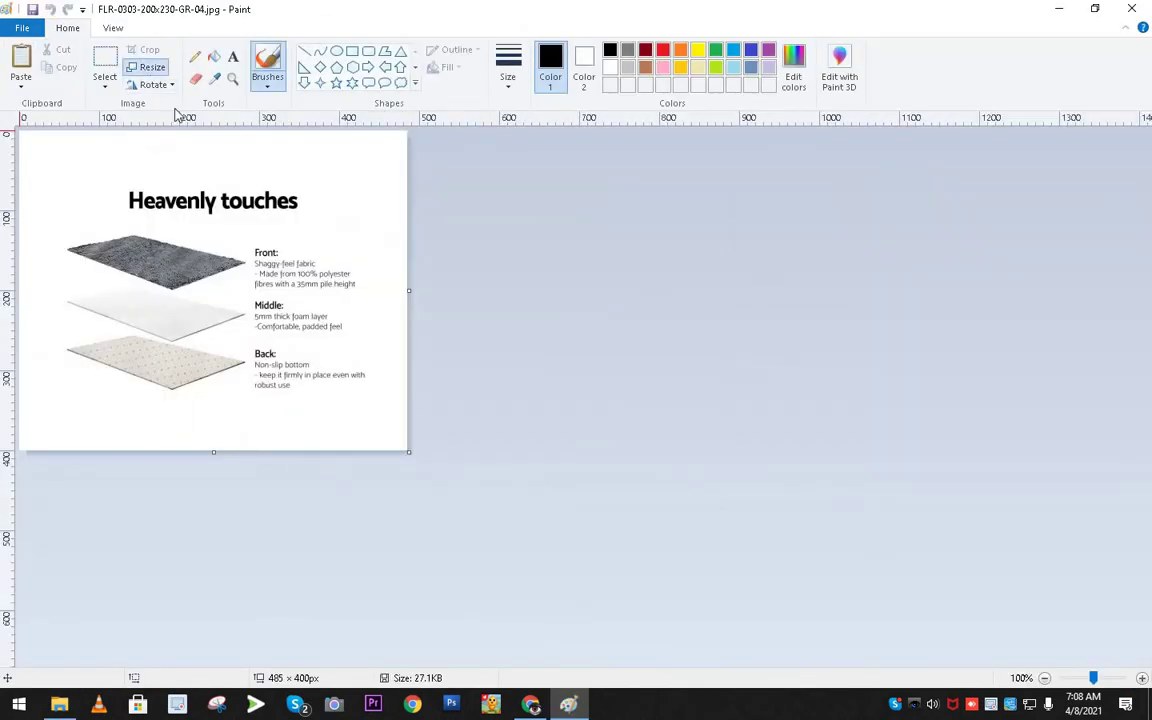
pyautogui.hotkey('ctrl', 'w')
pyautogui.click(176, 125)
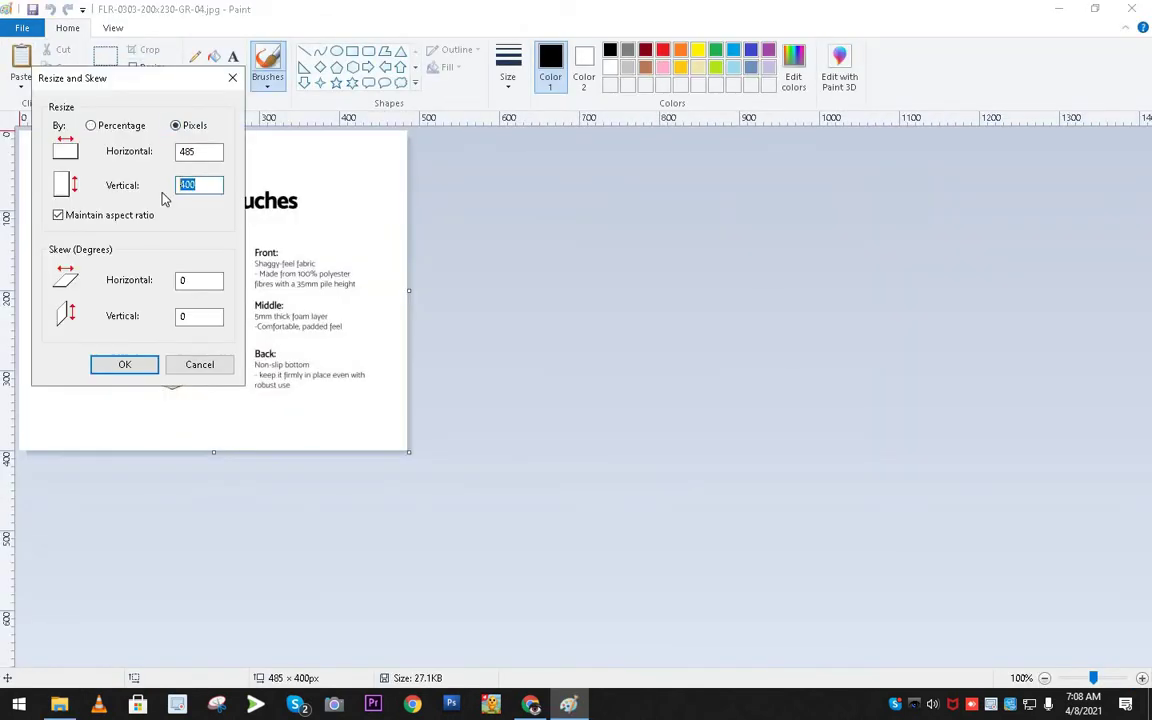
pyautogui.write('5')
pyautogui.click(122, 362)
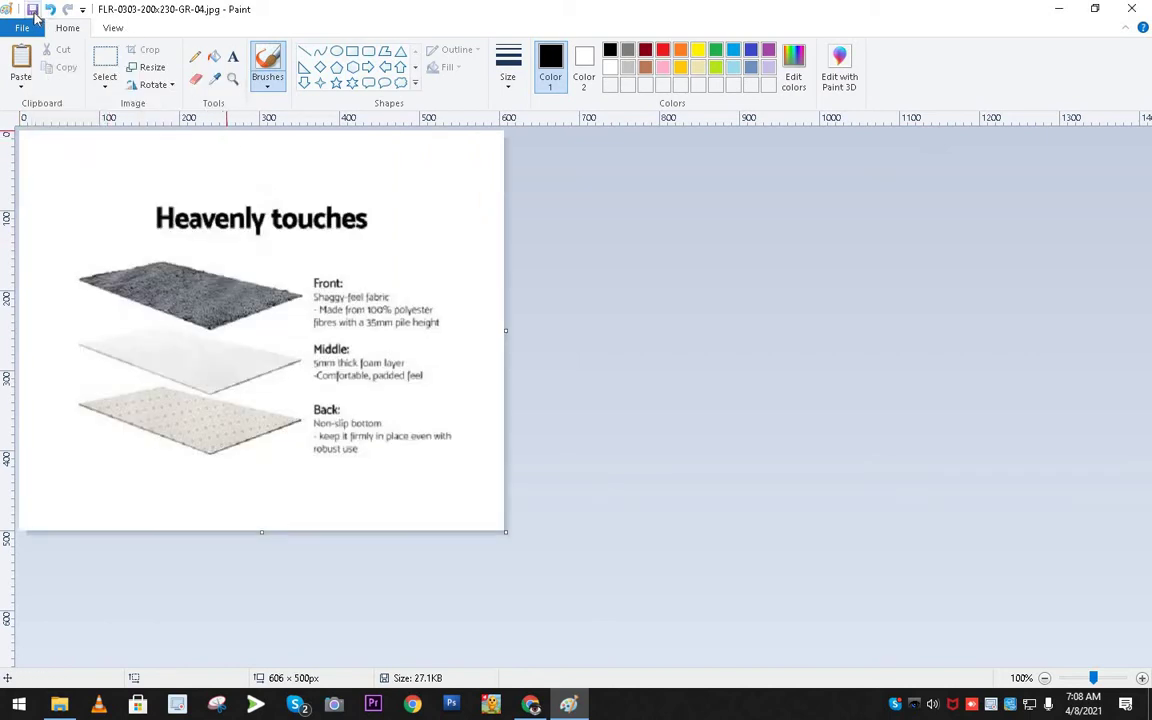
pyautogui.hotkey('alt', 'F4')
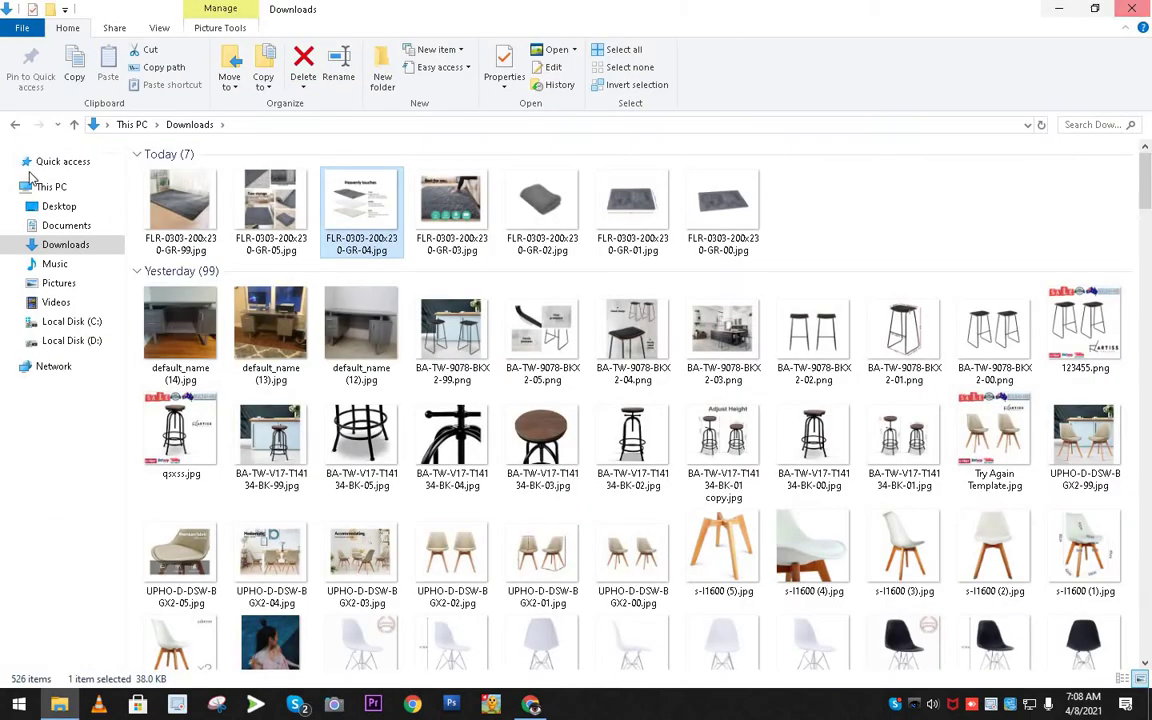
# Resize the "Best for you" image, FLR-0303-200x230-GR-03.jpg, in Paint to 606 by 500 pixels, then save and close it.
pyautogui.click(452, 205)
pyautogui.rightClick(454, 198)
pyautogui.moveTo(540, 395)
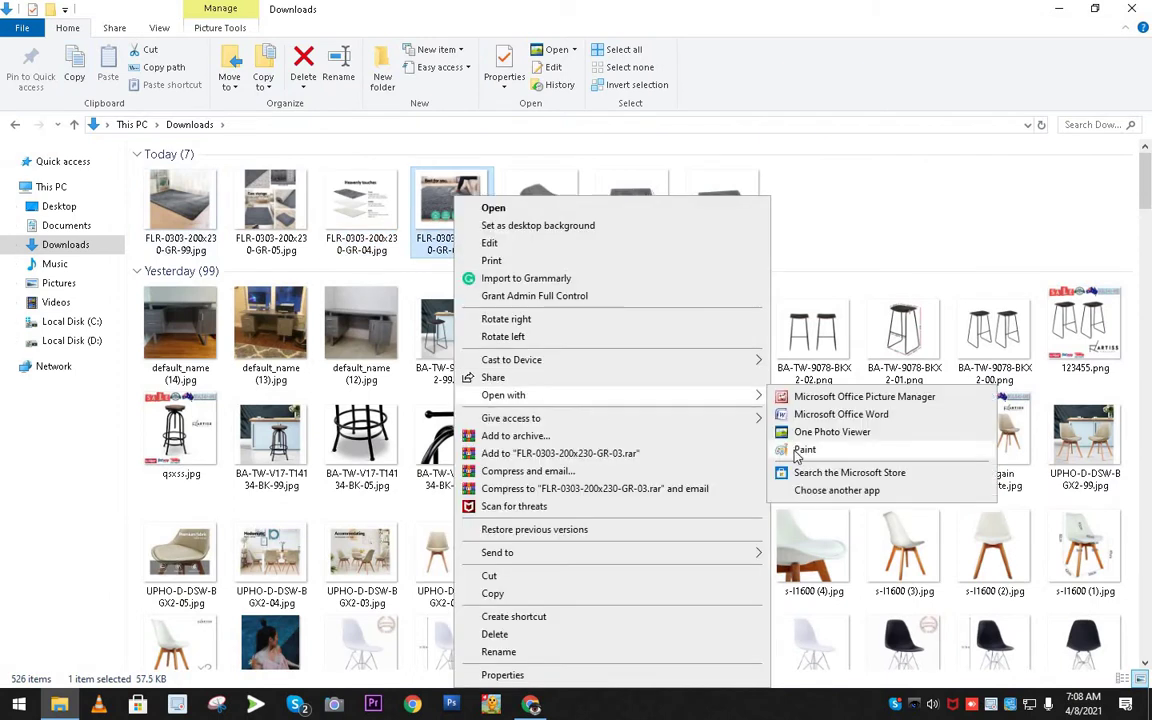
pyautogui.click(802, 449)
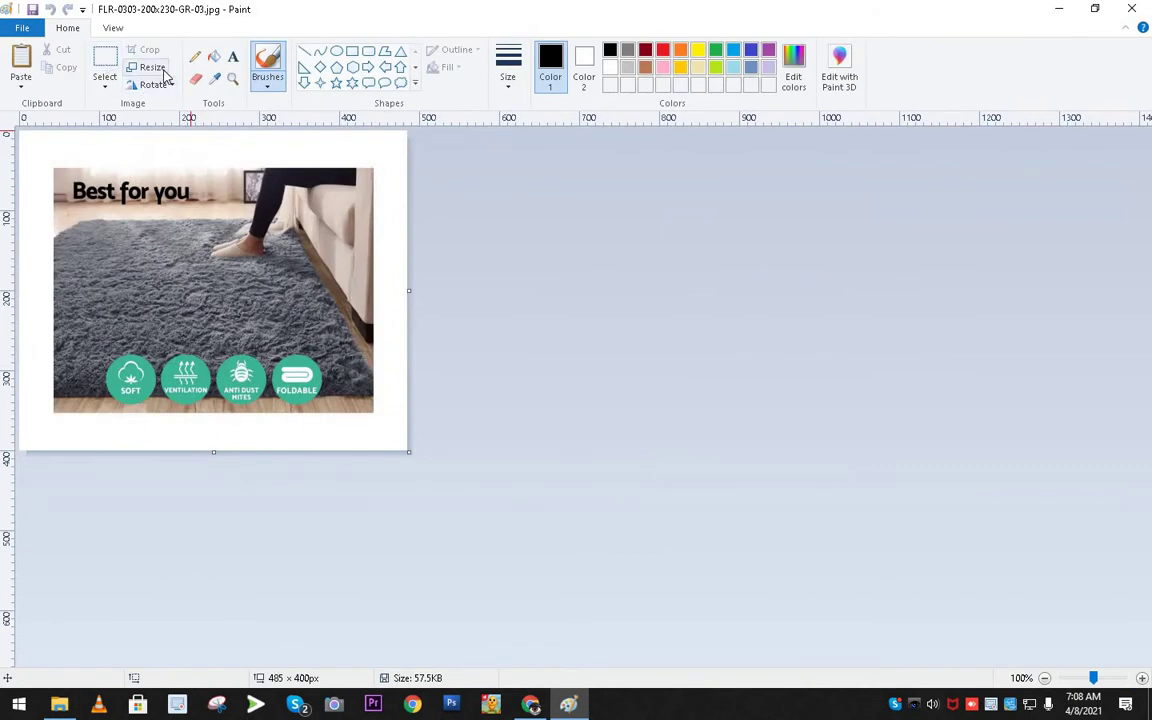
pyautogui.click(151, 67)
pyautogui.click(176, 125)
pyautogui.moveTo(203, 184); pyautogui.dragTo(141, 180)
pyautogui.write('500')
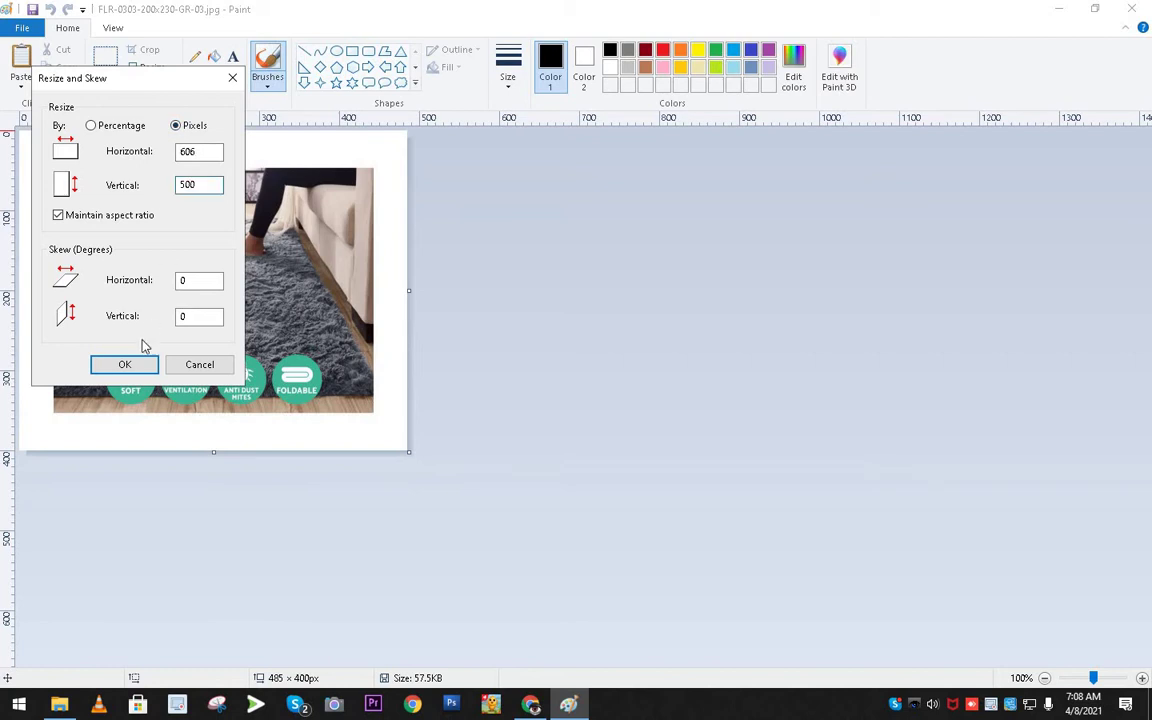
pyautogui.click(124, 364)
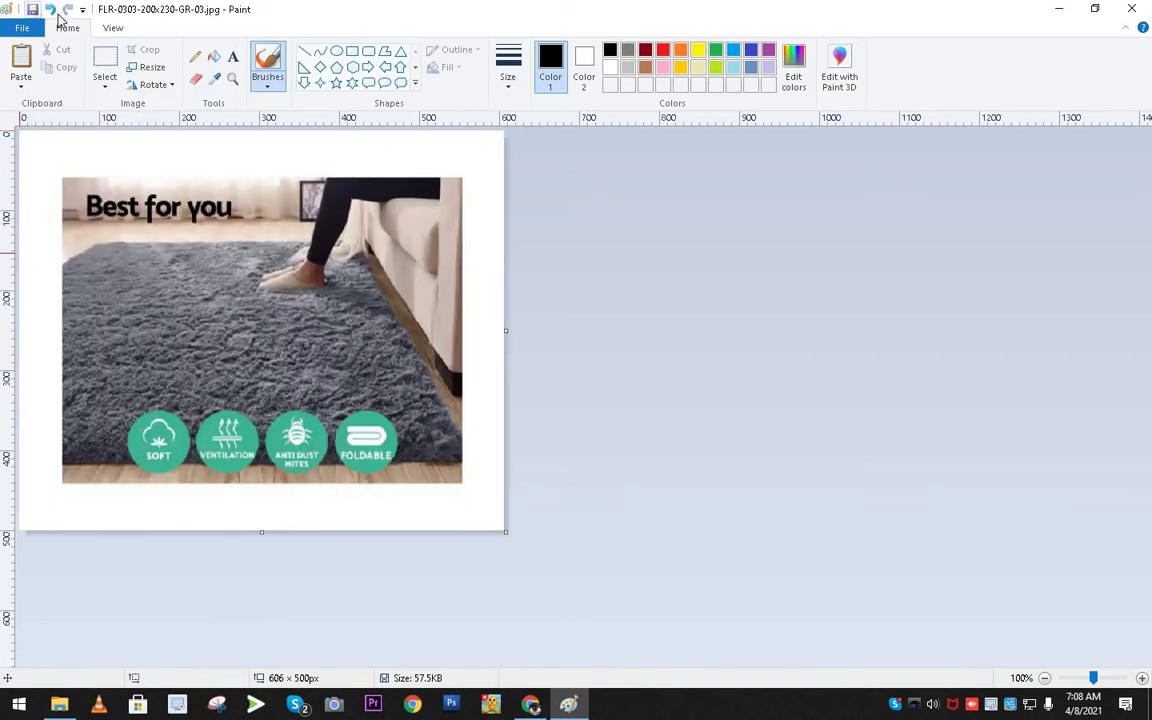
pyautogui.click(1131, 9)
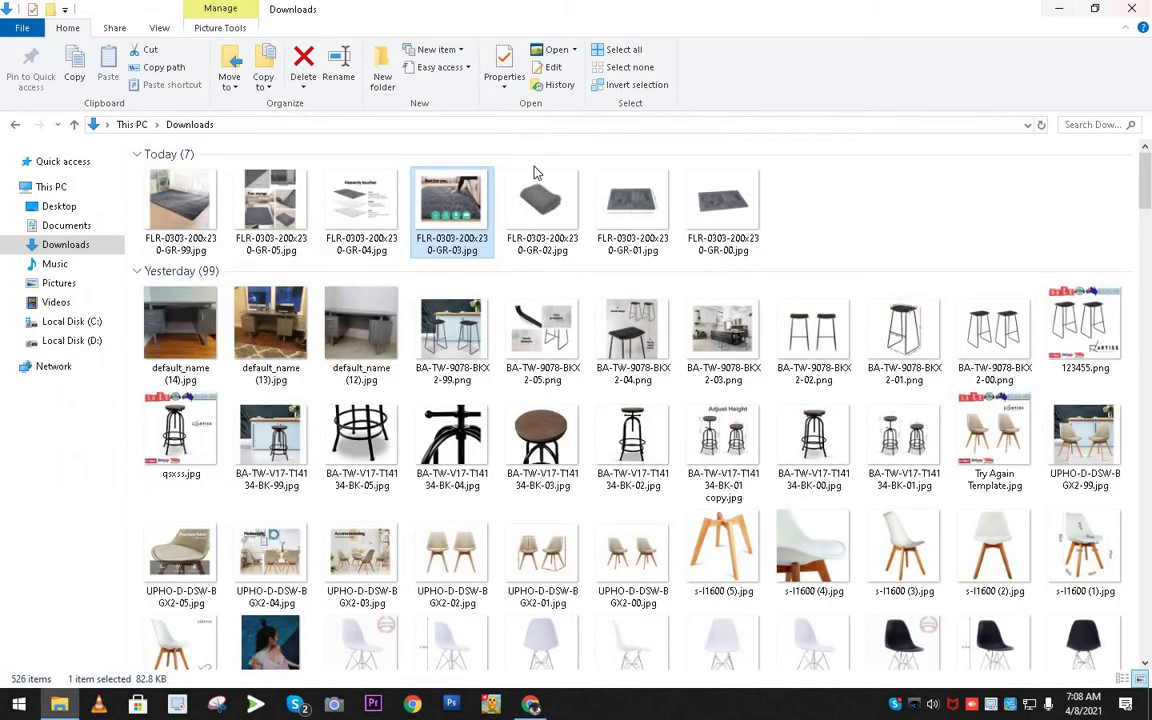
# Resize the folded-rug image, FLR-0303-200x230-GR-02.jpg, proportionally by pixels in Paint, then save and close it.
pyautogui.click(538, 195)
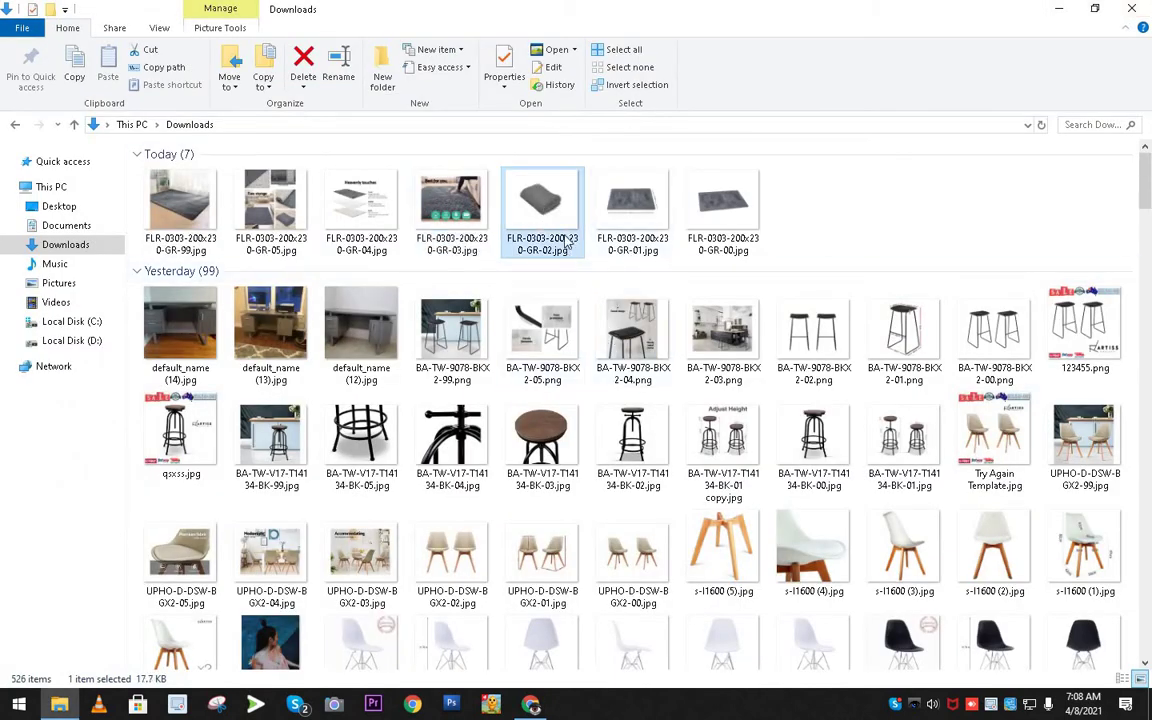
pyautogui.rightClick(566, 233)
pyautogui.moveTo(690, 396)
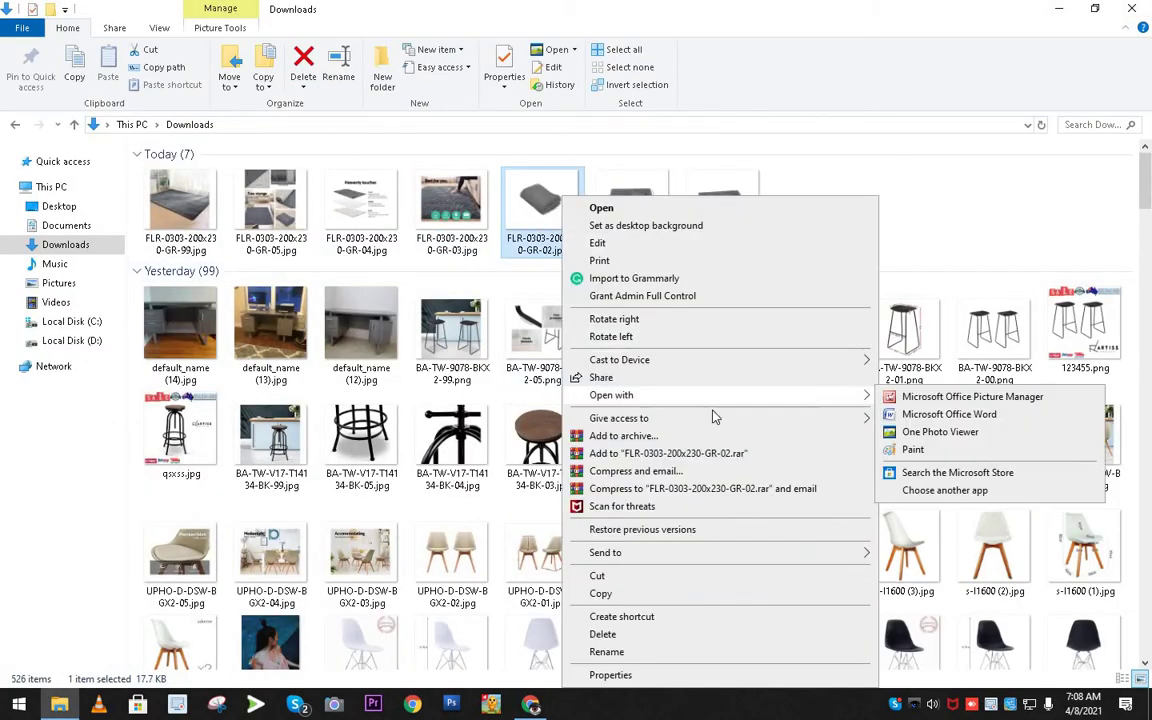
pyautogui.click(906, 452)
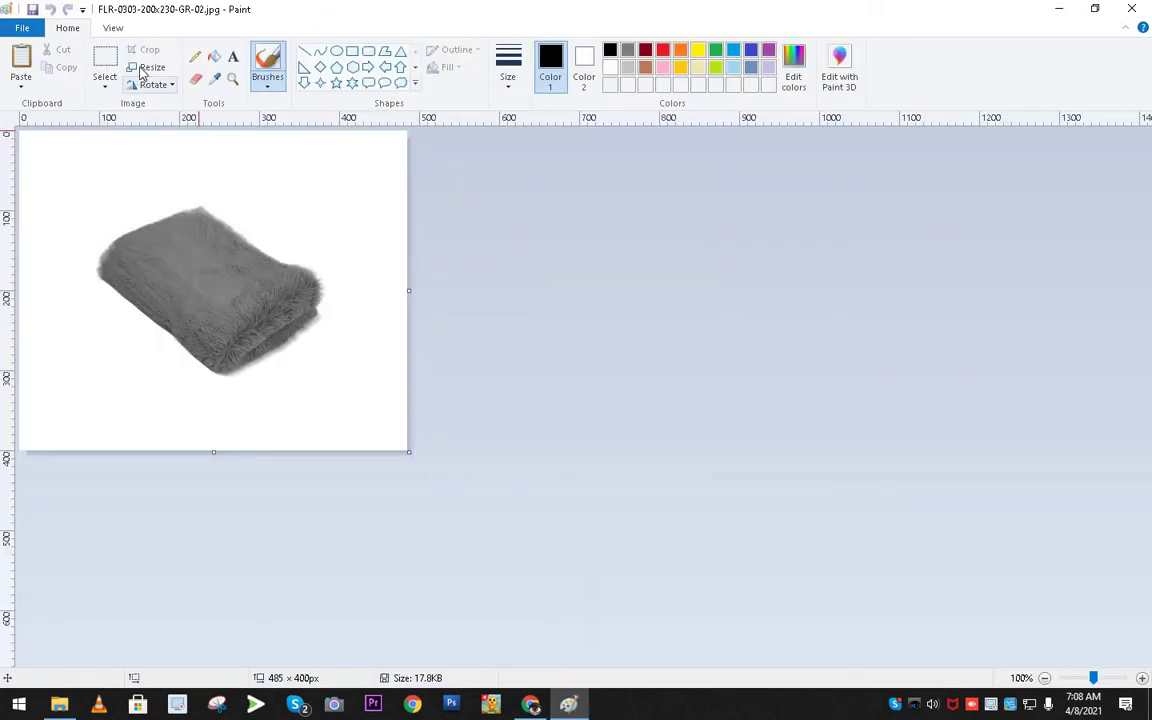
pyautogui.click(145, 67)
pyautogui.click(177, 126)
pyautogui.moveTo(198, 185); pyautogui.dragTo(160, 195)
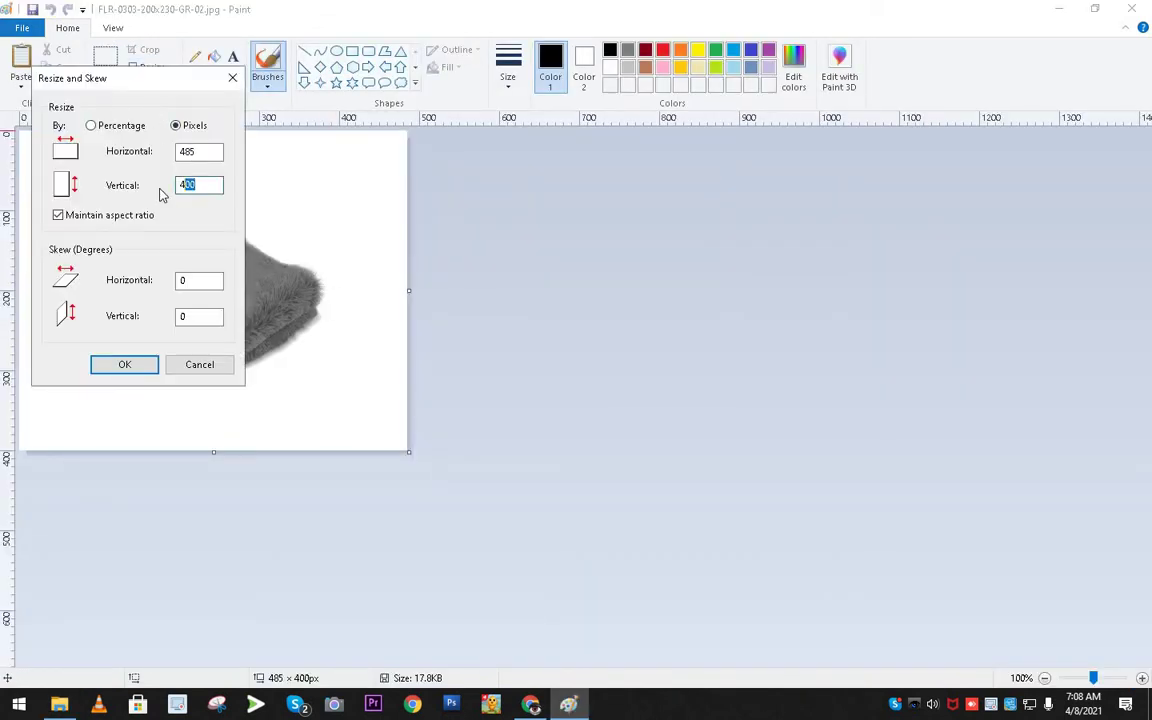
pyautogui.write('400')
pyautogui.click(124, 364)
pyautogui.hotkey('ctrl', 'z')
pyautogui.click(33, 10)
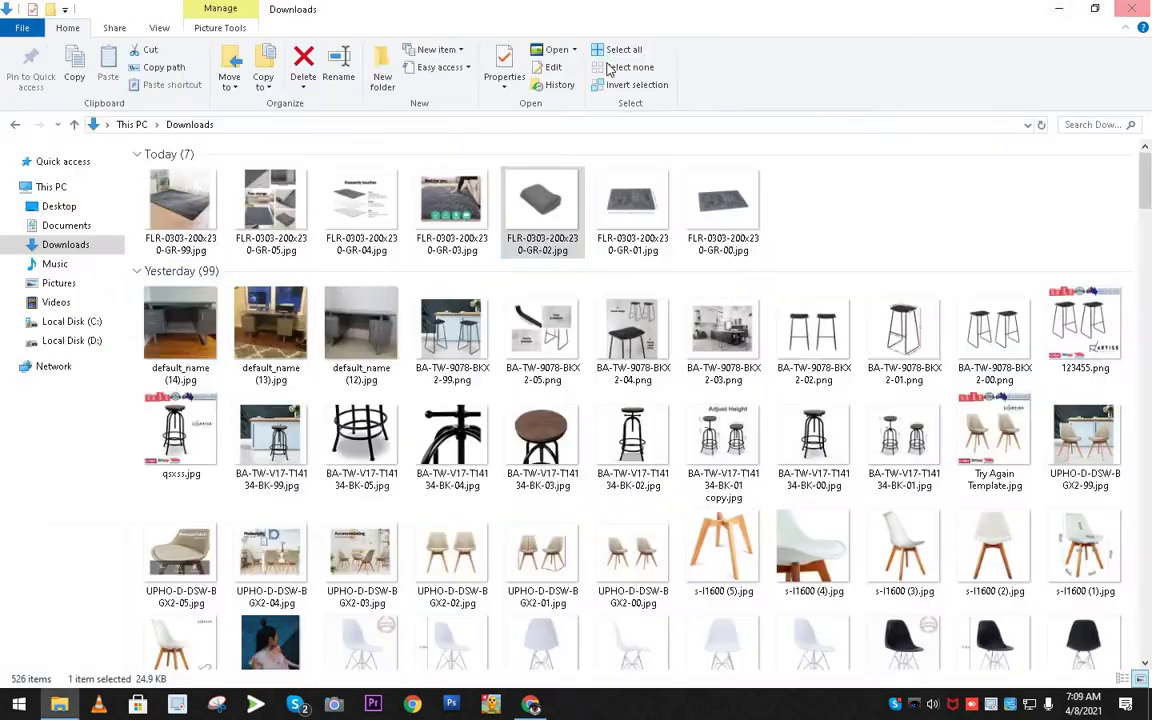
pyautogui.click(1131, 8)
# Resize the rug-dimensions image, FLR-0303-200x230-GR-01.jpg, in Paint to 500 pixels high with its aspect ratio kept, and save and close it.
pyautogui.click(614, 204)
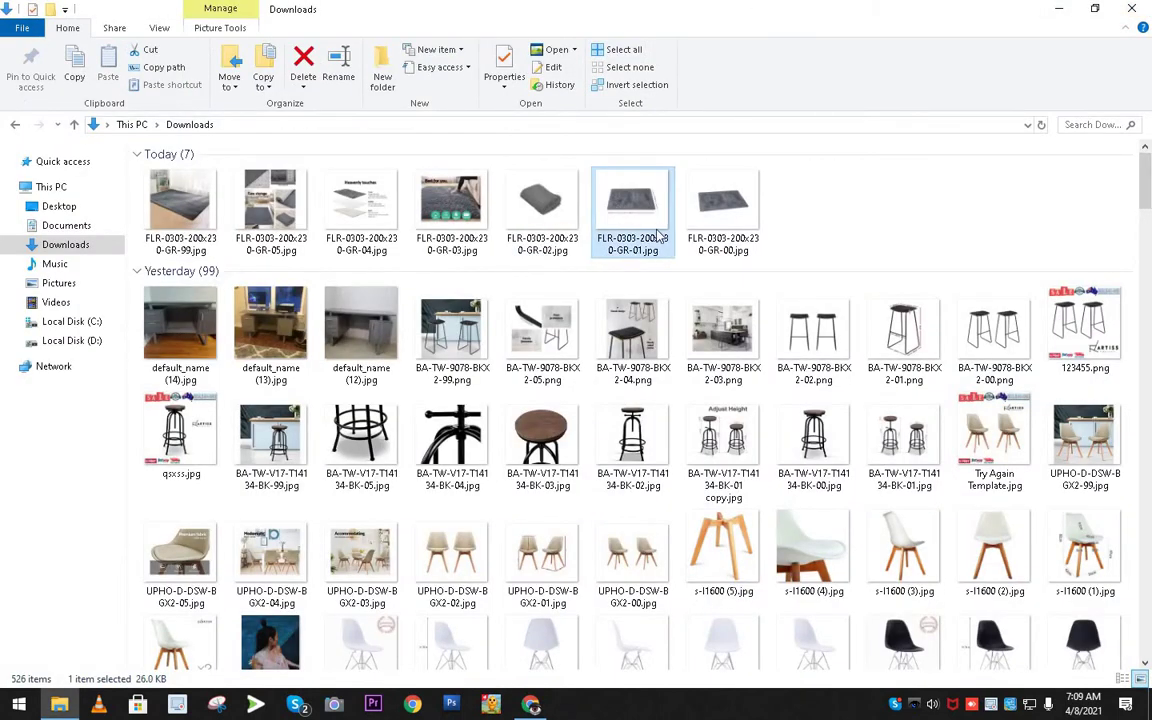
pyautogui.rightClick(617, 198)
pyautogui.moveTo(667, 395)
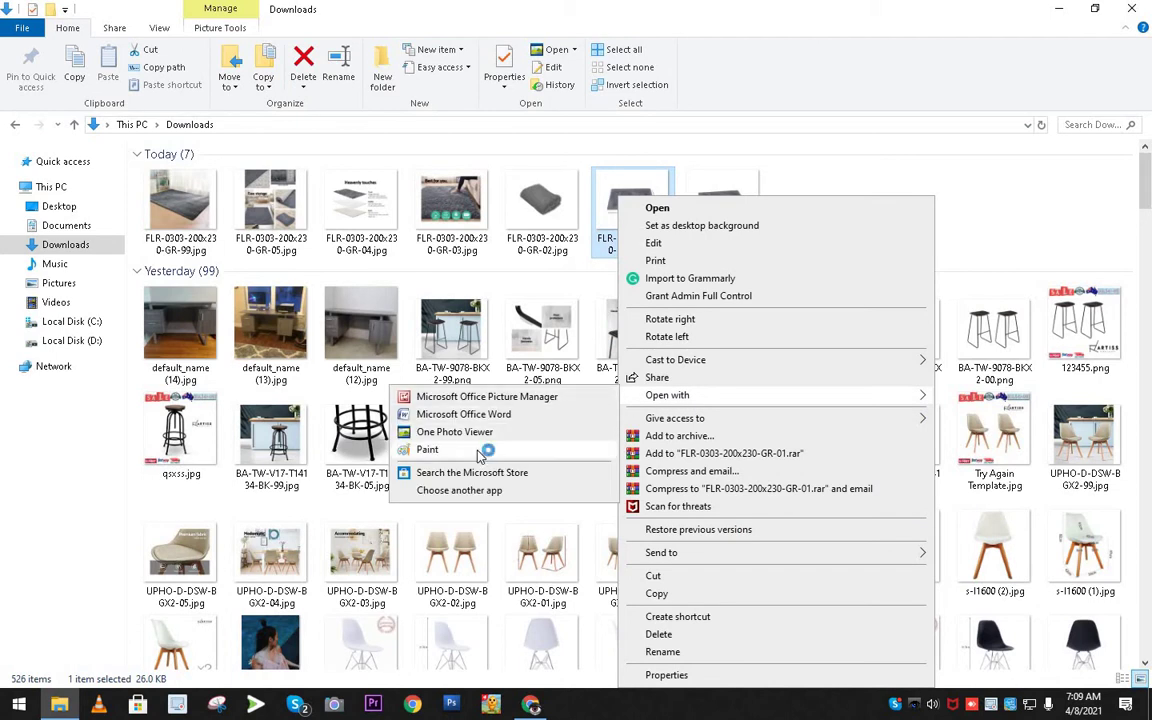
pyautogui.click(430, 449)
pyautogui.click(147, 67)
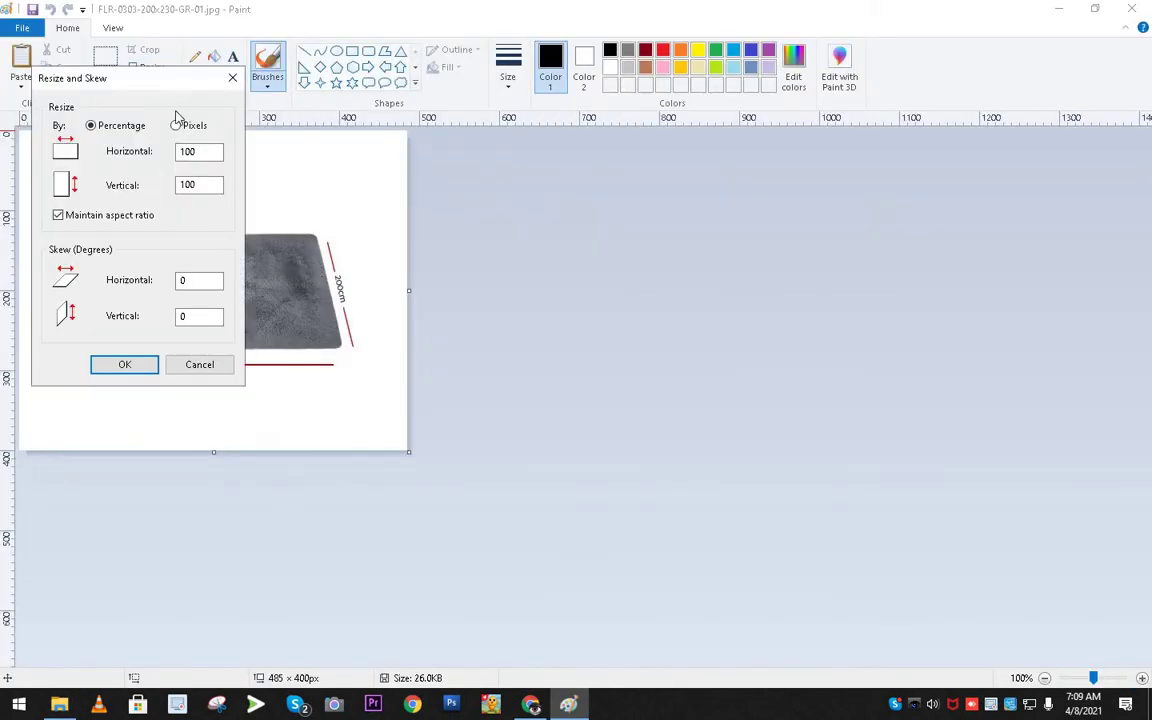
pyautogui.click(176, 126)
pyautogui.moveTo(207, 188); pyautogui.dragTo(163, 191)
pyautogui.write('500')
pyautogui.click(120, 364)
pyautogui.click(32, 10)
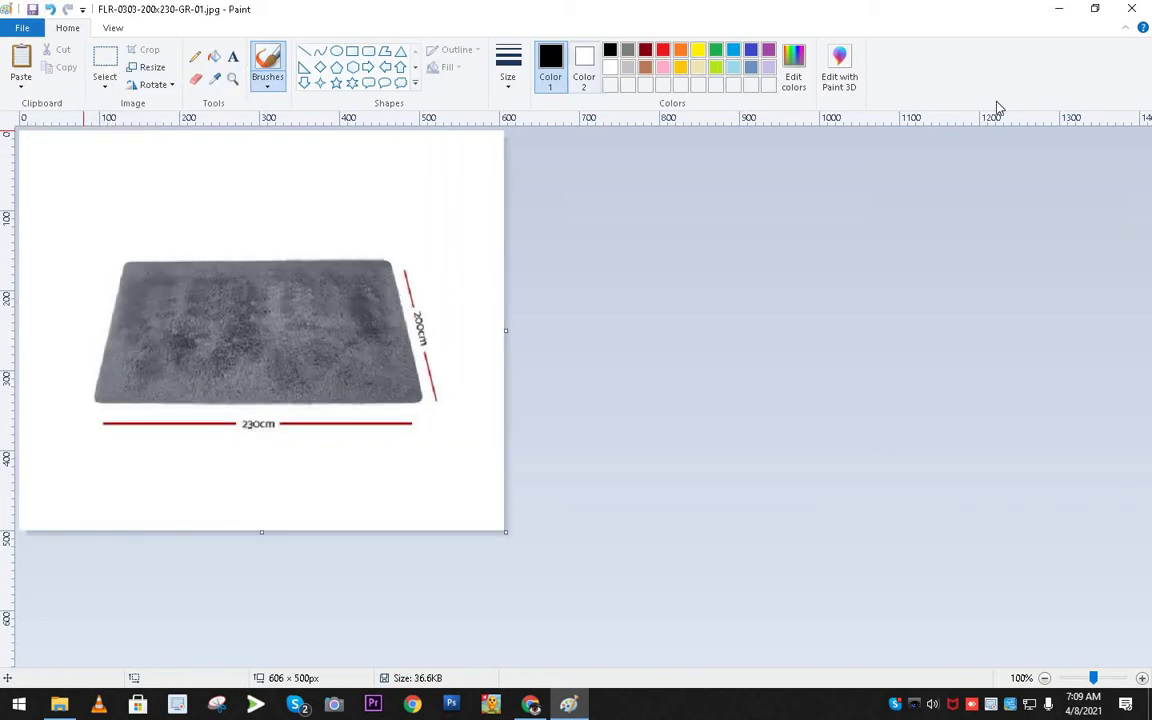
pyautogui.click(1131, 9)
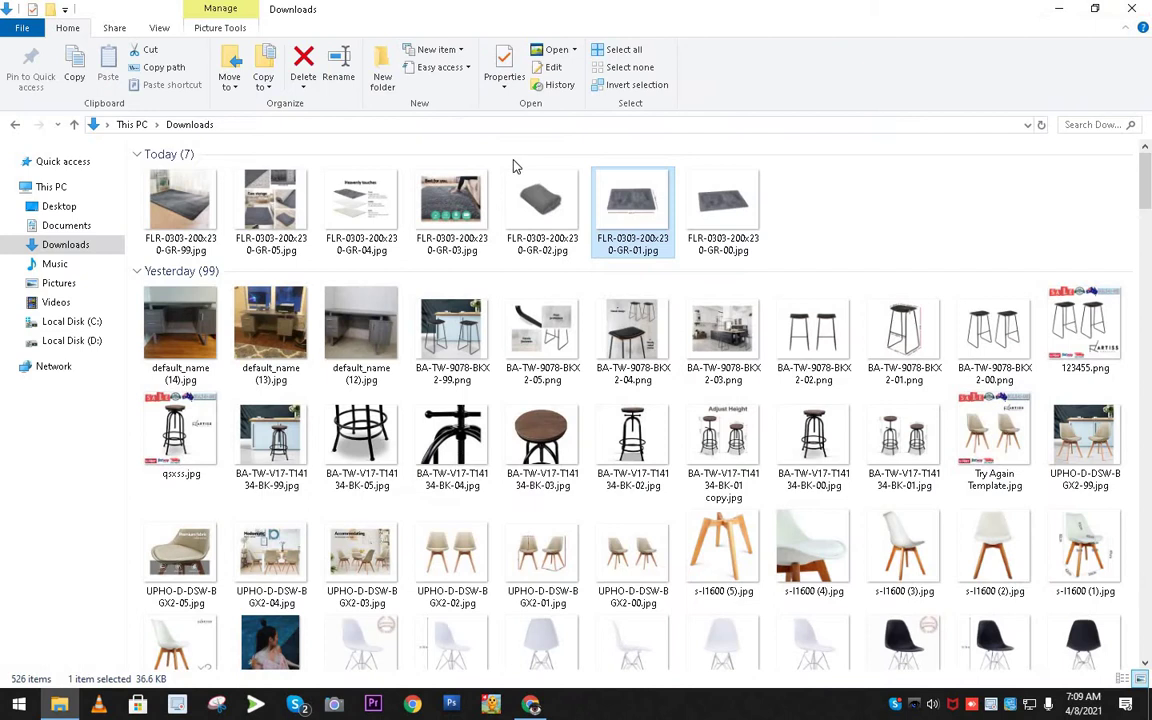
# Open FLR-0303-200x230-GR-00.jpg in Paint, resize it proportionally to 500 pixels high, and save and close it.
pyautogui.rightClick(727, 198)
pyautogui.moveTo(772, 397)
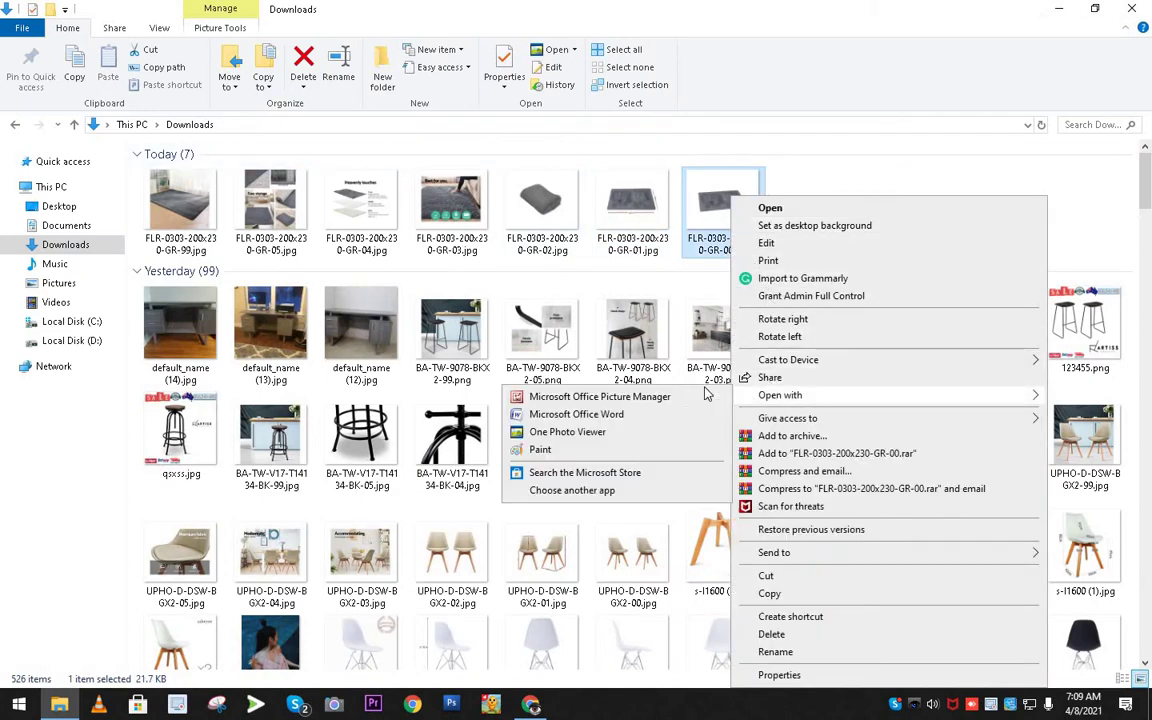
pyautogui.click(540, 449)
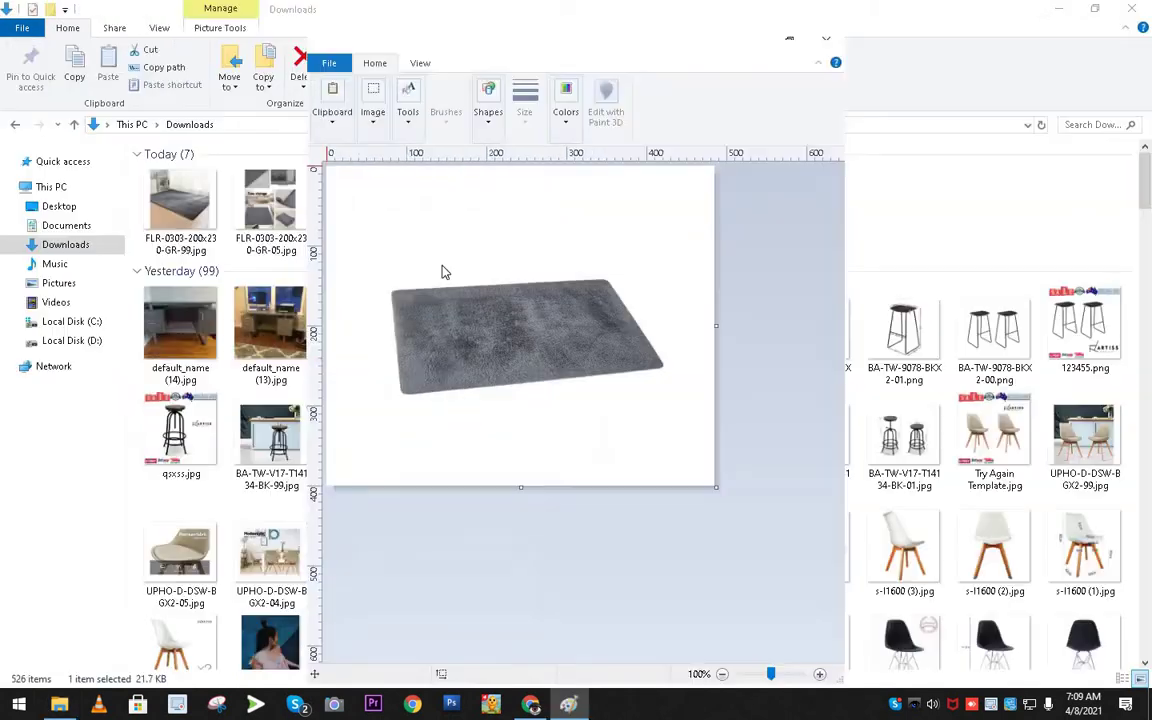
pyautogui.click(145, 67)
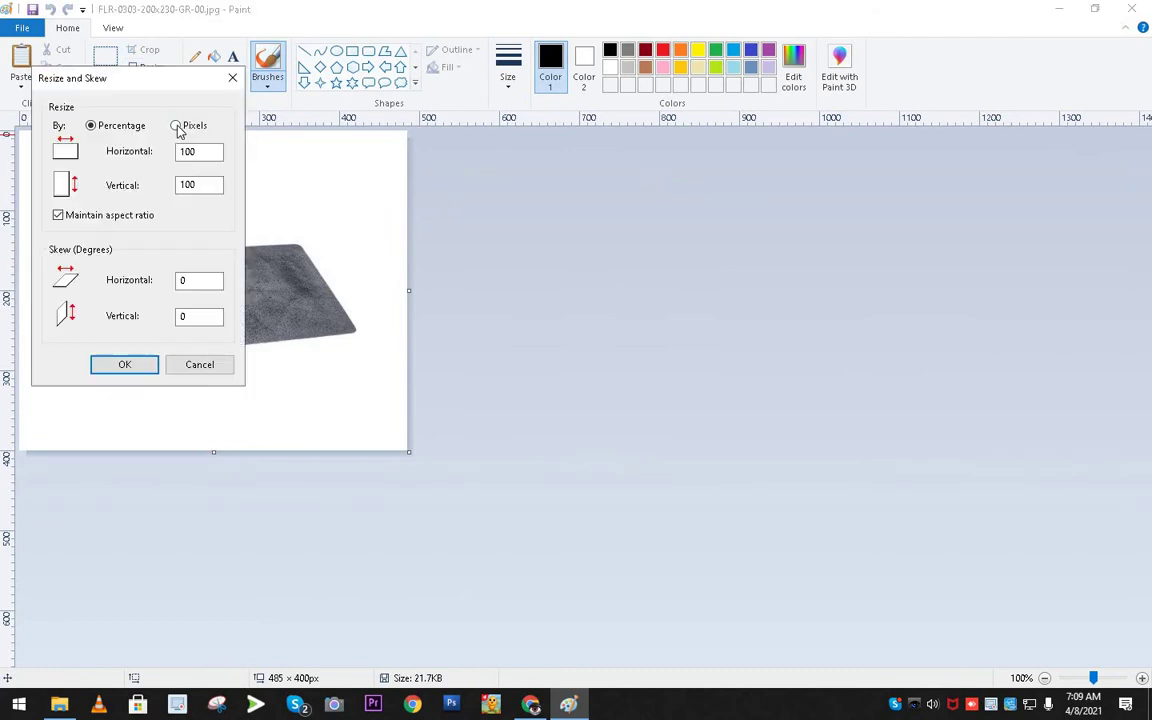
pyautogui.click(180, 127)
pyautogui.press('Tab')
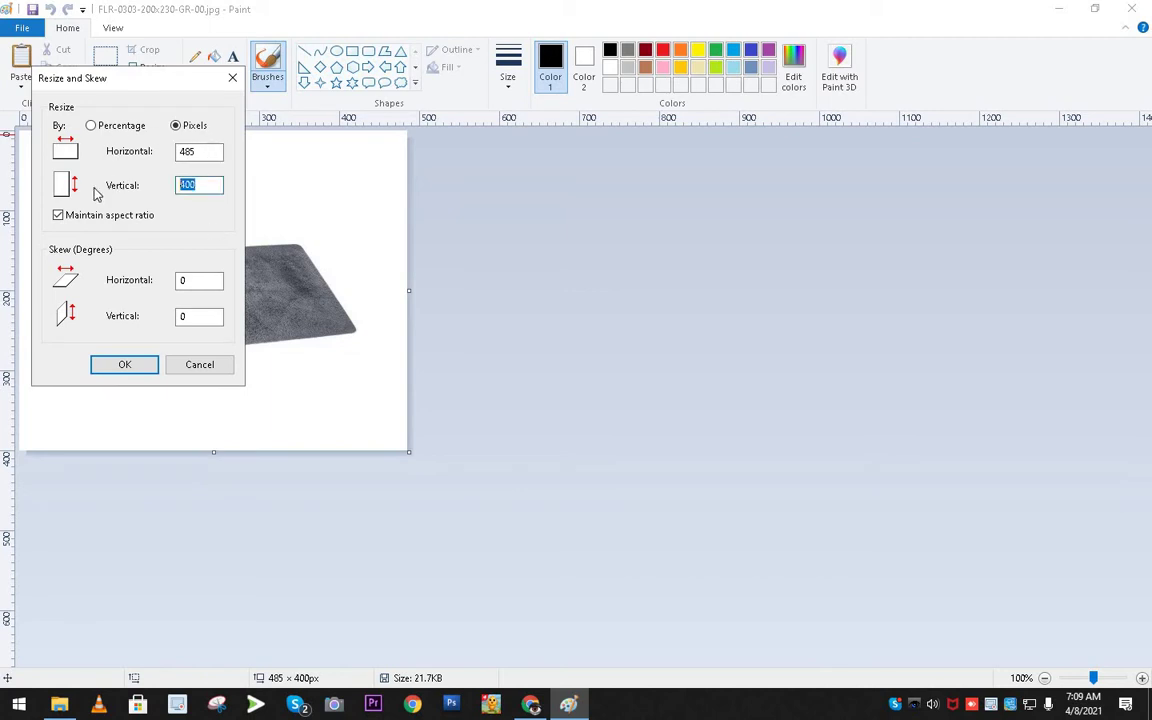
pyautogui.write('50')
pyautogui.click(122, 364)
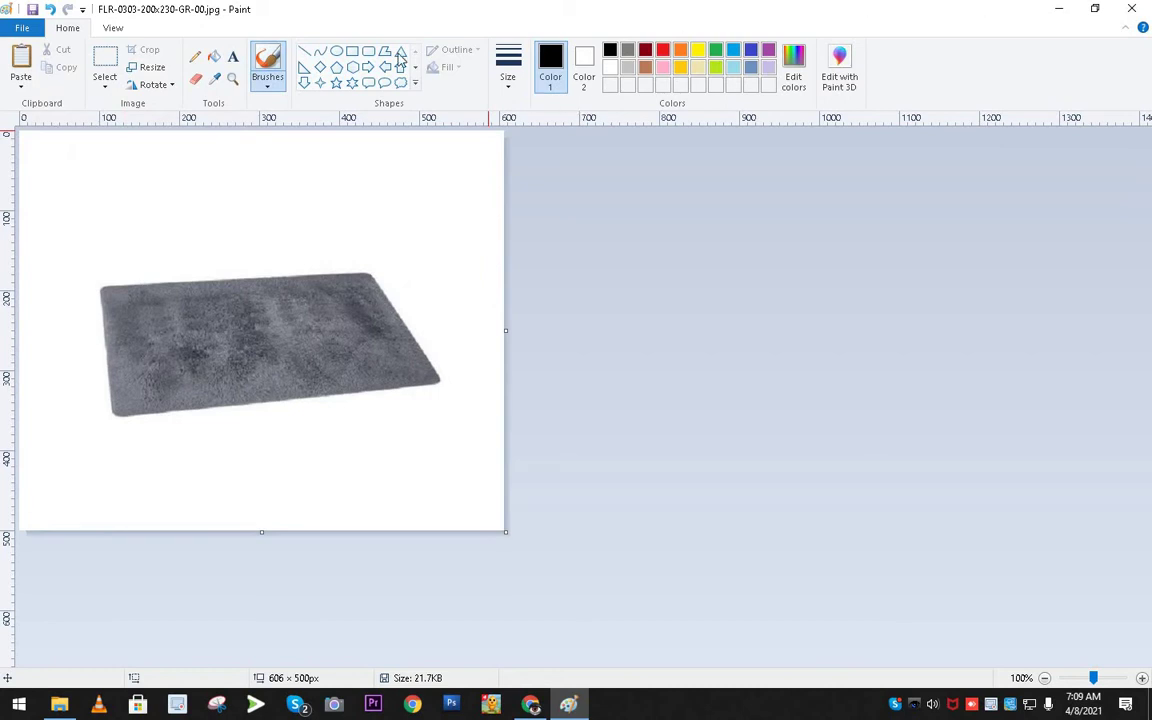
pyautogui.click(32, 9)
pyautogui.hotkey('alt', 'F4')
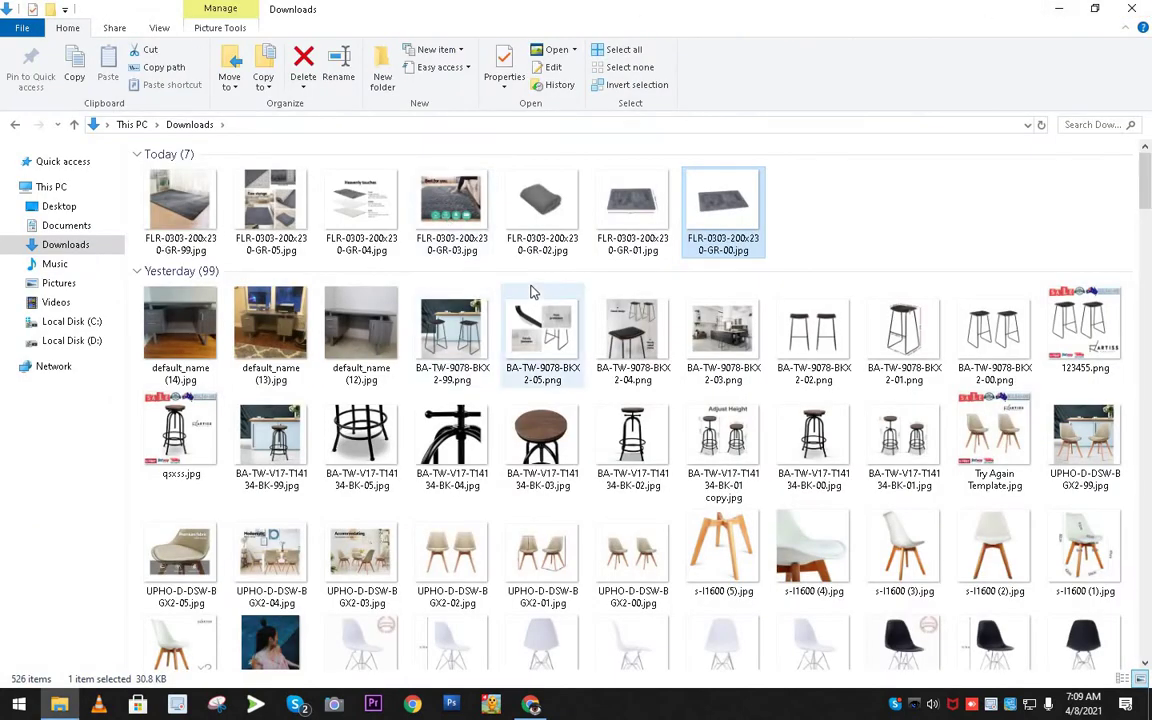
# Open default_name (13).jpg in Paint to check its pixel dimensions, and close it without resizing.
pyautogui.rightClick(277, 325)
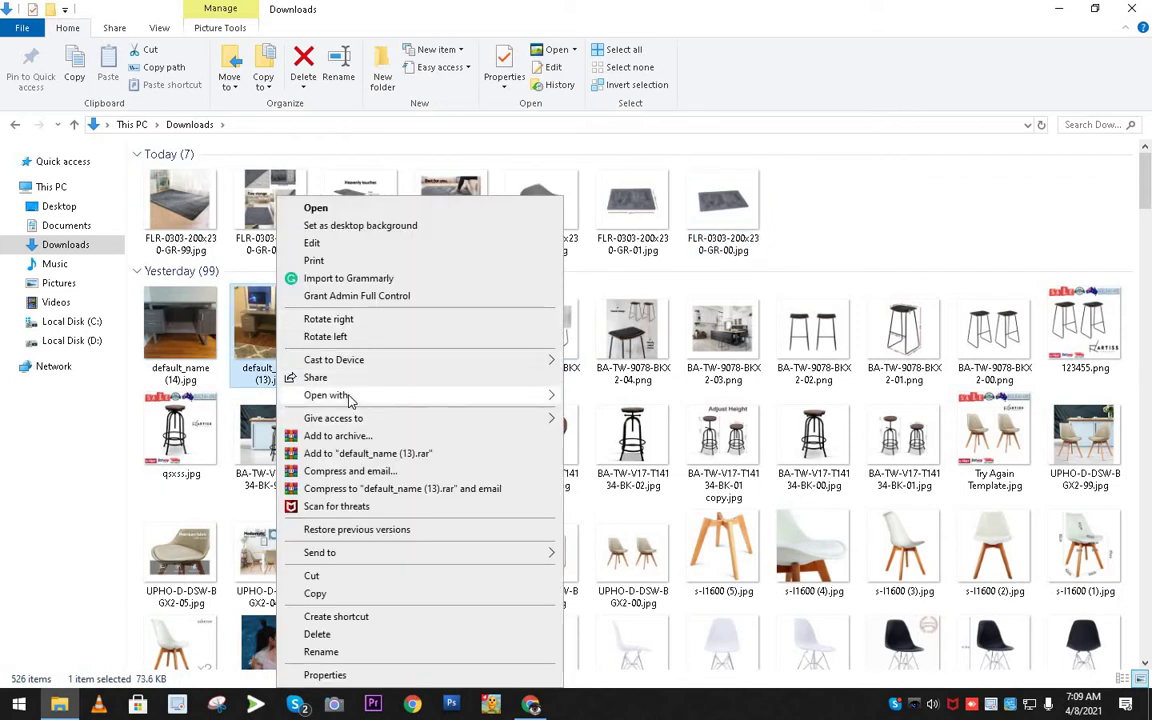
pyautogui.moveTo(349, 399)
pyautogui.click(560, 435)
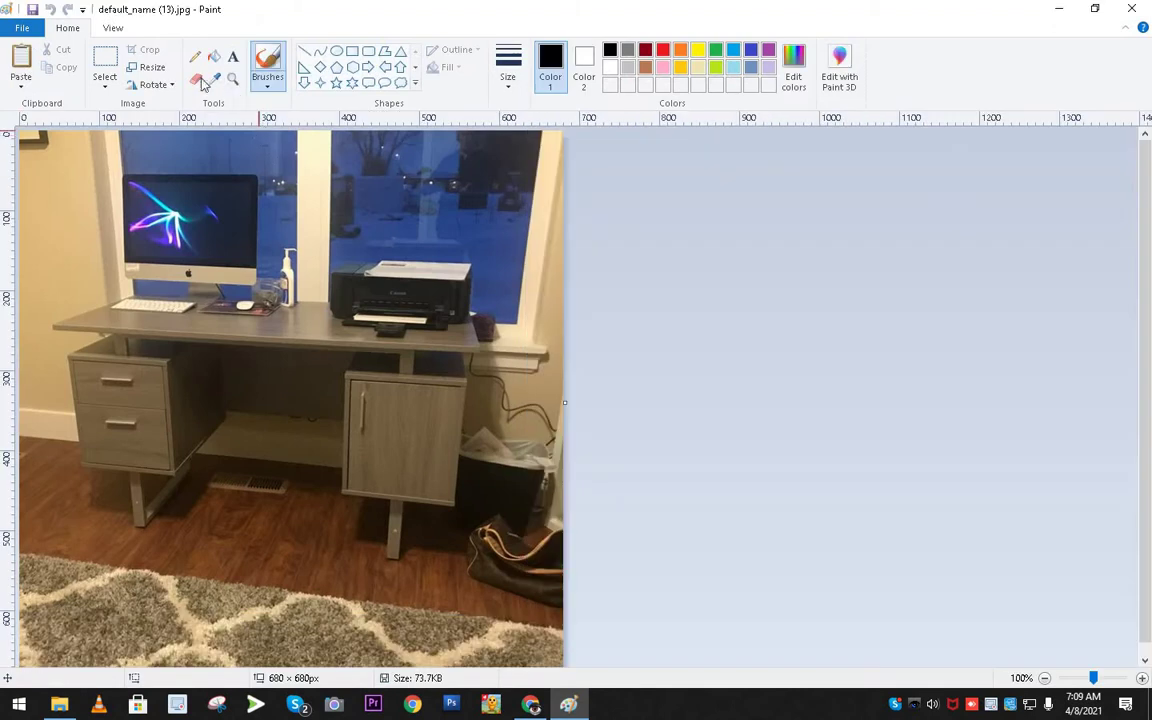
pyautogui.click(150, 67)
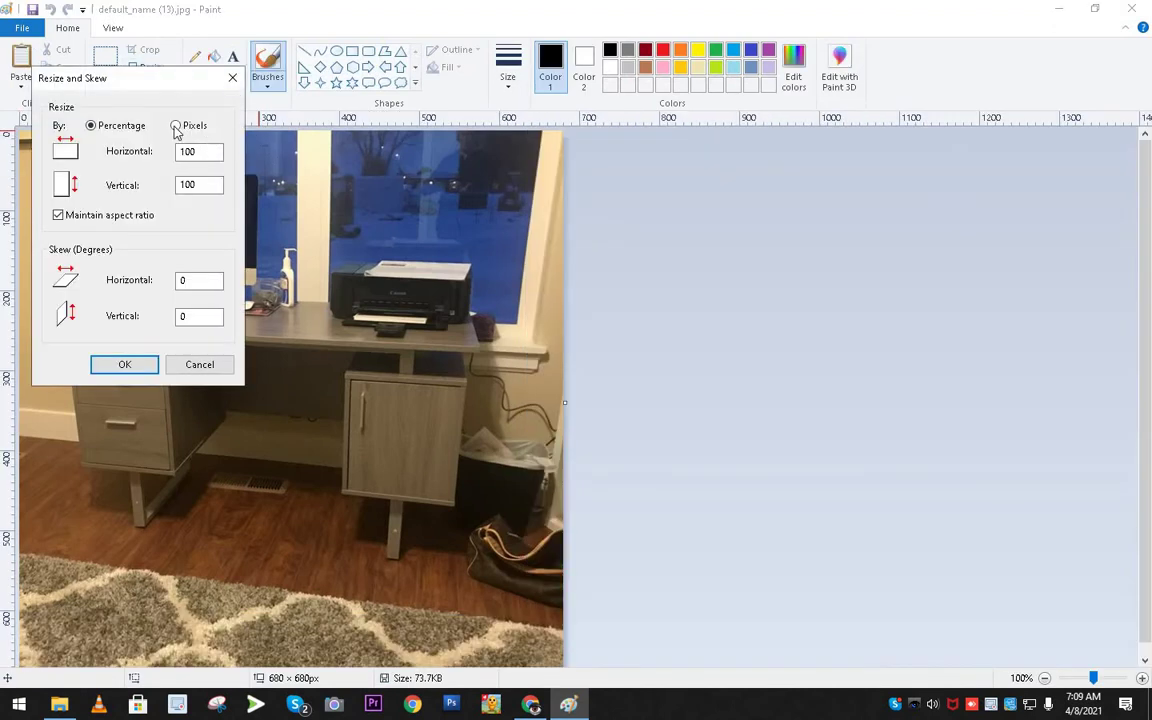
pyautogui.click(176, 127)
pyautogui.click(225, 368)
pyautogui.click(1131, 8)
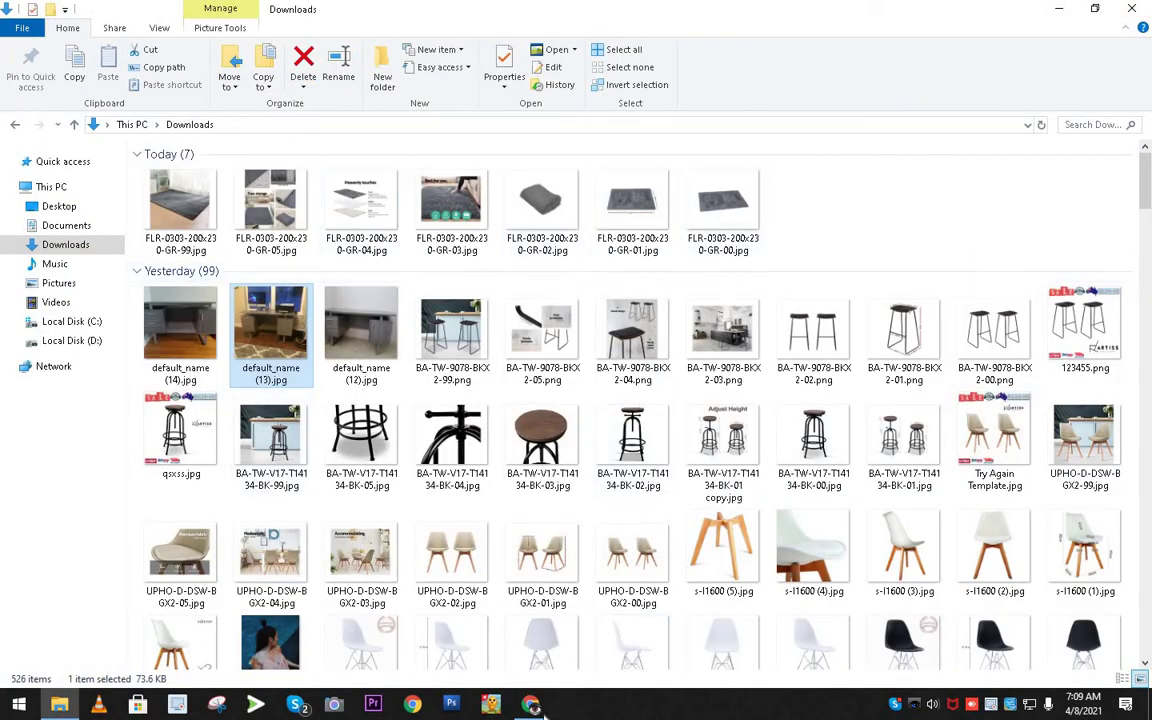
# Switch to the eBay listing form in Chrome and upload all seven FLR-0303-200x230-GR images from Downloads as its photos.
pyautogui.click(531, 705)
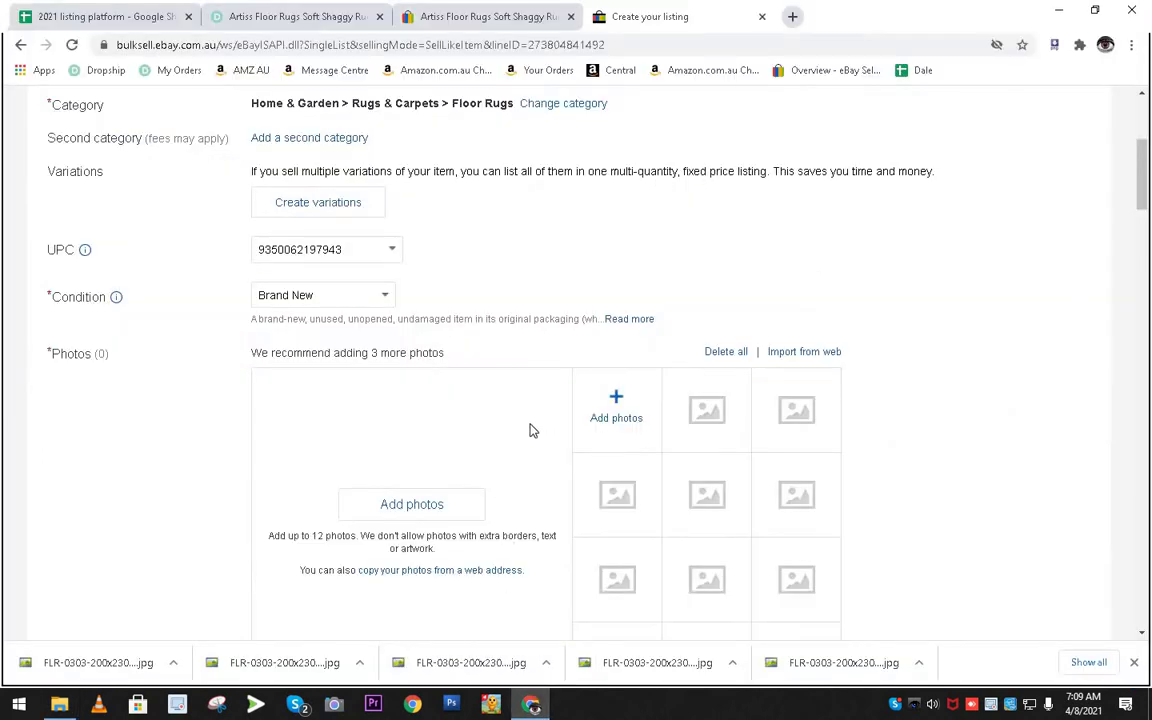
pyautogui.click(615, 399)
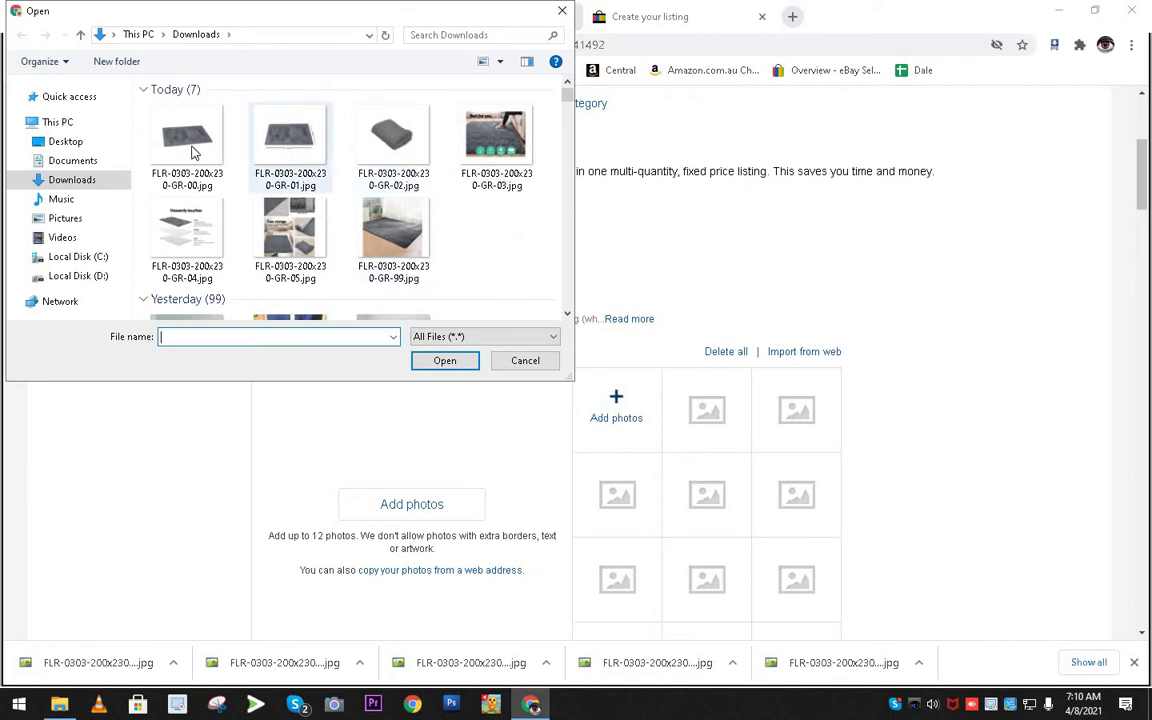
pyautogui.click(191, 149)
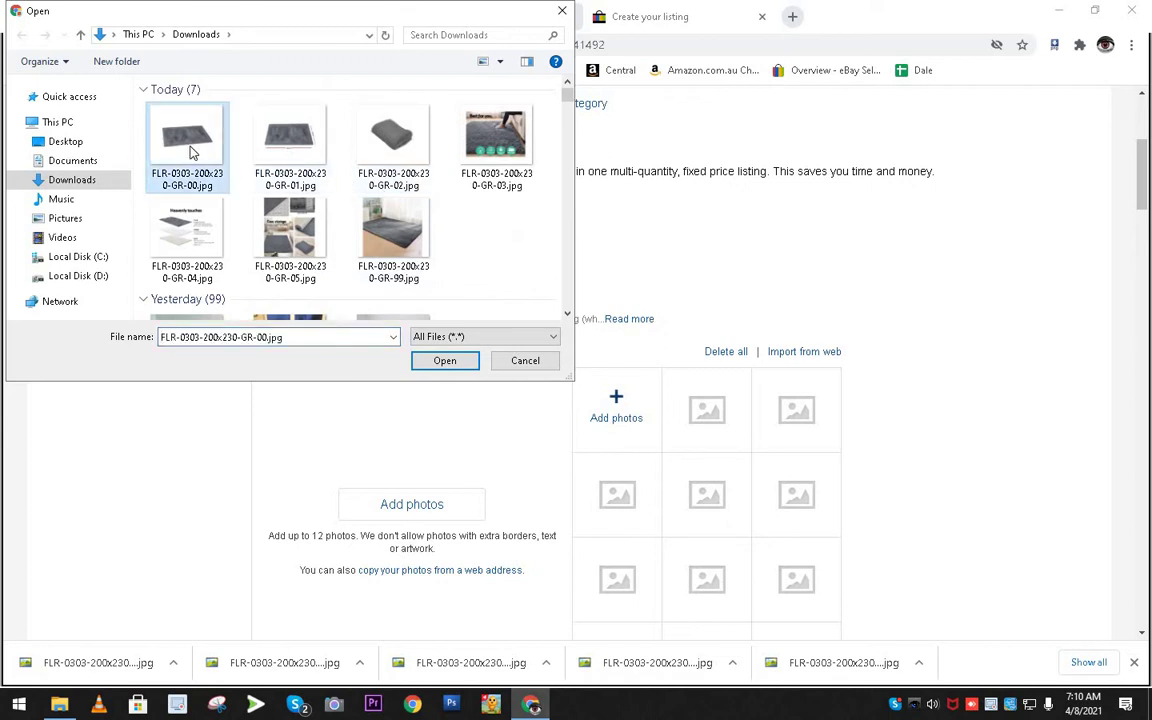
pyautogui.keyDown('shift'); pyautogui.click(415, 250); pyautogui.keyUp('shift')
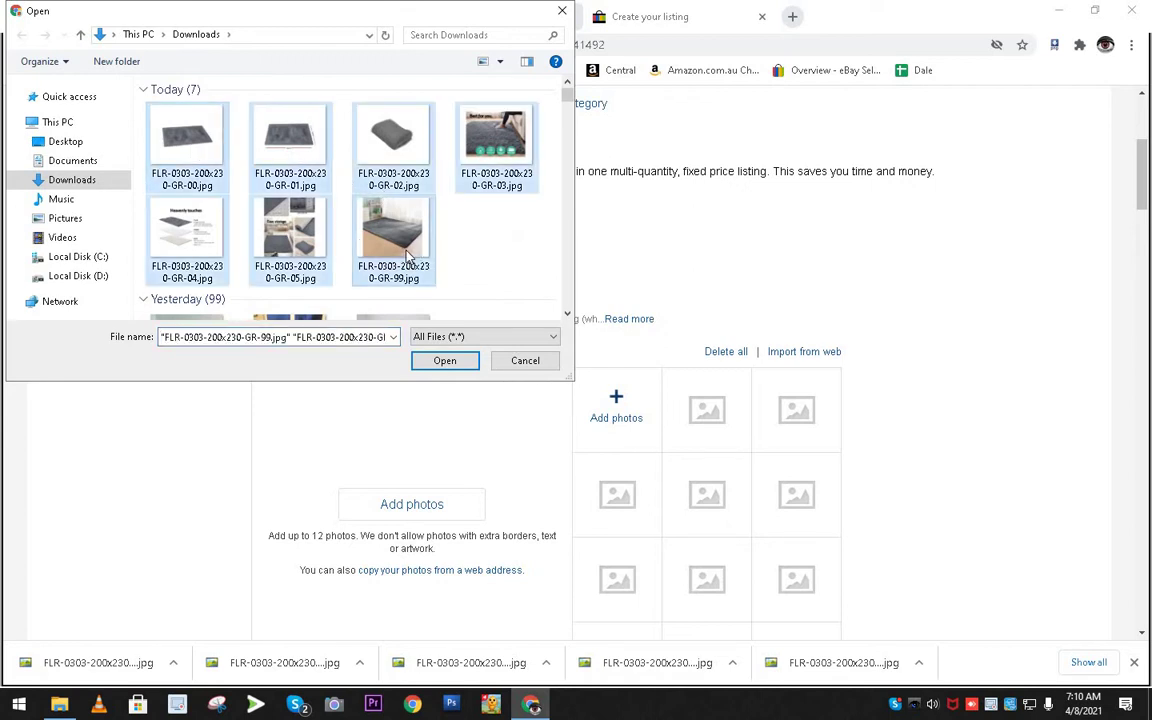
pyautogui.click(445, 361)
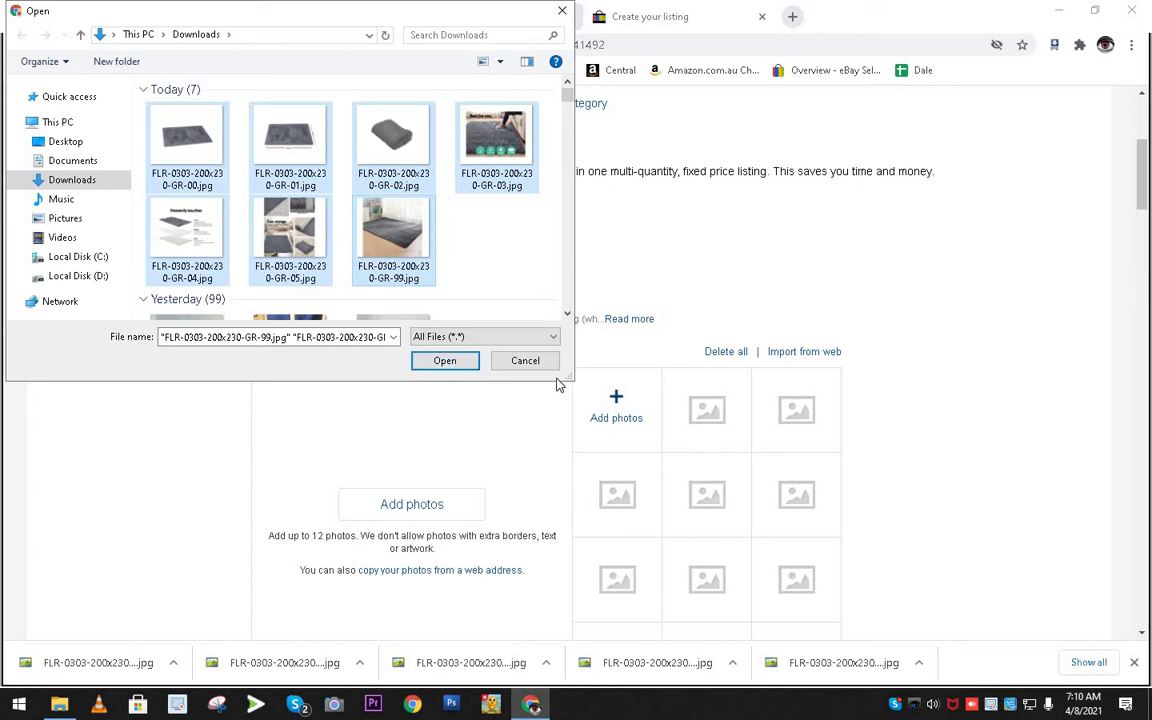
pyautogui.click(618, 397)
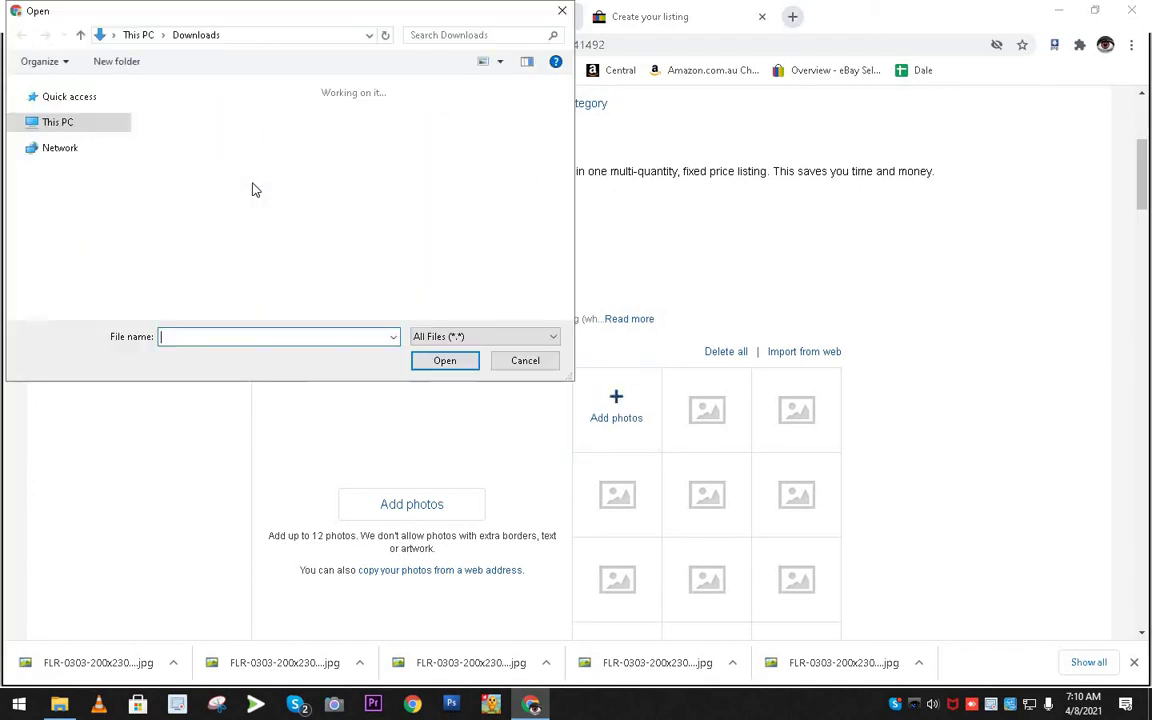
pyautogui.click(195, 148)
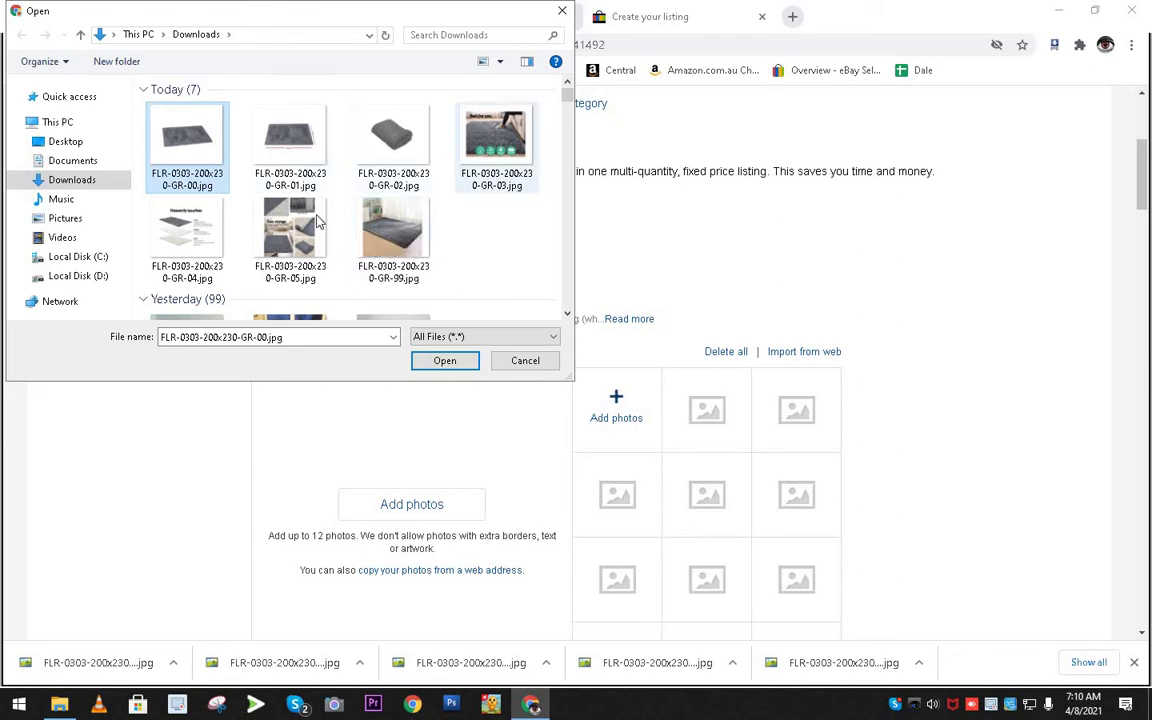
pyautogui.keyDown('shift'); pyautogui.click(410, 238); pyautogui.keyUp('shift')
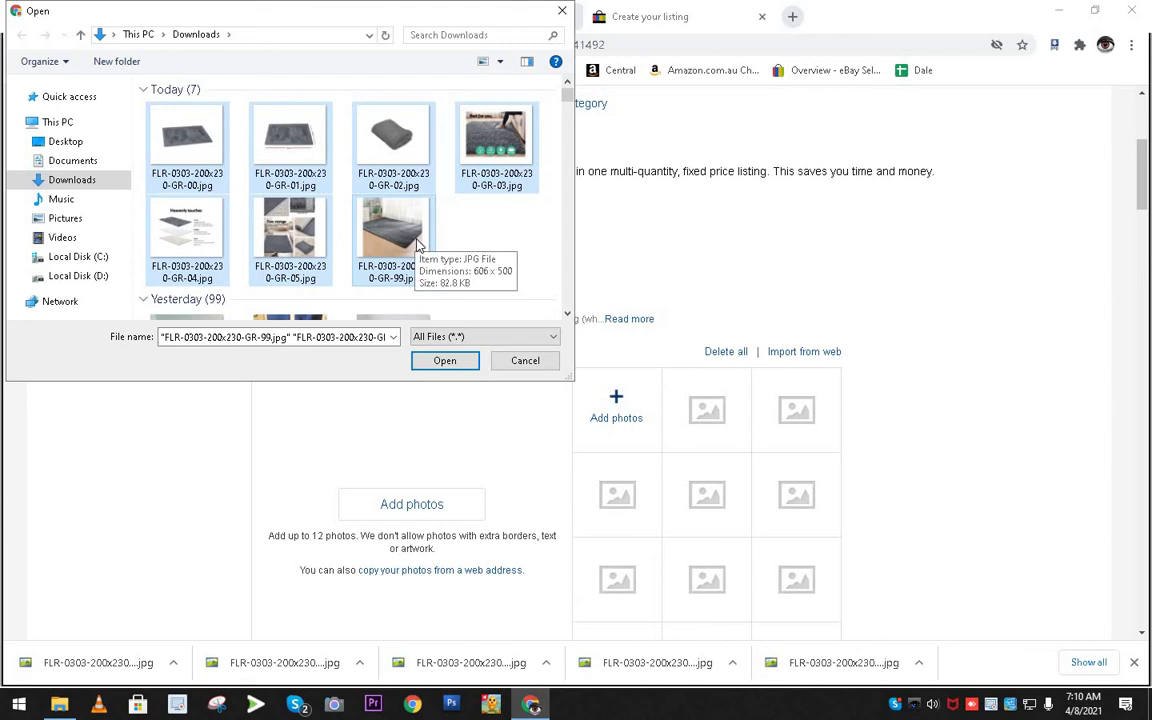
pyautogui.click(488, 224)
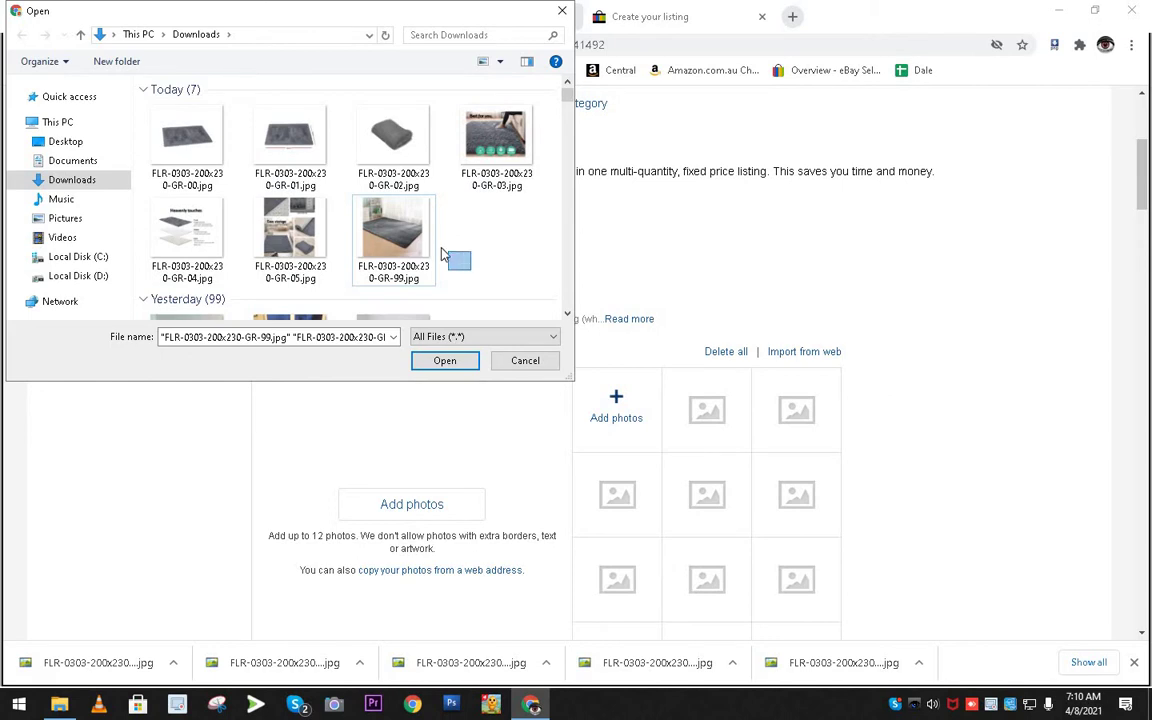
pyautogui.moveTo(444, 255); pyautogui.dragTo(155, 141)
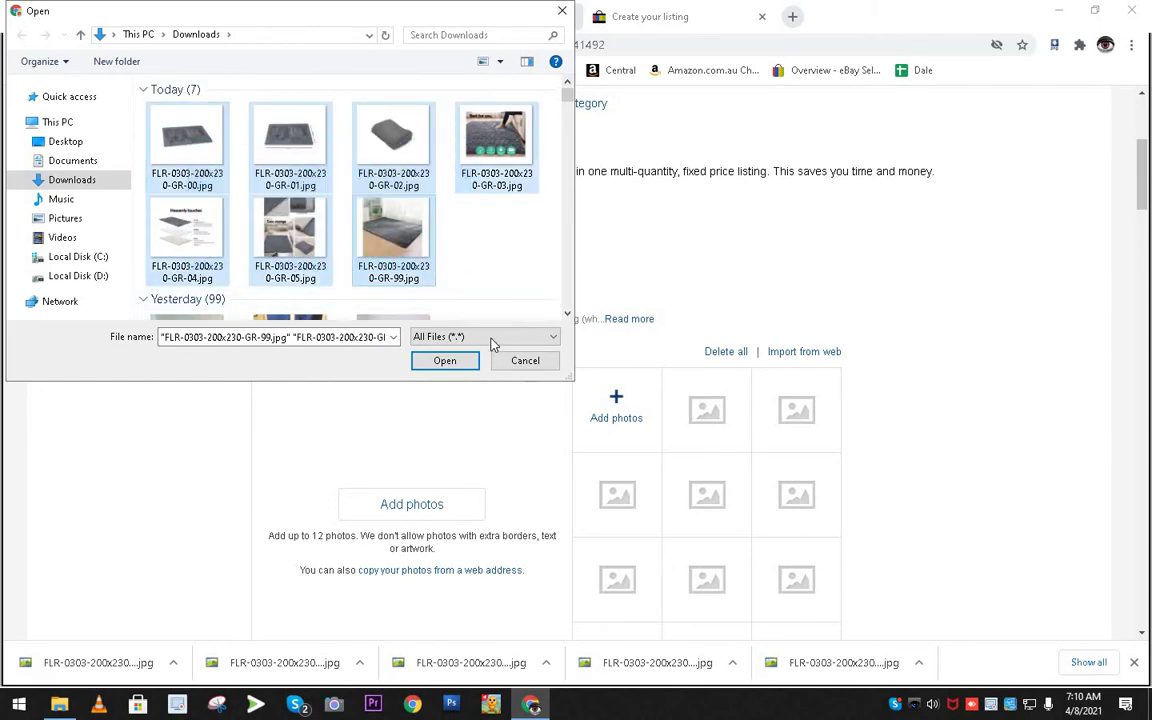
pyautogui.click(445, 361)
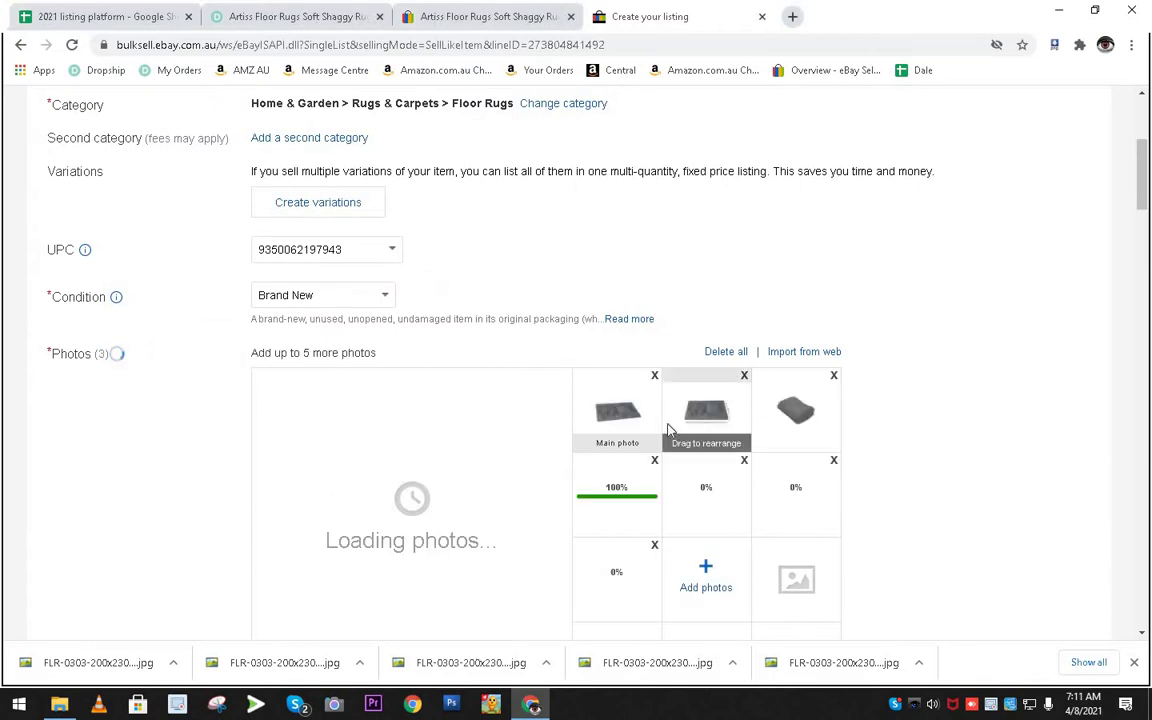
# Review the uploaded photos and preview the main photo of the plain grey rug.
pyautogui.scroll(-1, 670, 430)
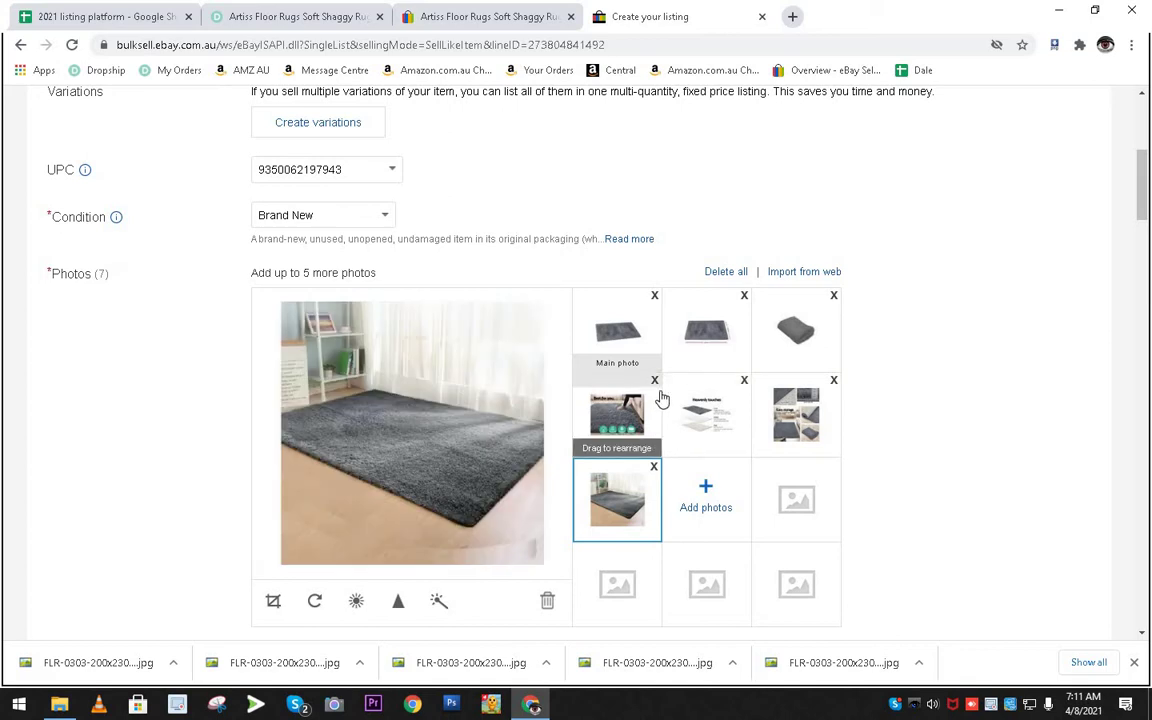
pyautogui.moveTo(660, 404); pyautogui.dragTo(634, 362)
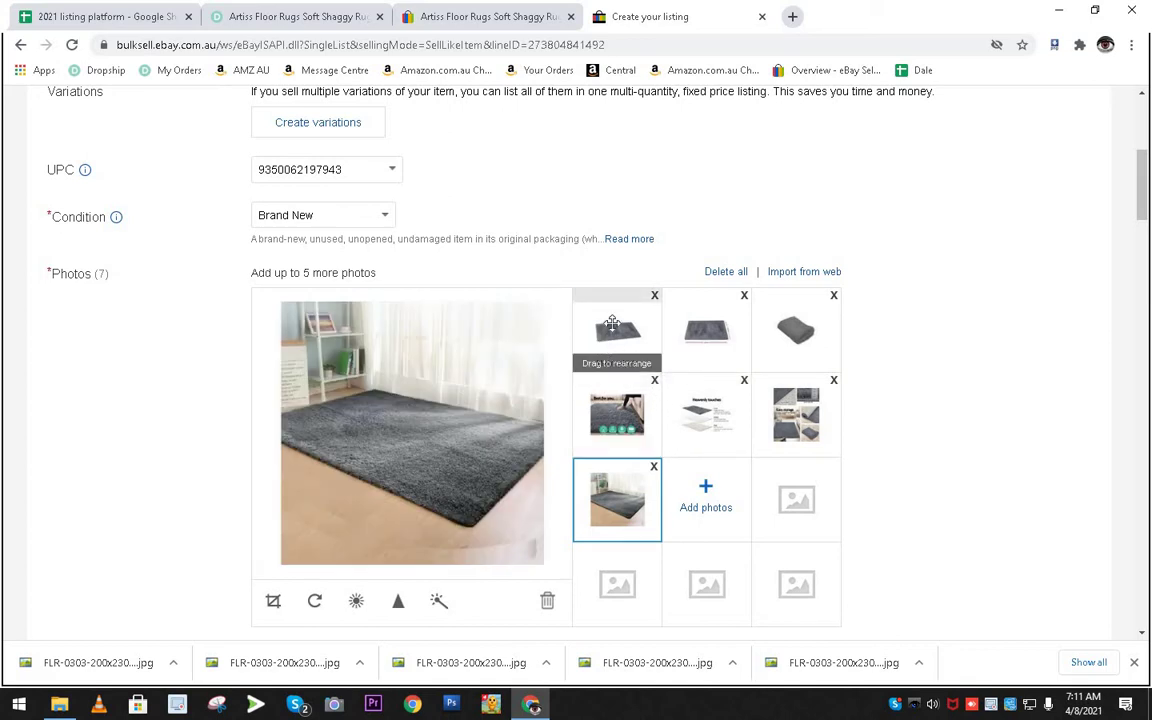
pyautogui.click(611, 330)
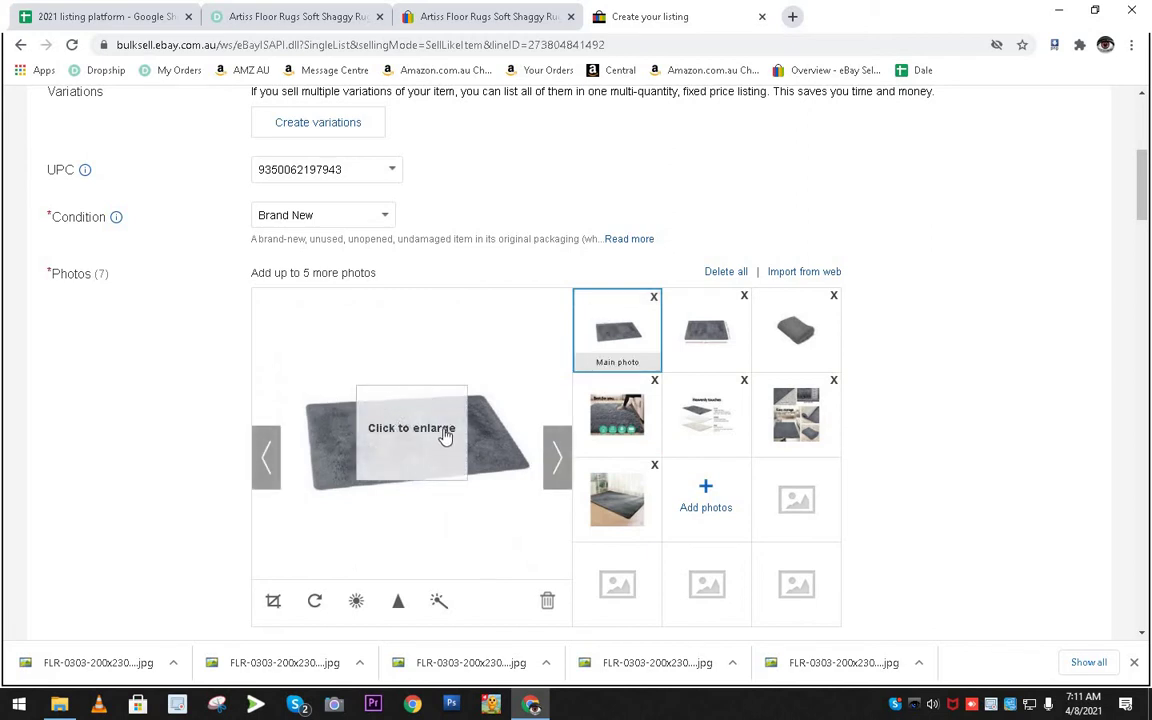
# Examine the source eBay item page, including its photo gallery and the similar sponsored rugs.
pyautogui.click(500, 17)
pyautogui.scroll(-5, 452, 327)
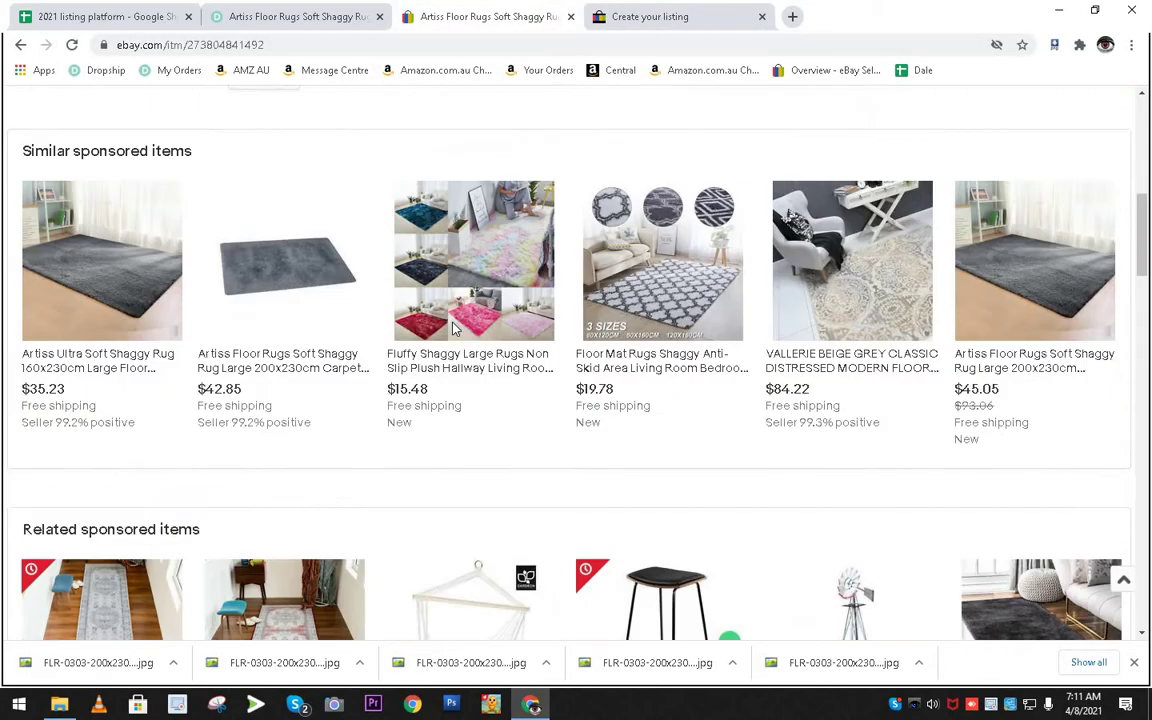
pyautogui.scroll(-2, 453, 329)
pyautogui.scroll(8, 453, 329)
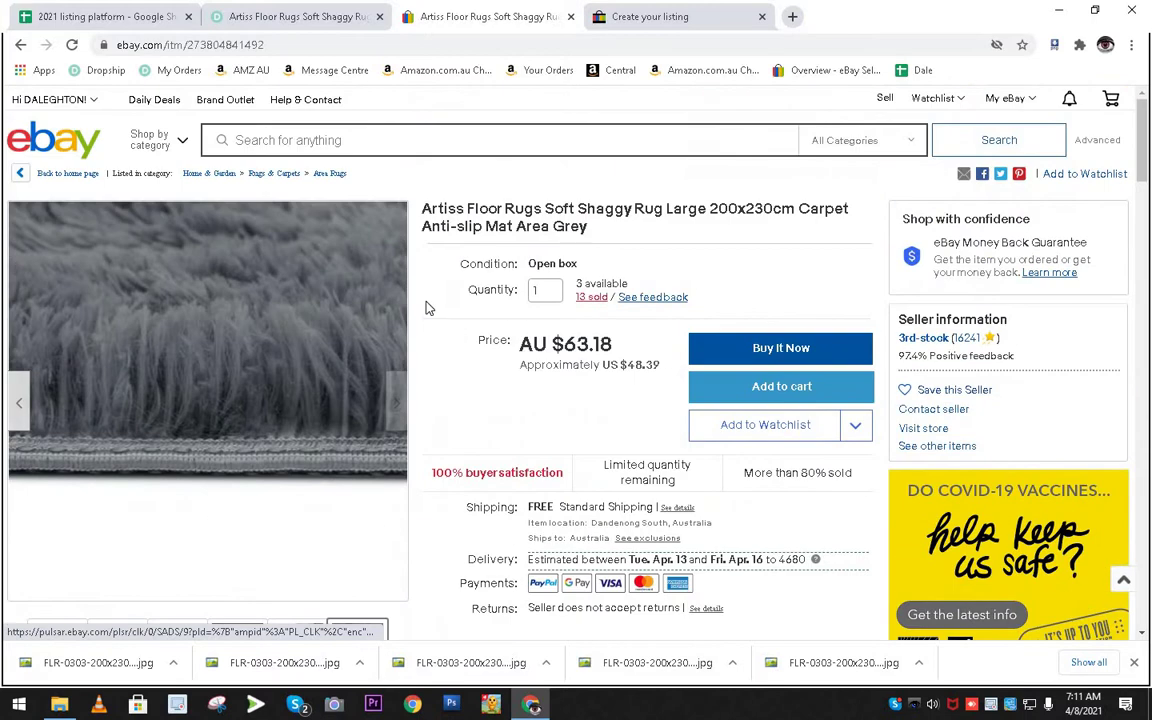
pyautogui.scroll(-2, 340, 468)
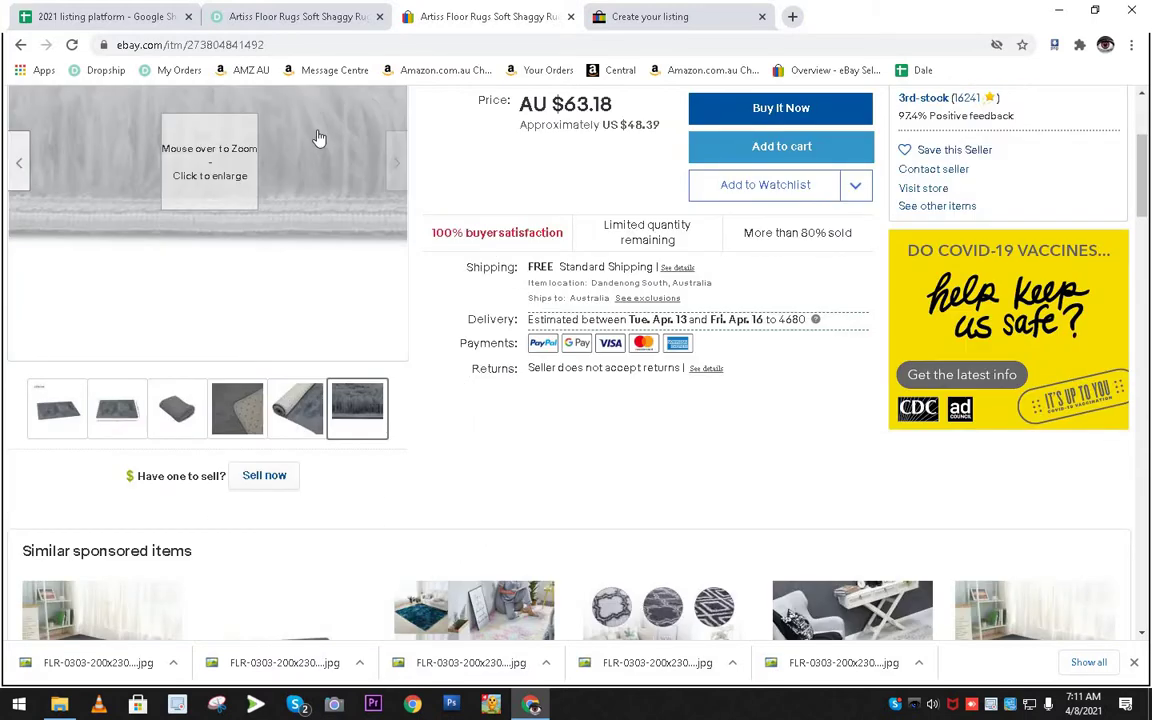
pyautogui.scroll(2, 476, 218)
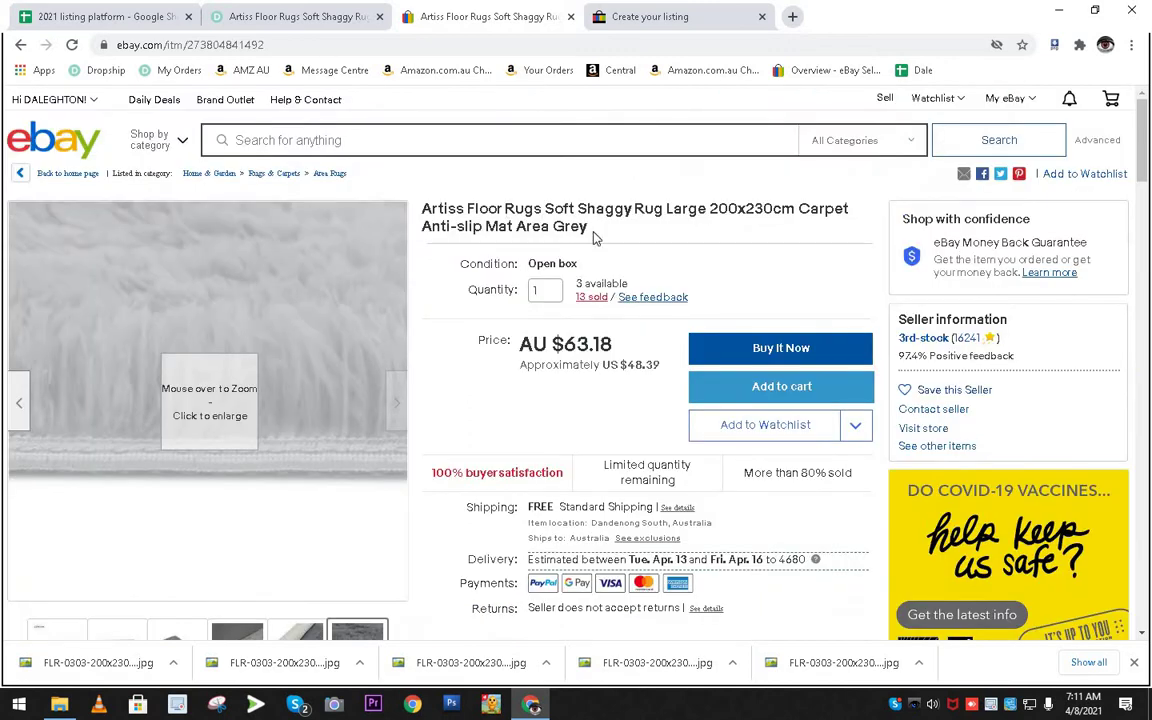
# Copy the source item's title and search eBay Australia for "Artiss Floor Rugs Soft Shaggy Rug Large 200x230cm Carpet Anti-slip Mat Area Grey".
pyautogui.moveTo(590, 233); pyautogui.dragTo(425, 209)
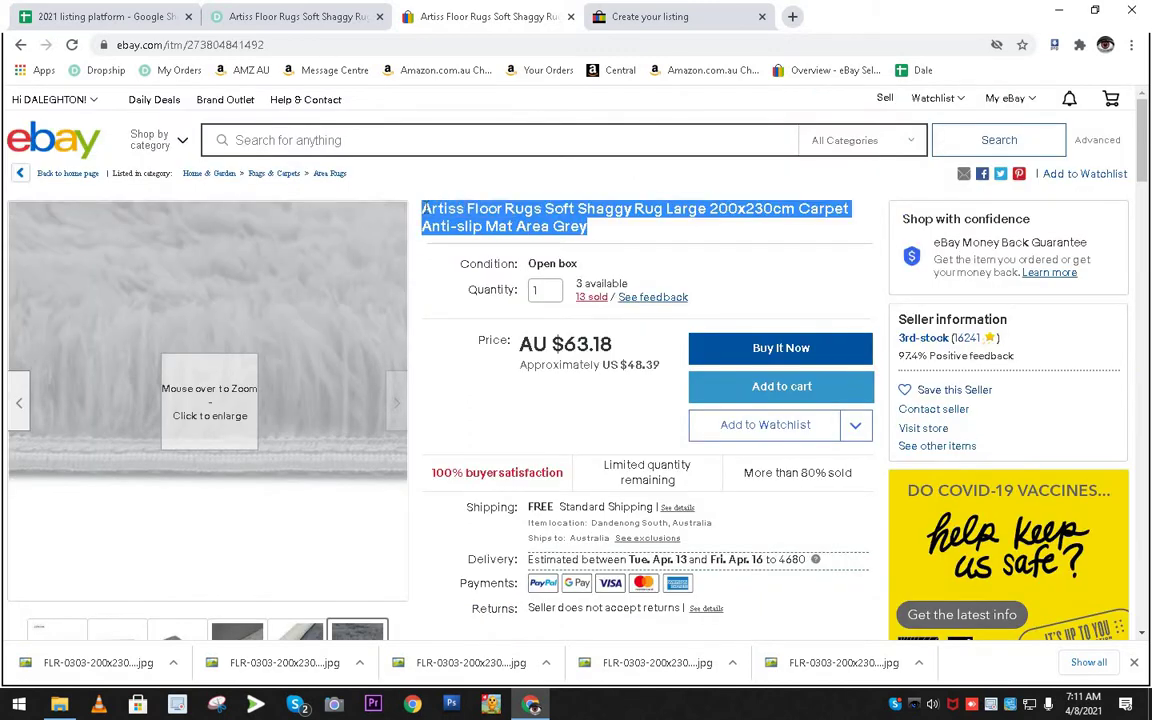
pyautogui.click(792, 16)
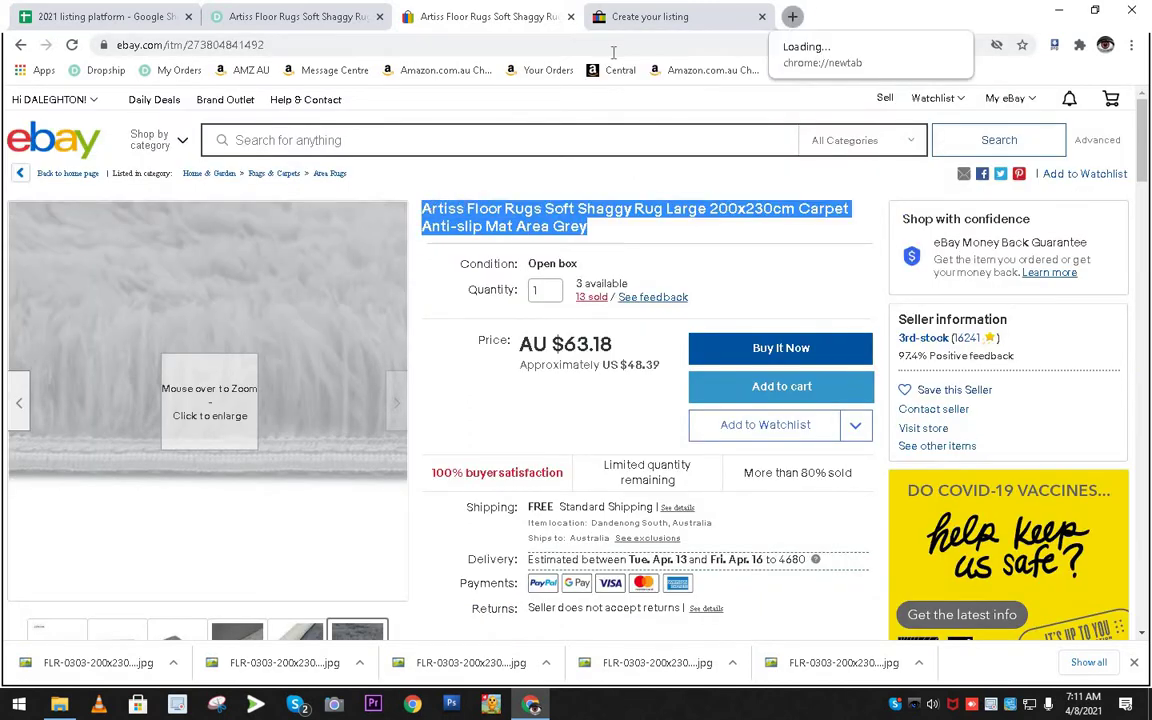
pyautogui.click(800, 70)
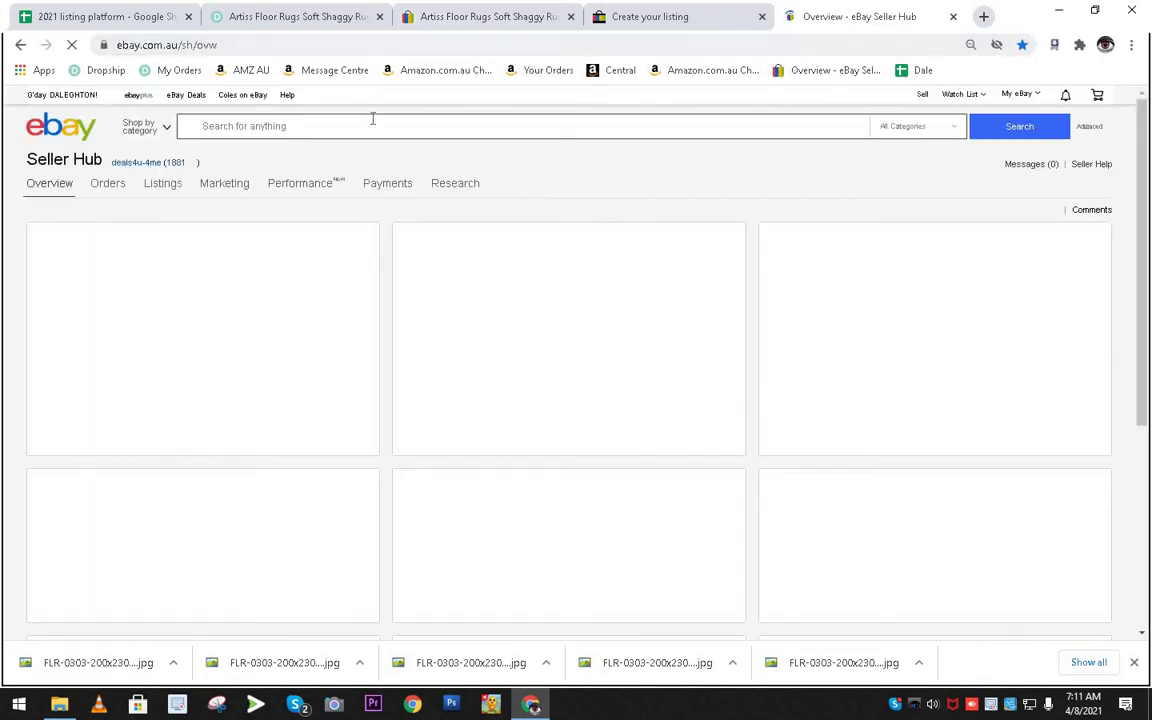
pyautogui.click(370, 121)
pyautogui.write('Artiss Floor Rugs Soft Shaggy Rug Large 200x230cm Carpet Anti-slip Mat Area Grey')
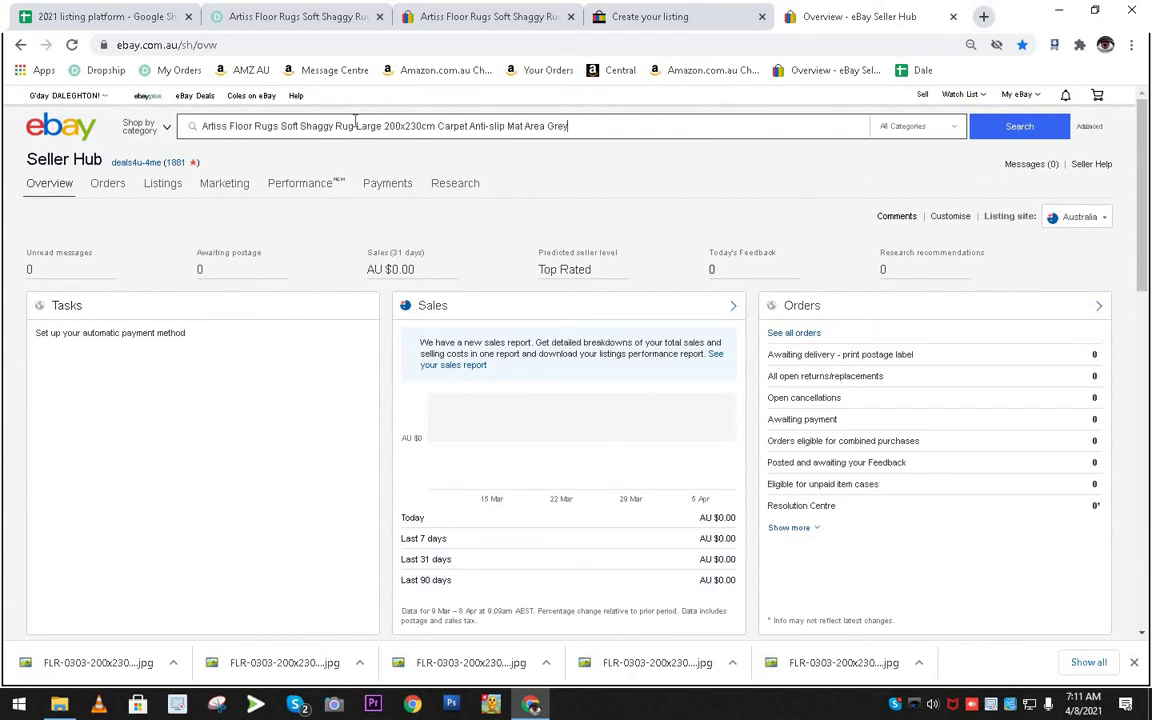
pyautogui.press('Return')
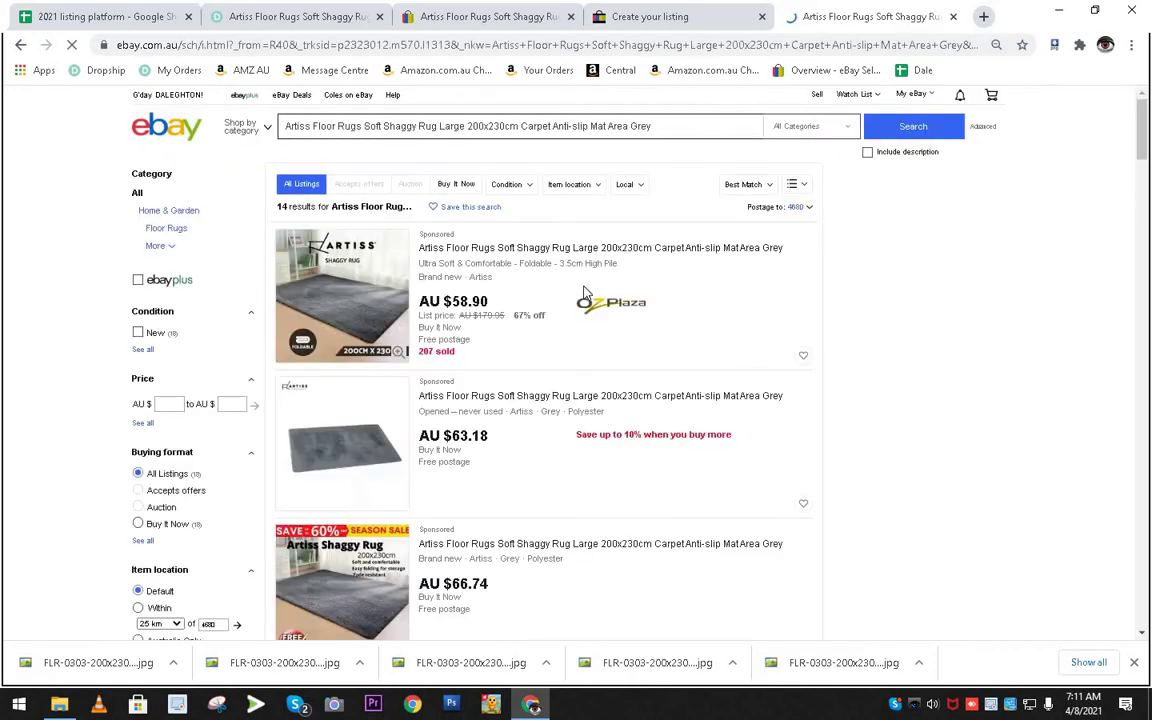
# Open the AU $66.74 rug result separately, examine its promotional main photo and gallery, then close it and return to the listing form.
pyautogui.scroll(-3, 585, 290)
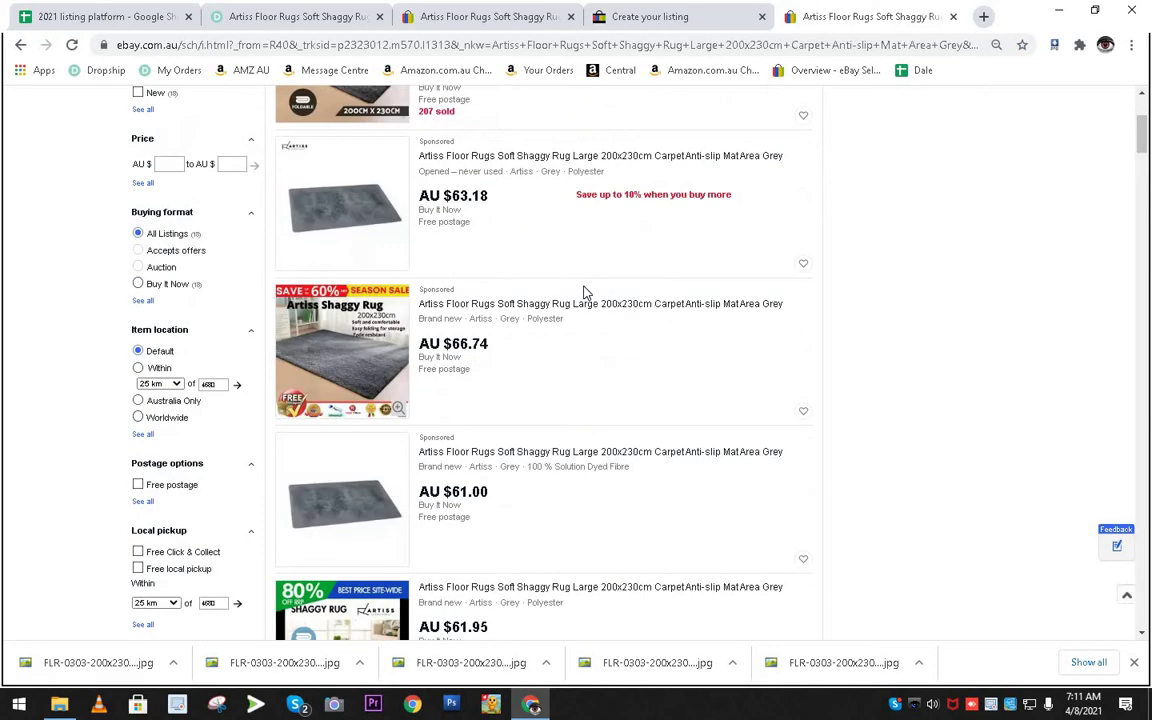
pyautogui.middleClick(560, 304)
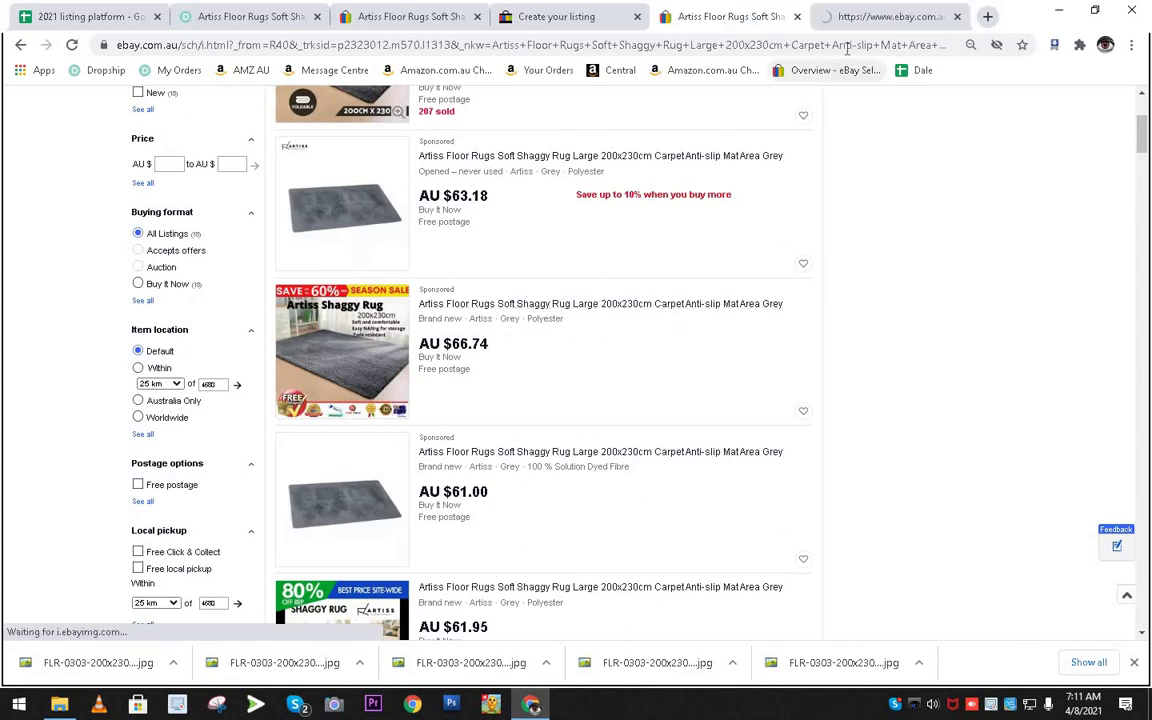
pyautogui.click(860, 17)
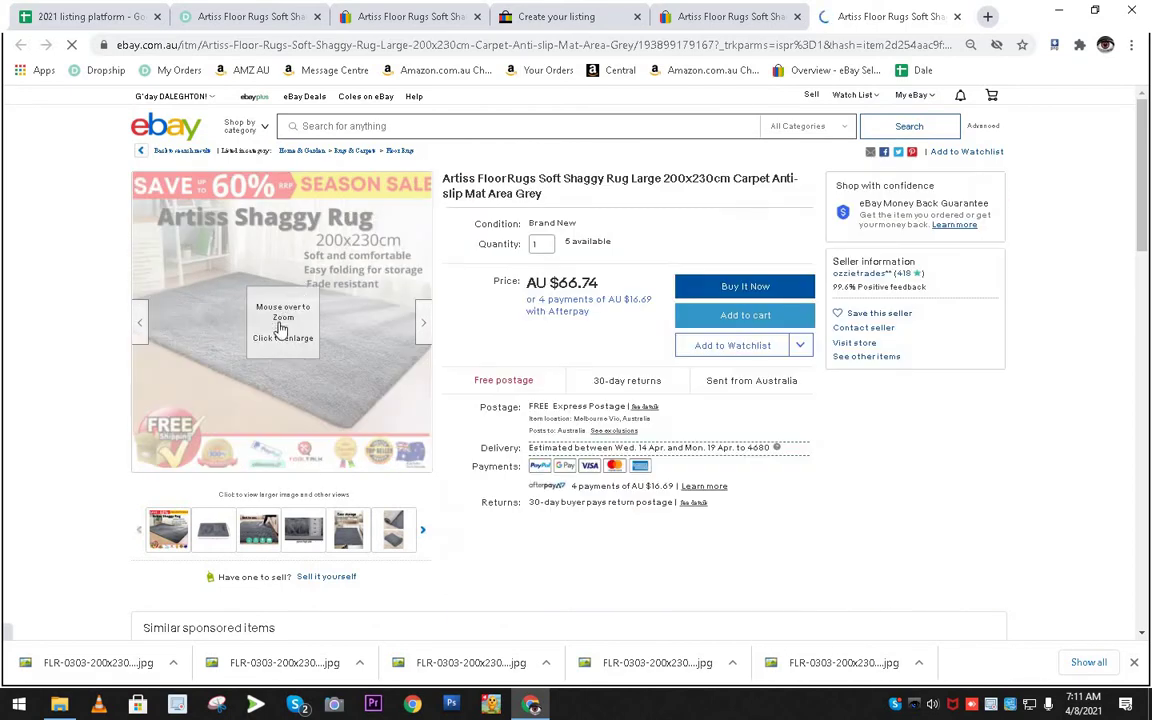
pyautogui.moveTo(252, 288)
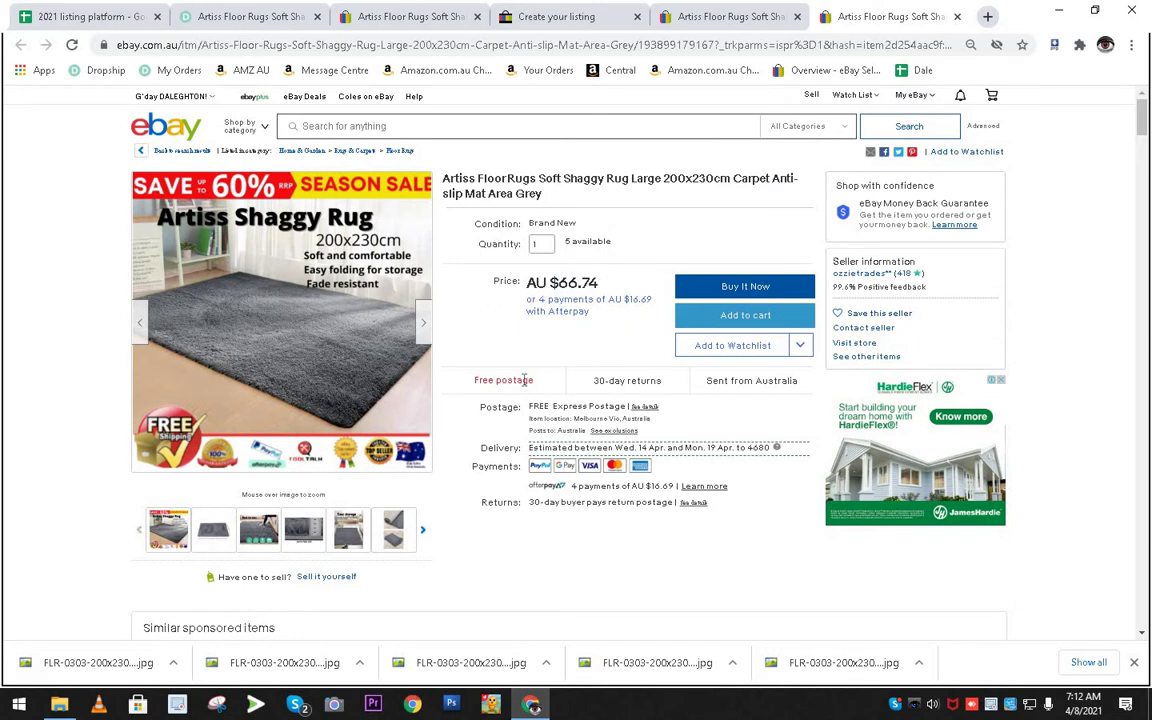
pyautogui.click(423, 533)
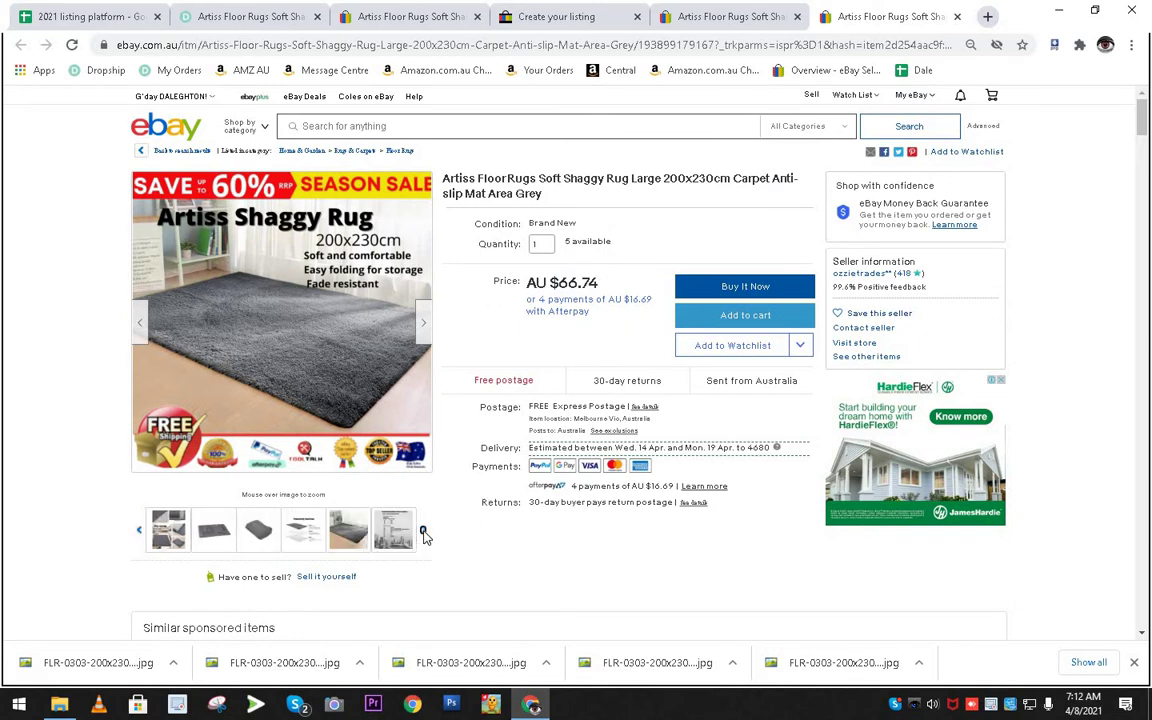
pyautogui.click(958, 18)
pyautogui.click(650, 16)
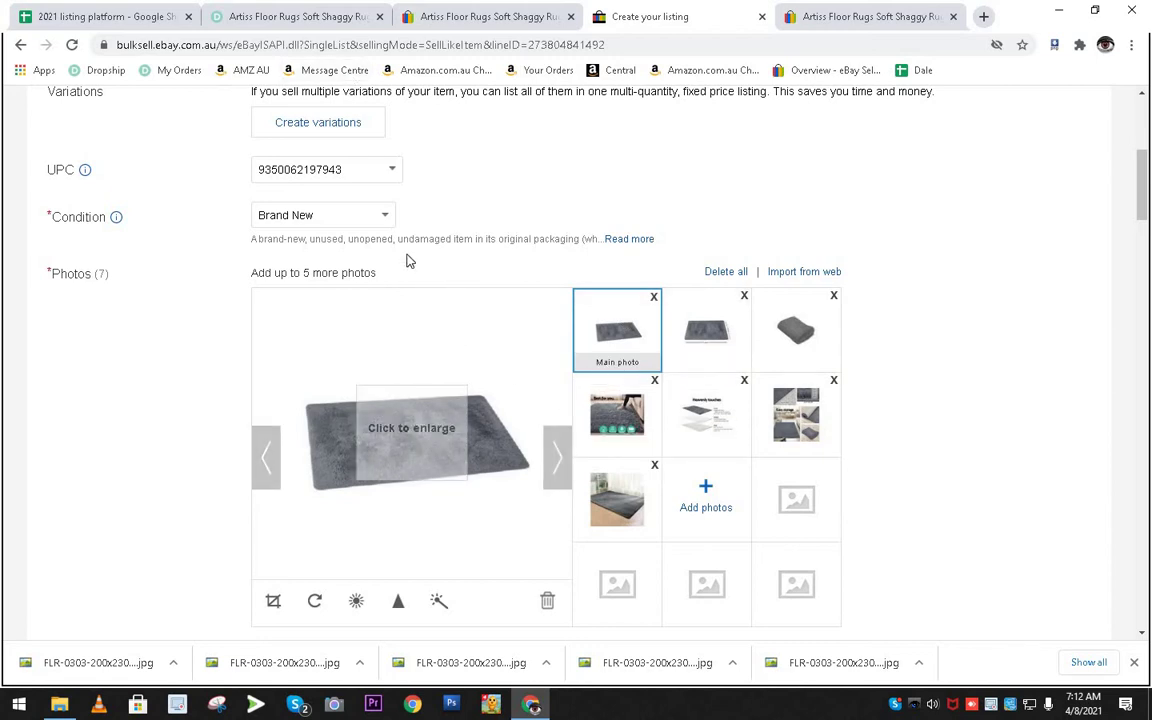
# Look through Downloads in File Explorer for a photo template, and open the Documents subfolder that holds the store's listing templates.
pyautogui.hotkey('alt', 'Tab')
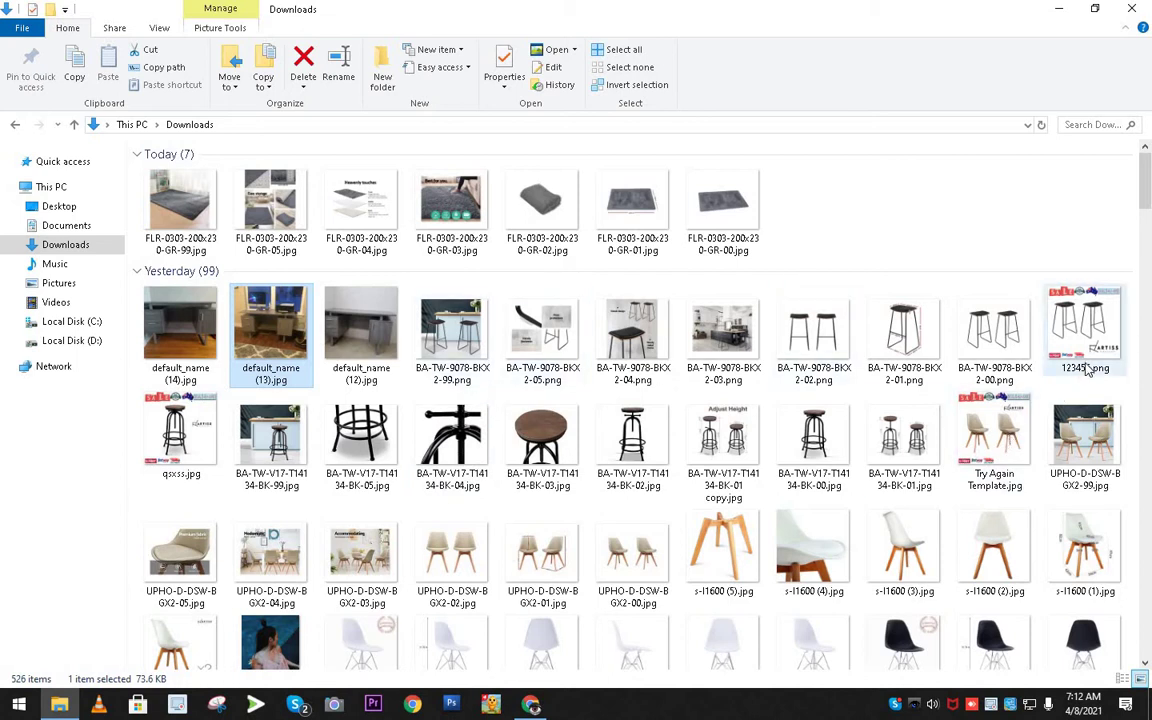
pyautogui.rightClick(1088, 318)
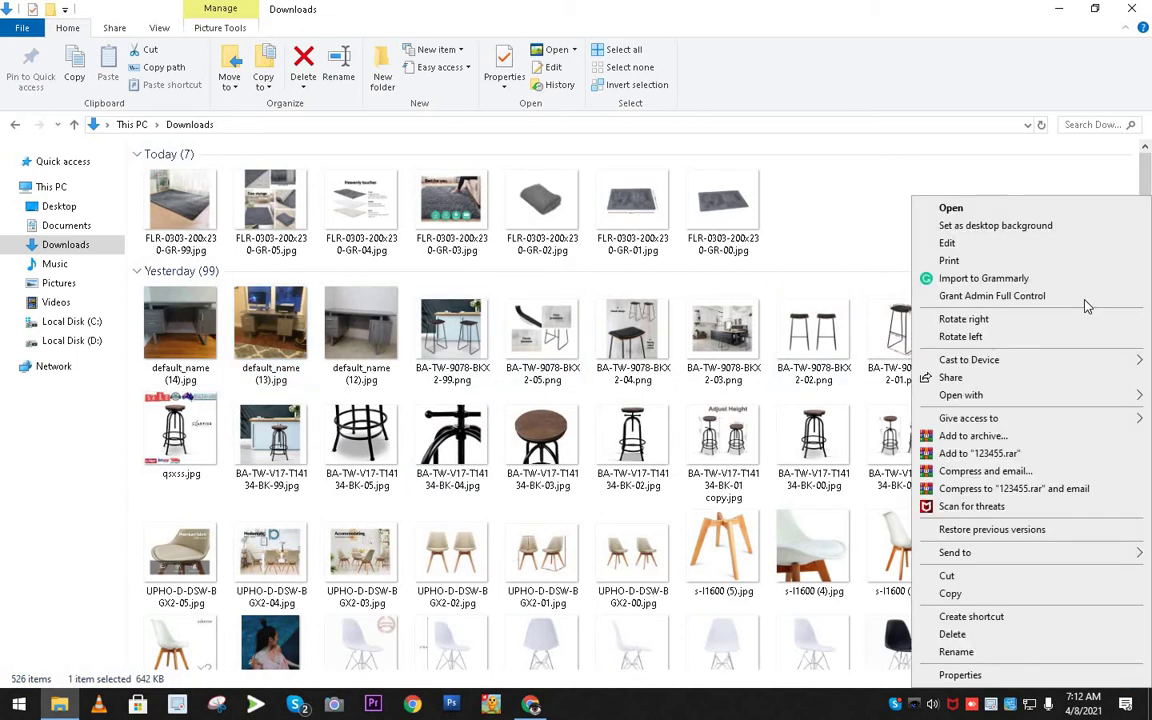
pyautogui.click(861, 244)
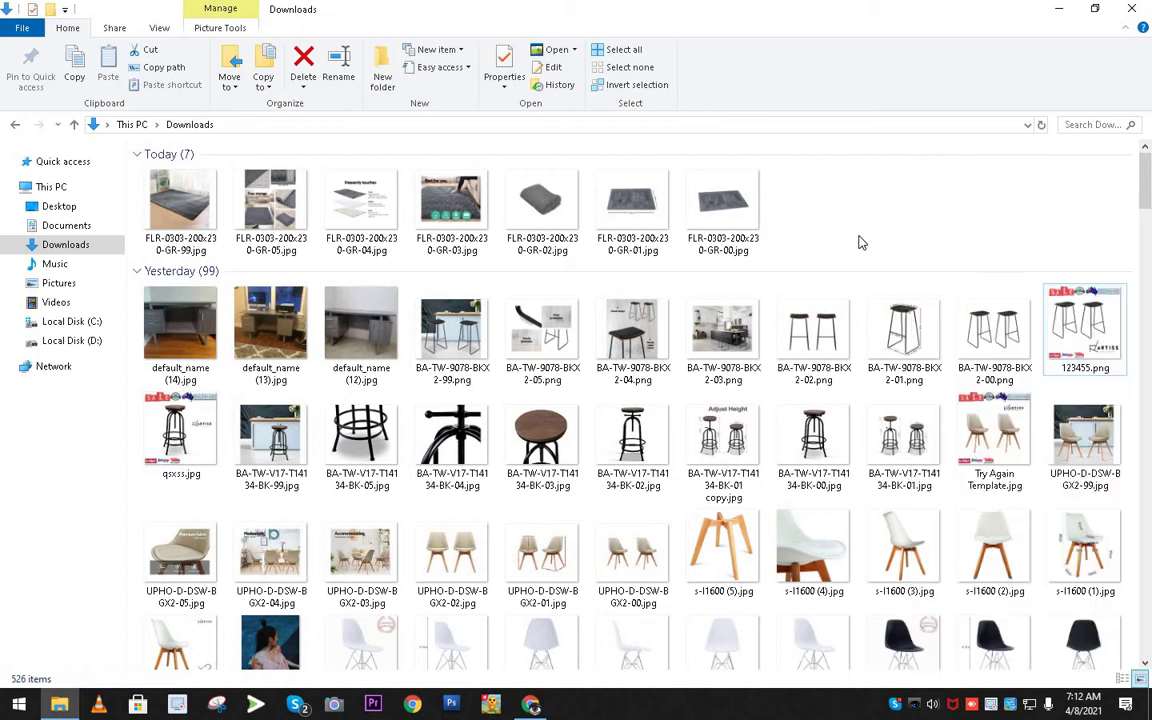
pyautogui.scroll(-7, 797, 316)
pyautogui.scroll(3, 797, 316)
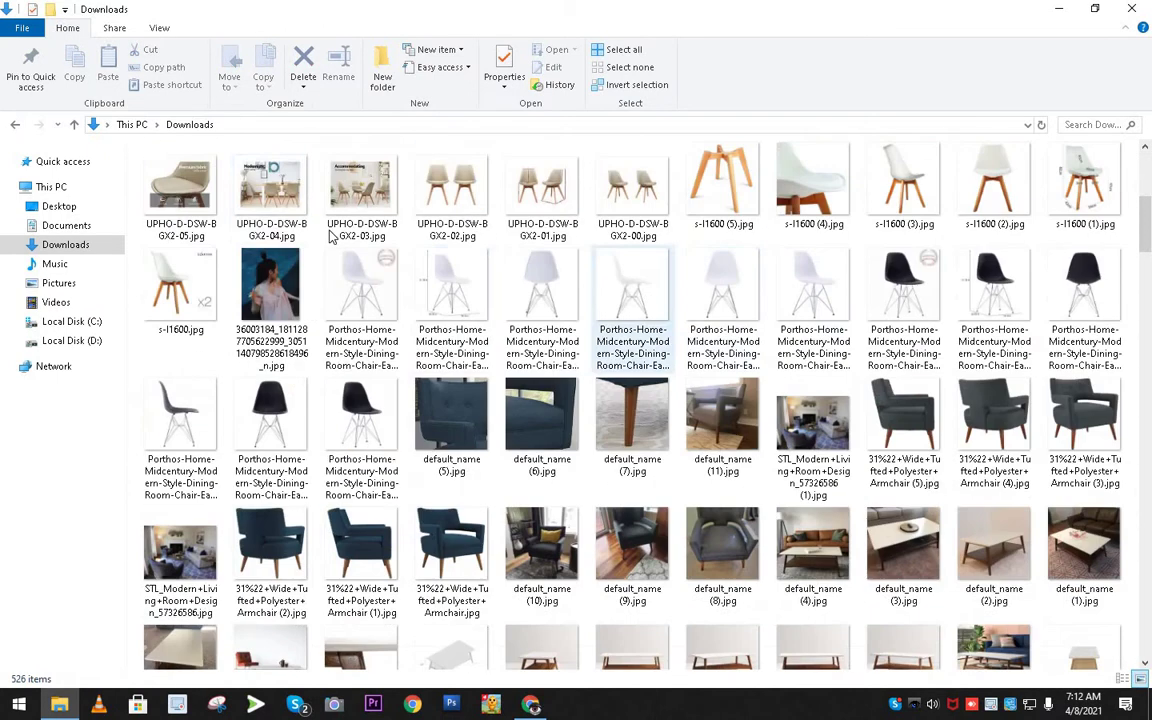
pyautogui.click(85, 226)
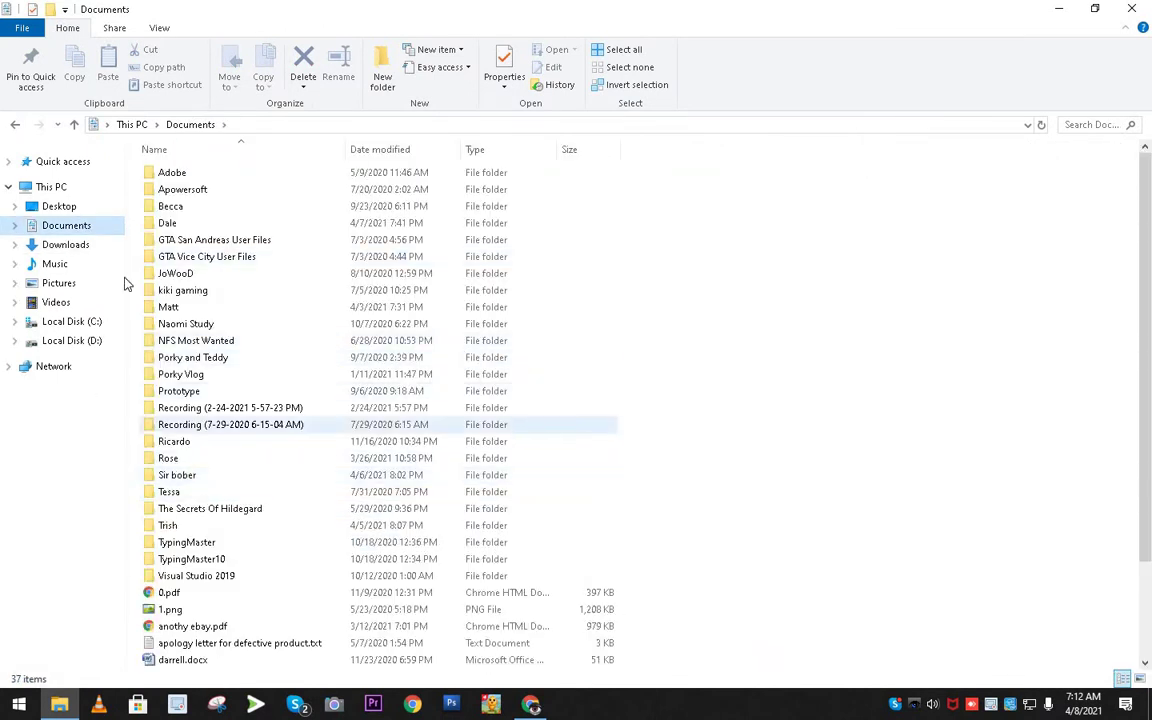
pyautogui.click(190, 223)
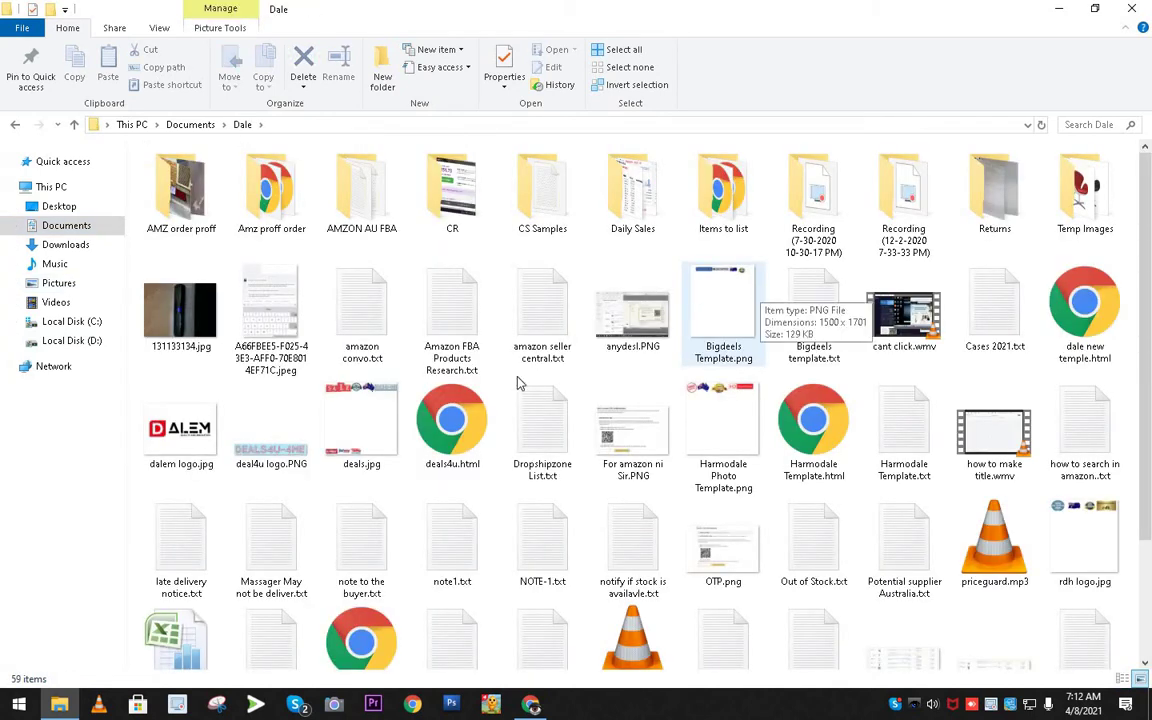
# Open the deals.jpg template in Paint, zoomed out to 25%, and place its restored window beside the file list.
pyautogui.rightClick(345, 425)
pyautogui.moveTo(402, 400)
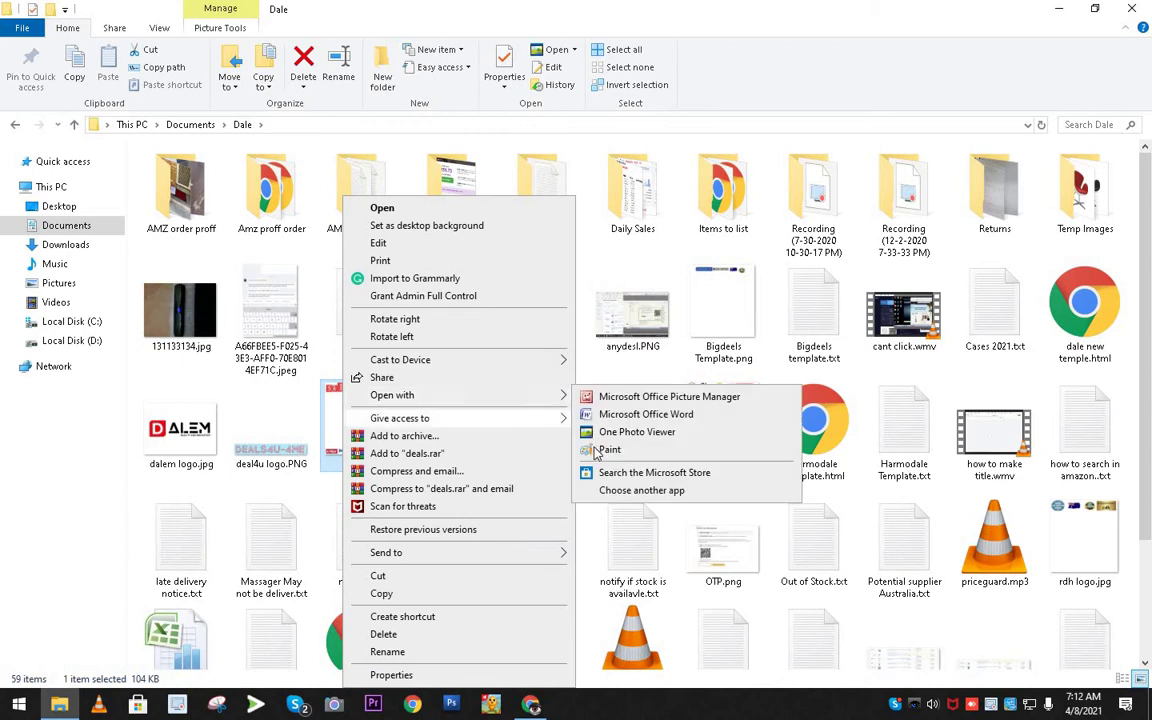
pyautogui.click(620, 452)
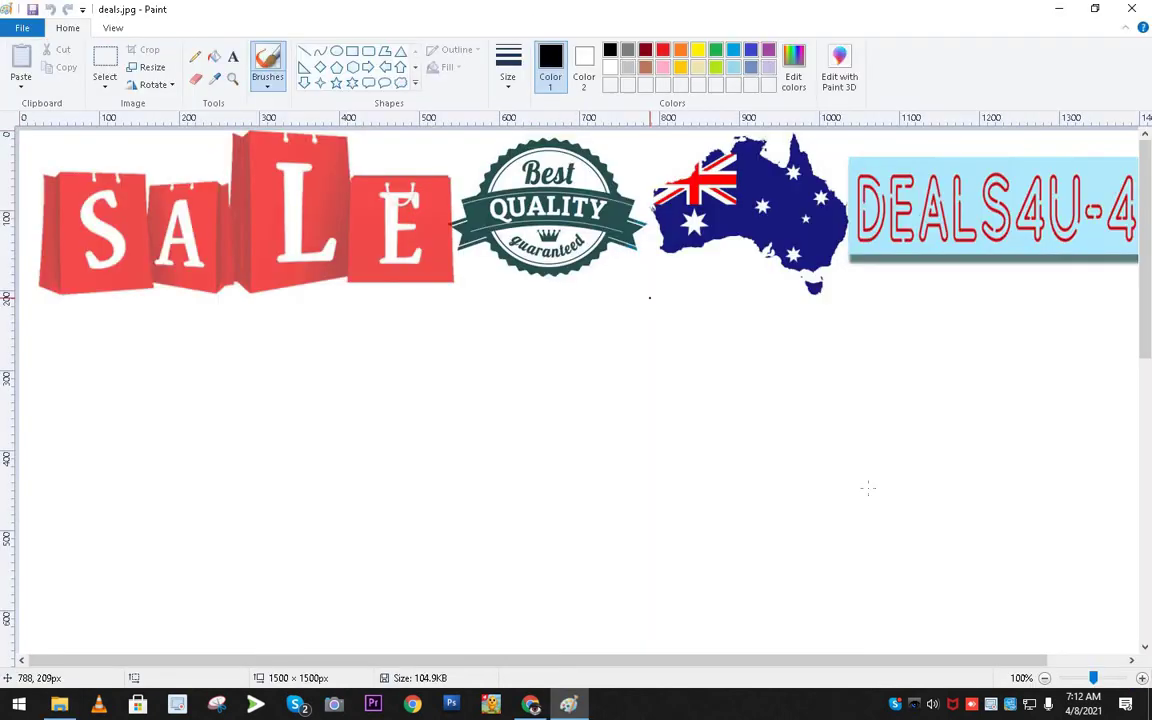
pyautogui.click(1044, 678)
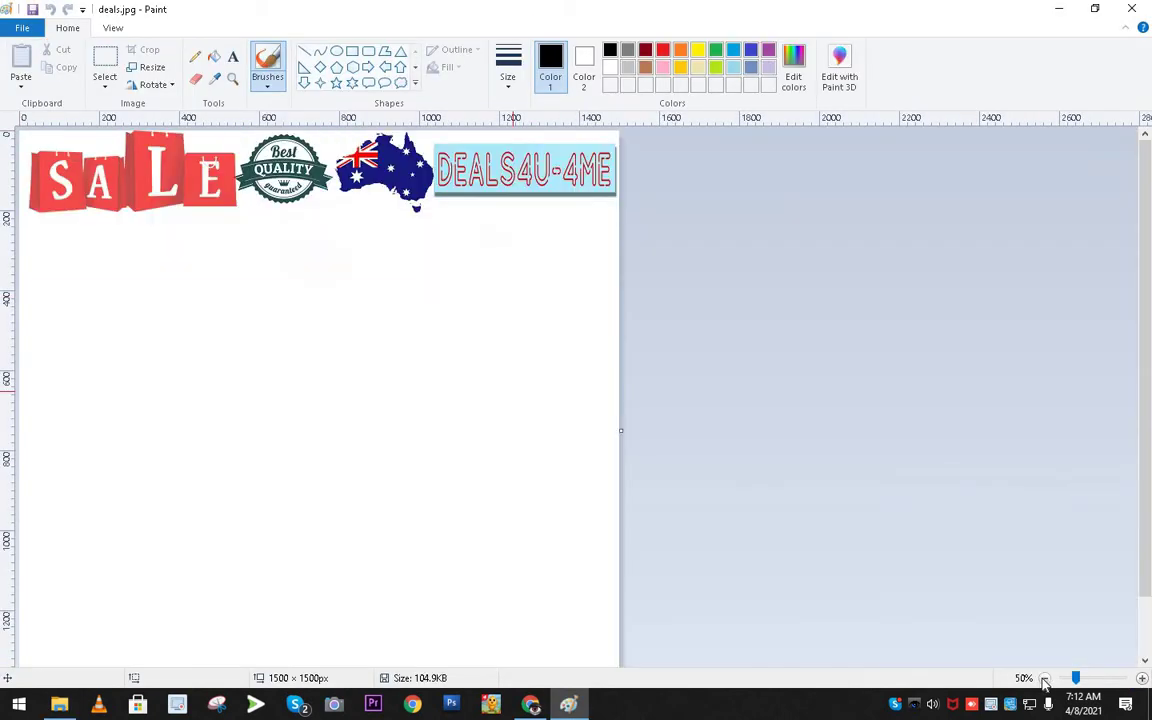
pyautogui.click(1044, 678)
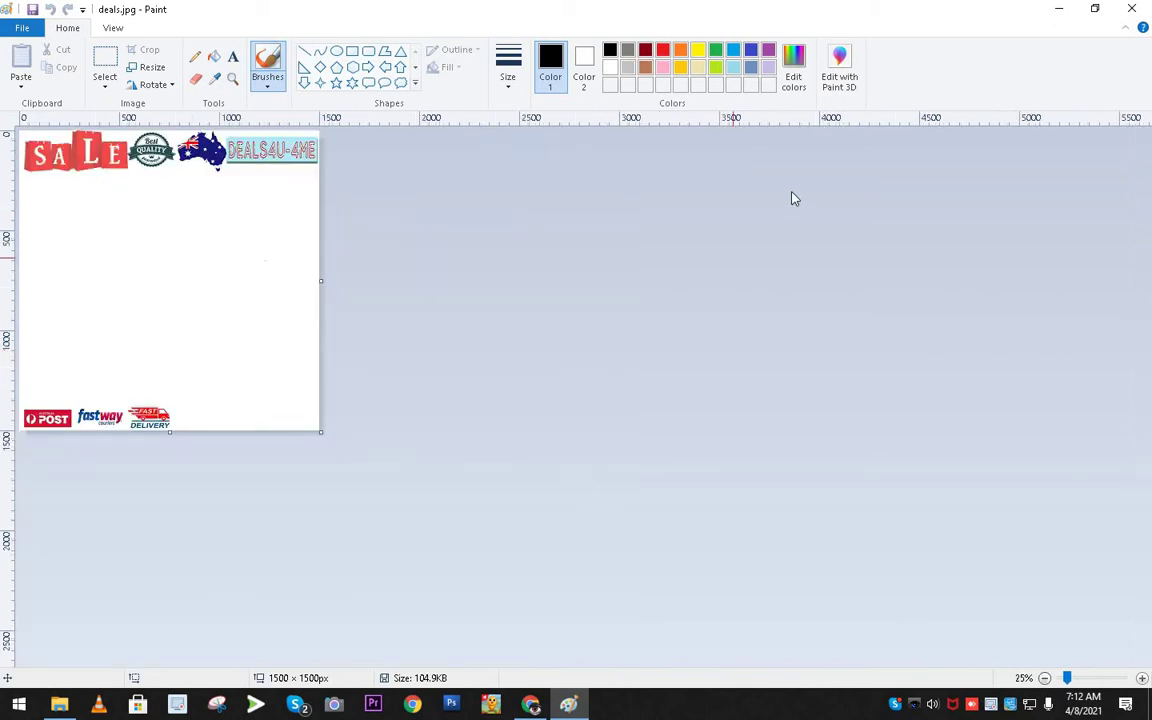
pyautogui.click(1095, 8)
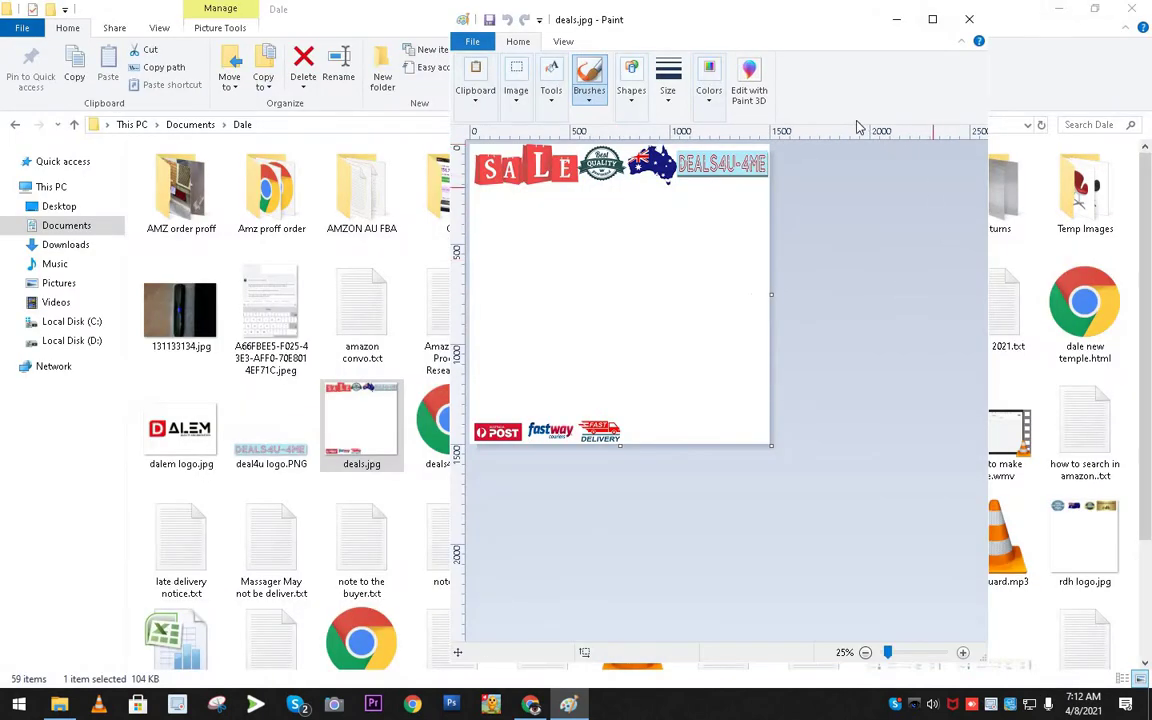
pyautogui.moveTo(791, 32); pyautogui.dragTo(934, 26)
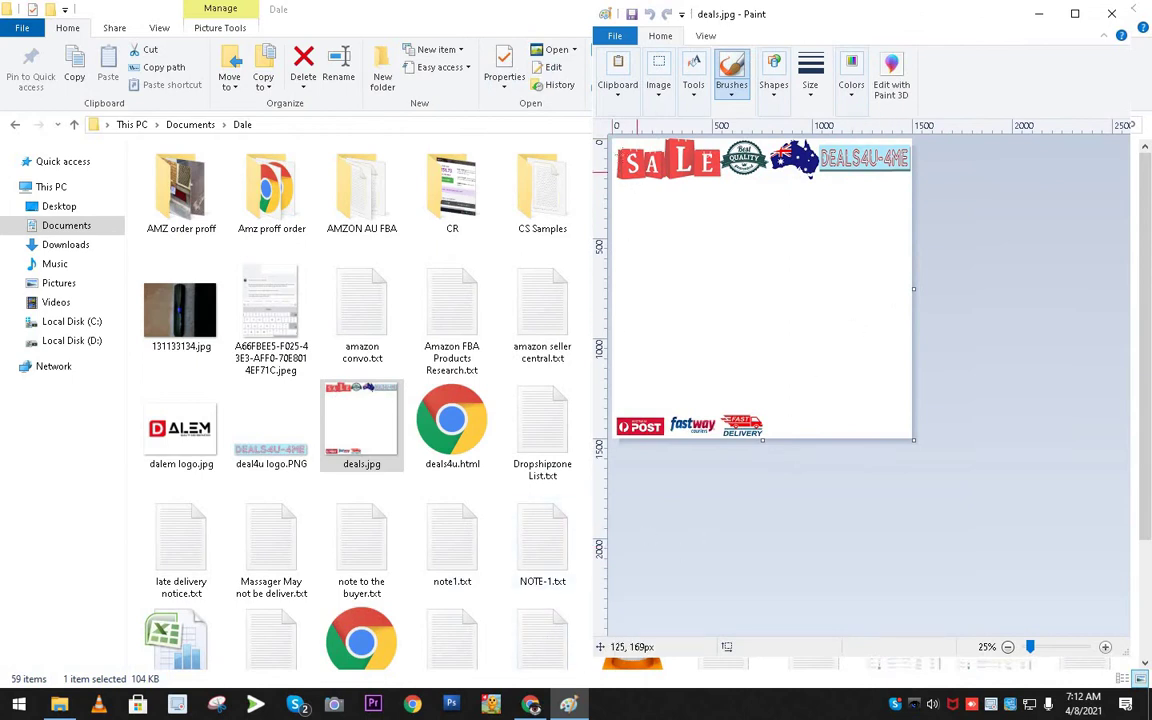
# Paste the photo FLR-0303-200x230-GR-03.jpg from Downloads into the template.
pyautogui.click(618, 85)
pyautogui.click(619, 170)
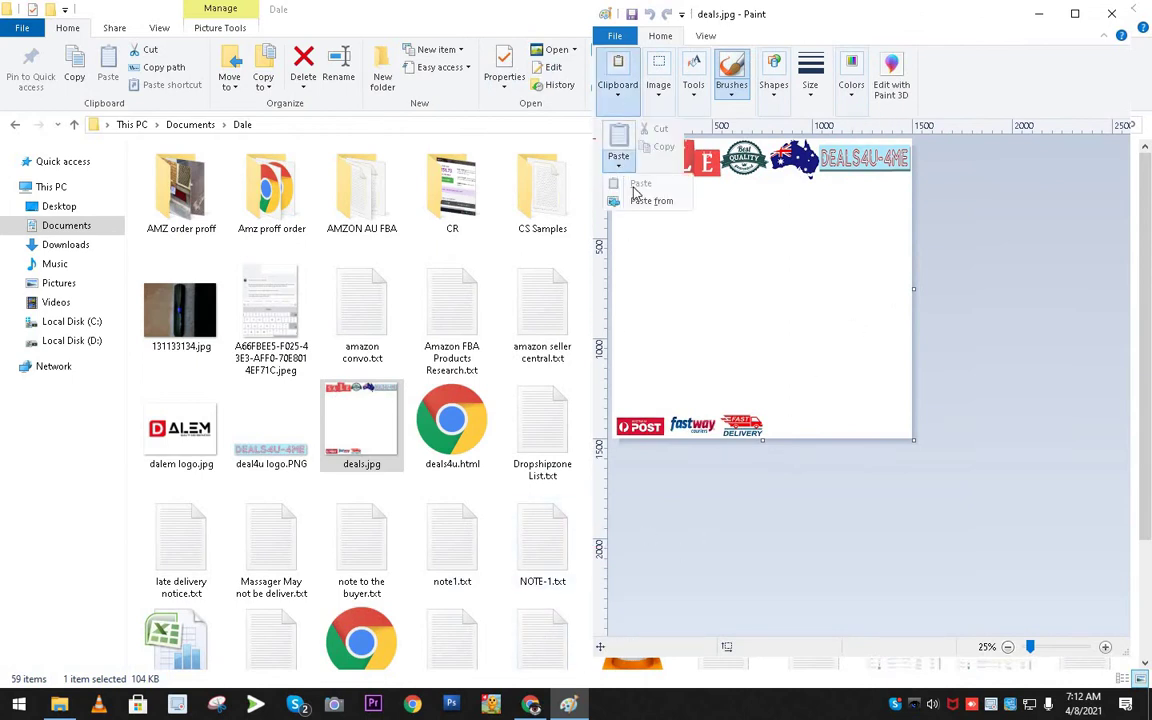
pyautogui.click(650, 199)
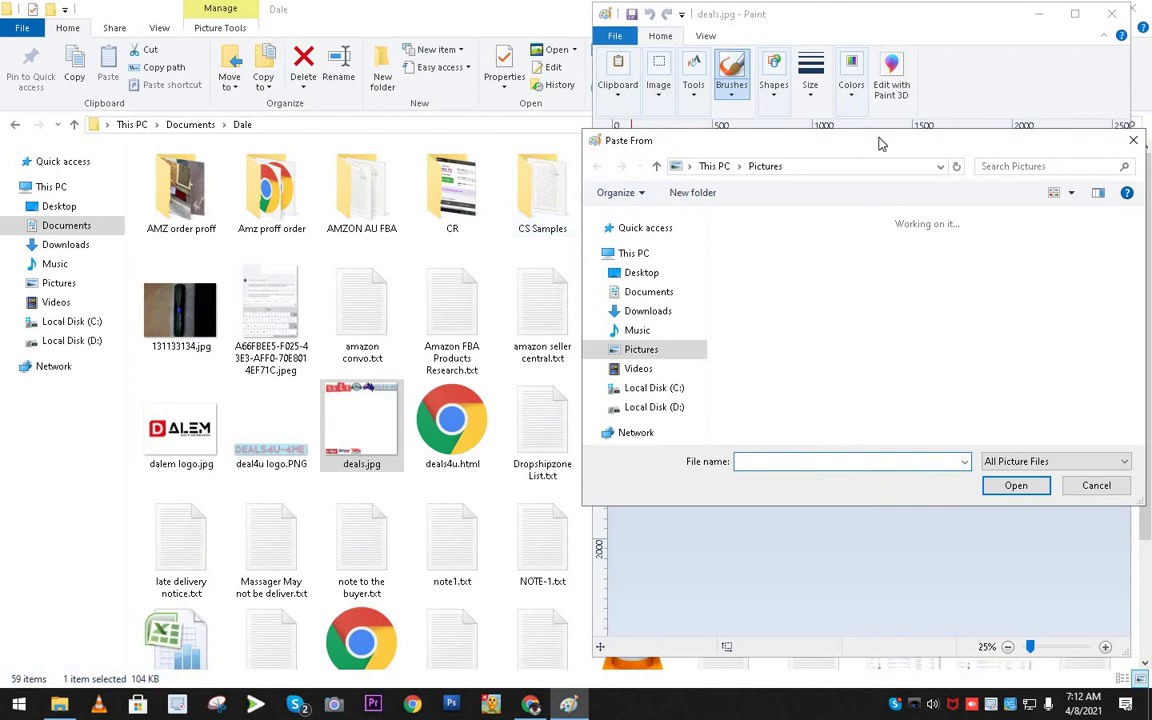
pyautogui.moveTo(877, 141)
pyautogui.mouseDown()
pyautogui.moveTo(338, 22)
pyautogui.moveTo(300, 25)
pyautogui.mouseUp()
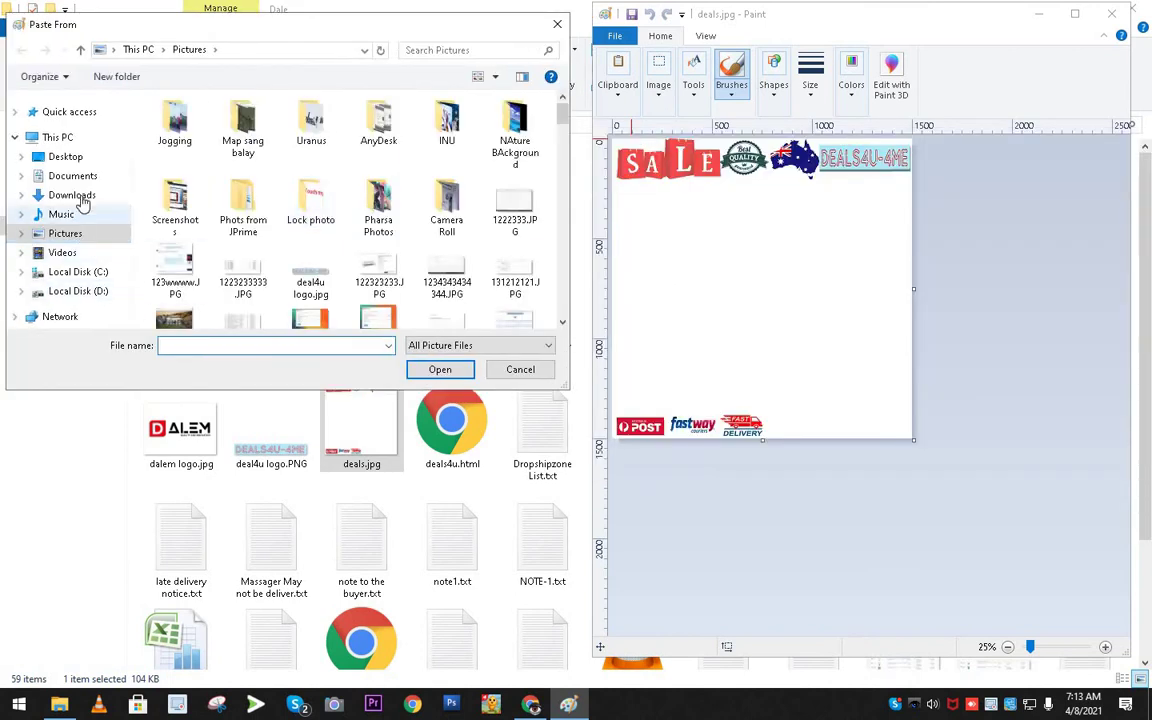
pyautogui.click(82, 199)
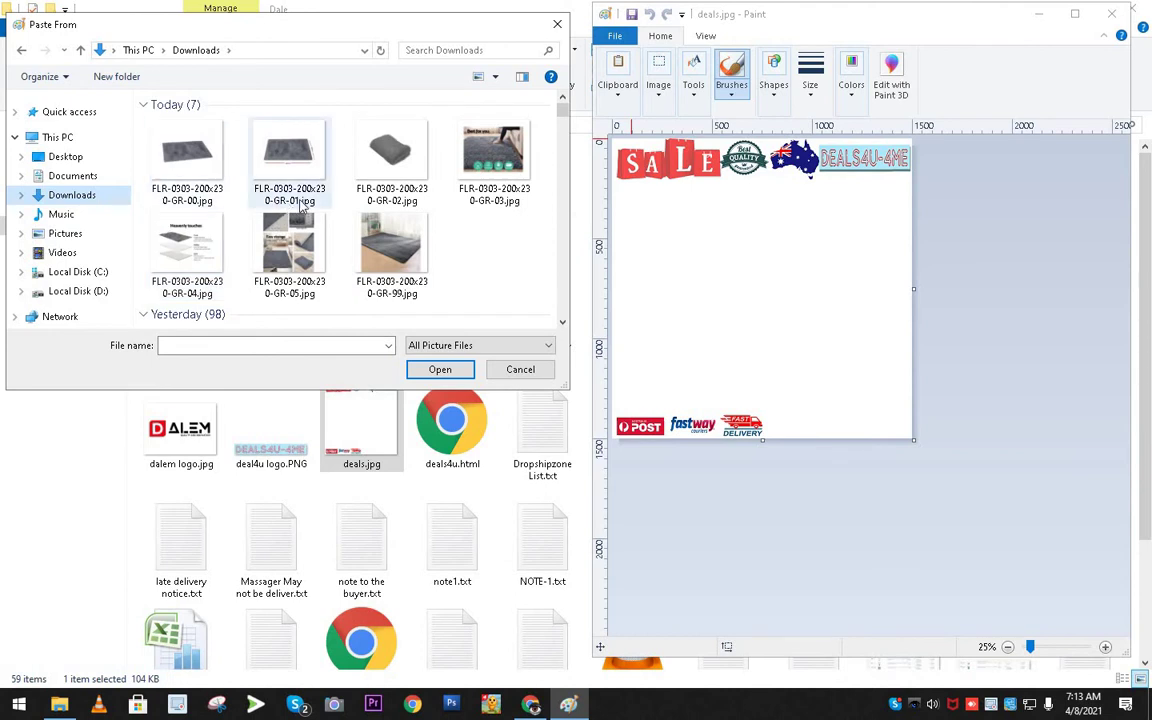
pyautogui.doubleClick(505, 160)
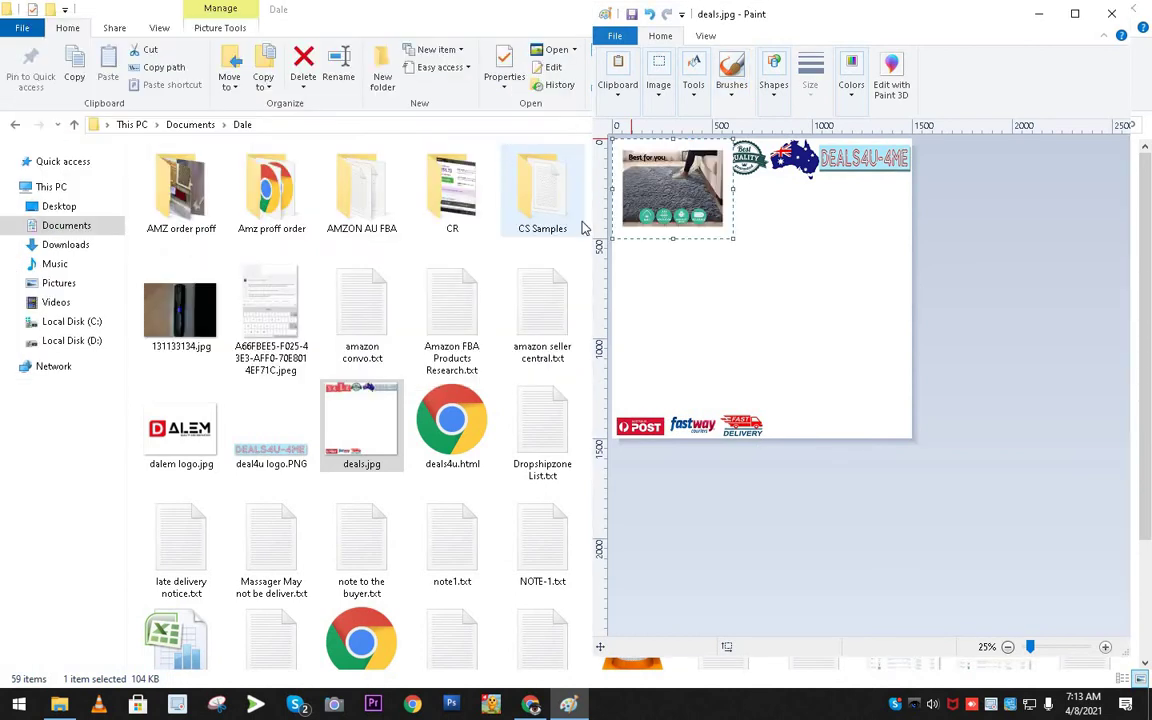
# Position the pasted rug photo between the header and footer logos and enlarge it to about 1404 × 1024 px.
pyautogui.moveTo(701, 187); pyautogui.dragTo(796, 296)
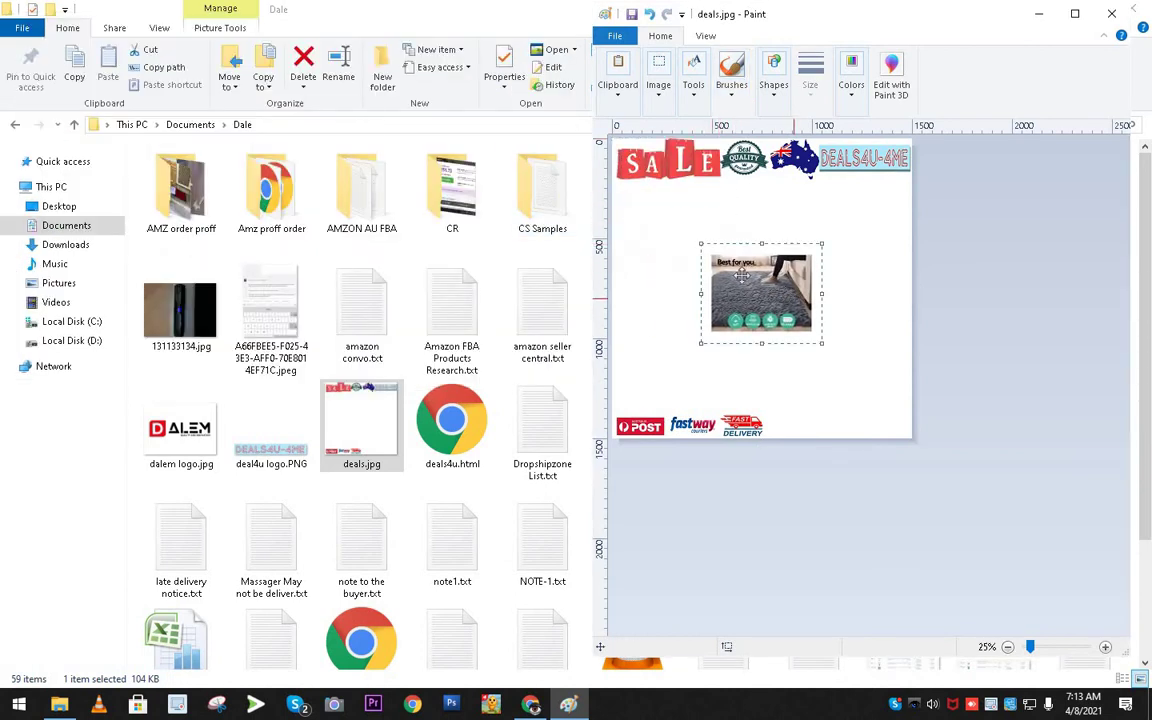
pyautogui.moveTo(703, 244); pyautogui.dragTo(626, 186)
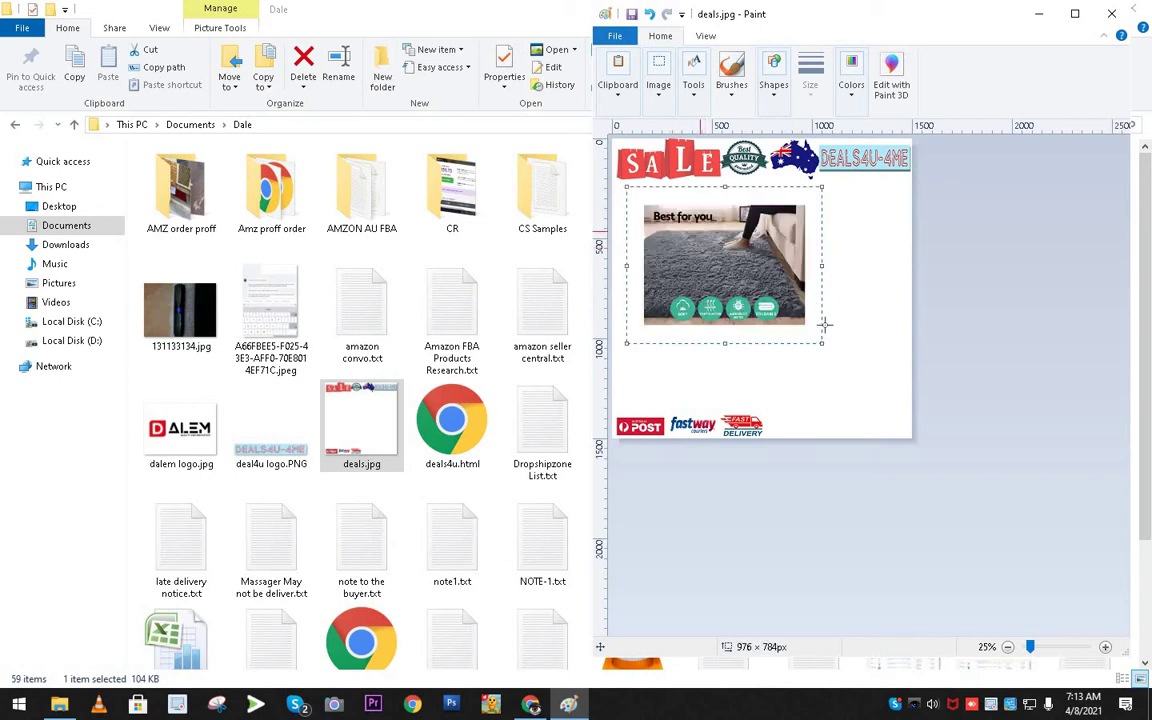
pyautogui.moveTo(845, 374); pyautogui.dragTo(901, 404)
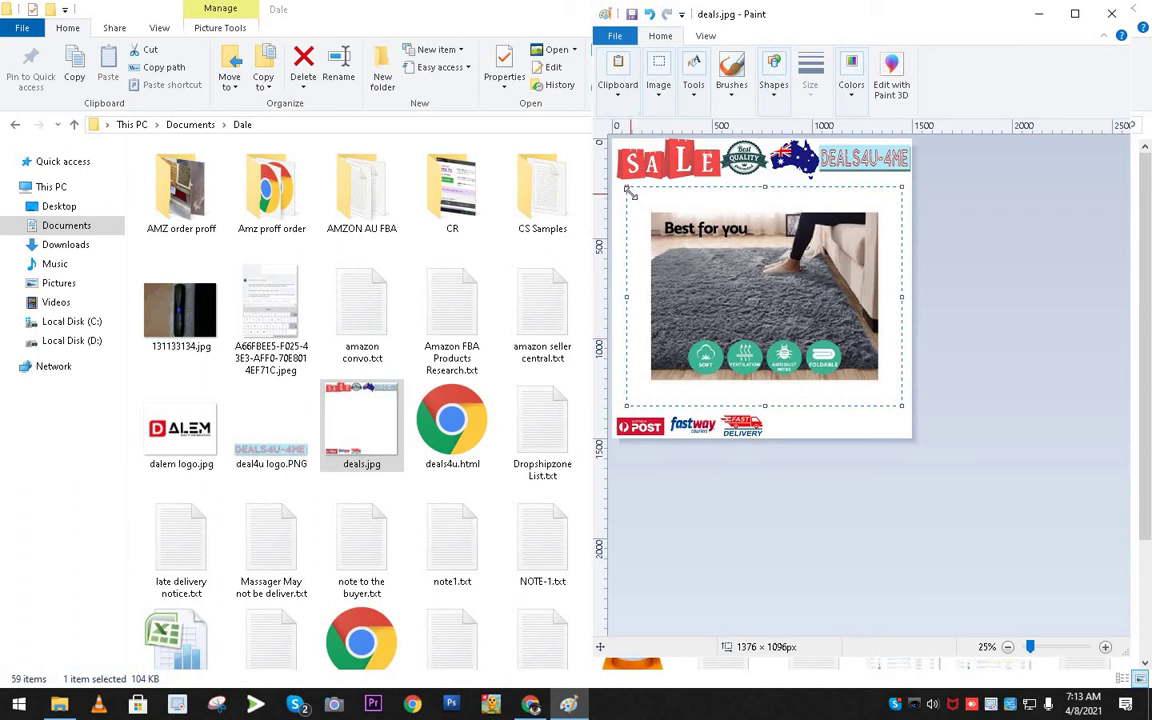
pyautogui.moveTo(630, 193); pyautogui.dragTo(627, 187)
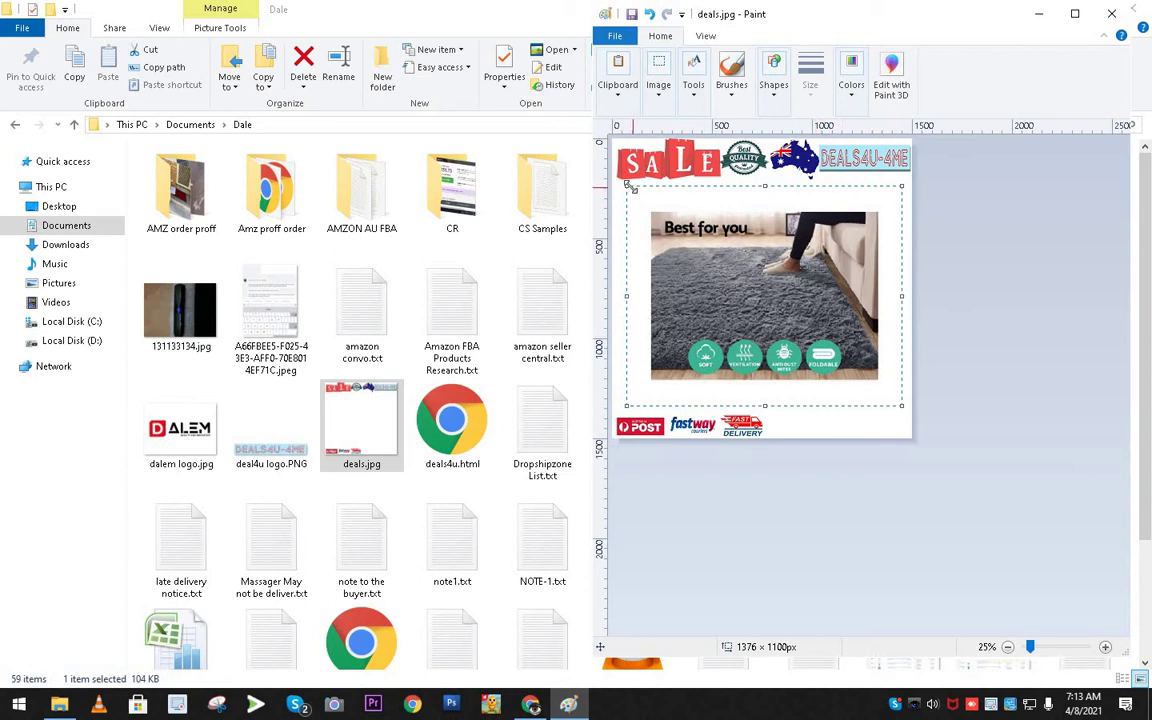
pyautogui.moveTo(628, 185); pyautogui.dragTo(605, 153)
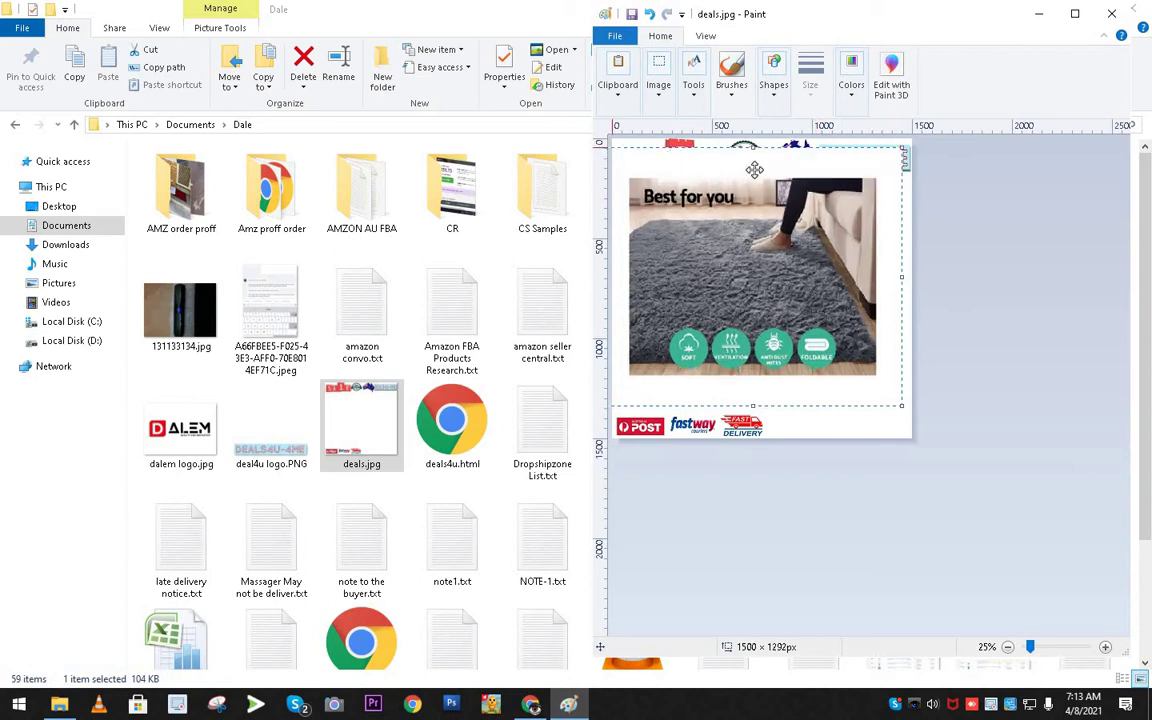
pyautogui.moveTo(902, 151); pyautogui.dragTo(887, 200)
pyautogui.moveTo(636, 213); pyautogui.dragTo(654, 212)
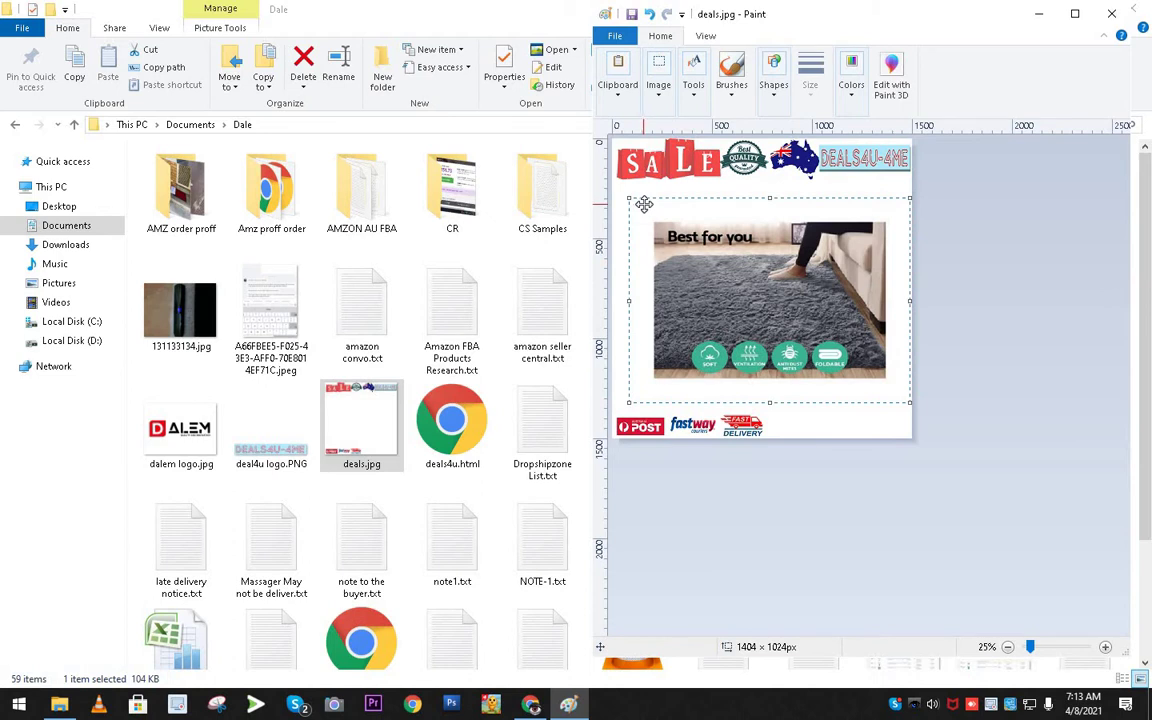
pyautogui.click(897, 424)
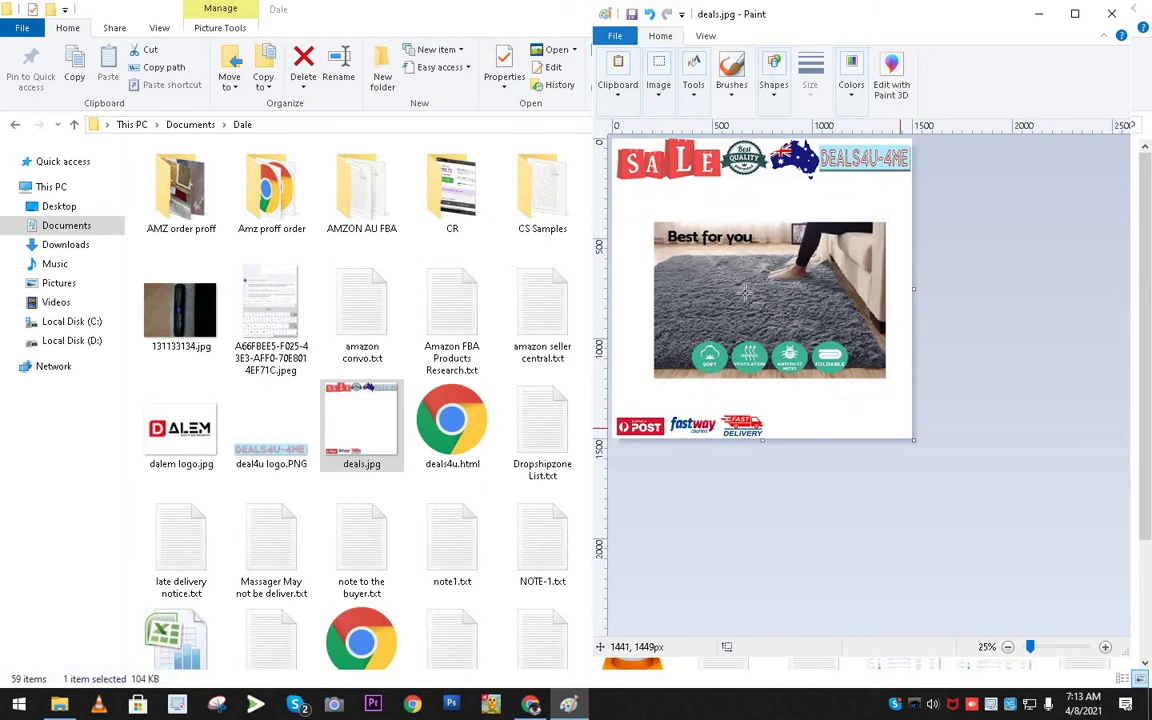
# Select the rug picture without its white margins and stretch it to about 1472 × 1160 px to fill the template's blank area.
pyautogui.click(662, 90)
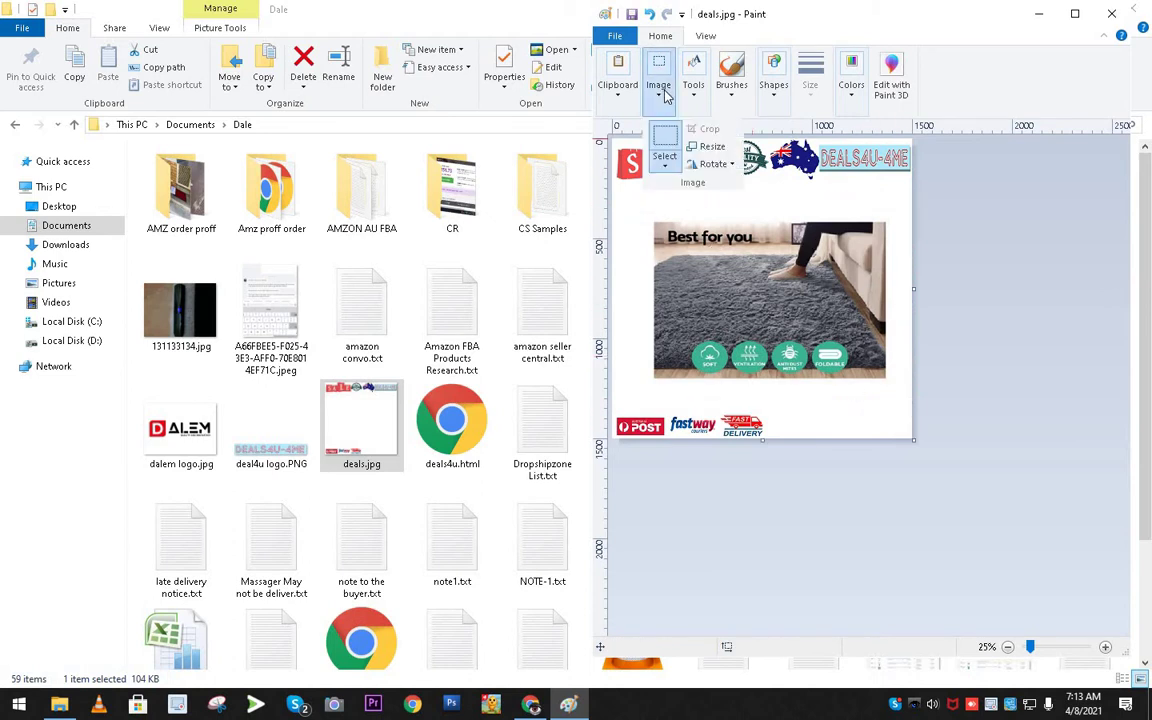
pyautogui.click(668, 141)
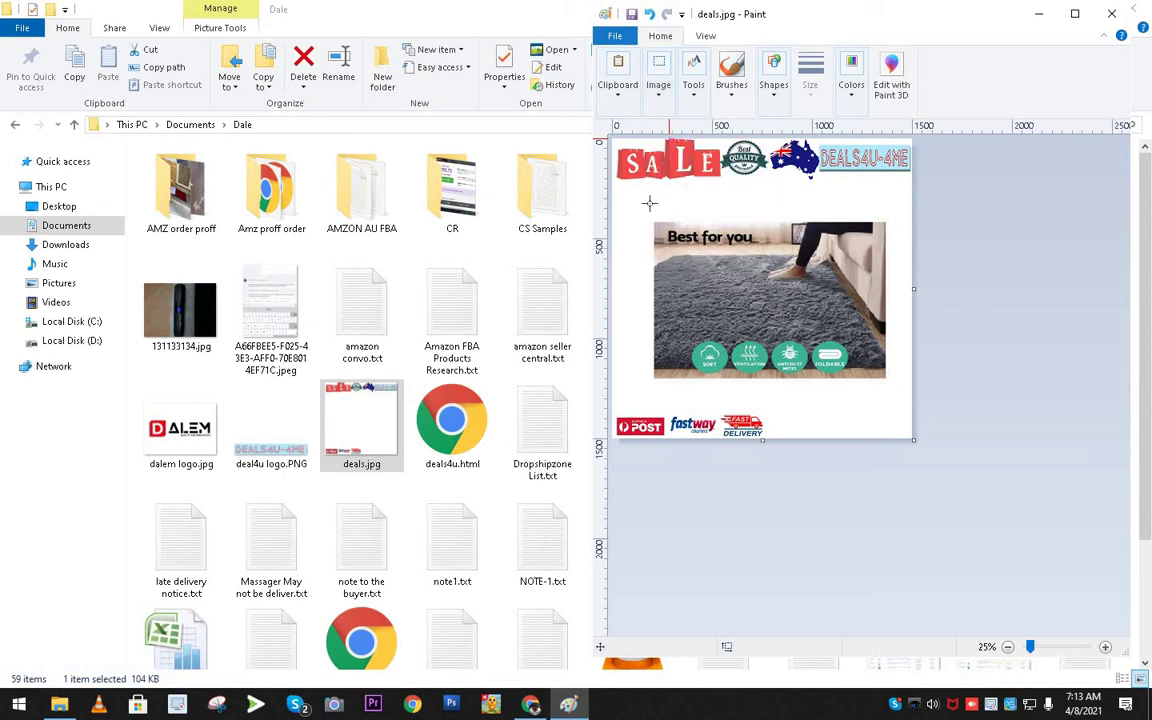
pyautogui.moveTo(652, 220)
pyautogui.mouseDown()
pyautogui.moveTo(702, 336)
pyautogui.moveTo(760, 392)
pyautogui.moveTo(888, 379)
pyautogui.mouseUp()
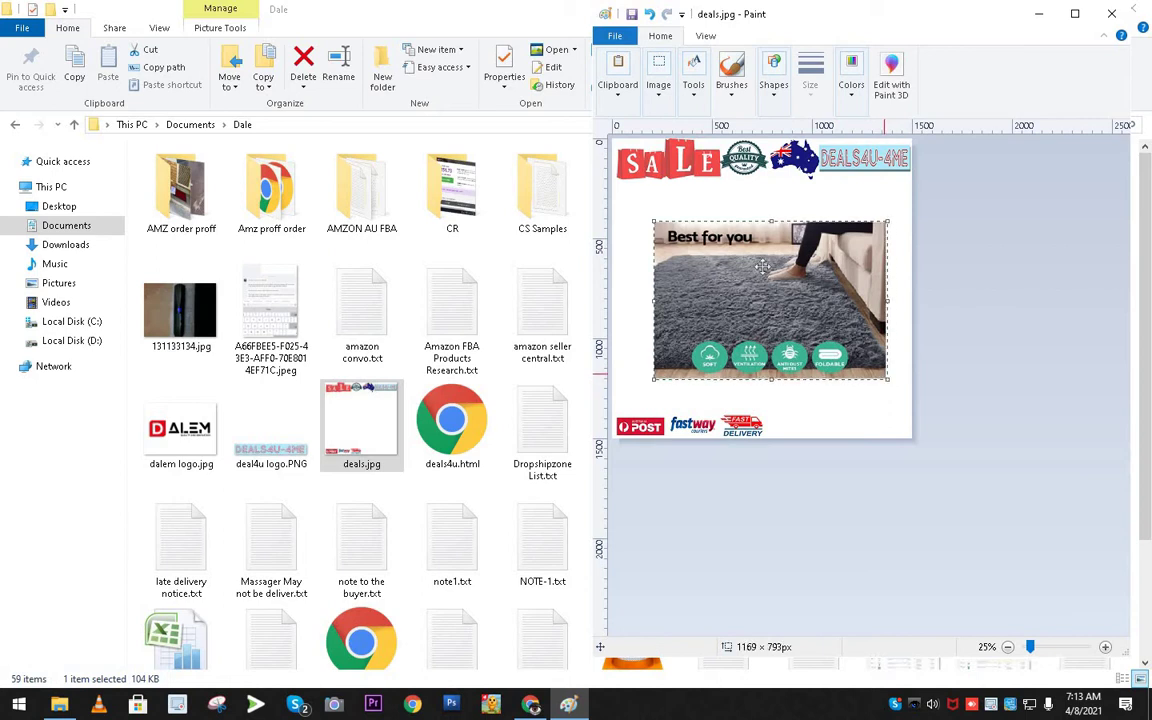
pyautogui.moveTo(649, 213); pyautogui.dragTo(615, 182)
pyautogui.moveTo(888, 380); pyautogui.dragTo(910, 412)
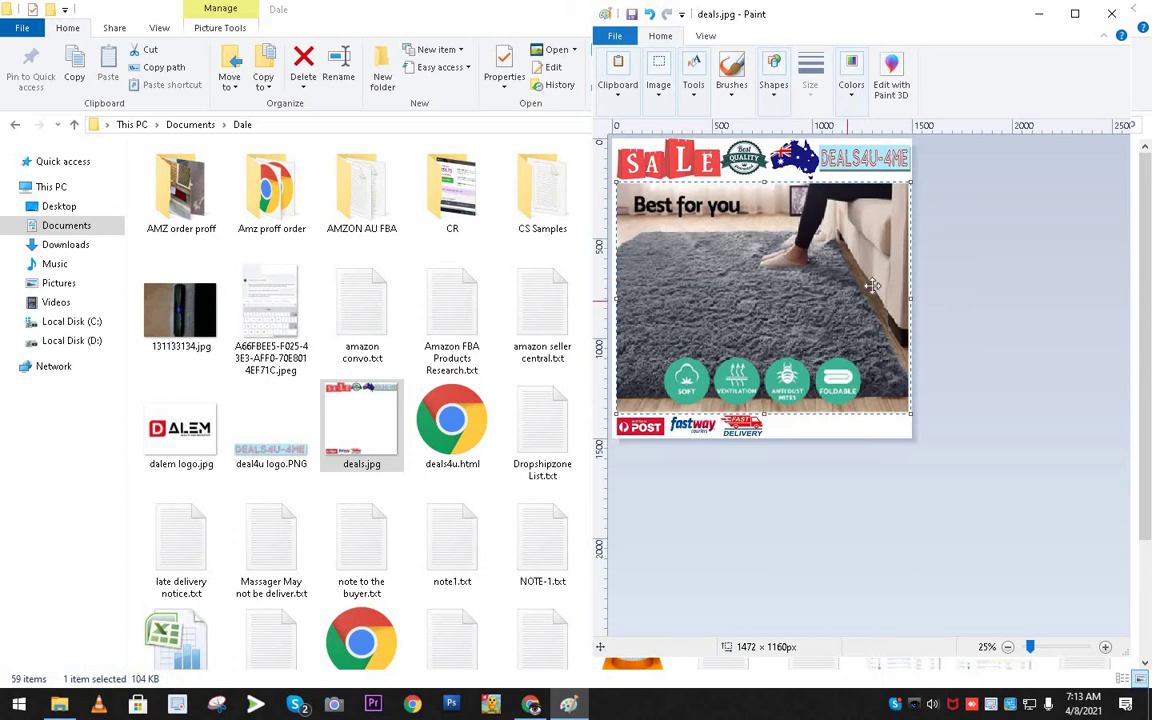
pyautogui.click(843, 432)
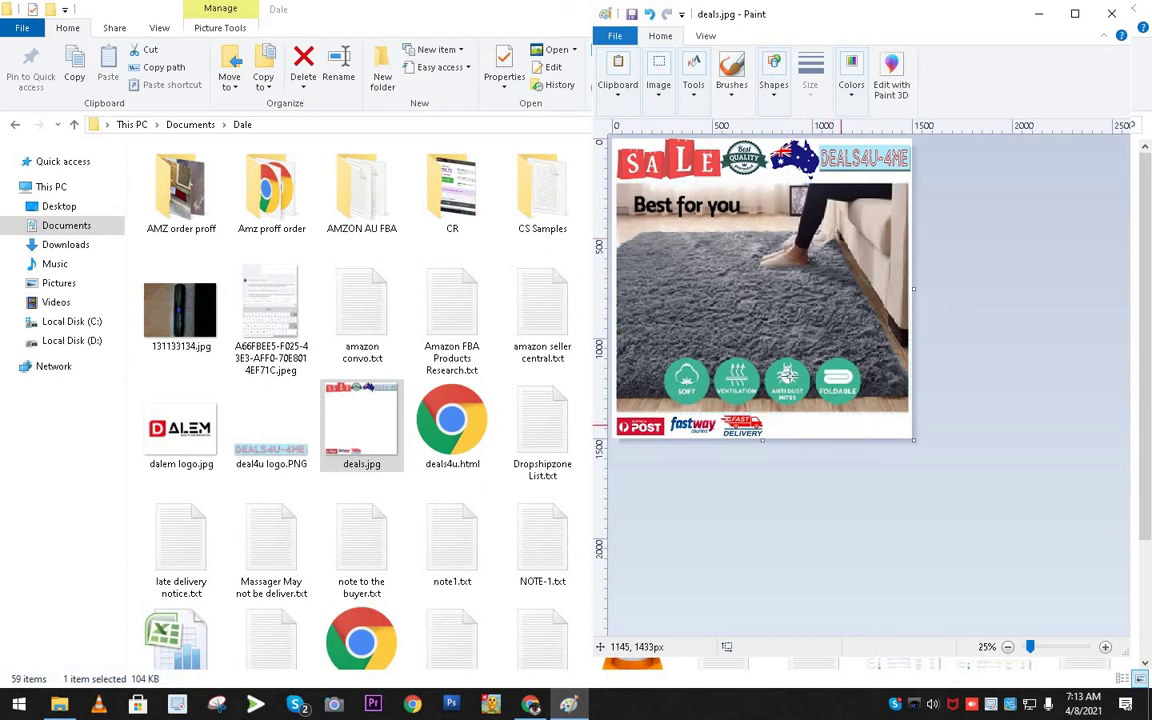
# Save the composed picture as a JPEG named 1234444 in Downloads.
pyautogui.click(615, 36)
pyautogui.click(640, 168)
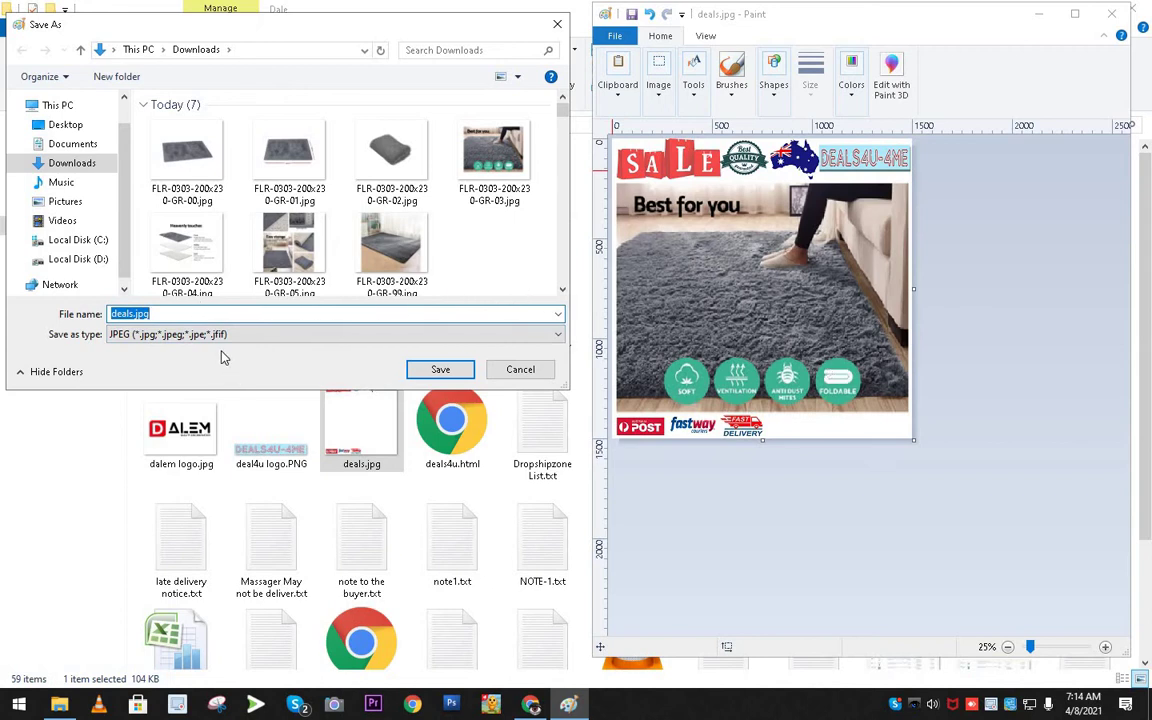
pyautogui.write('1234444')
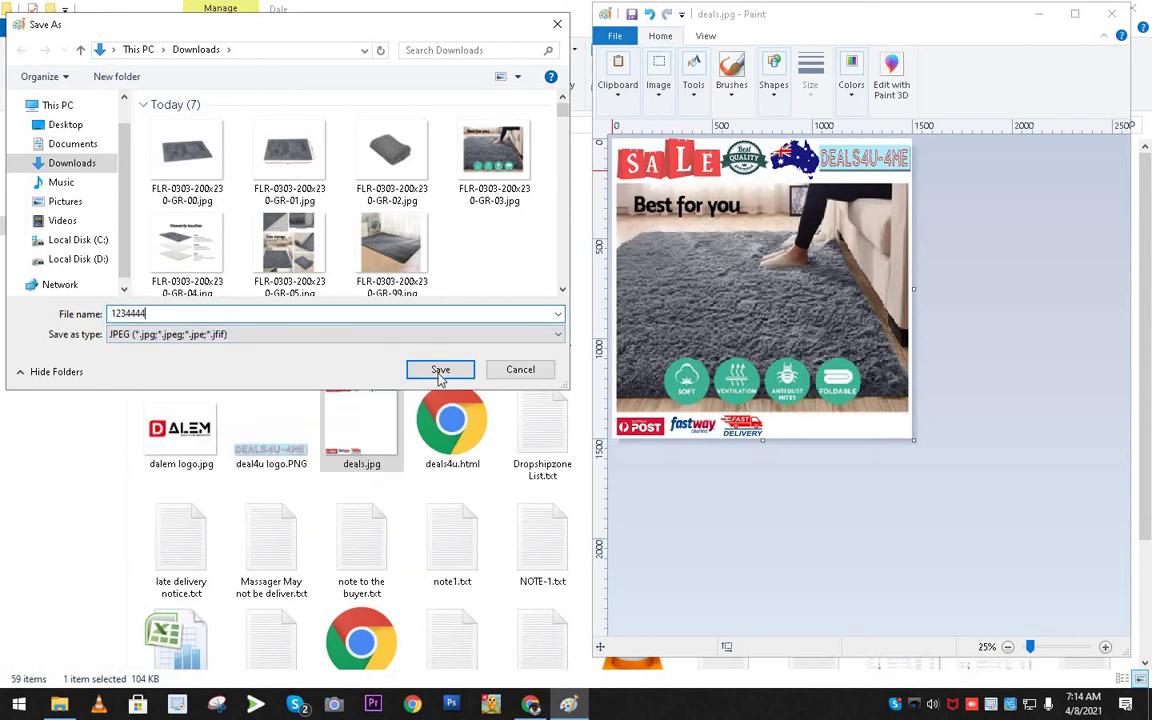
pyautogui.click(440, 376)
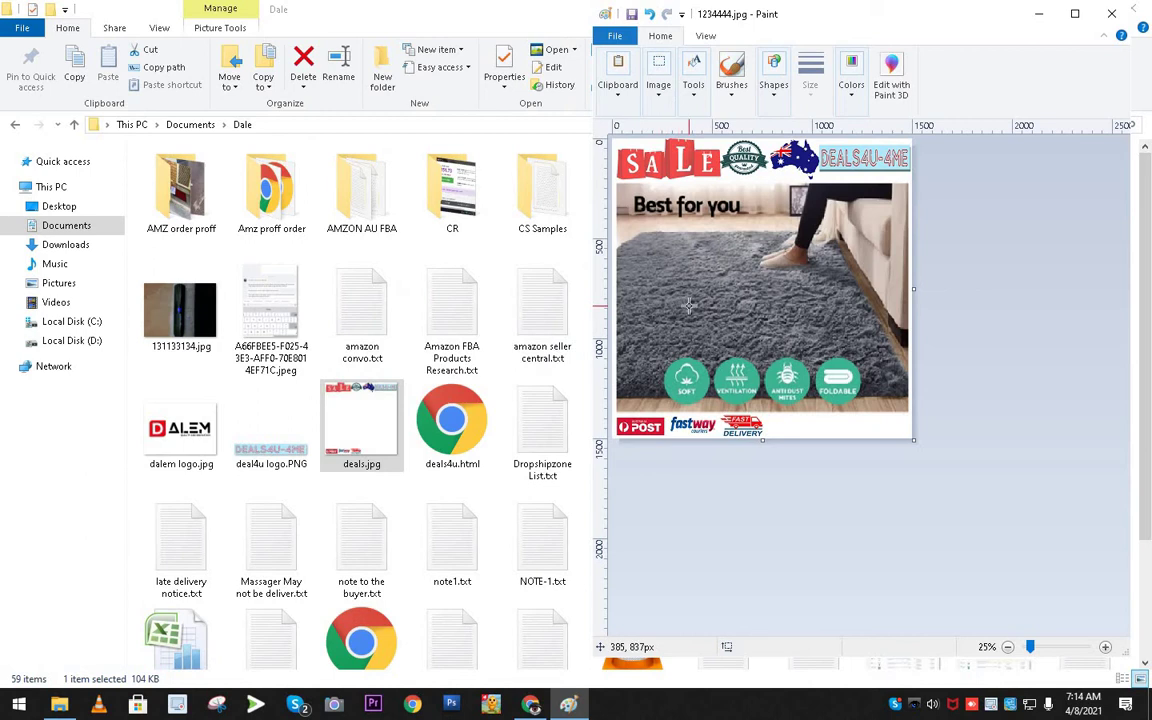
# Select the rug picture with a rectangular selection of about 1475 × 1133 px and delete it from the template.
pyautogui.moveTo(615, 180)
pyautogui.mouseDown()
pyautogui.moveTo(640, 182)
pyautogui.moveTo(626, 186)
pyautogui.mouseUp()
pyautogui.moveTo(613, 184); pyautogui.dragTo(736, 330)
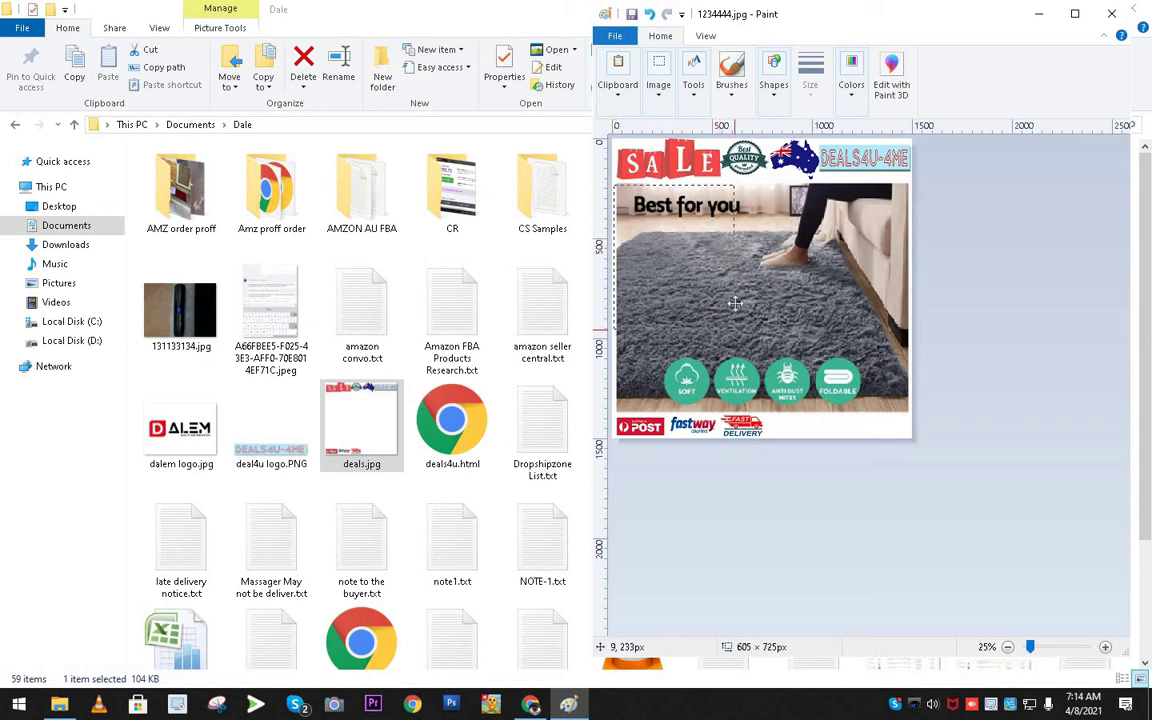
pyautogui.click(659, 80)
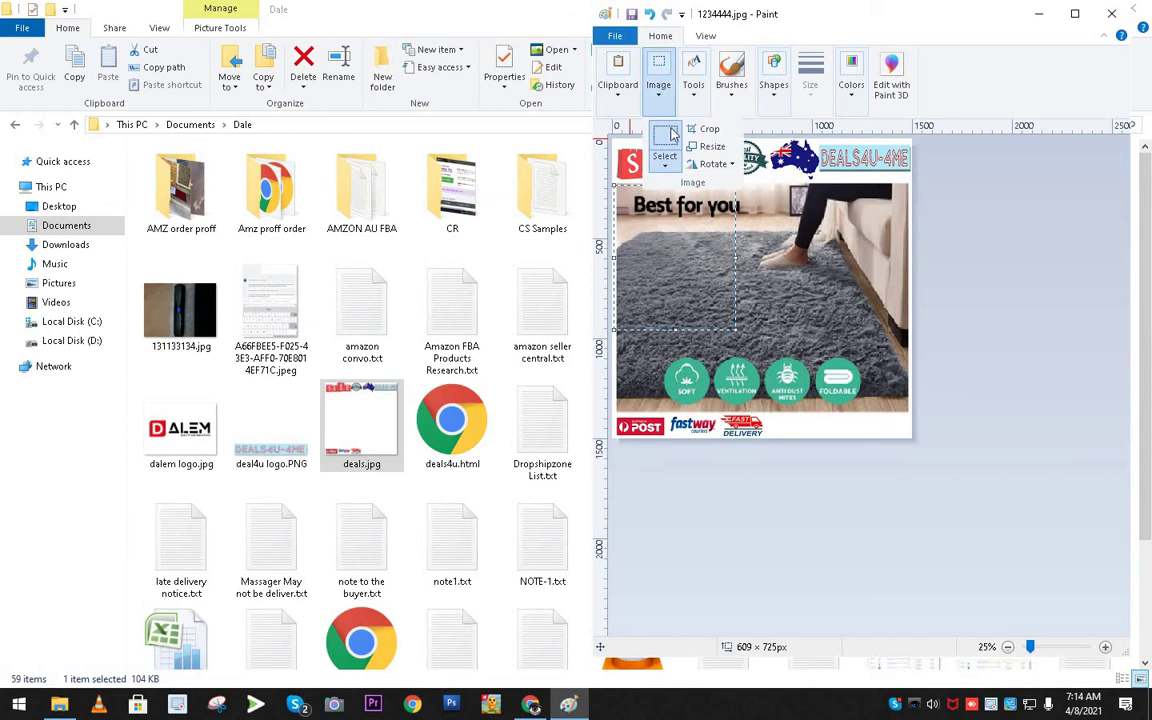
pyautogui.click(666, 166)
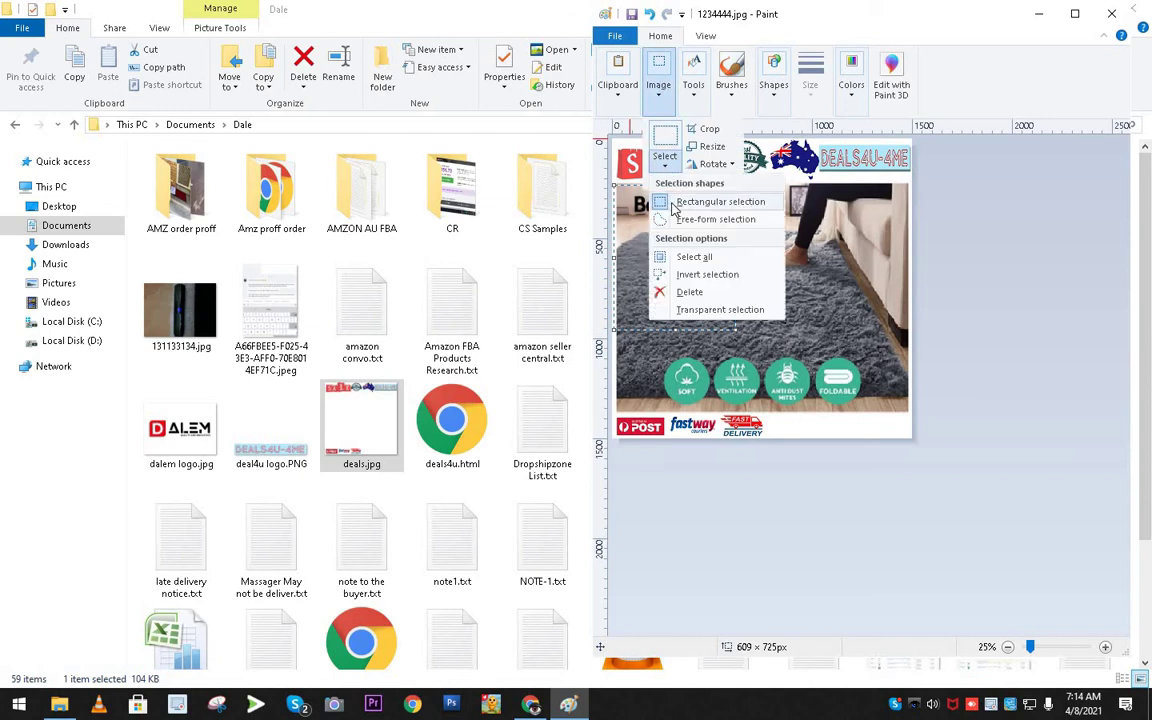
pyautogui.click(676, 203)
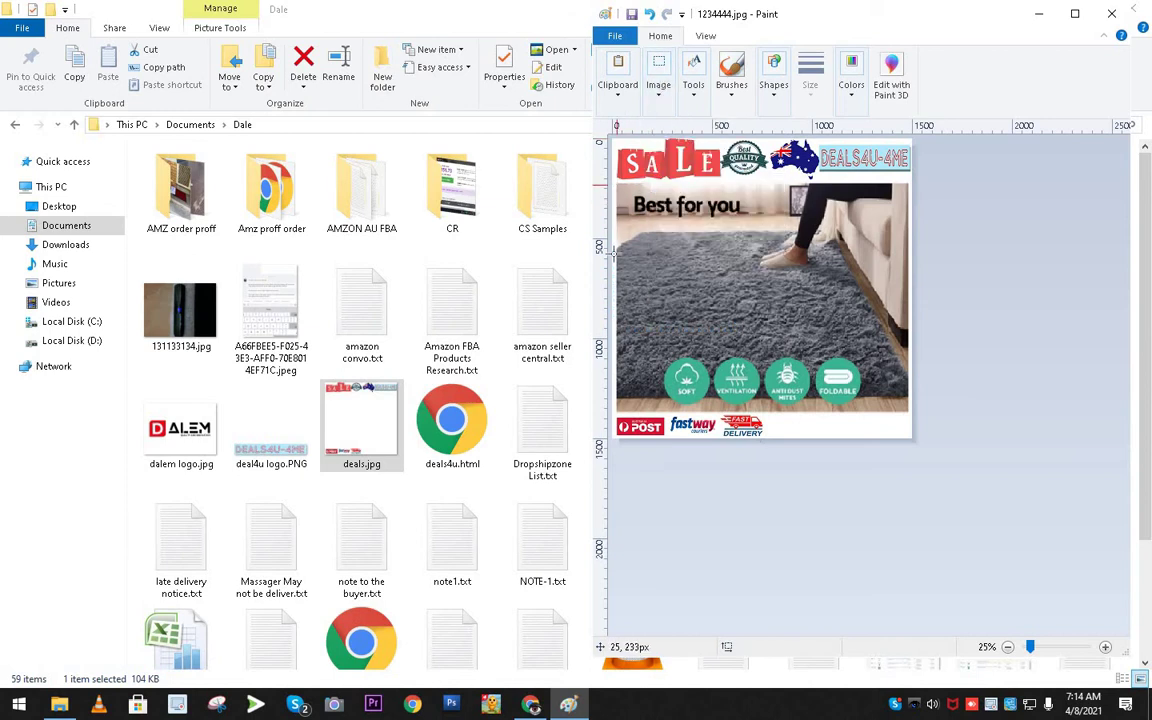
pyautogui.moveTo(622, 192)
pyautogui.mouseDown()
pyautogui.moveTo(832, 372)
pyautogui.moveTo(899, 413)
pyautogui.moveTo(919, 411)
pyautogui.mouseUp()
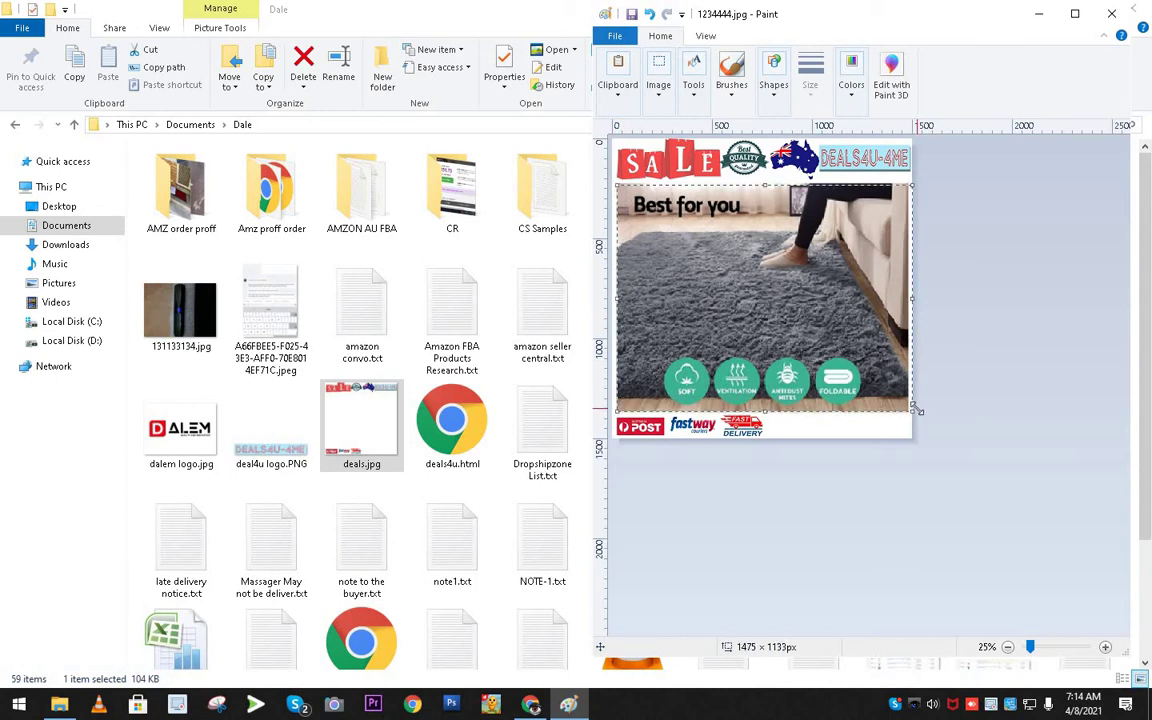
pyautogui.press('Delete')
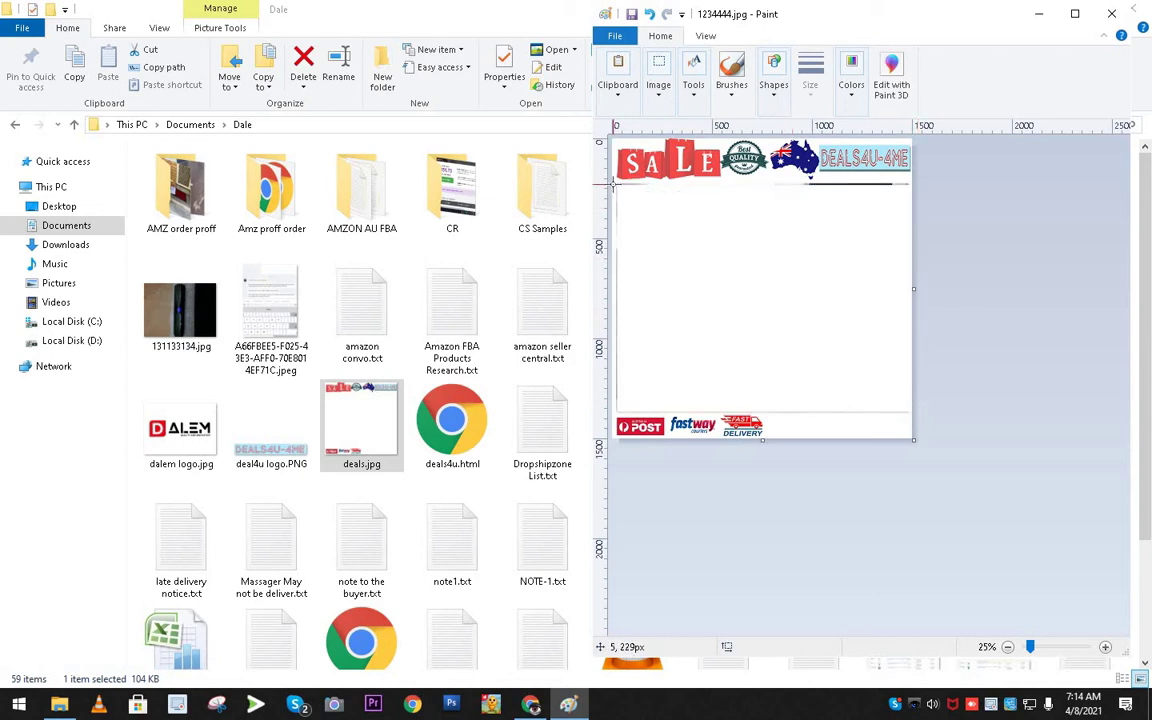
# Erase the leftover photo edges along the left side, below the header logos and above the courier logos.
pyautogui.moveTo(619, 362)
pyautogui.mouseDown()
pyautogui.moveTo(616, 412)
pyautogui.moveTo(645, 412)
pyautogui.mouseUp()
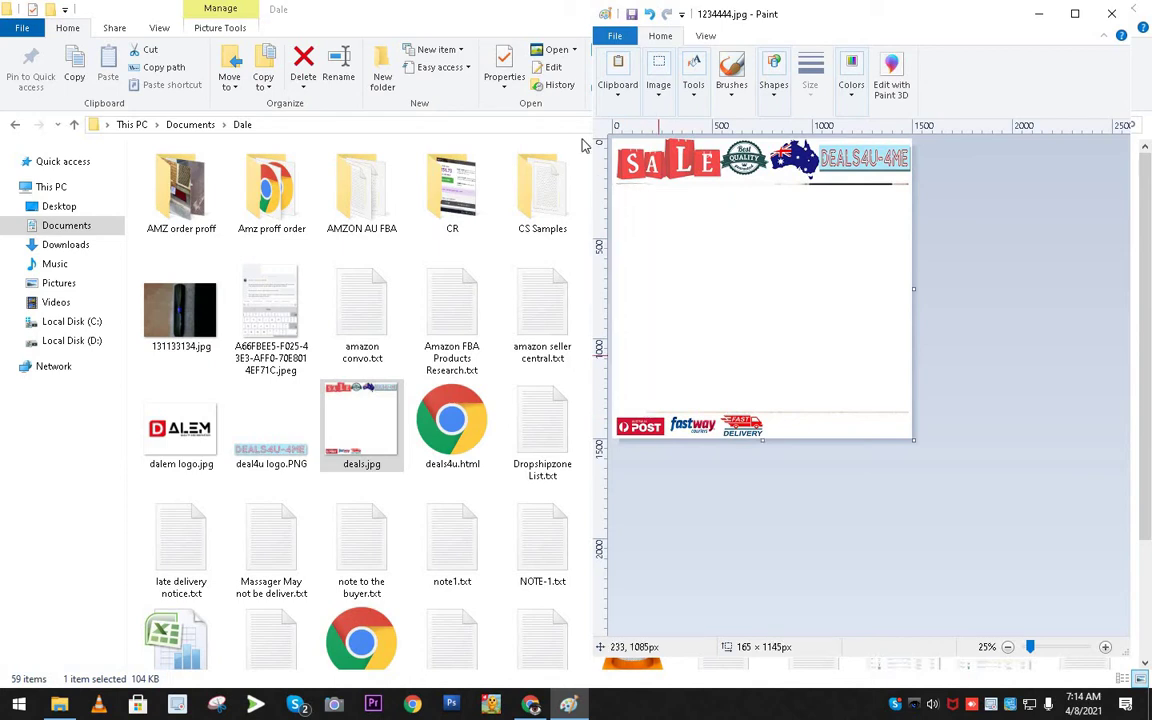
pyautogui.moveTo(618, 182); pyautogui.dragTo(953, 259)
pyautogui.press('Delete')
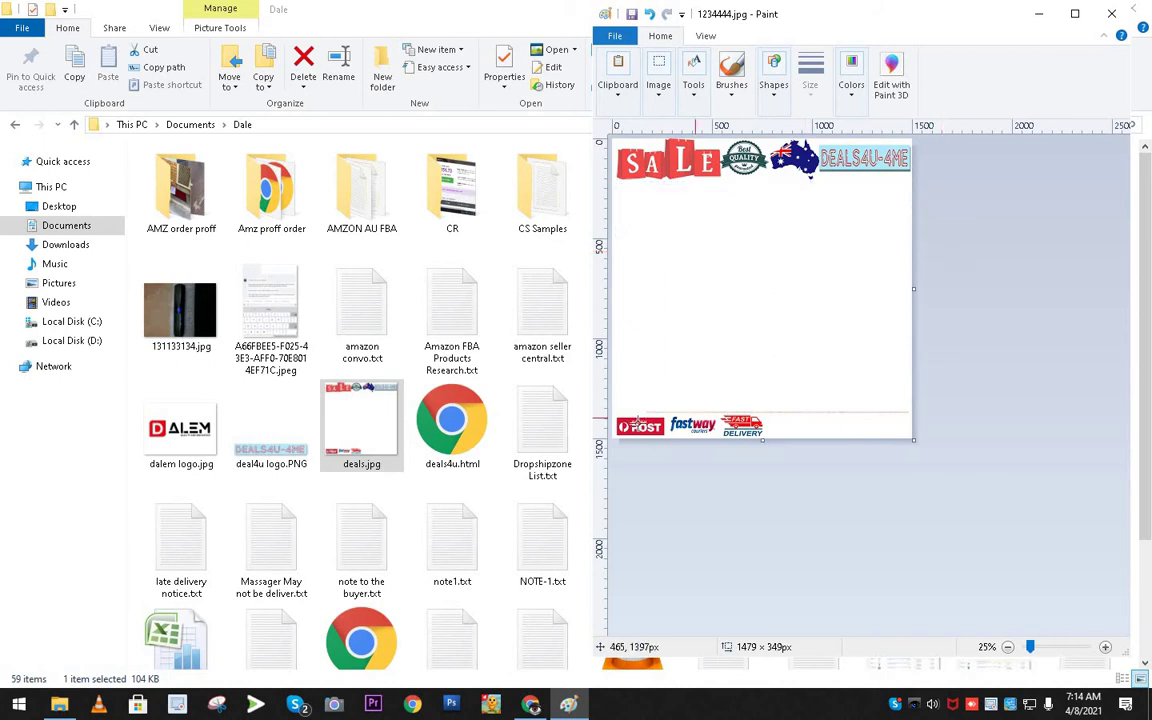
pyautogui.moveTo(618, 393); pyautogui.dragTo(933, 422)
pyautogui.click(769, 386)
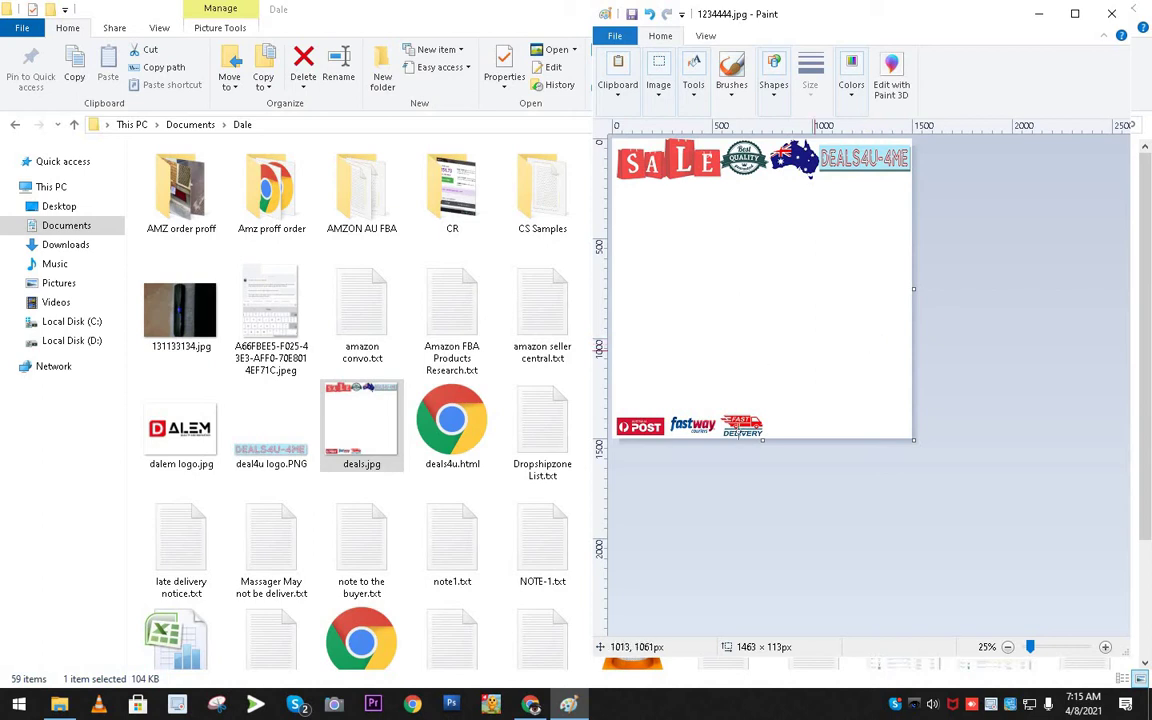
# Switch to the eBay listing in Chrome, upload 1234444.jpg from Downloads and move it first as the main photo.
pyautogui.click(531, 706)
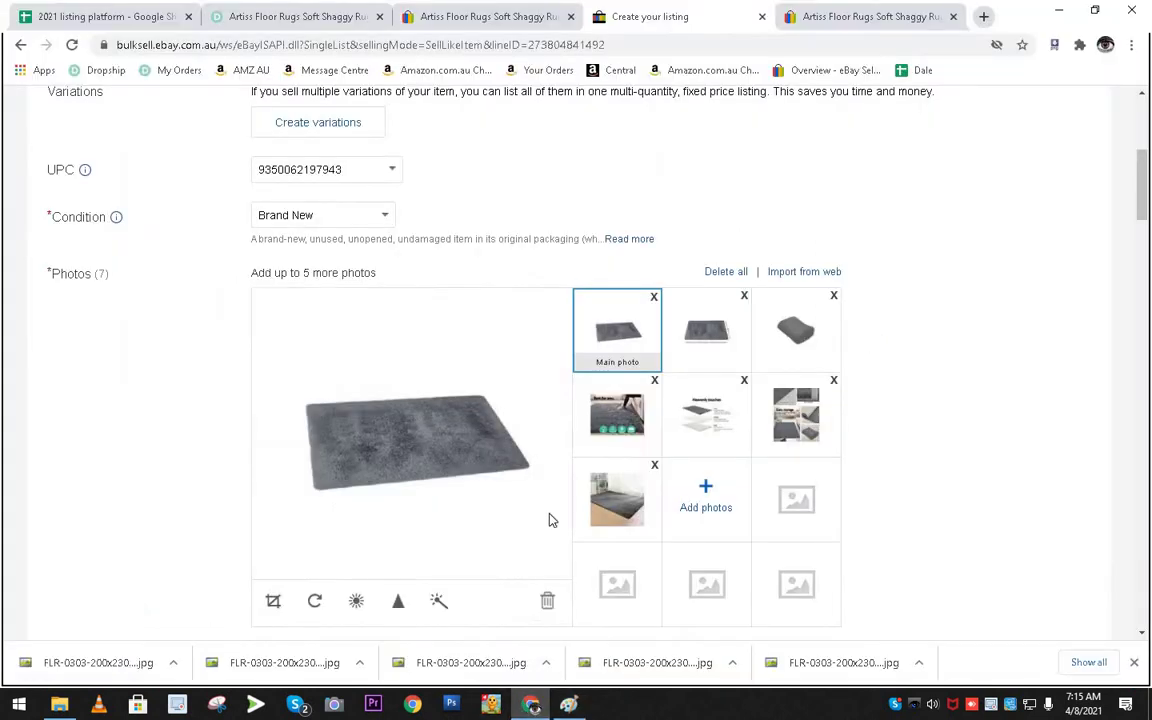
pyautogui.click(722, 500)
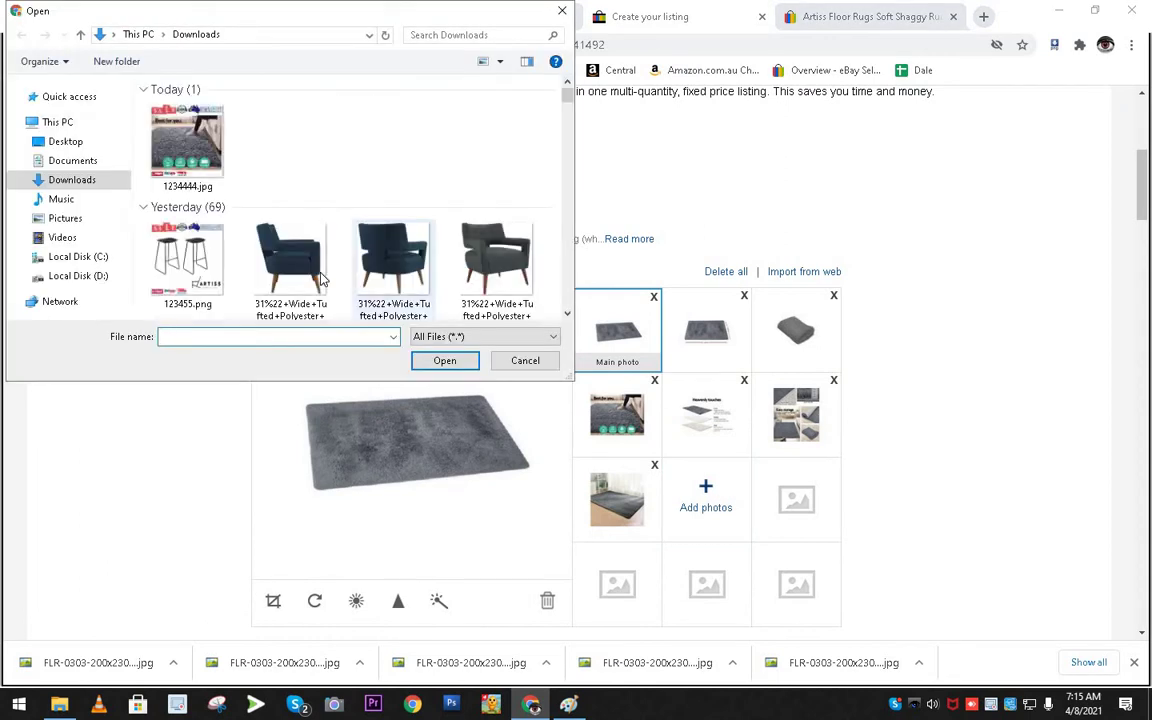
pyautogui.click(187, 148)
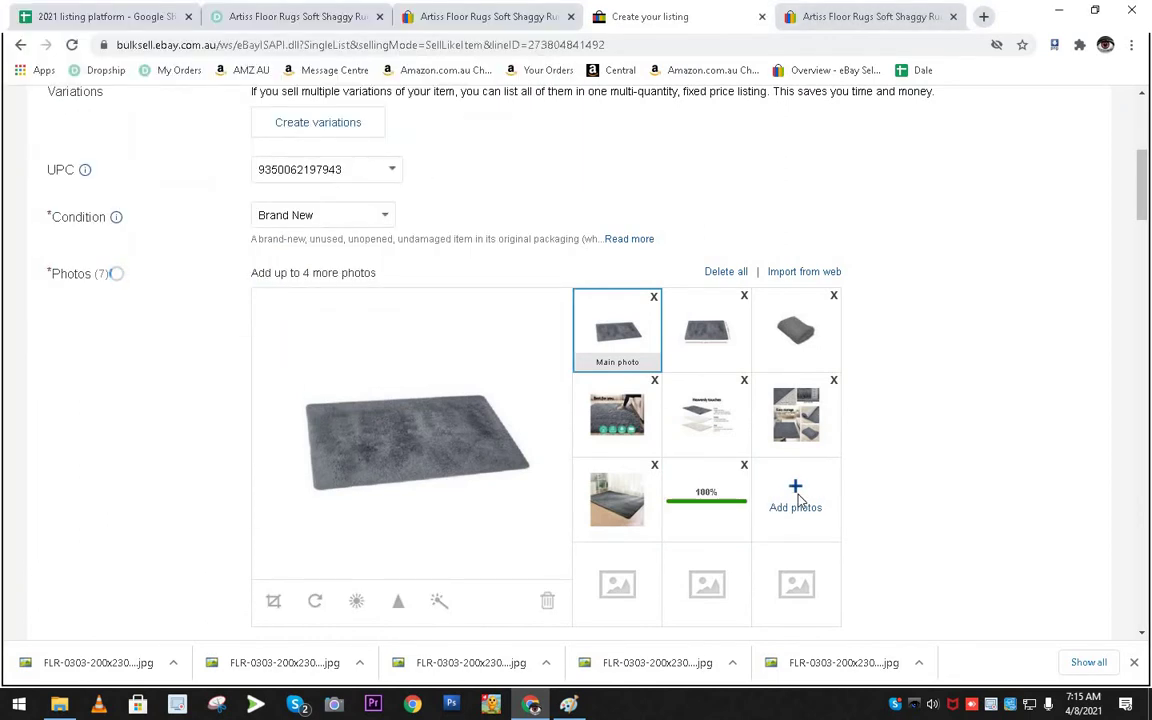
pyautogui.click(706, 495)
pyautogui.moveTo(706, 495); pyautogui.dragTo(615, 328)
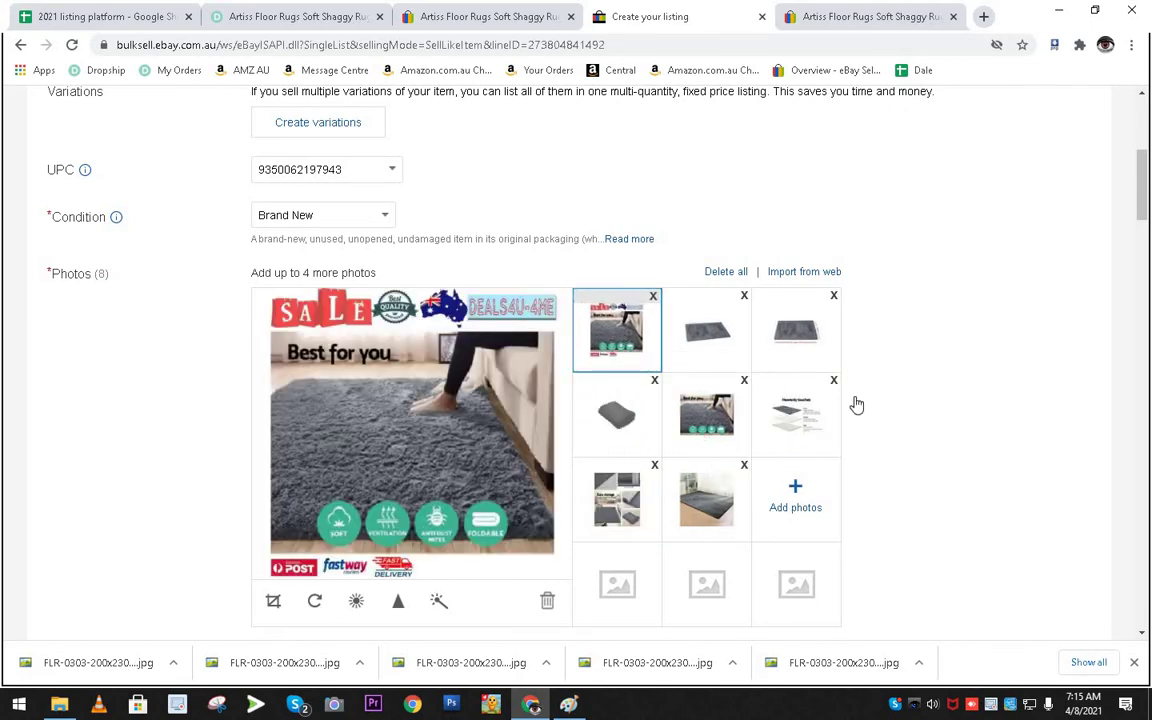
# Accept the suggested item specifics for the listing, setting the type to Area Rug.
pyautogui.scroll(3, 975, 441)
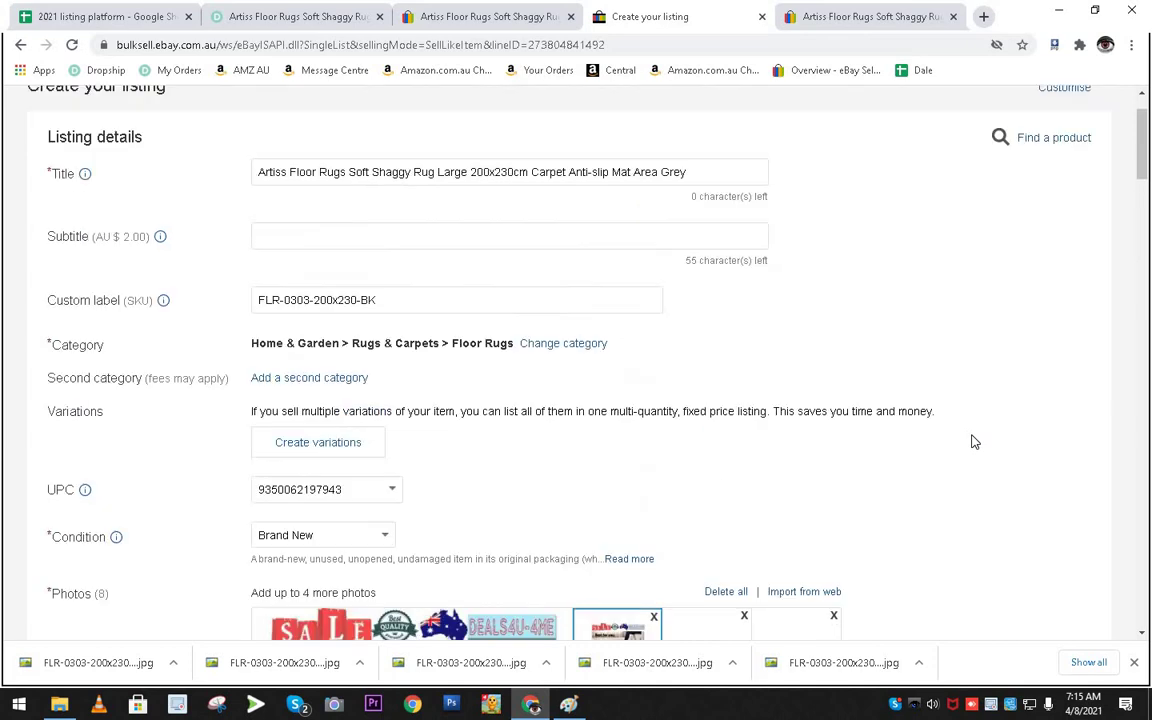
pyautogui.scroll(-2, 975, 441)
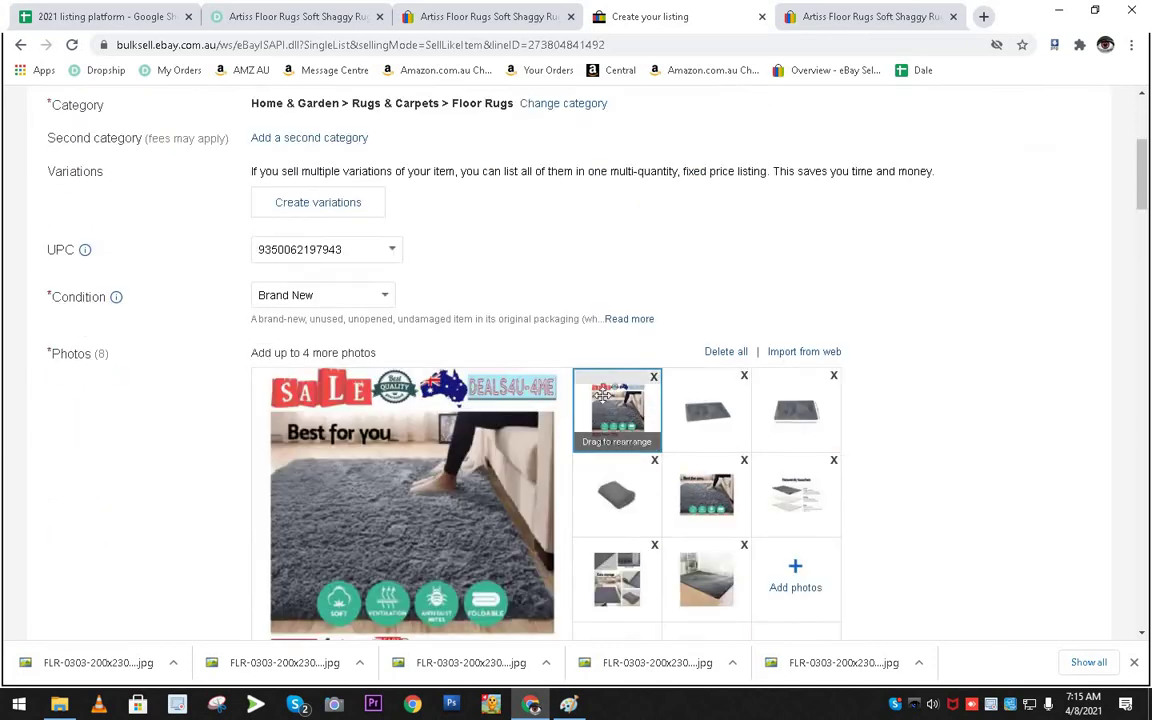
pyautogui.scroll(-4, 764, 411)
pyautogui.scroll(4, 764, 411)
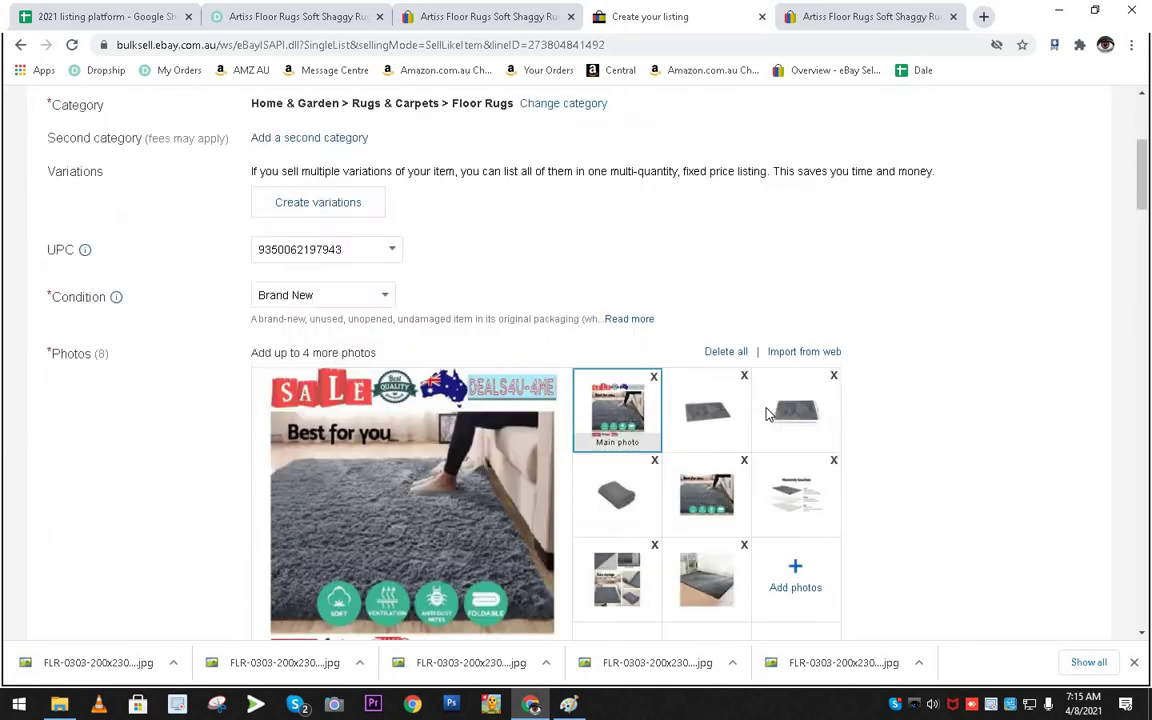
pyautogui.scroll(-4, 764, 408)
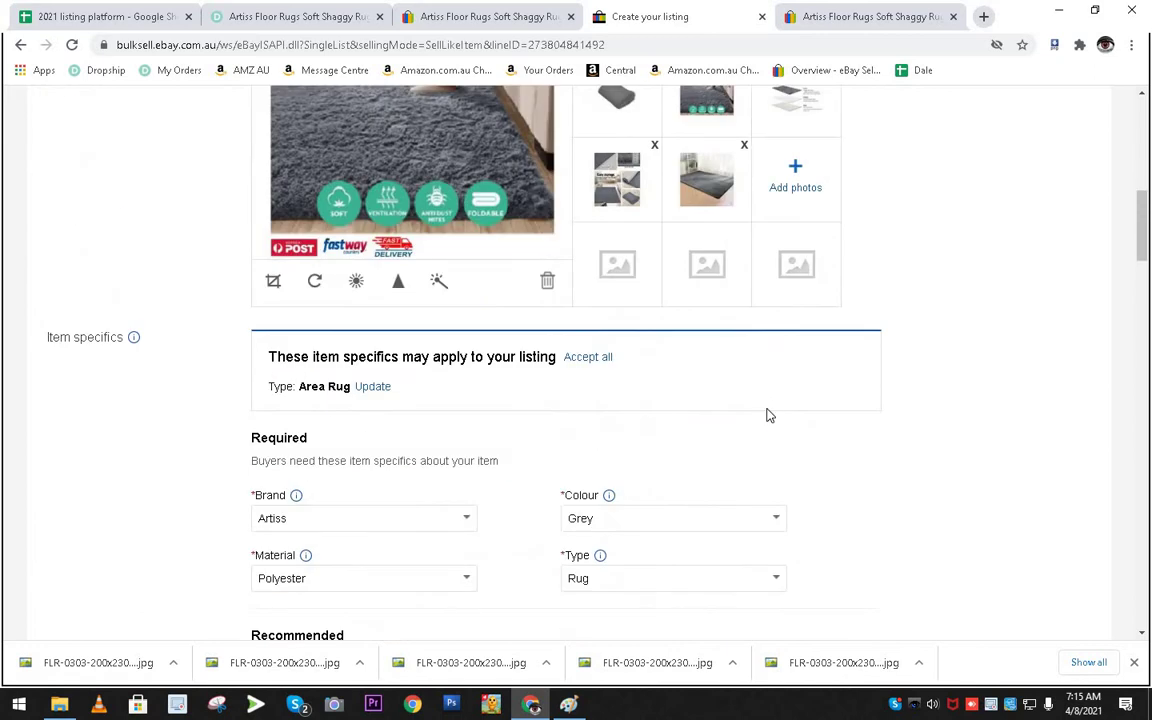
pyautogui.scroll(2, 766, 411)
pyautogui.scroll(-2, 769, 416)
pyautogui.scroll(-1, 766, 412)
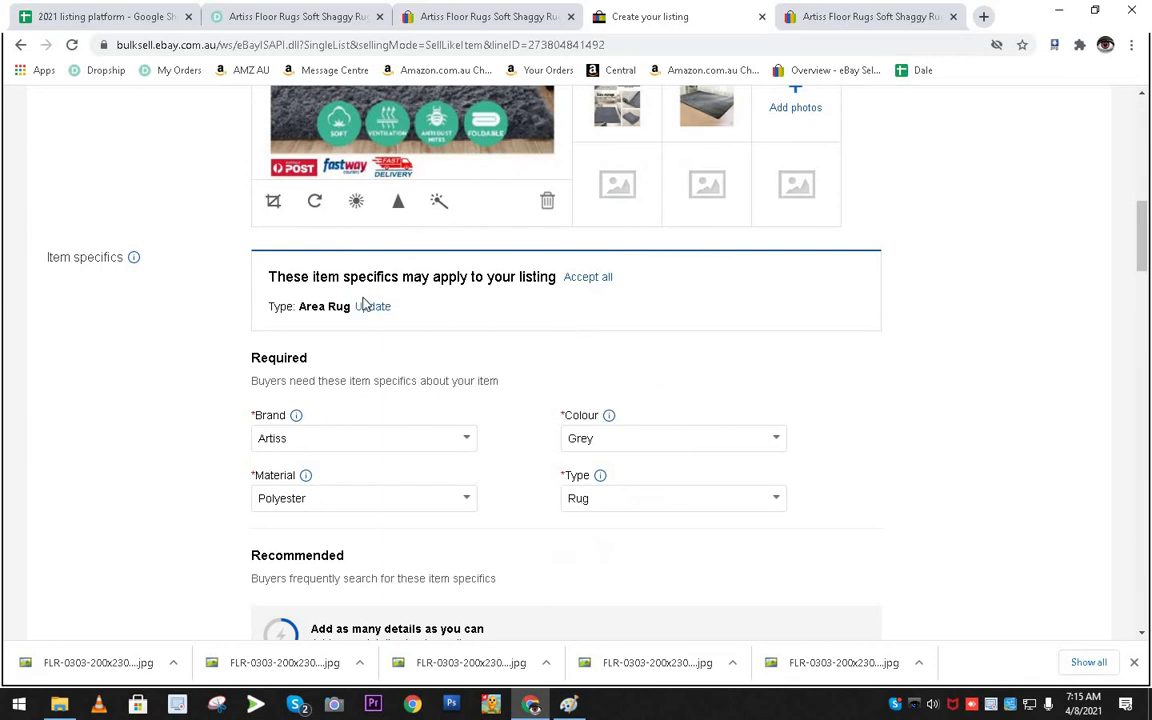
pyautogui.scroll(2, 480, 310)
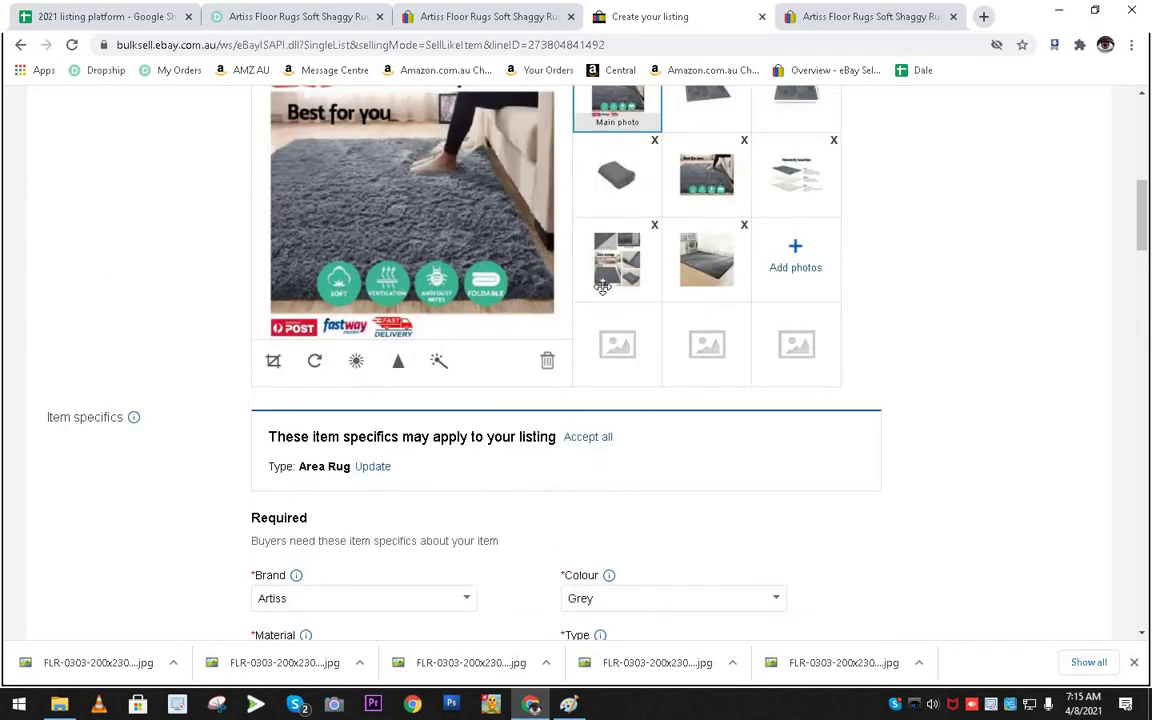
pyautogui.scroll(-2, 501, 406)
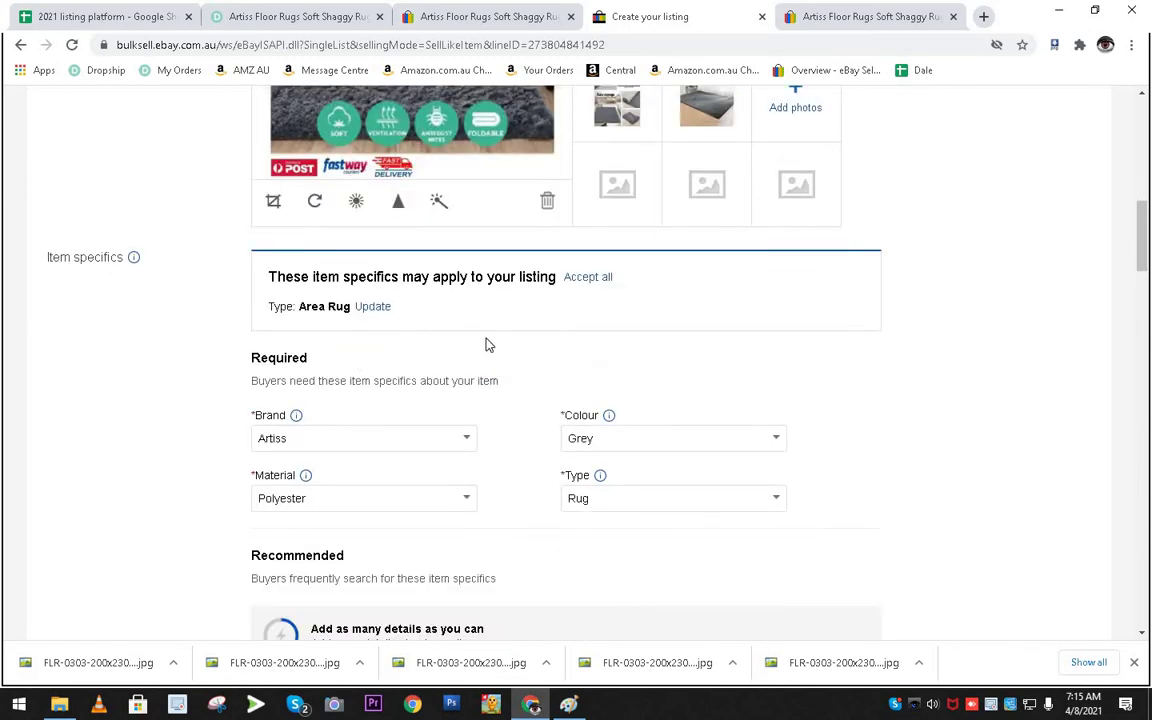
pyautogui.click(587, 278)
pyautogui.scroll(-2, 919, 447)
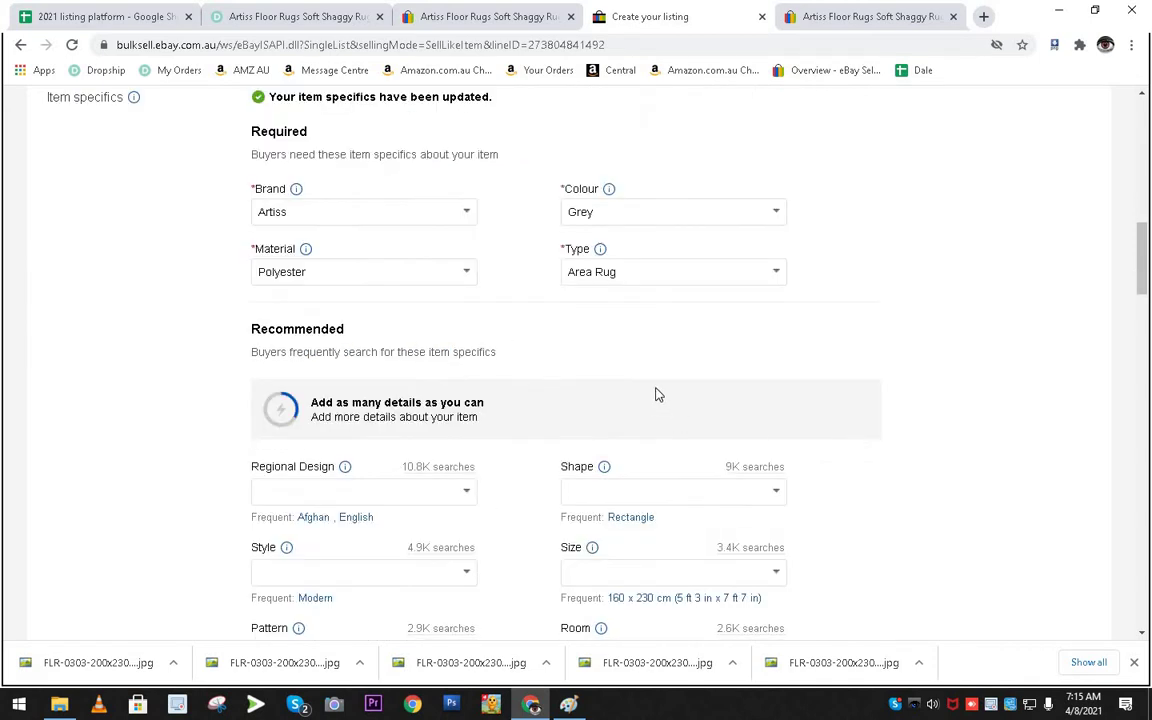
# Close the eBay search results page for the Artiss rug and return to the listing form.
pyautogui.click(283, 16)
pyautogui.click(823, 22)
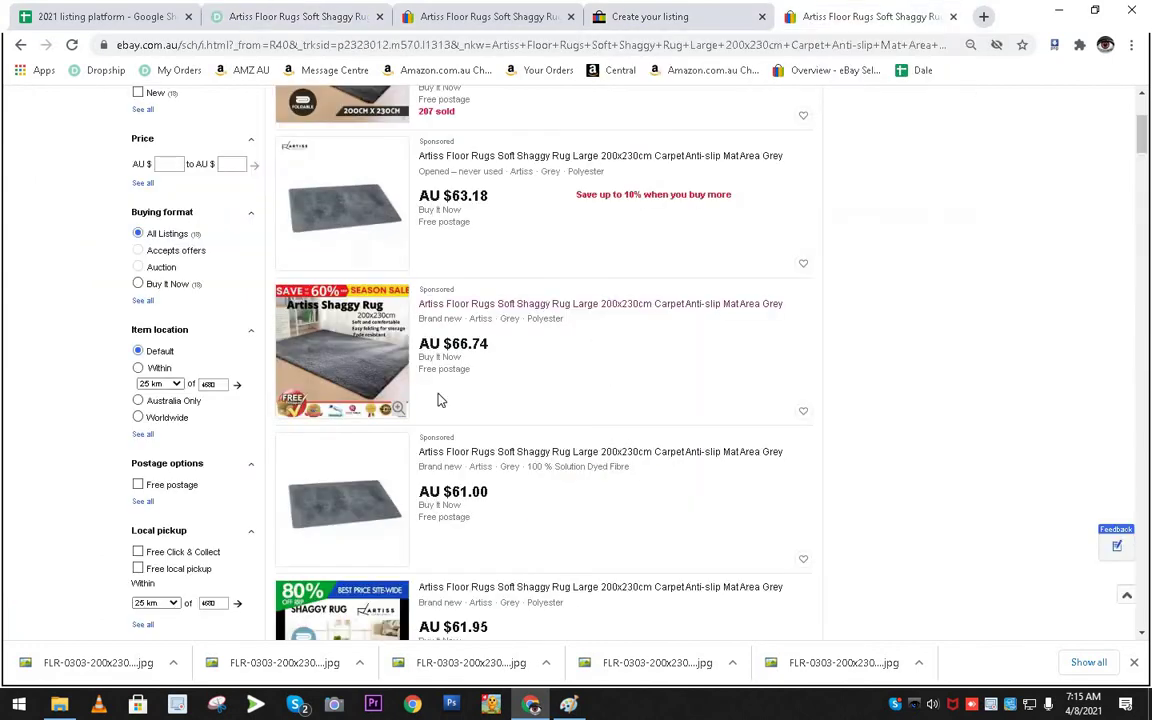
pyautogui.click(630, 16)
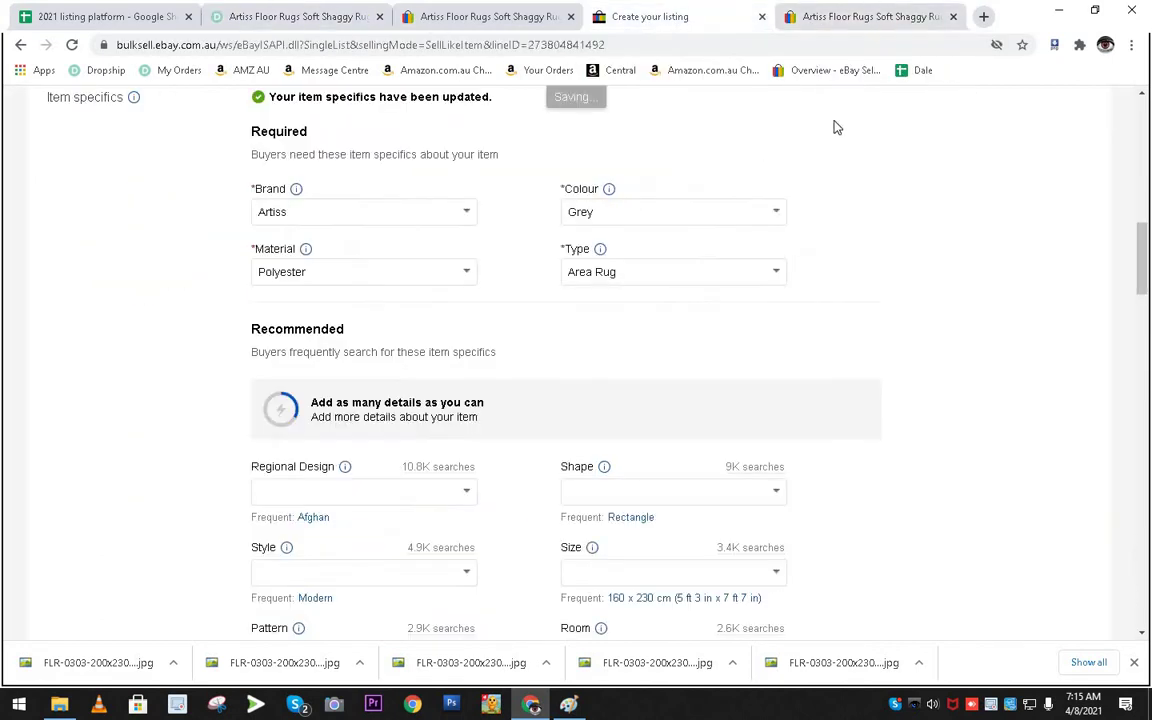
pyautogui.click(953, 16)
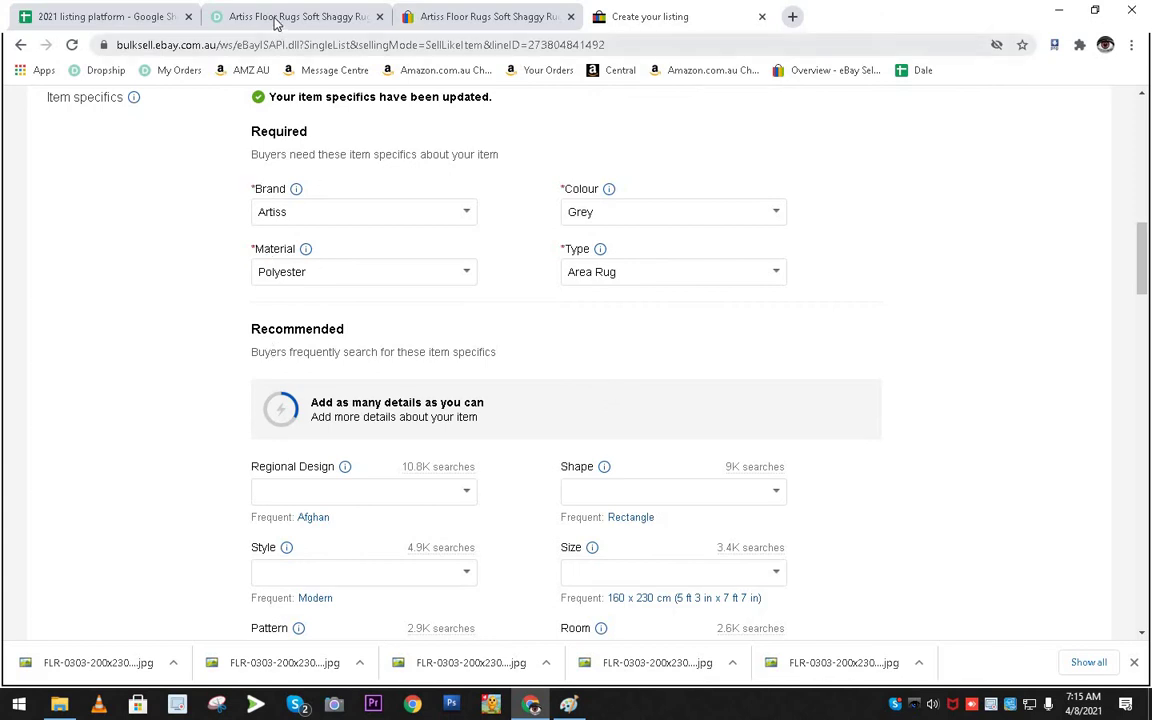
# Check the rug's material in the supplier page's specifications against the listing's required item specifics.
pyautogui.click(365, 17)
pyautogui.scroll(-8, 457, 451)
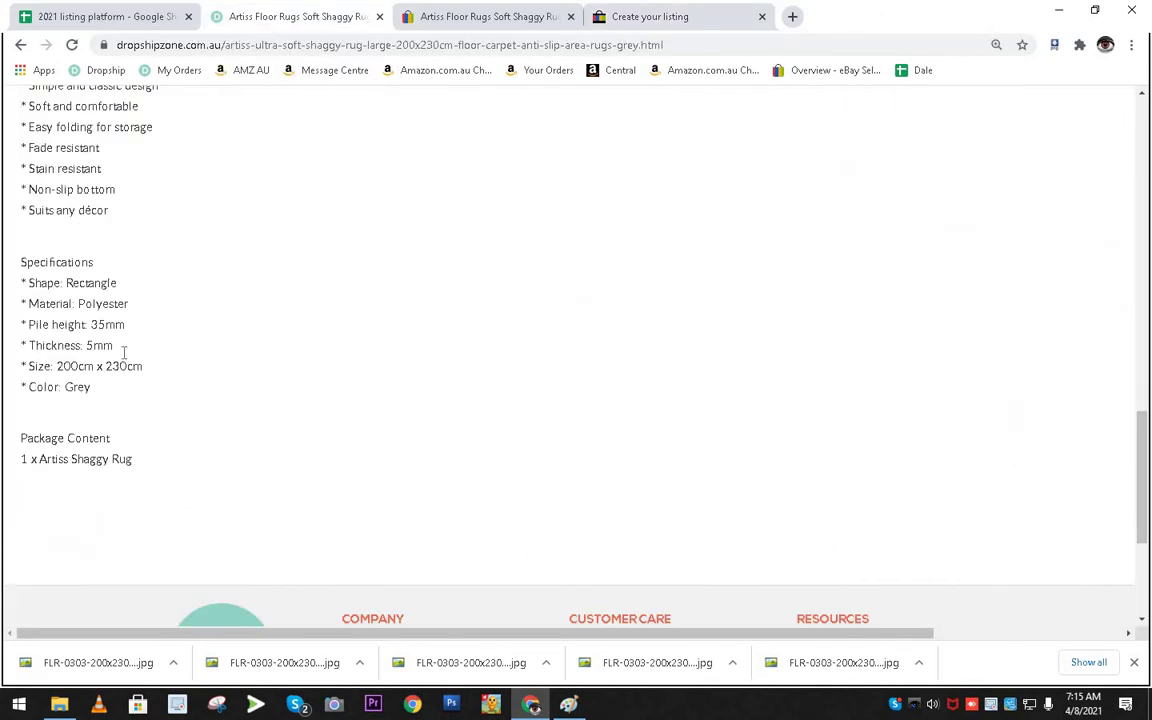
pyautogui.doubleClick(103, 303)
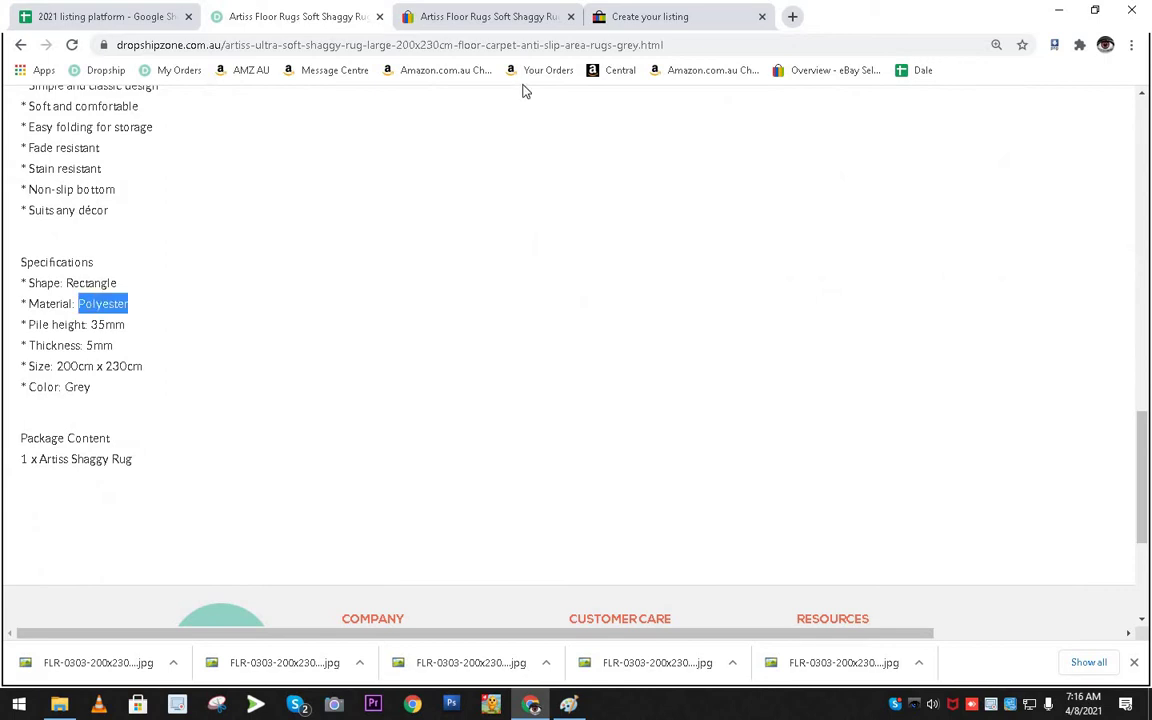
pyautogui.click(645, 17)
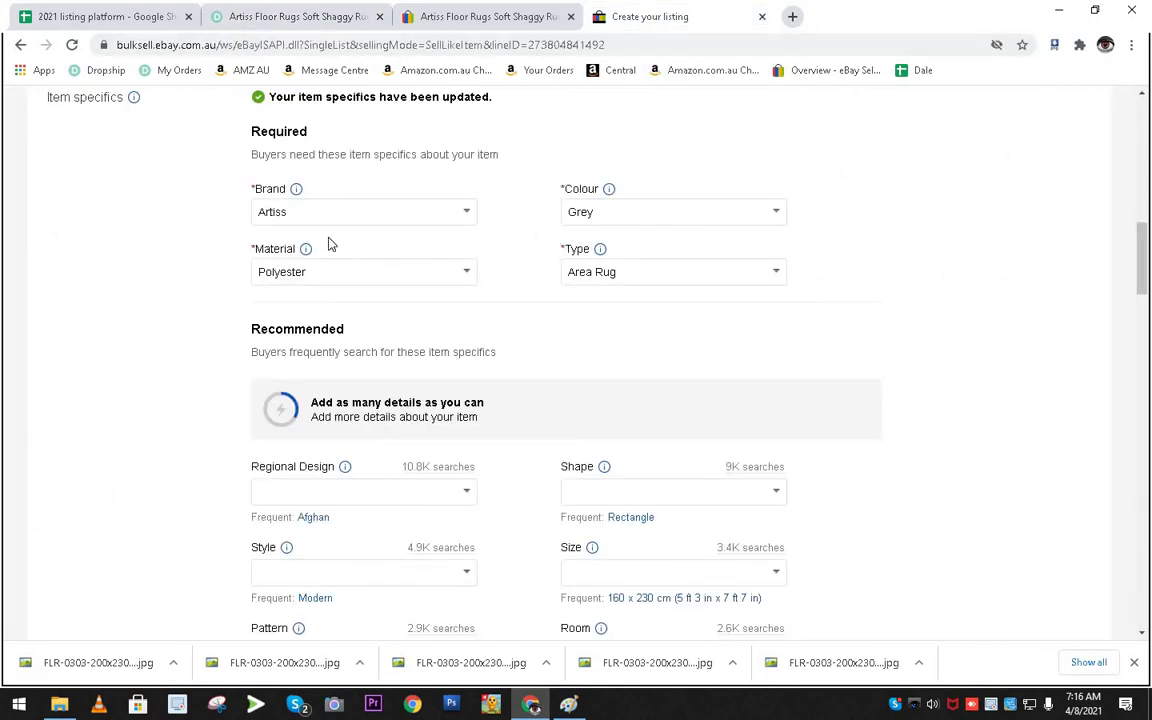
pyautogui.click(292, 17)
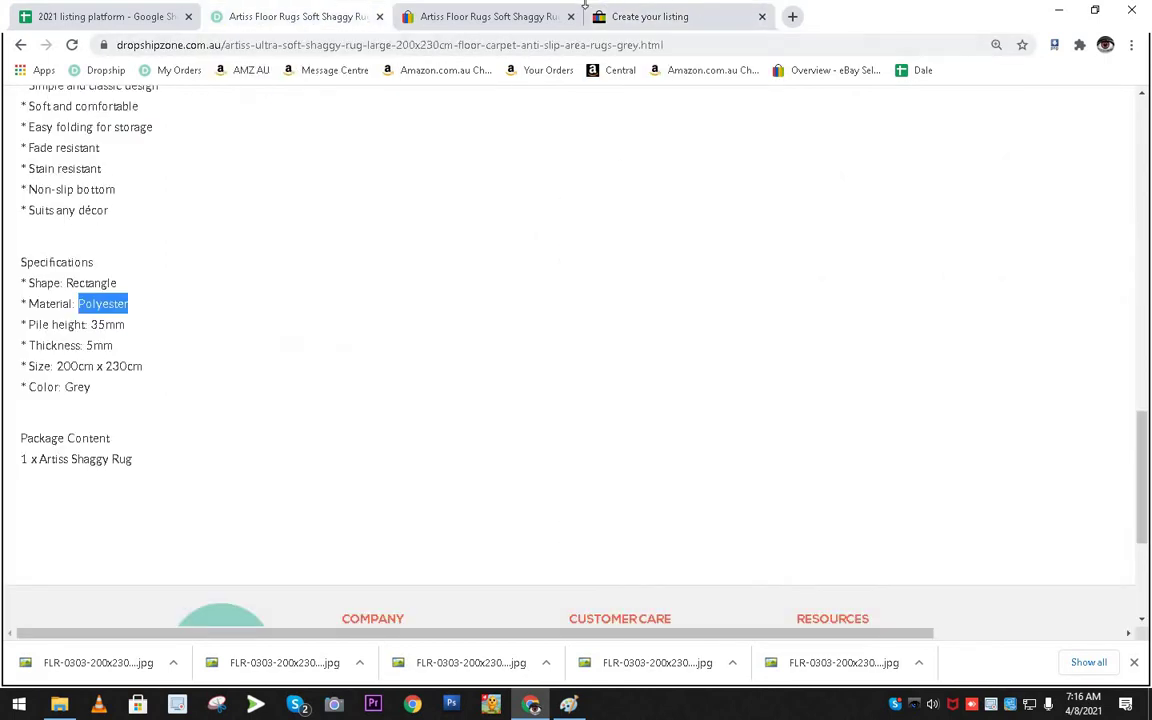
pyautogui.click(645, 17)
# Read the explanation of the Regional Design field and examine the rug's photos on the supplier and eBay item pages.
pyautogui.scroll(-1, 590, 366)
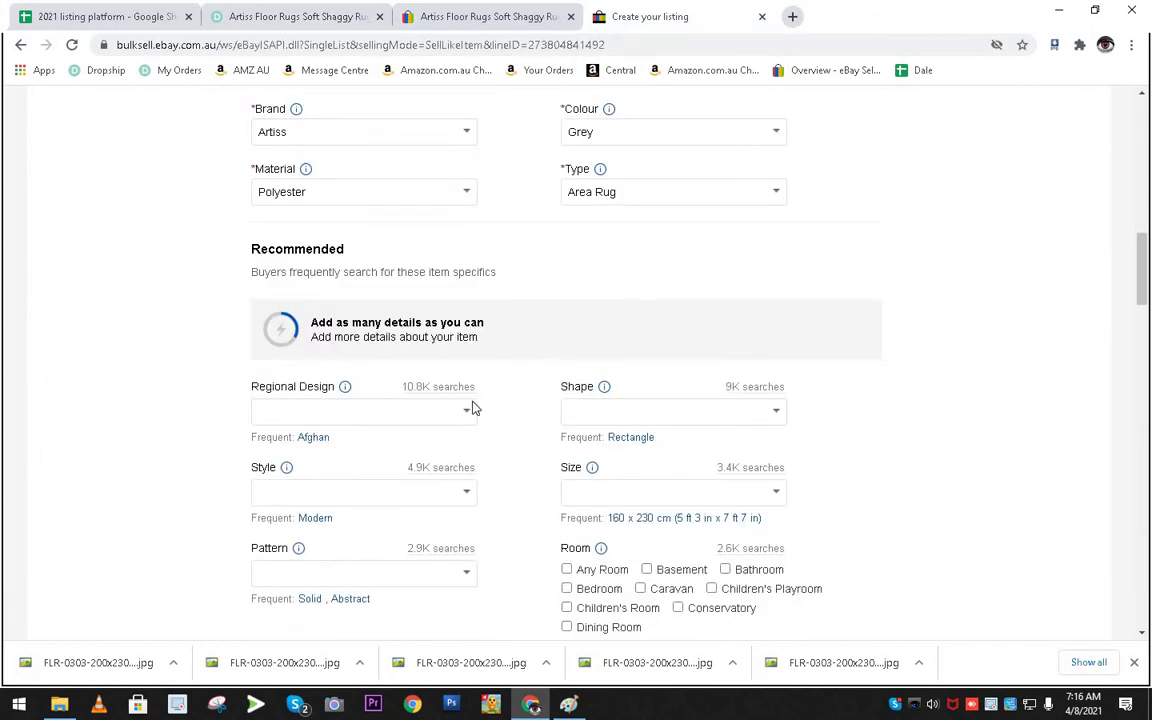
pyautogui.click(344, 389)
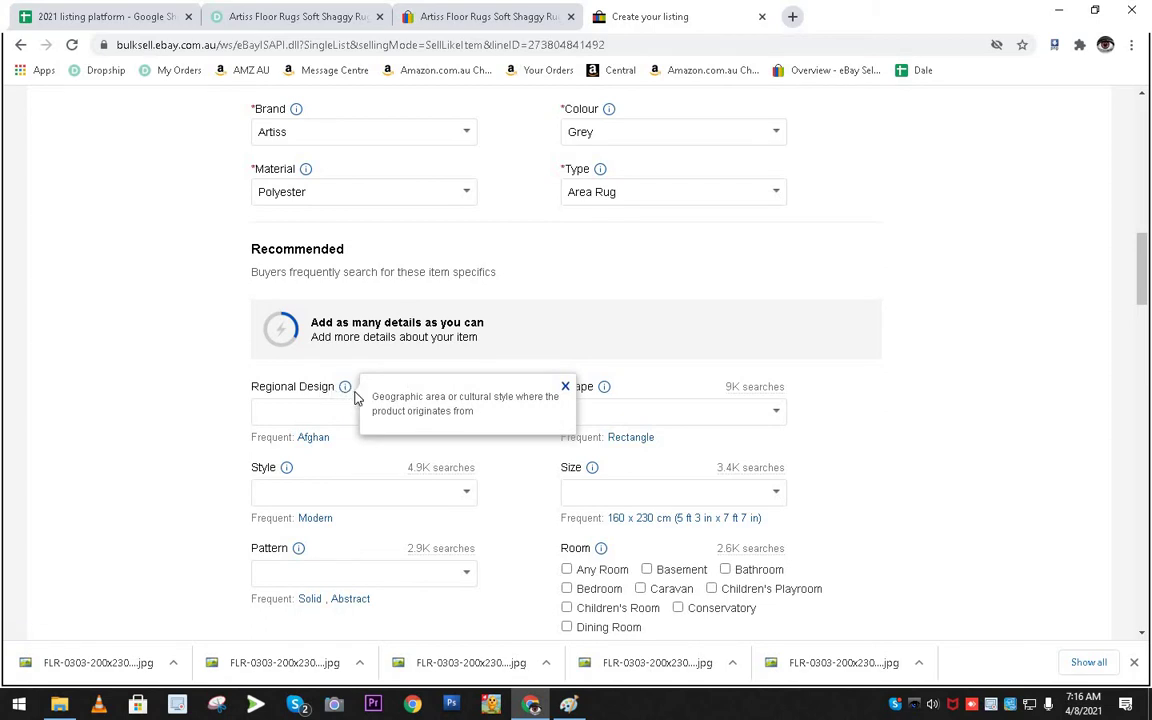
pyautogui.click(330, 383)
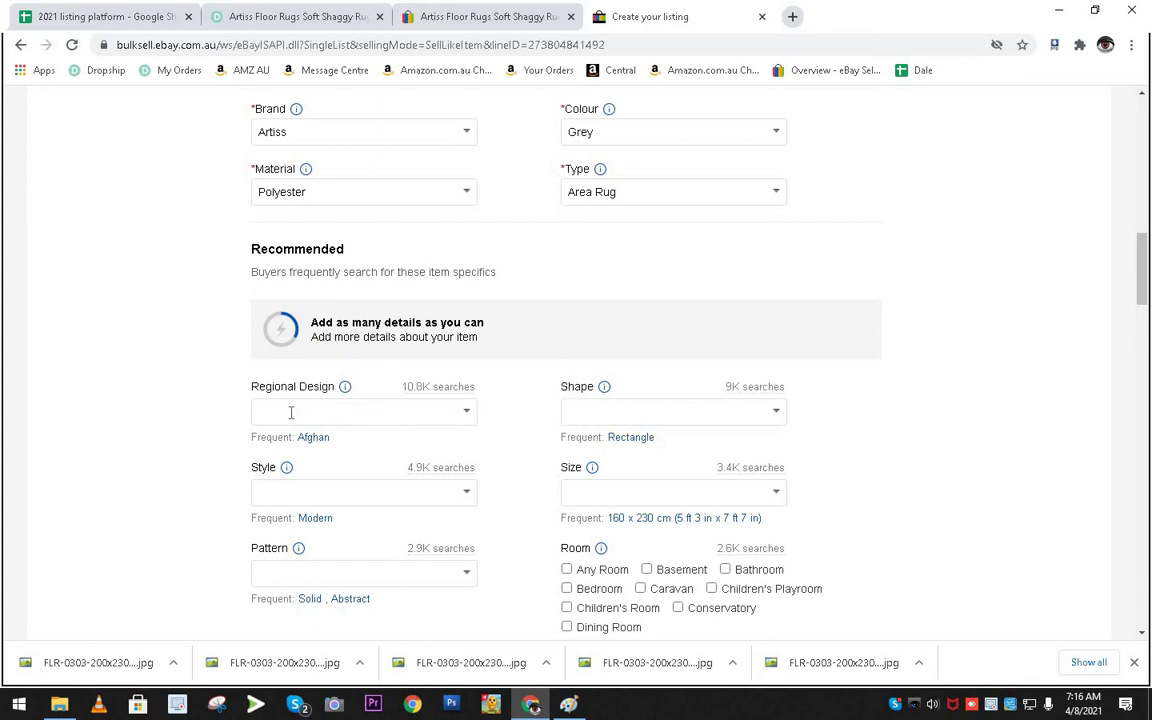
pyautogui.click(297, 20)
pyautogui.scroll(10, 397, 321)
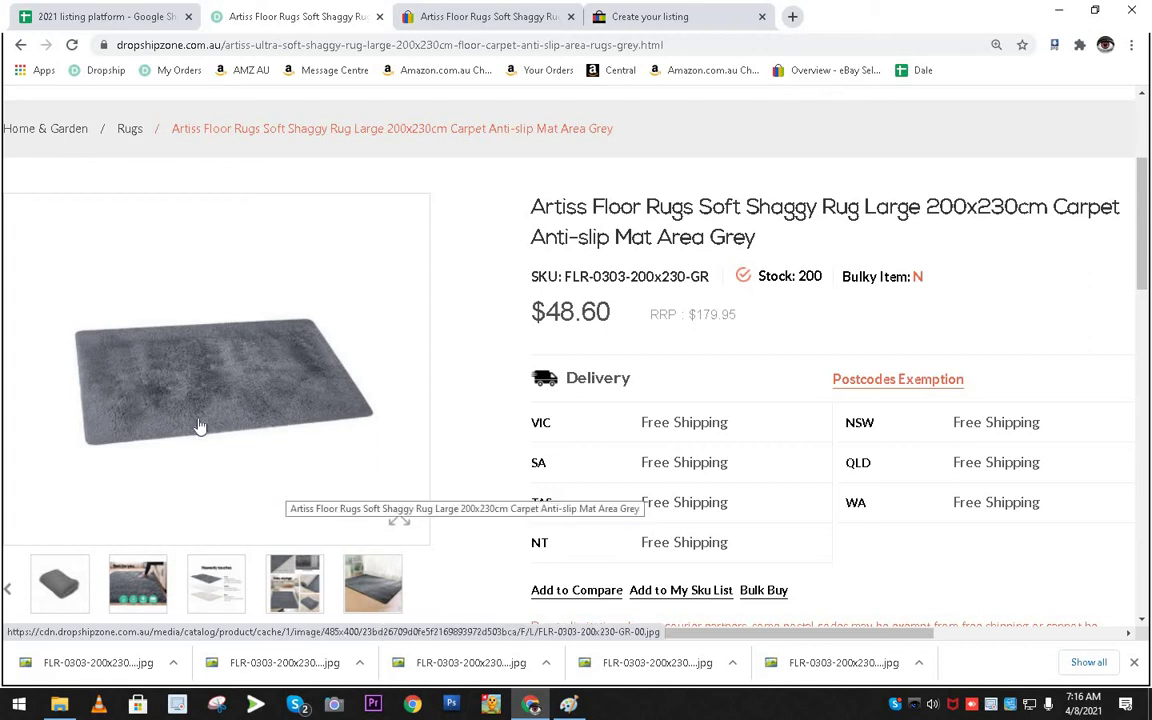
pyautogui.click(476, 18)
pyautogui.click(636, 22)
pyautogui.click(527, 22)
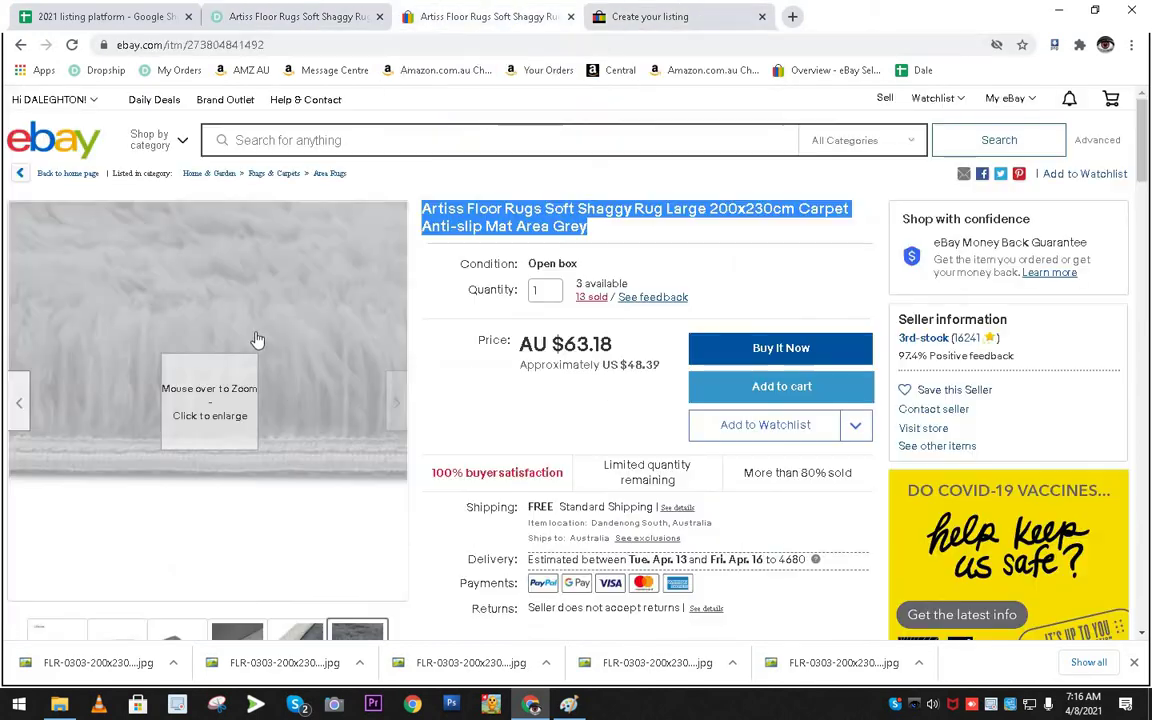
pyautogui.click(666, 6)
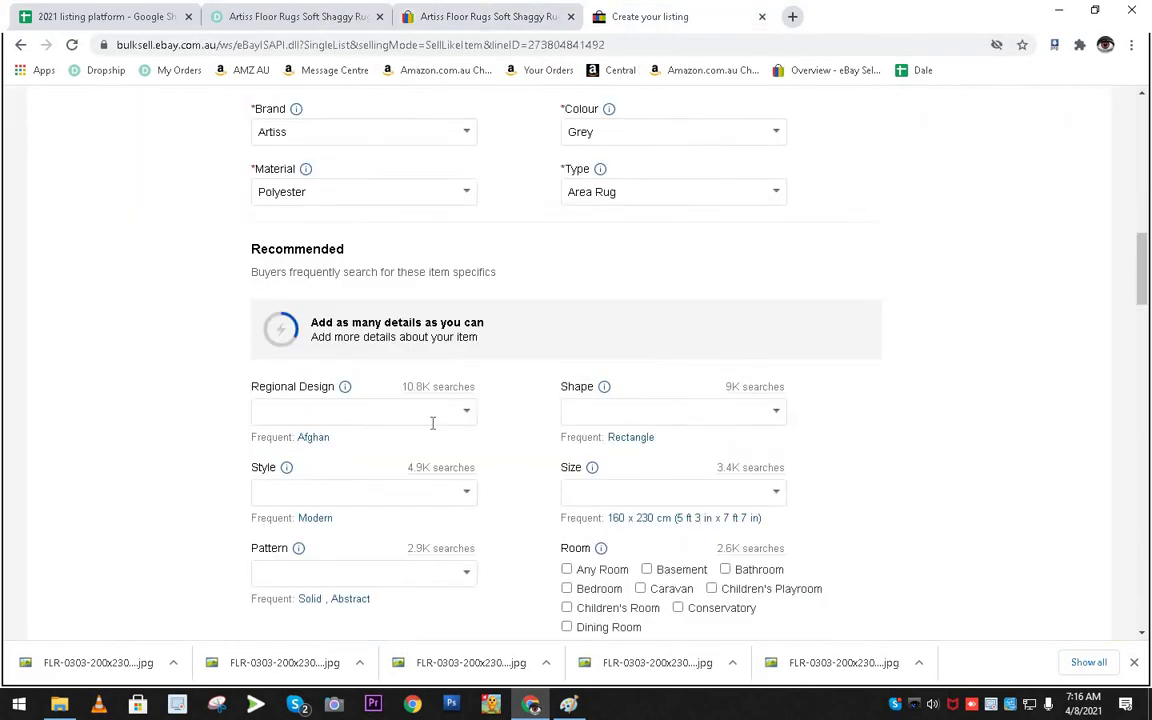
# Look through the Regional Design options and set the field to the frequent value Afghan.
pyautogui.click(469, 417)
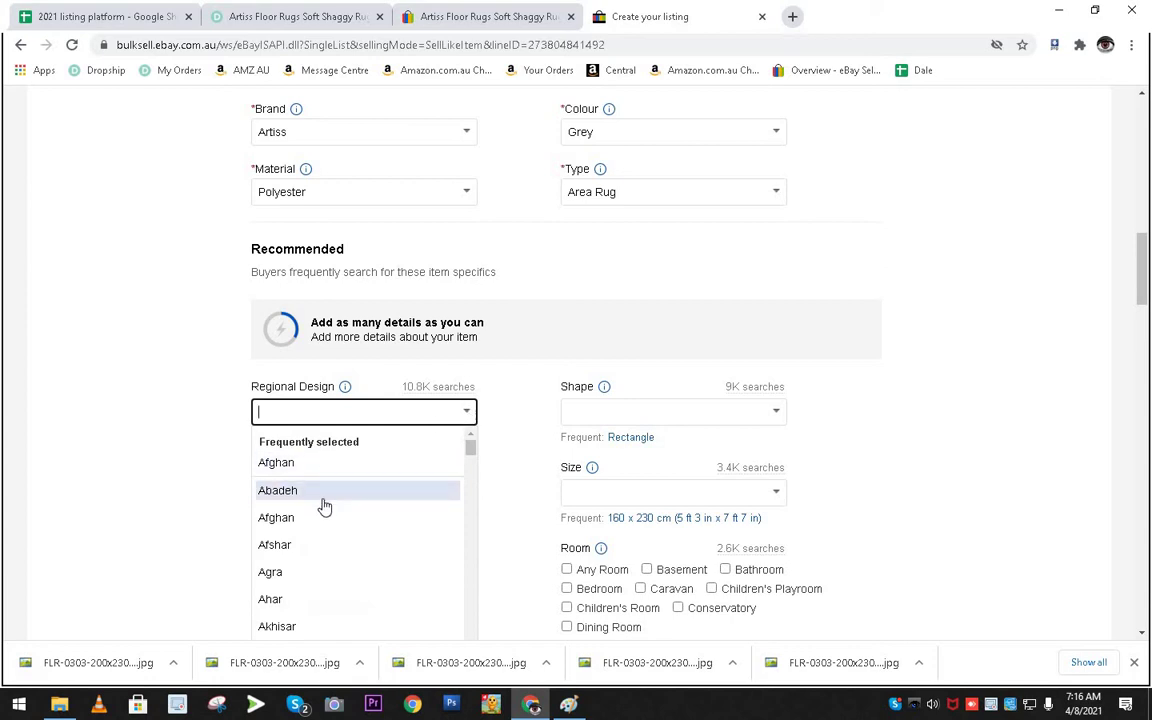
pyautogui.scroll(-5, 316, 576)
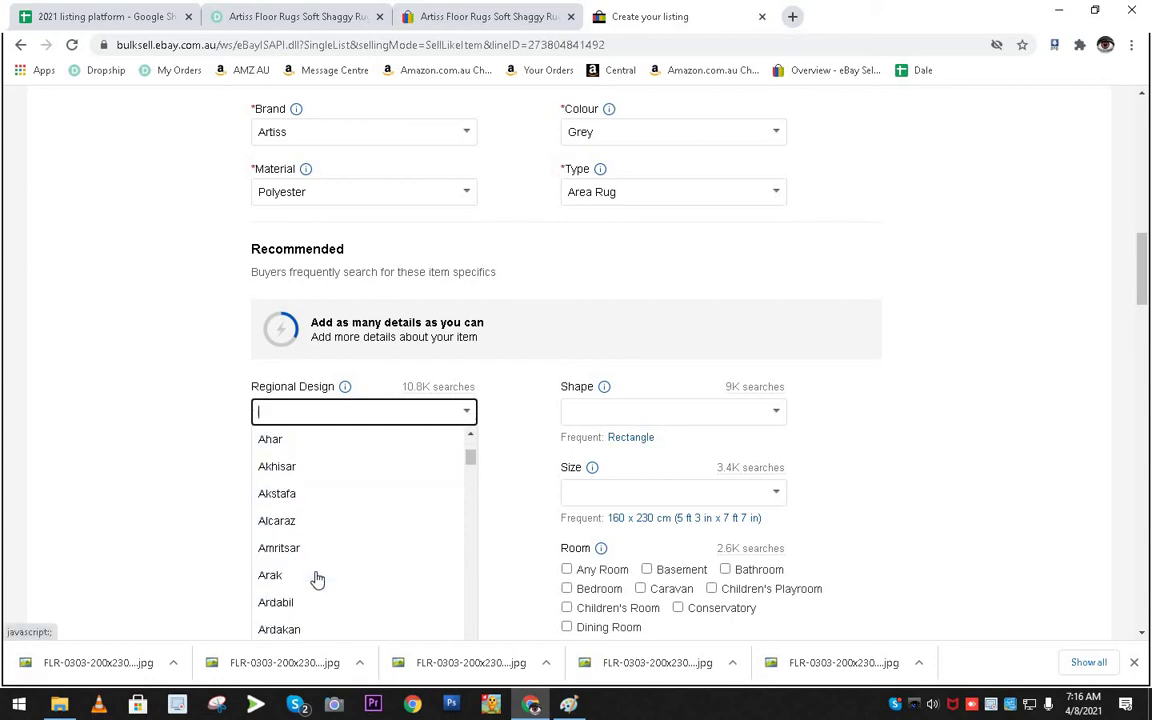
pyautogui.scroll(-3, 316, 576)
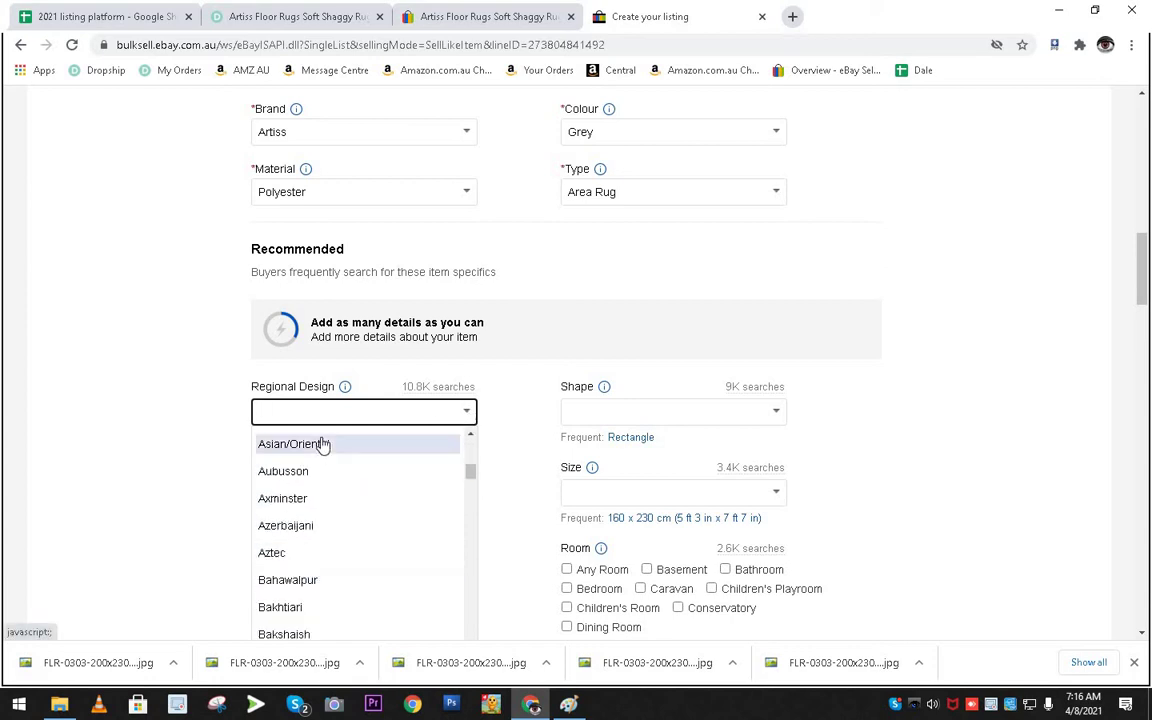
pyautogui.click(518, 449)
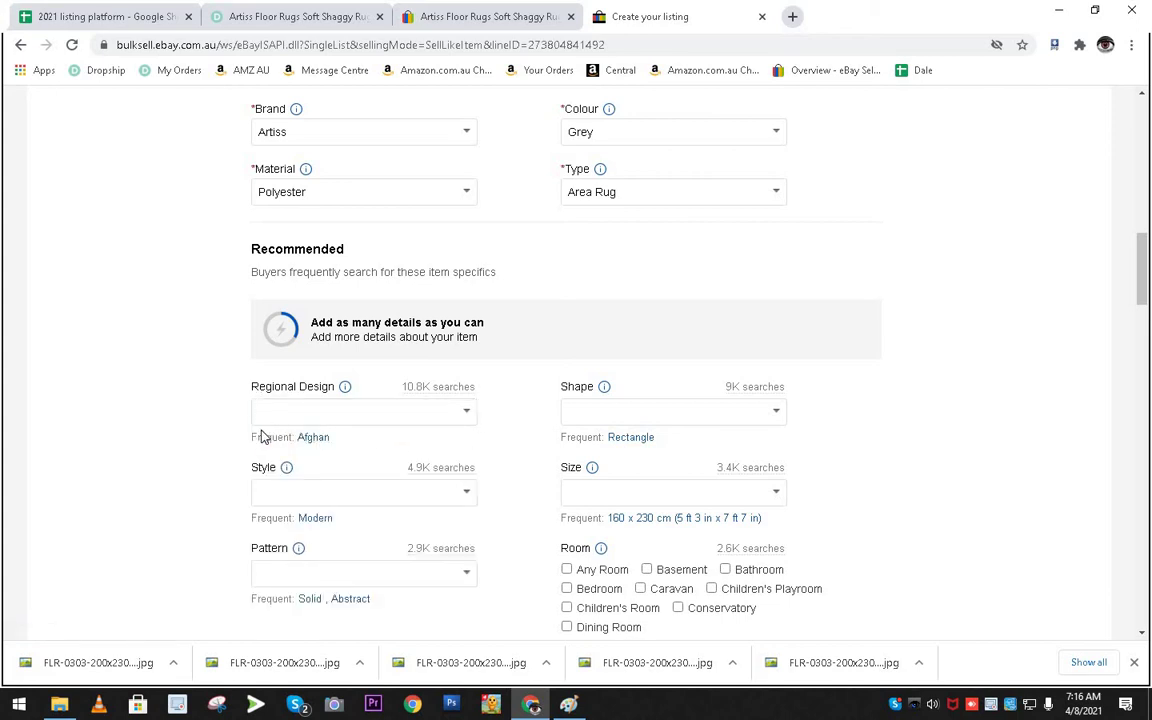
pyautogui.click(313, 438)
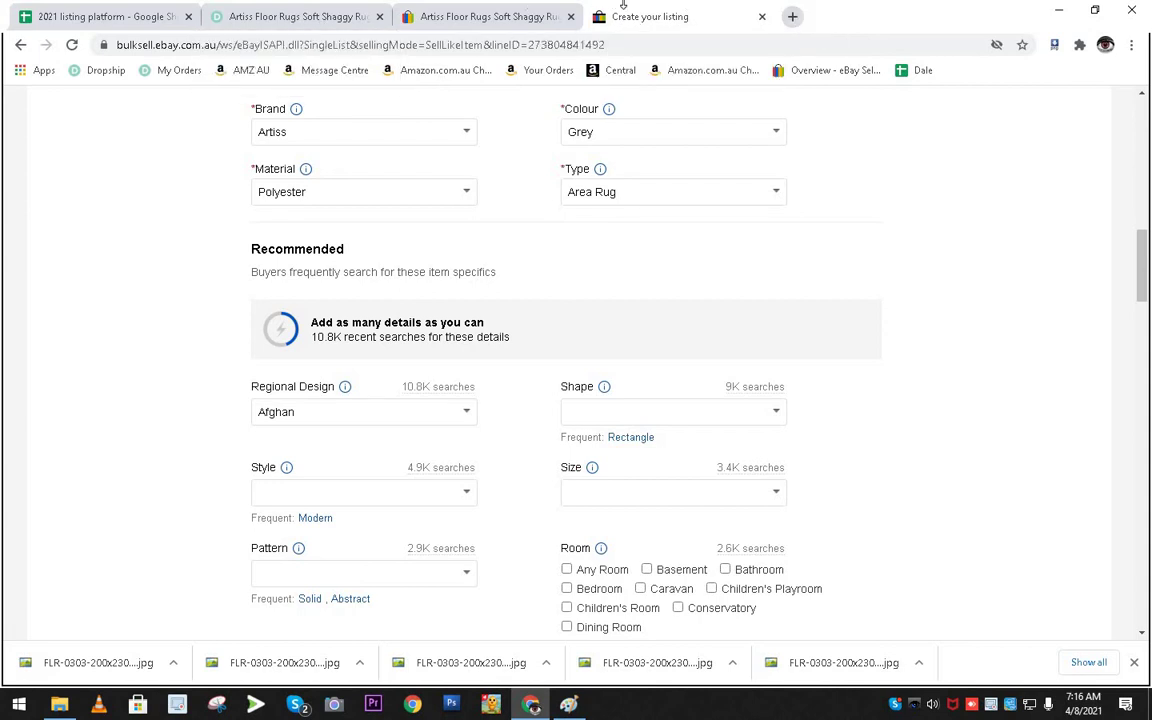
# Search Google Images for "afghan shaggy rag" in a new browser tab.
pyautogui.click(792, 17)
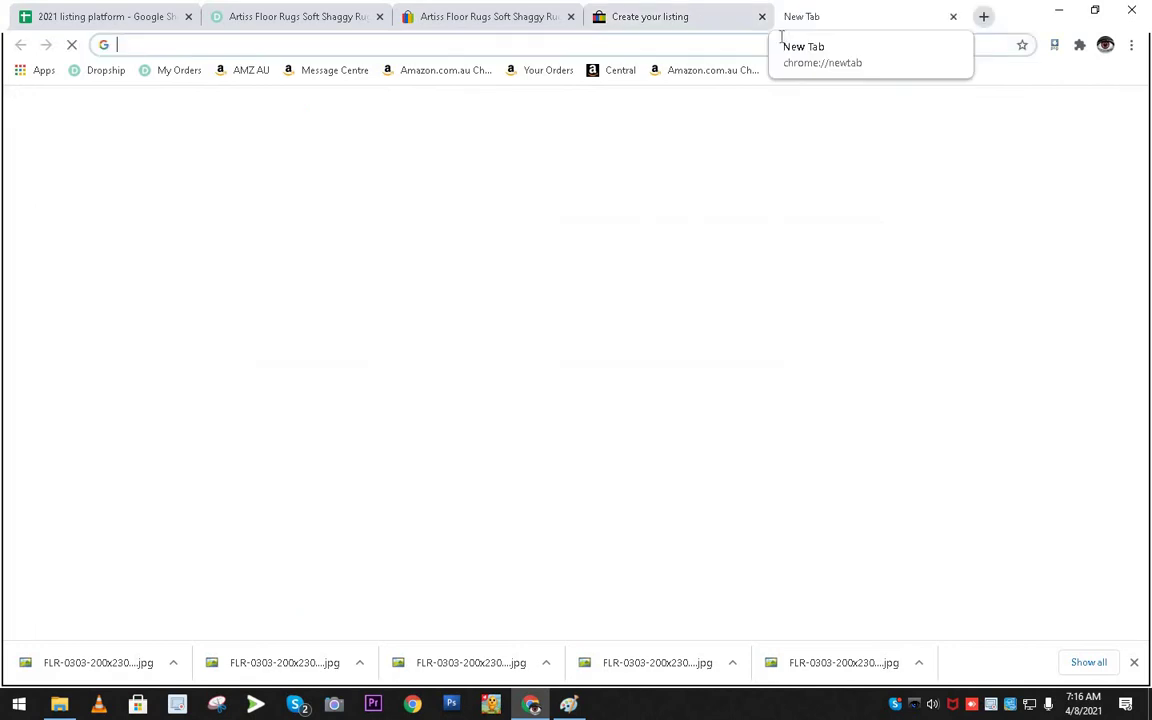
pyautogui.write('afgahn')
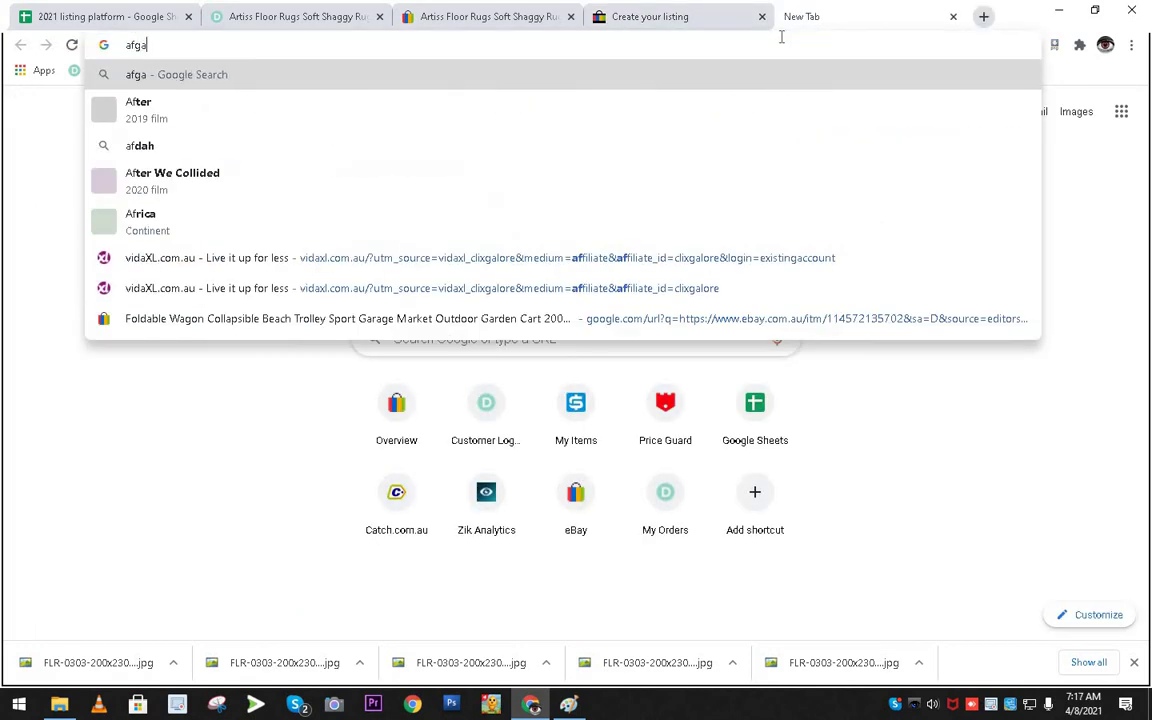
pyautogui.press('BackSpace')
pyautogui.press('BackSpace')
pyautogui.press('BackSpace')
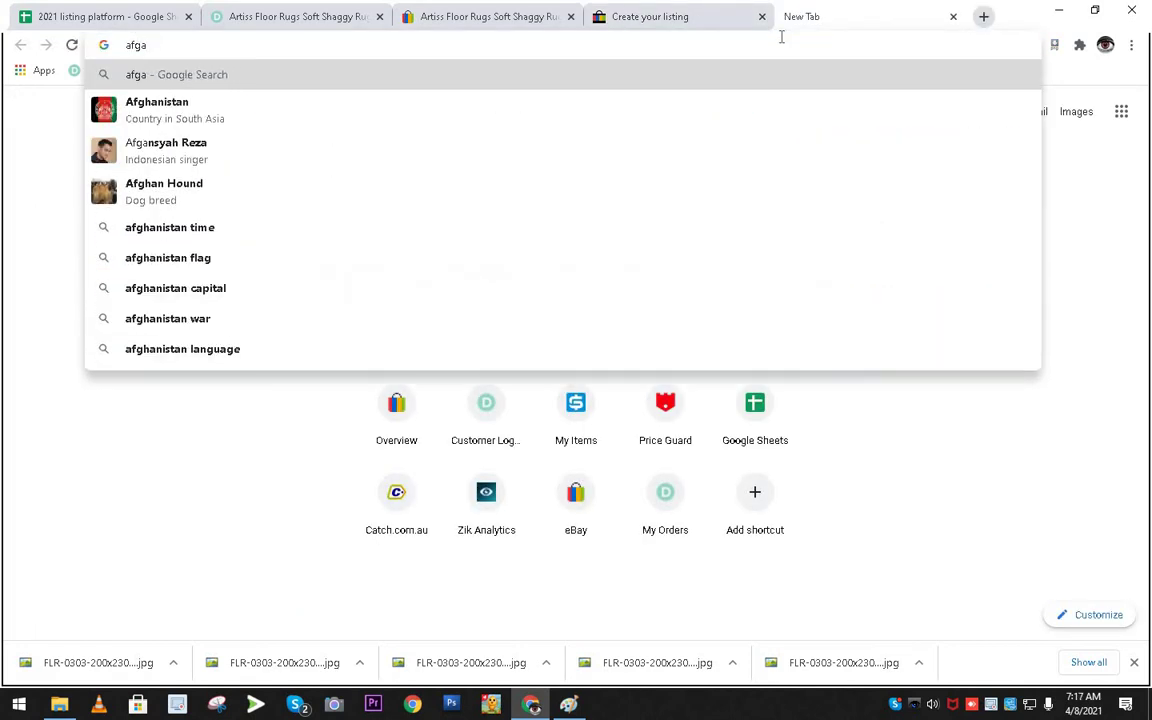
pyautogui.press('BackSpace')
pyautogui.write('han s')
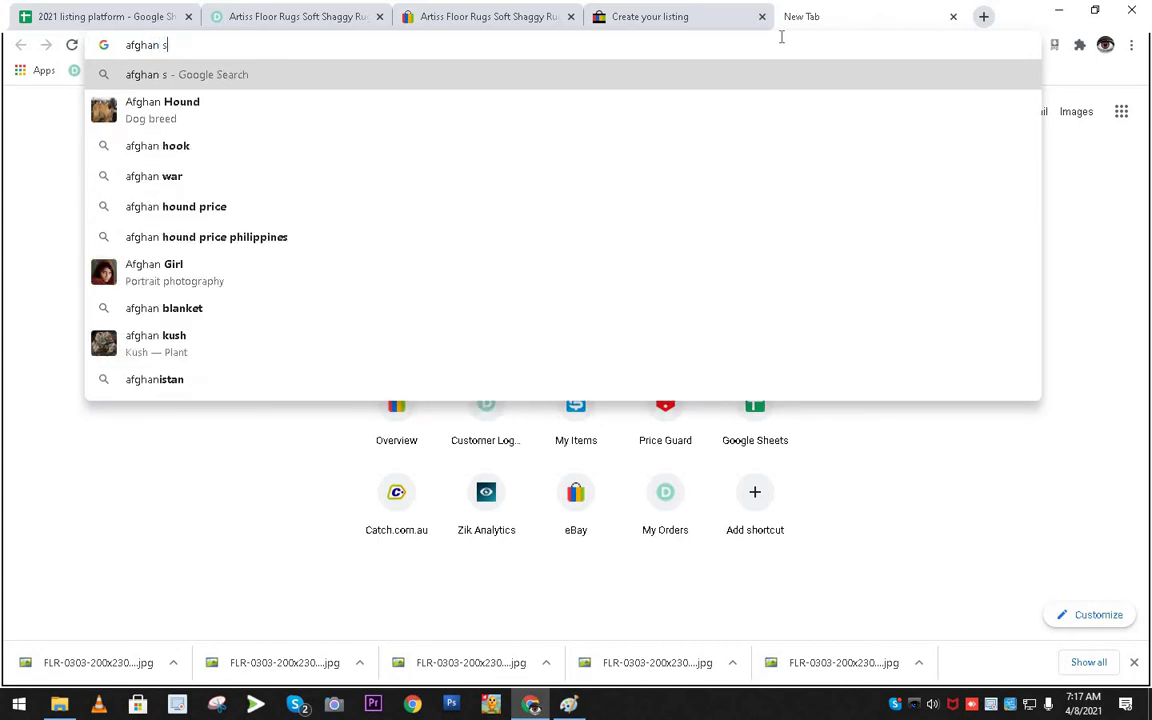
pyautogui.write('haggy rag')
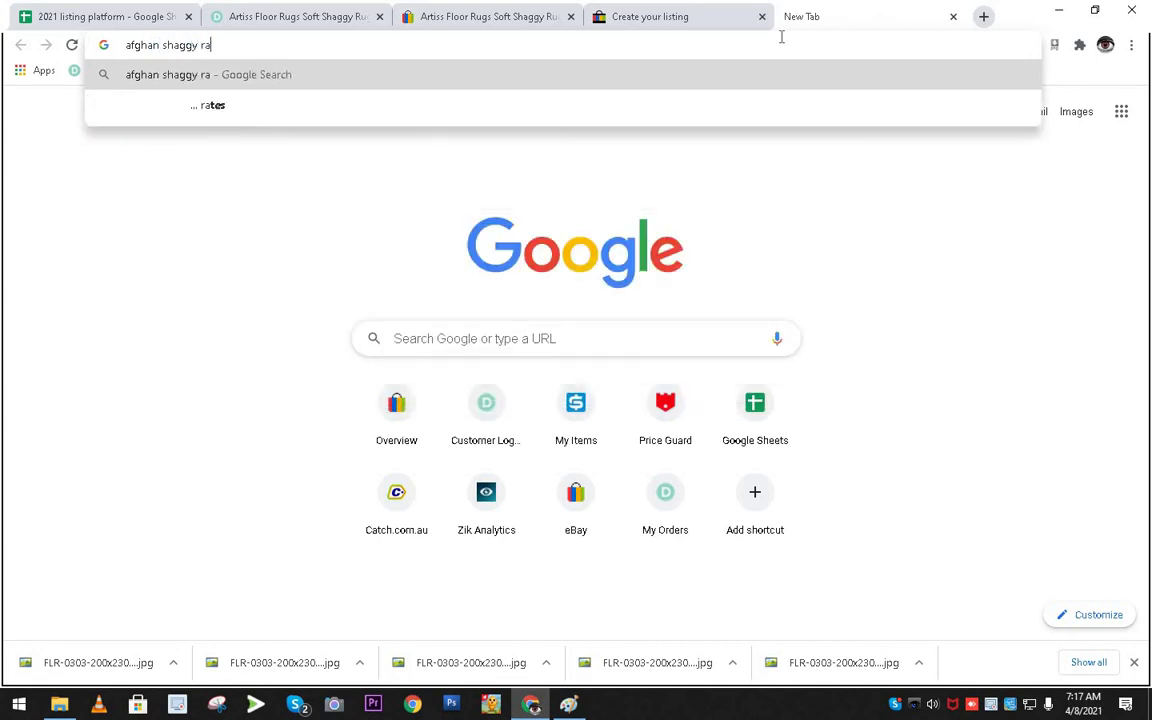
pyautogui.press('Return')
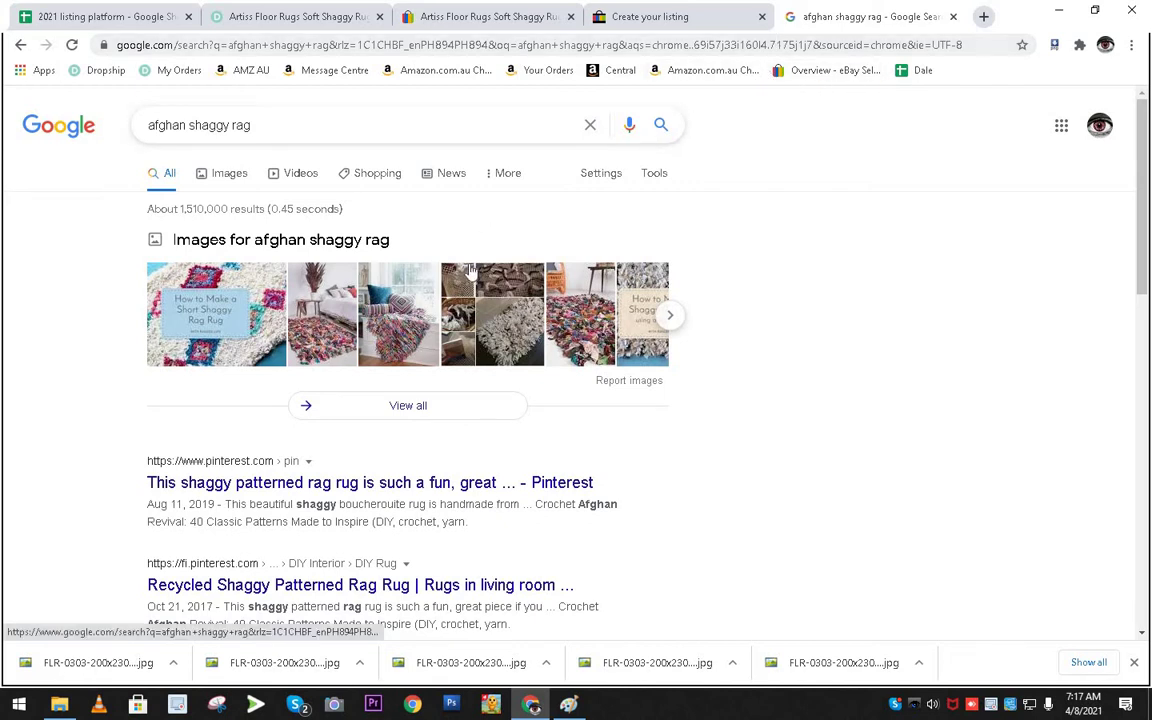
pyautogui.click(238, 182)
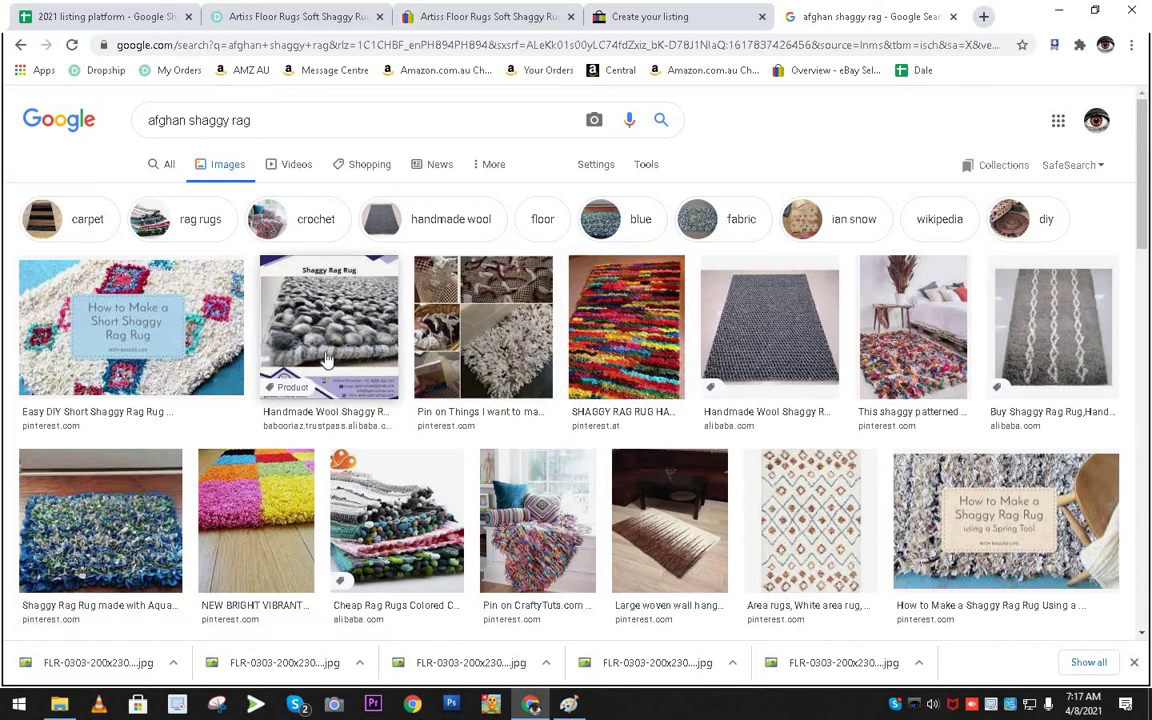
# Examine the Afghan shaggy rug images and compare them with the rug on the supplier page.
pyautogui.scroll(-7, 328, 358)
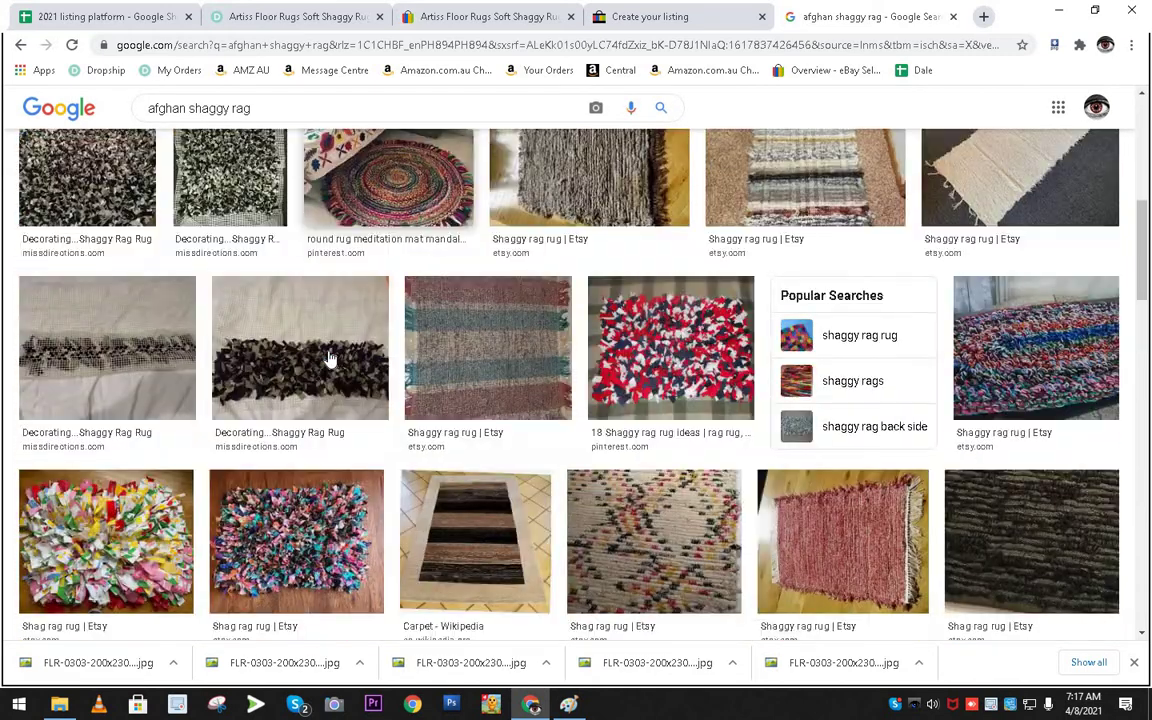
pyautogui.scroll(-3, 330, 358)
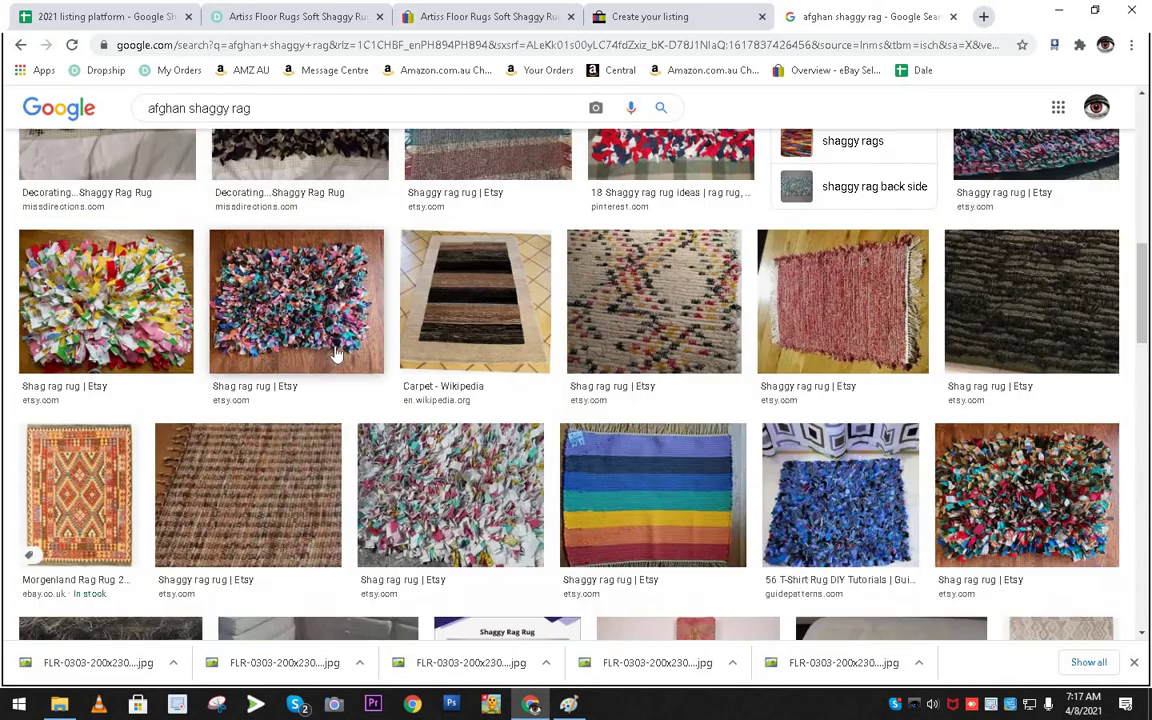
pyautogui.scroll(-3, 338, 352)
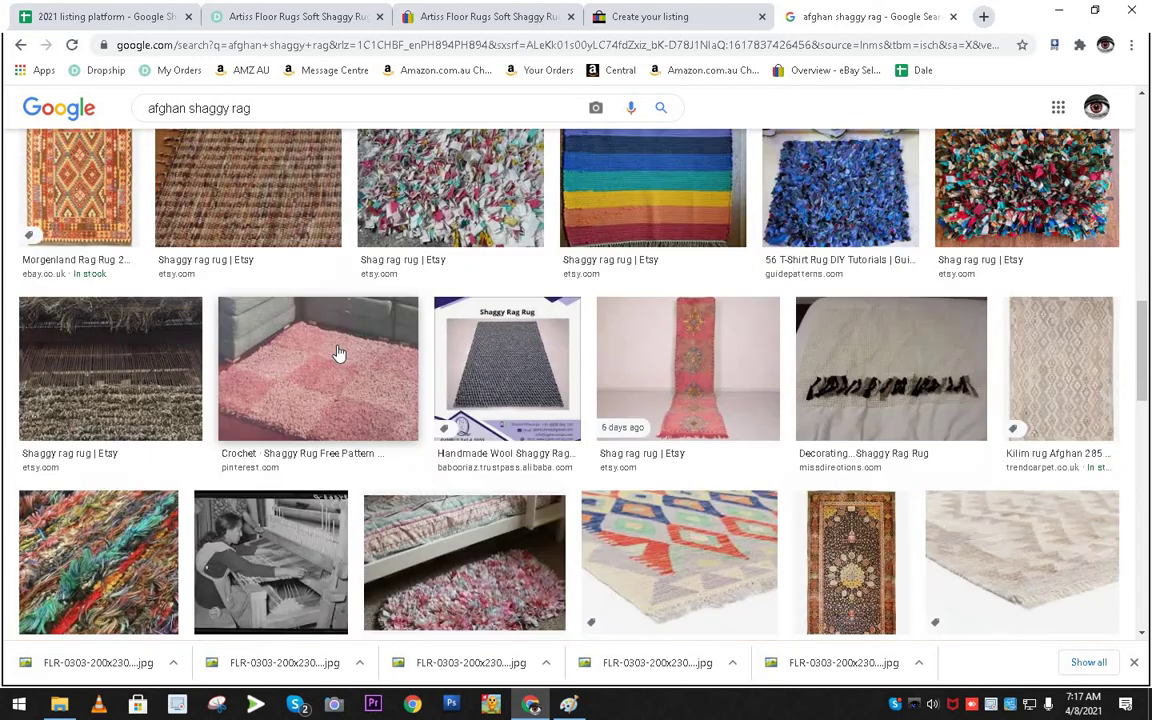
pyautogui.scroll(-3, 338, 352)
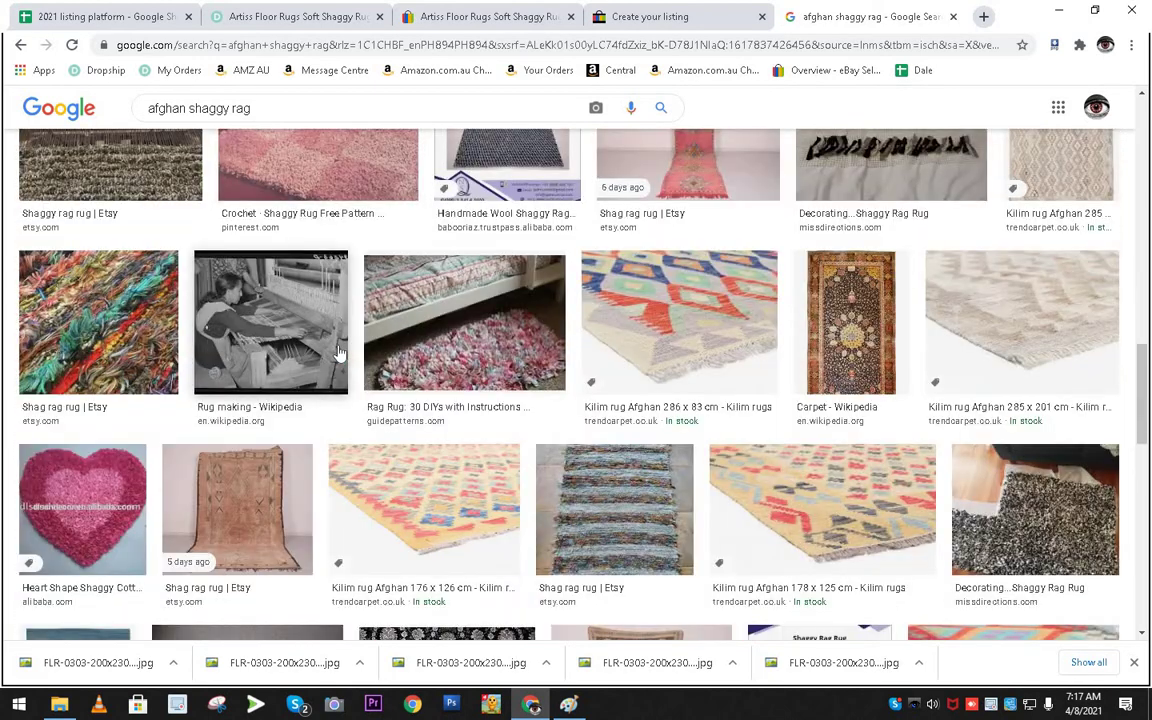
pyautogui.scroll(-4, 688, 485)
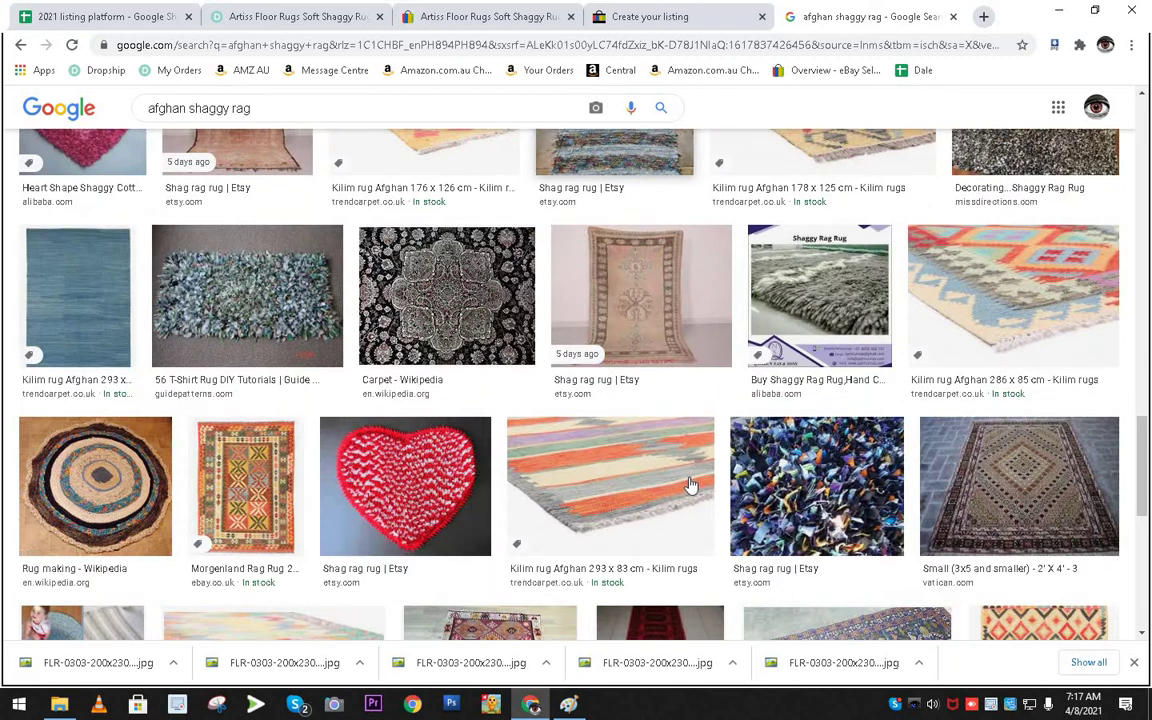
pyautogui.scroll(6, 600, 420)
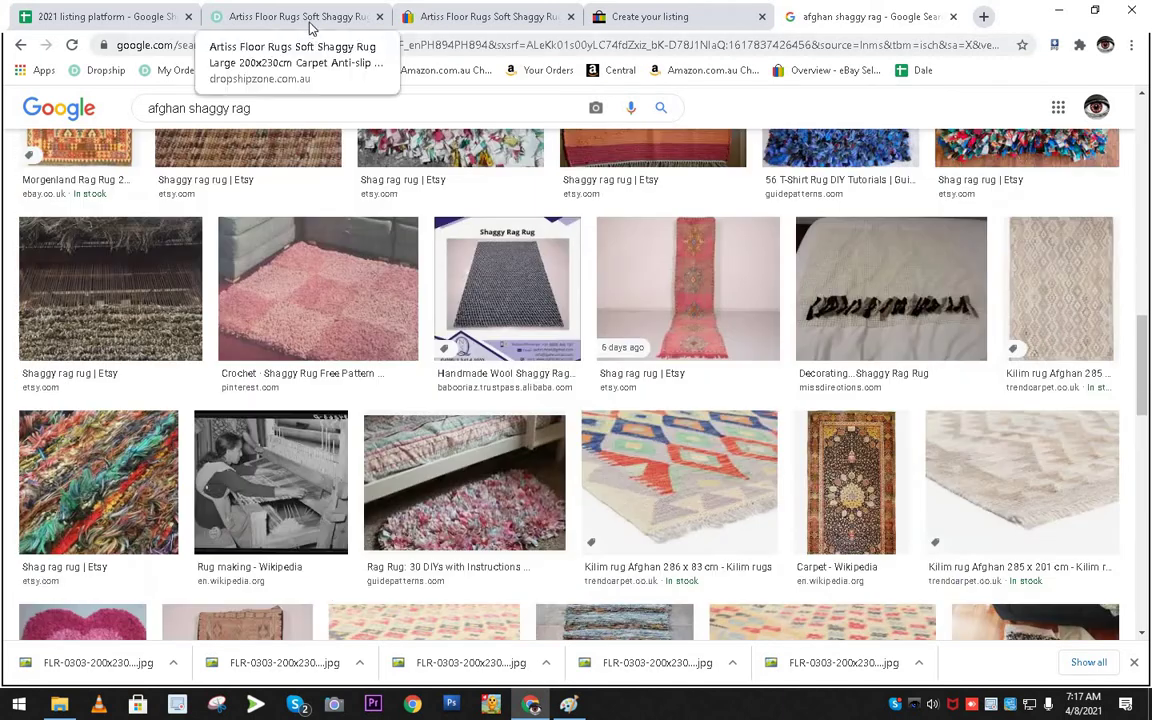
pyautogui.click(311, 18)
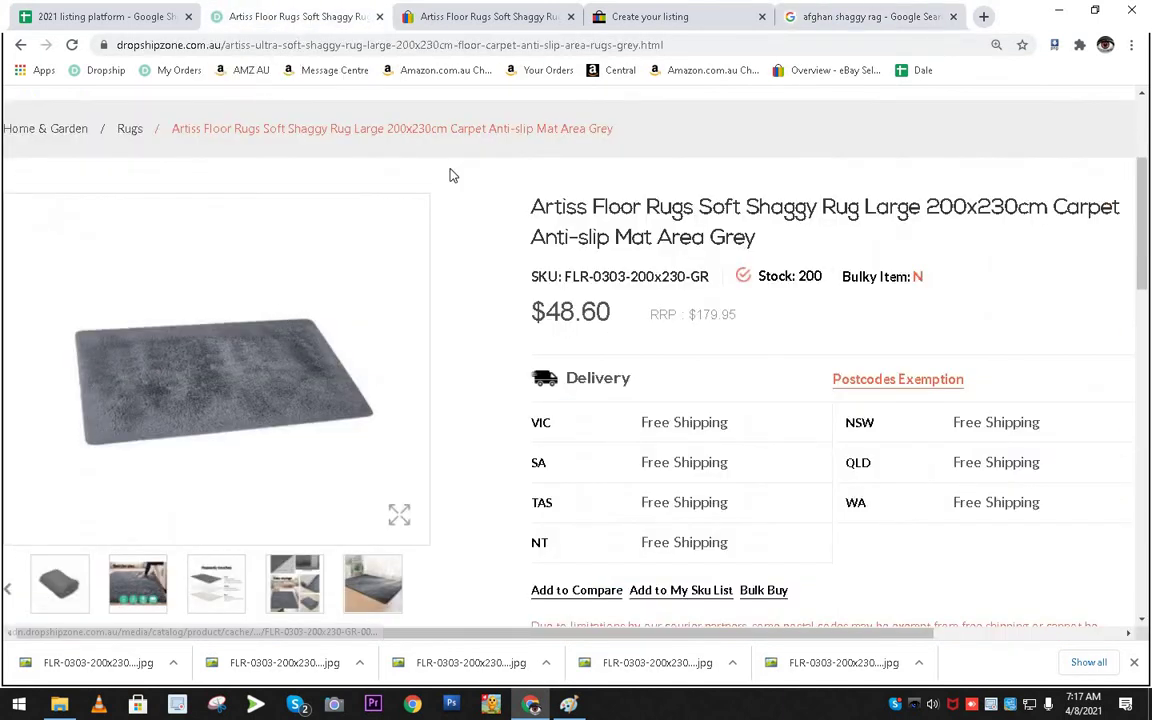
# Refine the image search to "afghan soft shaggy rag" and look through the resulting rug pictures.
pyautogui.click(855, 20)
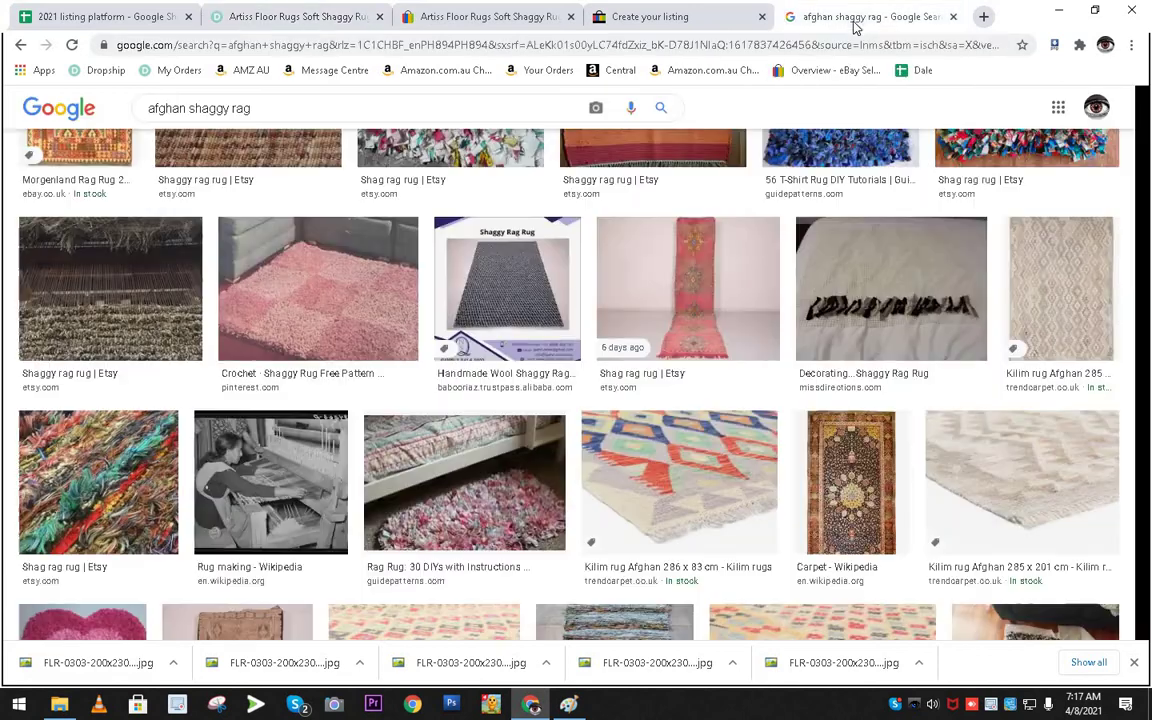
pyautogui.click(190, 110)
pyautogui.write('soft')
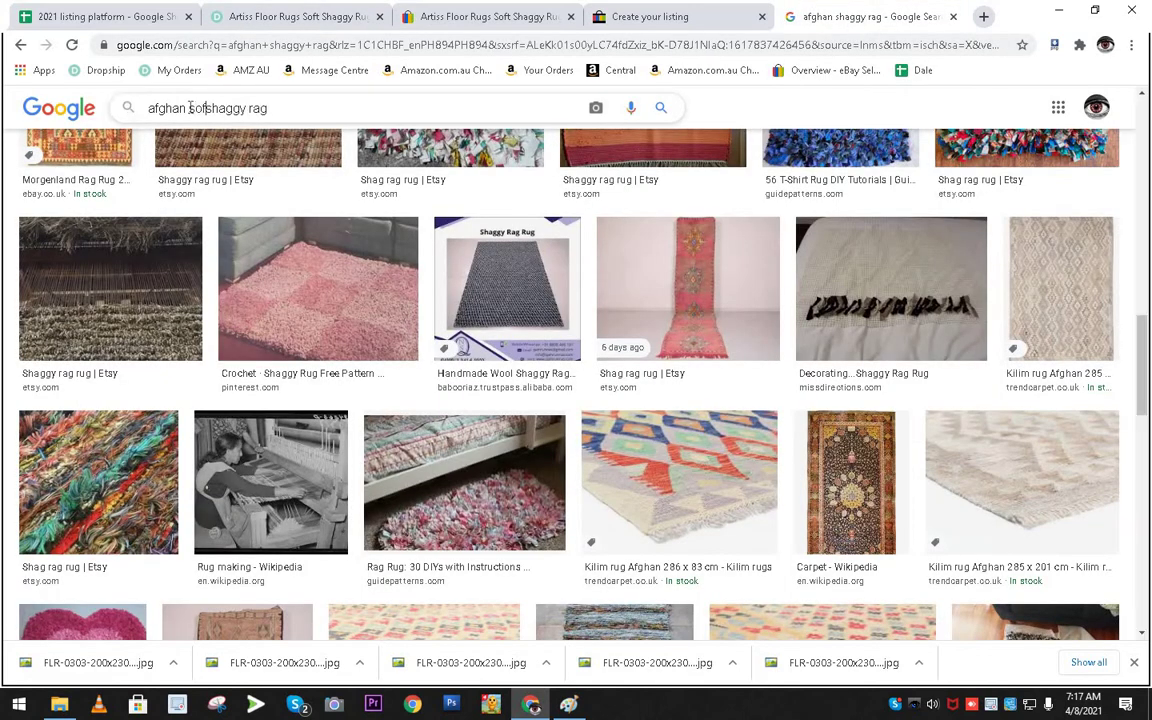
pyautogui.press('Return')
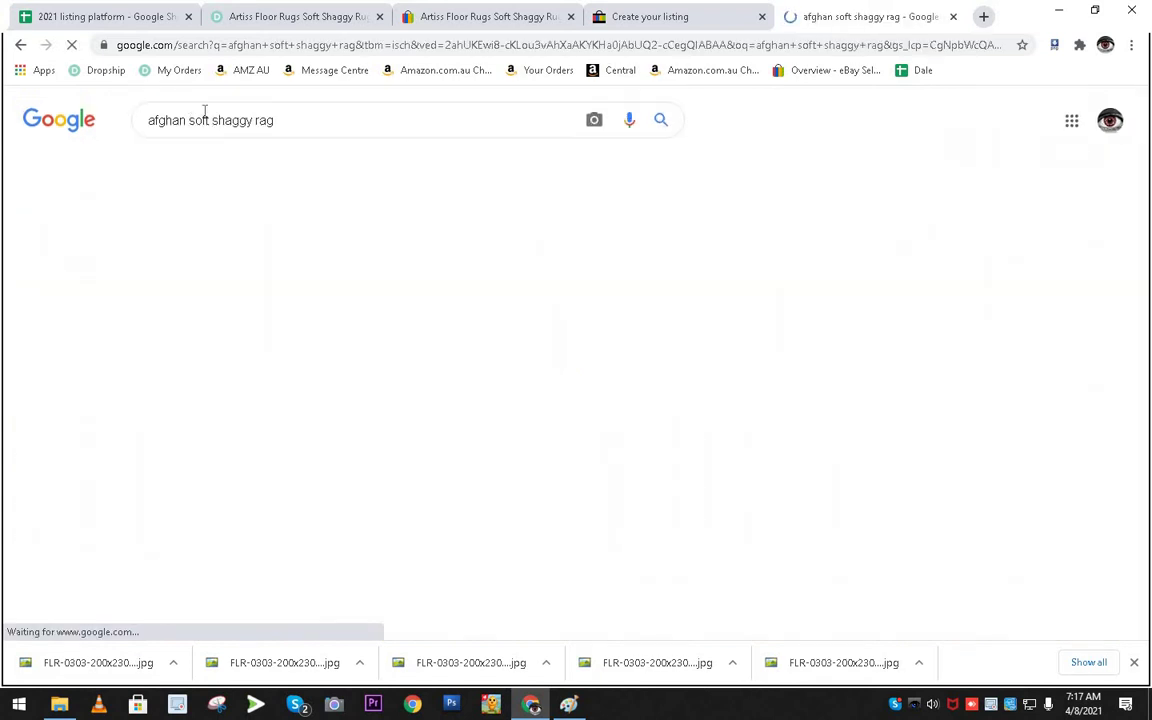
pyautogui.moveTo(362, 344)
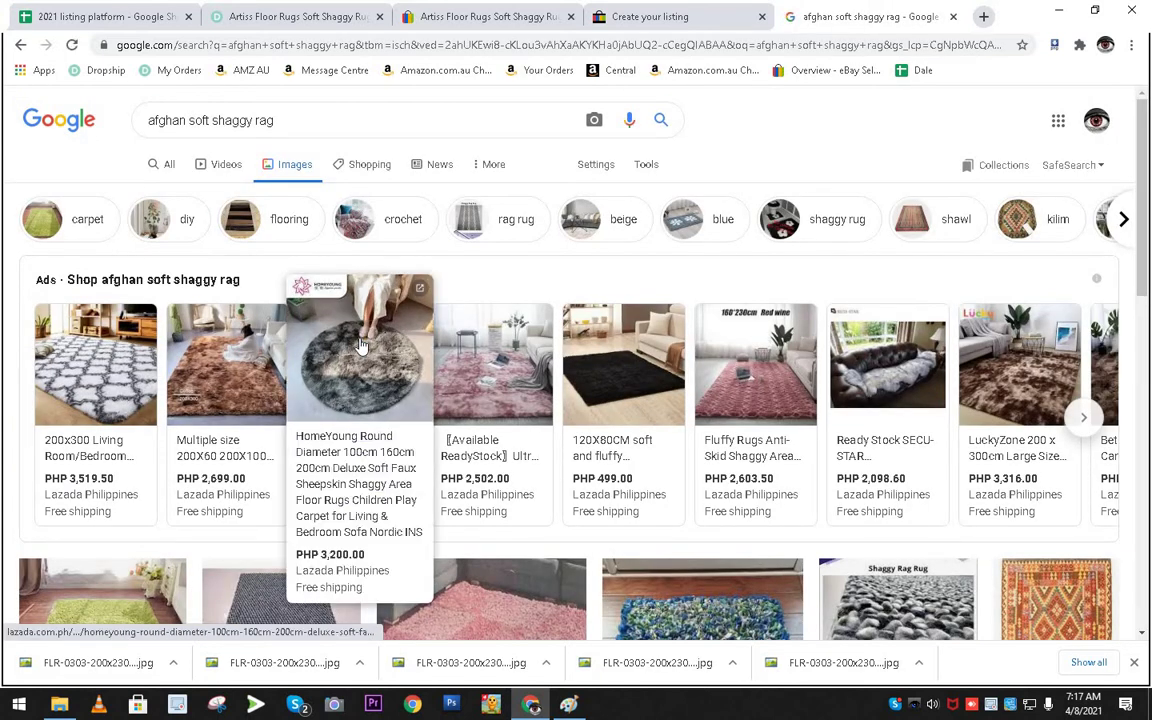
pyautogui.scroll(-1, 362, 344)
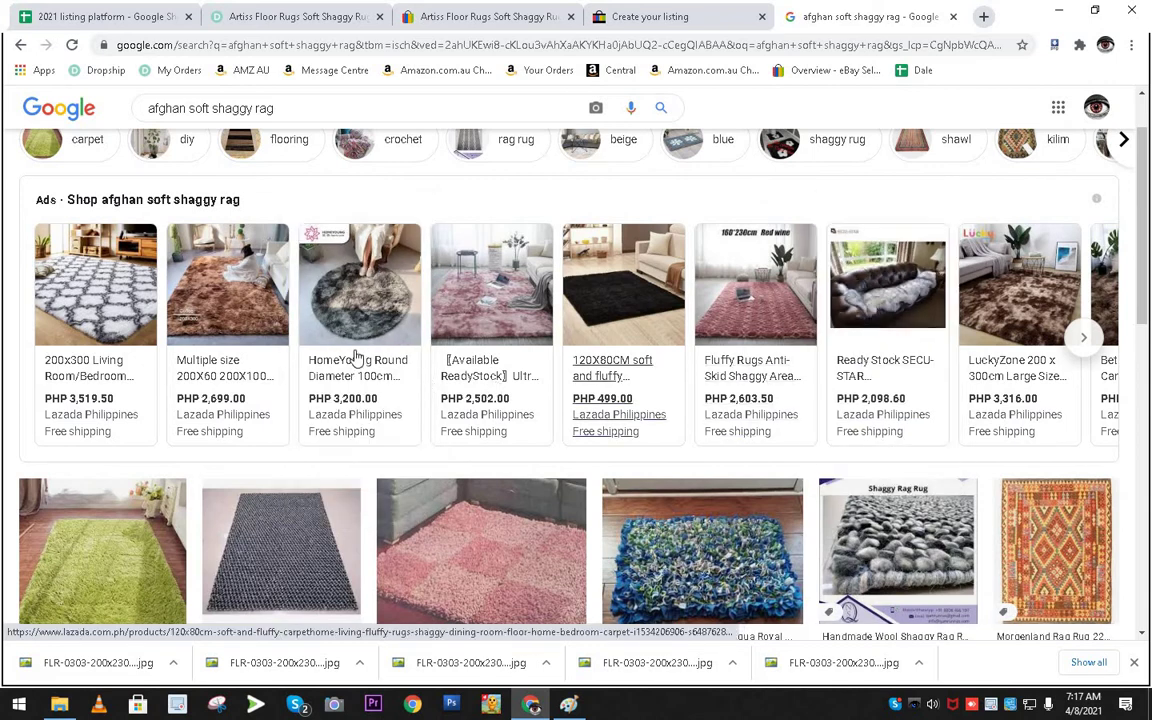
pyautogui.scroll(-3, 334, 343)
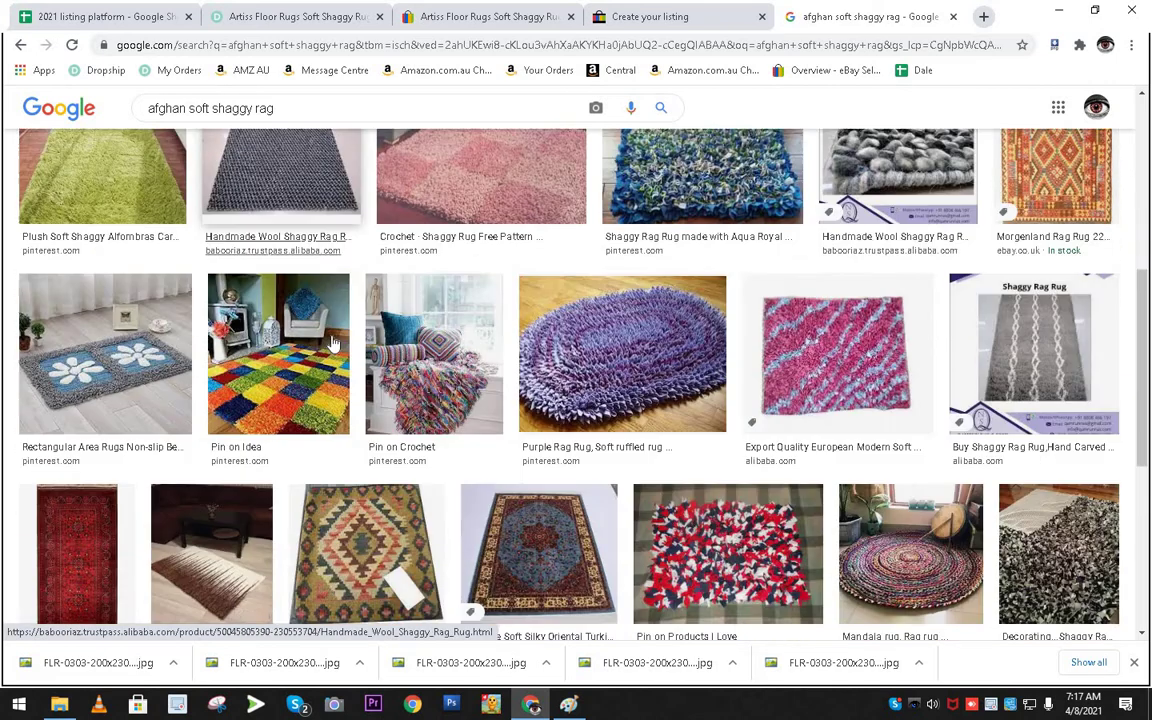
pyautogui.scroll(-3, 334, 343)
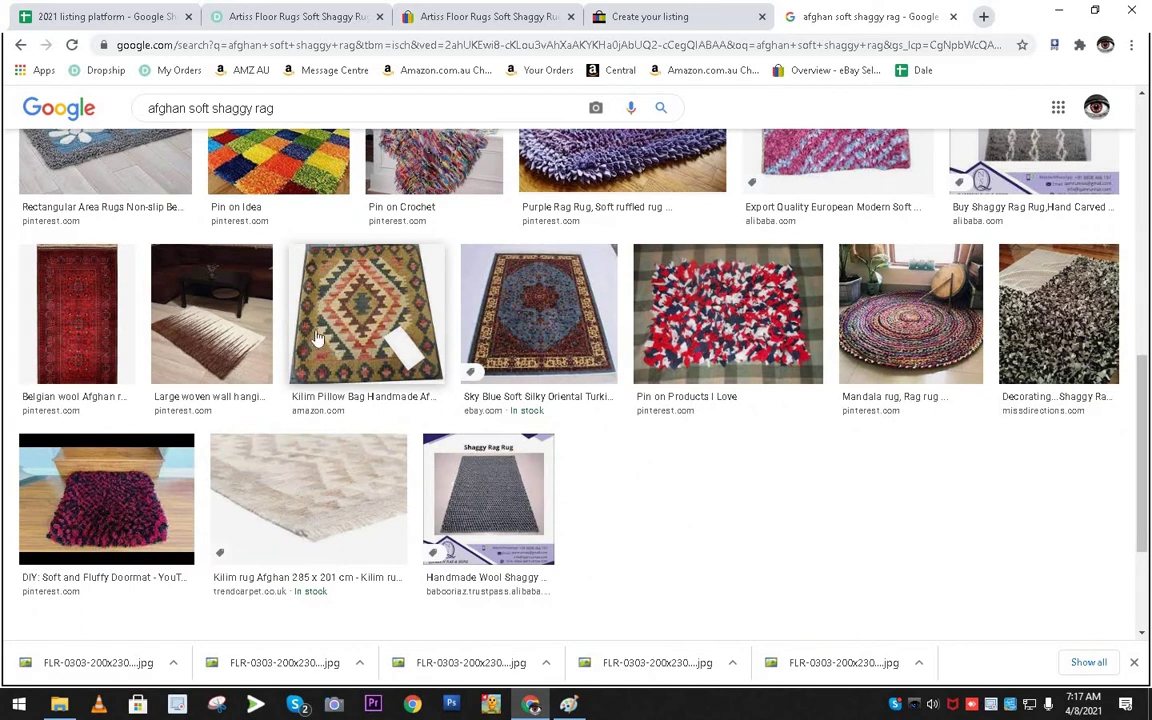
# Check the eBay item page, return to the listing form and look through the Regional Design options again.
pyautogui.click(452, 12)
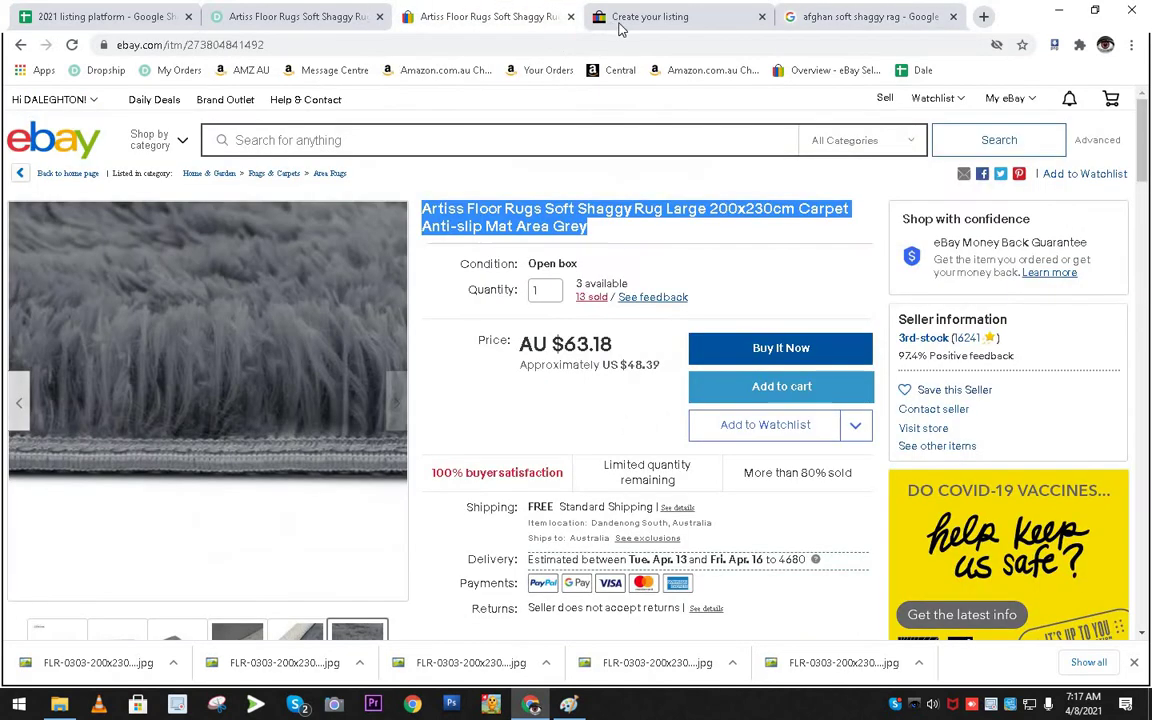
pyautogui.click(617, 18)
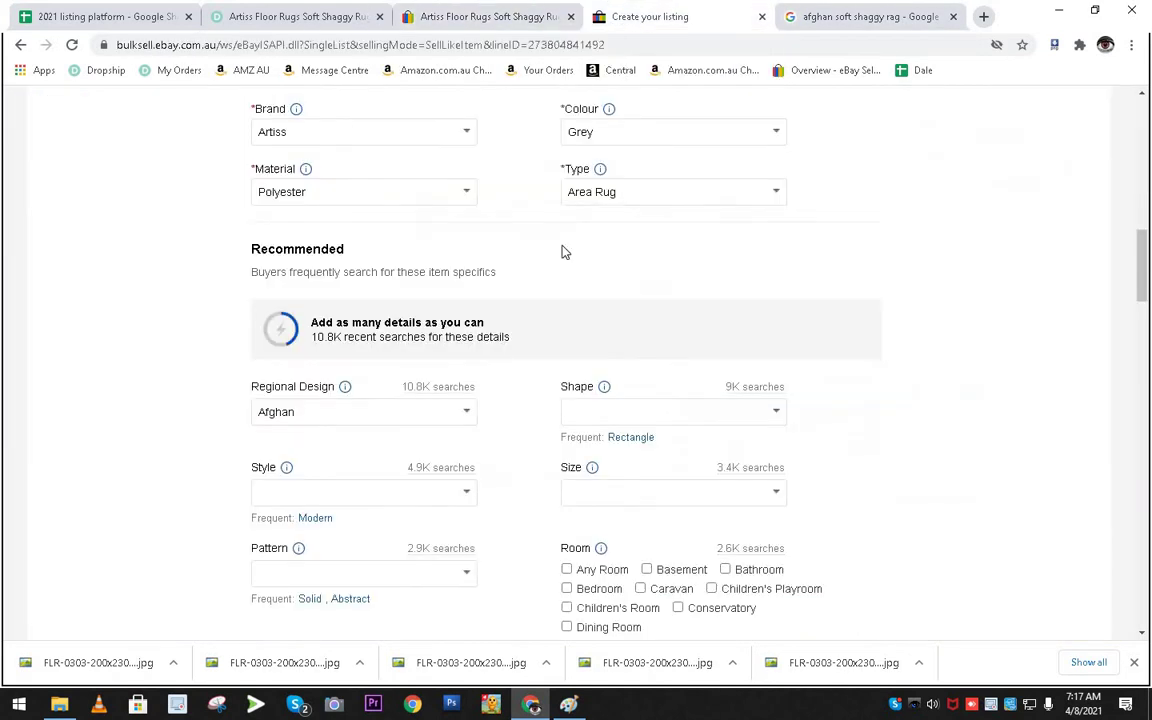
pyautogui.click(465, 411)
pyautogui.scroll(4, 471, 480)
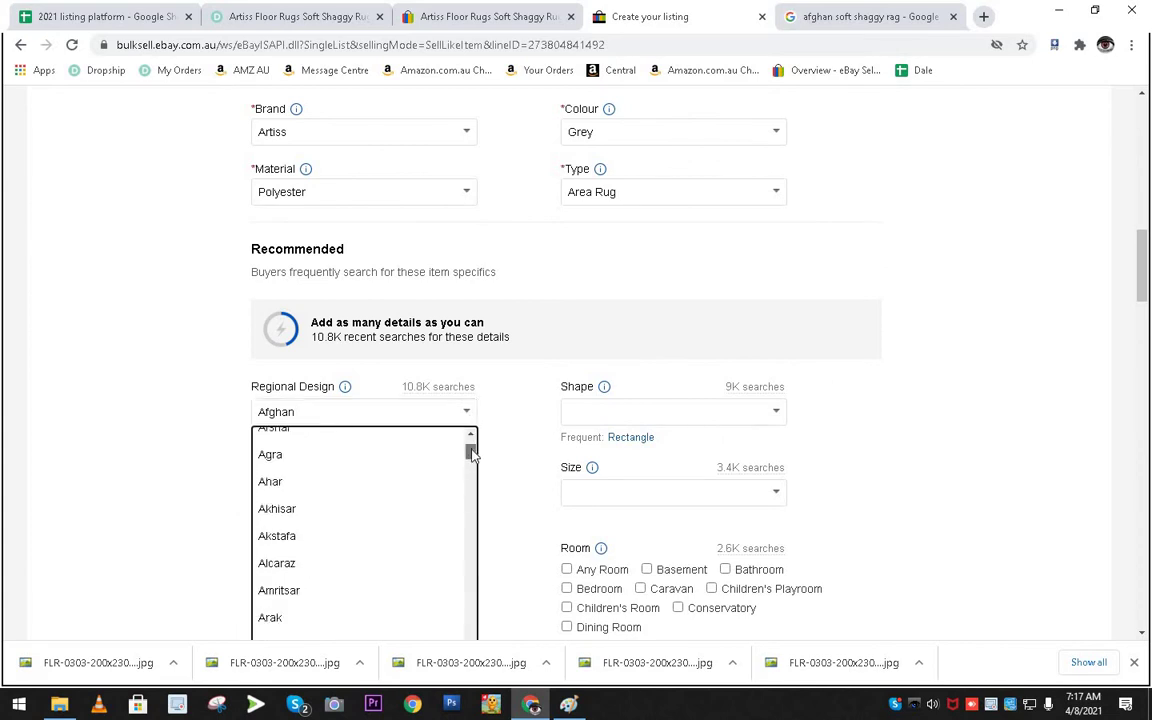
pyautogui.scroll(-2, 473, 492)
pyautogui.scroll(-3, 473, 496)
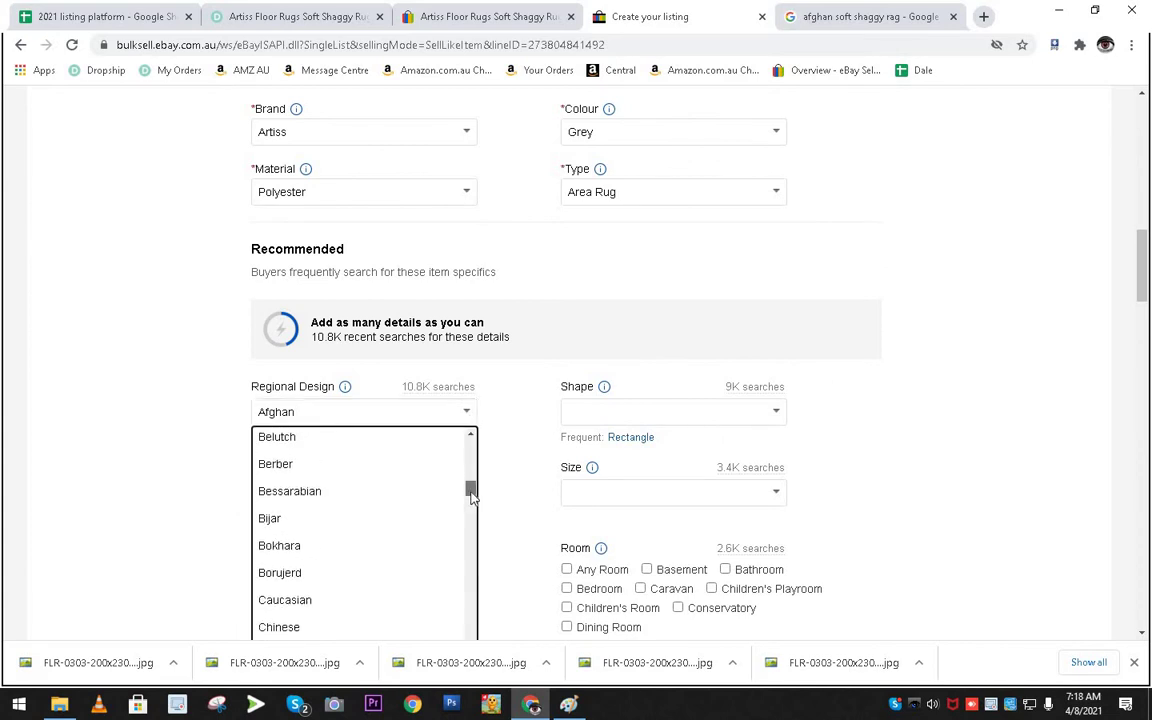
pyautogui.scroll(5, 472, 488)
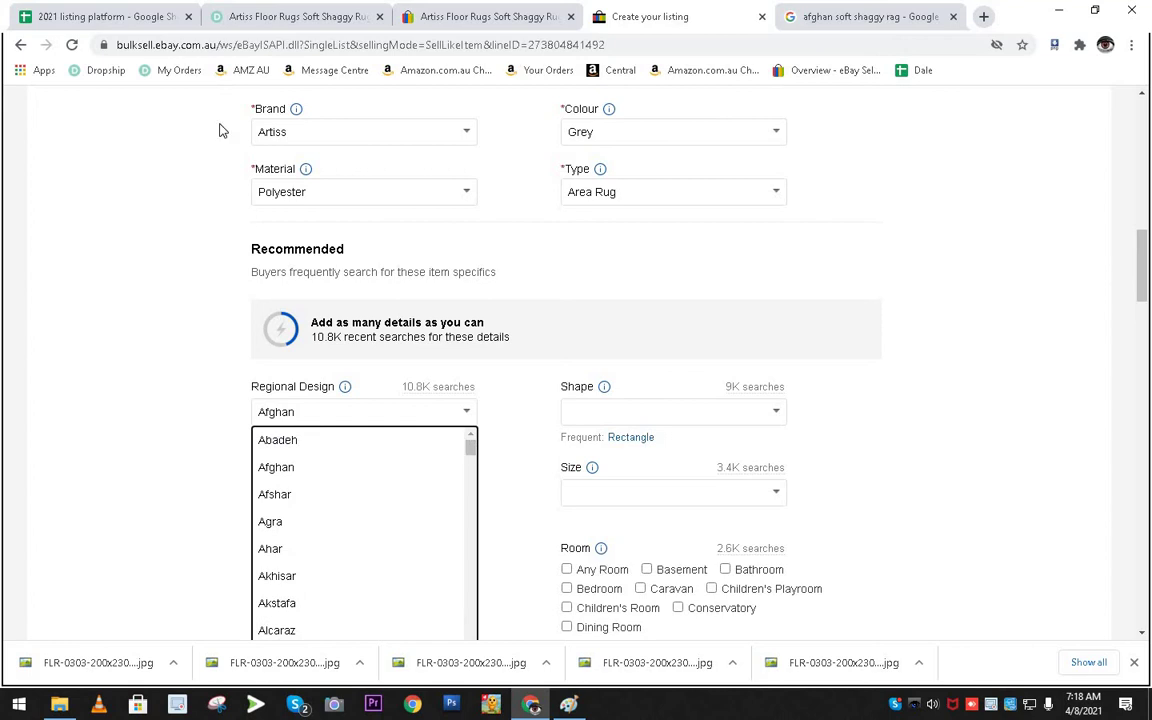
# View the folded and in-room rug photos on the supplier page and compare them with the Google image results.
pyautogui.click(256, 22)
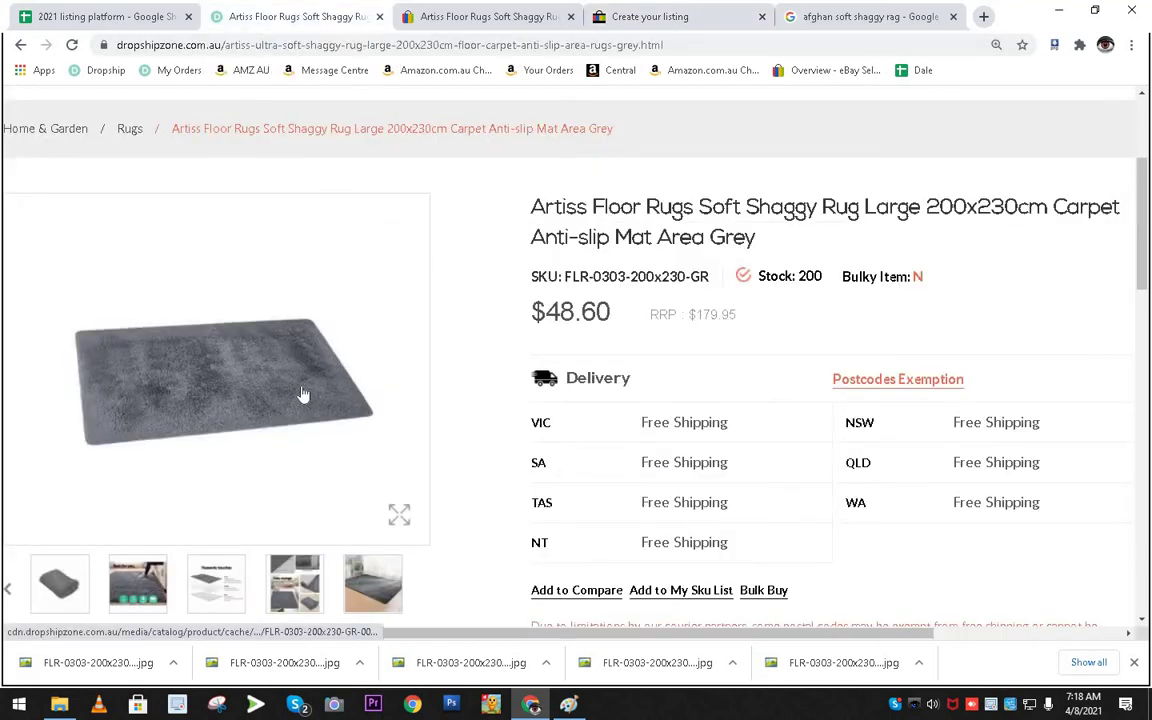
pyautogui.click(62, 580)
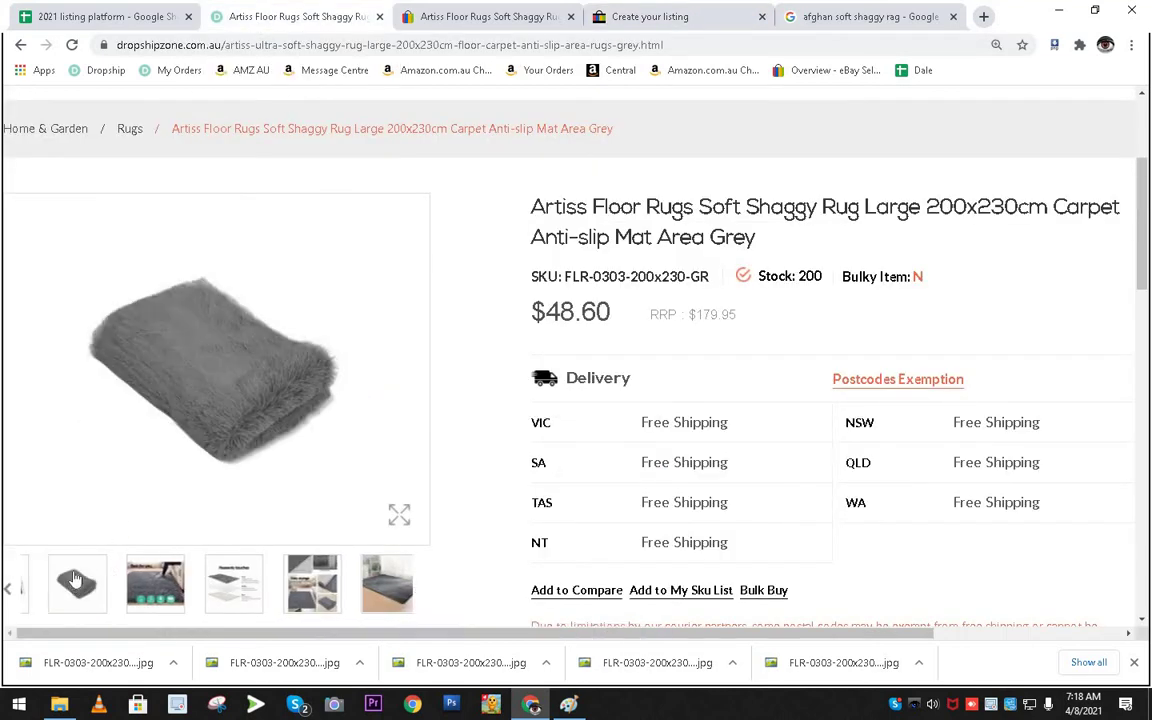
pyautogui.click(380, 585)
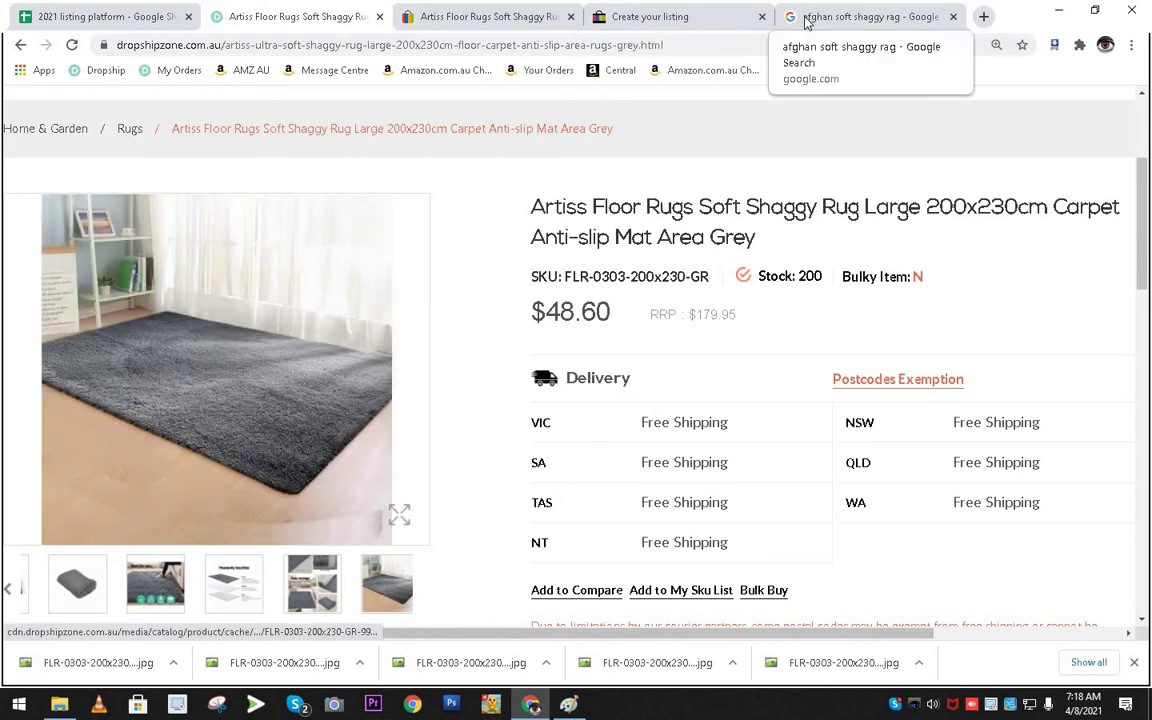
pyautogui.click(850, 17)
pyautogui.scroll(5, 600, 462)
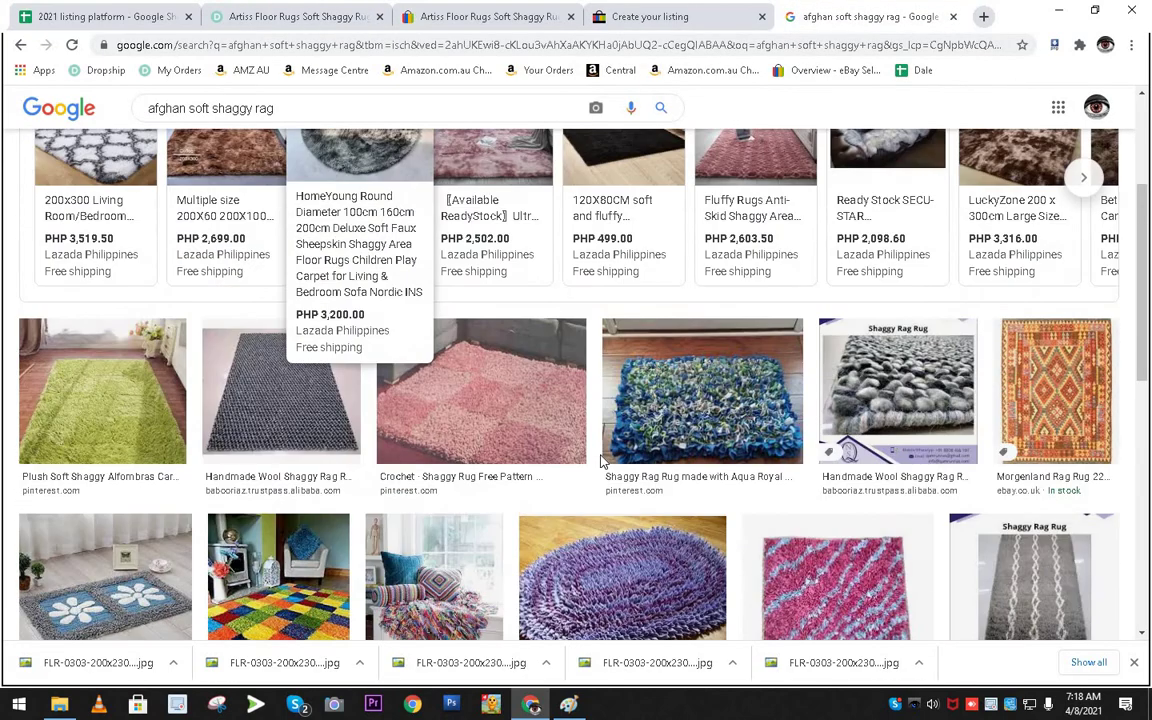
pyautogui.scroll(2, 600, 462)
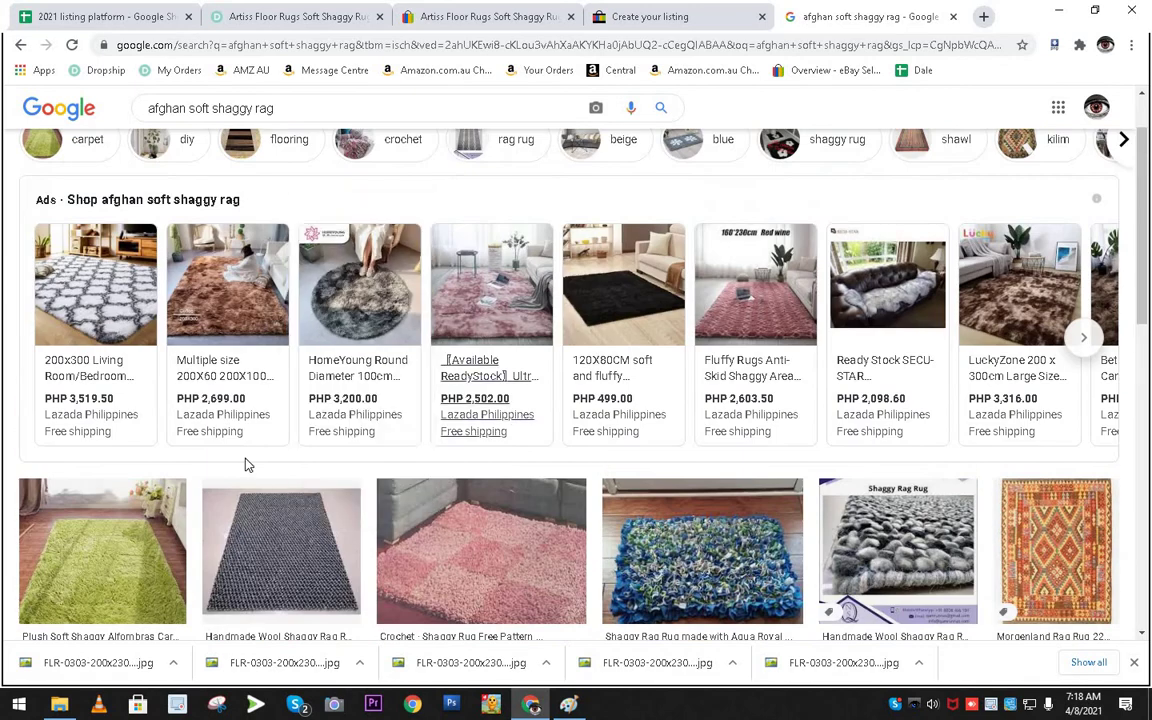
pyautogui.scroll(-2, 244, 463)
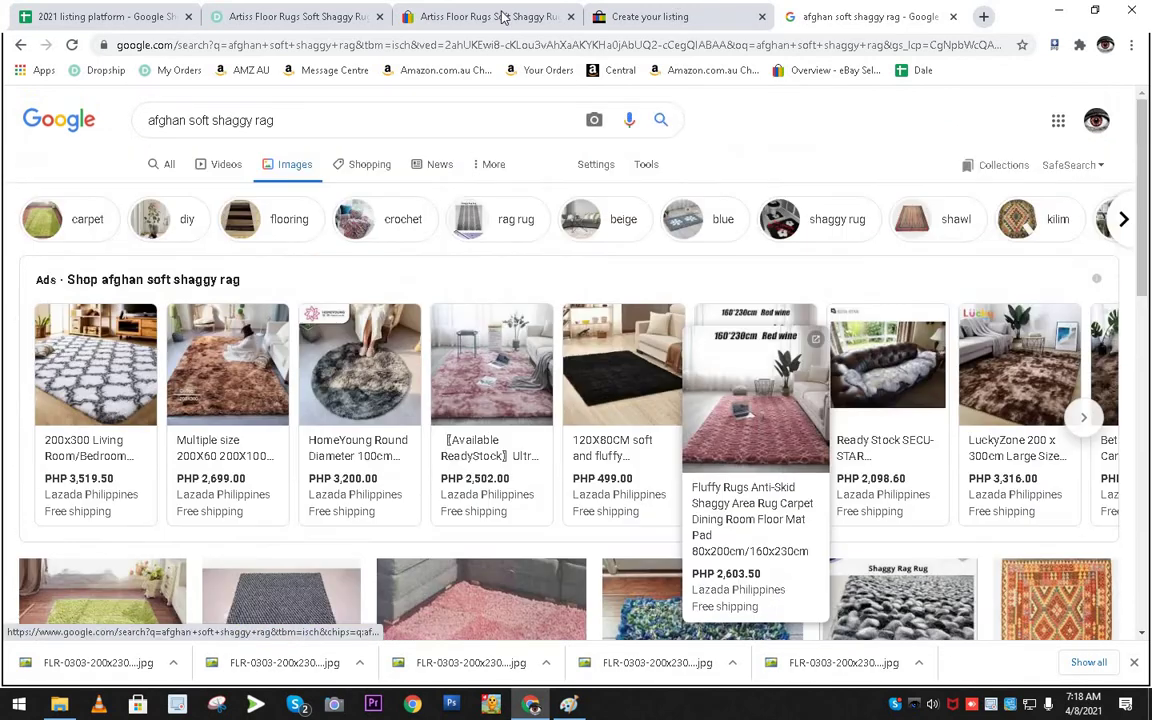
# Return to the listing form, leave Regional Design as Afghan and set Shape to the frequent value Rectangle.
pyautogui.click(490, 16)
pyautogui.click(663, 17)
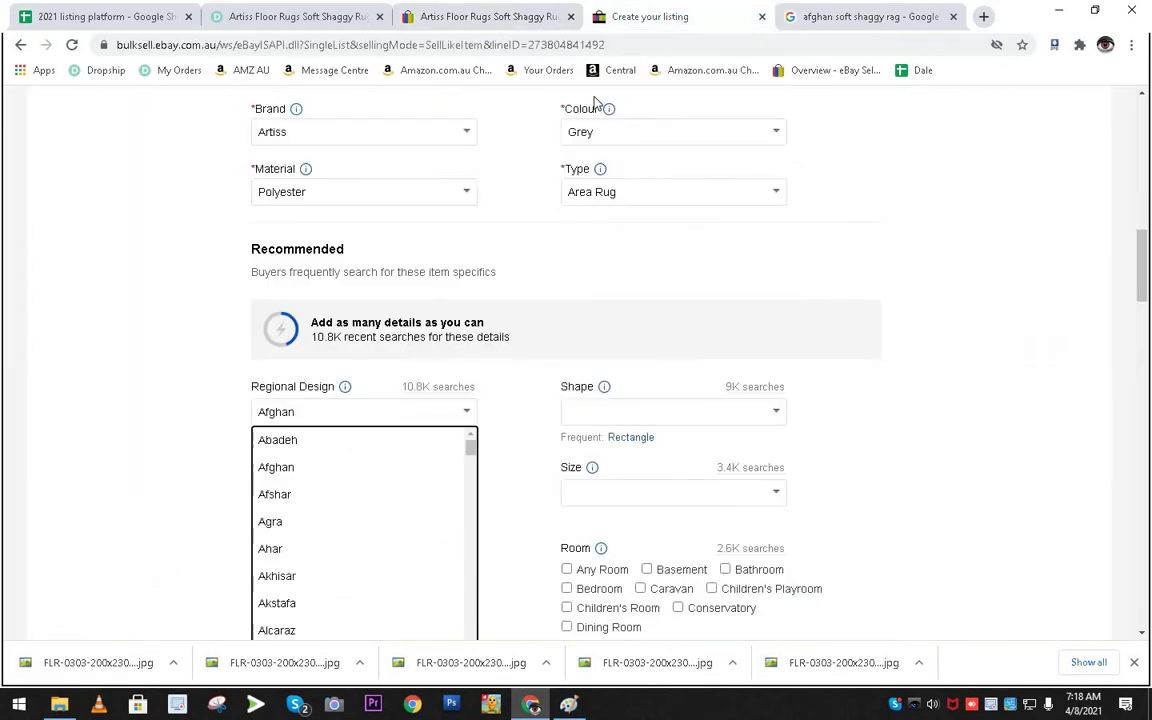
pyautogui.click(557, 337)
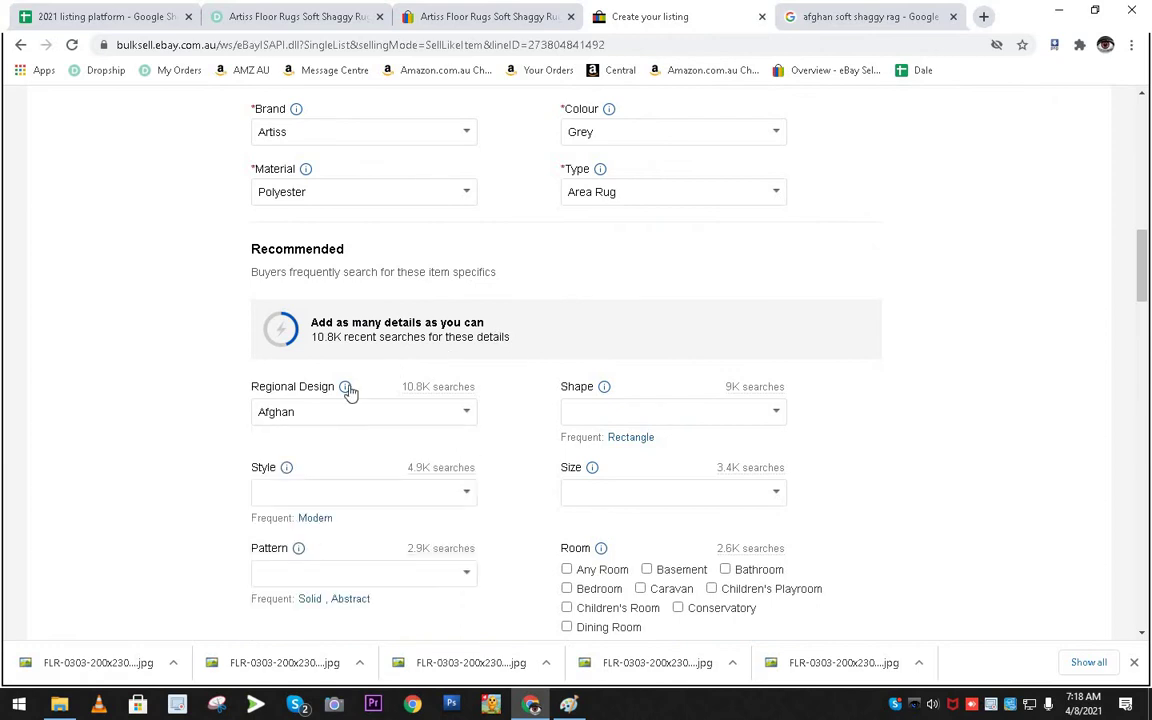
pyautogui.click(304, 412)
pyautogui.moveTo(304, 412); pyautogui.dragTo(260, 411)
pyautogui.click(508, 434)
pyautogui.click(614, 437)
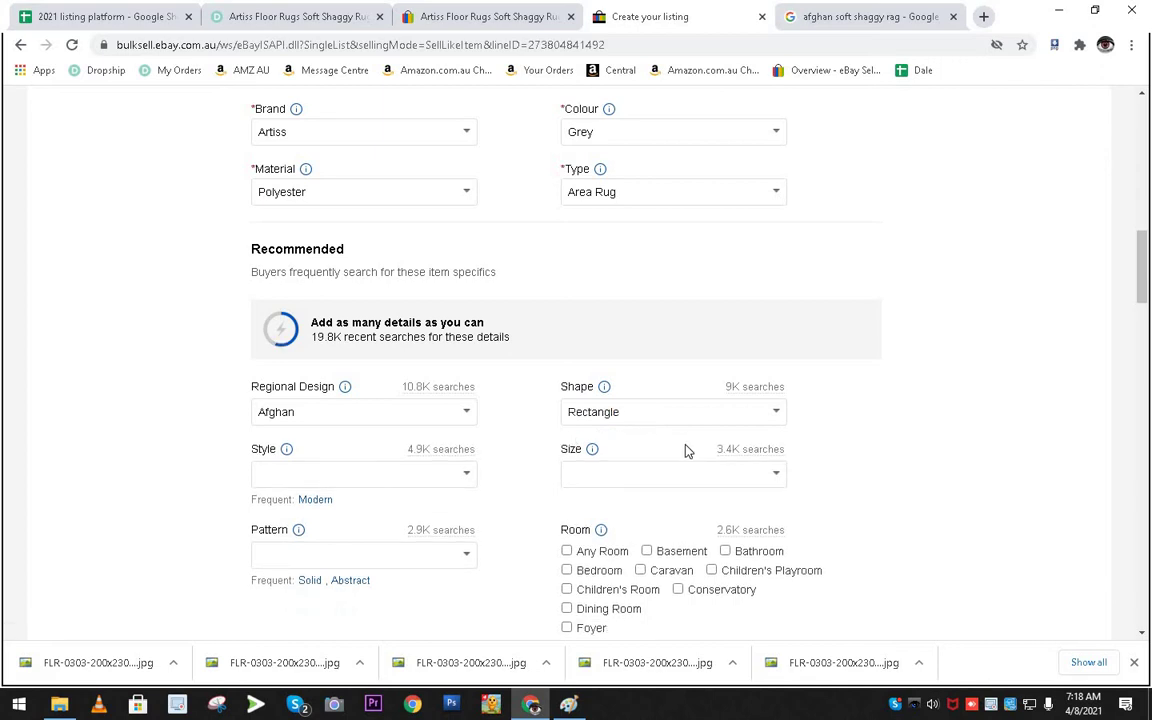
# Copy the rug size from the supplier page's specifications and enter 200cm x 230cm as the listing's Size.
pyautogui.scroll(-2, 740, 420)
pyautogui.click(779, 315)
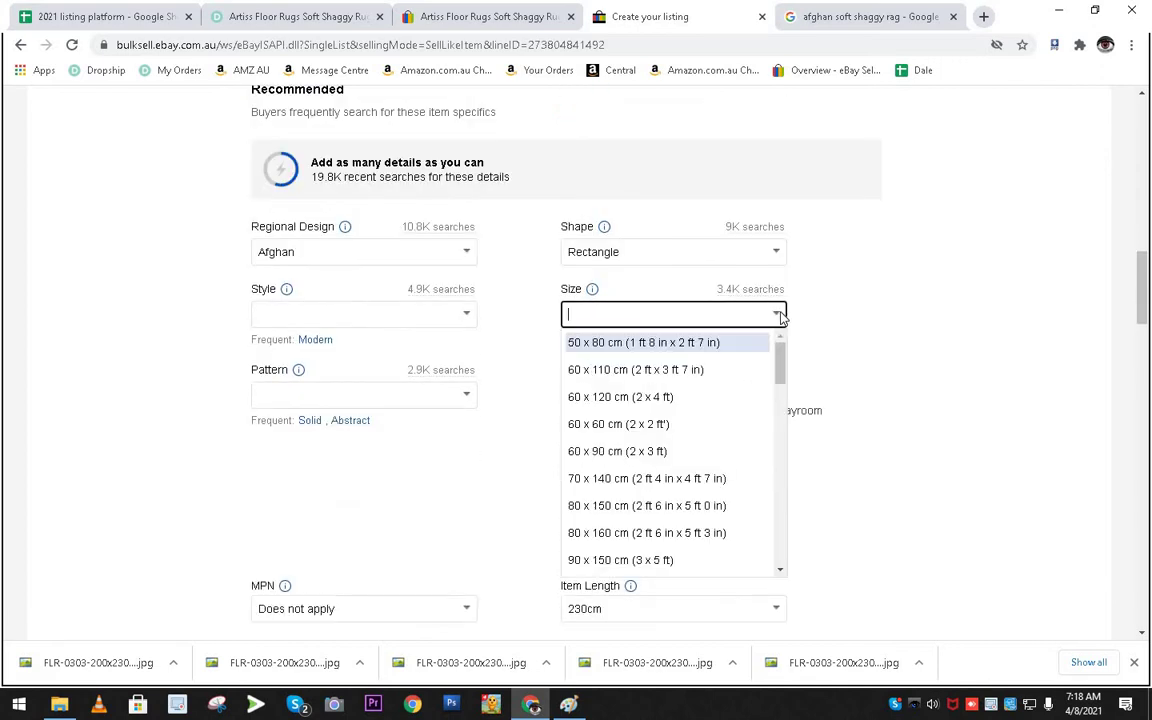
pyautogui.click(869, 314)
pyautogui.scroll(-10, 340, 425)
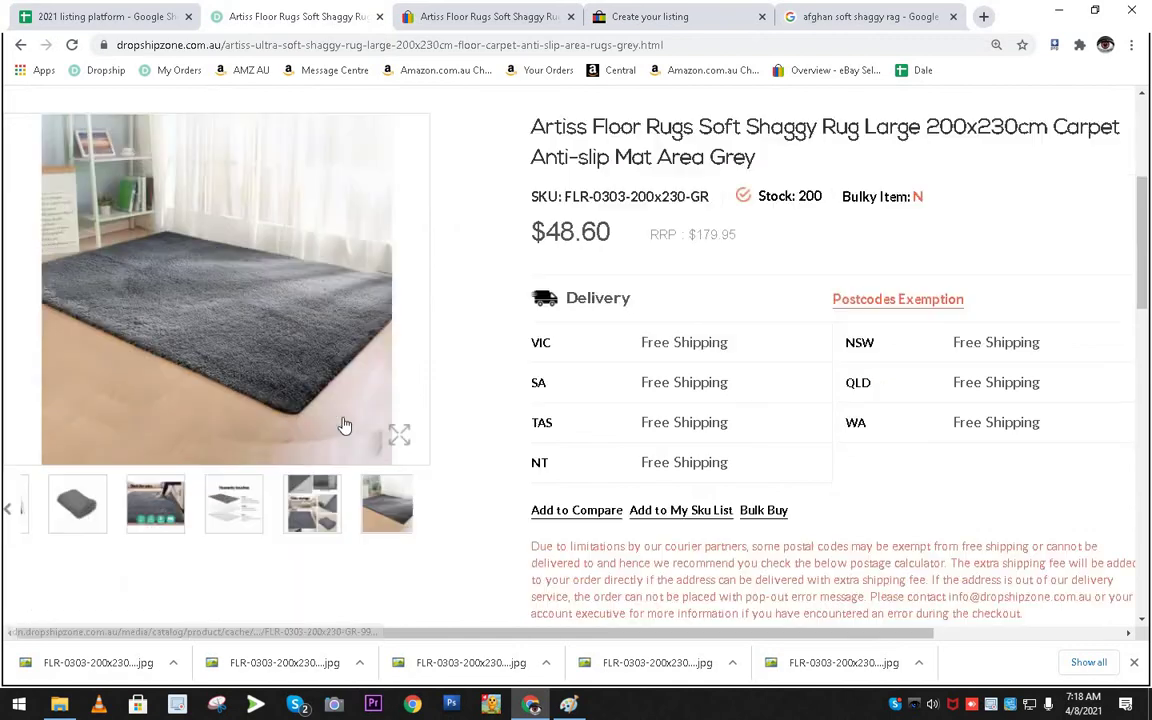
pyautogui.scroll(-3, 343, 423)
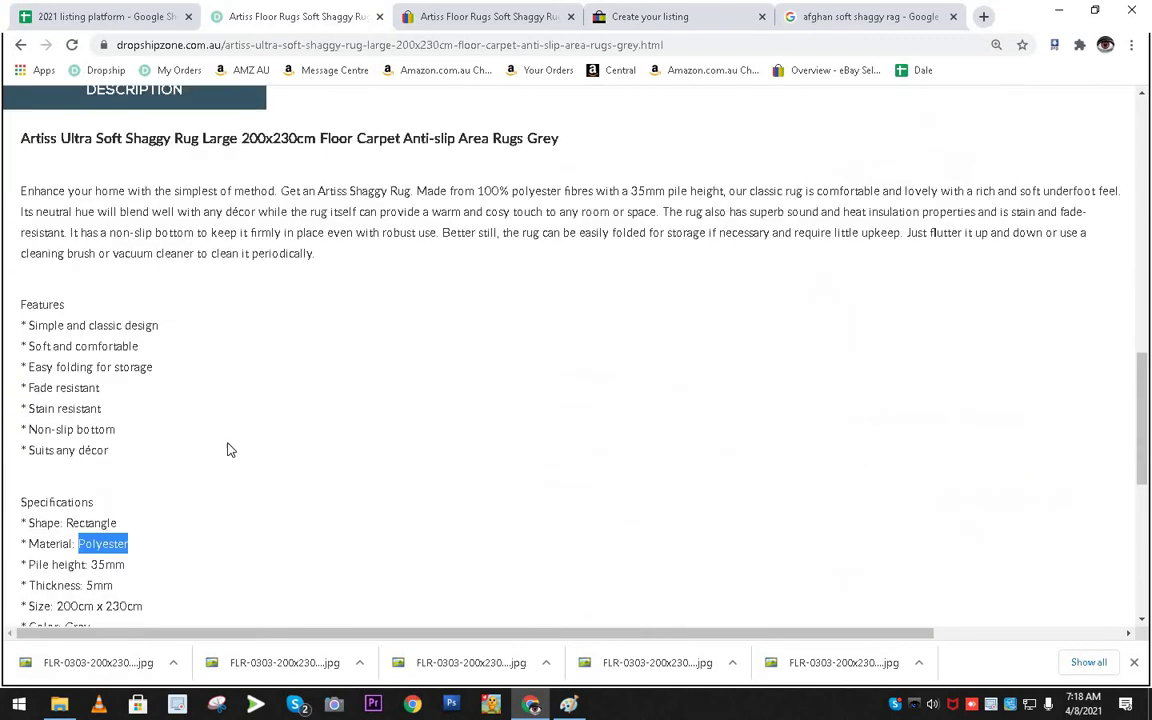
pyautogui.moveTo(58, 449); pyautogui.dragTo(143, 447)
pyautogui.hotkey('ctrl', 'c')
pyautogui.click(645, 17)
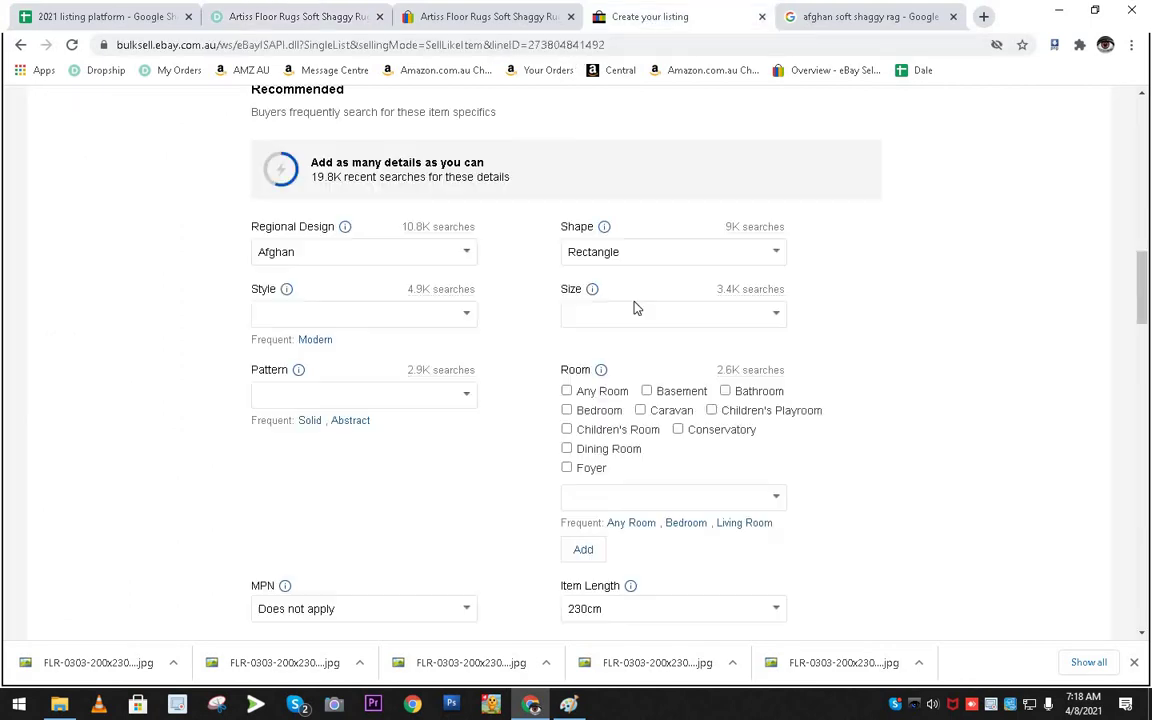
pyautogui.click(626, 316)
pyautogui.hotkey('ctrl', 'v')
# Set Style to Modern and Pattern to Solid, and select Bedroom and Dining Room as suitable rooms.
pyautogui.click(316, 340)
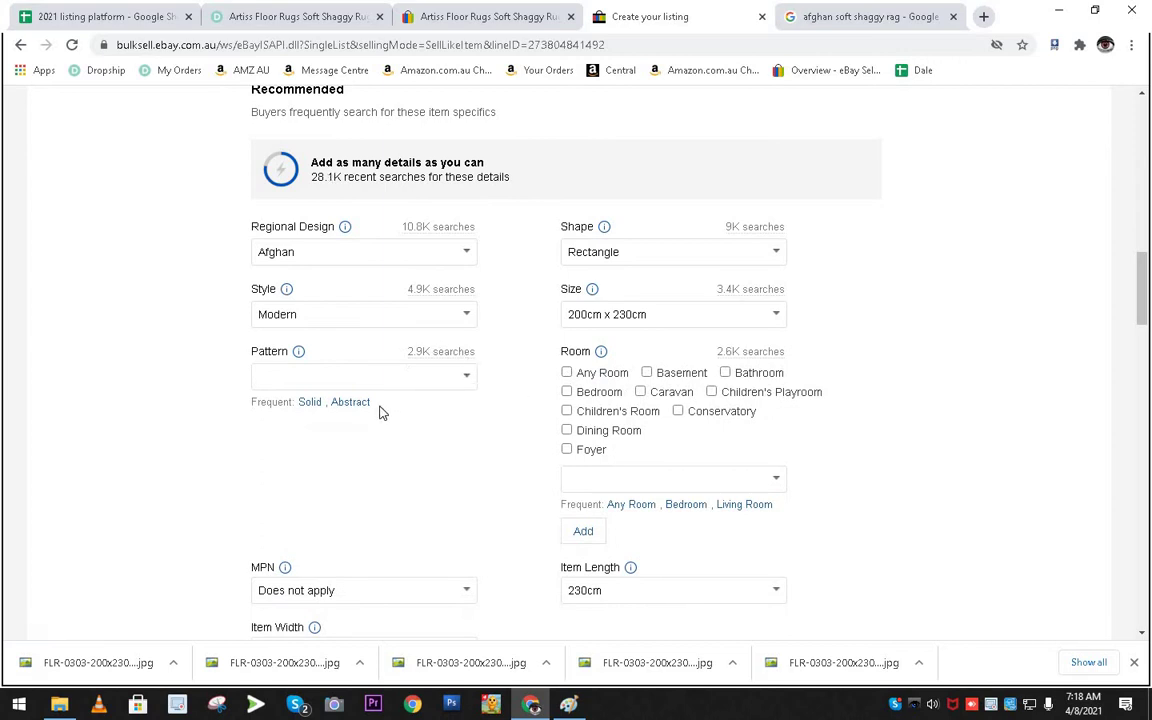
pyautogui.click(304, 408)
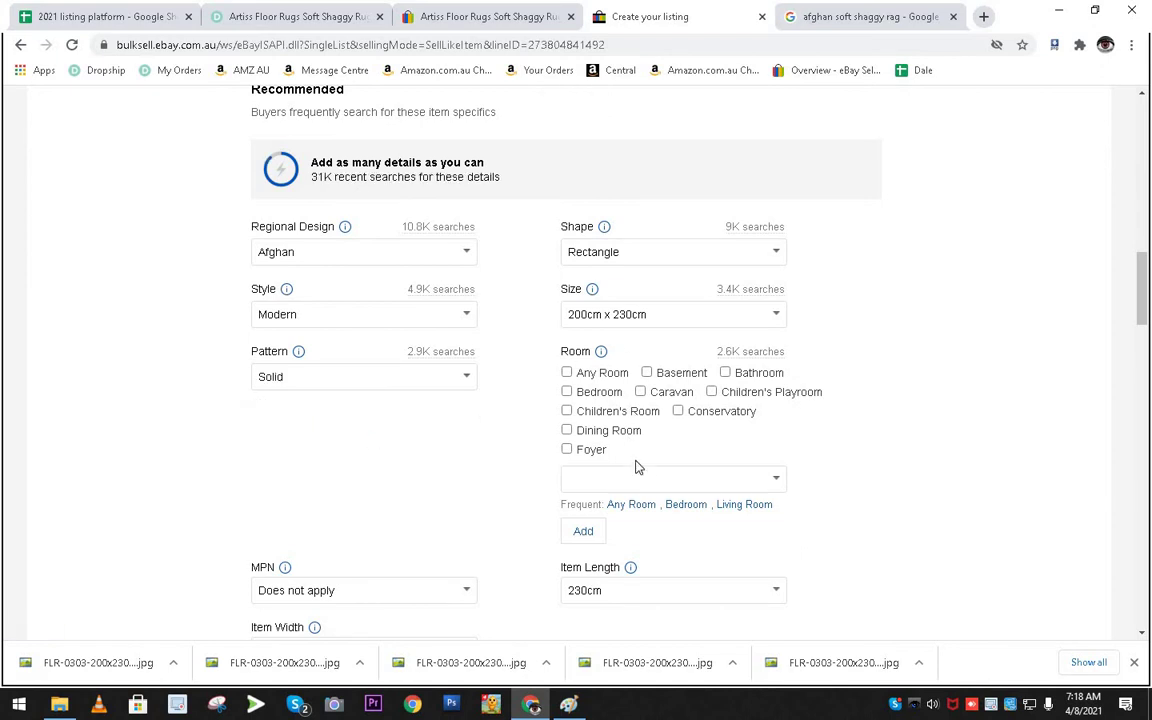
pyautogui.click(567, 392)
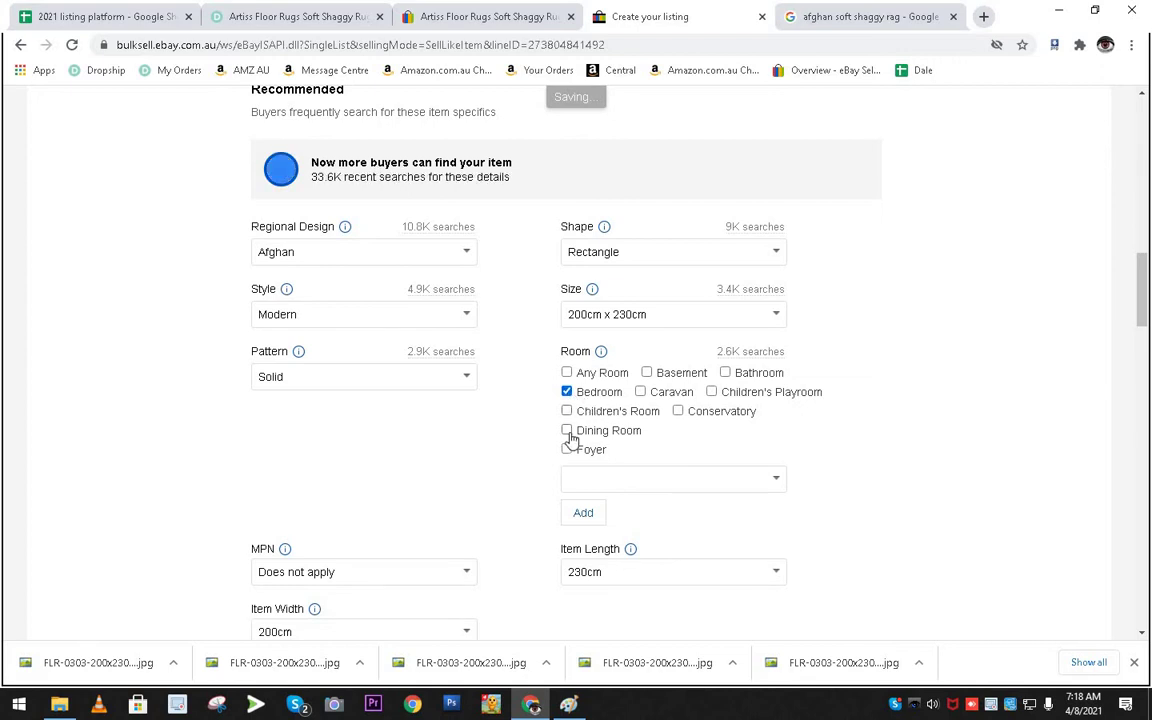
pyautogui.click(567, 432)
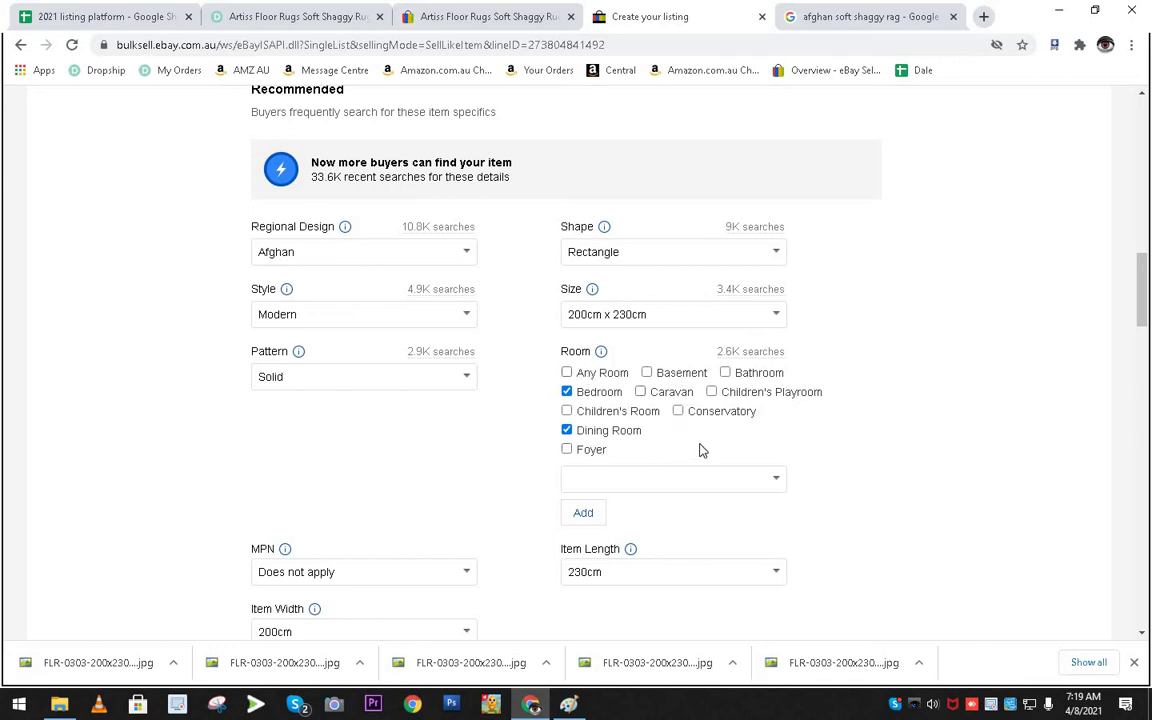
# Look up the room option "Conservatory" in Google Images to see what kind of room it is.
pyautogui.scroll(-1, 701, 449)
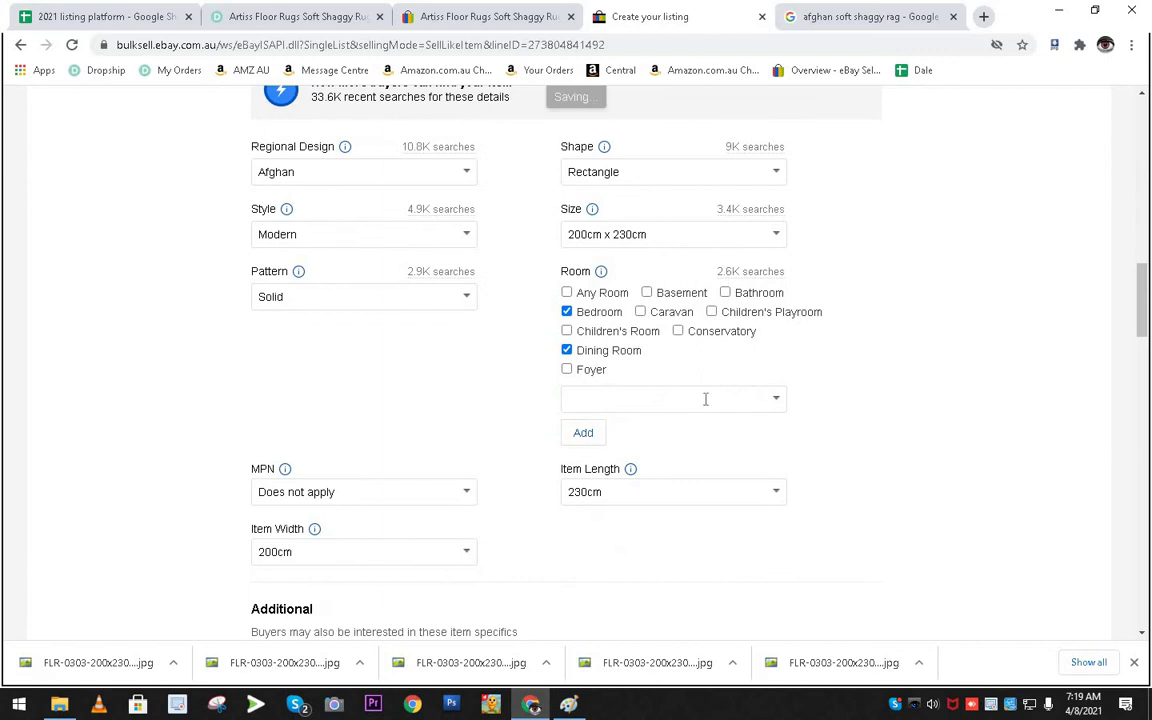
pyautogui.moveTo(757, 333); pyautogui.dragTo(689, 333)
pyautogui.hotkey('ctrl', 'c')
pyautogui.click(861, 22)
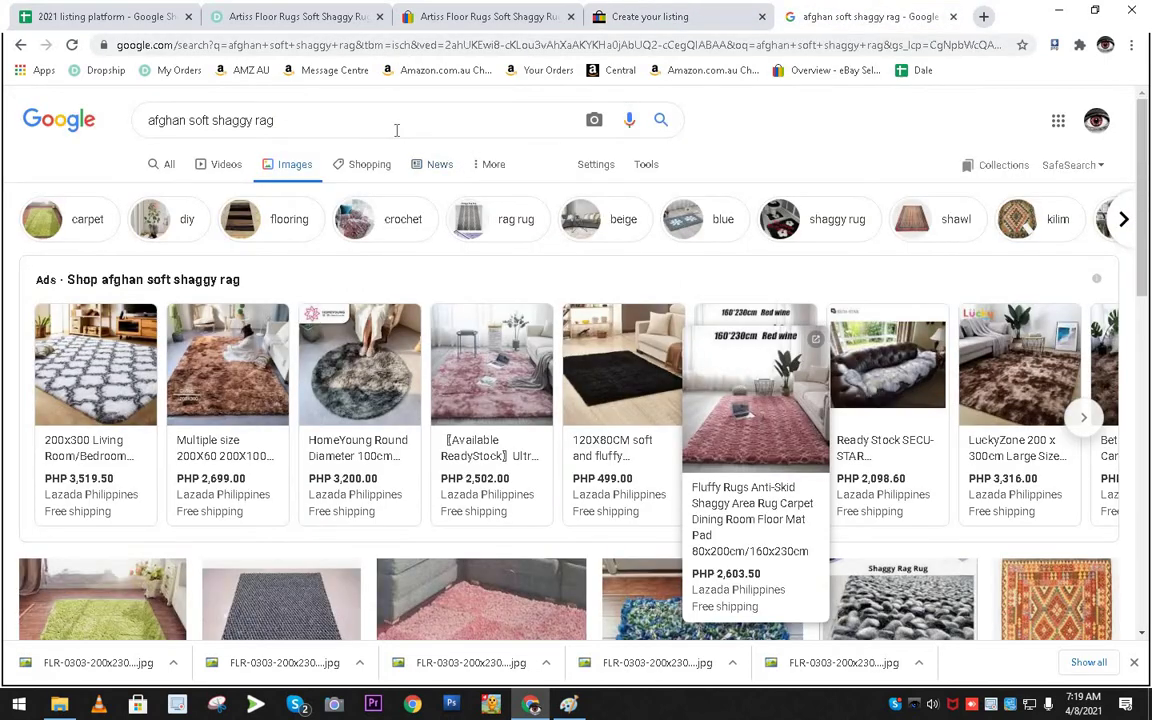
pyautogui.tripleClick(394, 129)
pyautogui.hotkey('ctrl', 'v')
pyautogui.press('Return')
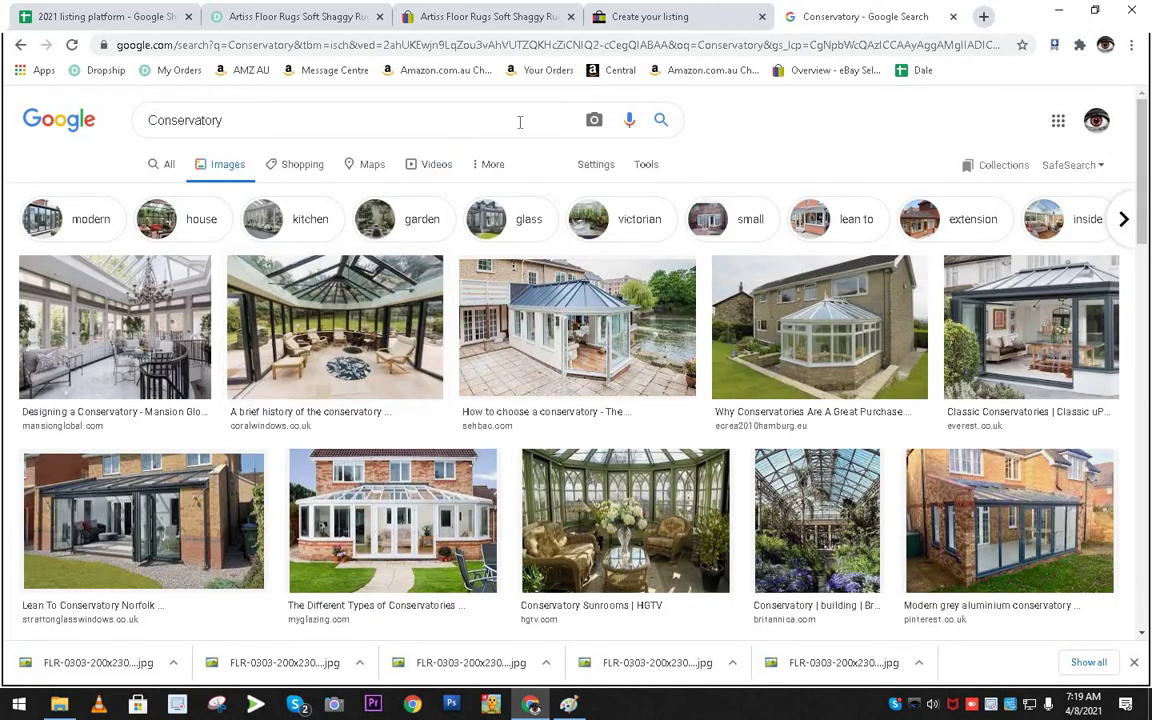
# Return to the listing form and add Conservatory, Children's Room and Children's Playroom to the Room selection.
pyautogui.click(640, 26)
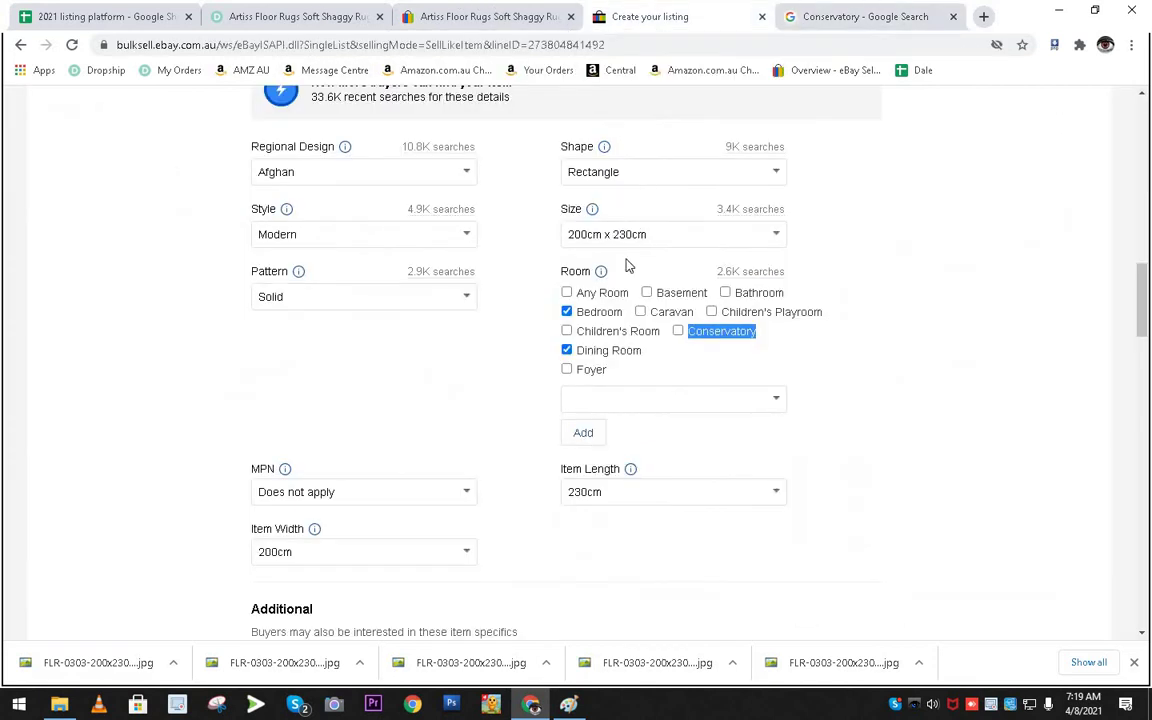
pyautogui.click(678, 331)
pyautogui.click(567, 330)
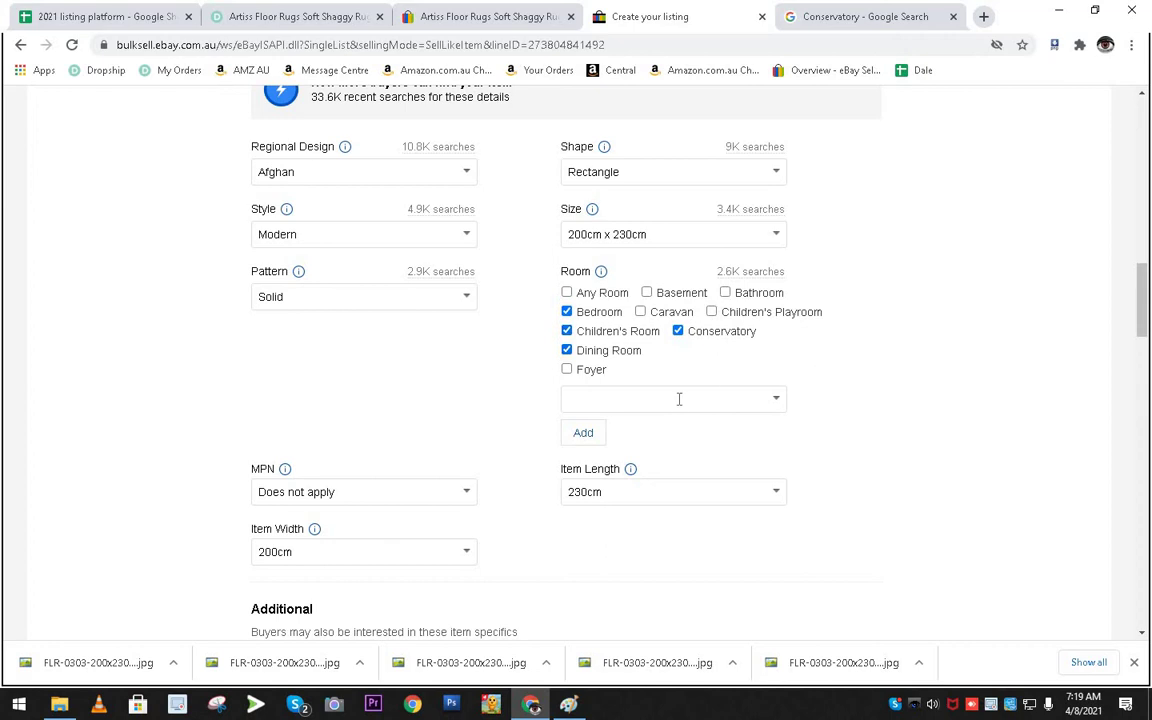
pyautogui.click(711, 312)
# Check the eBay item page, return to the listing form and review the Item Width entry.
pyautogui.scroll(-1, 515, 412)
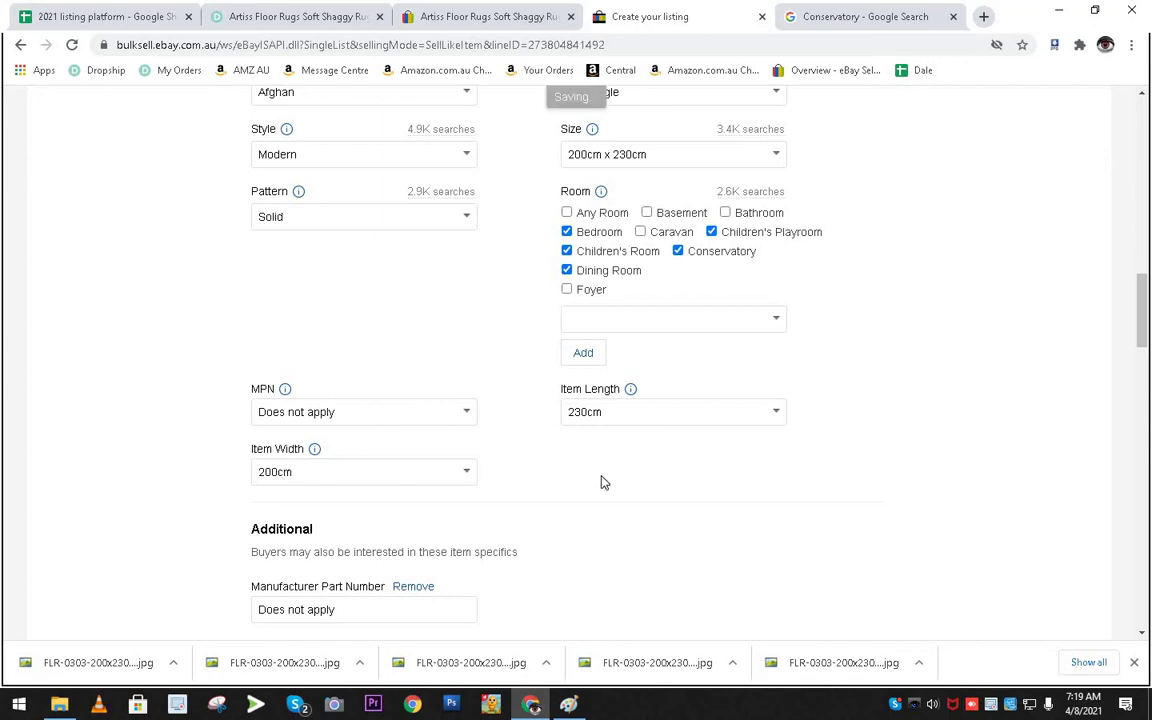
pyautogui.click(455, 22)
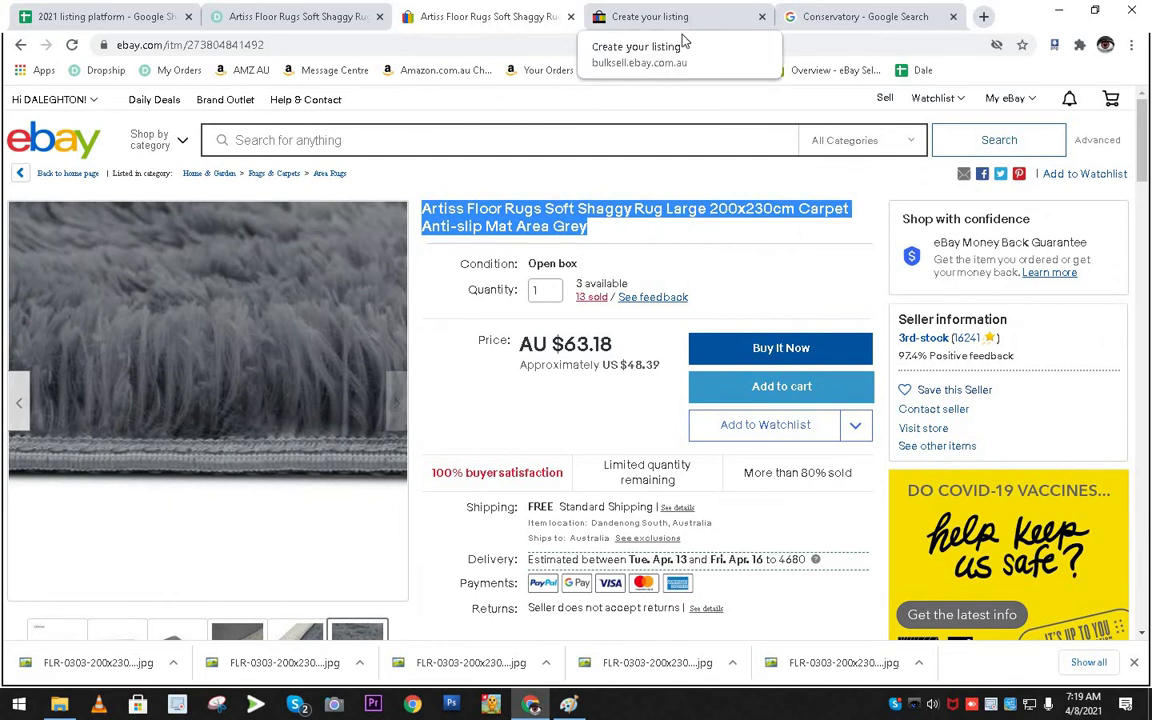
pyautogui.click(742, 12)
pyautogui.click(339, 478)
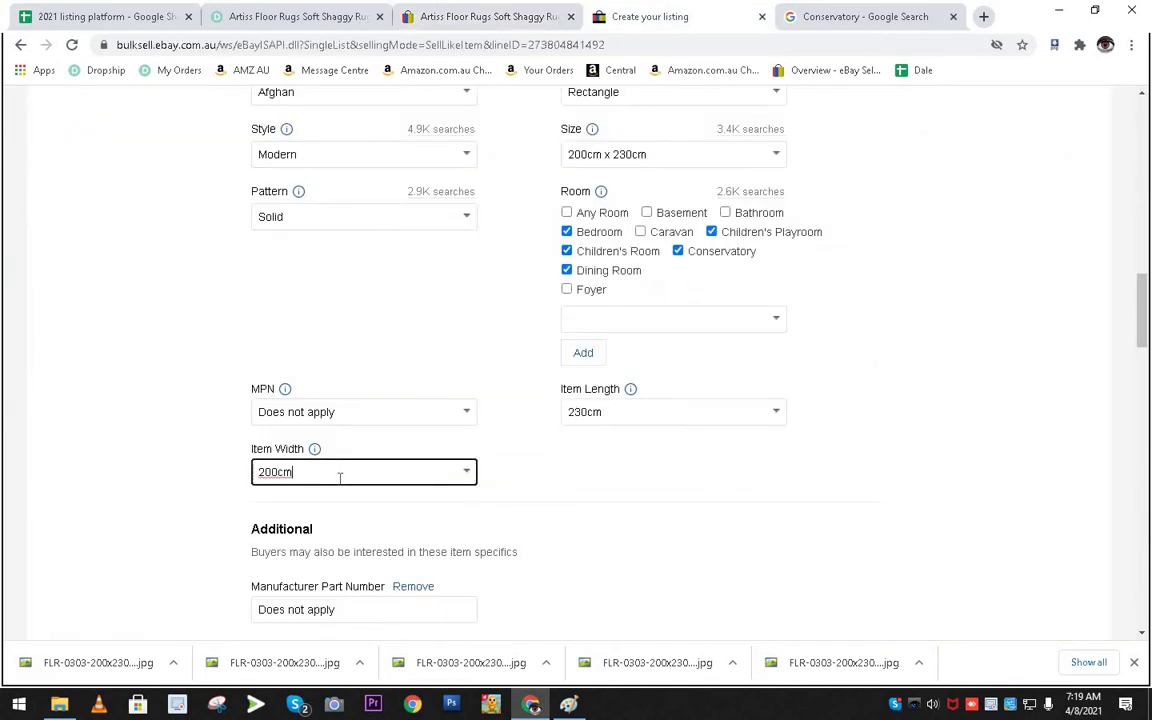
pyautogui.click(527, 487)
# Show the additional item specifics options, including Weave, Theme, Pile Height and Features.
pyautogui.scroll(-2, 510, 480)
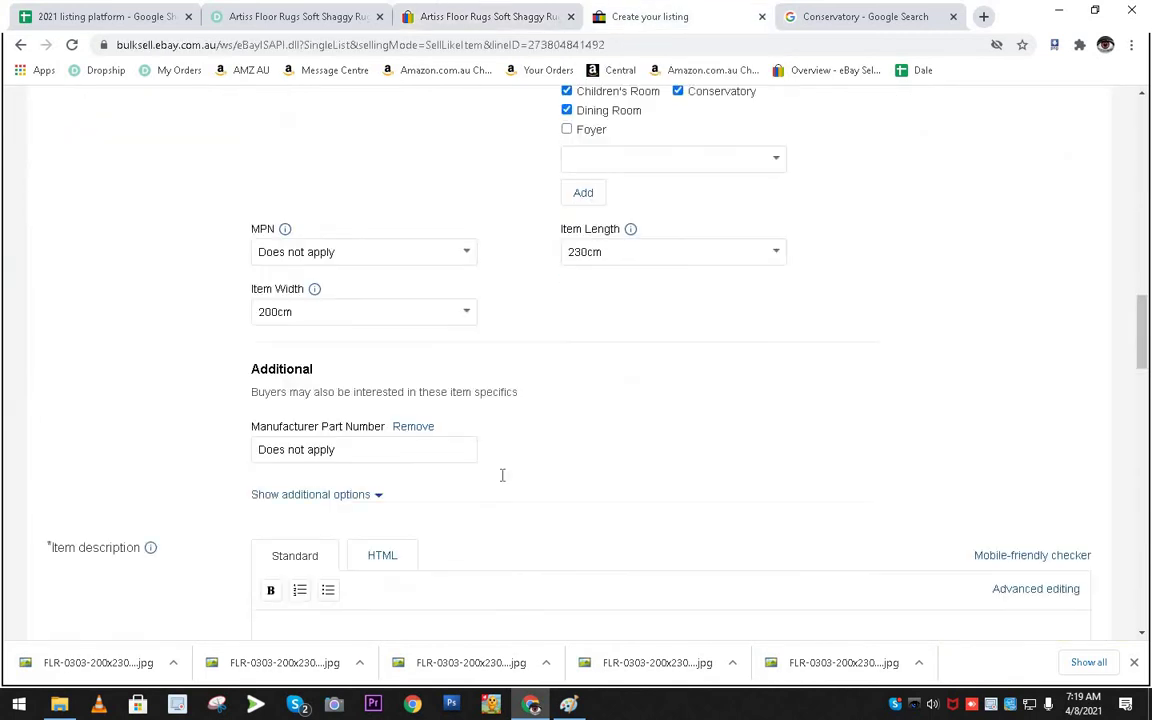
pyautogui.click(349, 499)
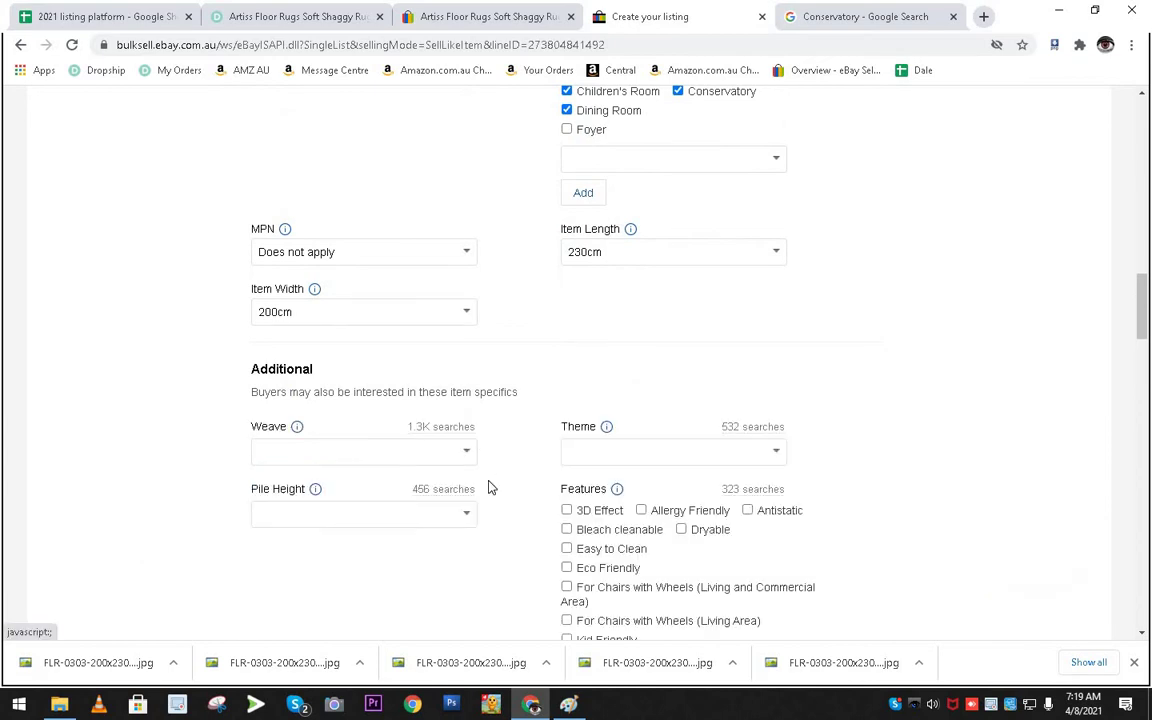
pyautogui.scroll(-2, 493, 487)
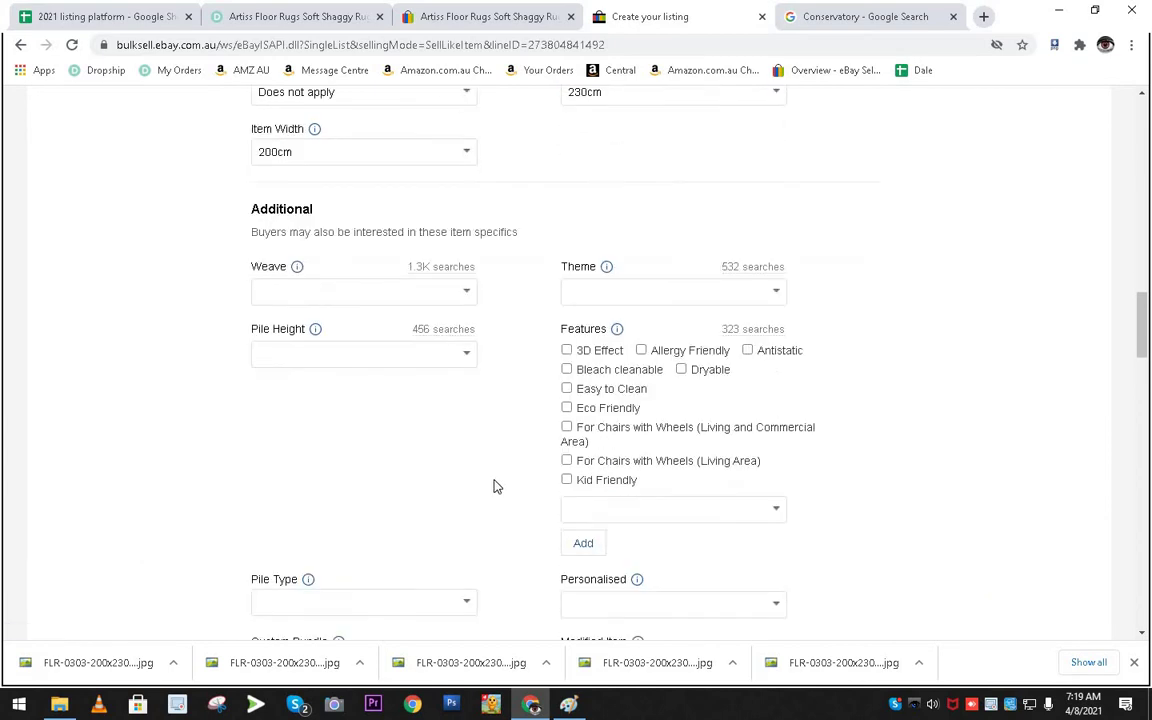
# Read the Weave help note, set the item's weave to Flat Weave and copy that term.
pyautogui.click(297, 268)
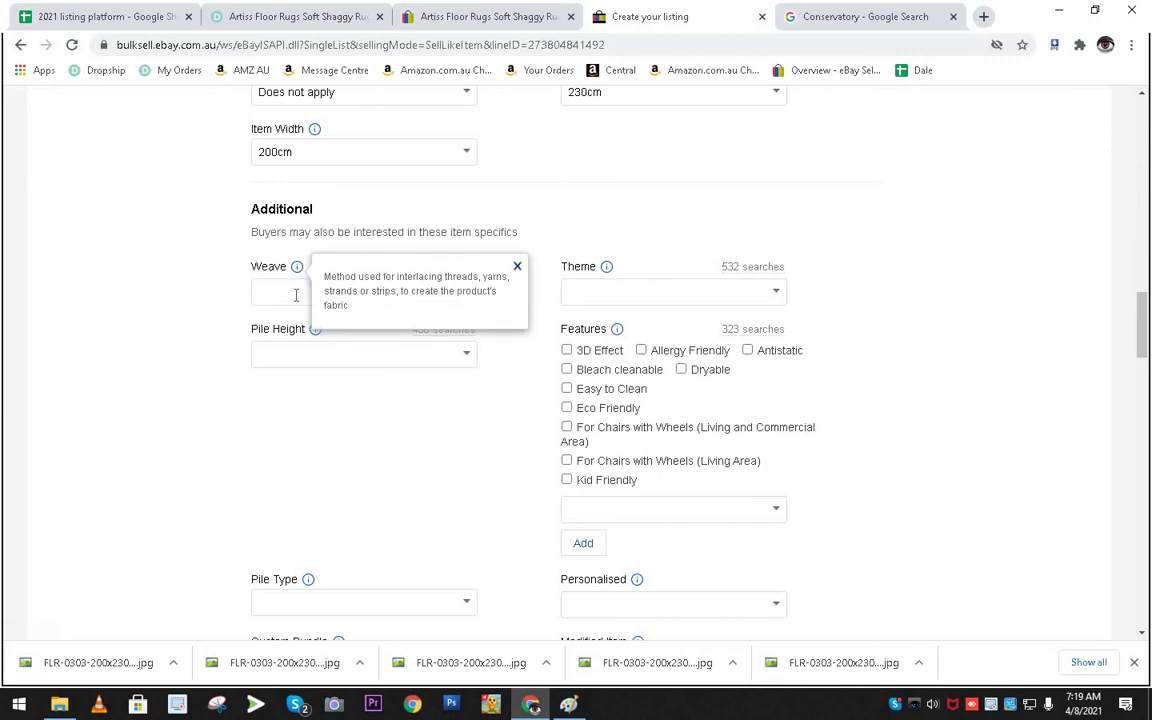
pyautogui.click(339, 290)
pyautogui.click(469, 291)
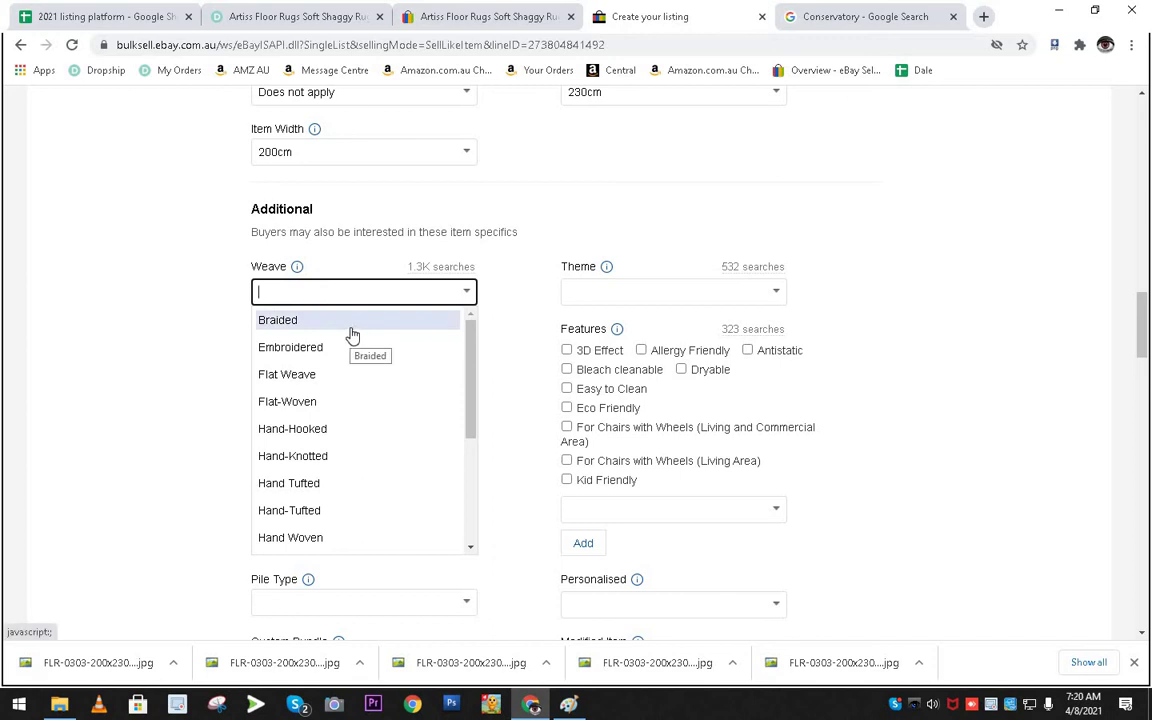
pyautogui.click(293, 374)
pyautogui.moveTo(319, 291); pyautogui.dragTo(256, 296)
pyautogui.hotkey('ctrl', 'c')
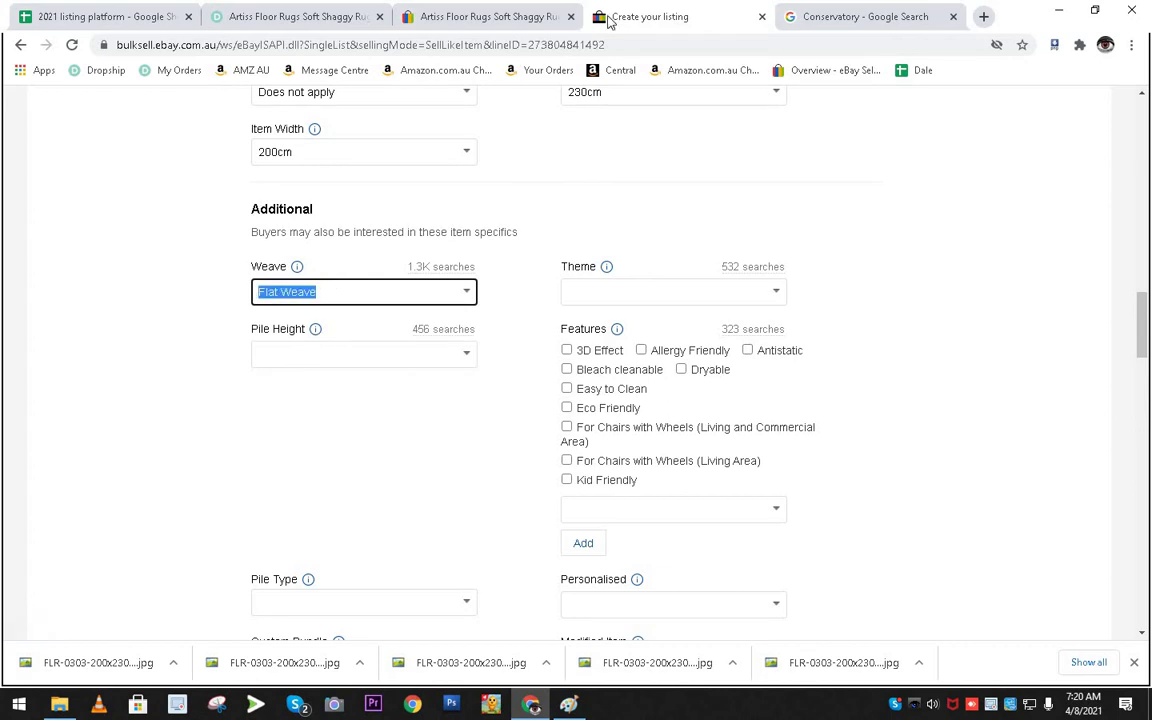
# Search Google Images for "Flat Weave" and compare the pictures with the rug photo on the existing eBay listing.
pyautogui.click(800, 18)
pyautogui.click(437, 117)
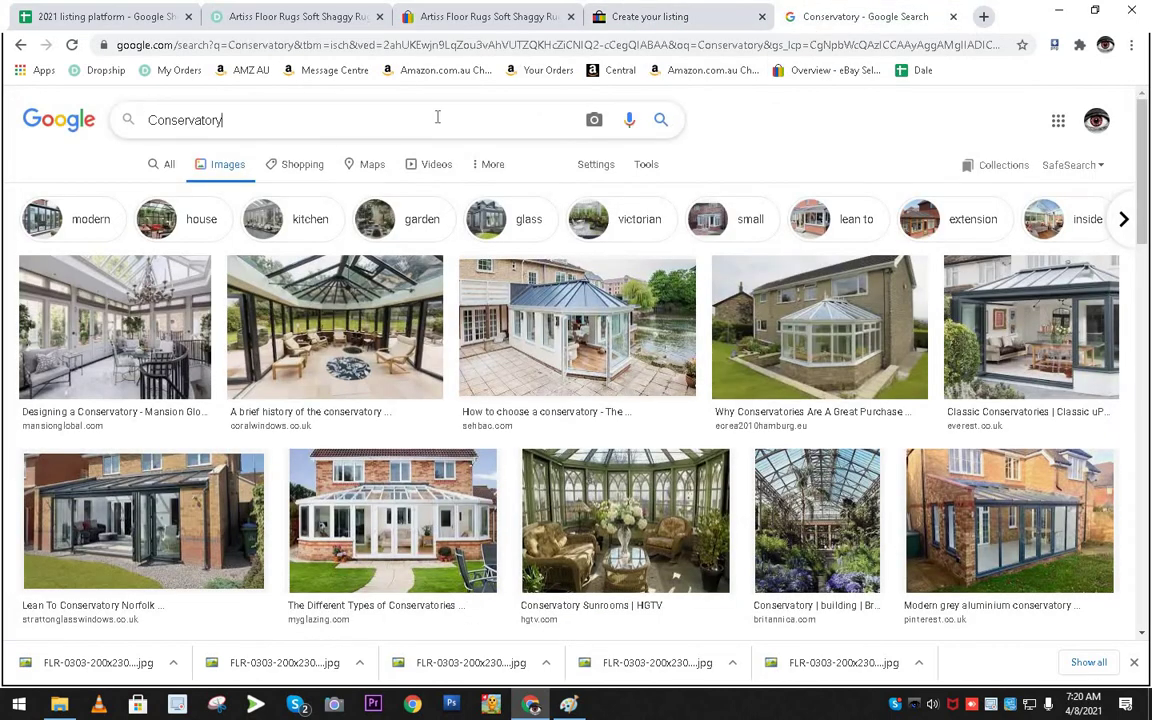
pyautogui.hotkey('ctrl', 'a')
pyautogui.hotkey('ctrl', 'v')
pyautogui.press('Return')
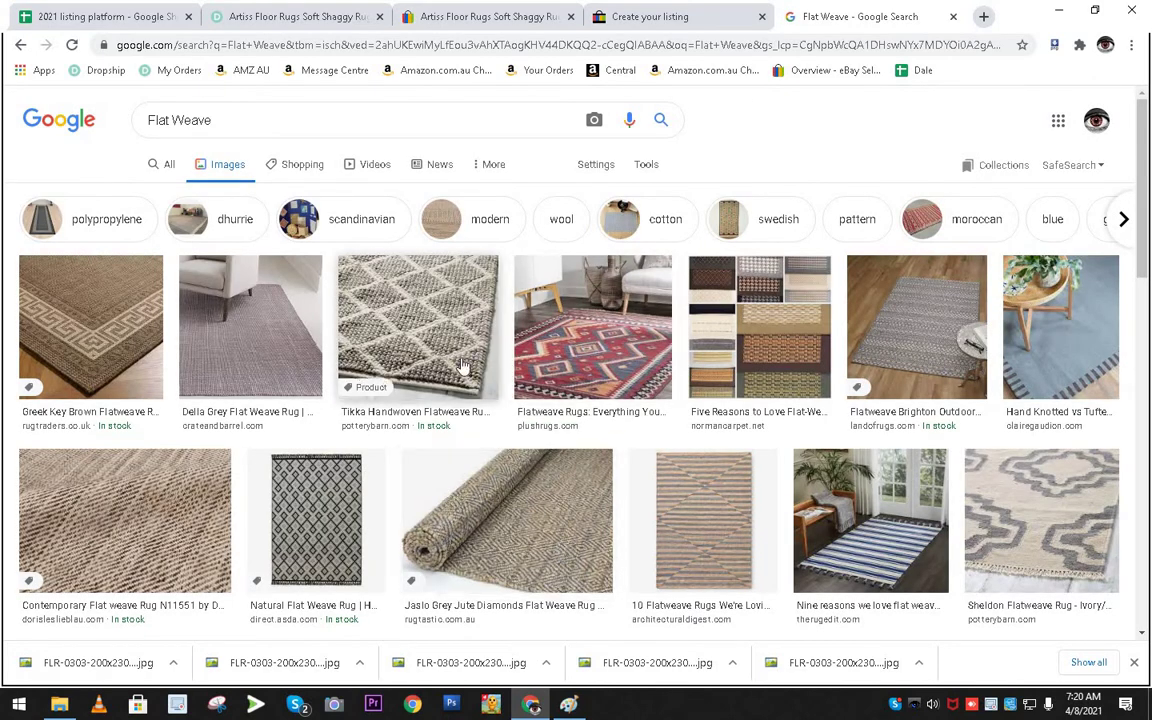
pyautogui.click(476, 20)
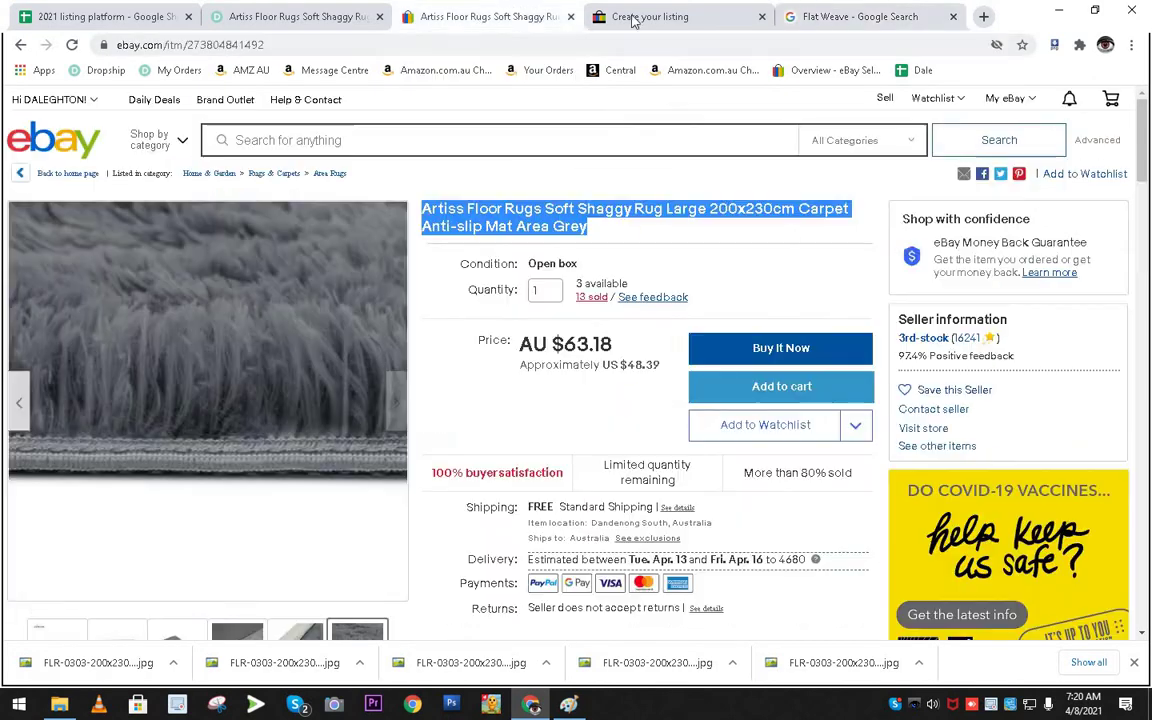
pyautogui.click(615, 18)
# Change the weave to Hand Tufted in the listing's additional item specifics and copy that term.
pyautogui.click(466, 291)
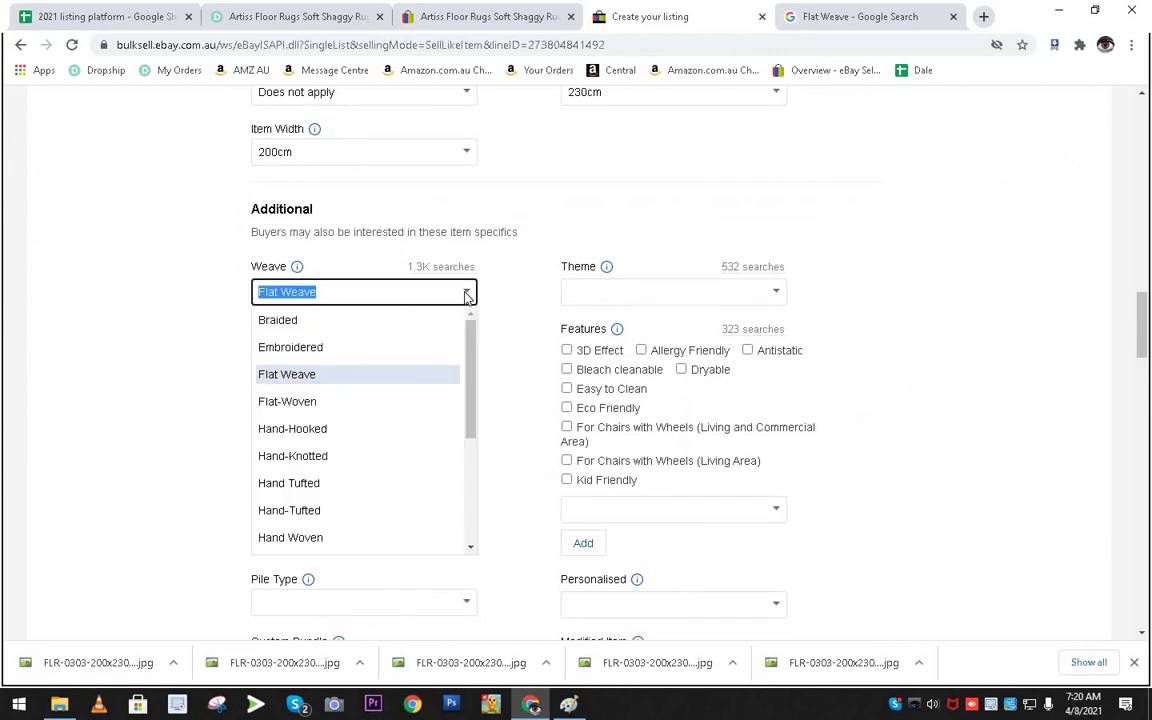
pyautogui.scroll(-1, 369, 430)
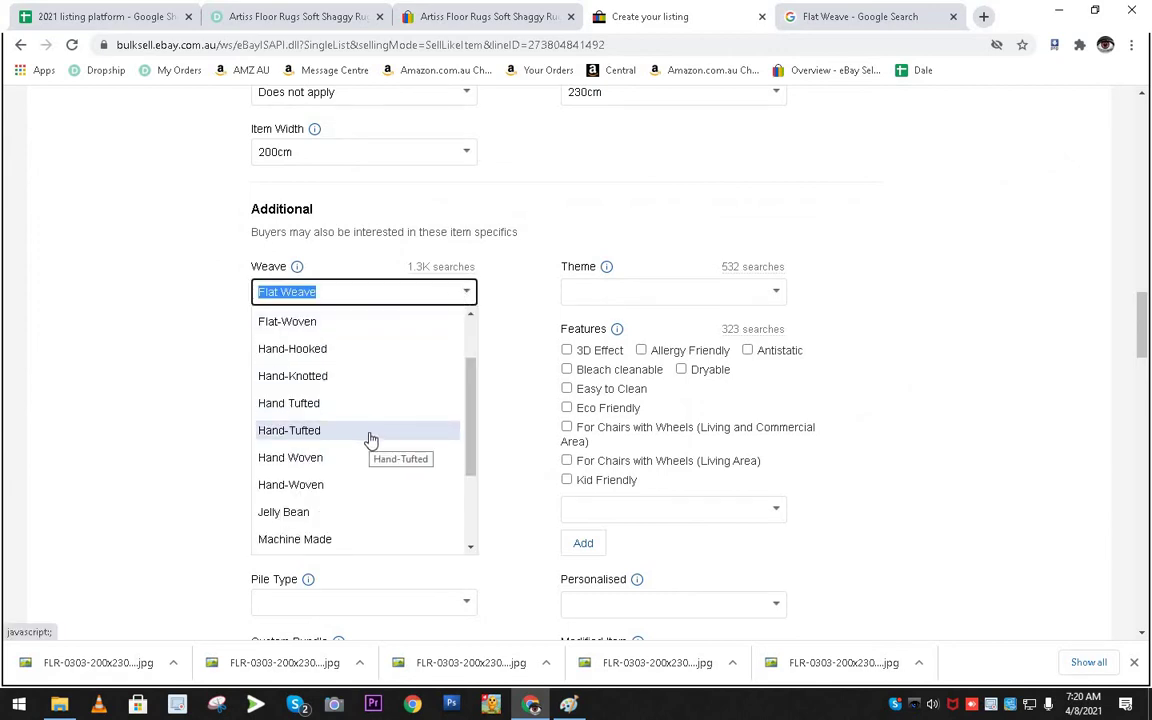
pyautogui.click(326, 404)
pyautogui.tripleClick(252, 291)
pyautogui.hotkey('ctrl', 'c')
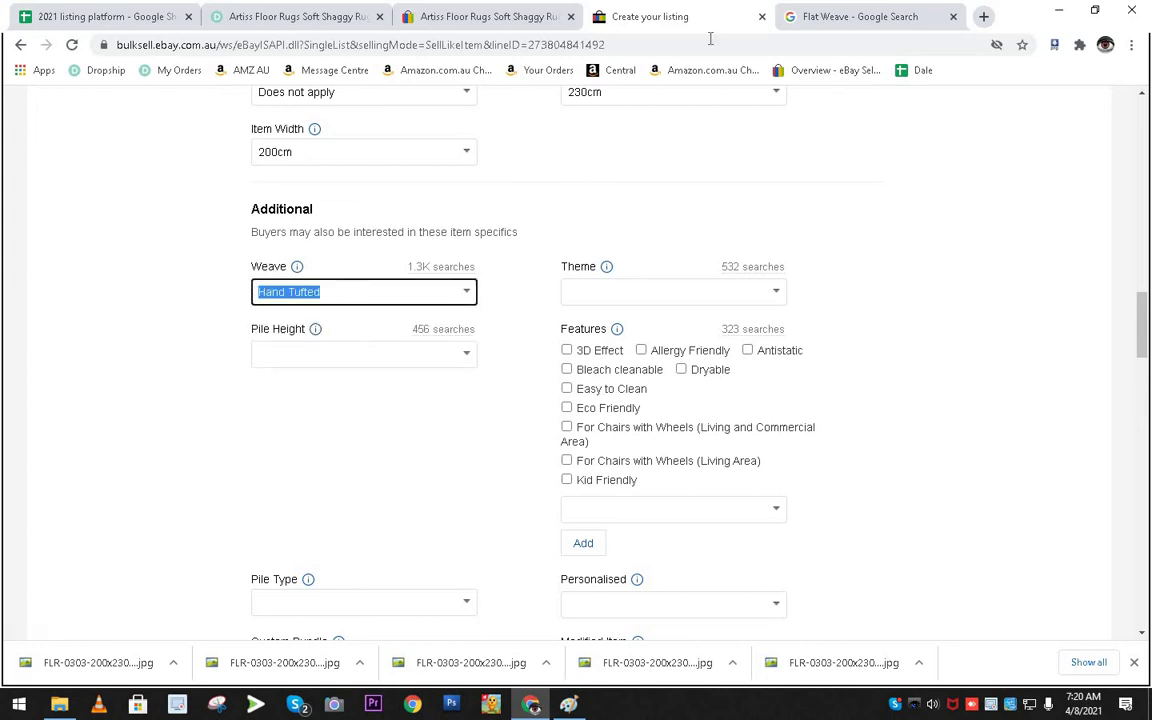
# Search Google Images for "Hand Tufted" to check what that weave looks like, and return to the listing form.
pyautogui.click(818, 17)
pyautogui.click(507, 116)
pyautogui.hotkey('ctrl', 'a')
pyautogui.hotkey('ctrl', 'v')
pyautogui.press('Return')
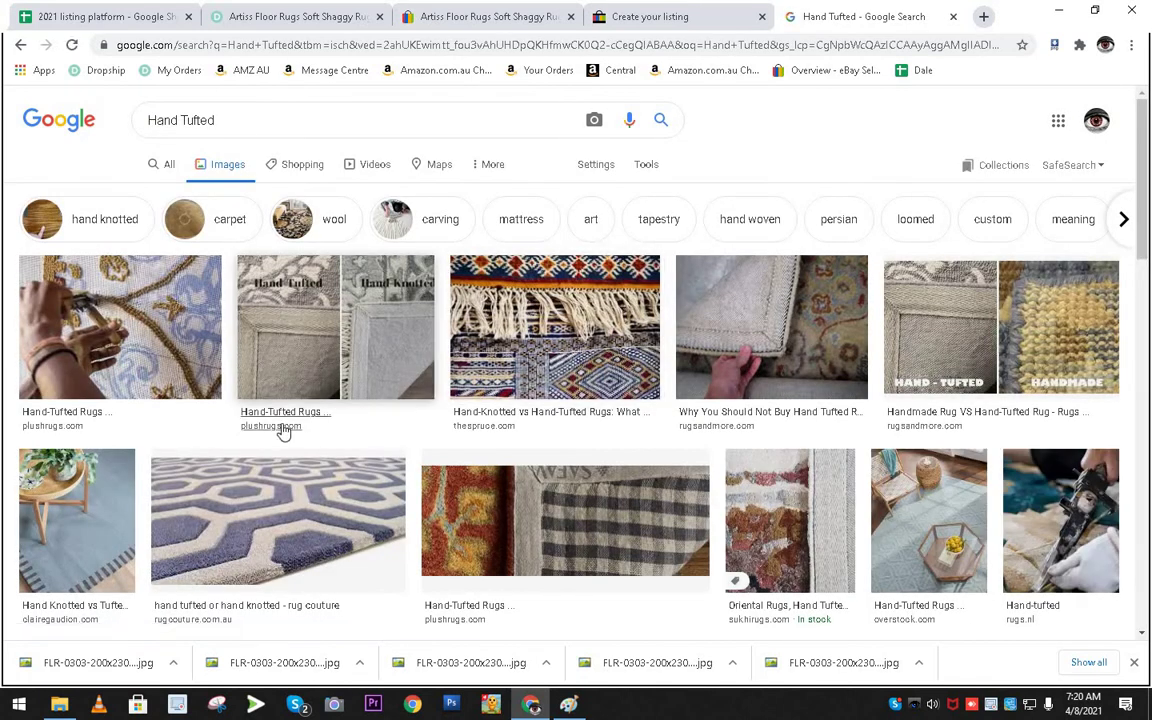
pyautogui.click(634, 18)
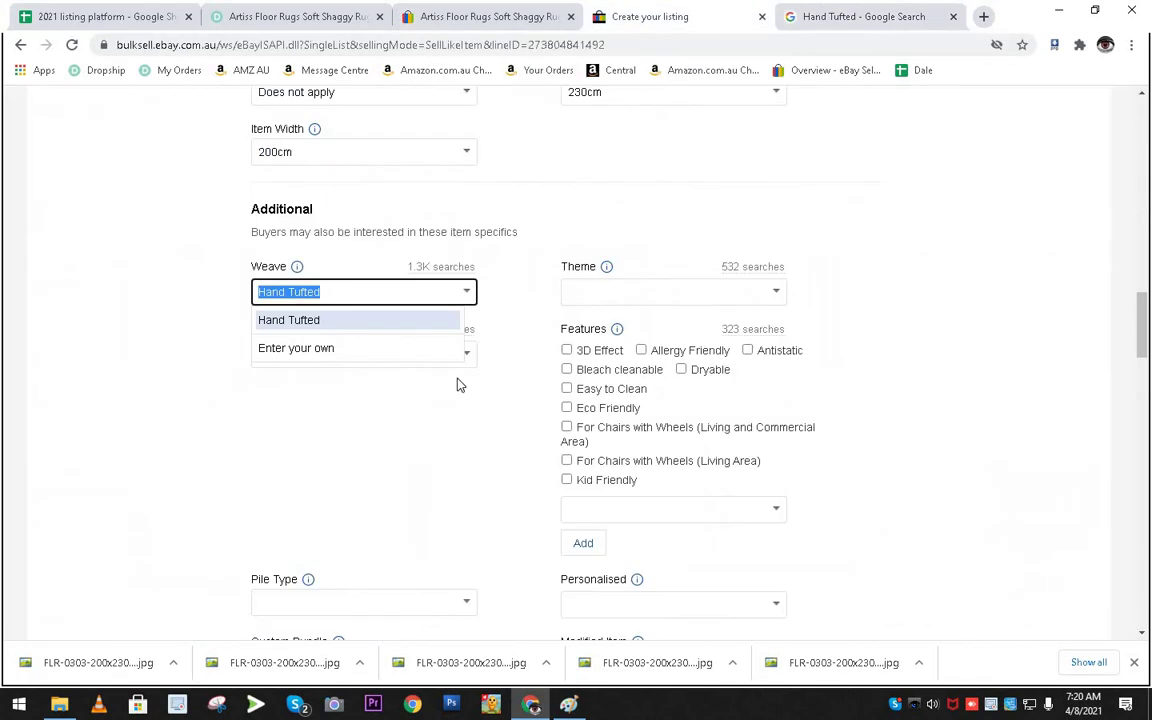
# Set the weave to Shaggy/Flokati in the listing form and copy that term.
pyautogui.click(465, 291)
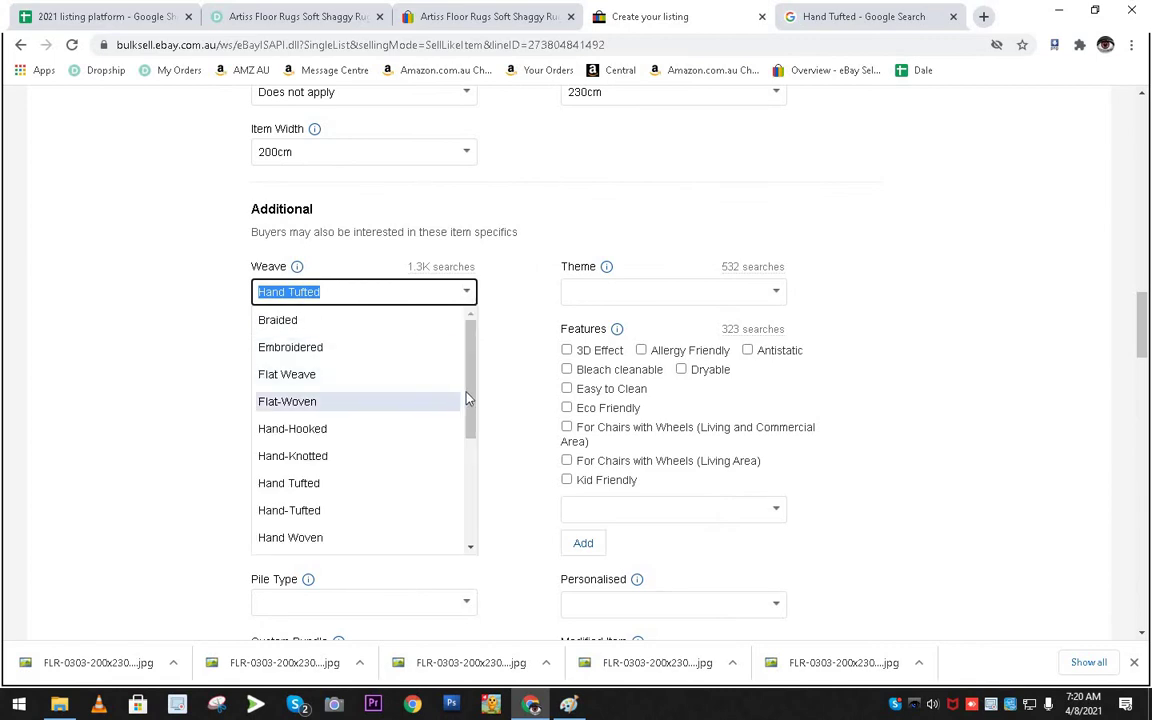
pyautogui.scroll(-2, 474, 397)
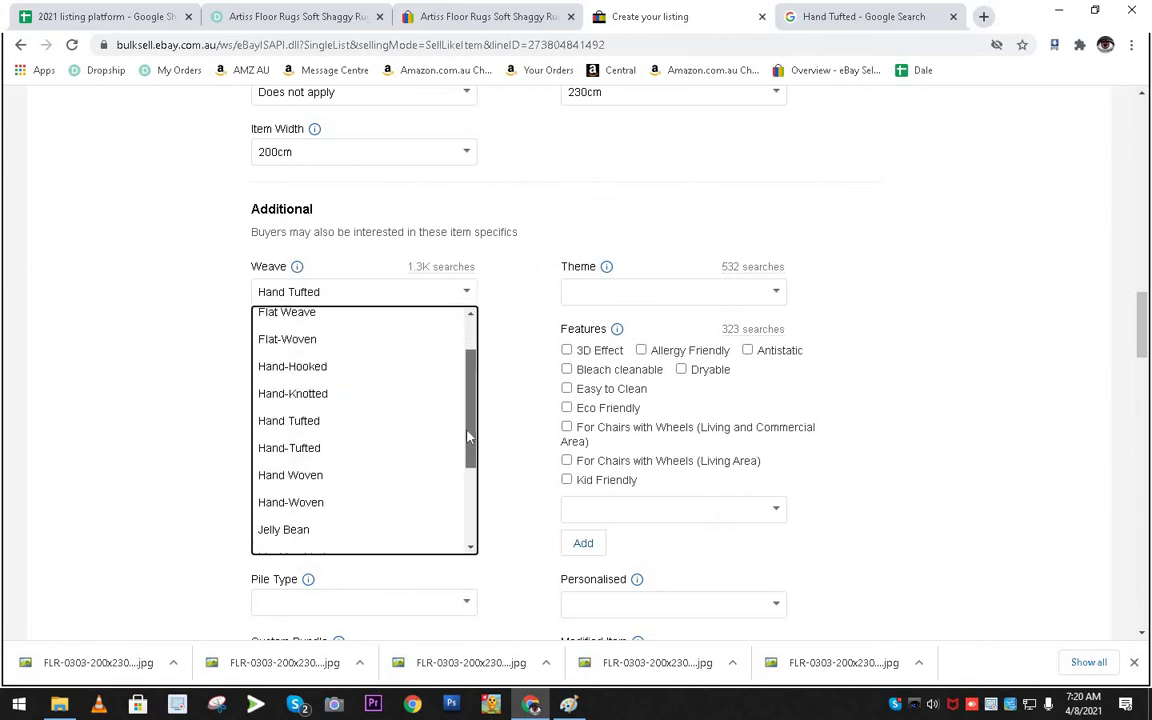
pyautogui.moveTo(462, 450); pyautogui.dragTo(457, 508)
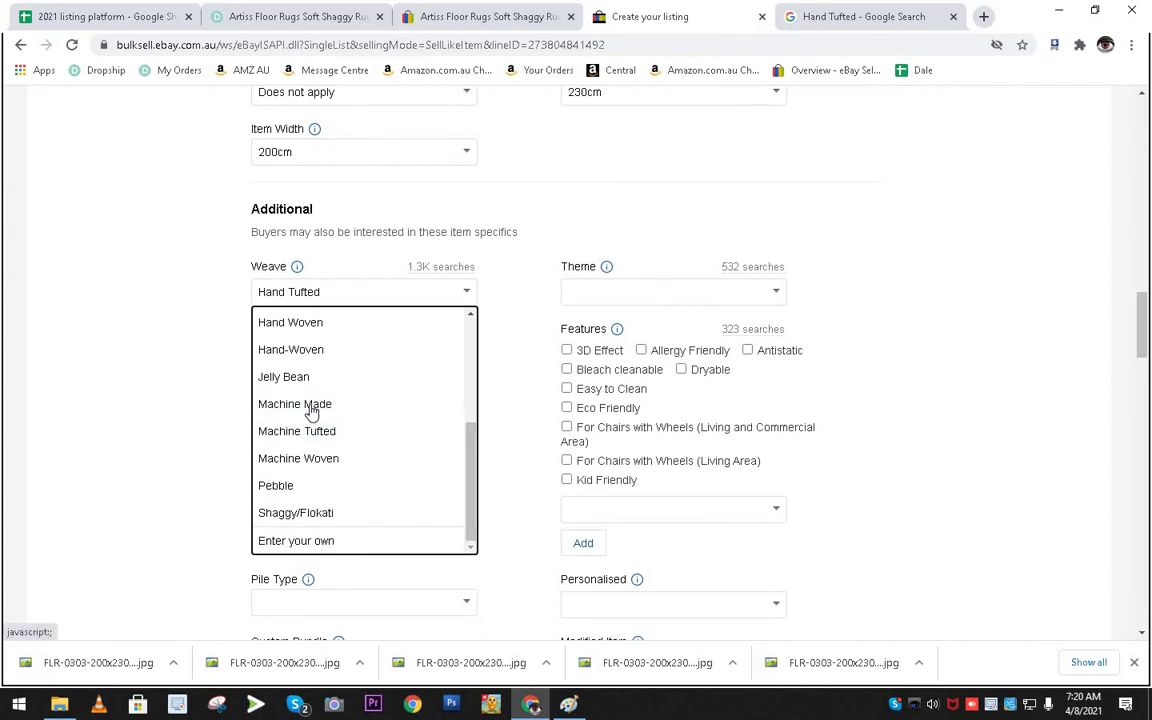
pyautogui.click(323, 510)
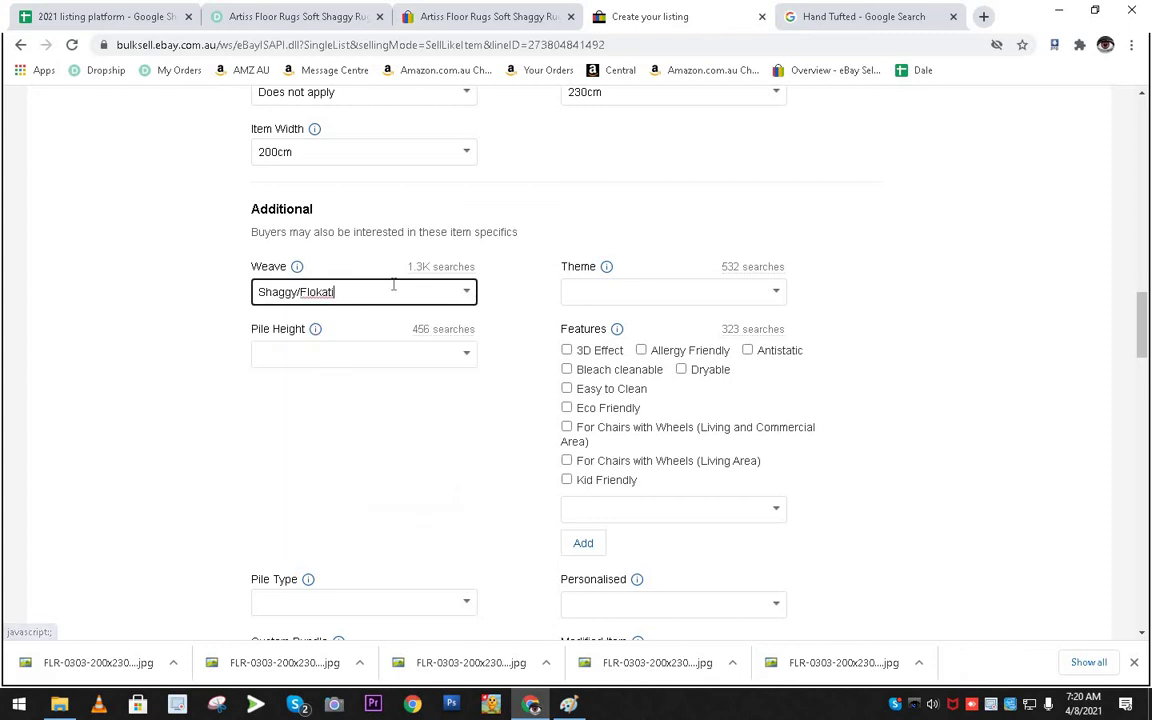
pyautogui.hotkey('ctrl', 'a')
pyautogui.hotkey('ctrl', 'c')
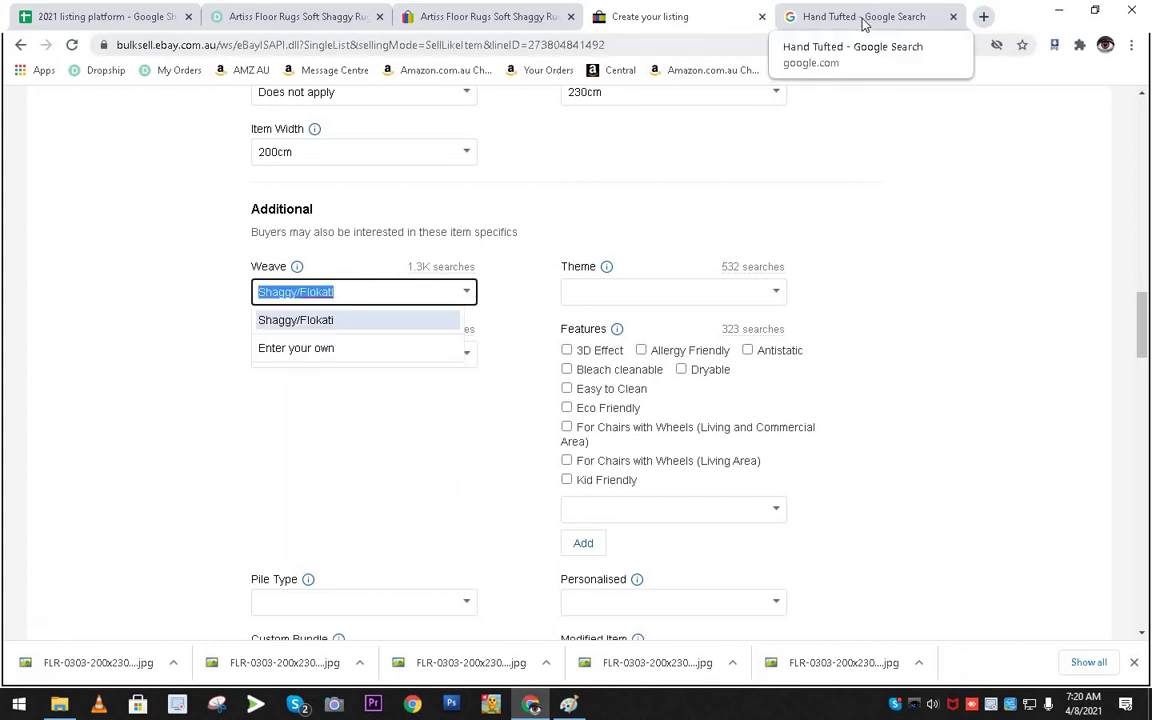
# Search Google Images for "Shaggy/Flokati" to check that the weave matches the rug, and return to the listing form.
pyautogui.click(864, 17)
pyautogui.click(450, 119)
pyautogui.hotkey('ctrl', 'a')
pyautogui.hotkey('ctrl', 'v')
pyautogui.press('Return')
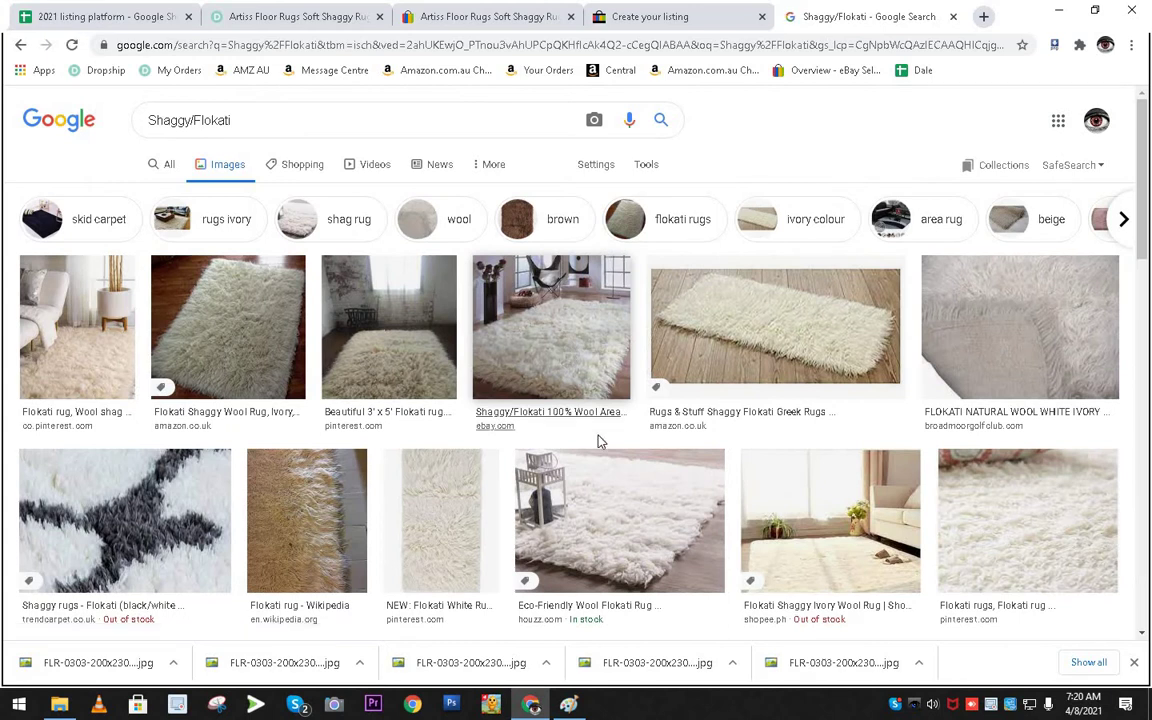
pyautogui.click(648, 17)
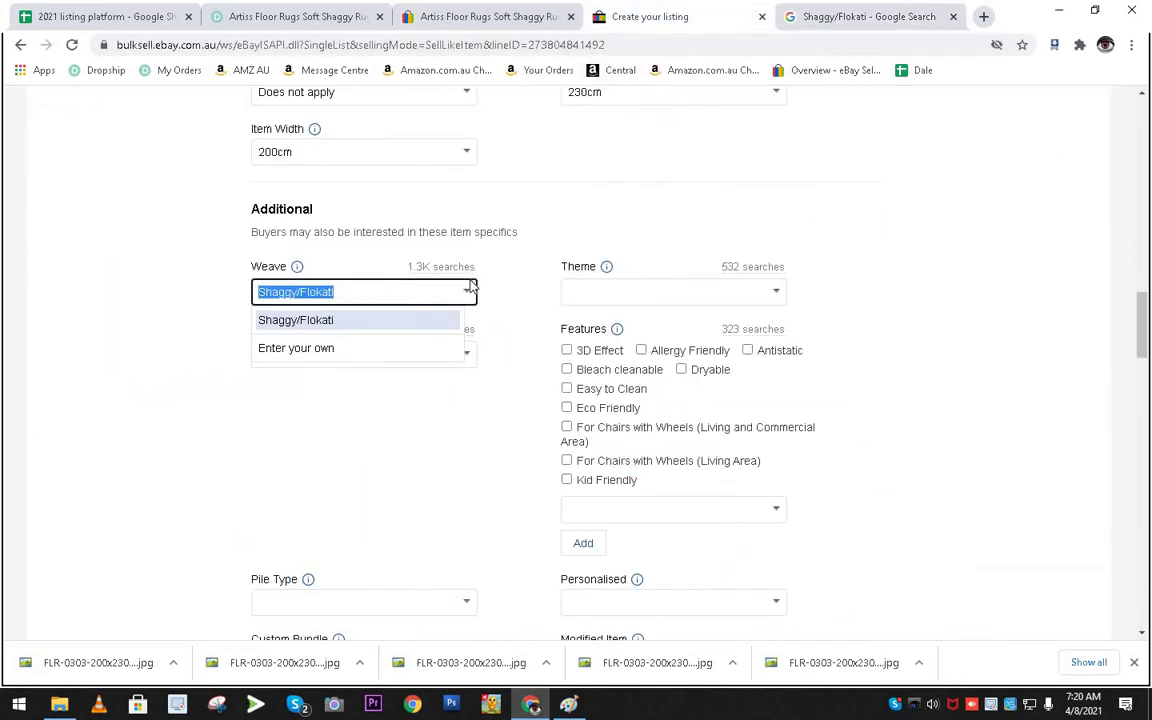
pyautogui.click(507, 311)
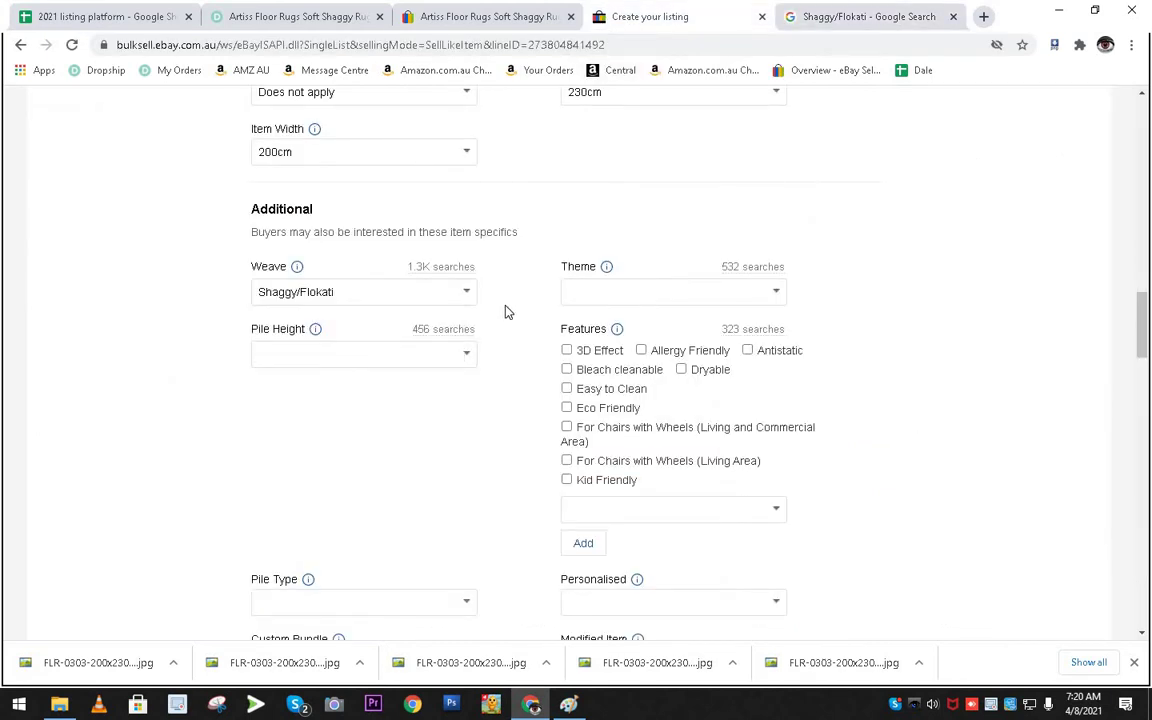
# Copy the 35mm pile height from the supplier's product specifications into the listing's Pile Height field.
pyautogui.click(311, 331)
pyautogui.click(310, 354)
pyautogui.click(464, 355)
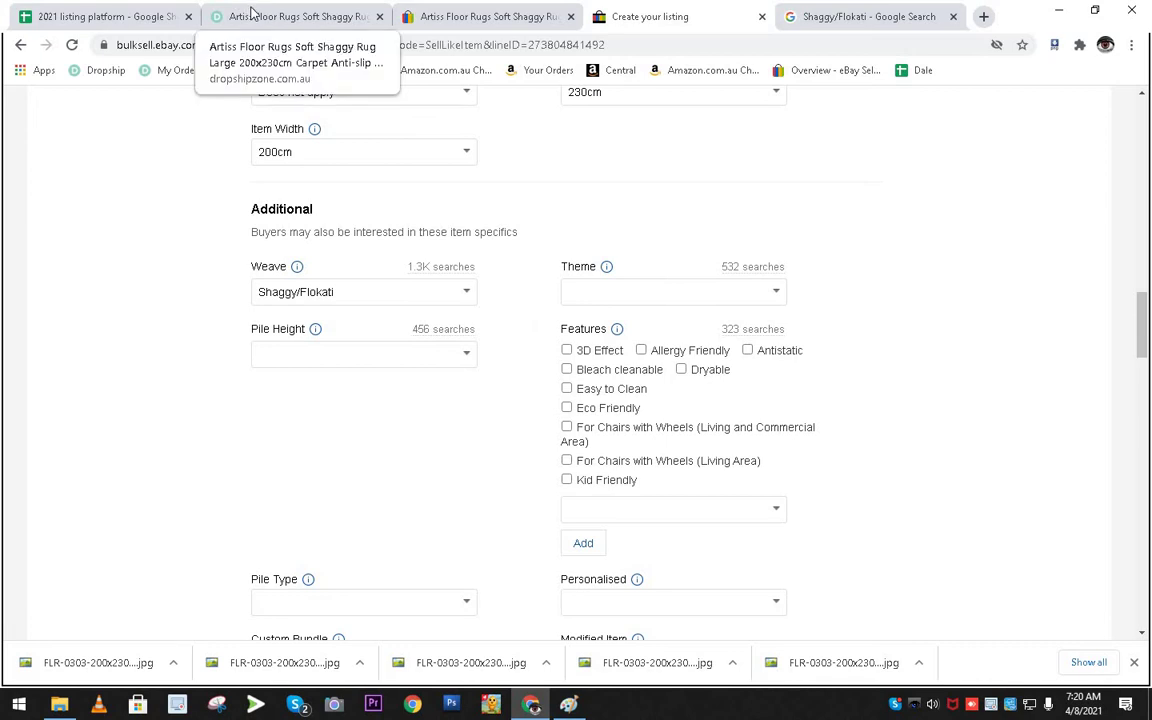
pyautogui.click(245, 15)
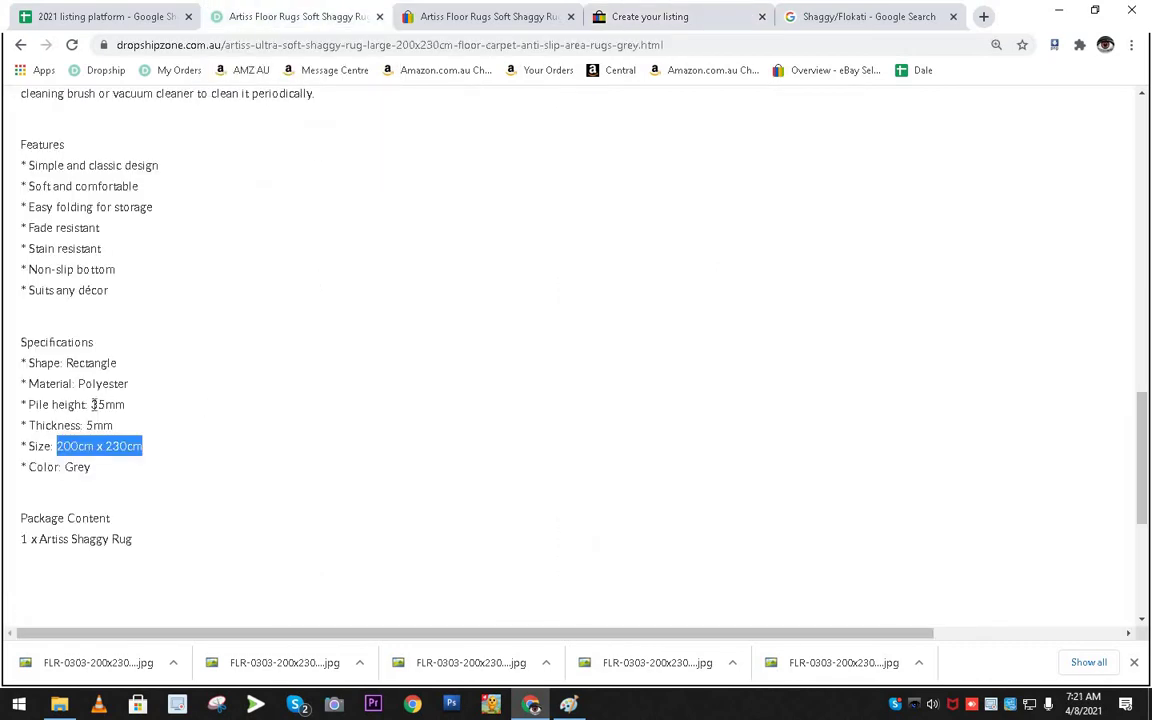
pyautogui.moveTo(91, 404); pyautogui.dragTo(126, 407)
pyautogui.hotkey('ctrl', 'c')
pyautogui.click(632, 24)
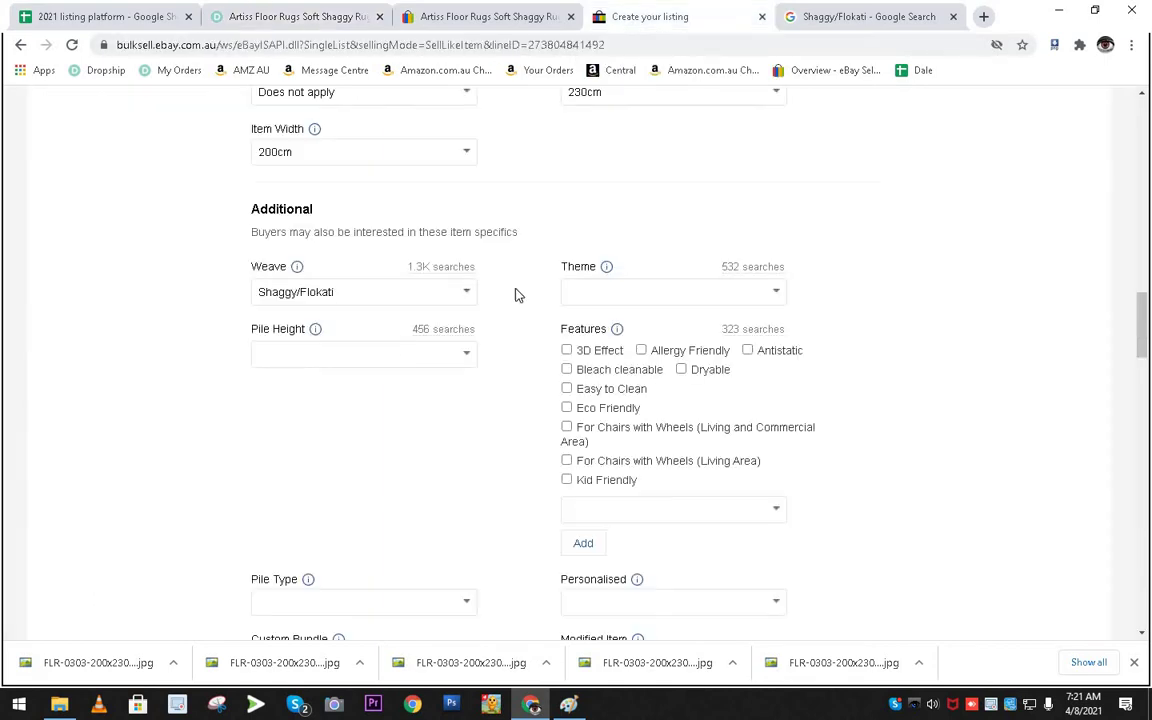
pyautogui.click(382, 354)
pyautogui.hotkey('ctrl', 'v')
# Look through the available themes and enter N/A as the listing's theme.
pyautogui.click(777, 292)
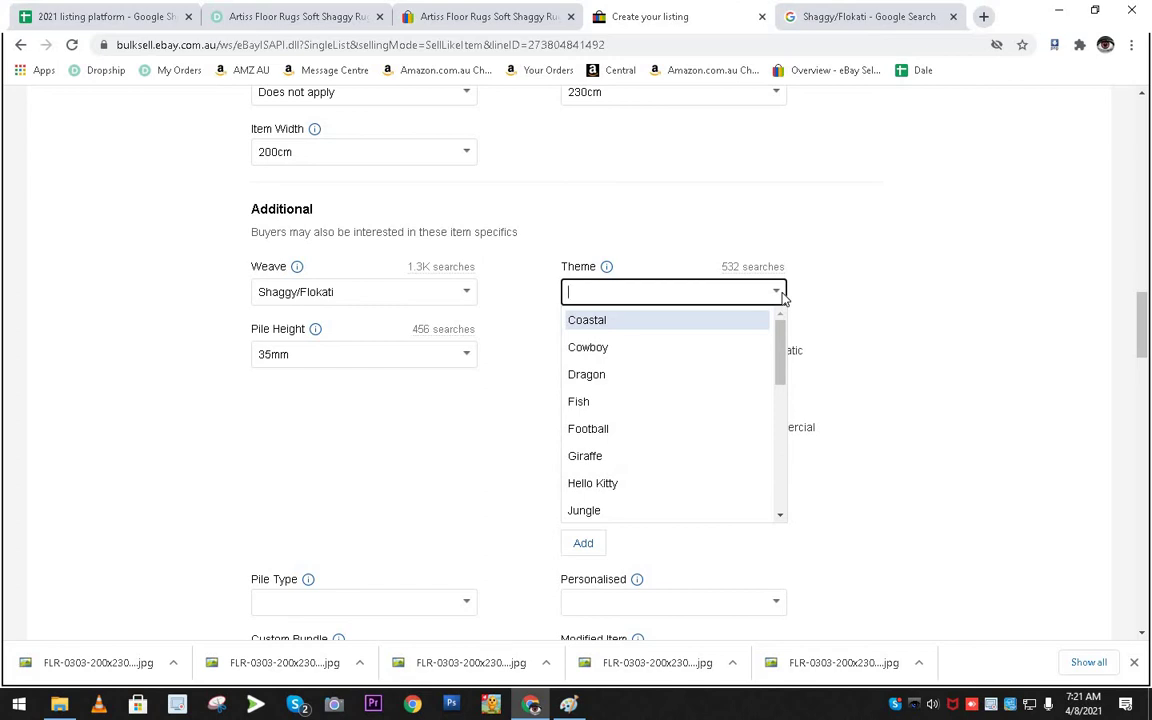
pyautogui.moveTo(779, 337); pyautogui.dragTo(758, 485)
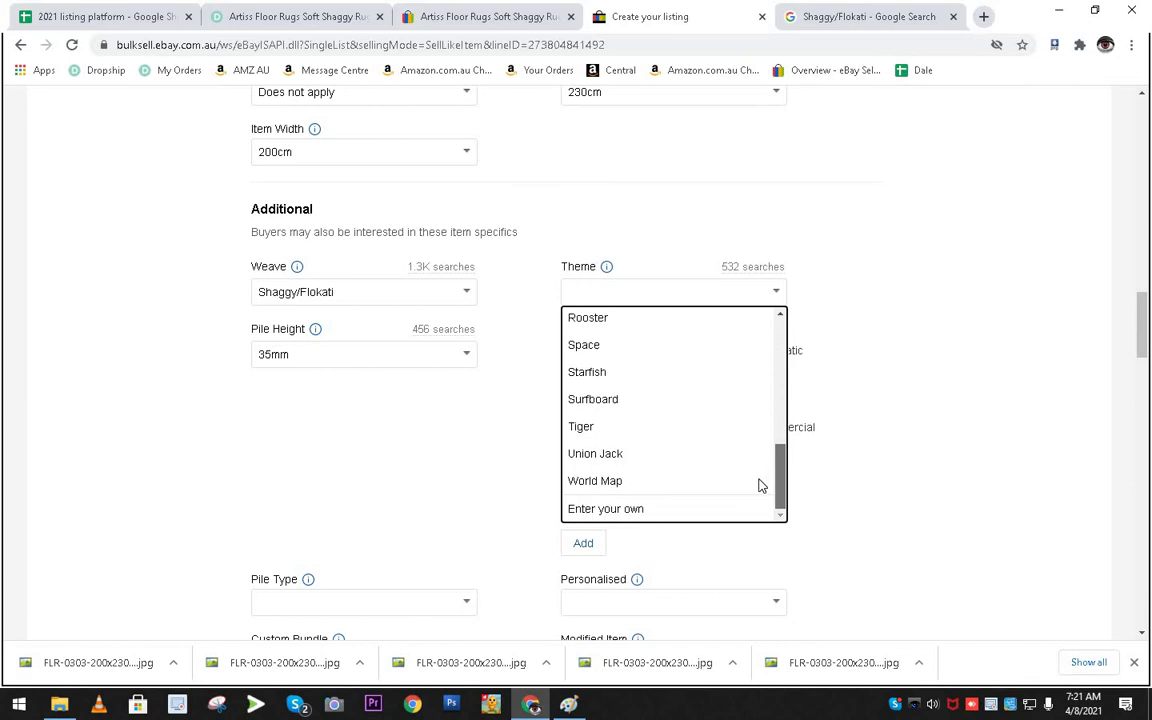
pyautogui.click(578, 290)
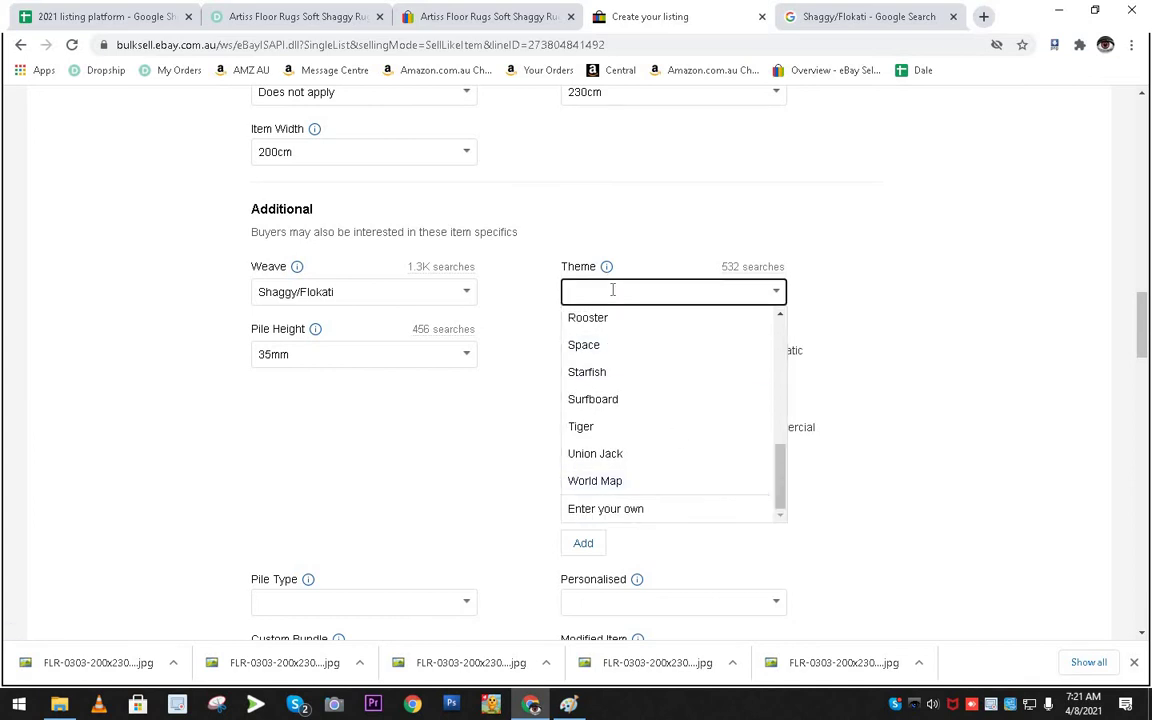
pyautogui.write('N')
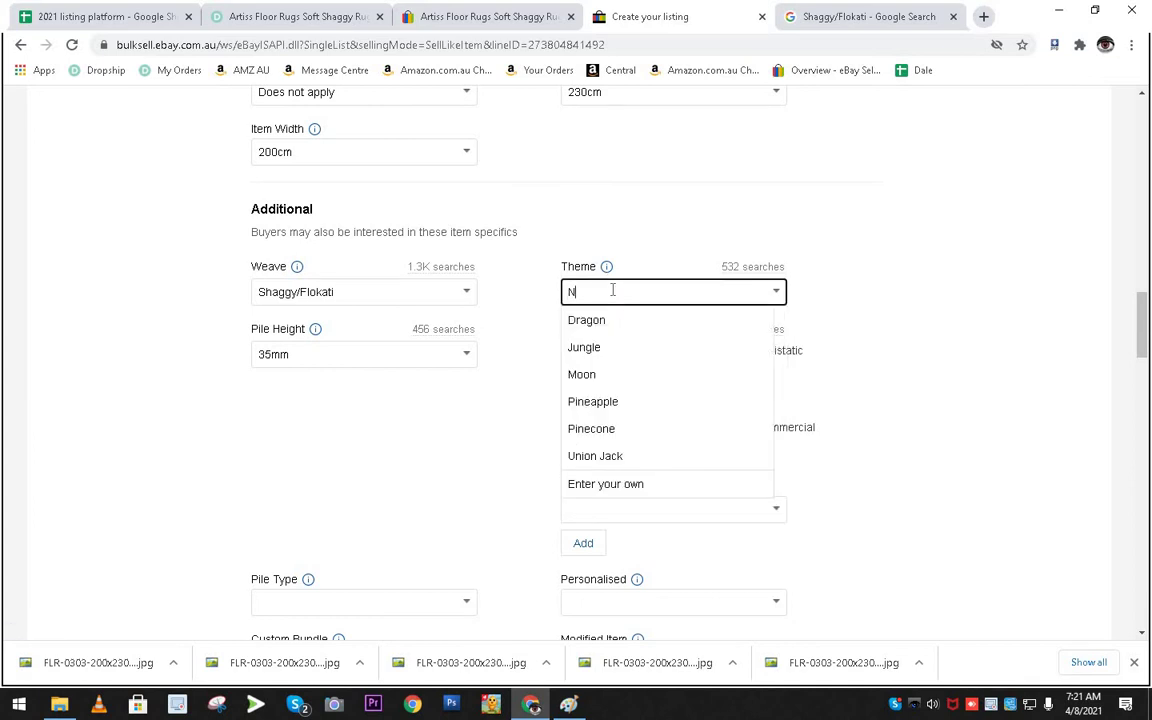
pyautogui.write('/A')
pyautogui.click(828, 294)
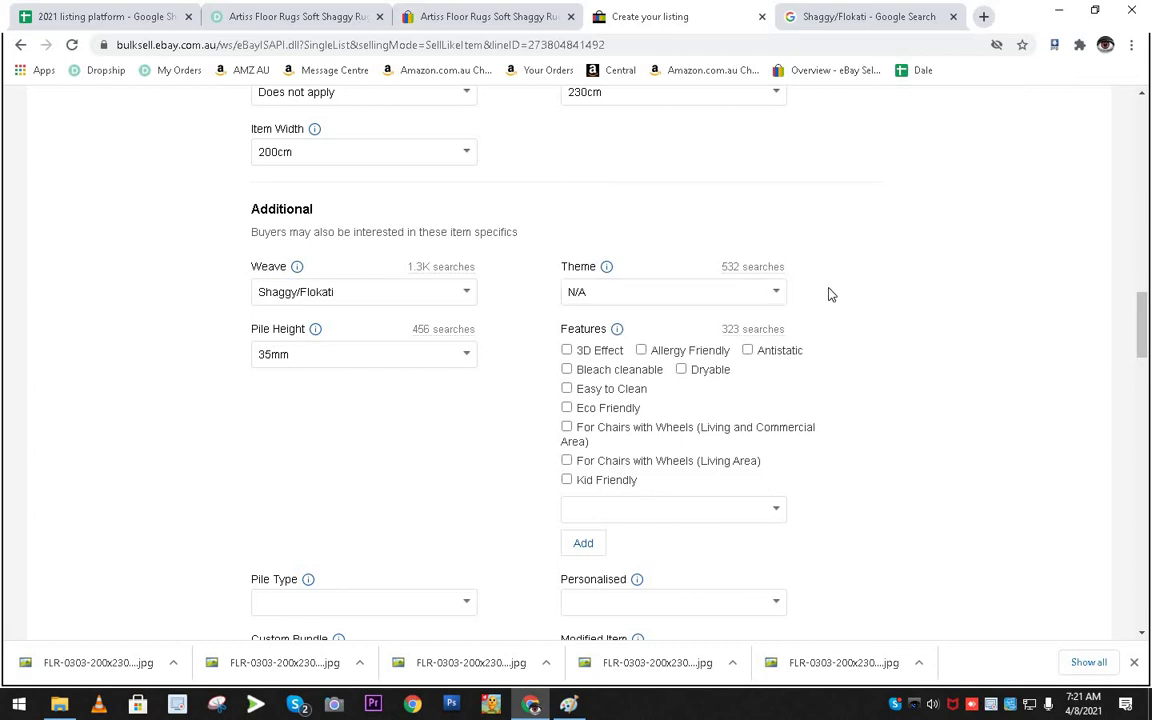
# Review the completed item specifics and read the rug's feature list on the supplier's product page.
pyautogui.scroll(3, 812, 293)
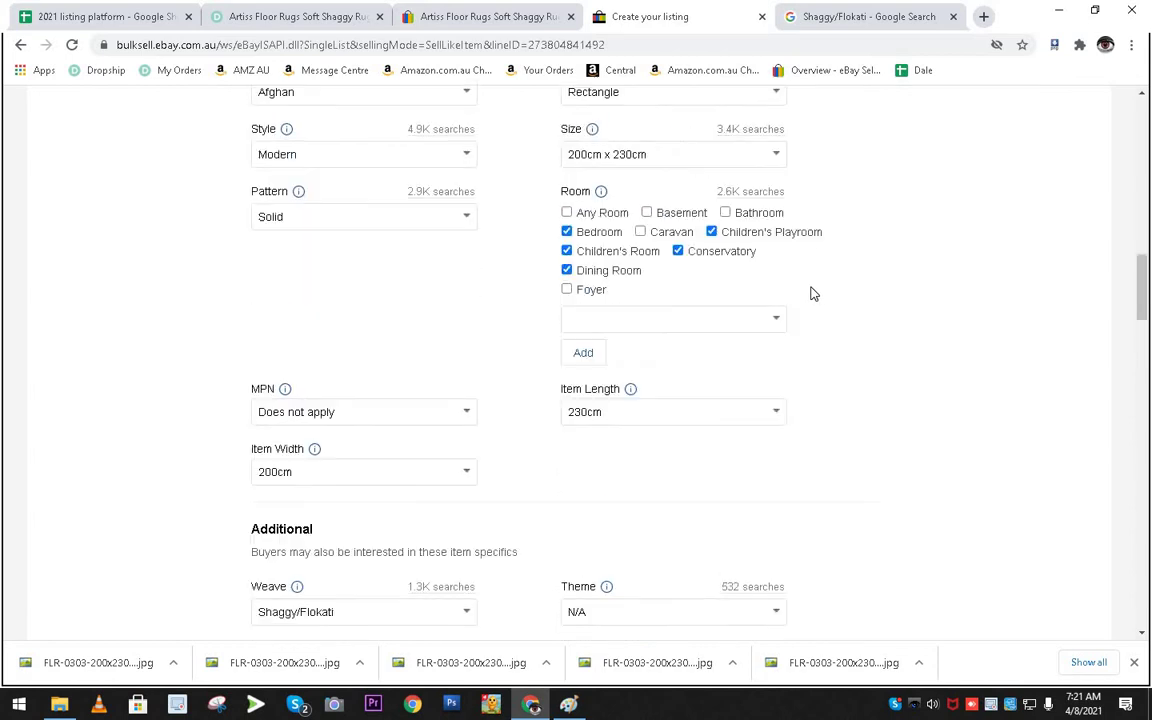
pyautogui.scroll(3, 812, 293)
pyautogui.scroll(-7, 617, 426)
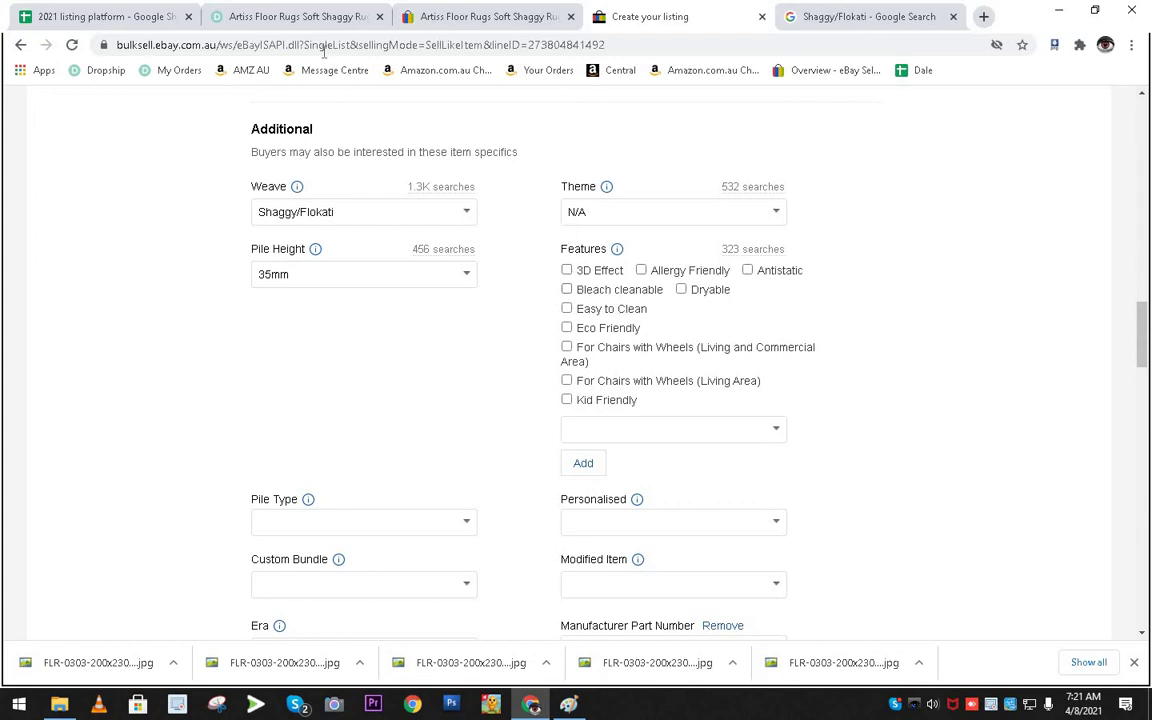
pyautogui.click(262, 17)
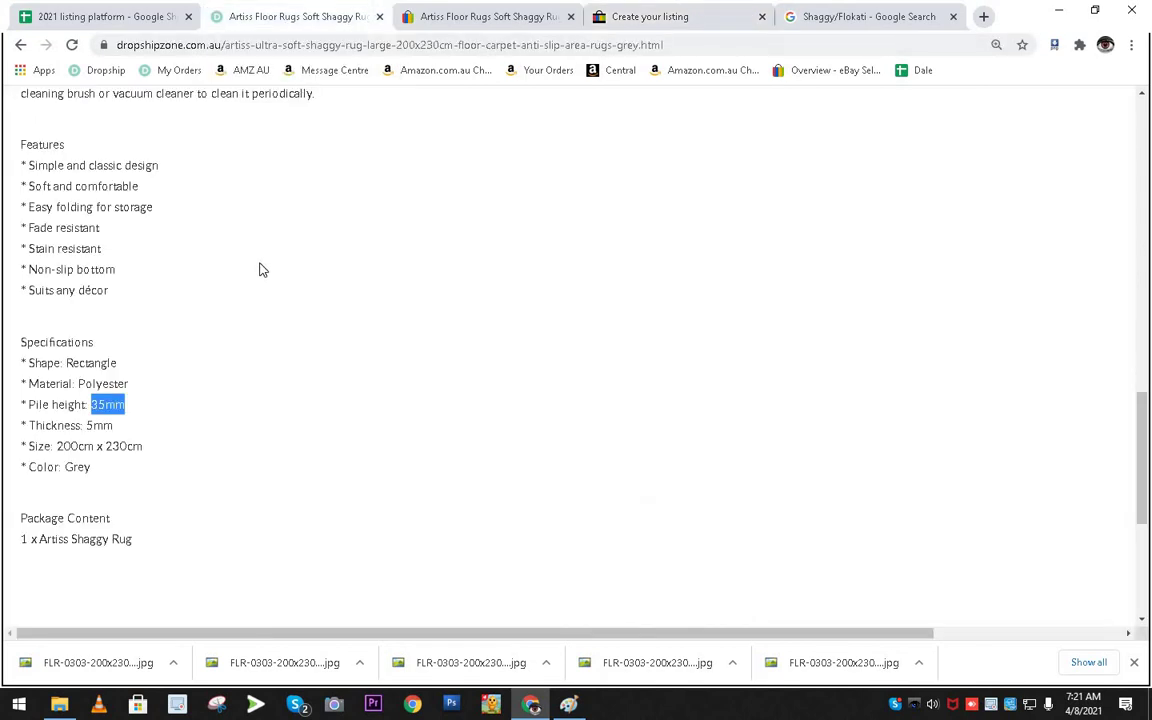
pyautogui.scroll(1, 258, 270)
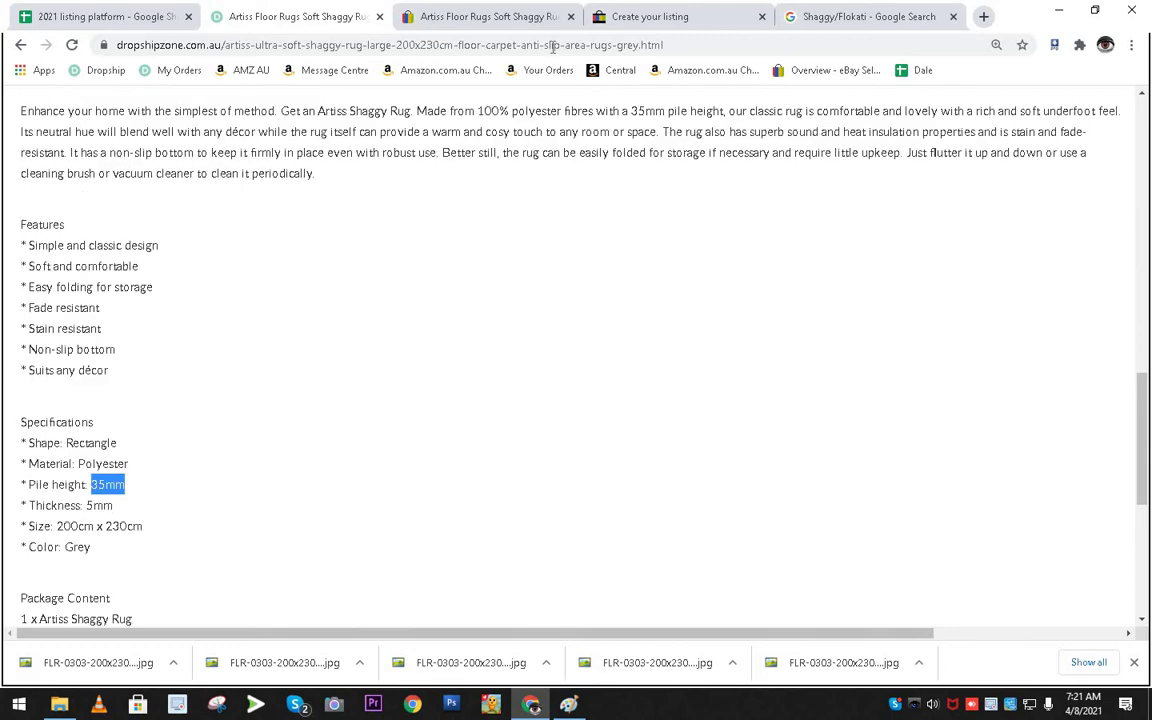
pyautogui.click(668, 16)
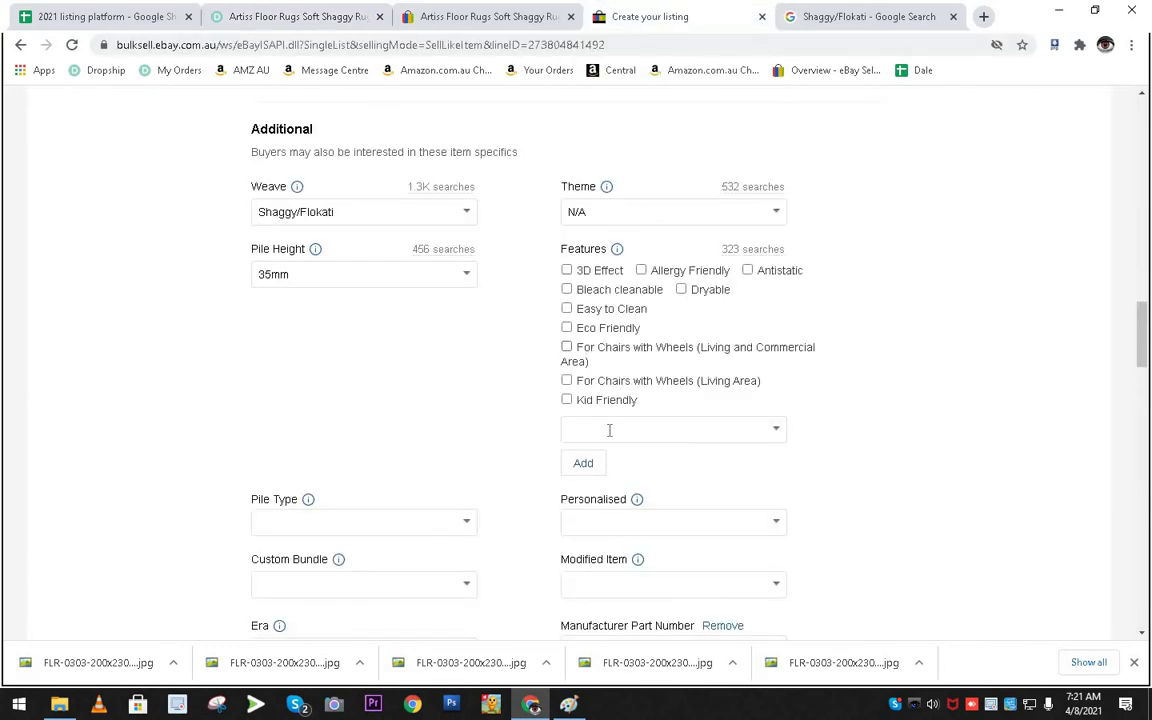
# Copy "Simple and classic design" from the supplier's feature list and add it to the listing's Features as a custom entry.
pyautogui.click(681, 429)
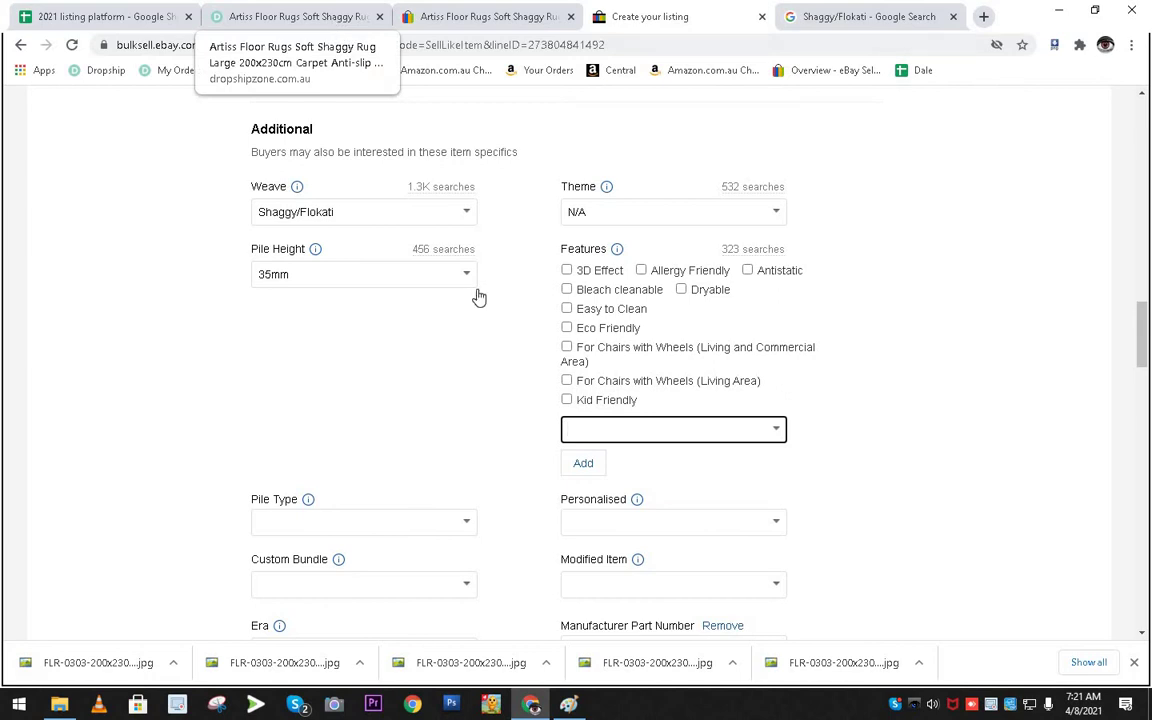
pyautogui.click(271, 17)
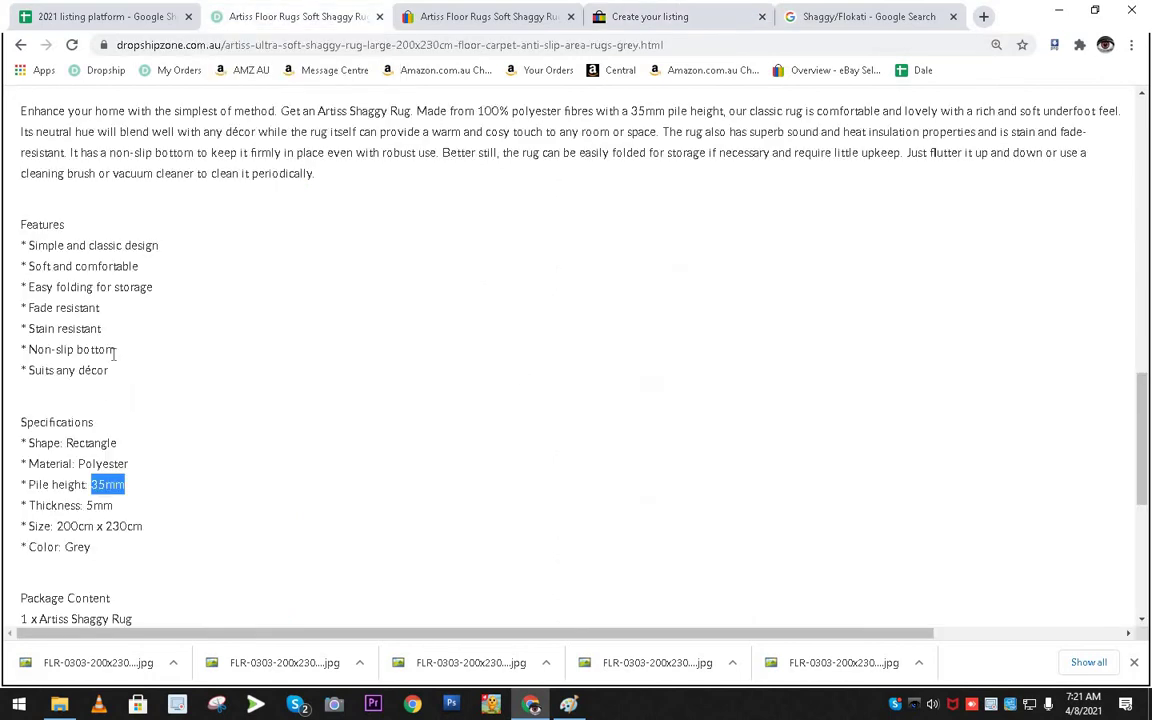
pyautogui.click(31, 245)
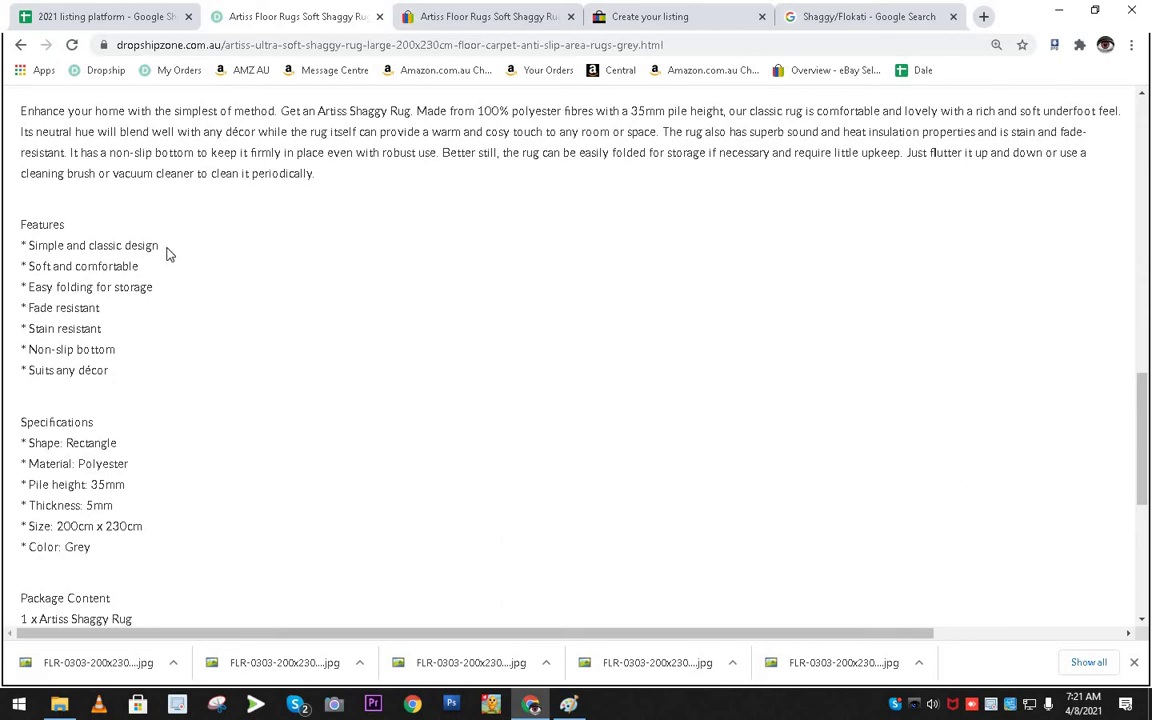
pyautogui.moveTo(27, 237); pyautogui.dragTo(27, 239)
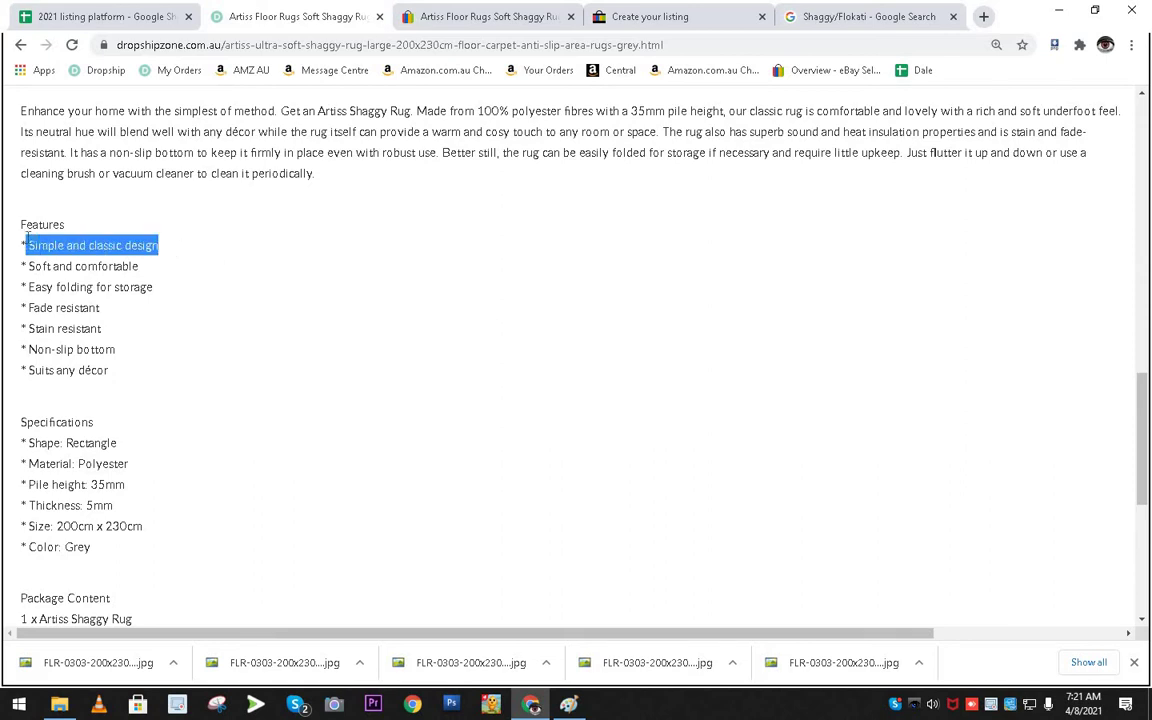
pyautogui.click(86, 239)
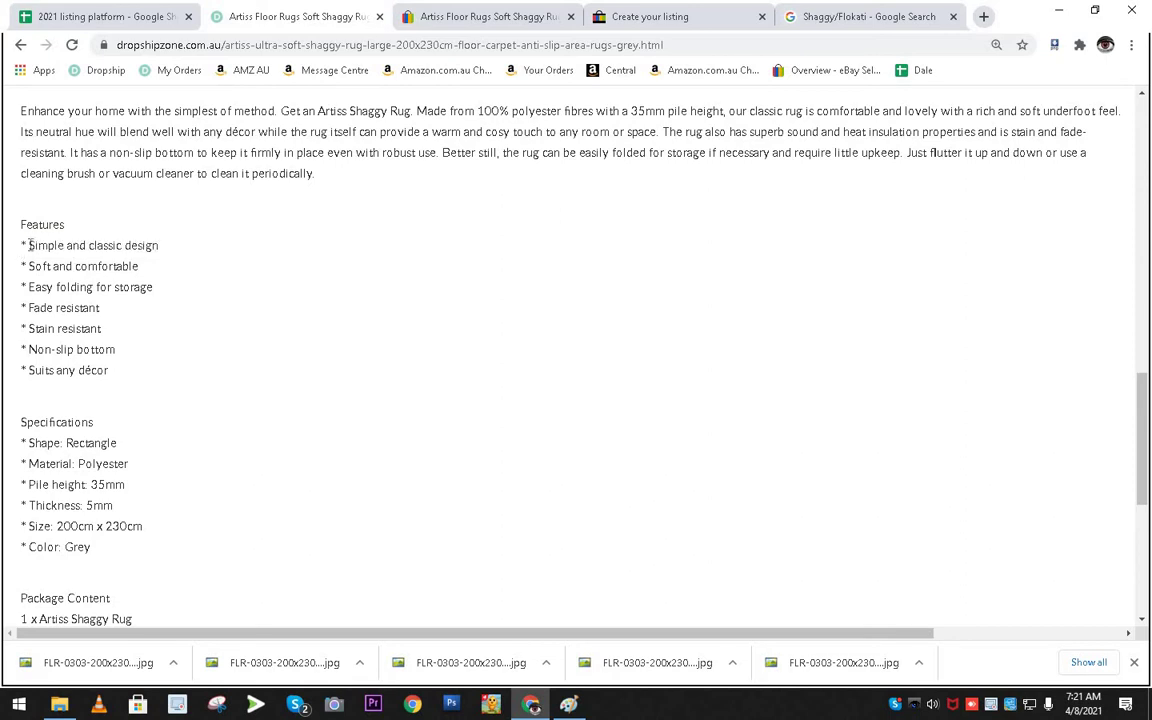
pyautogui.moveTo(29, 244); pyautogui.dragTo(159, 247)
pyautogui.hotkey('ctrl', 'c')
pyautogui.click(640, 16)
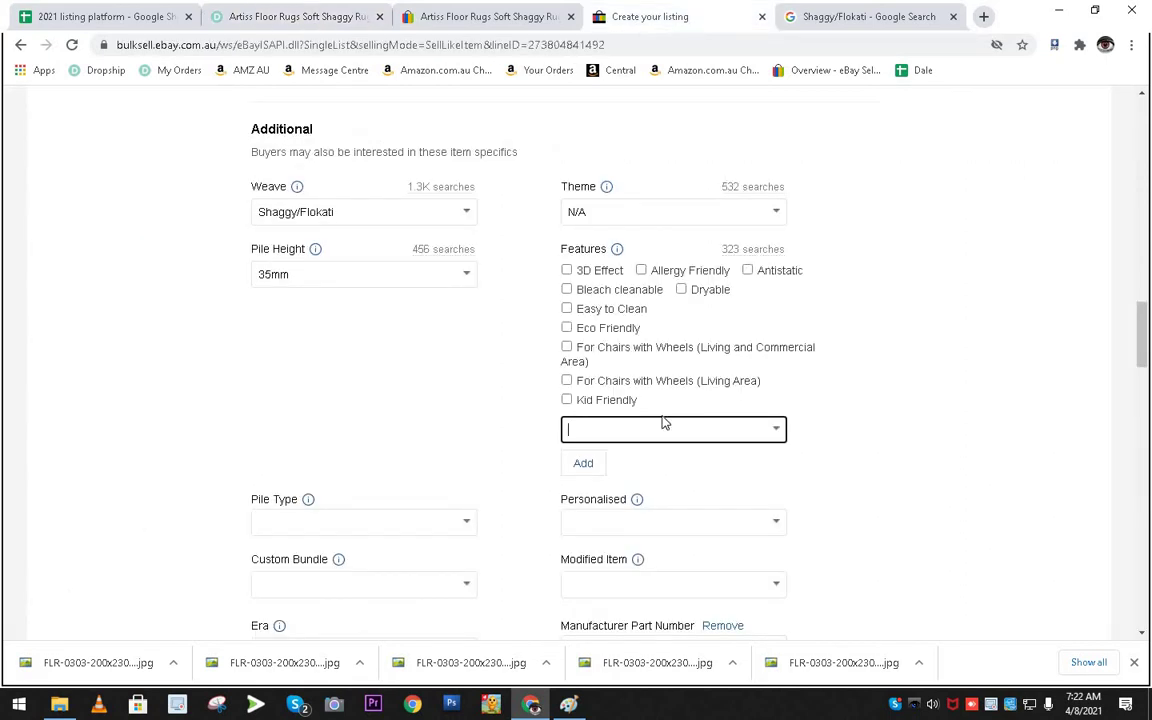
pyautogui.click(590, 465)
pyautogui.click(599, 432)
pyautogui.hotkey('ctrl', 'v')
pyautogui.click(581, 466)
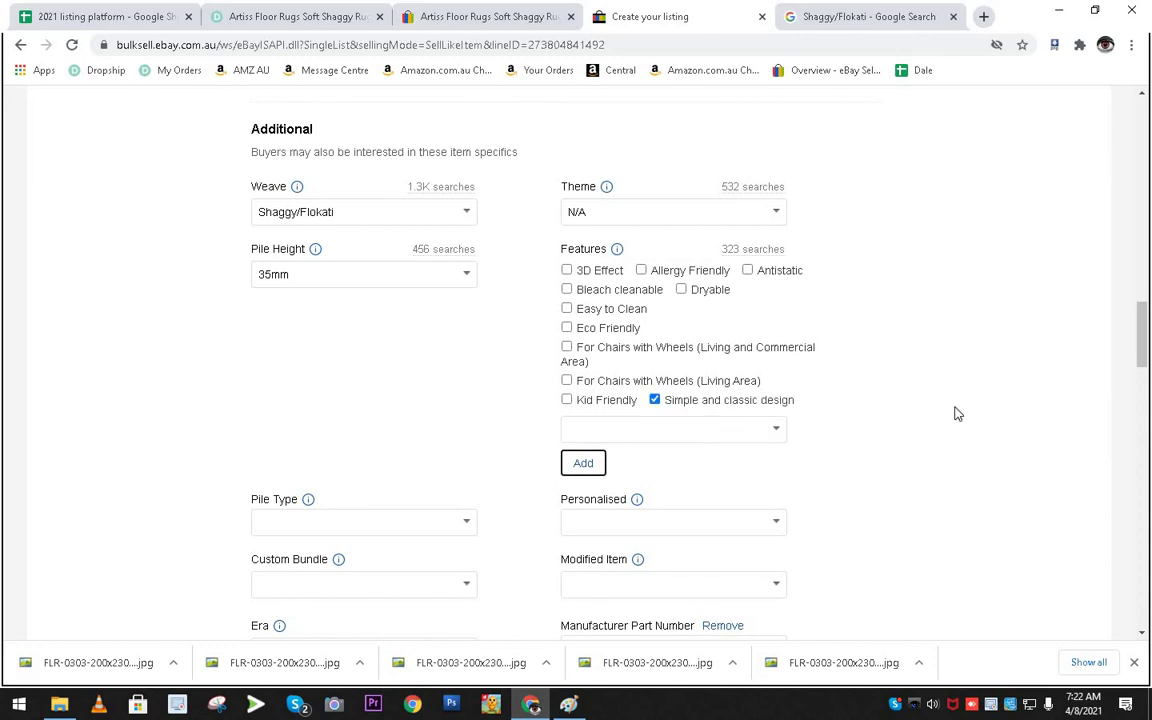
# Add "Soft and comfortable" from the supplier's feature list to the listing's Features.
pyautogui.click(231, 15)
pyautogui.moveTo(139, 266); pyautogui.dragTo(31, 263)
pyautogui.click(603, 27)
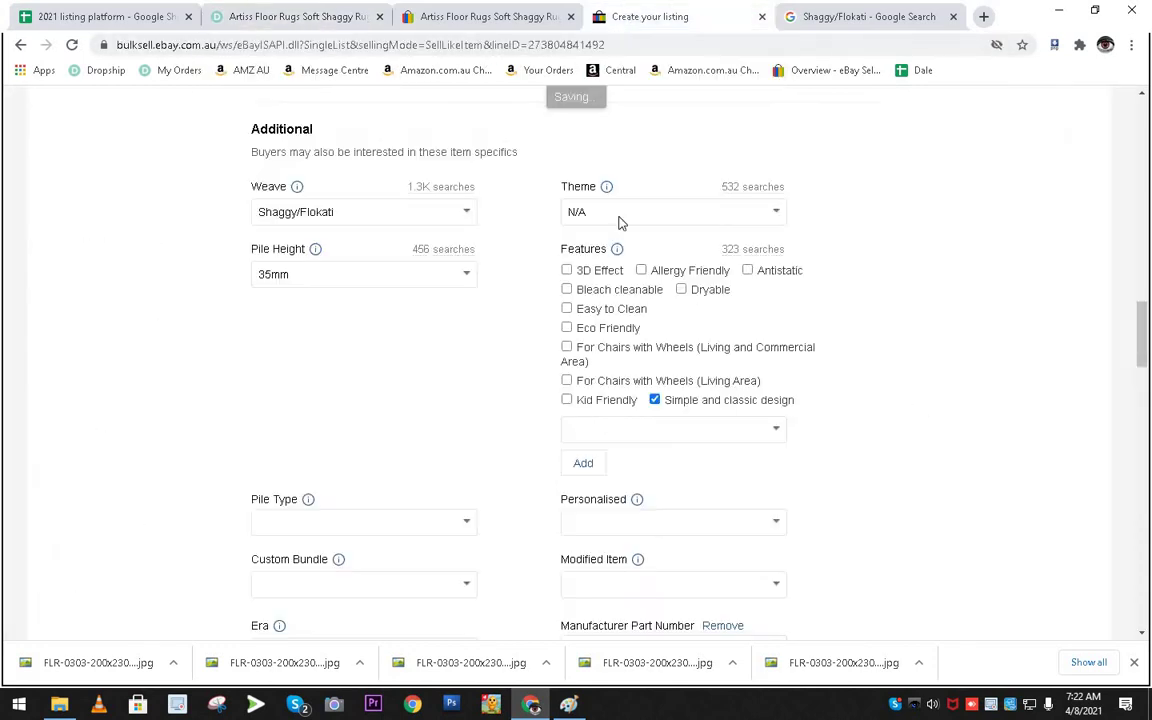
pyautogui.click(593, 431)
pyautogui.write('Soft and comfortable')
pyautogui.click(583, 463)
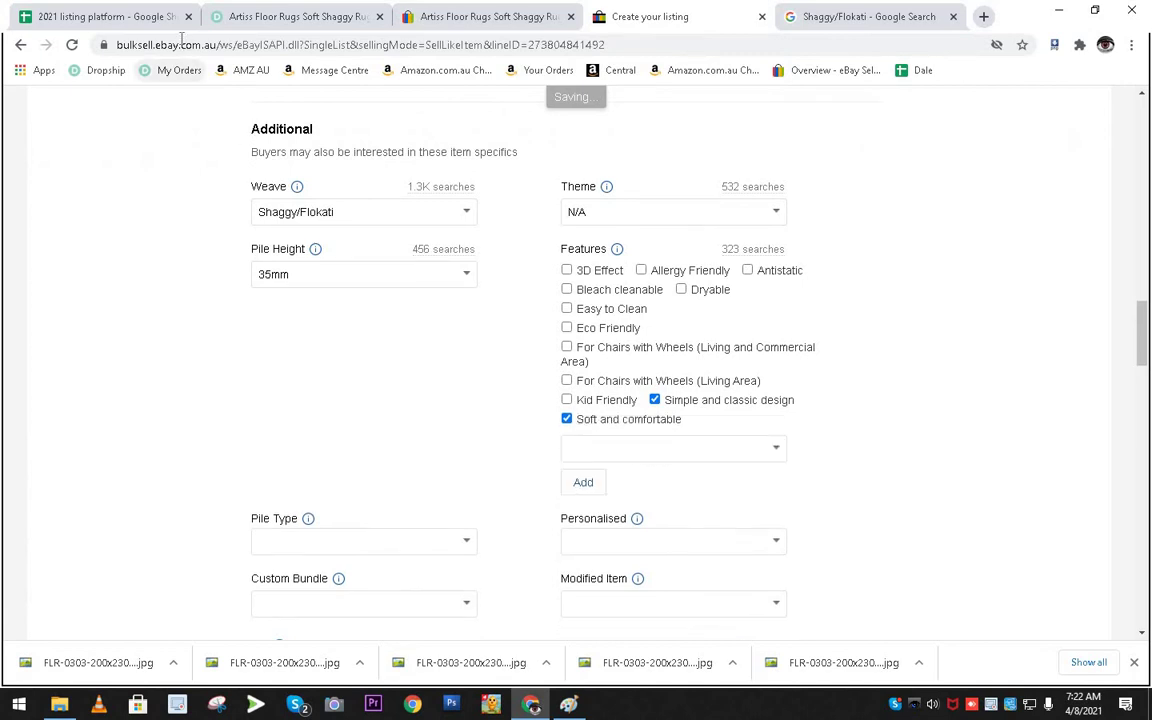
# Copy "Easy folding for storage" from the supplier's page and add it to the listing's Features.
pyautogui.click(231, 22)
pyautogui.moveTo(155, 288); pyautogui.dragTo(28, 288)
pyautogui.hotkey('ctrl', 'c')
pyautogui.click(643, 20)
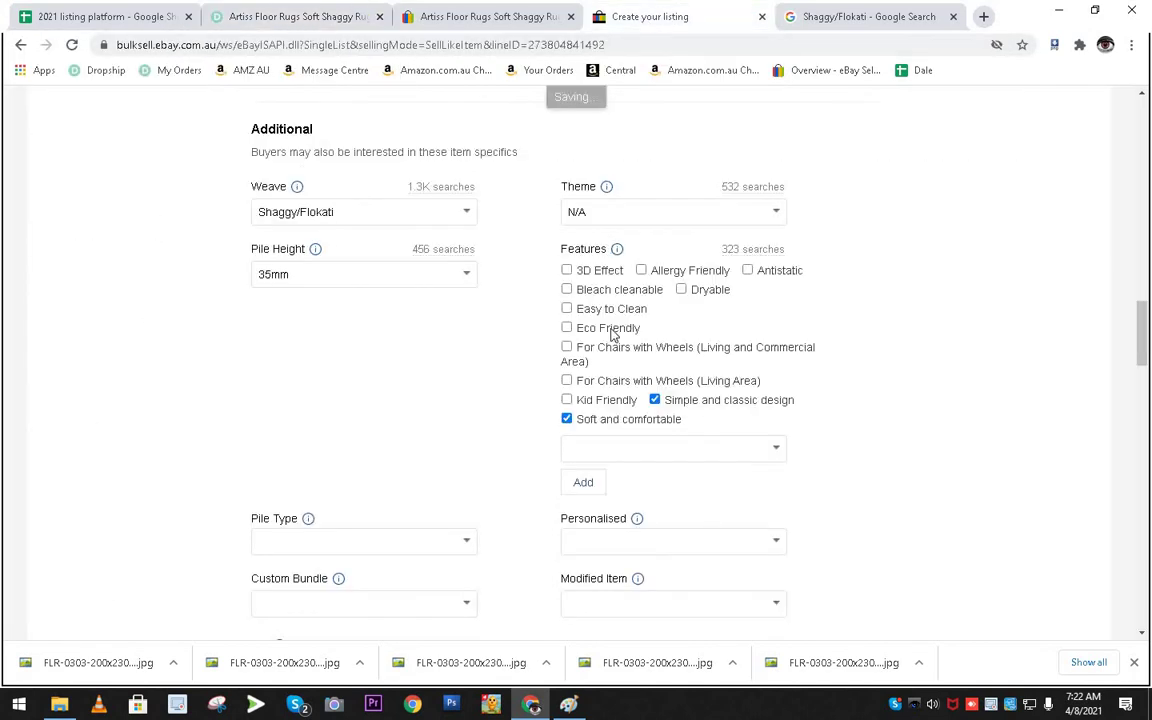
pyautogui.click(607, 448)
pyautogui.hotkey('ctrl', 'v')
pyautogui.click(585, 484)
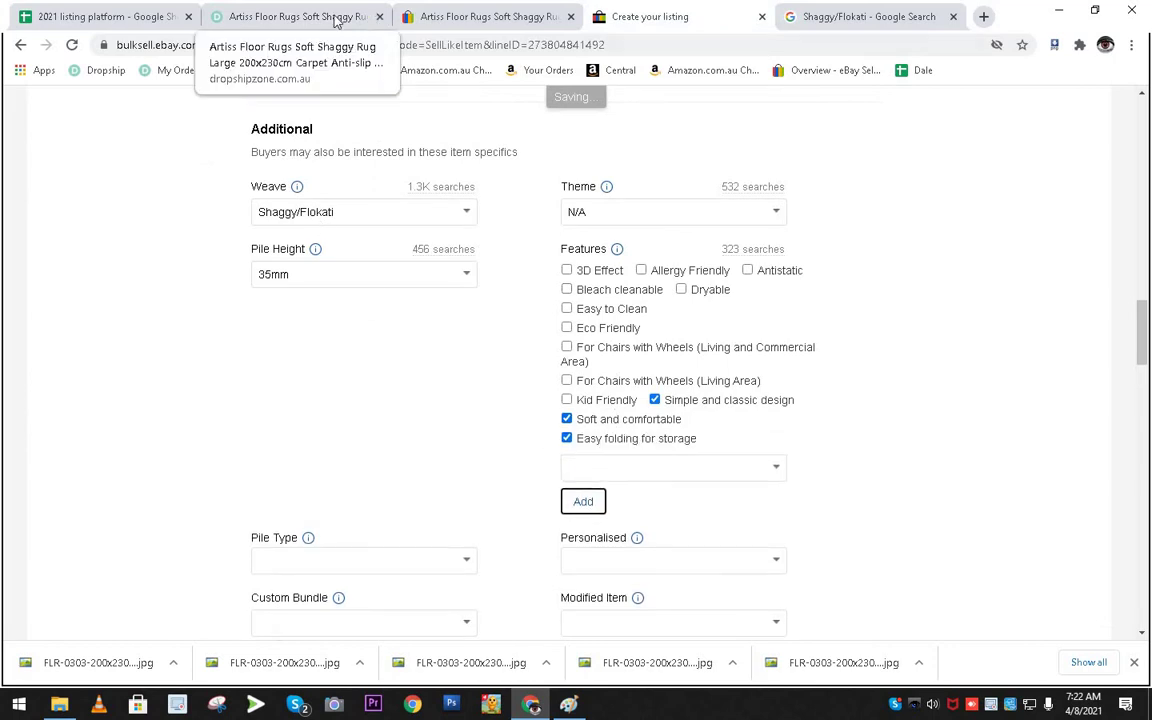
# Copy "Fade resistant" from the supplier's page and add it to the listing's Features.
pyautogui.click(300, 17)
pyautogui.moveTo(101, 308); pyautogui.dragTo(23, 308)
pyautogui.hotkey('ctrl', 'c')
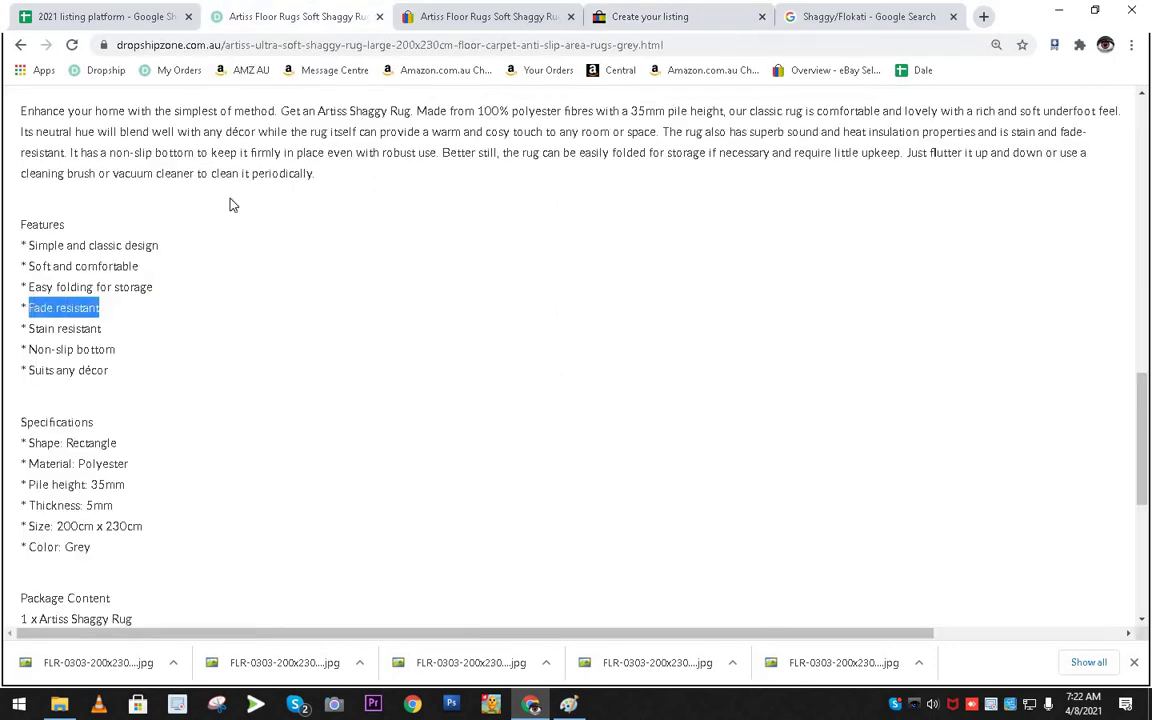
pyautogui.click(643, 17)
pyautogui.click(580, 466)
pyautogui.hotkey('ctrl', 'v')
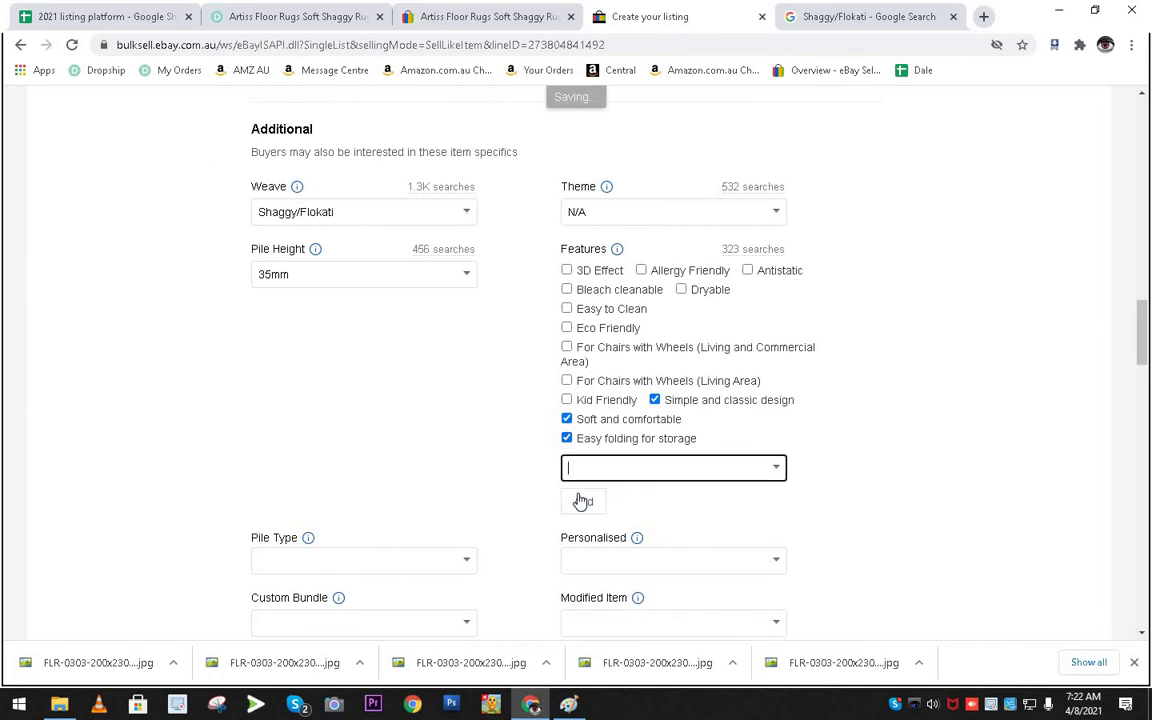
pyautogui.click(583, 501)
# Add "Stain Resistant" to the listing's Features, following the supplier's feature list.
pyautogui.click(290, 17)
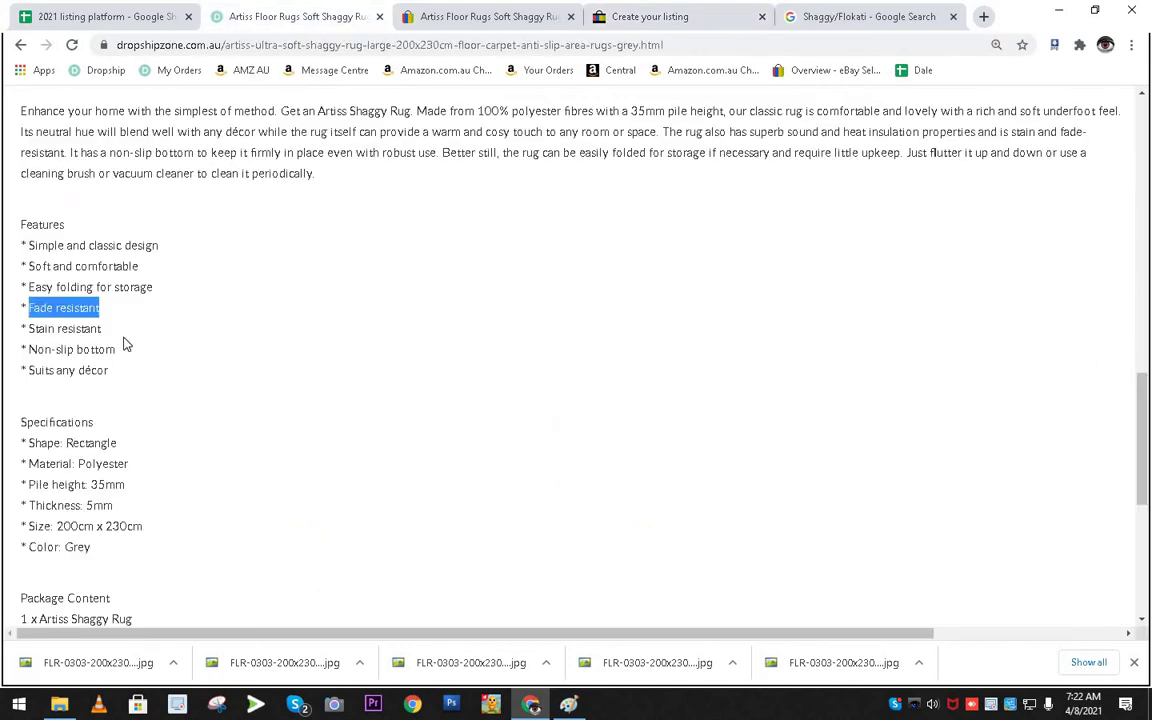
pyautogui.moveTo(101, 328); pyautogui.dragTo(35, 329)
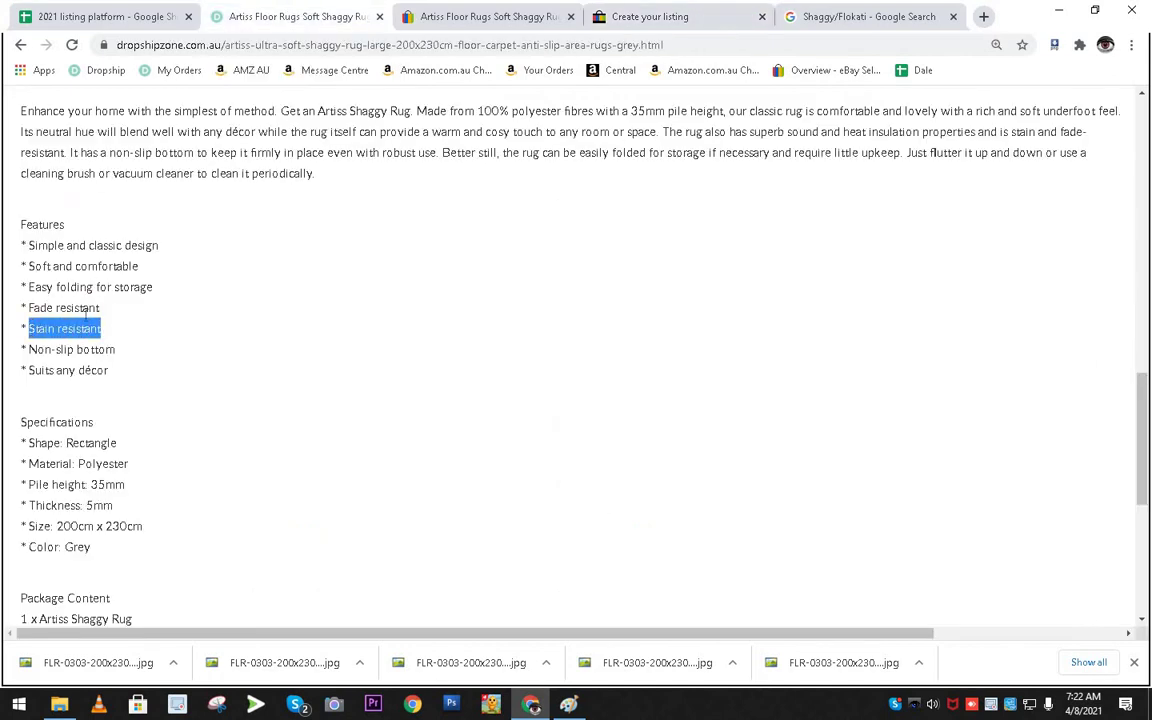
pyautogui.click(650, 17)
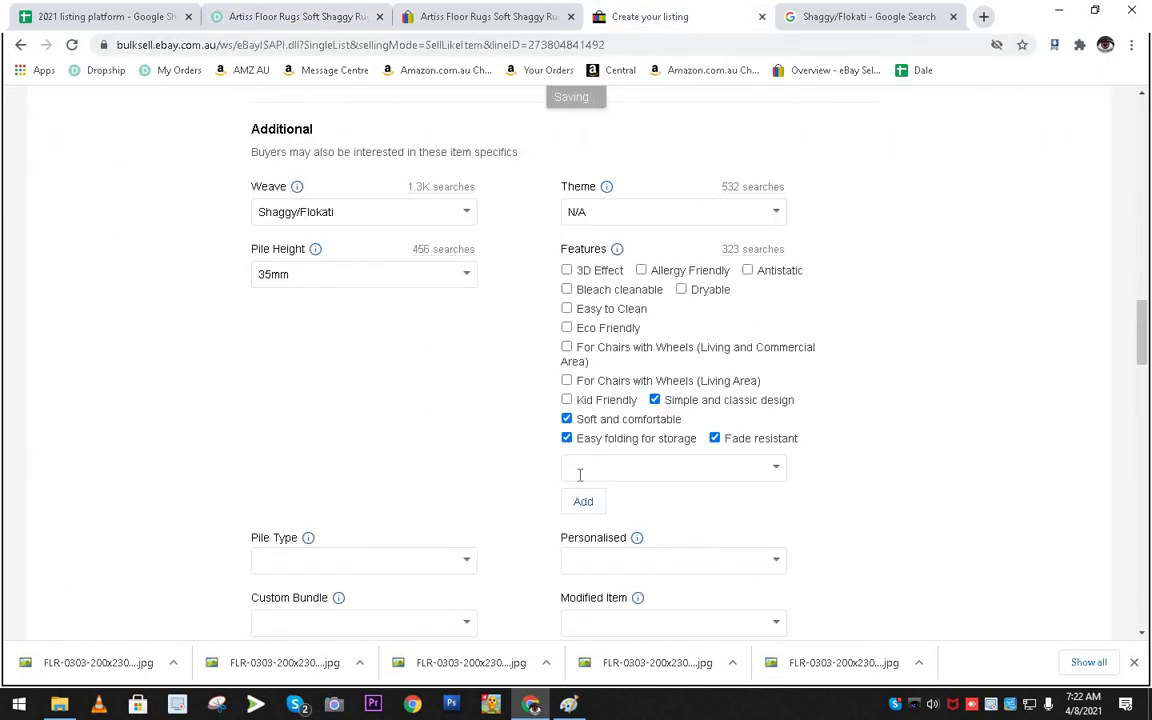
pyautogui.click(579, 474)
pyautogui.write('Stain resistant')
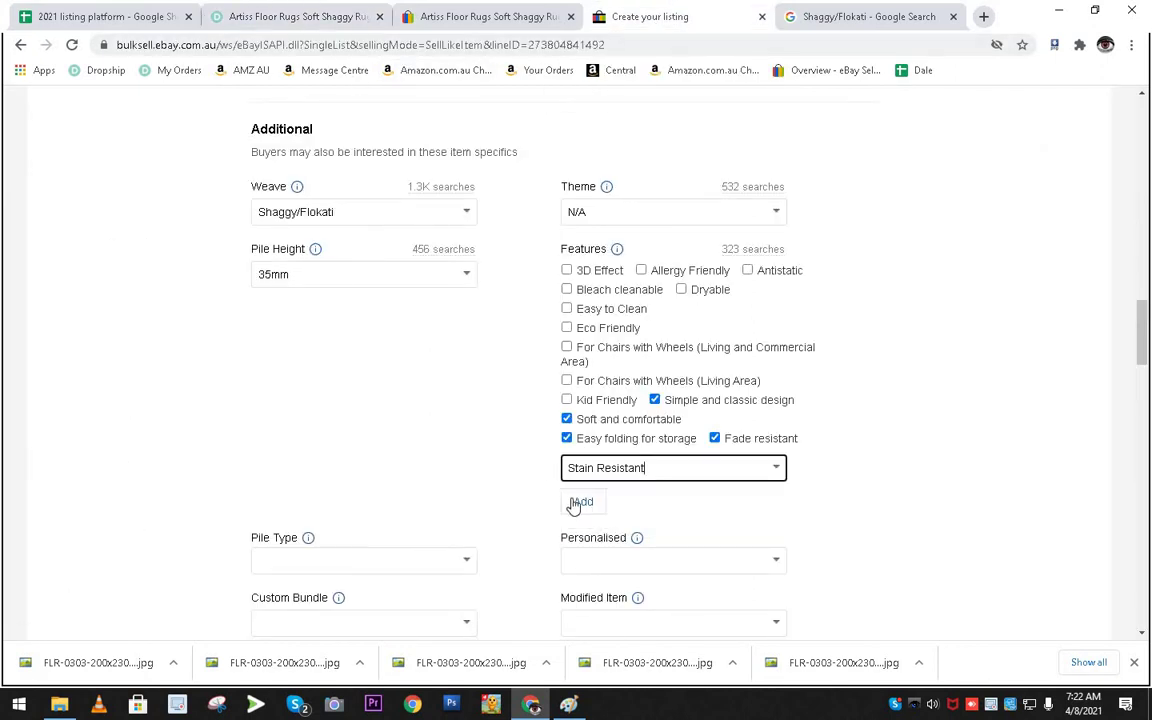
pyautogui.click(581, 502)
# Copy "Non-slip bottom" from the supplier's page and add it to the listing's Features.
pyautogui.click(450, 17)
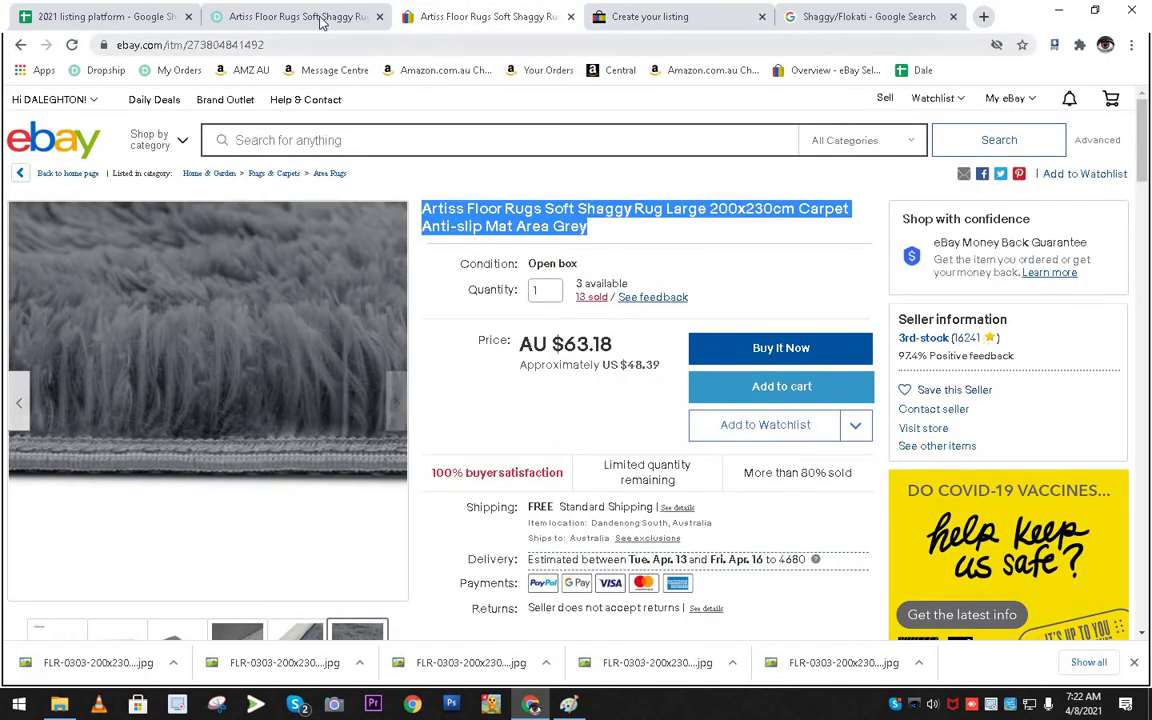
pyautogui.click(321, 17)
pyautogui.moveTo(114, 350); pyautogui.dragTo(29, 350)
pyautogui.hotkey('ctrl', 'c')
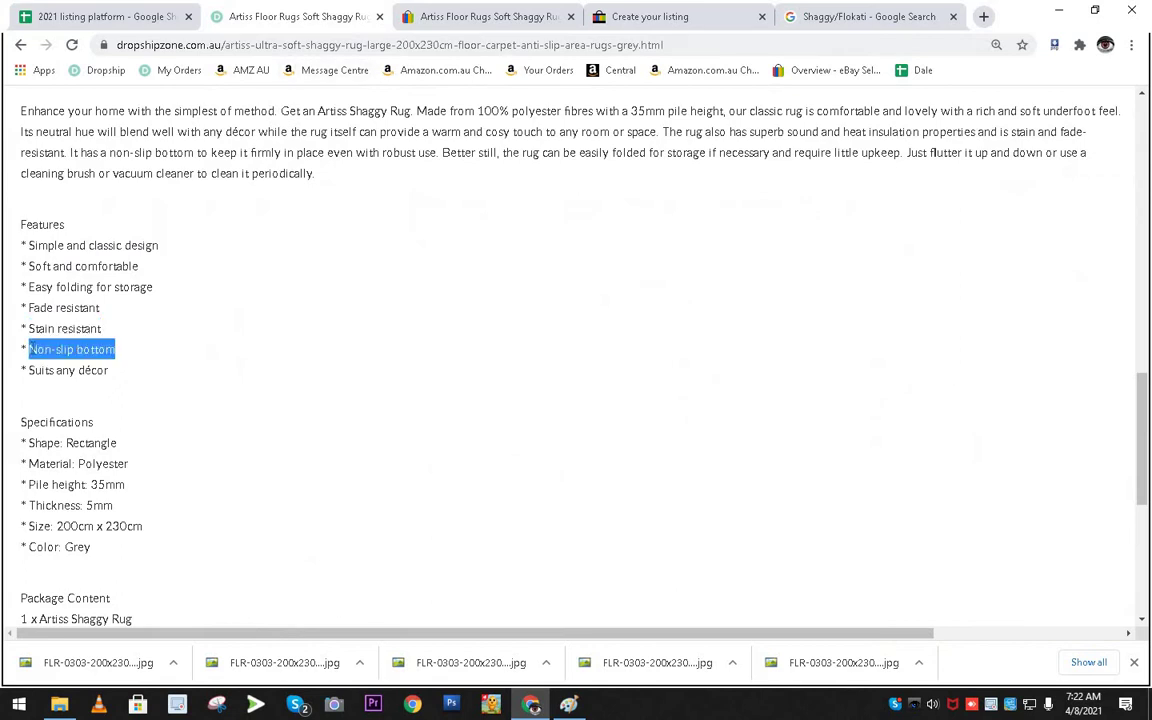
pyautogui.click(686, 20)
pyautogui.click(609, 483)
pyautogui.hotkey('ctrl', 'v')
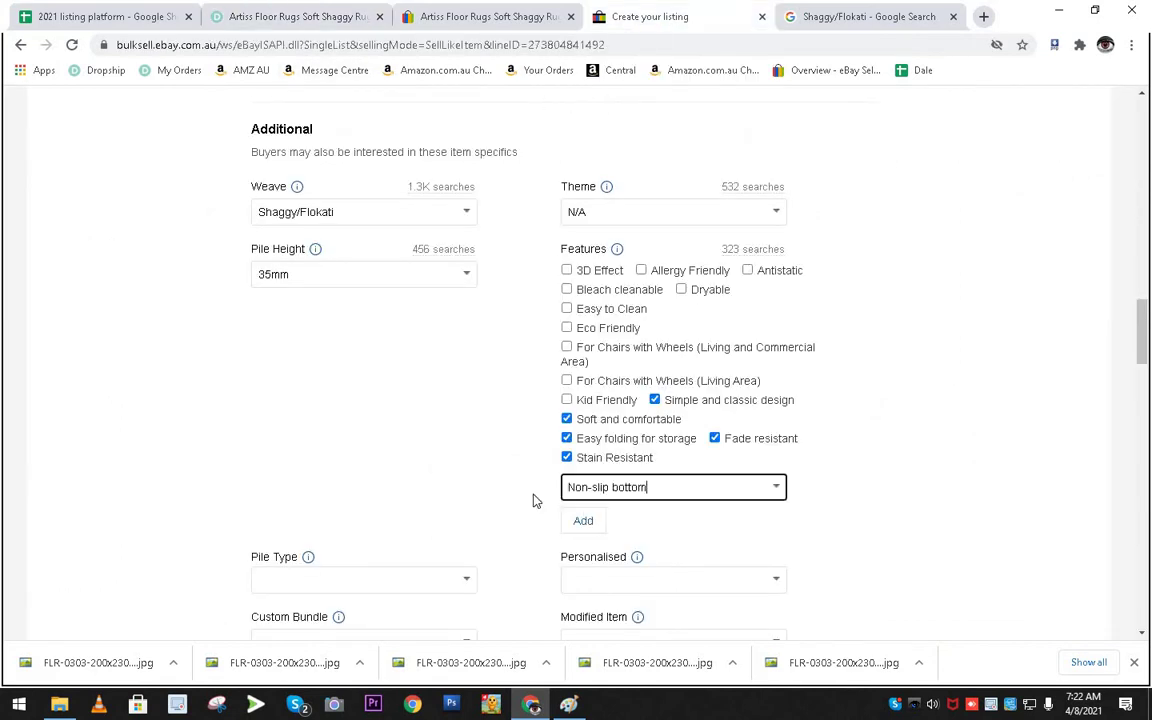
pyautogui.press('Return')
# Review the Pile Type options and their explanation, and check the supplier's description and specifications for the rug's pile type.
pyautogui.scroll(-3, 686, 413)
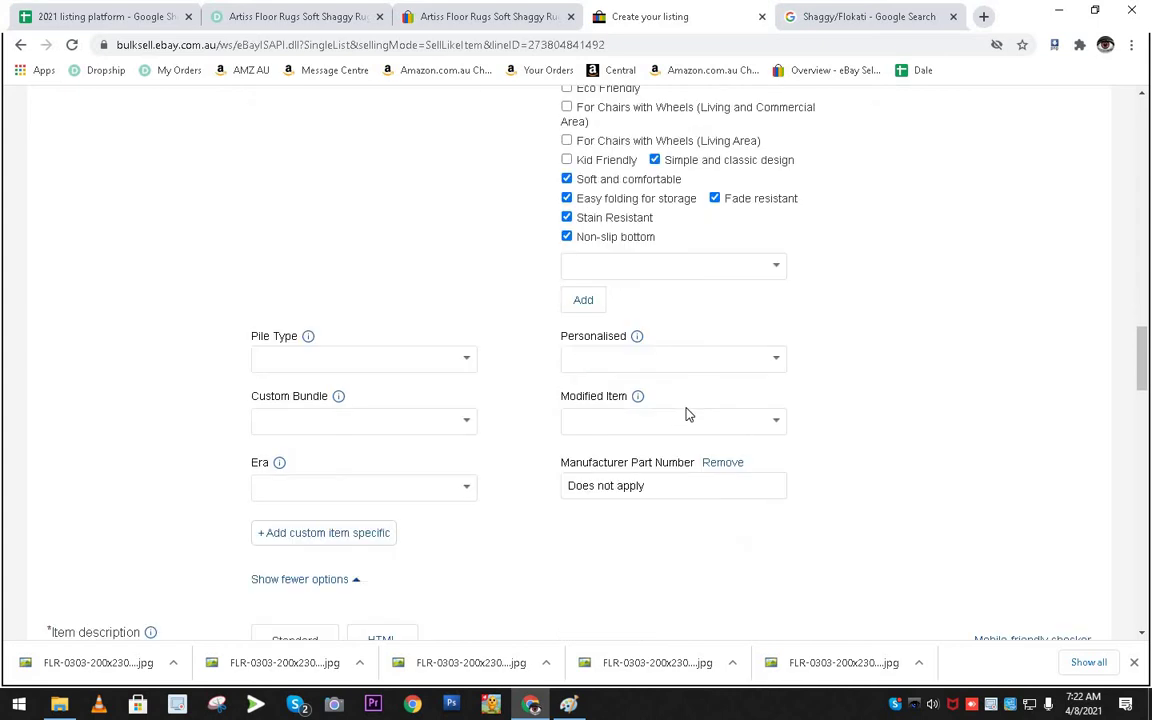
pyautogui.click(470, 362)
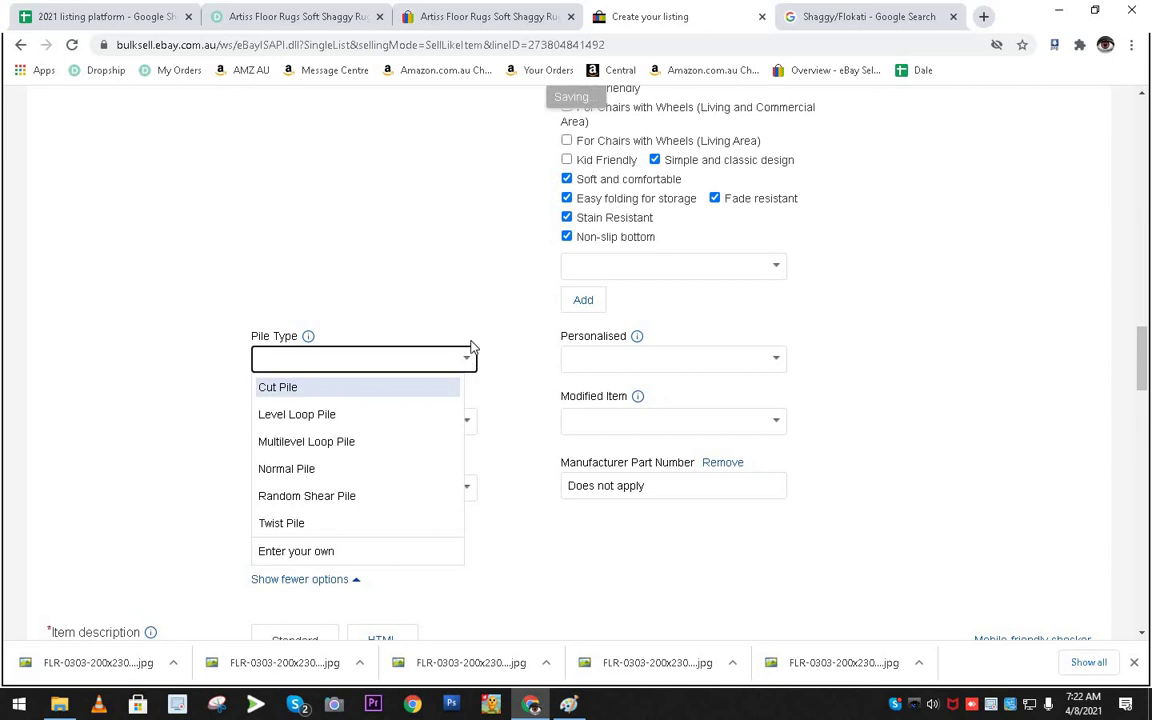
pyautogui.click(308, 337)
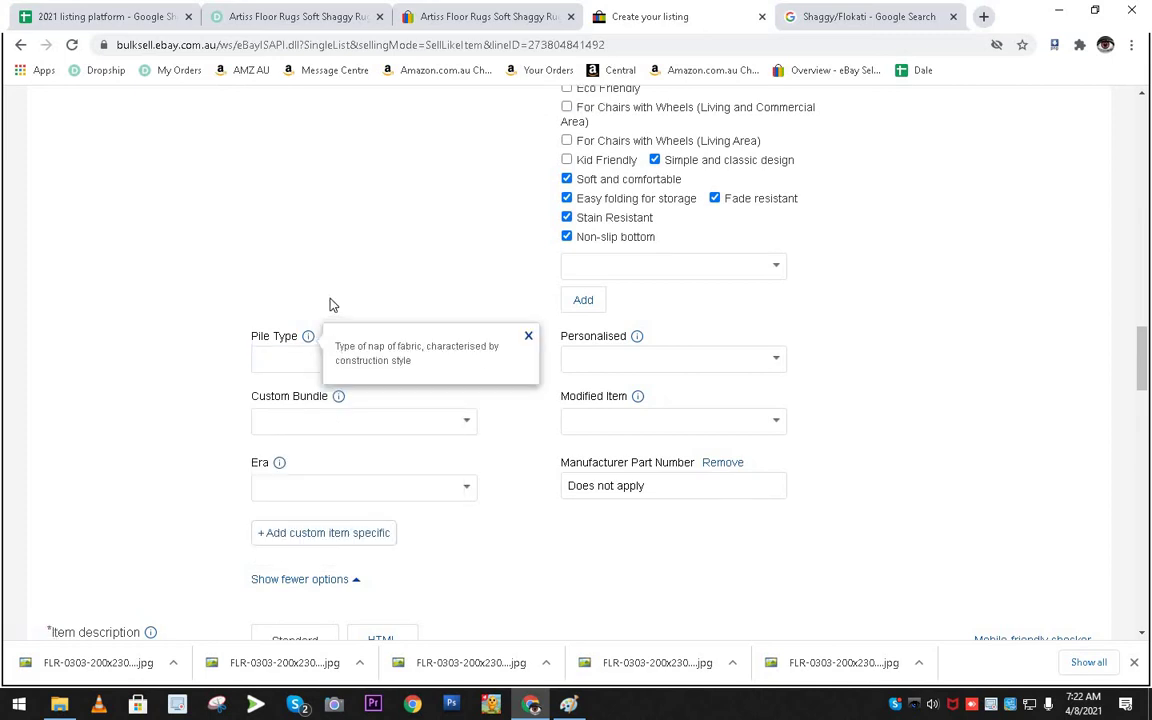
pyautogui.click(225, 17)
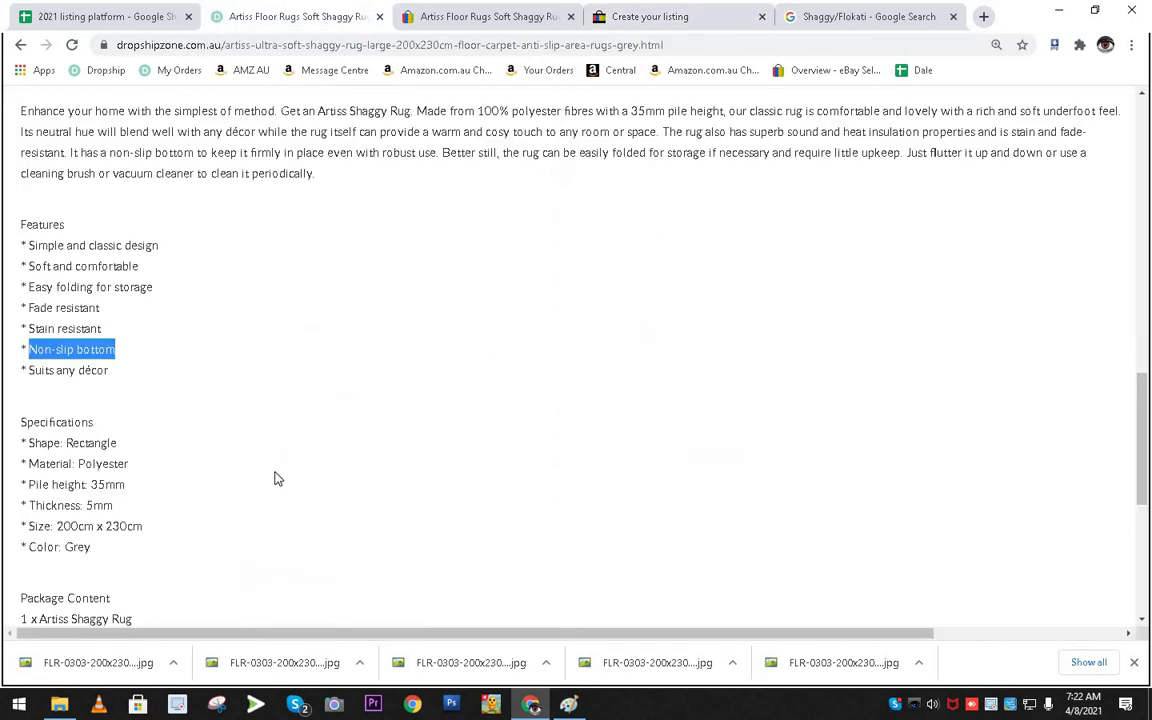
pyautogui.click(107, 443)
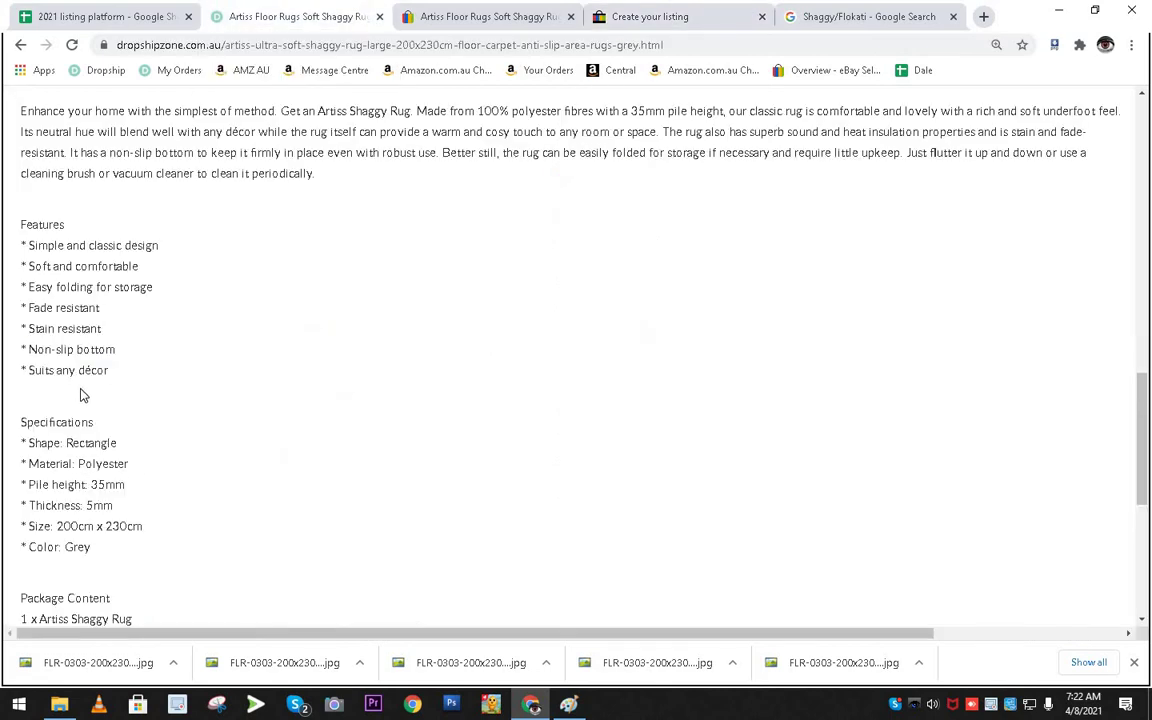
pyautogui.scroll(-1, 83, 390)
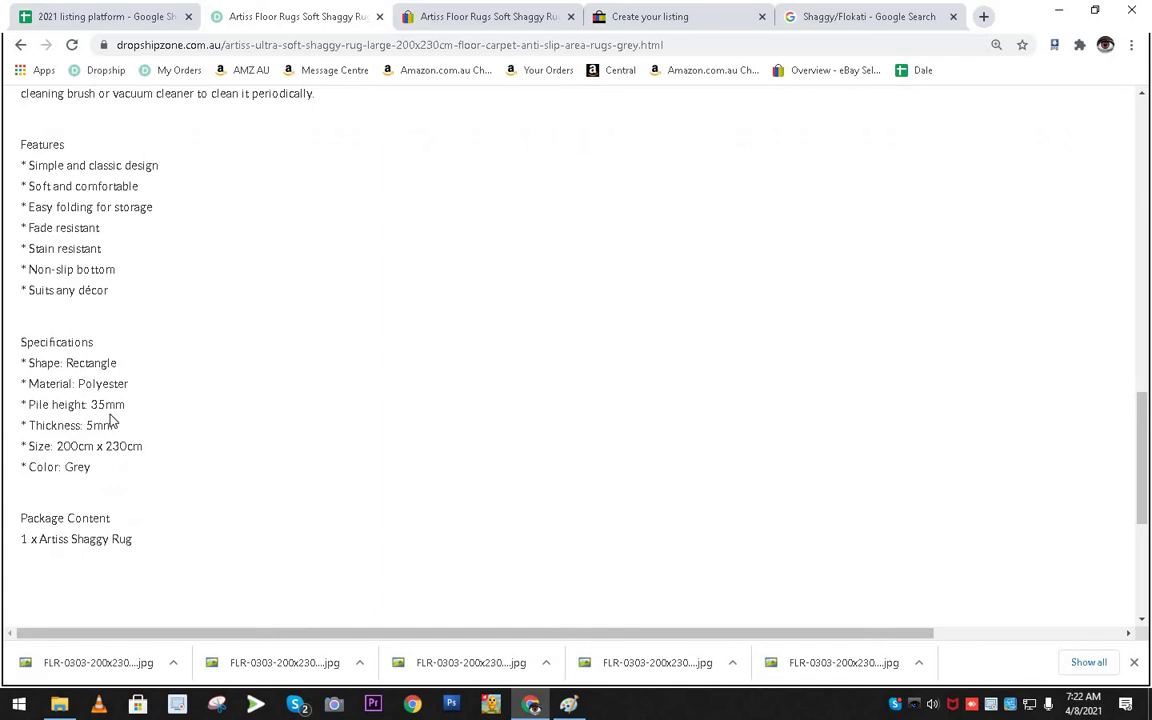
pyautogui.scroll(2, 112, 418)
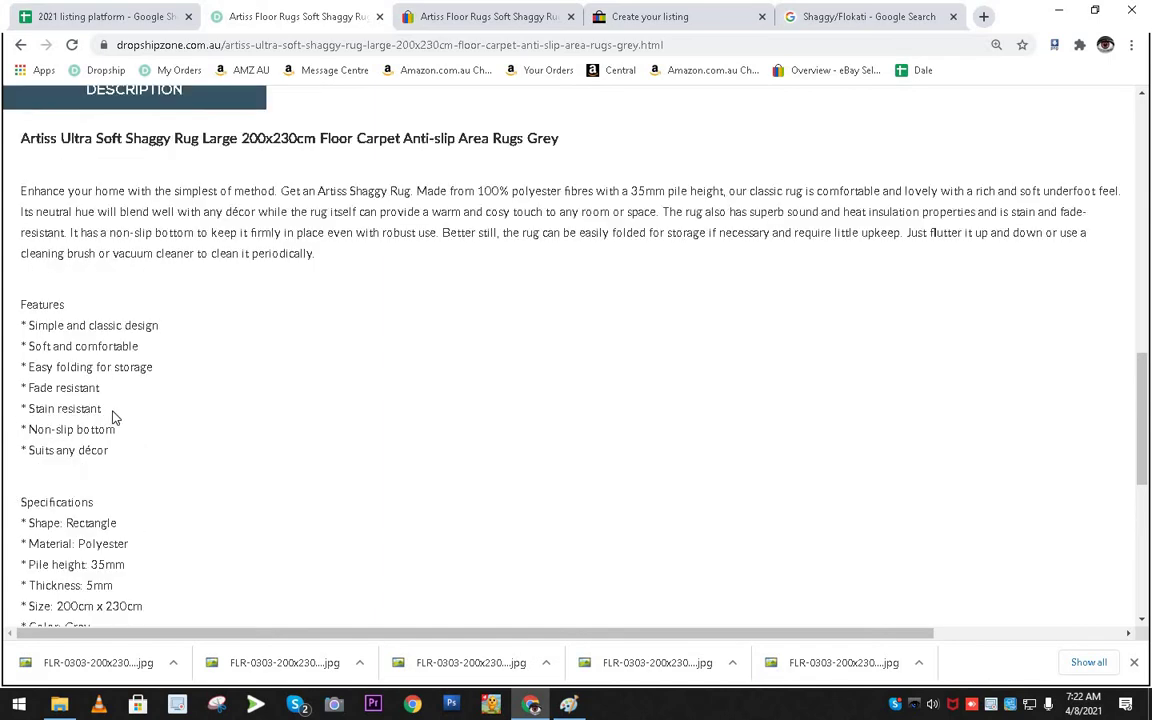
pyautogui.click(702, 30)
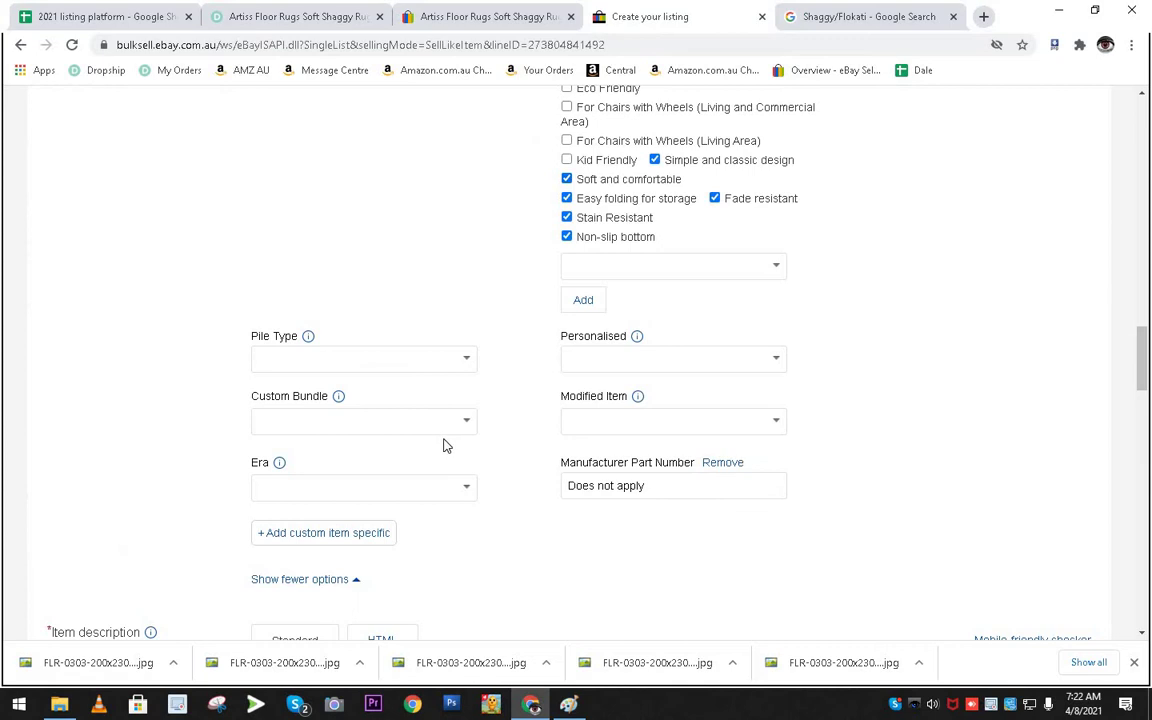
# Set the listing's Pile Type to Cut Pile.
pyautogui.click(473, 367)
pyautogui.scroll(-1, 322, 487)
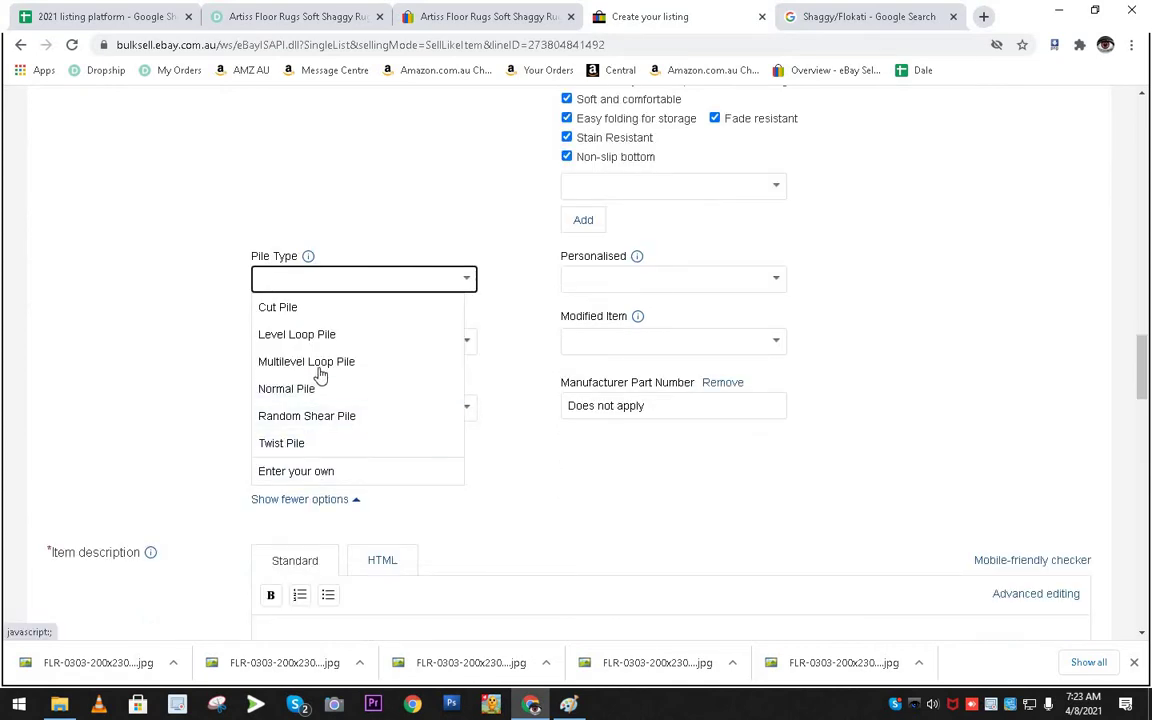
pyautogui.click(309, 312)
# Search Google Images for "Cut Pile" to compare it with the rug, and reopen the Pile Type options in the listing form.
pyautogui.hotkey('ctrl', 'c')
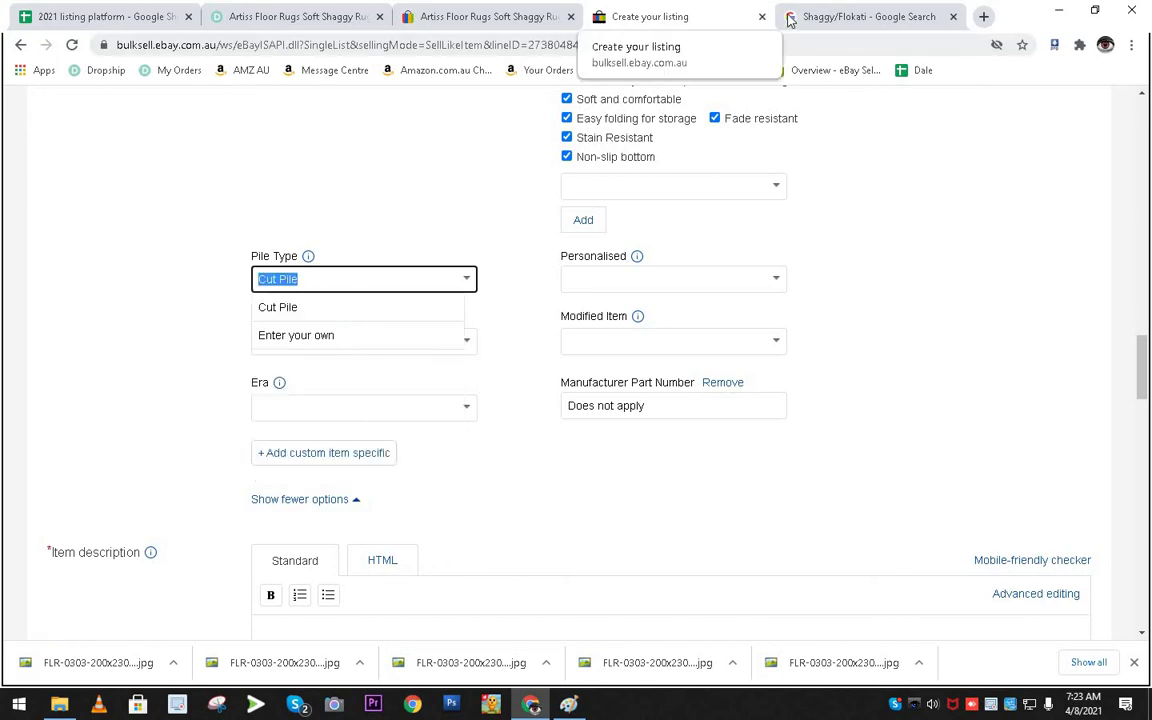
pyautogui.click(868, 16)
pyautogui.click(380, 100)
pyautogui.hotkey('ctrl', 'a')
pyautogui.hotkey('ctrl', 'v')
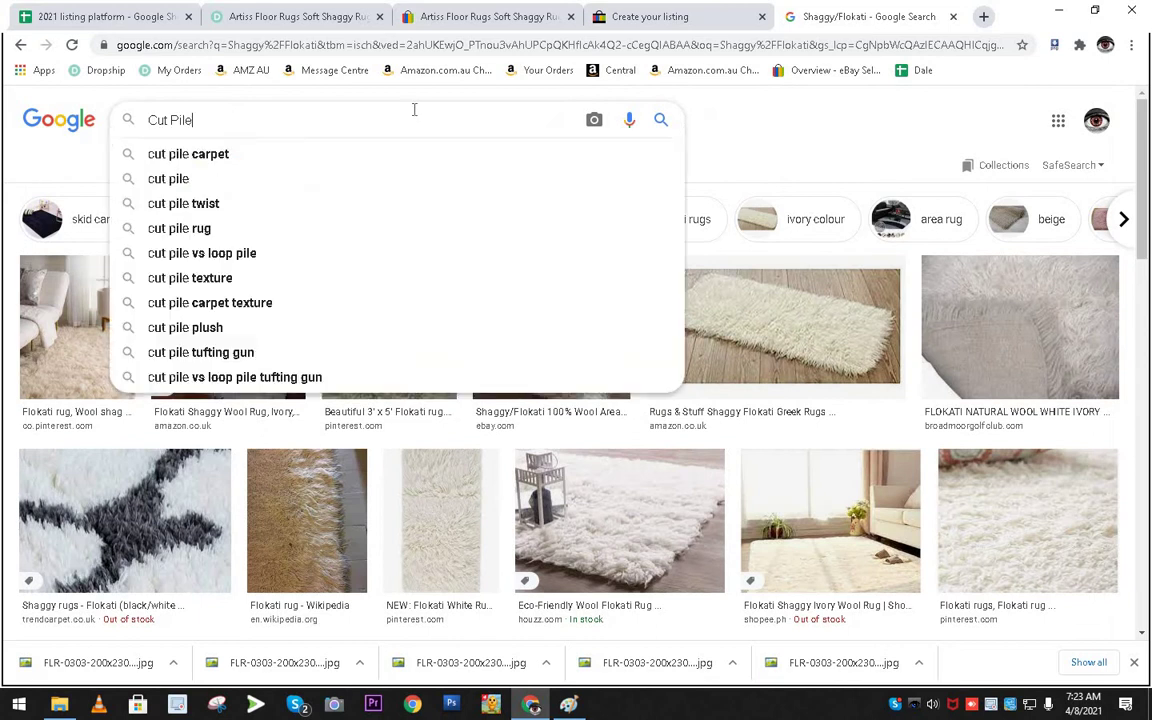
pyautogui.press('Return')
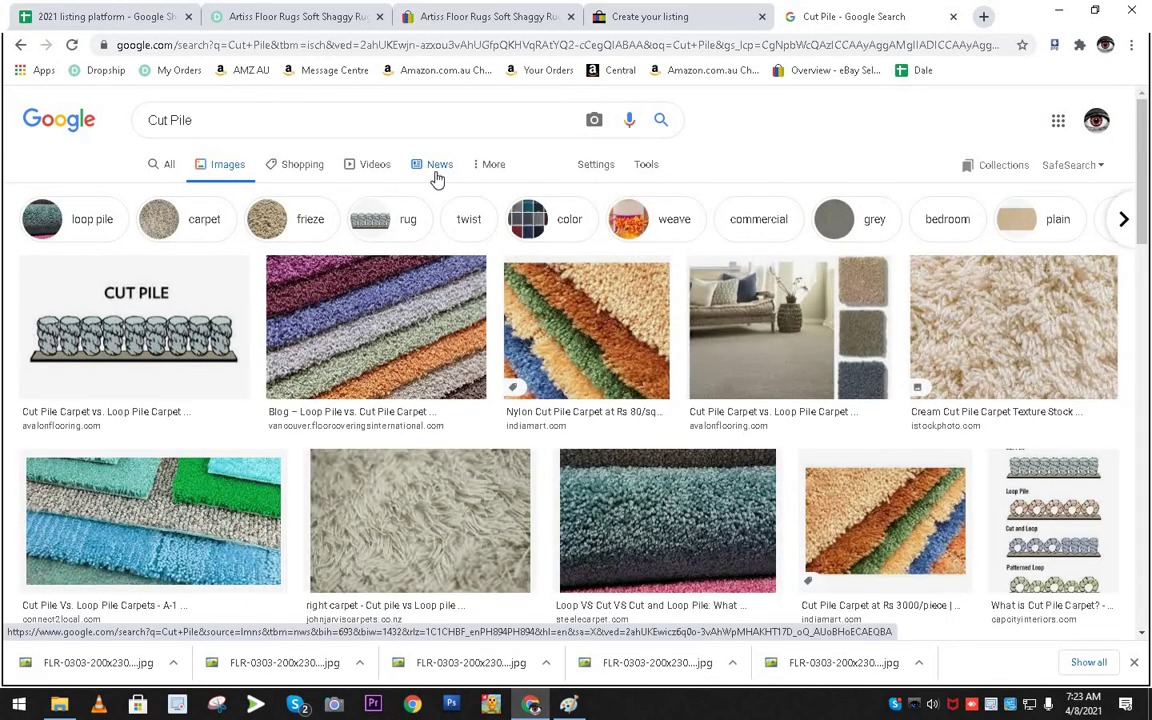
pyautogui.click(436, 177)
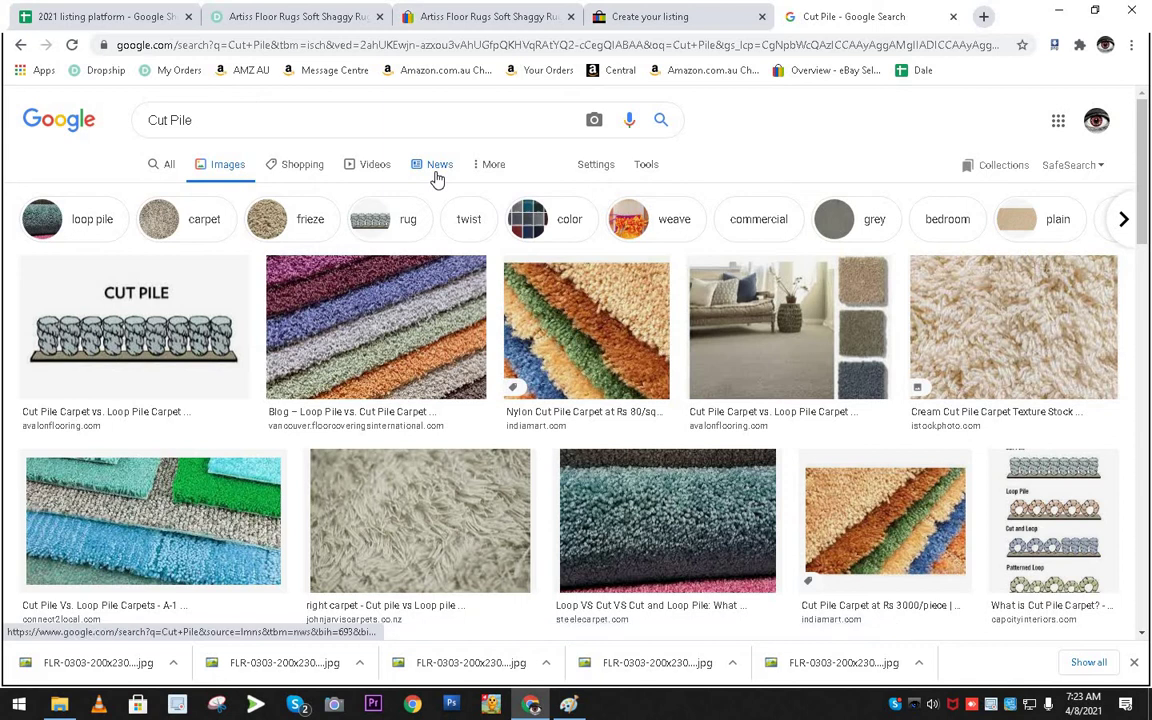
pyautogui.click(622, 28)
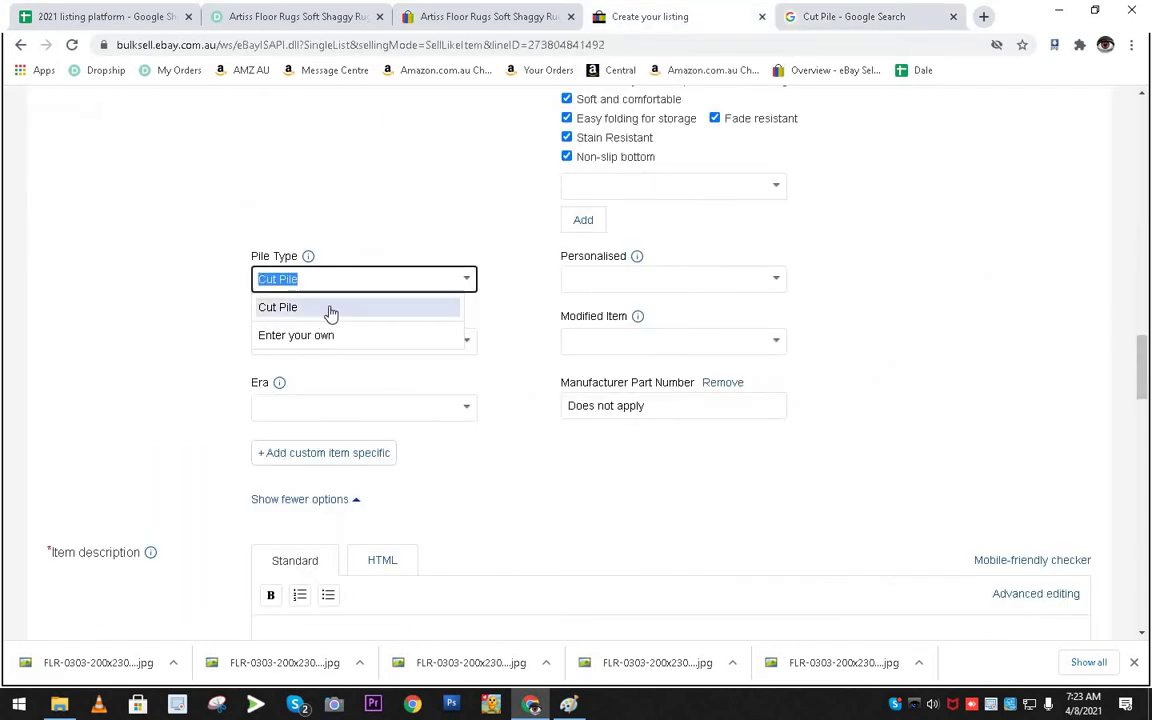
pyautogui.click(467, 281)
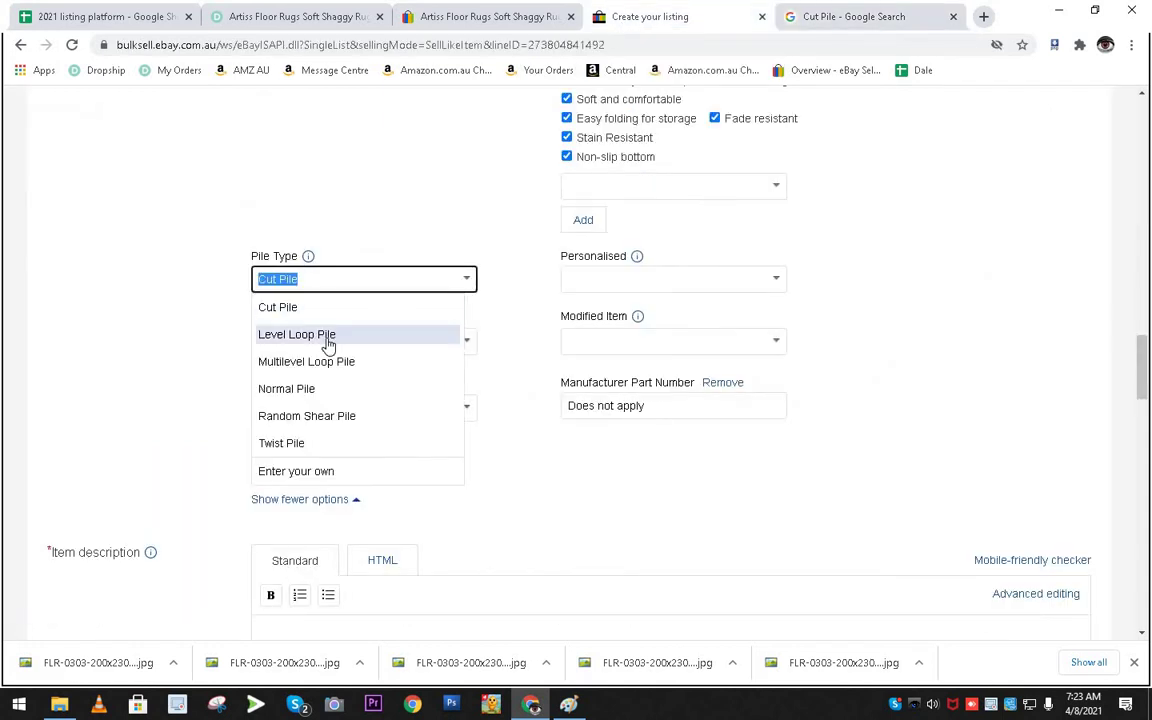
# Set the listing's Pile Type to Level Loop Pile and search Google Images for that term to compare it with the rug.
pyautogui.click(334, 336)
pyautogui.moveTo(356, 279); pyautogui.dragTo(232, 278)
pyautogui.hotkey('ctrl', 'c')
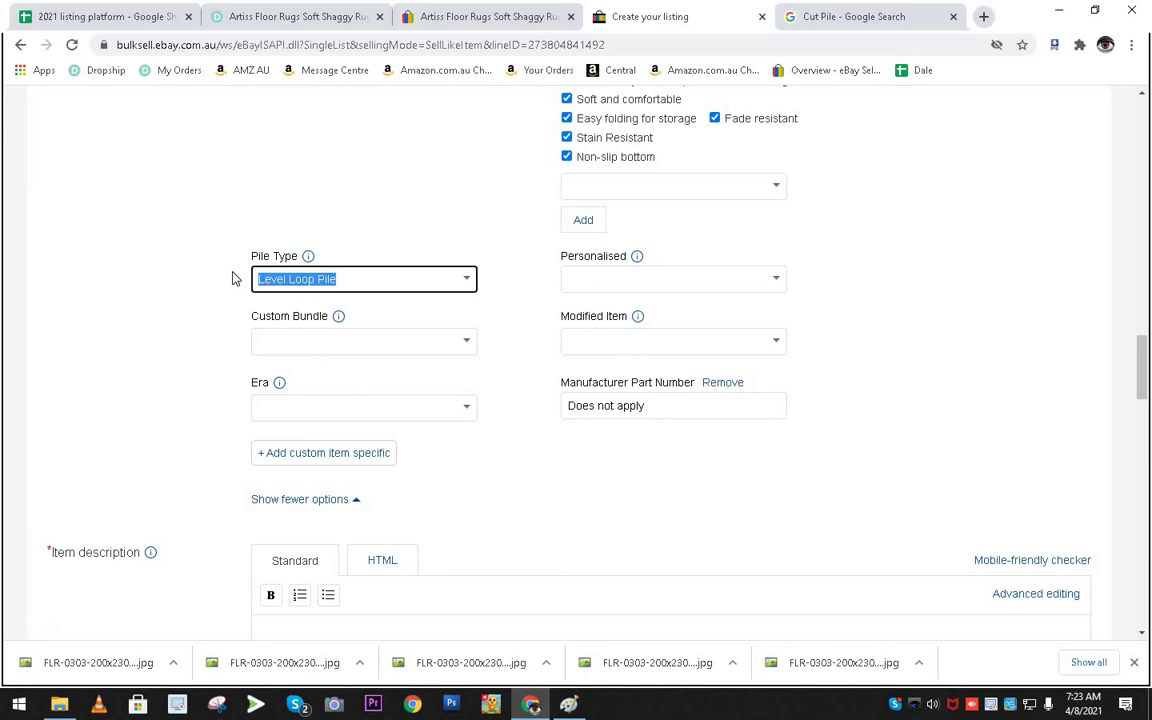
pyautogui.click(797, 10)
pyautogui.click(491, 118)
pyautogui.hotkey('ctrl', 'a')
pyautogui.hotkey('ctrl', 'v')
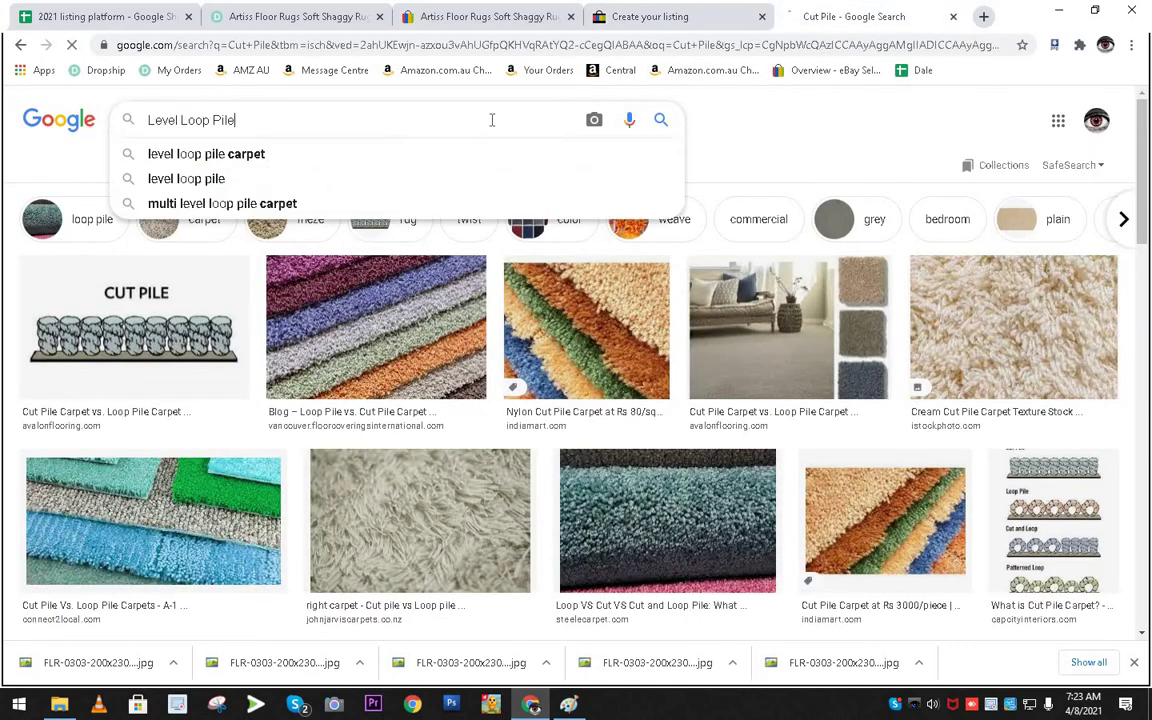
pyautogui.press('Return')
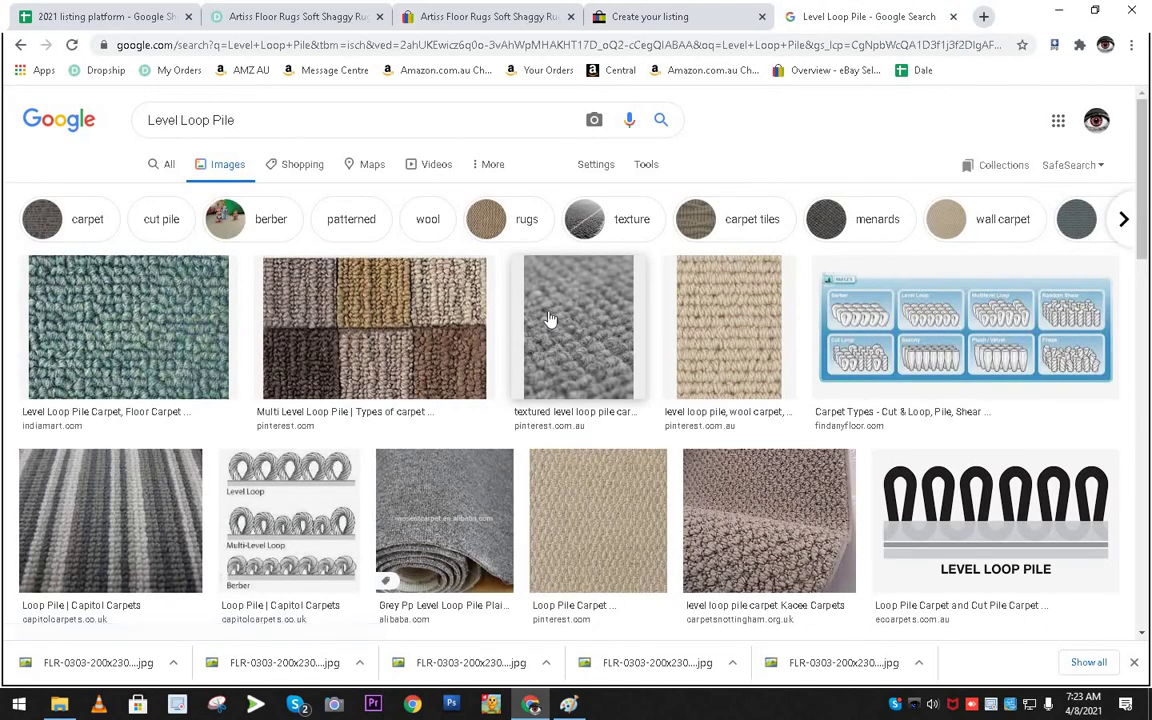
pyautogui.click(728, 22)
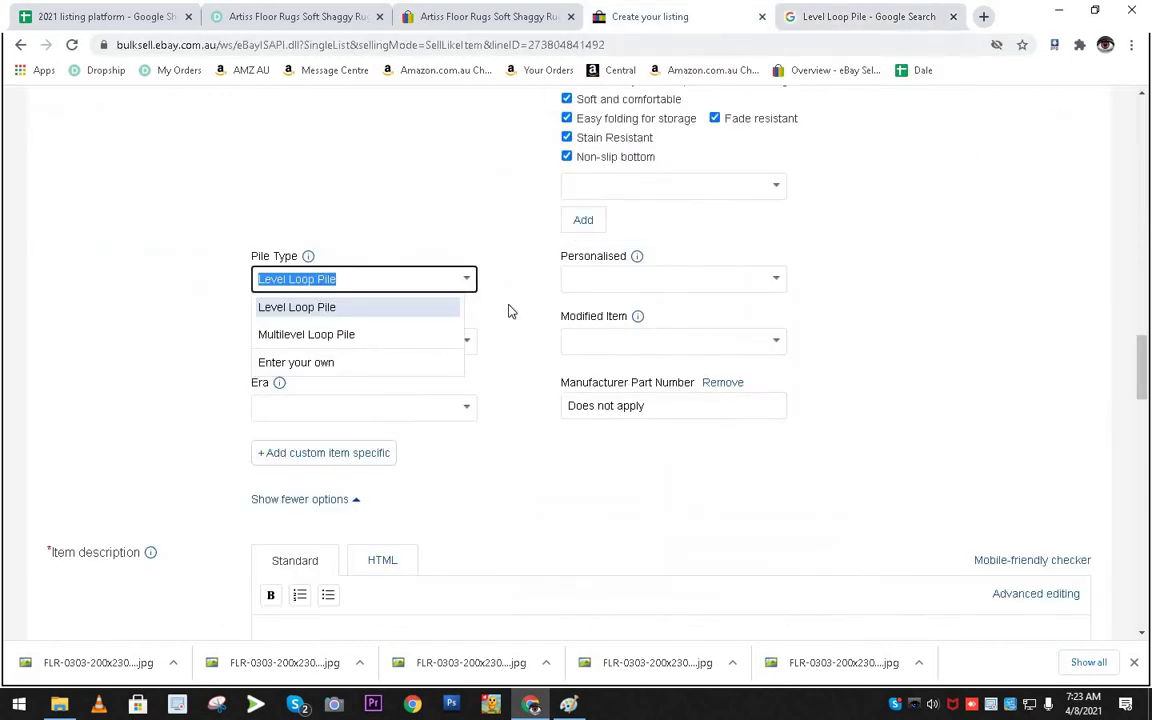
# Change the Pile Type to Multilevel Loop Pile and look that term up in Google Images.
pyautogui.click(398, 333)
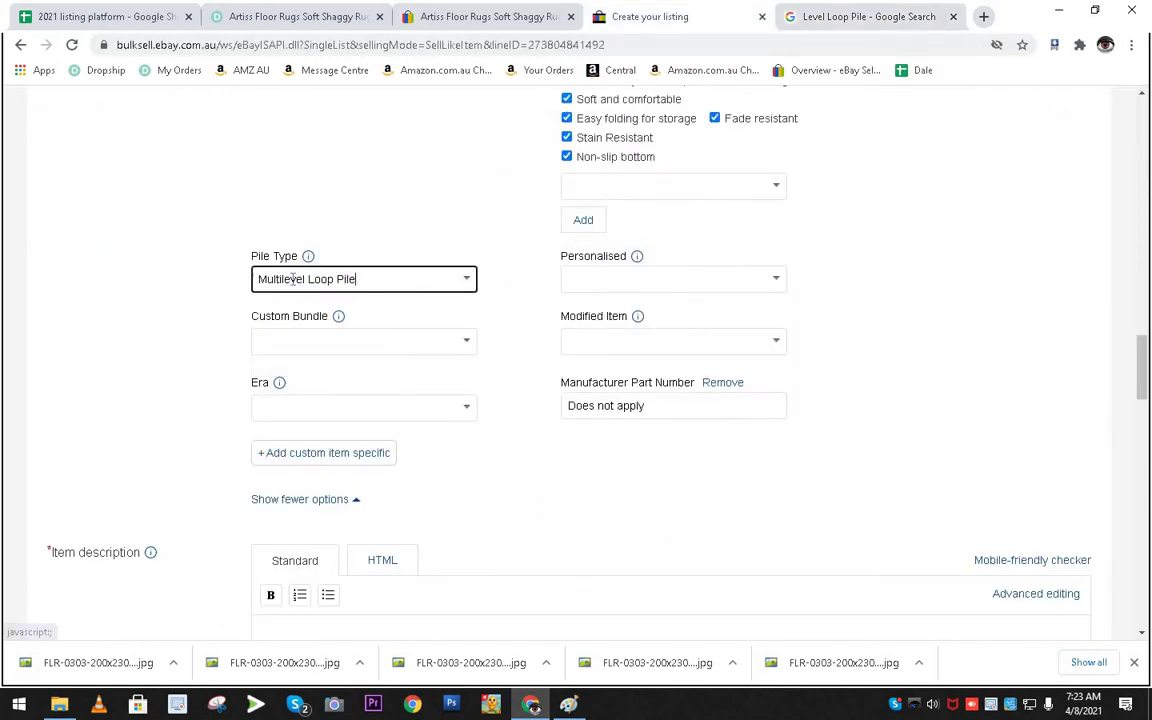
pyautogui.tripleClick(292, 279)
pyautogui.hotkey('ctrl', 'c')
pyautogui.click(815, 22)
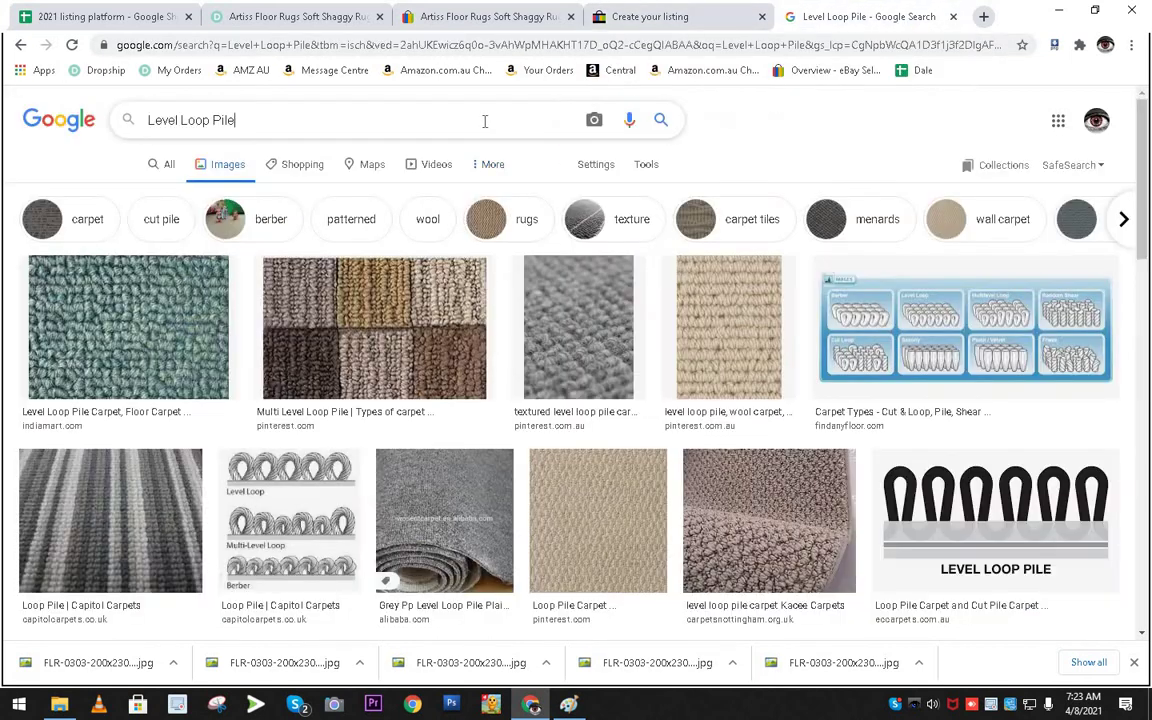
pyautogui.hotkey('ctrl', 'a')
pyautogui.hotkey('ctrl', 'v')
pyautogui.press('Return')
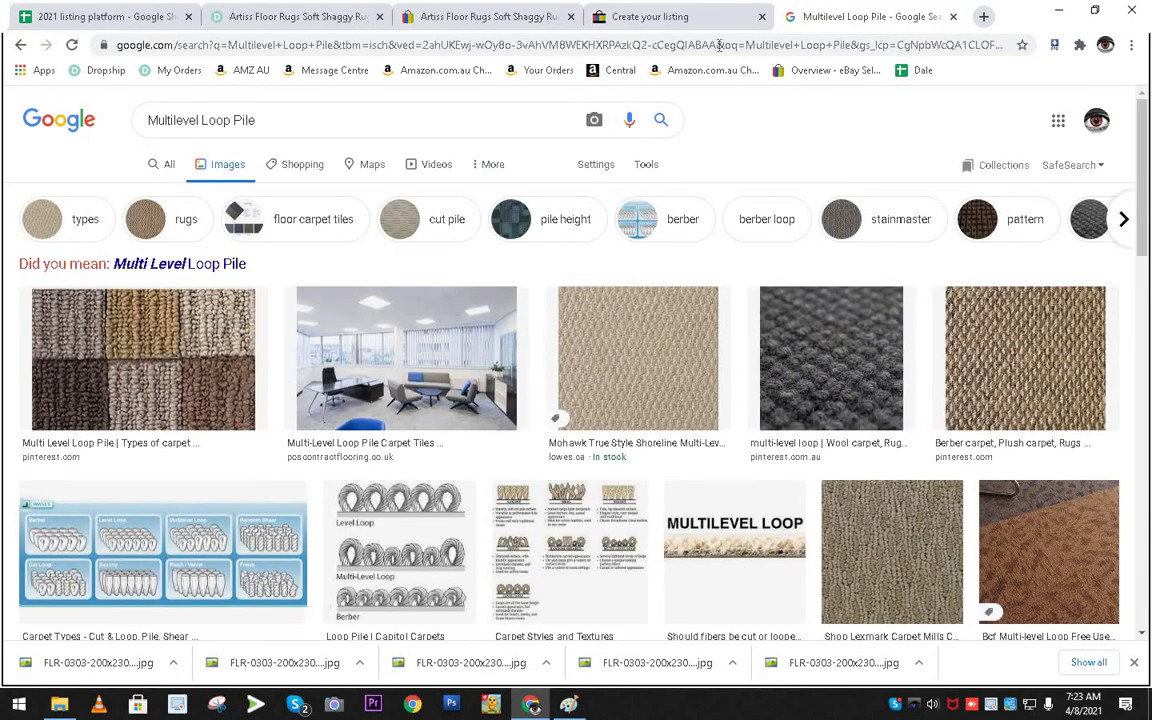
pyautogui.click(650, 17)
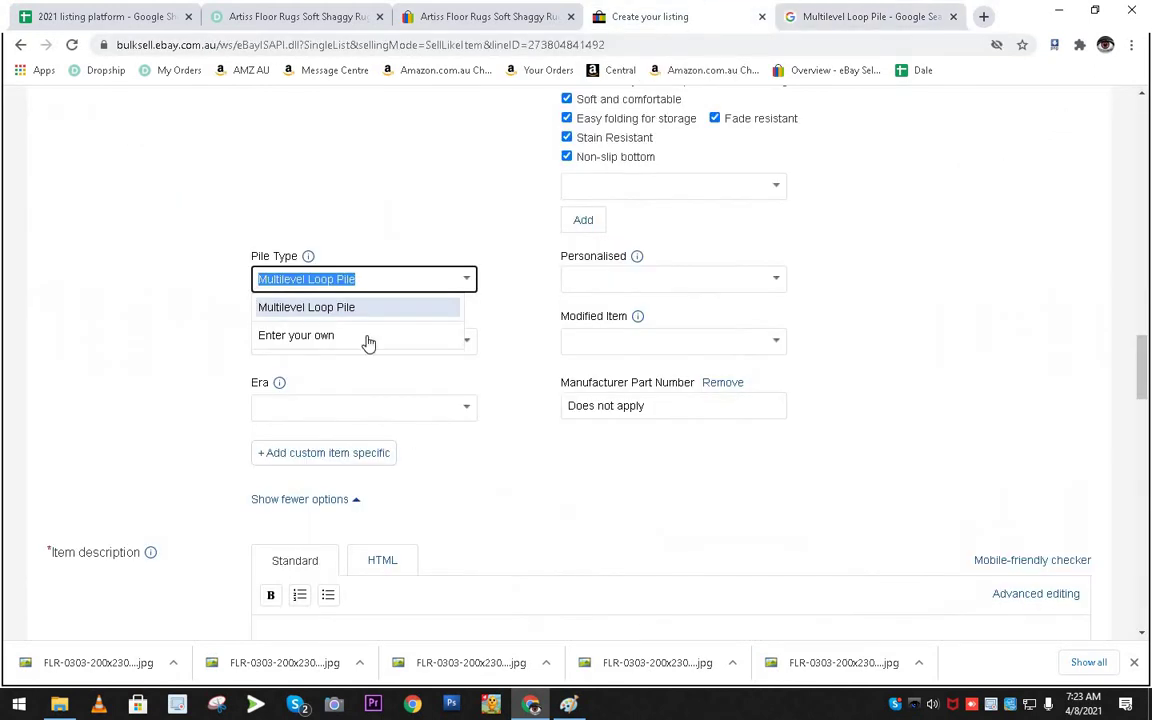
# Choose Normal Pile as the Pile Type, copy the term and search Google Images for it.
pyautogui.click(465, 278)
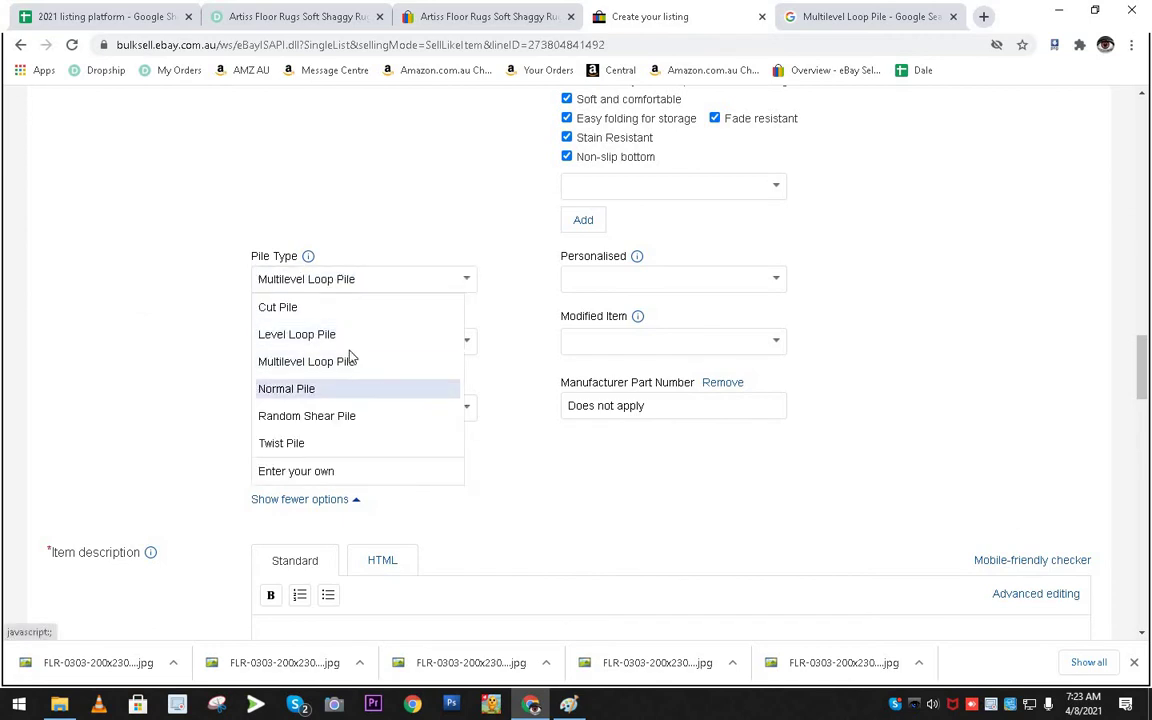
pyautogui.click(300, 389)
pyautogui.hotkey('ctrl', 'c')
pyautogui.click(815, 28)
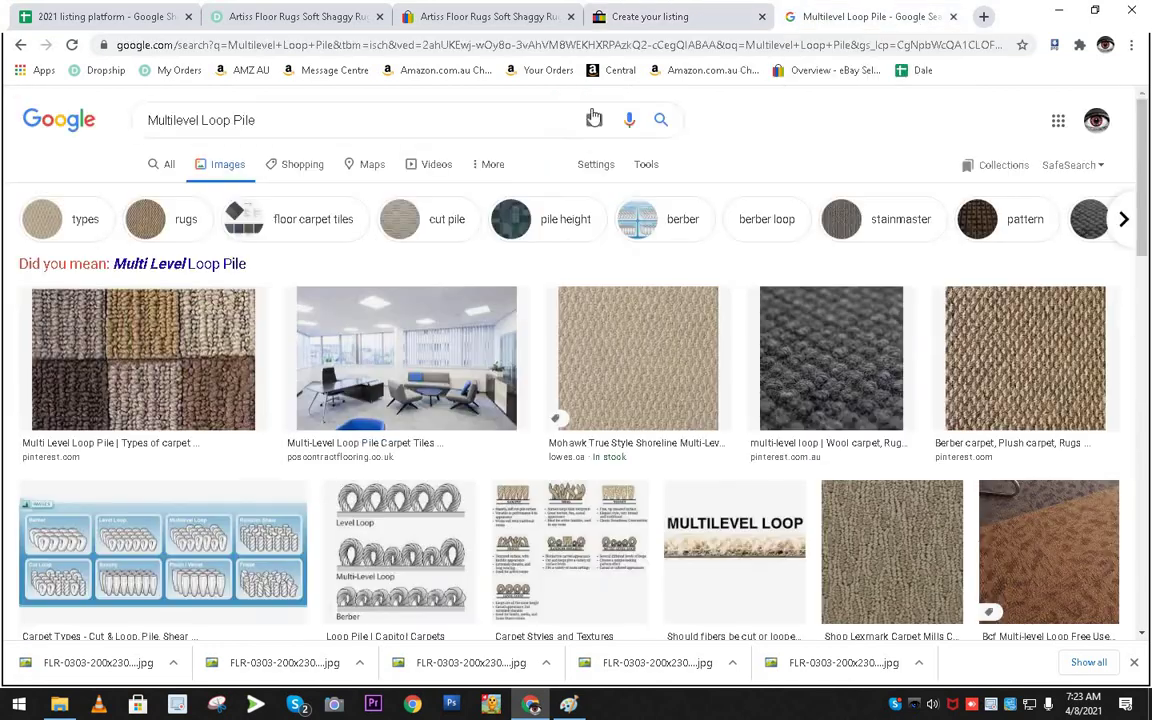
pyautogui.click(557, 110)
pyautogui.hotkey('ctrl', 'a')
pyautogui.hotkey('ctrl', 'v')
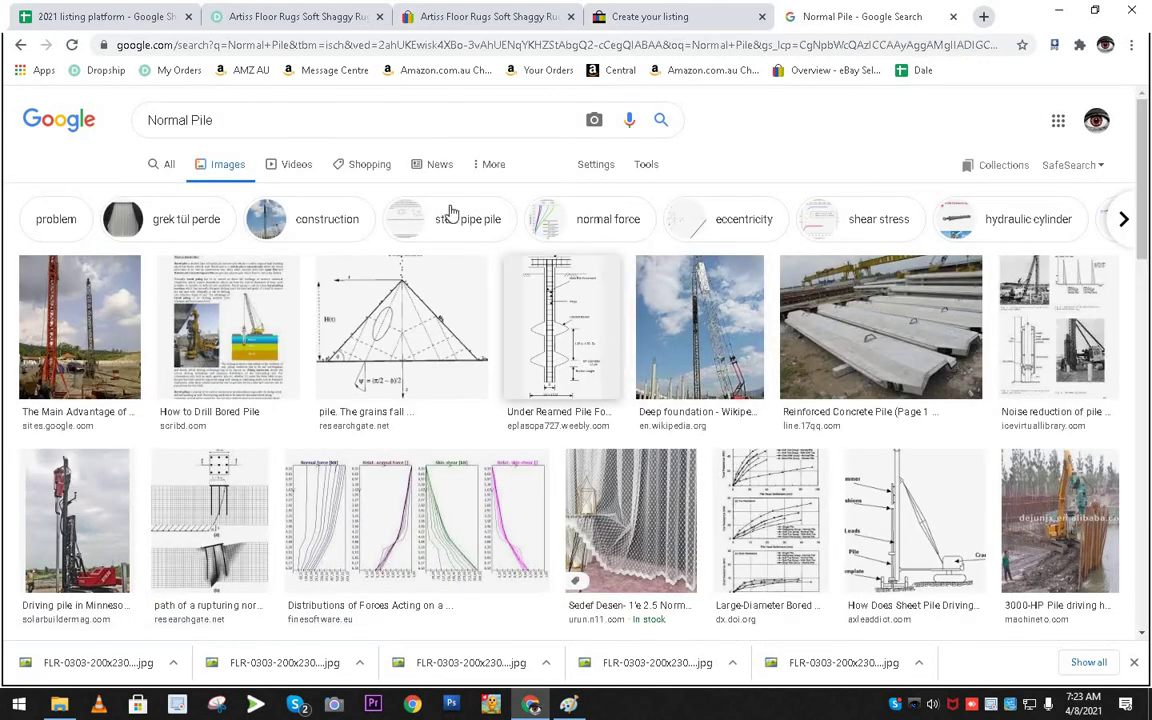
pyautogui.click(651, 22)
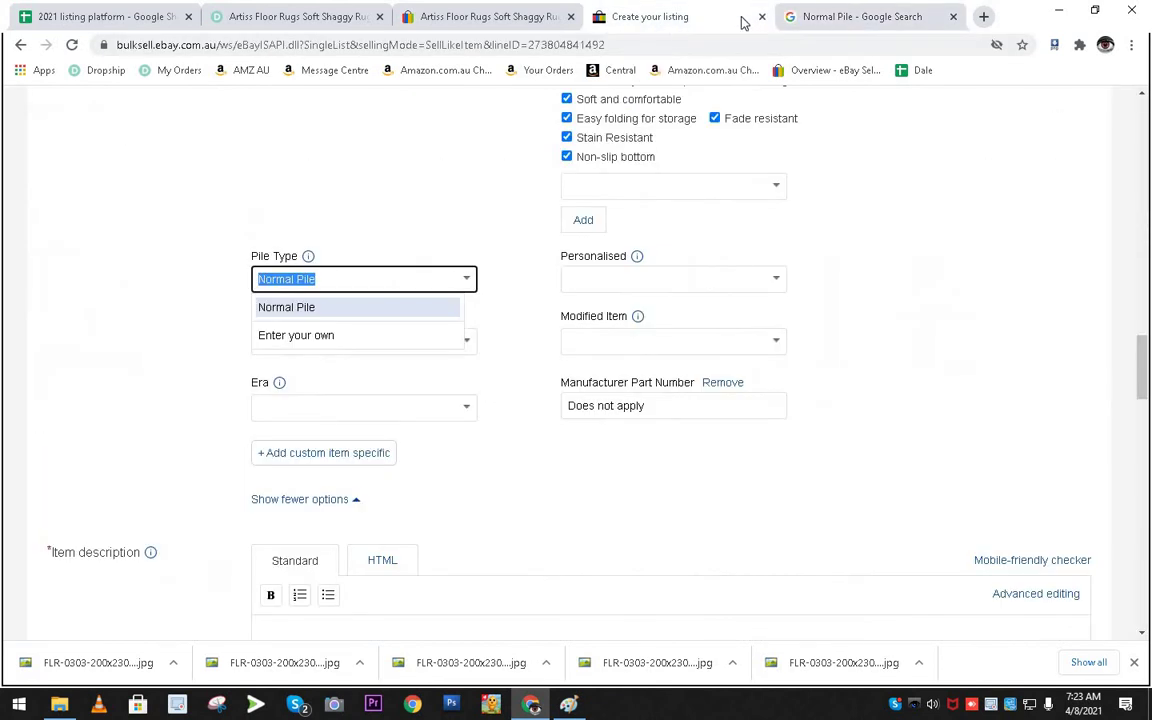
# Browse the Normal Pile image results and refine the search to "Normal Pile rug".
pyautogui.click(840, 16)
pyautogui.scroll(-8, 591, 368)
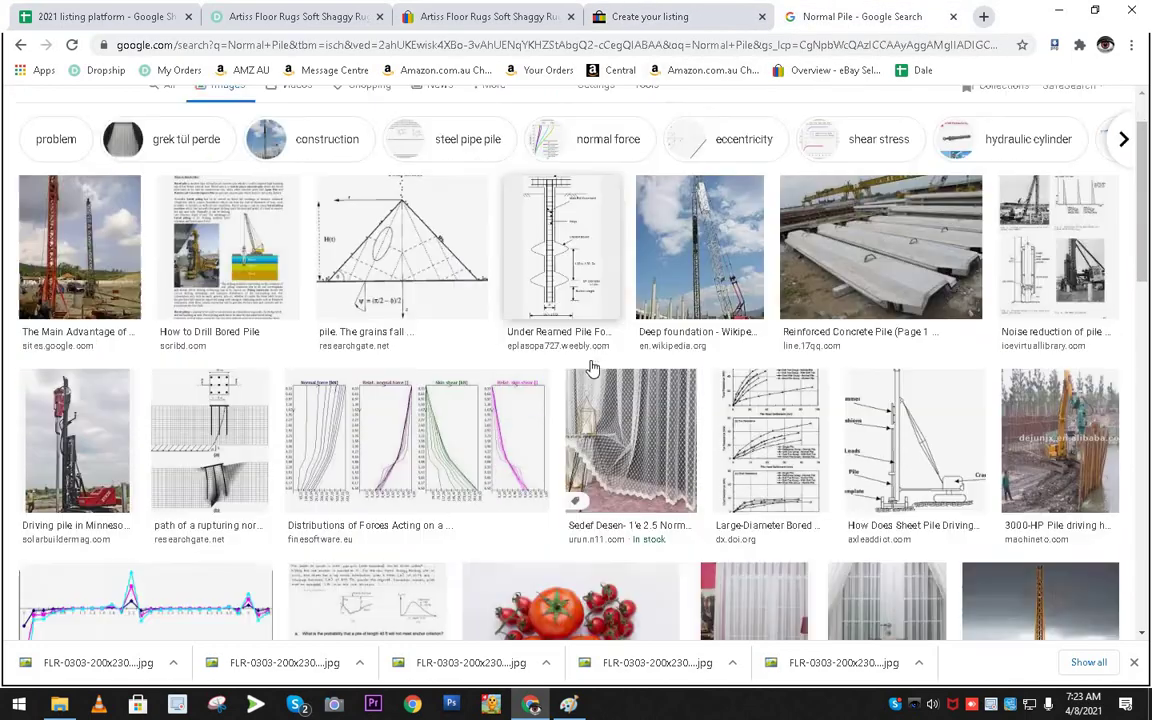
pyautogui.scroll(-4, 591, 368)
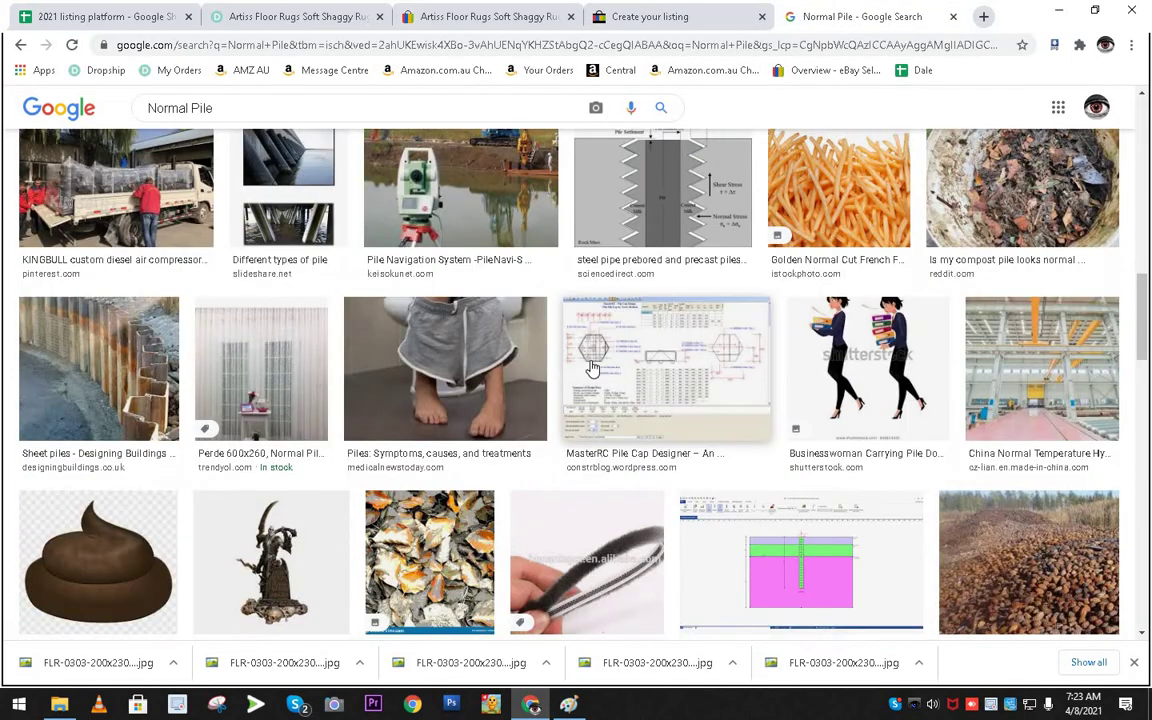
pyautogui.scroll(12, 591, 368)
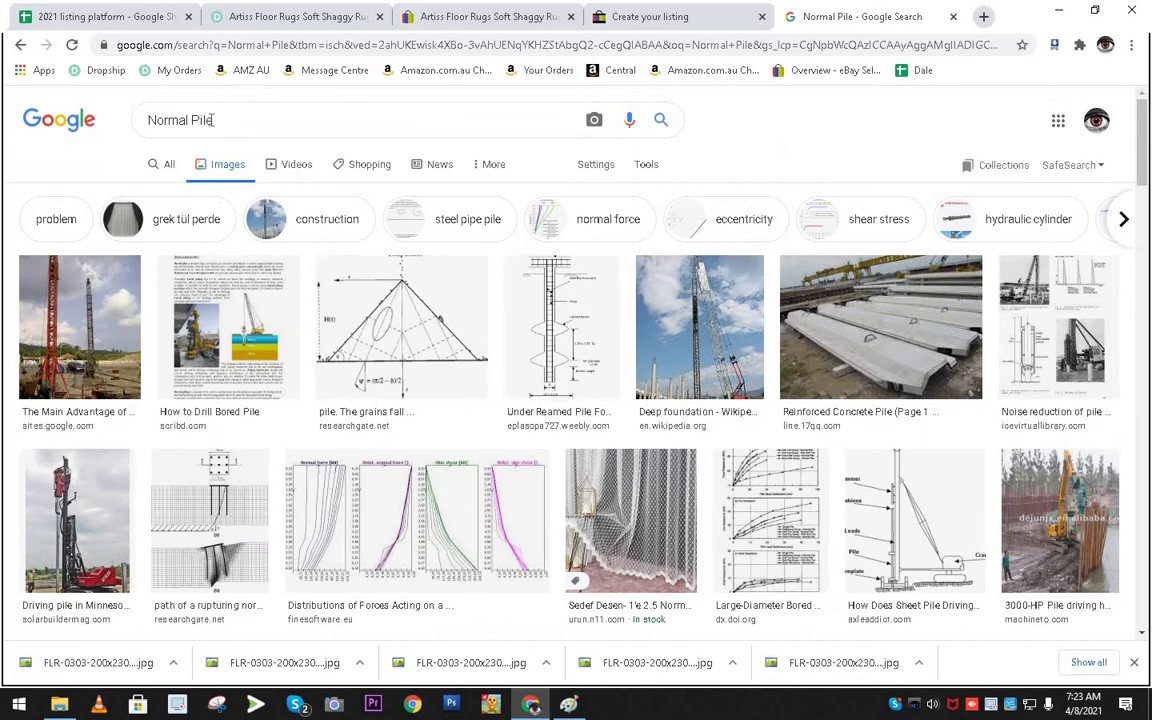
pyautogui.click(215, 120)
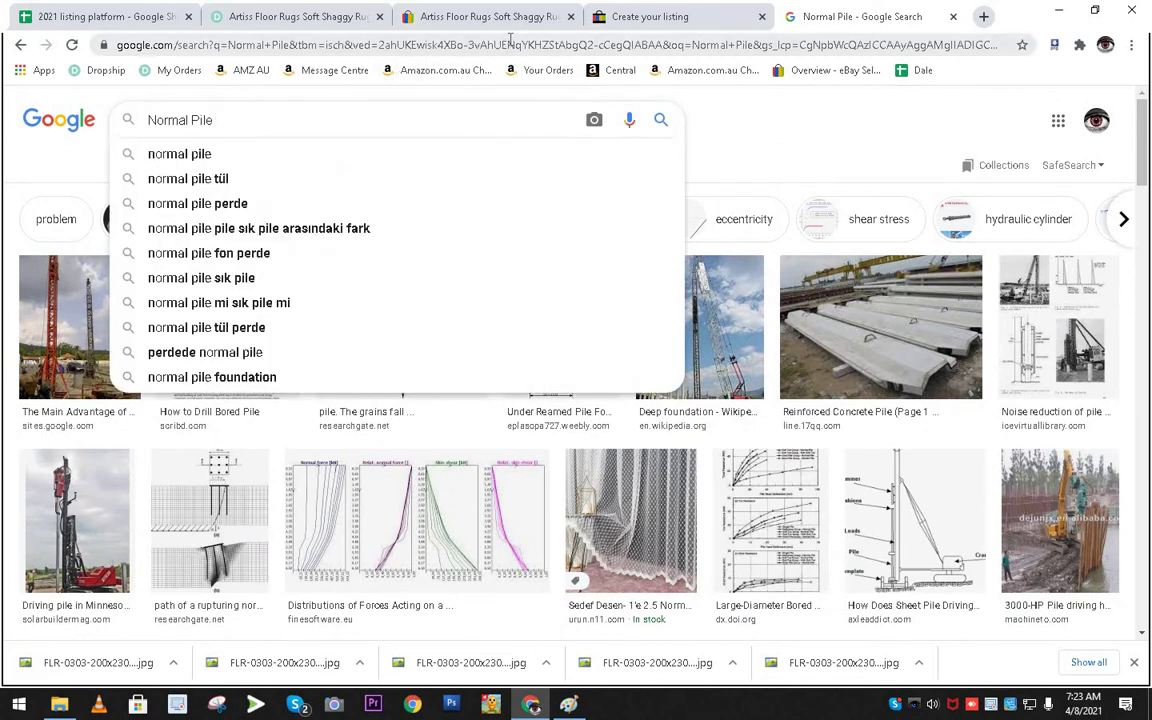
pyautogui.write('rug')
pyautogui.press('Return')
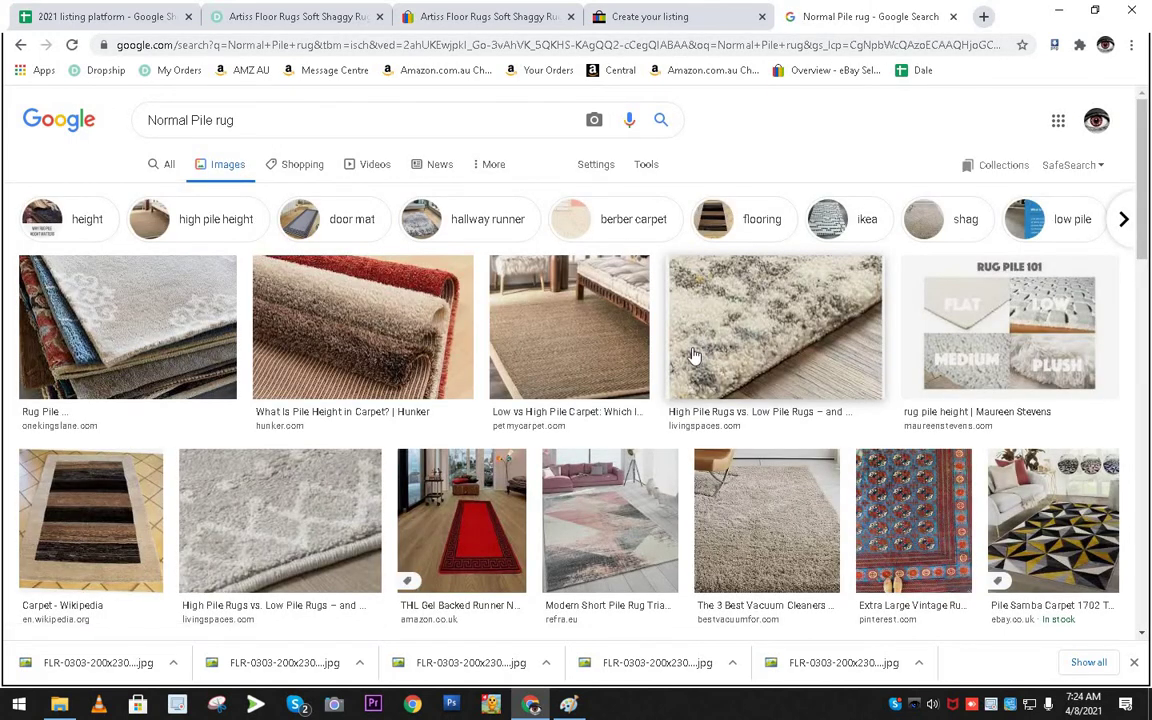
# Examine the grey shaggy rug's photos on the supplier's page and compare them with the Normal Pile rug images.
pyautogui.click(463, 22)
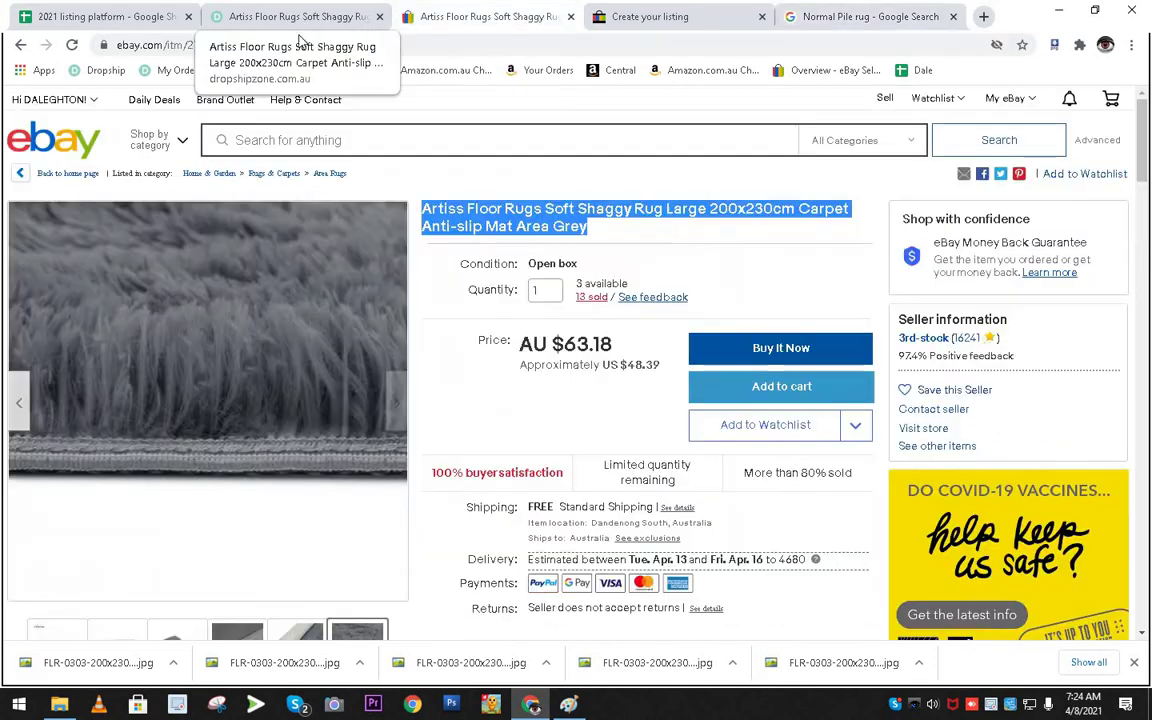
pyautogui.click(300, 18)
pyautogui.scroll(5, 311, 248)
pyautogui.scroll(3, 311, 248)
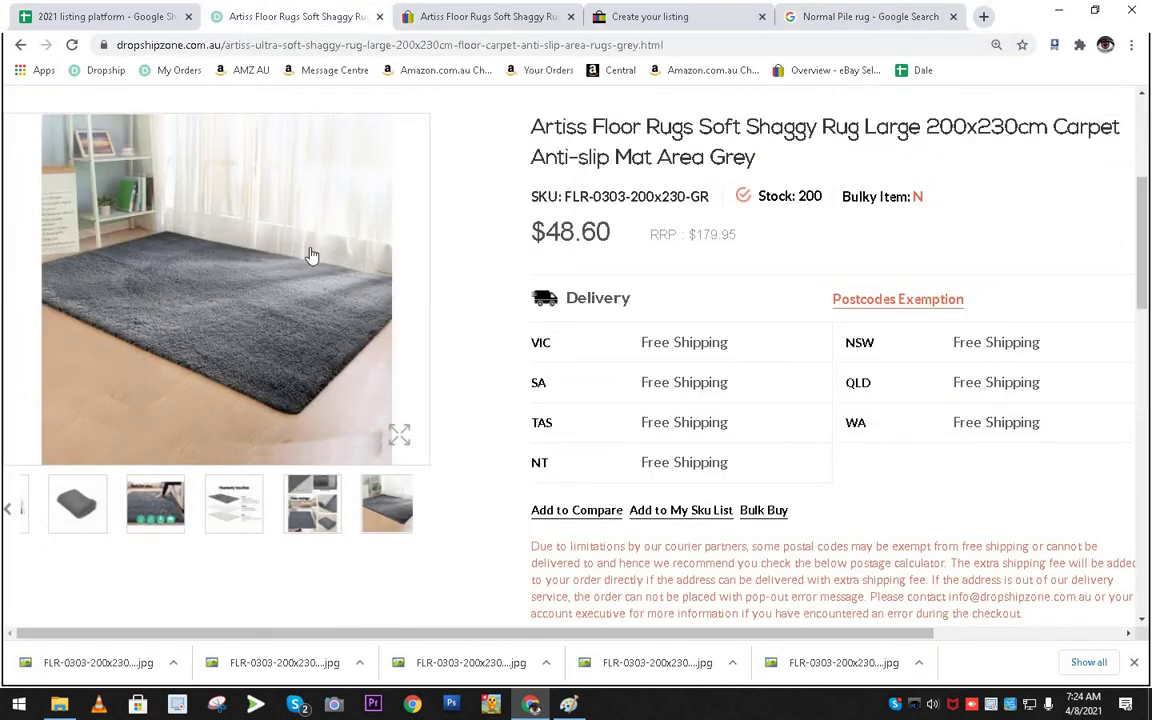
pyautogui.scroll(-2, 311, 255)
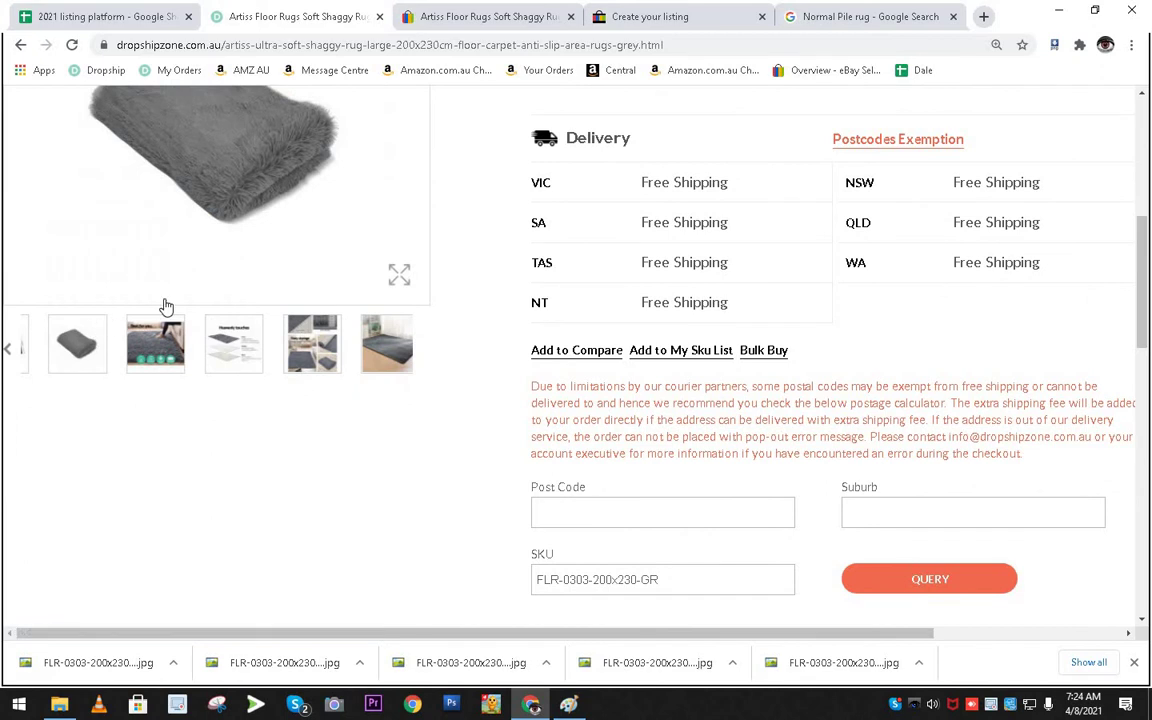
pyautogui.scroll(2, 167, 306)
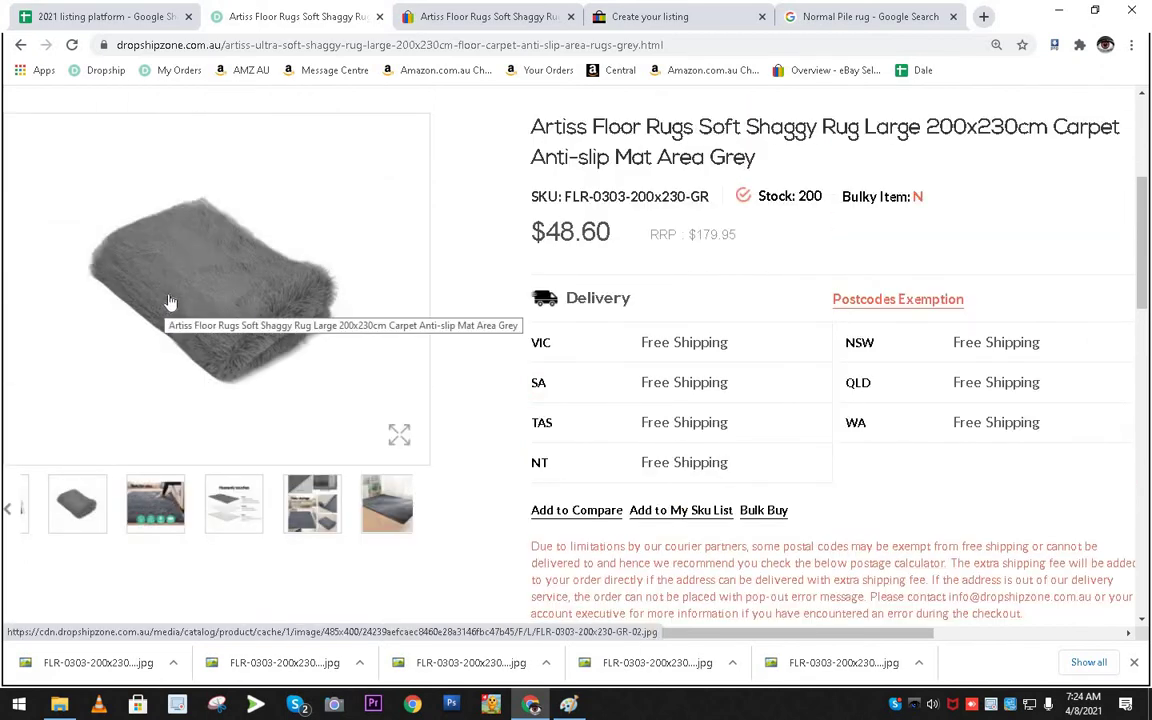
pyautogui.click(363, 511)
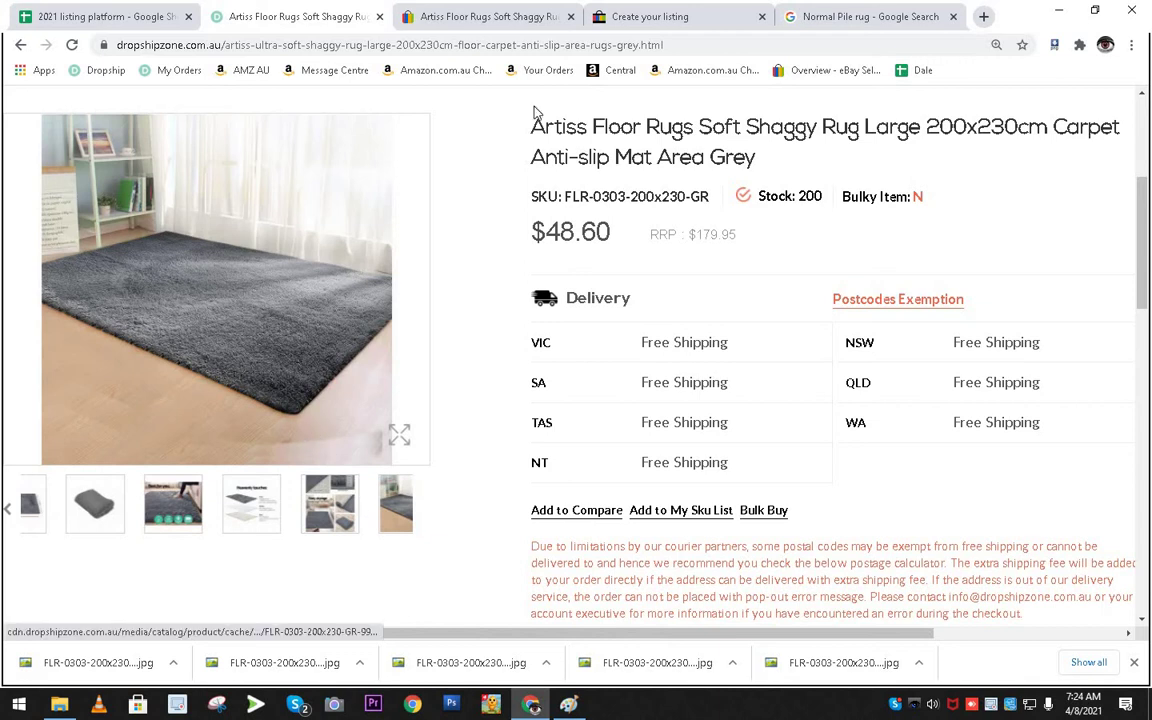
pyautogui.click(821, 19)
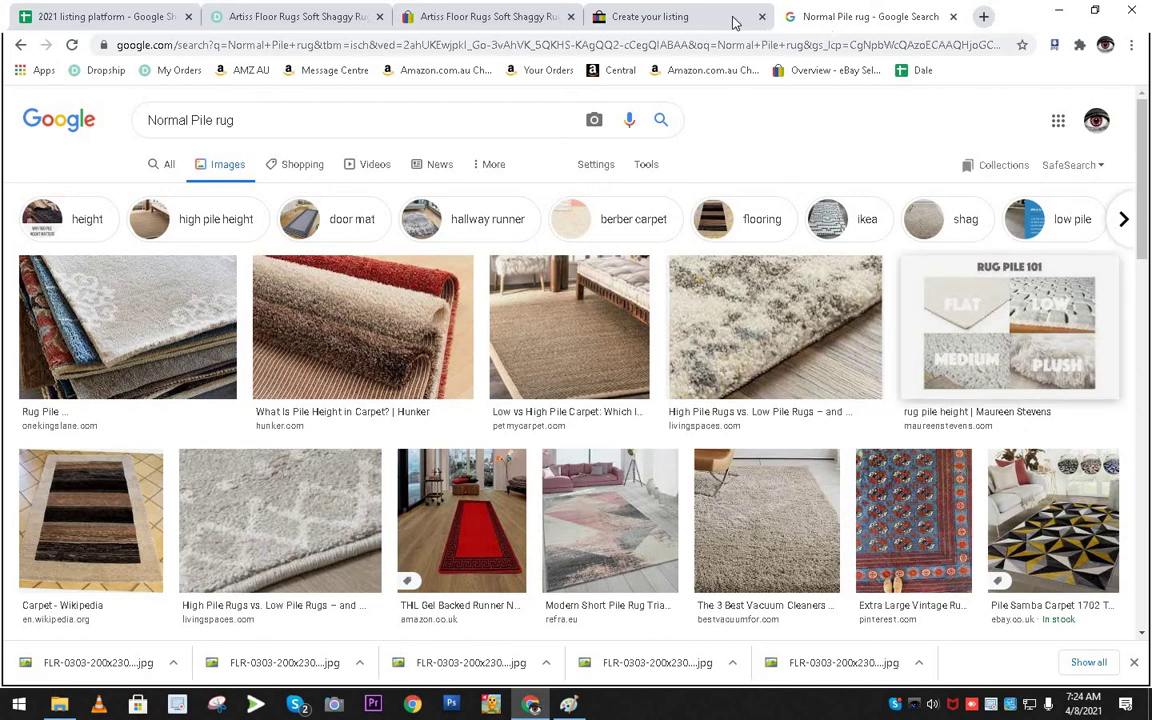
# Switch the listing's Pile Type back to Cut Pile and copy the term.
pyautogui.click(659, 14)
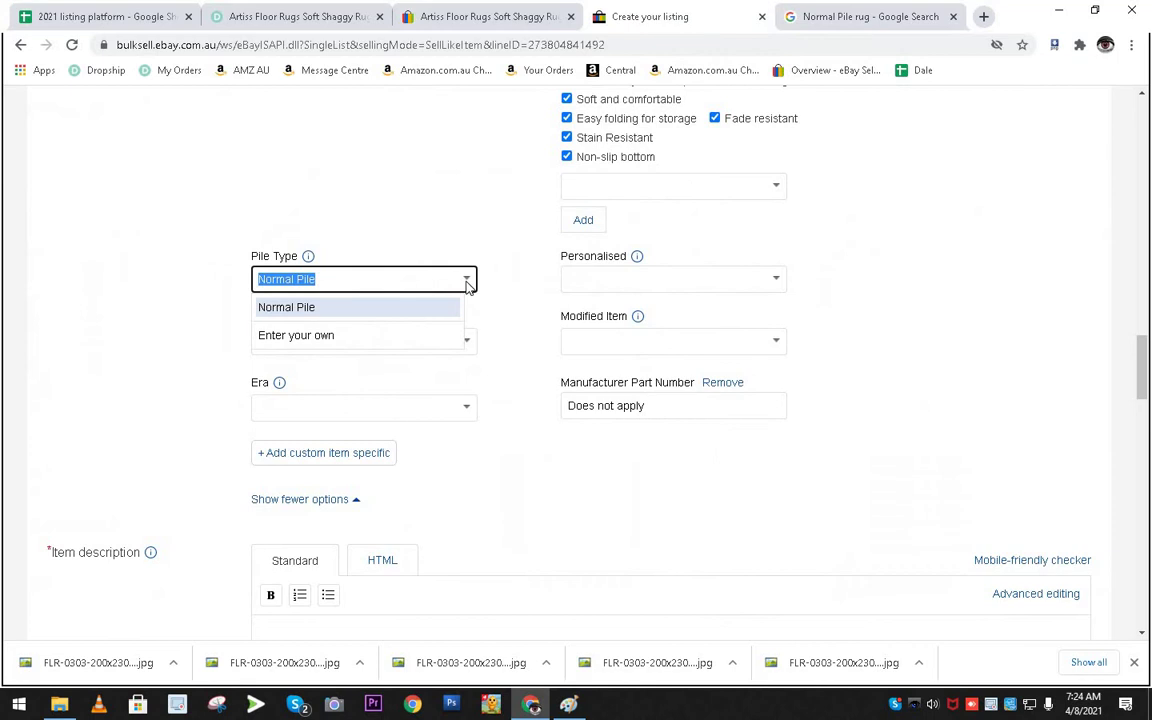
pyautogui.click(466, 287)
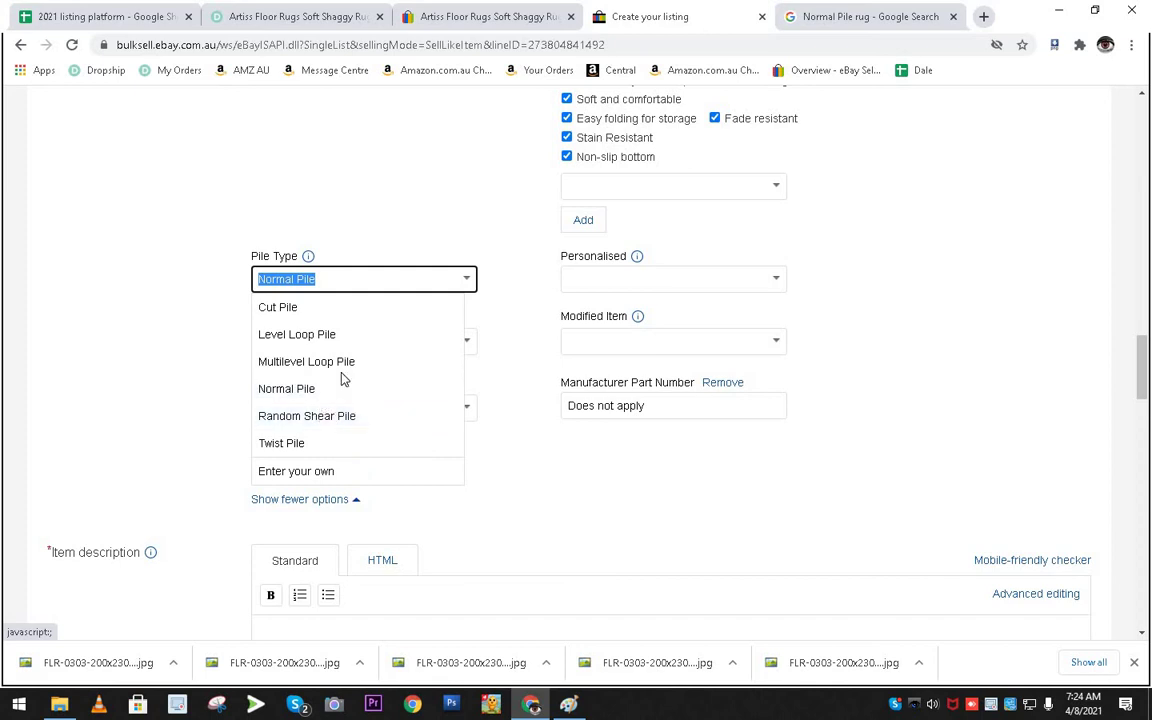
pyautogui.click(316, 308)
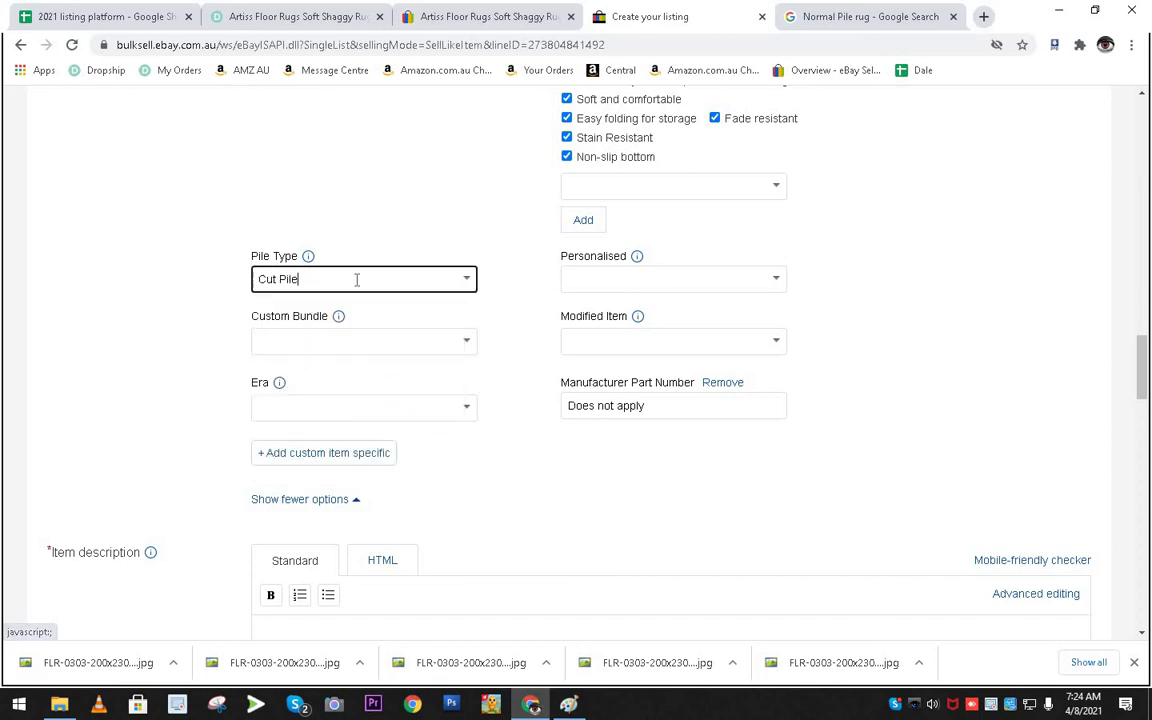
pyautogui.moveTo(403, 274); pyautogui.dragTo(239, 283)
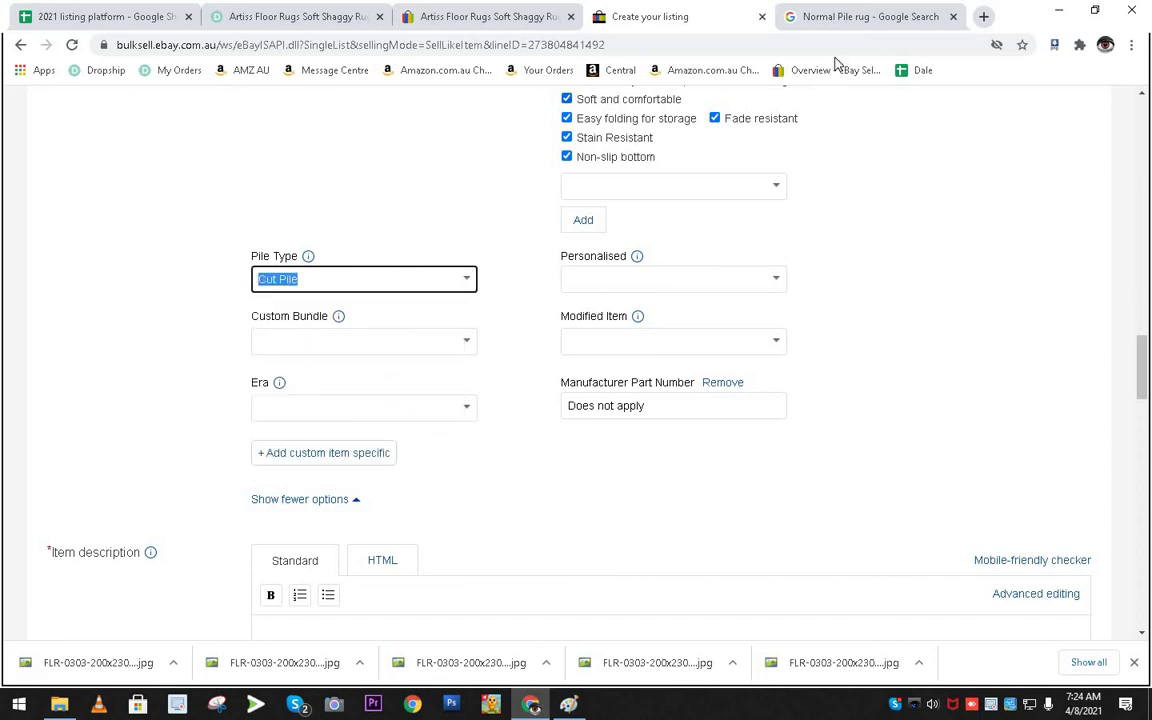
# Search Google Images for "Cut Pile" and browse the carpet pictures to compare their texture with the rug.
pyautogui.click(830, 16)
pyautogui.click(290, 131)
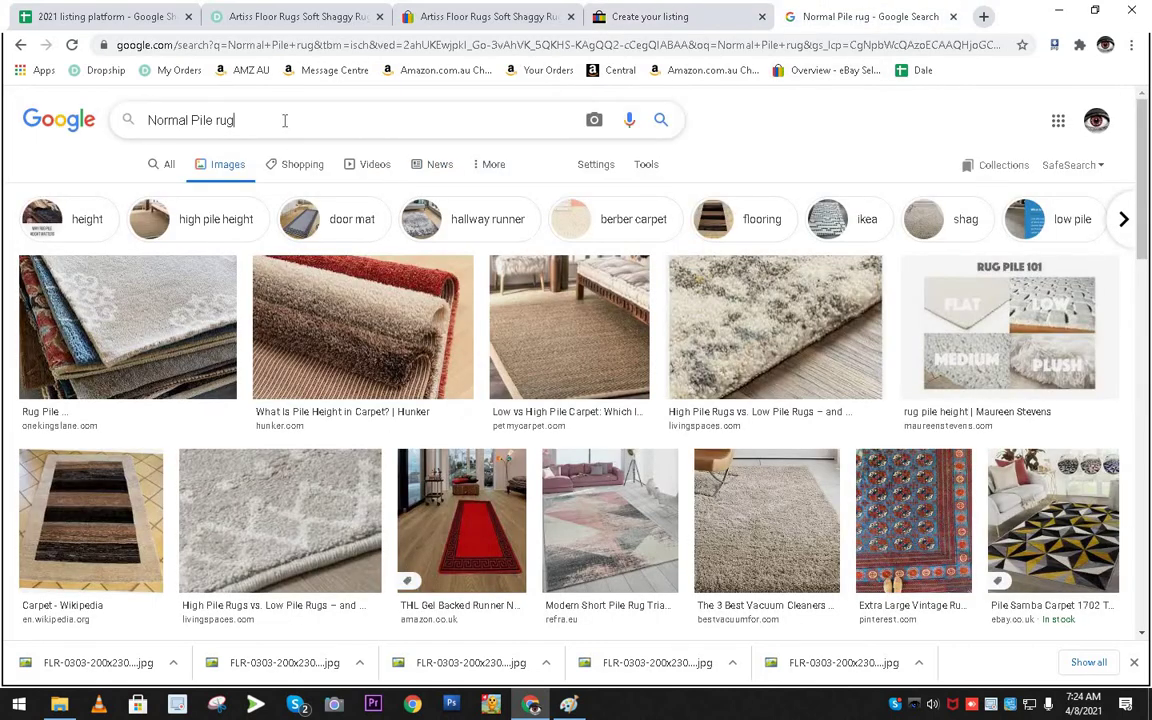
pyautogui.hotkey('ctrl', 'a')
pyautogui.hotkey('ctrl', 'v')
pyautogui.press('Return')
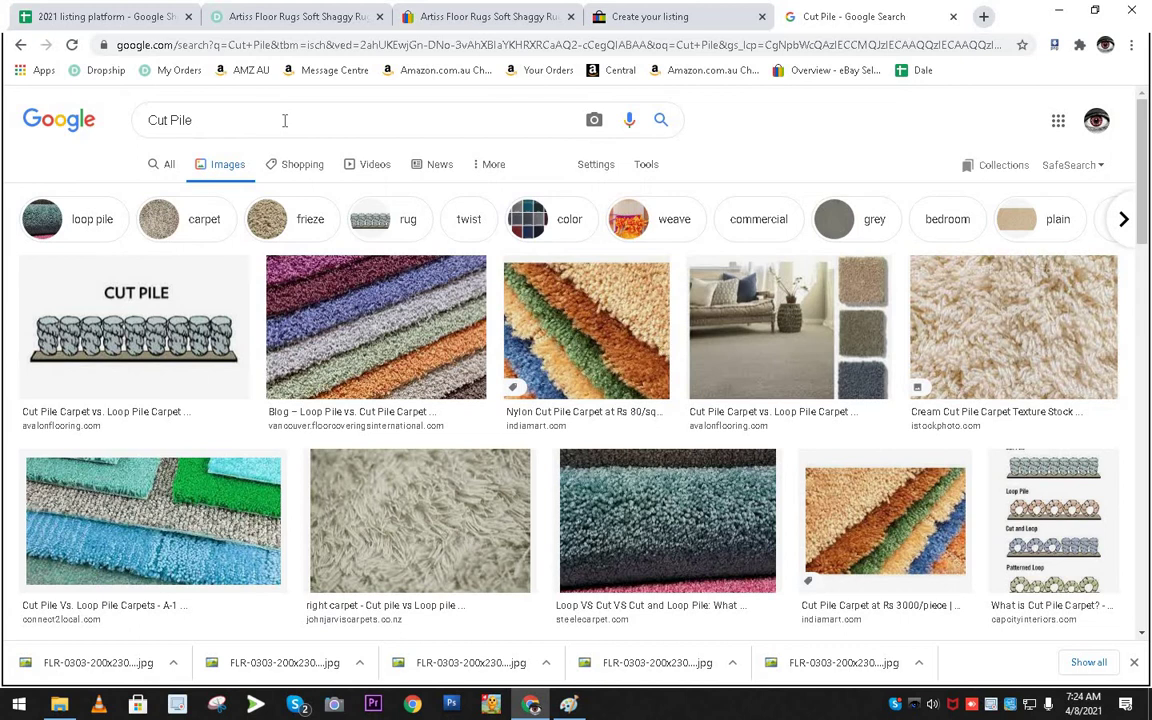
pyautogui.scroll(-3, 602, 446)
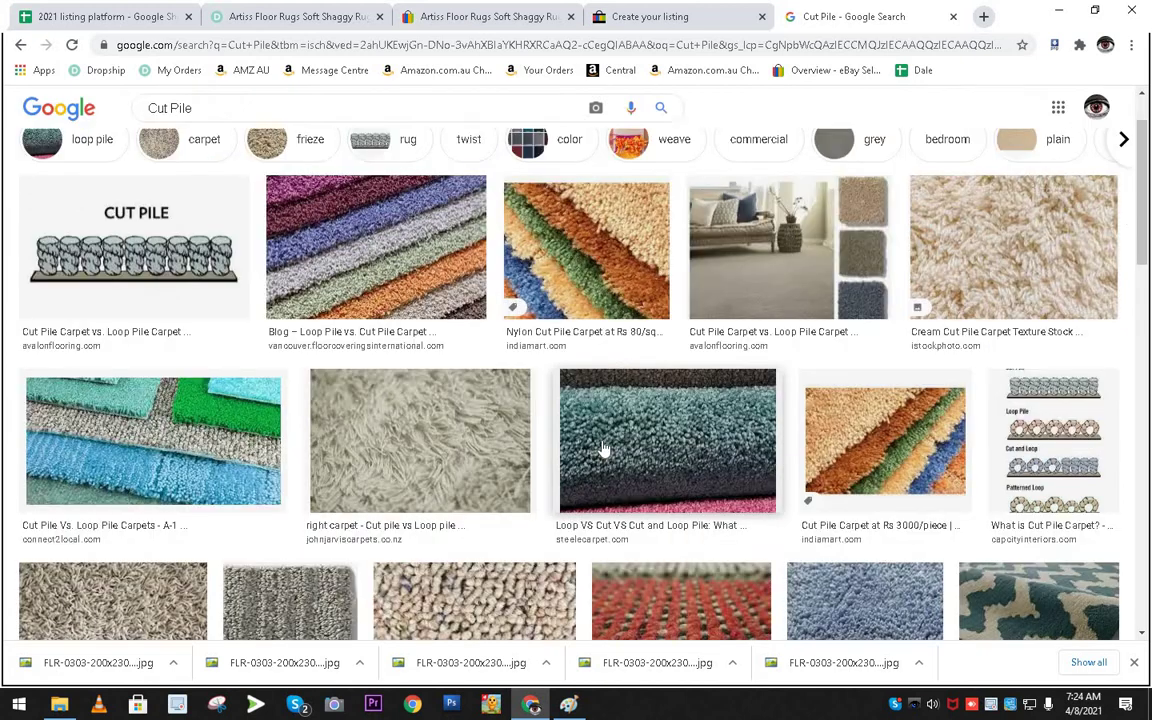
pyautogui.scroll(-1, 602, 446)
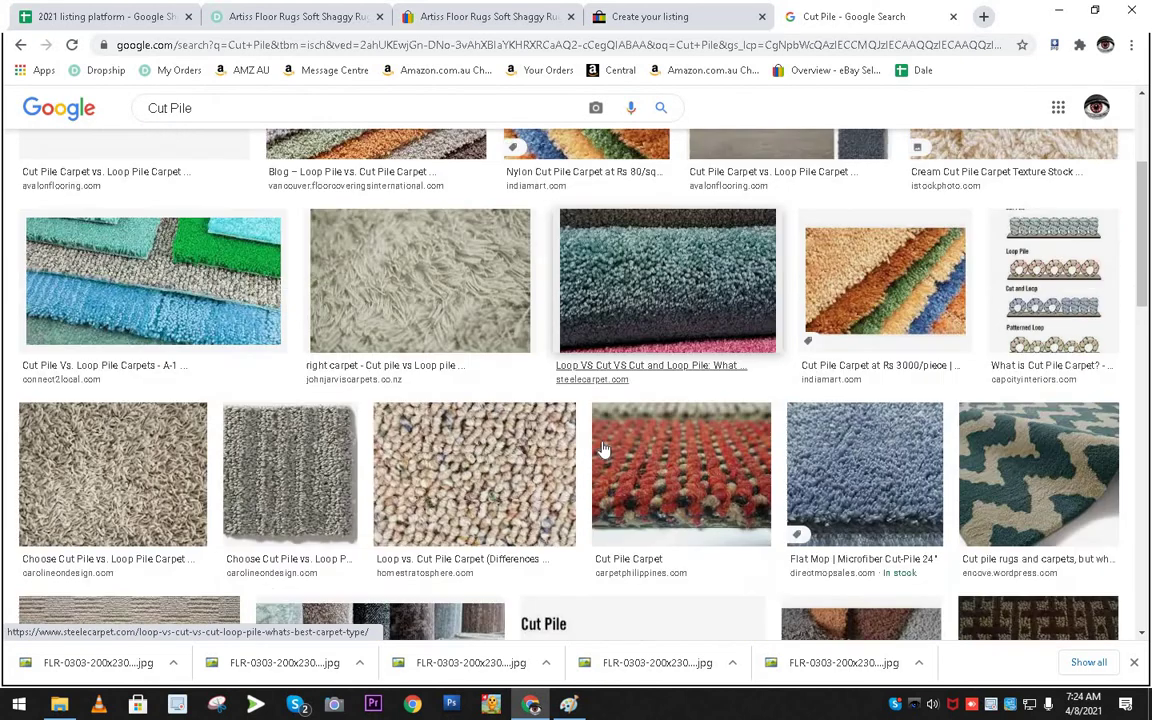
pyautogui.scroll(-2, 600, 449)
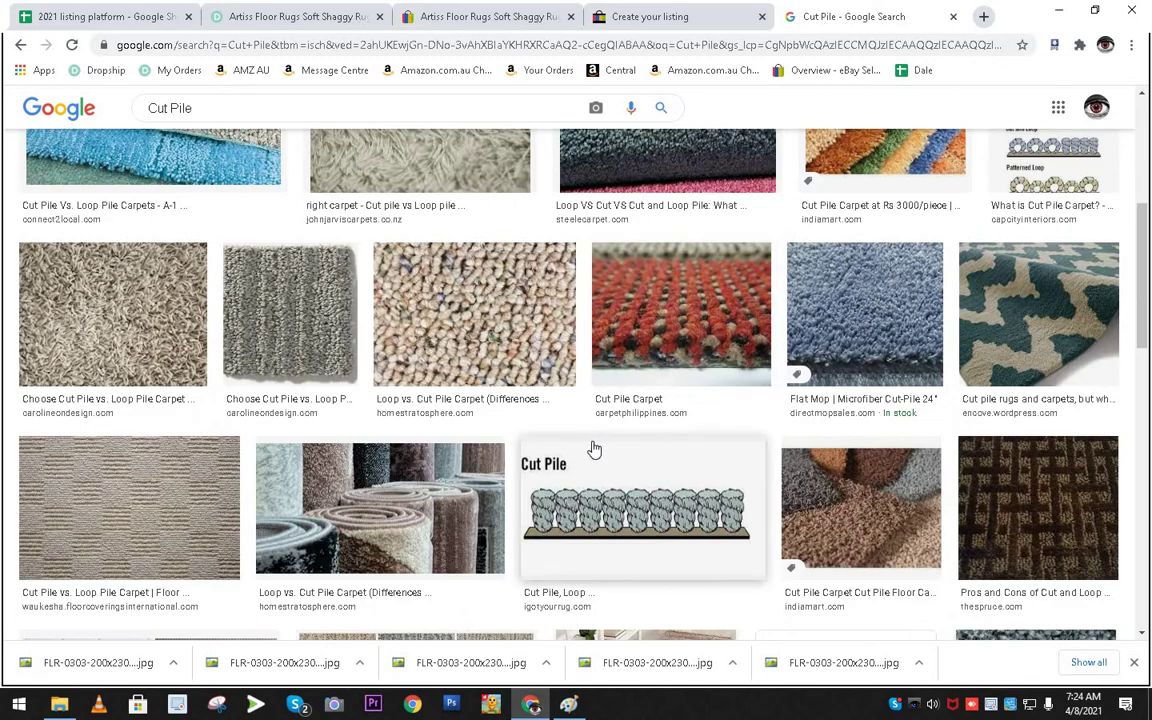
pyautogui.scroll(2, 588, 449)
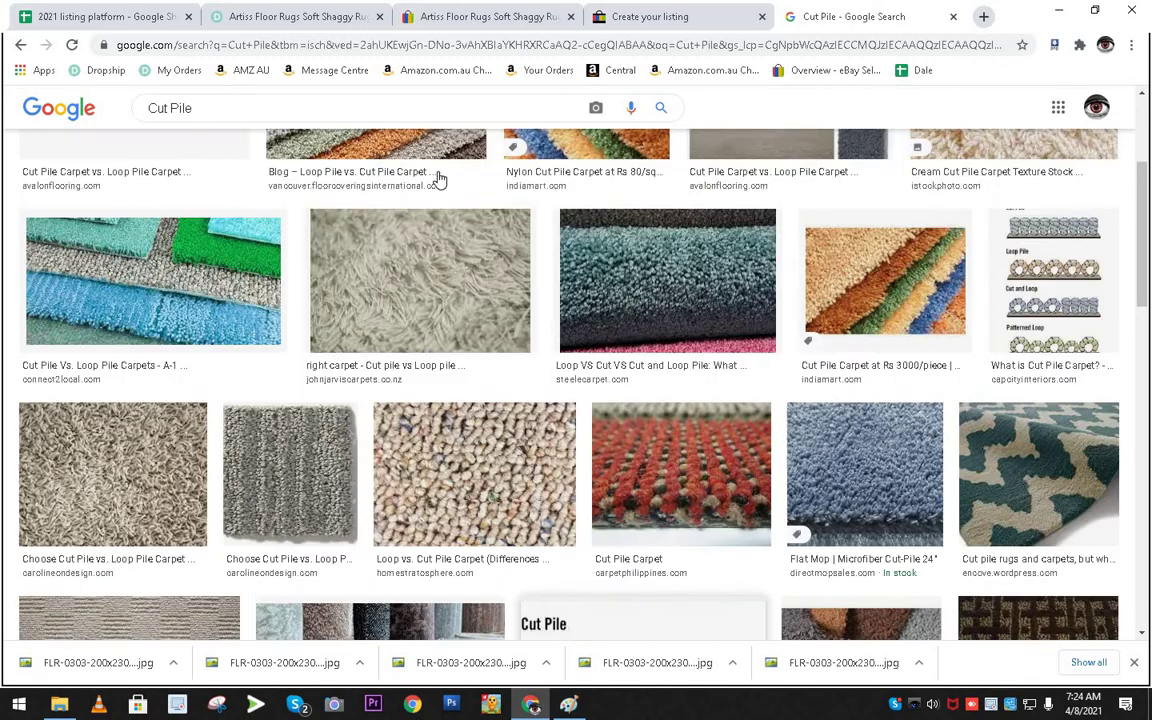
# Return to the eBay listing form and set the Pile Type to Normal Pile.
pyautogui.click(490, 17)
pyautogui.click(643, 20)
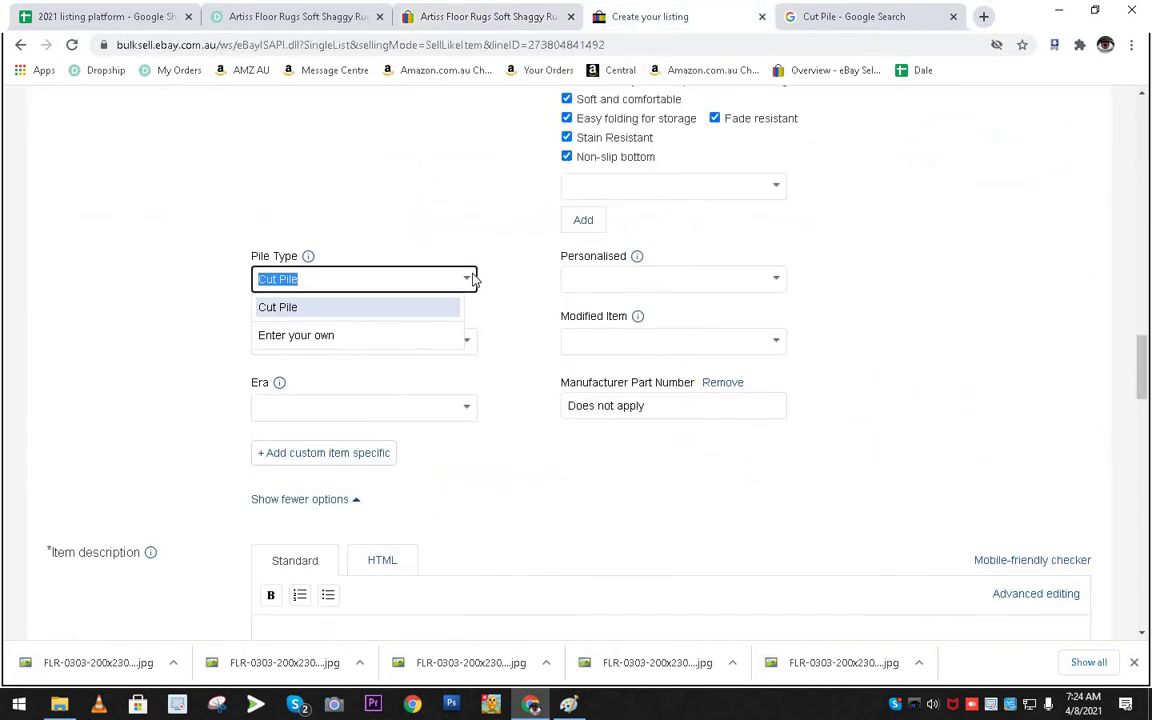
pyautogui.click(470, 279)
pyautogui.click(303, 390)
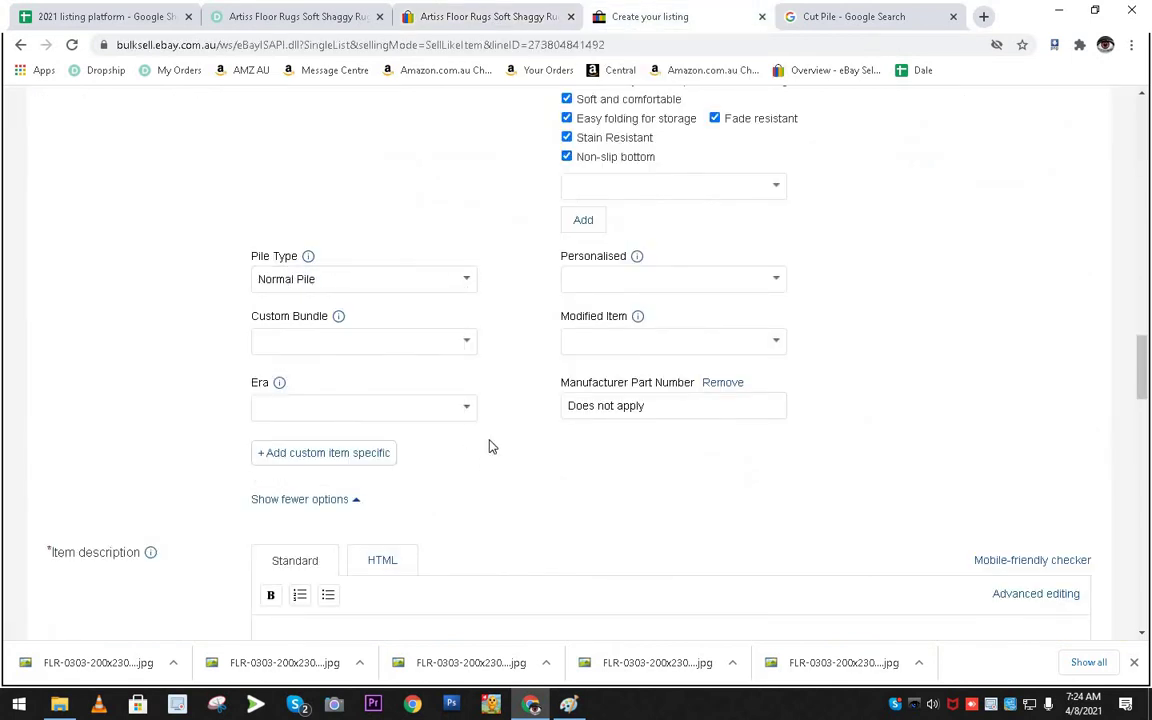
# Set both Personalised and Modified Item to No in the additional item specifics.
pyautogui.click(766, 286)
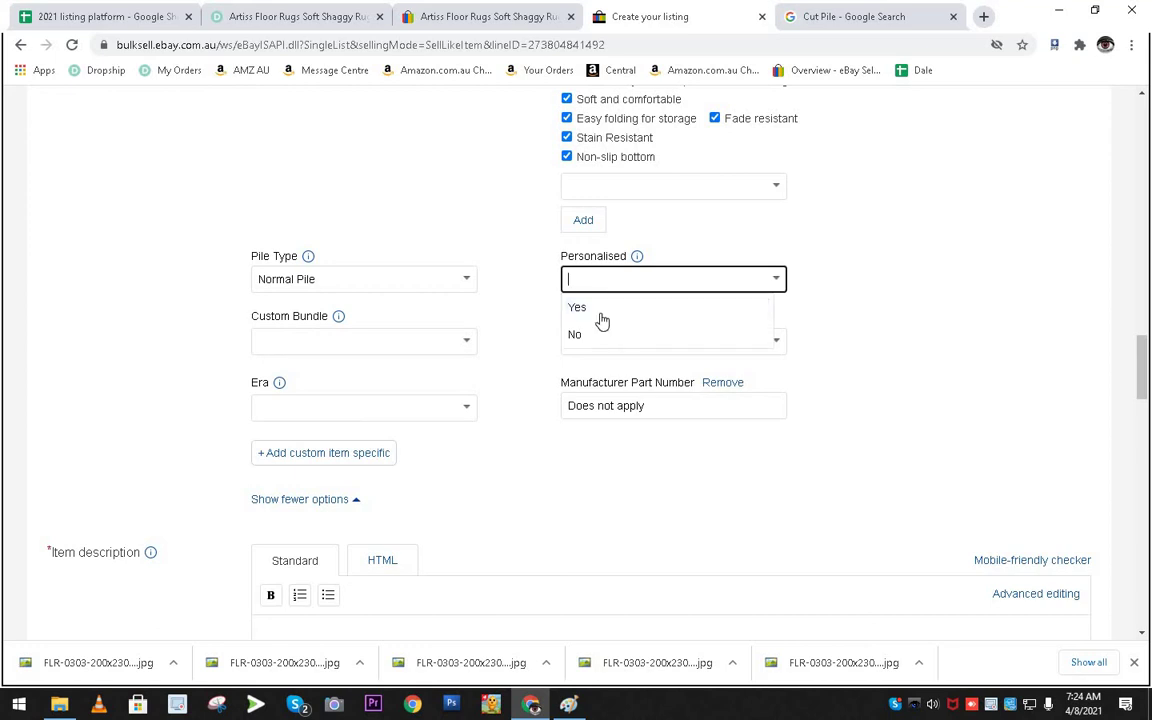
pyautogui.click(580, 334)
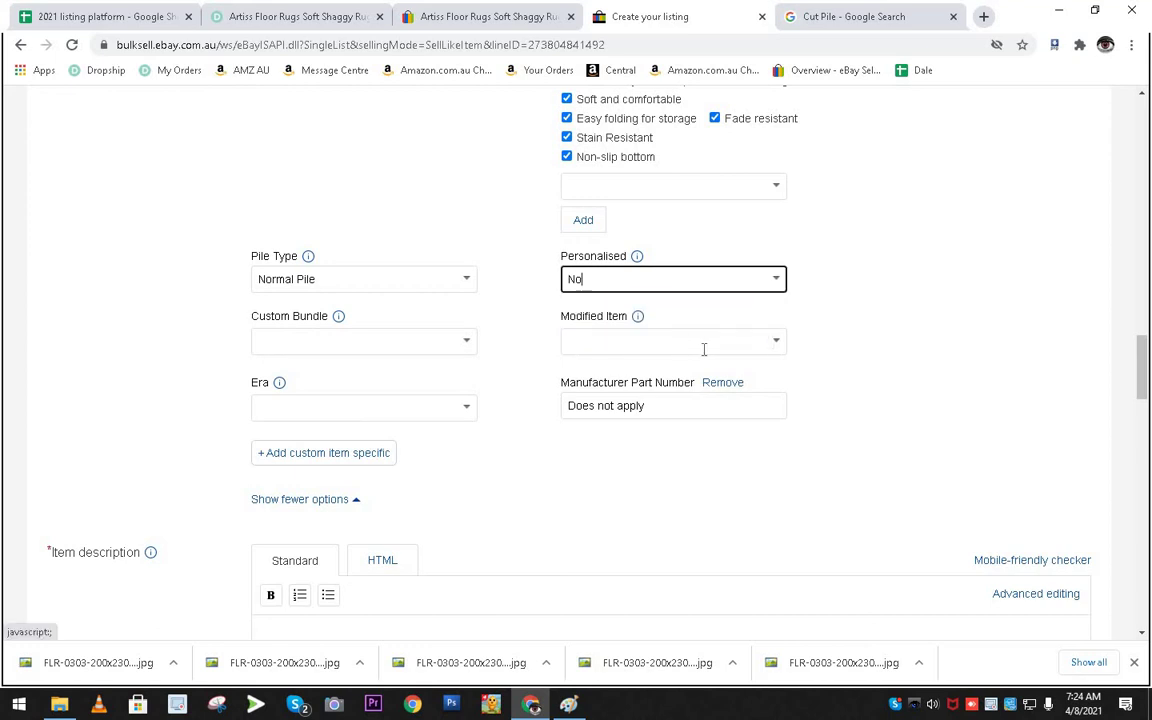
pyautogui.click(774, 341)
pyautogui.click(625, 370)
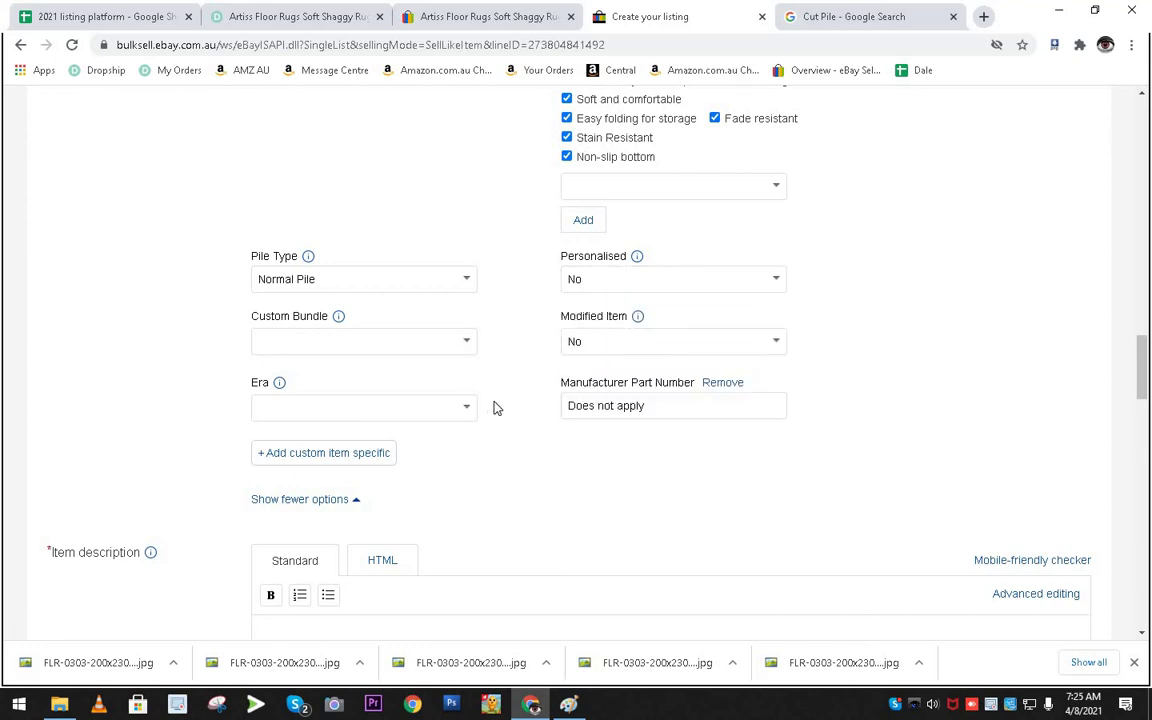
# Check the package content on the supplier's page, and set the listing's Custom Bundle to No and Era to Unknown.
pyautogui.click(468, 345)
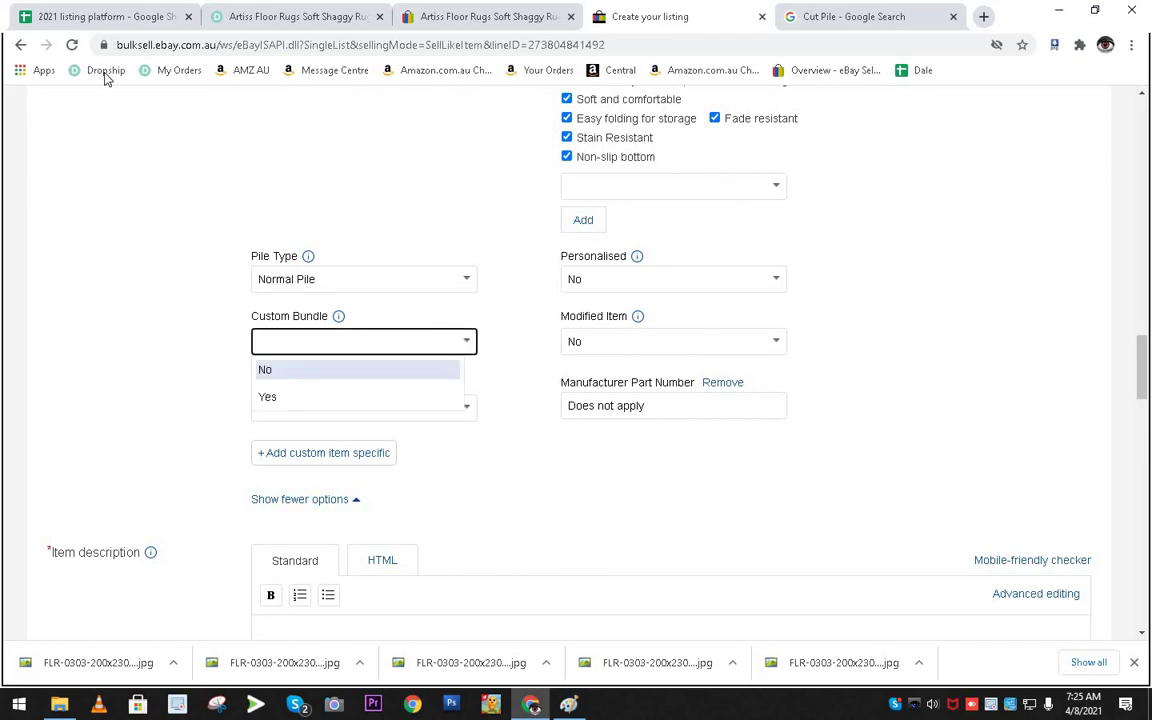
pyautogui.click(295, 16)
pyautogui.scroll(-10, 282, 339)
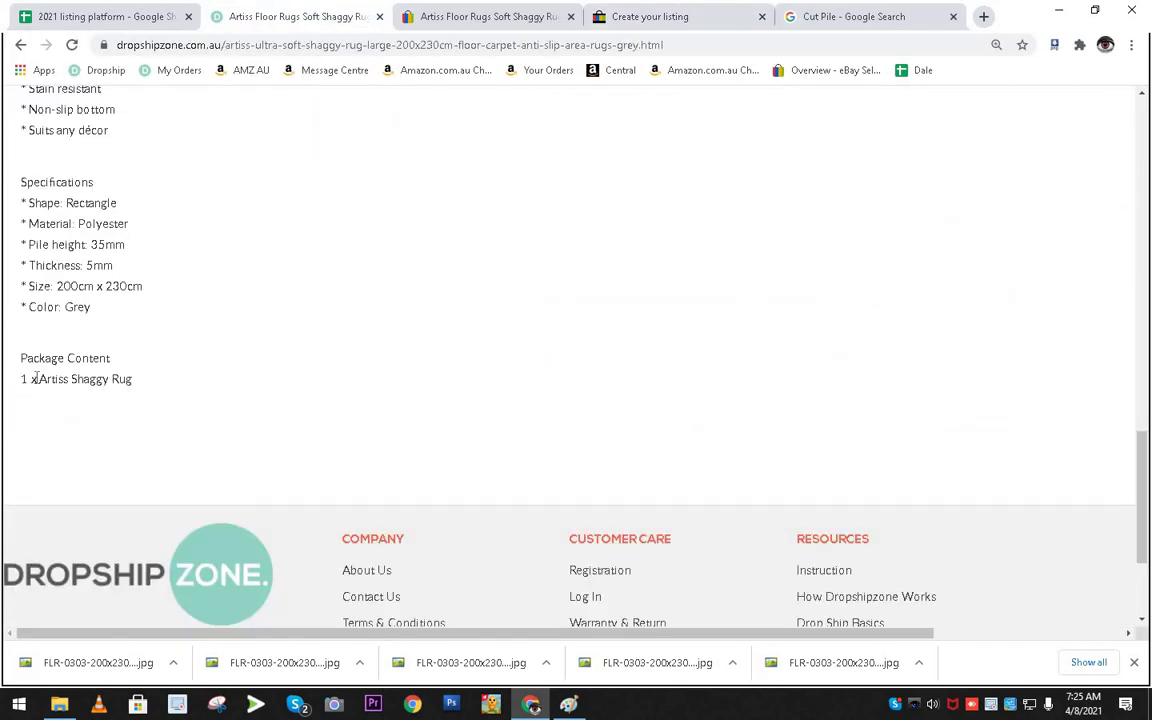
pyautogui.moveTo(20, 379)
pyautogui.mouseDown()
pyautogui.moveTo(123, 376)
pyautogui.moveTo(162, 388)
pyautogui.moveTo(4, 385)
pyautogui.mouseUp()
pyautogui.click(690, 22)
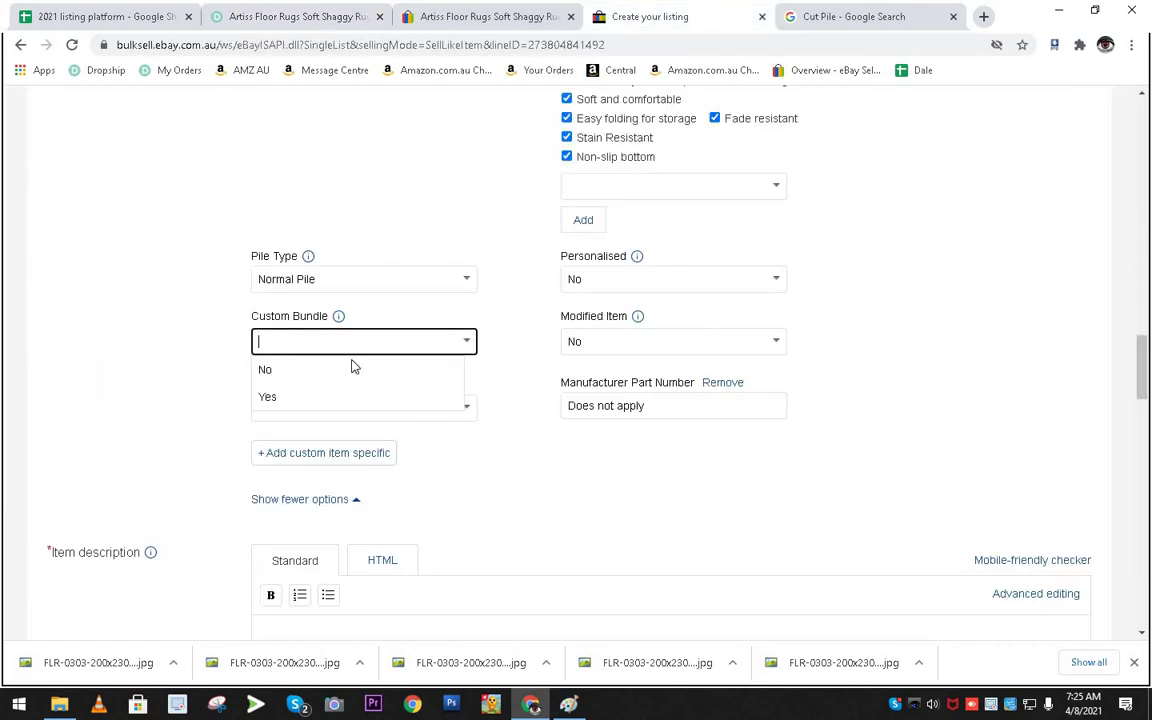
pyautogui.click(290, 370)
pyautogui.click(467, 410)
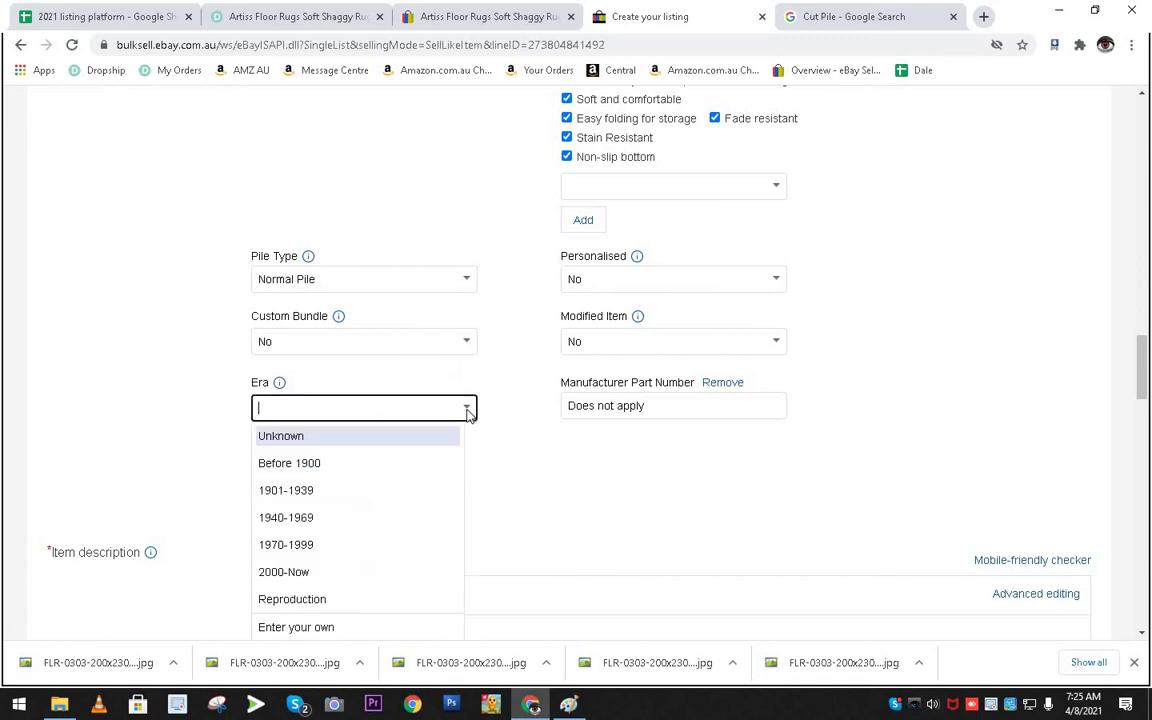
pyautogui.click(314, 438)
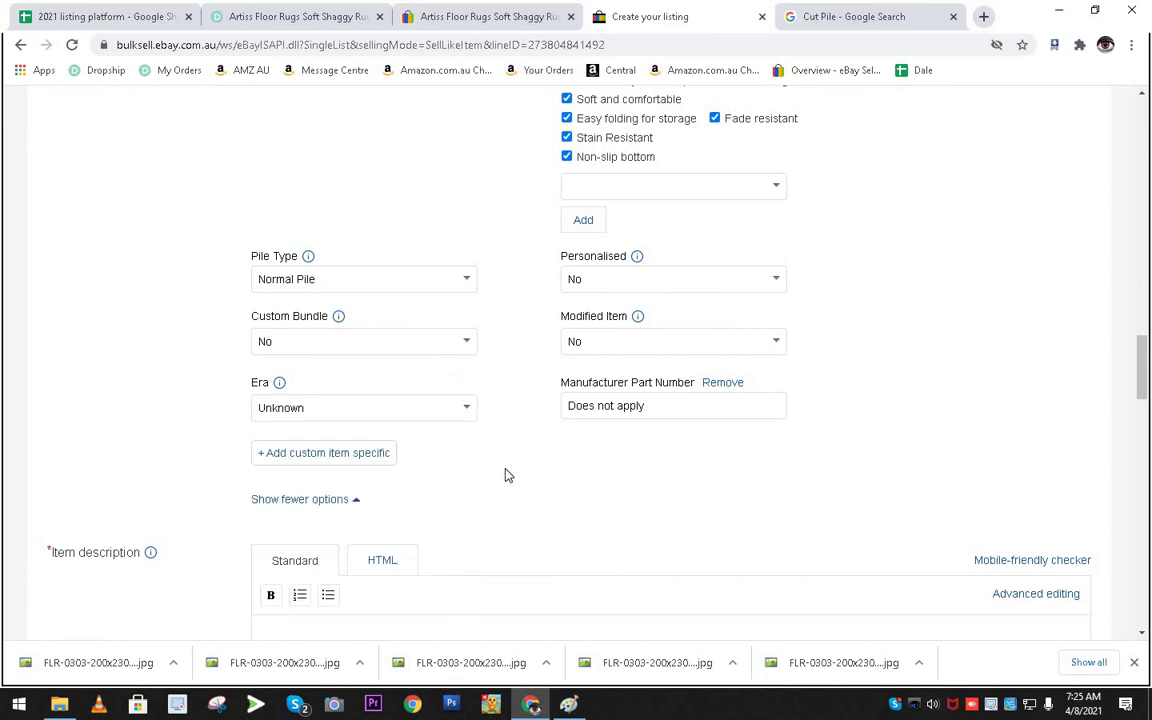
# Review the completed item specifics and examine the buyer search counts beside Weave, Theme, Pile Height and Features.
pyautogui.scroll(9, 506, 473)
pyautogui.scroll(3, 503, 462)
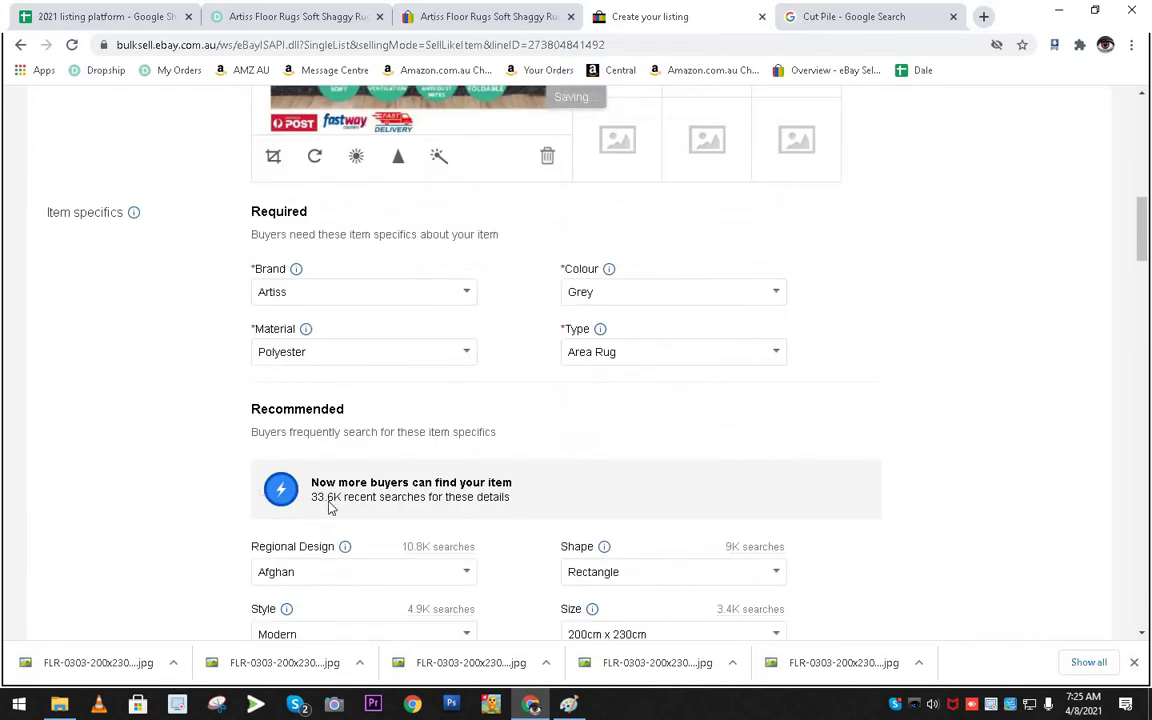
pyautogui.scroll(-8, 540, 445)
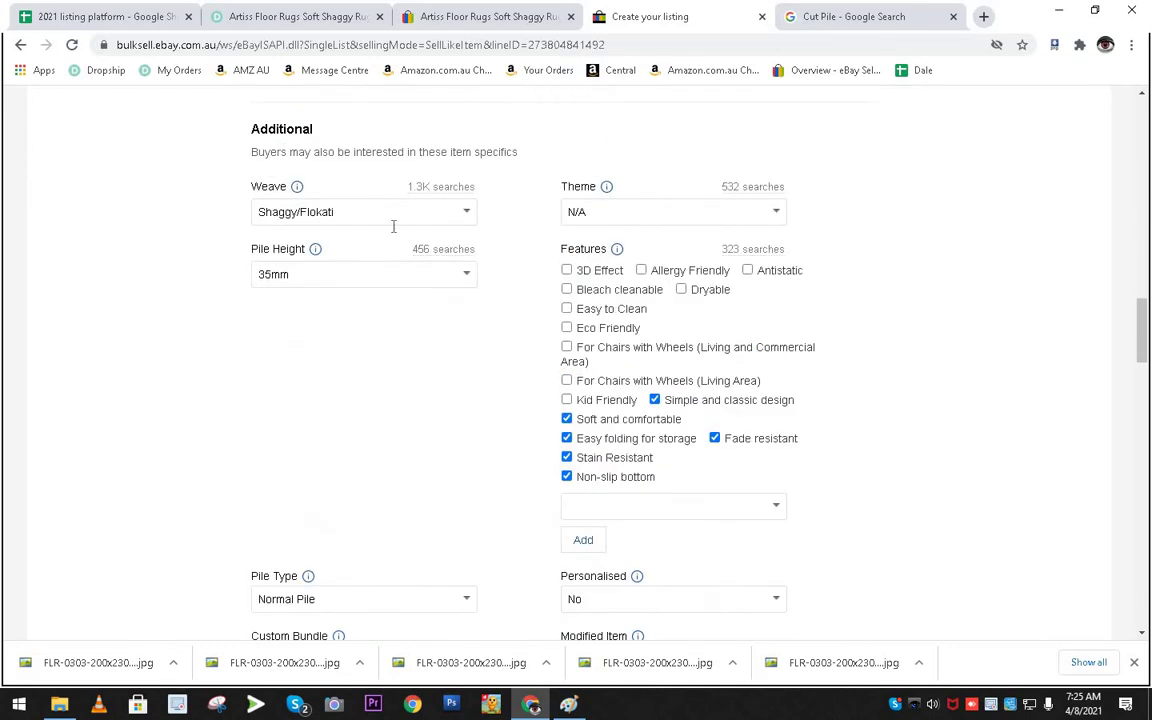
pyautogui.scroll(-3, 512, 465)
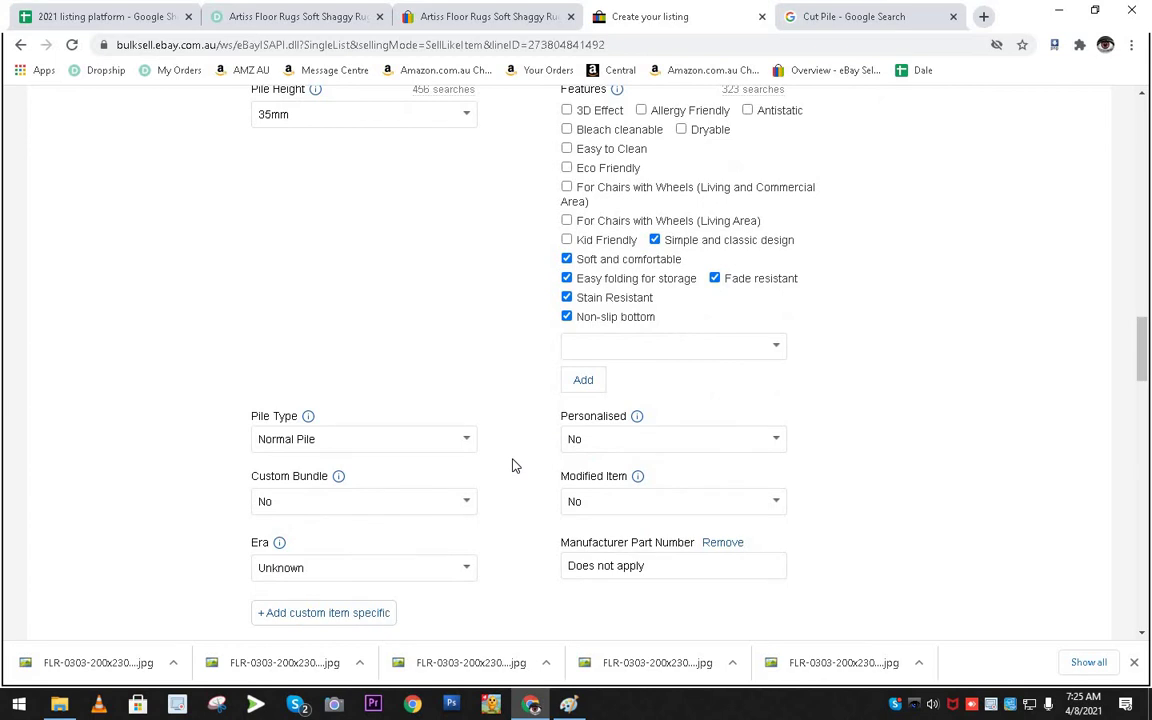
pyautogui.scroll(3, 512, 465)
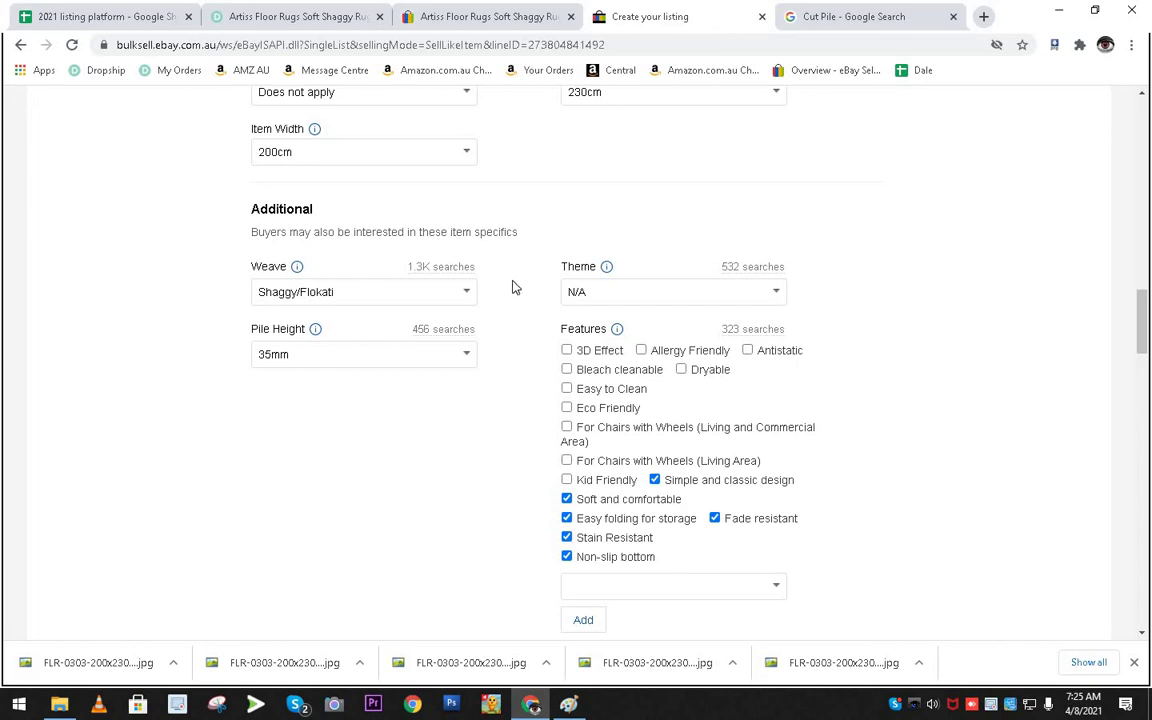
pyautogui.doubleClick(399, 265)
pyautogui.click(401, 265)
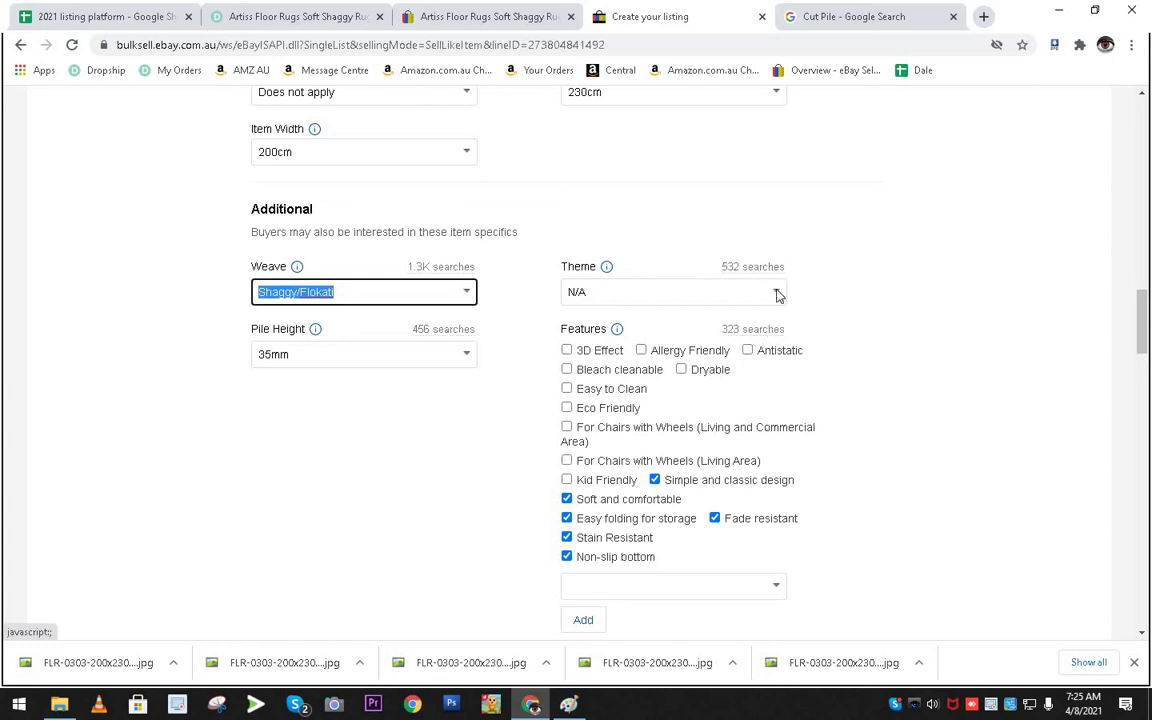
pyautogui.scroll(-2, 760, 365)
pyautogui.scroll(-2, 763, 371)
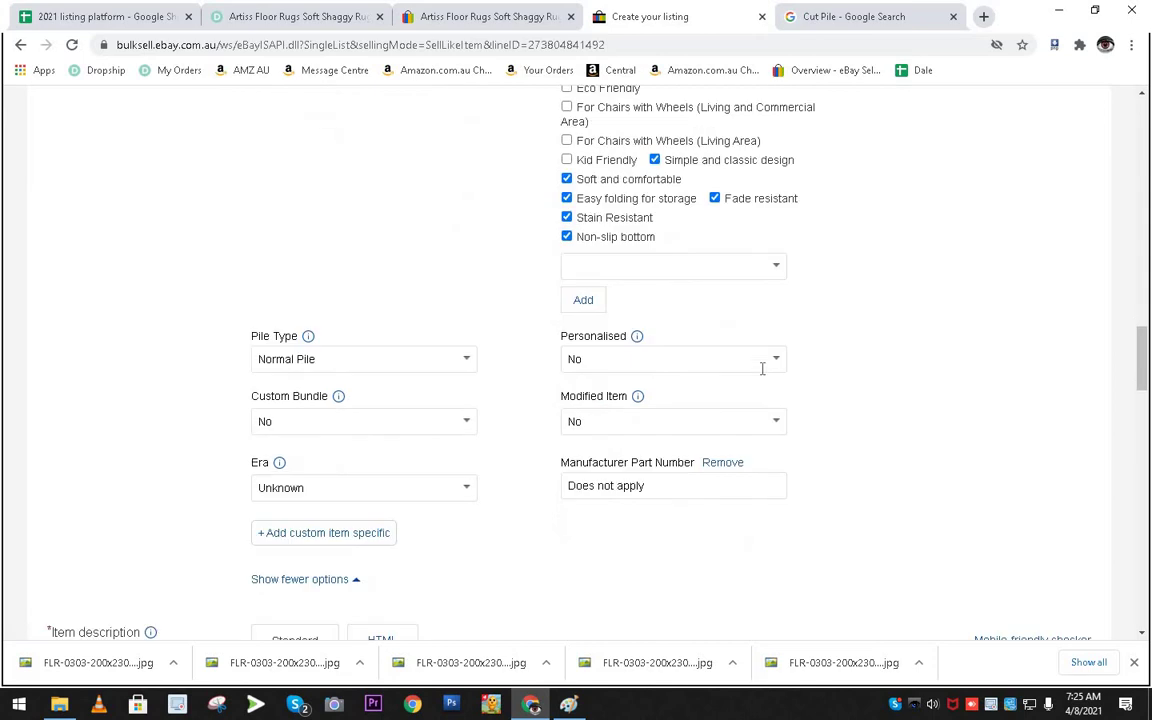
pyautogui.scroll(-1, 760, 375)
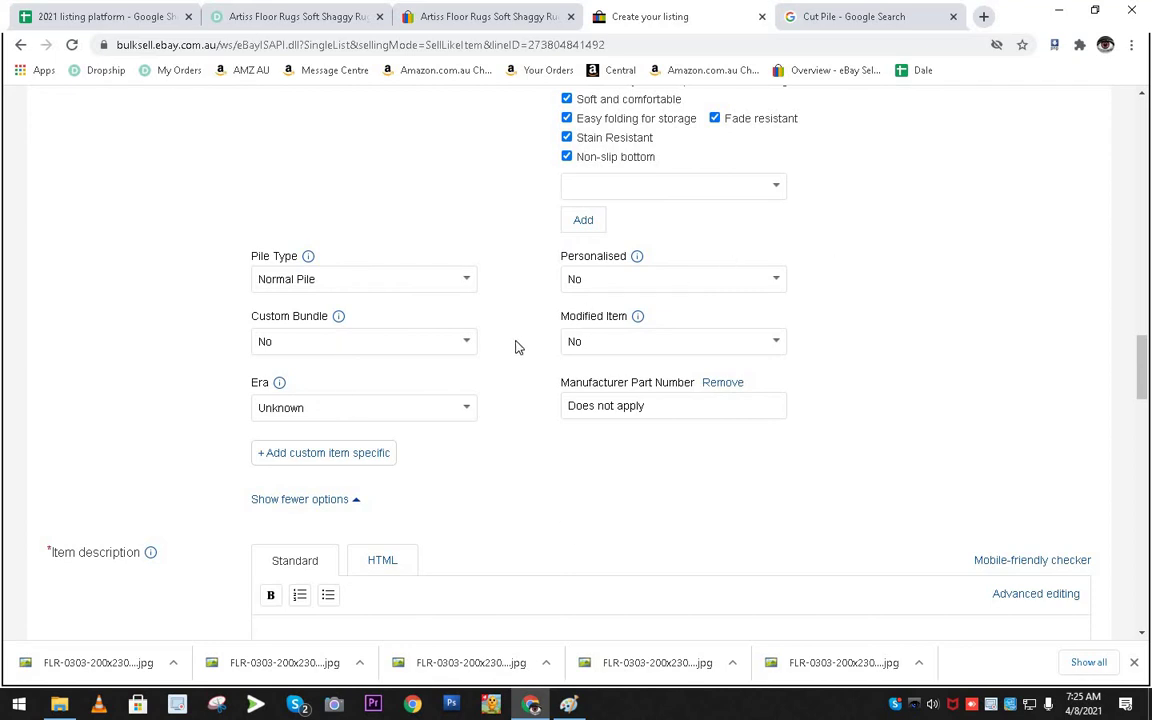
pyautogui.scroll(1, 520, 343)
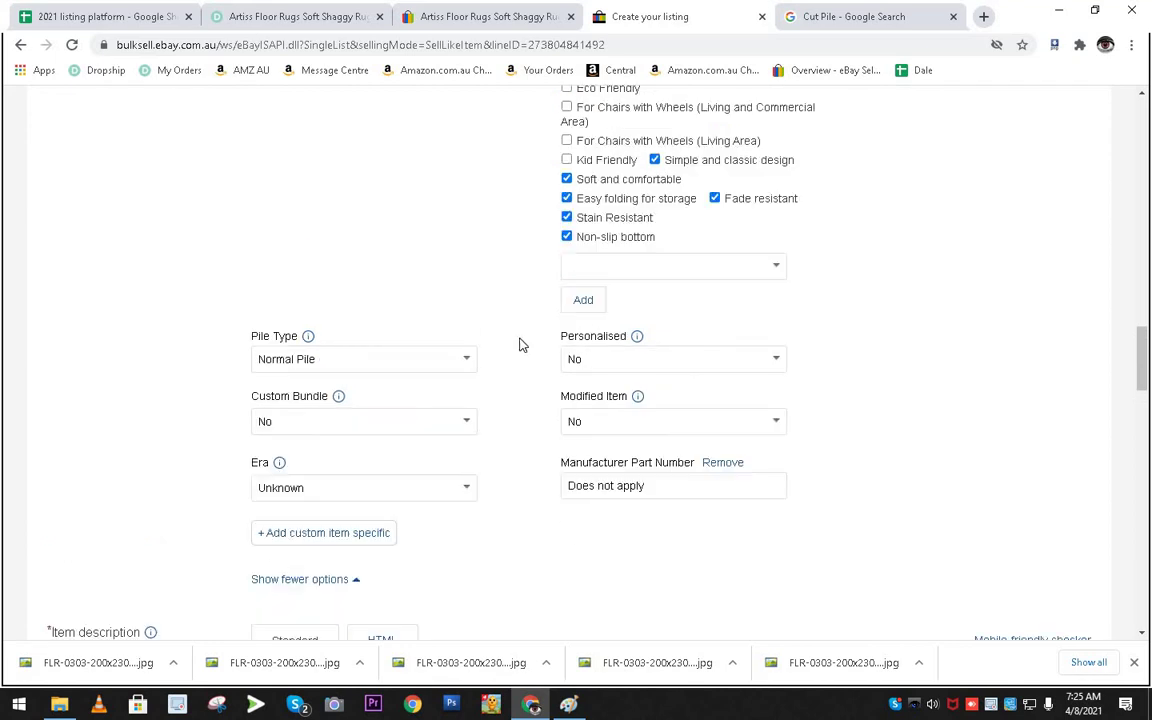
pyautogui.scroll(4, 540, 400)
pyautogui.scroll(1, 640, 290)
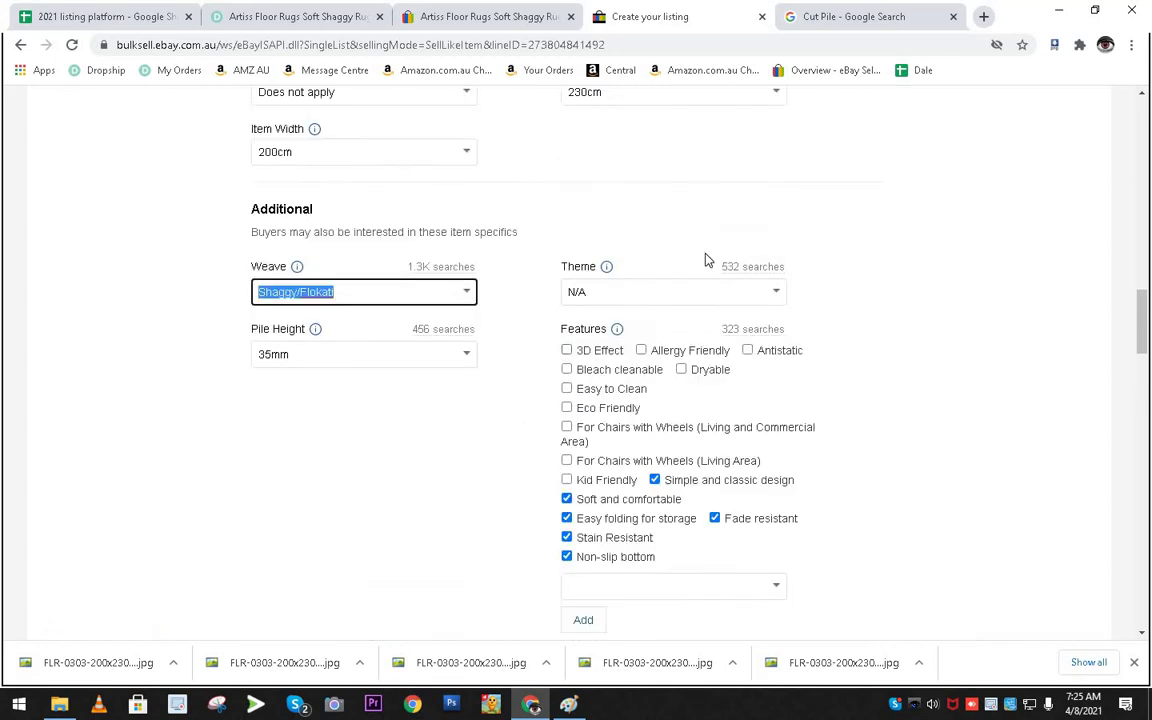
pyautogui.moveTo(718, 266); pyautogui.dragTo(797, 265)
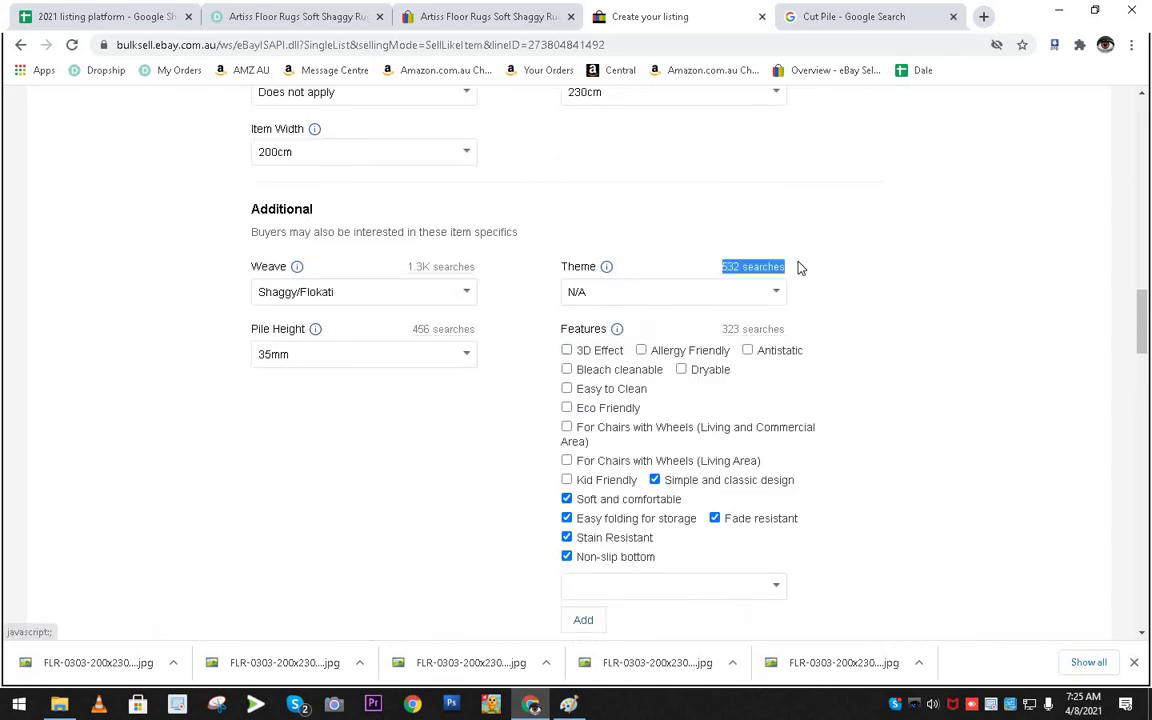
pyautogui.tripleClick(725, 328)
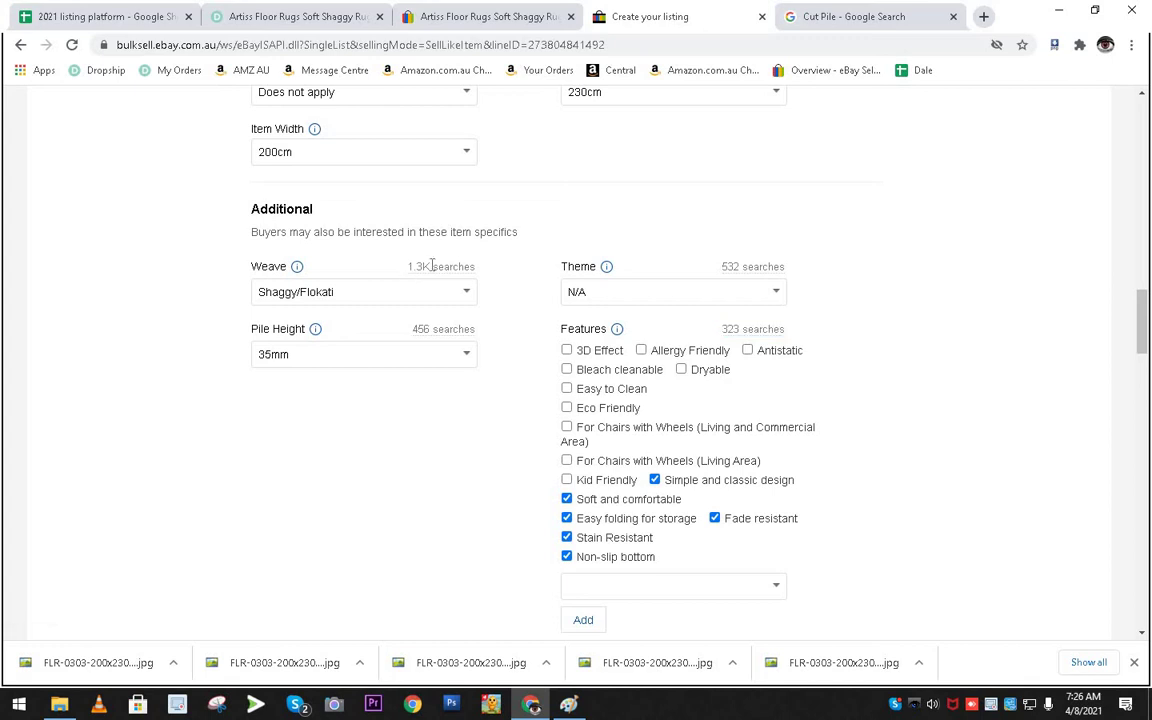
pyautogui.moveTo(408, 266); pyautogui.dragTo(476, 266)
pyautogui.moveTo(413, 328); pyautogui.dragTo(476, 328)
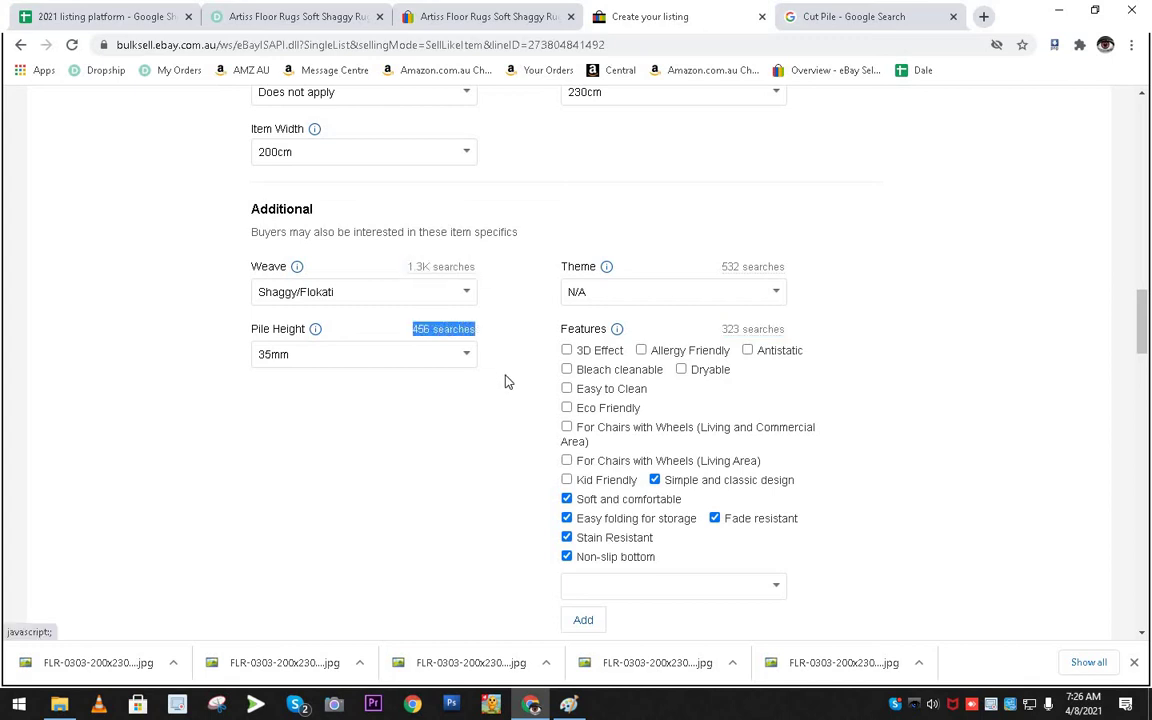
pyautogui.click(496, 428)
pyautogui.scroll(-6, 501, 427)
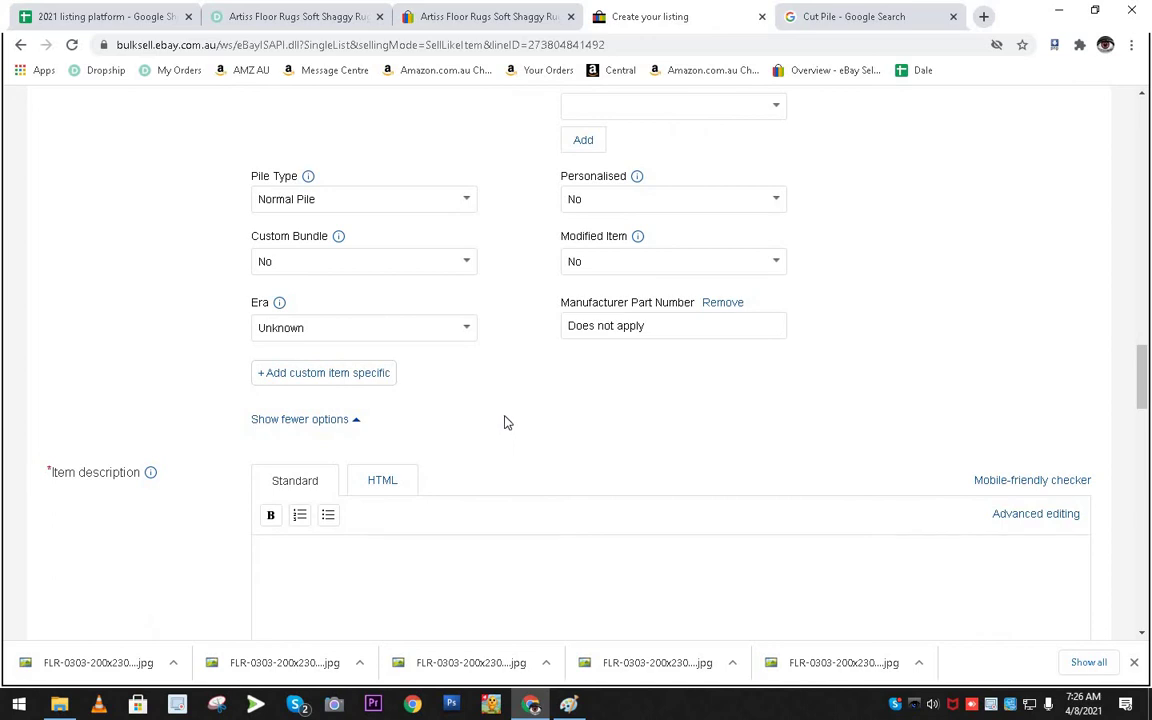
pyautogui.scroll(1, 505, 420)
pyautogui.scroll(-2, 500, 418)
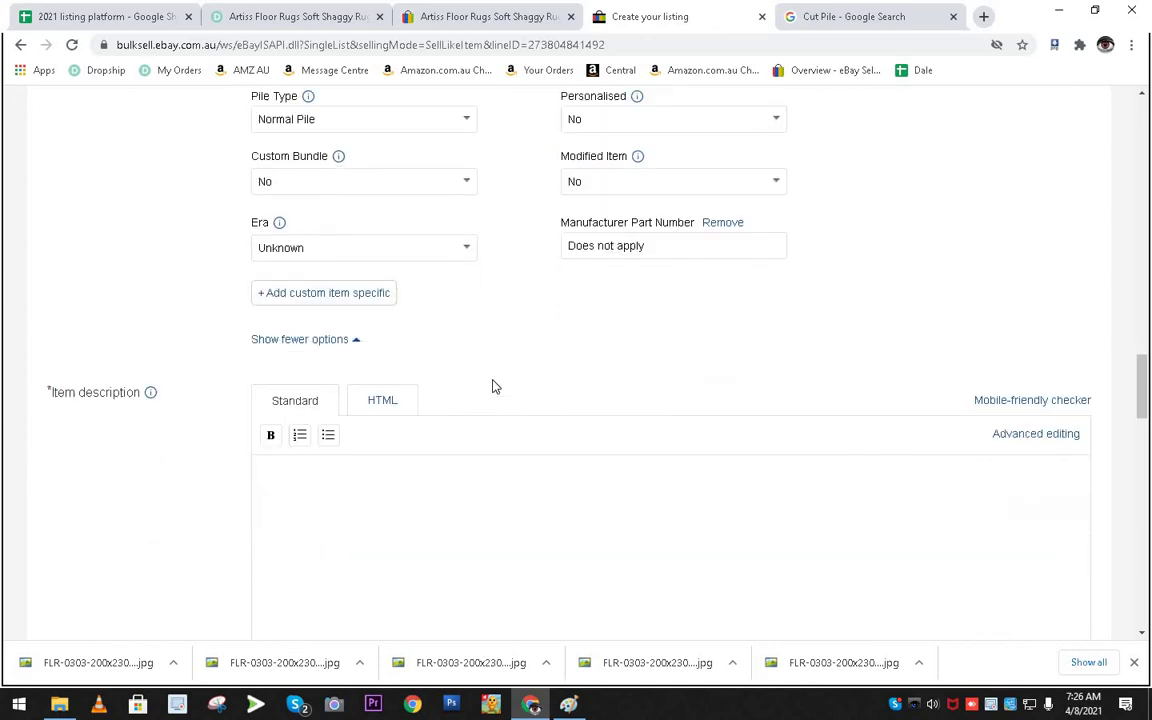
# Switch the empty item description editor to HTML entry.
pyautogui.scroll(-3, 509, 361)
pyautogui.click(823, 386)
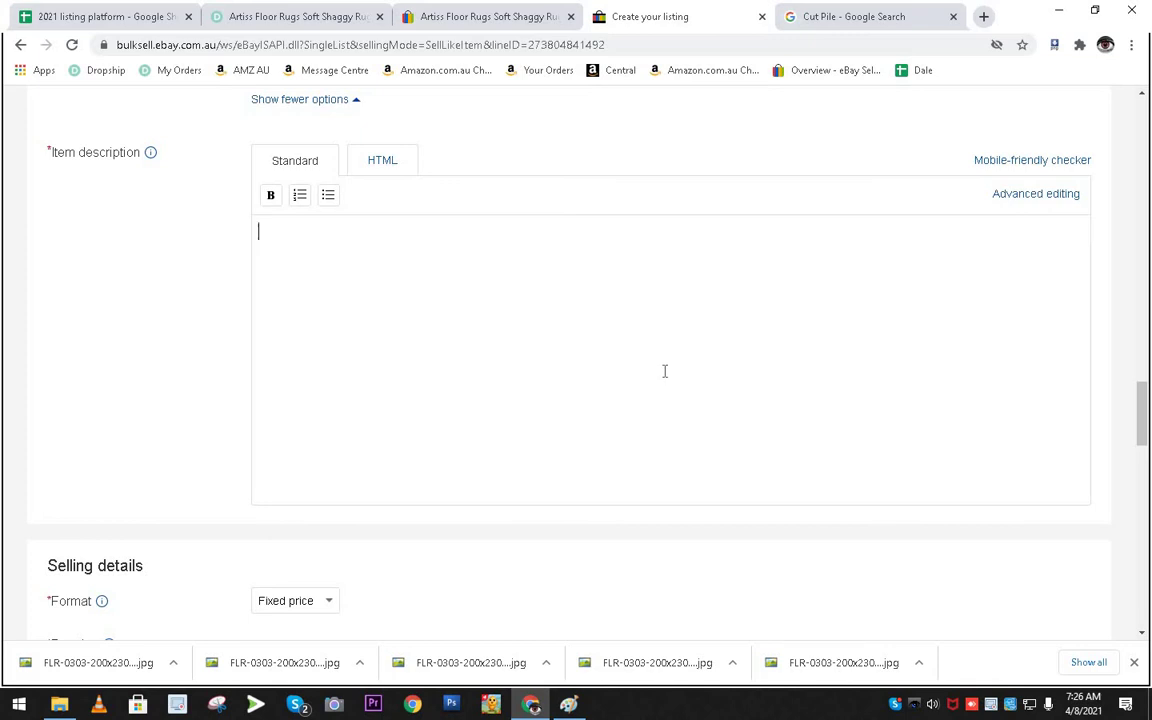
pyautogui.click(399, 172)
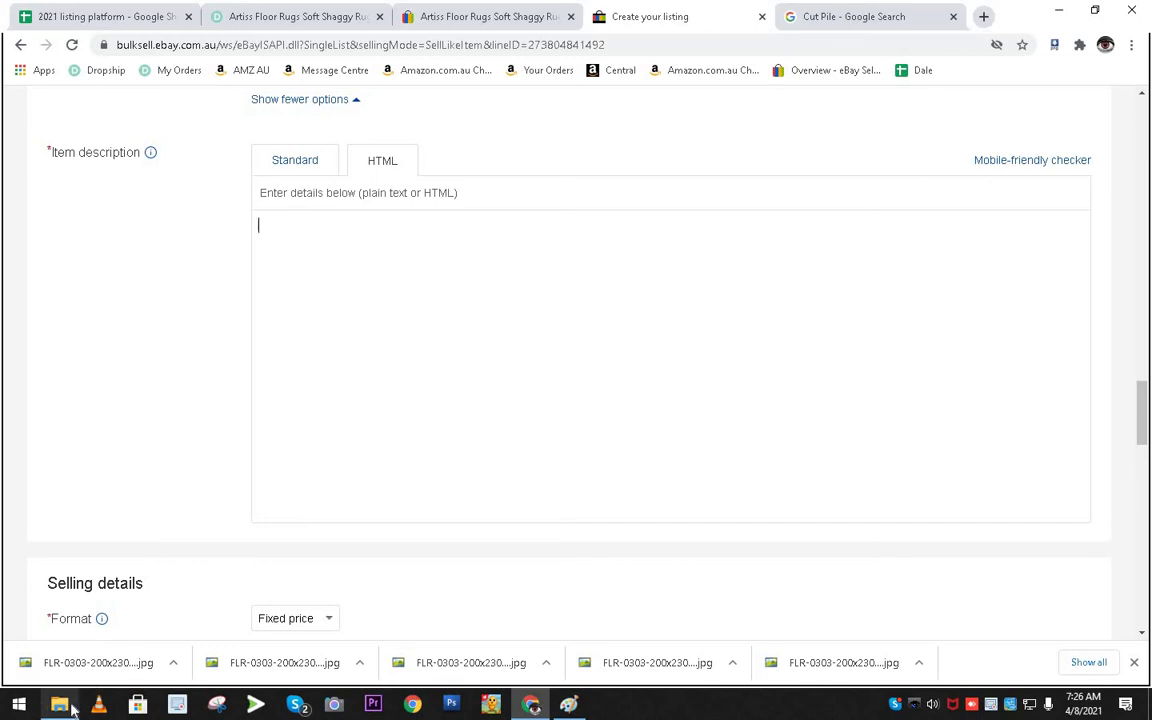
# Switch to the Dale documents folder in File Explorer and open the deals4u.html template with Notepad.
pyautogui.moveTo(72, 707)
pyautogui.click(105, 572)
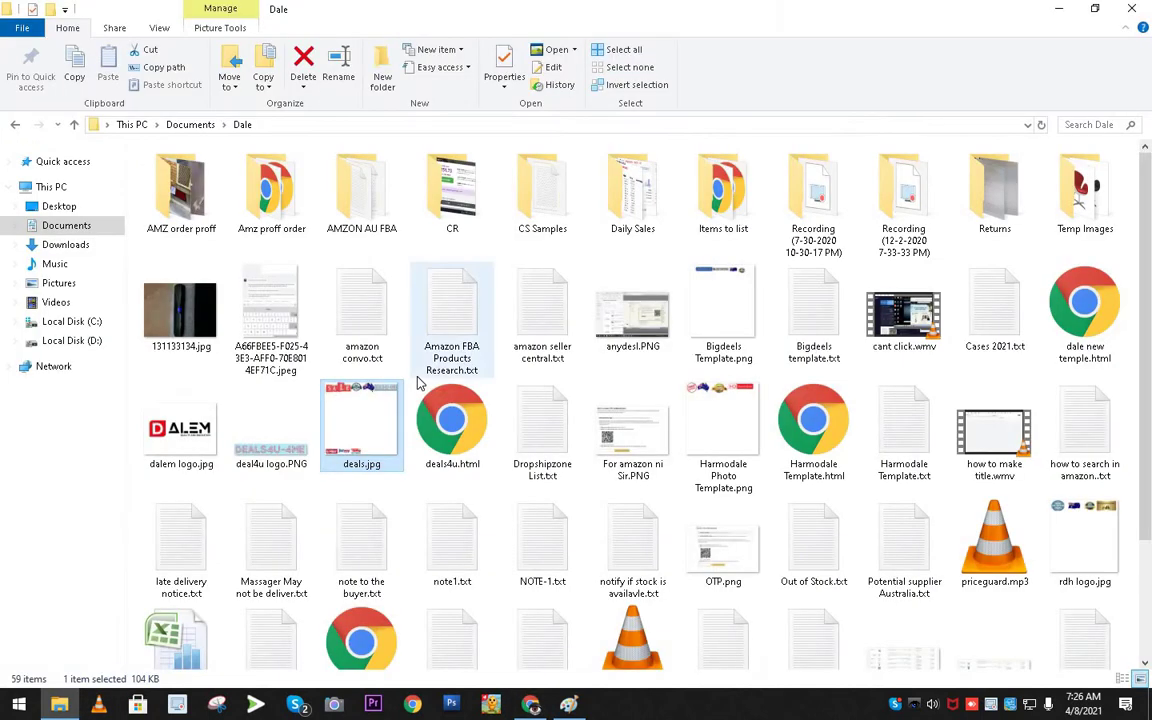
pyautogui.click(458, 428)
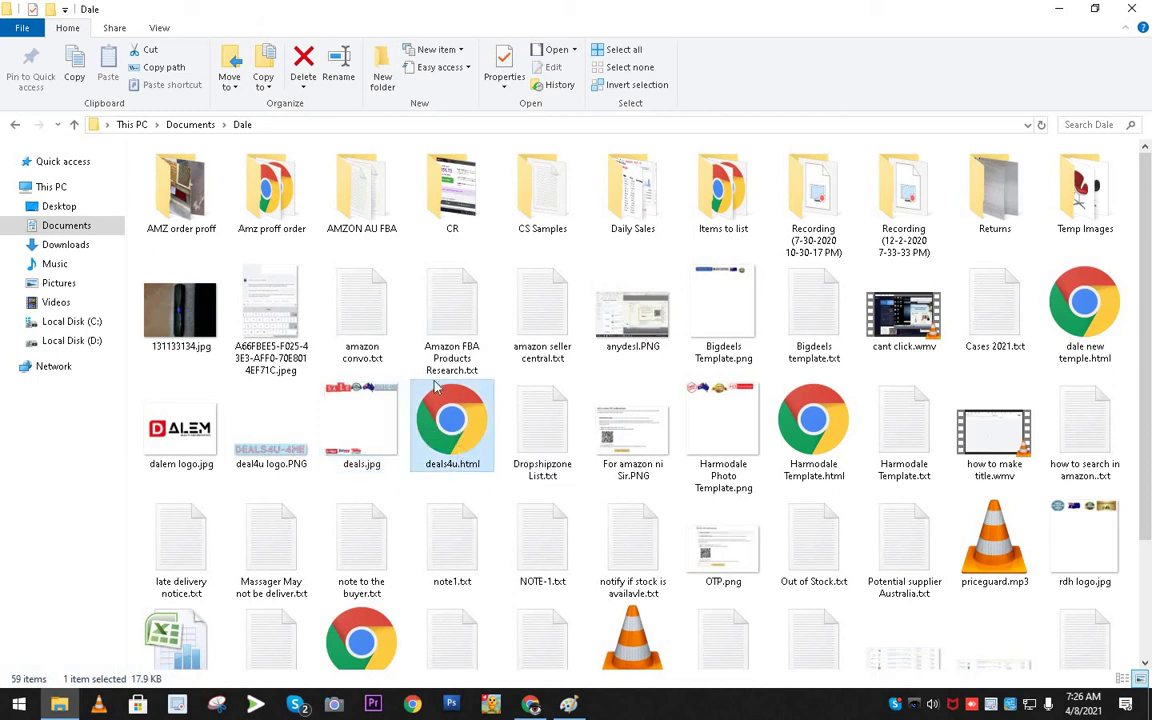
pyautogui.rightClick(465, 405)
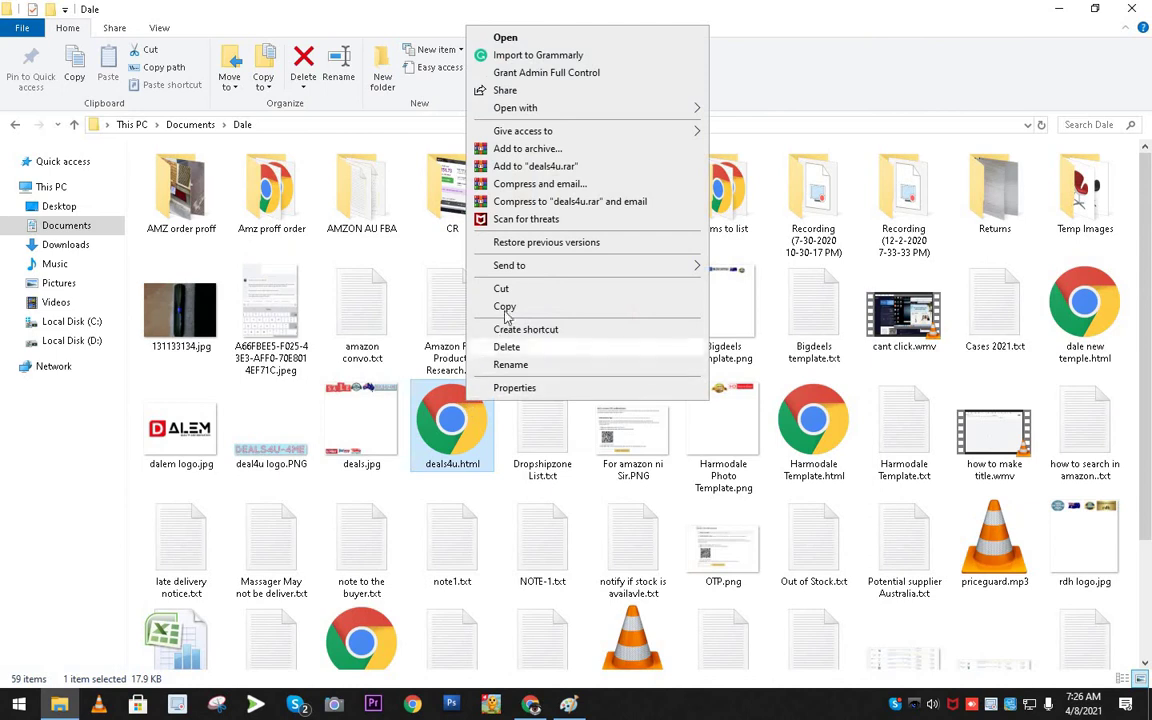
pyautogui.moveTo(630, 112)
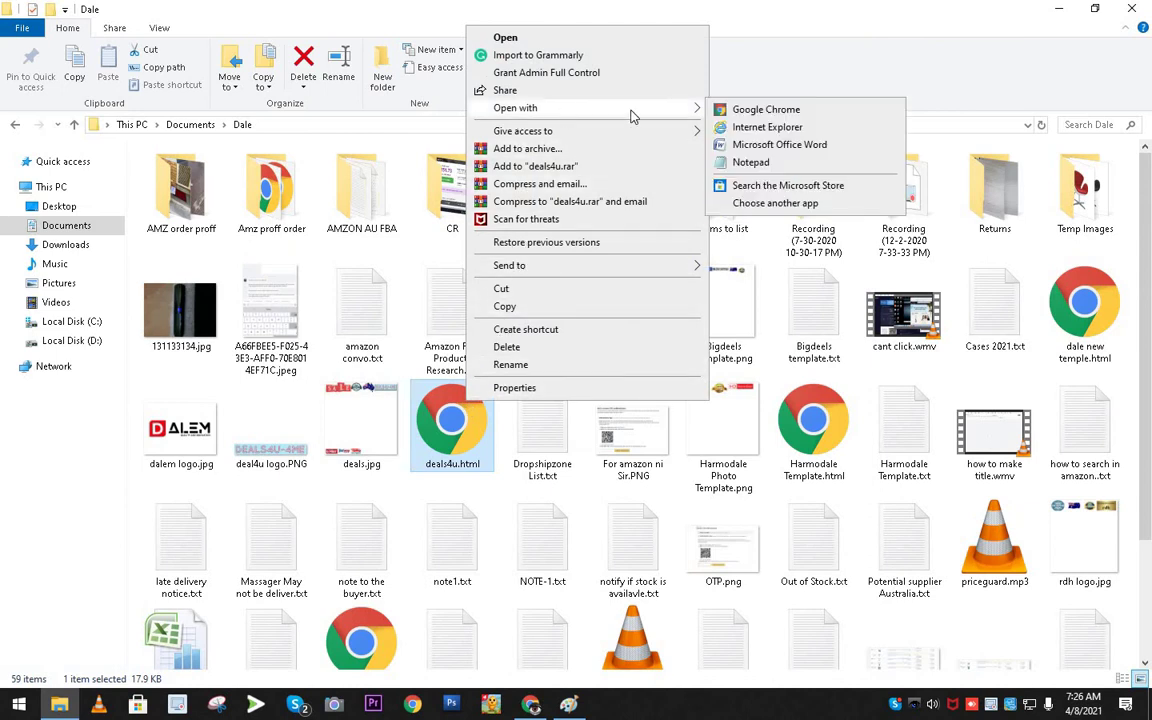
pyautogui.click(820, 159)
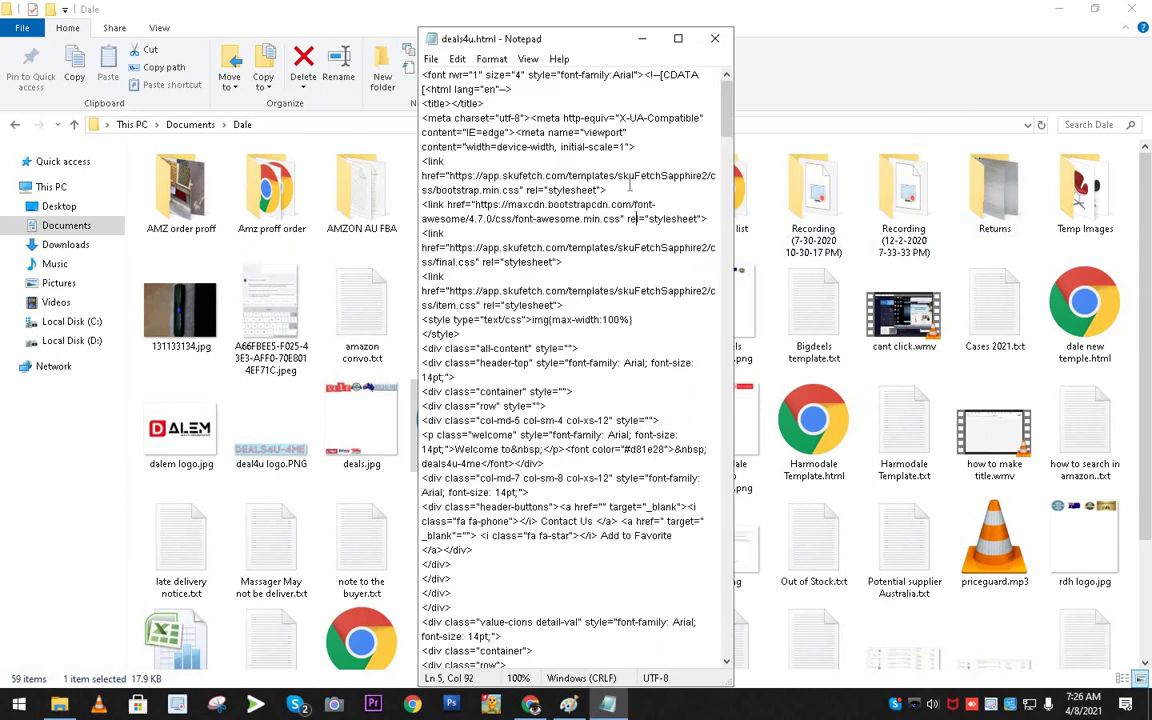
# Copy the entire HTML code of the deals4u.html template from Notepad.
pyautogui.click(678, 38)
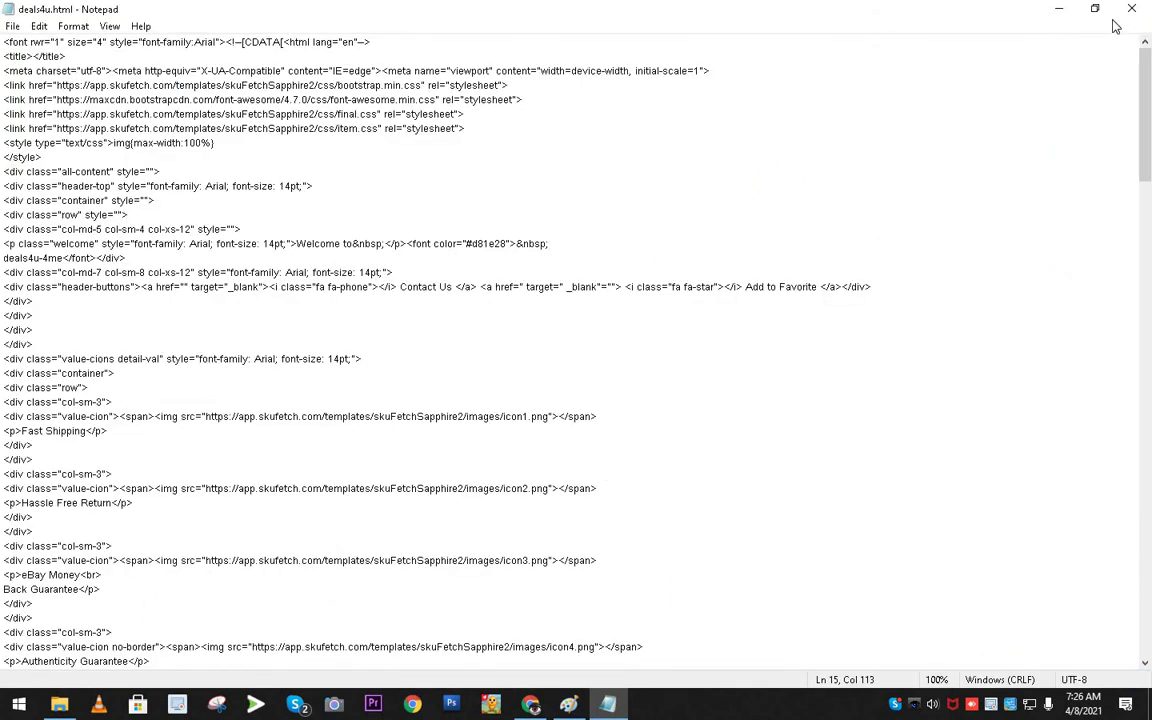
pyautogui.doubleClick(975, 10)
pyautogui.moveTo(556, 40); pyautogui.dragTo(960, 40)
pyautogui.click(1010, 200)
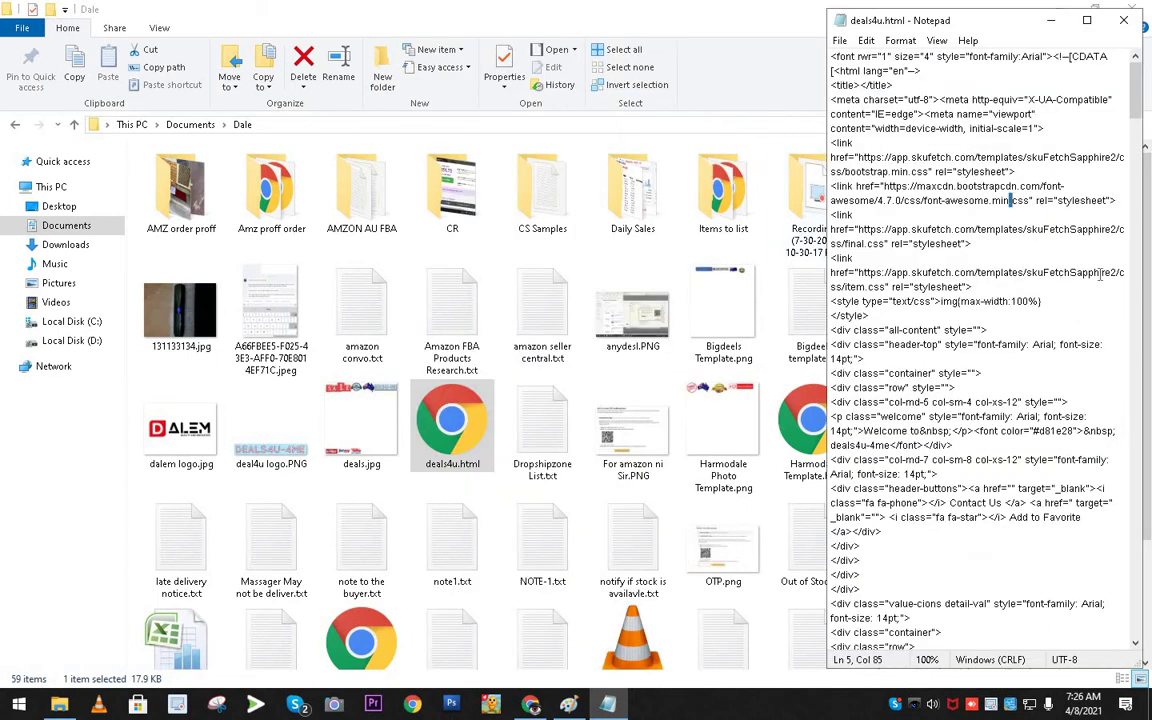
pyautogui.hotkey('ctrl', 'a')
pyautogui.click(960, 157)
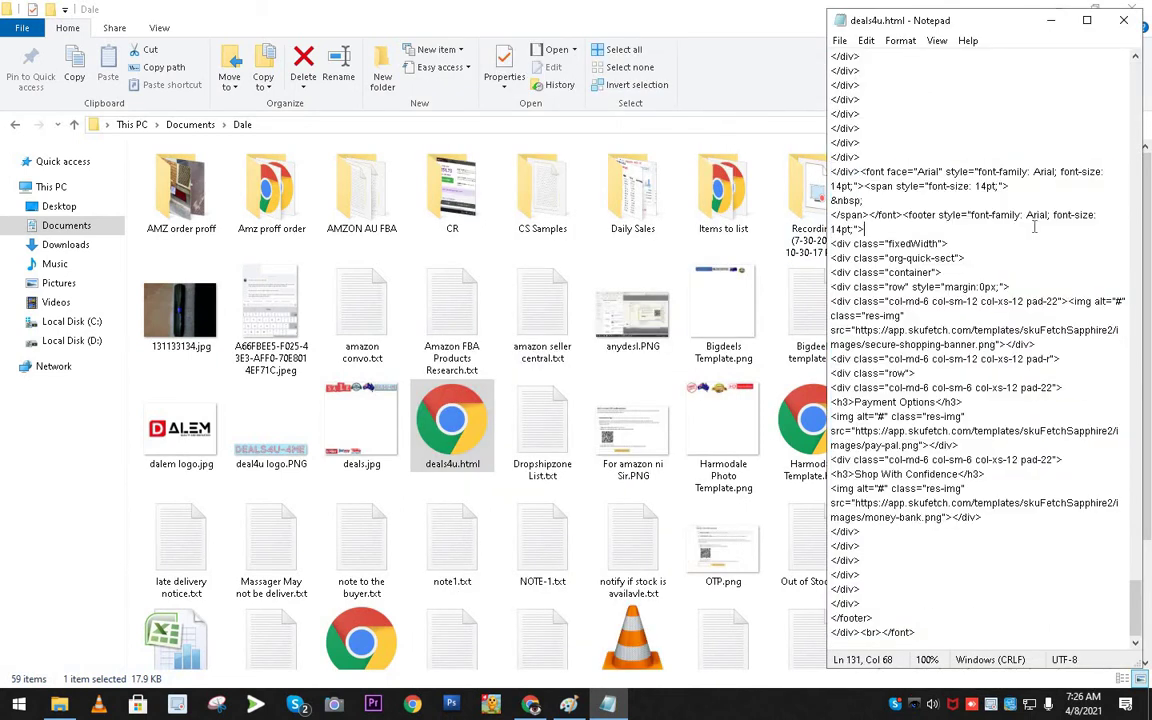
pyautogui.scroll(15, 905, 101)
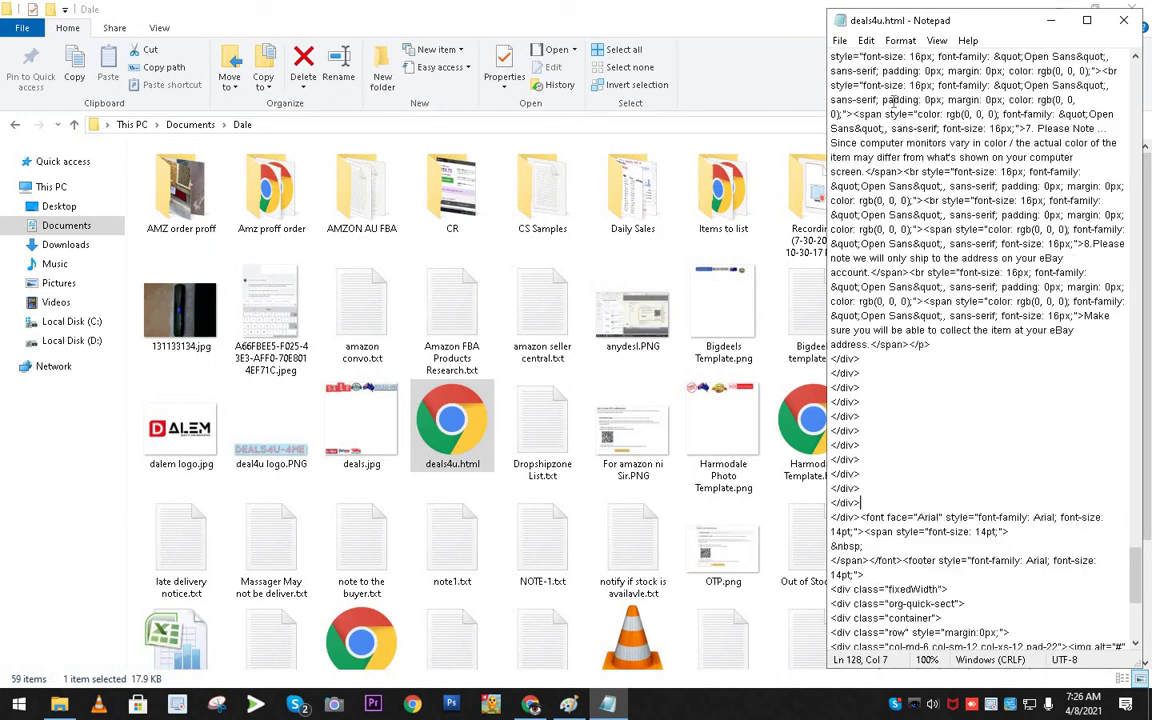
pyautogui.scroll(3, 895, 99)
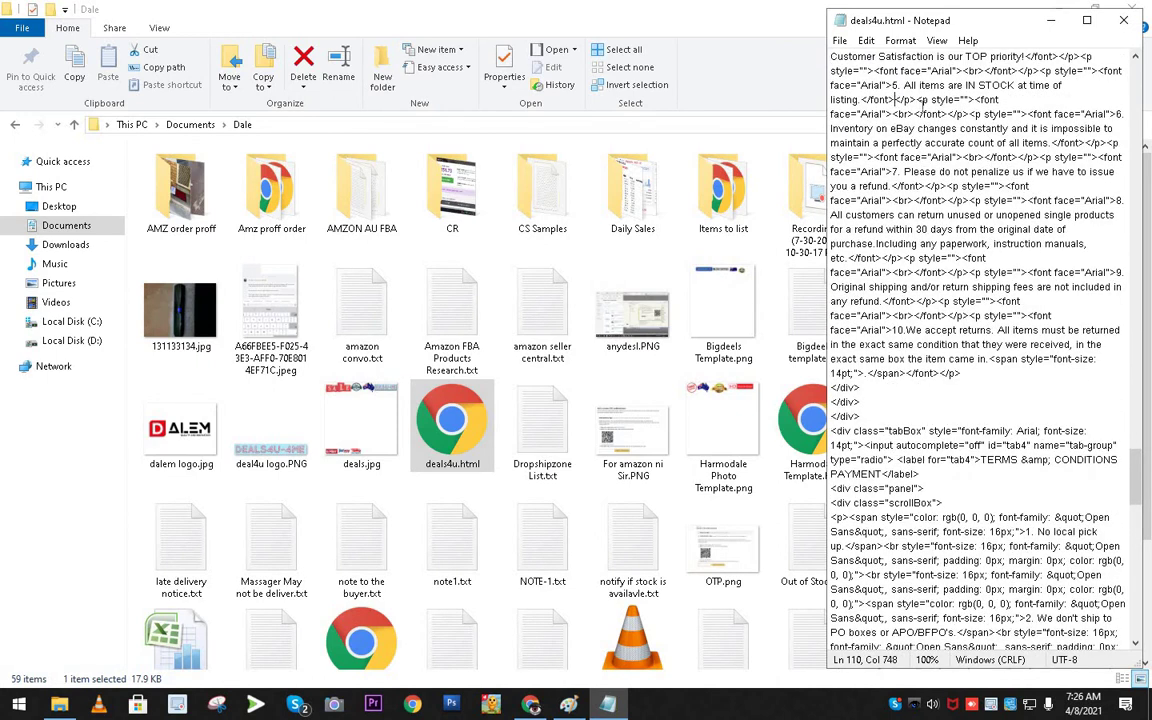
pyautogui.click(937, 168)
pyautogui.hotkey('ctrl', 'shift', 'End')
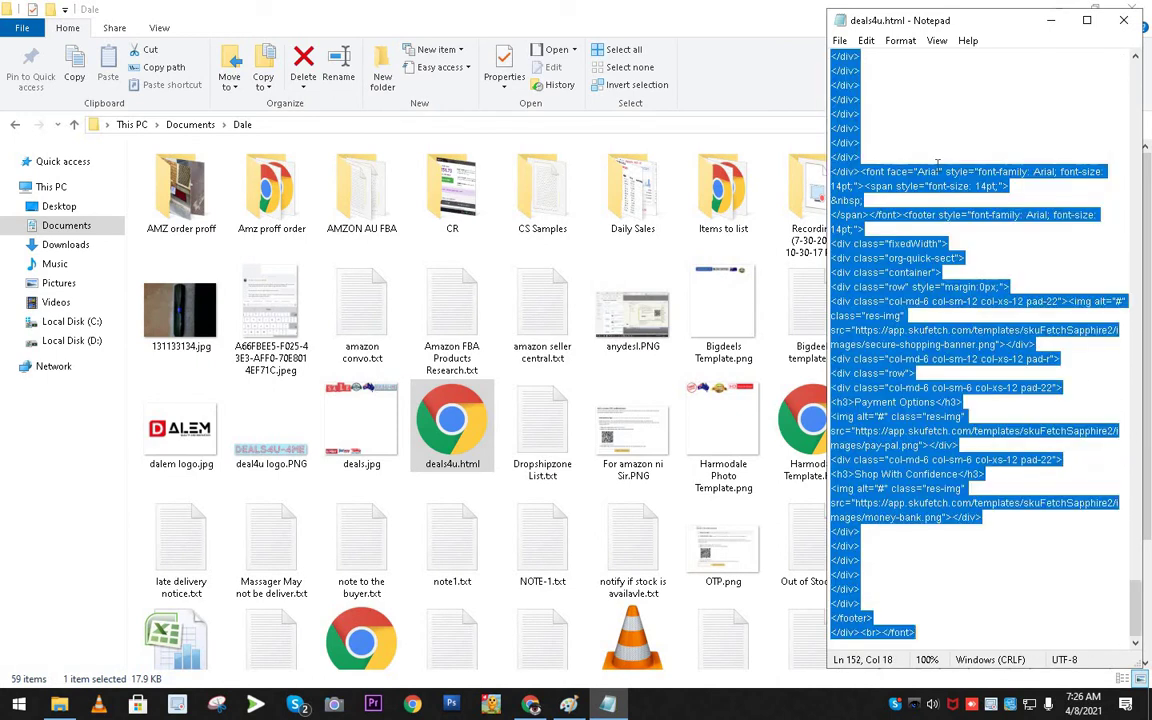
pyautogui.rightClick(857, 262)
pyautogui.click(868, 306)
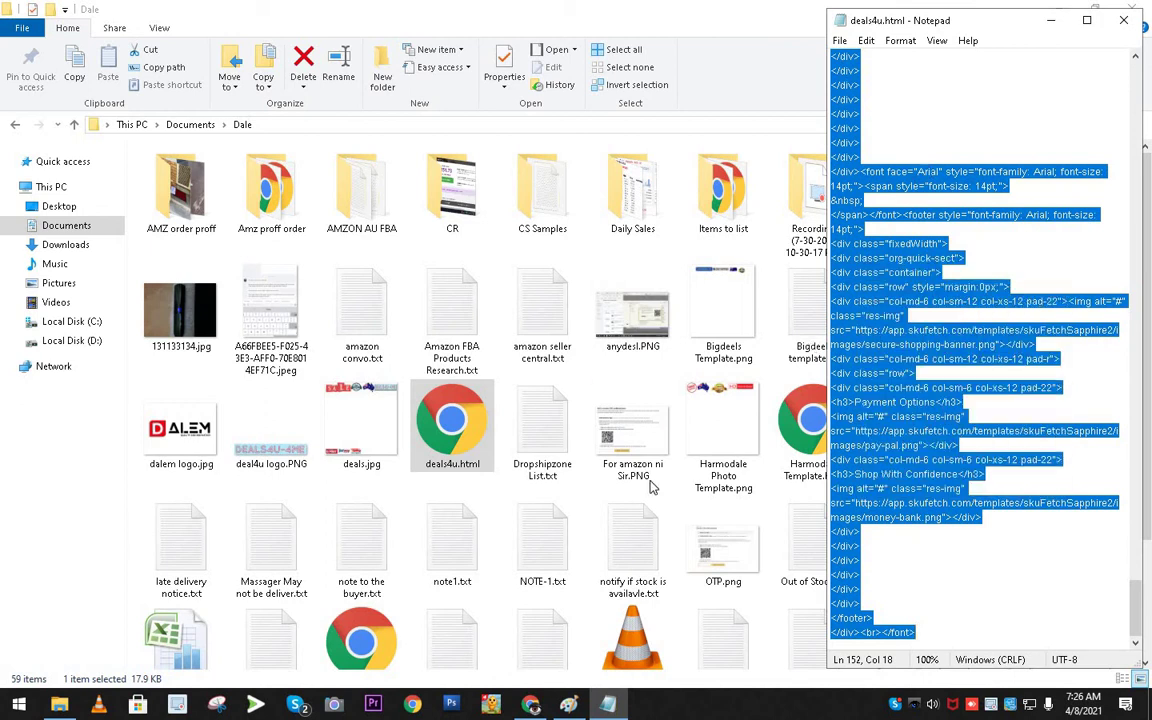
# Paste the template code into the eBay listing's HTML item description and show it in the standard view.
pyautogui.click(530, 705)
pyautogui.rightClick(405, 294)
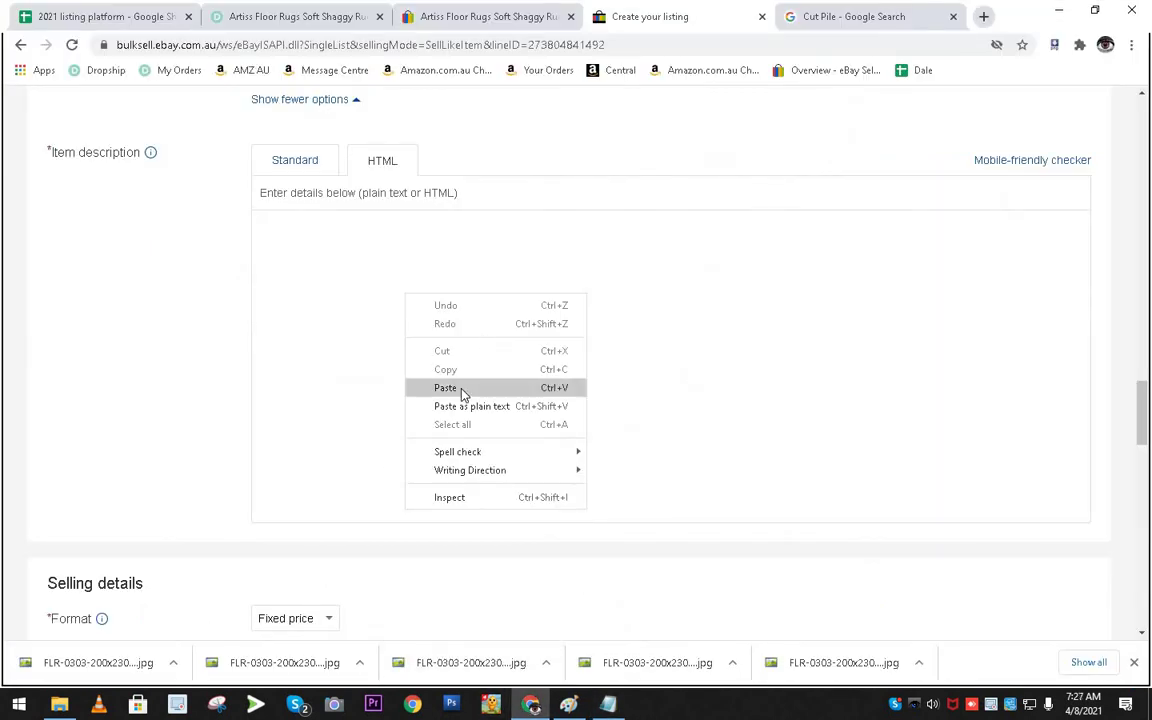
pyautogui.click(446, 388)
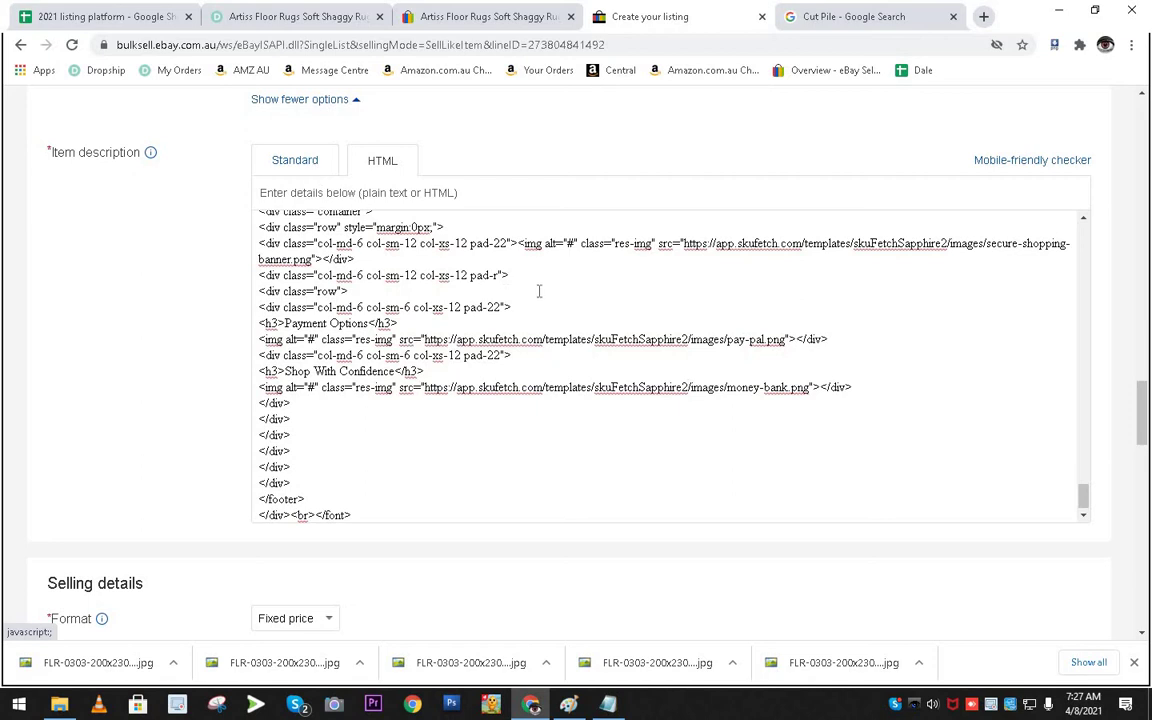
pyautogui.scroll(3, 566, 288)
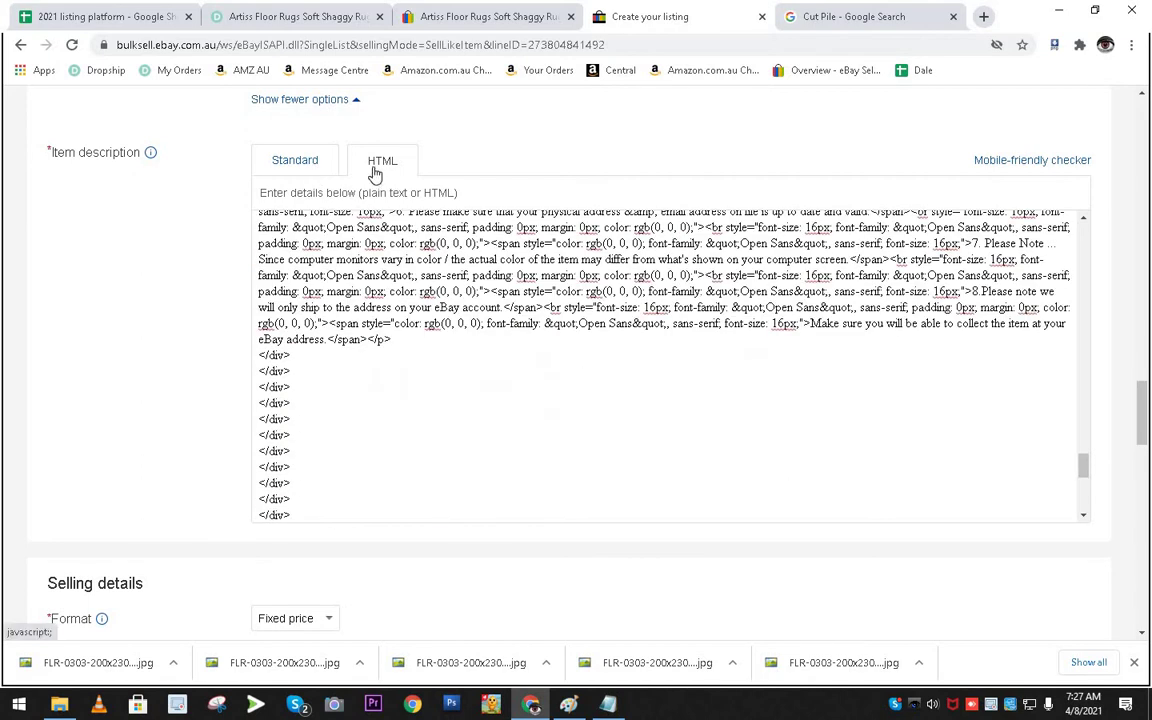
pyautogui.click(305, 166)
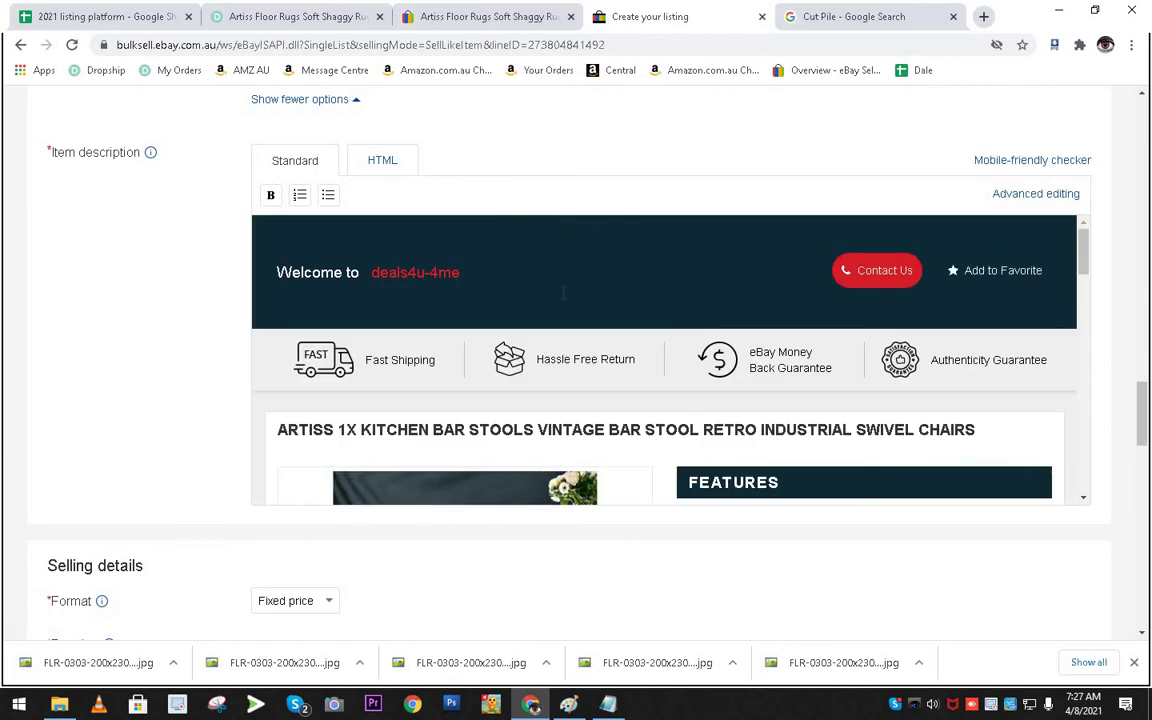
# Review the pasted template's heading, Features, Item Description, Note to Buyers and postcode table for bar stool content that needs replacing.
pyautogui.scroll(-15, 558, 313)
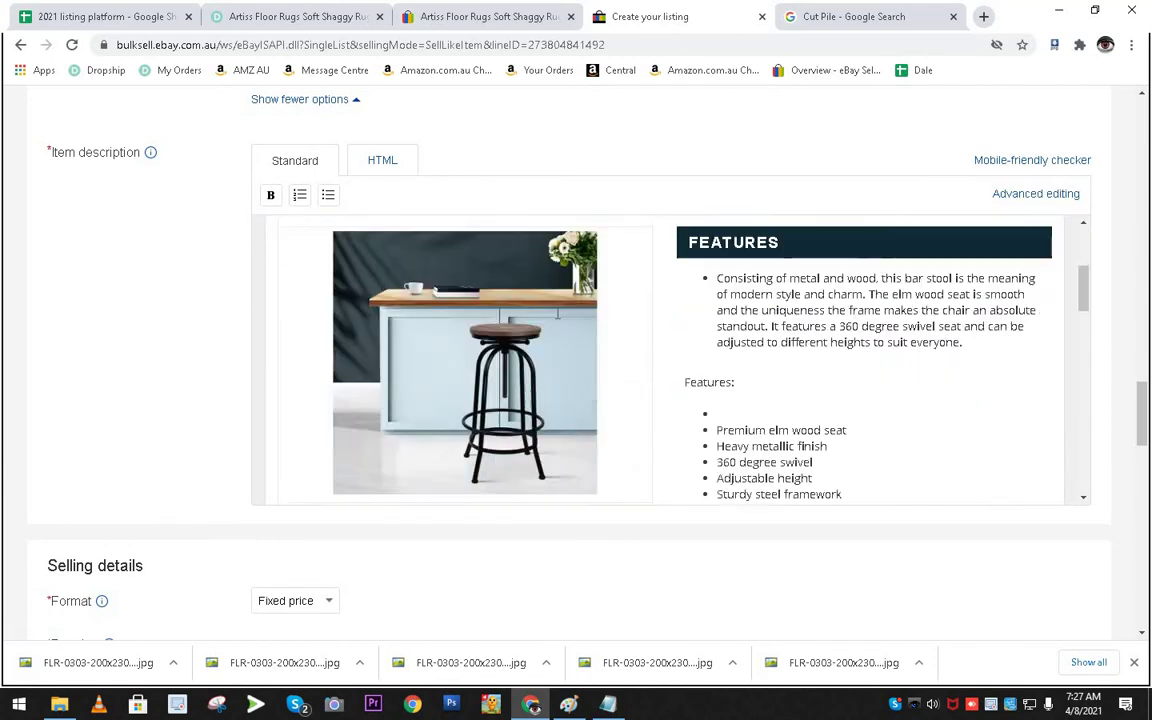
pyautogui.scroll(15, 573, 313)
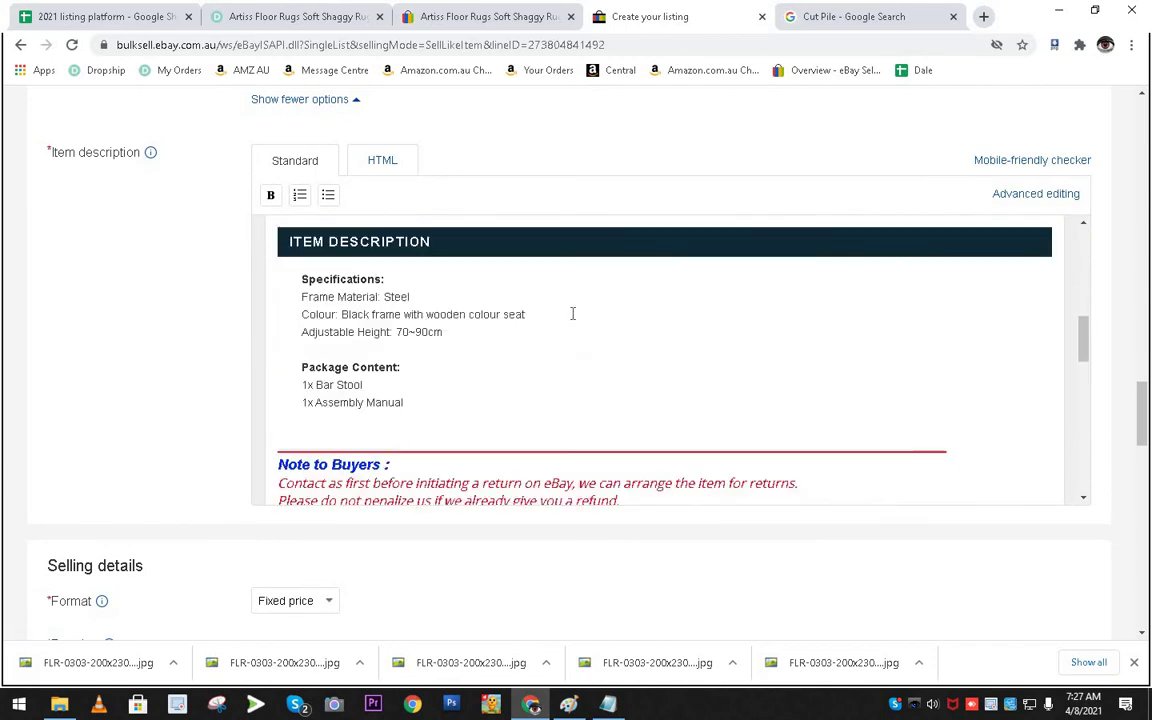
pyautogui.scroll(-5, 573, 313)
pyautogui.scroll(-5, 573, 313)
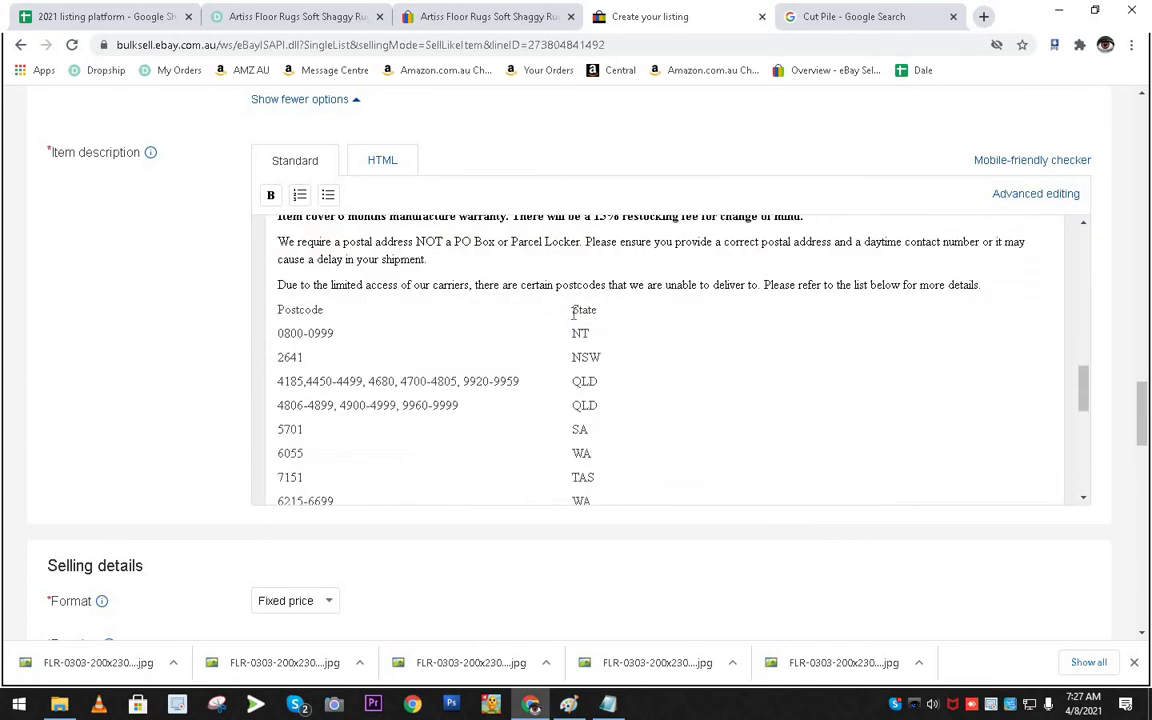
pyautogui.scroll(3, 573, 313)
pyautogui.click(361, 260)
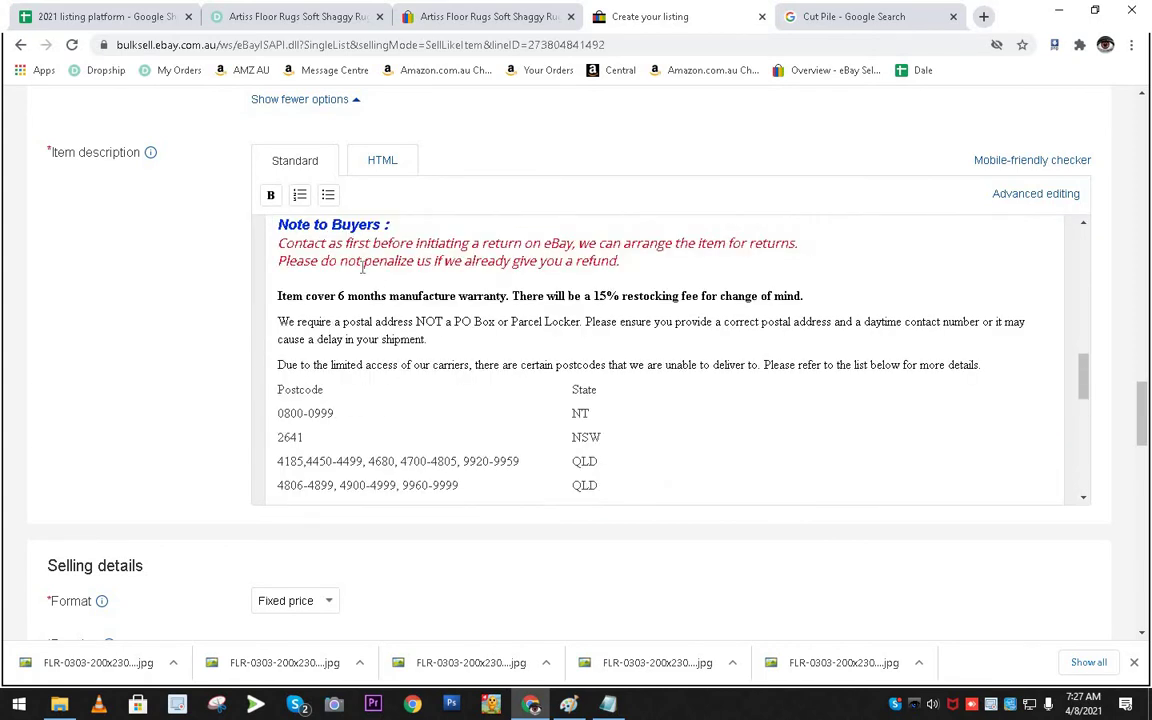
pyautogui.click(650, 366)
pyautogui.scroll(-5, 661, 377)
pyautogui.scroll(4, 661, 377)
pyautogui.scroll(6, 661, 377)
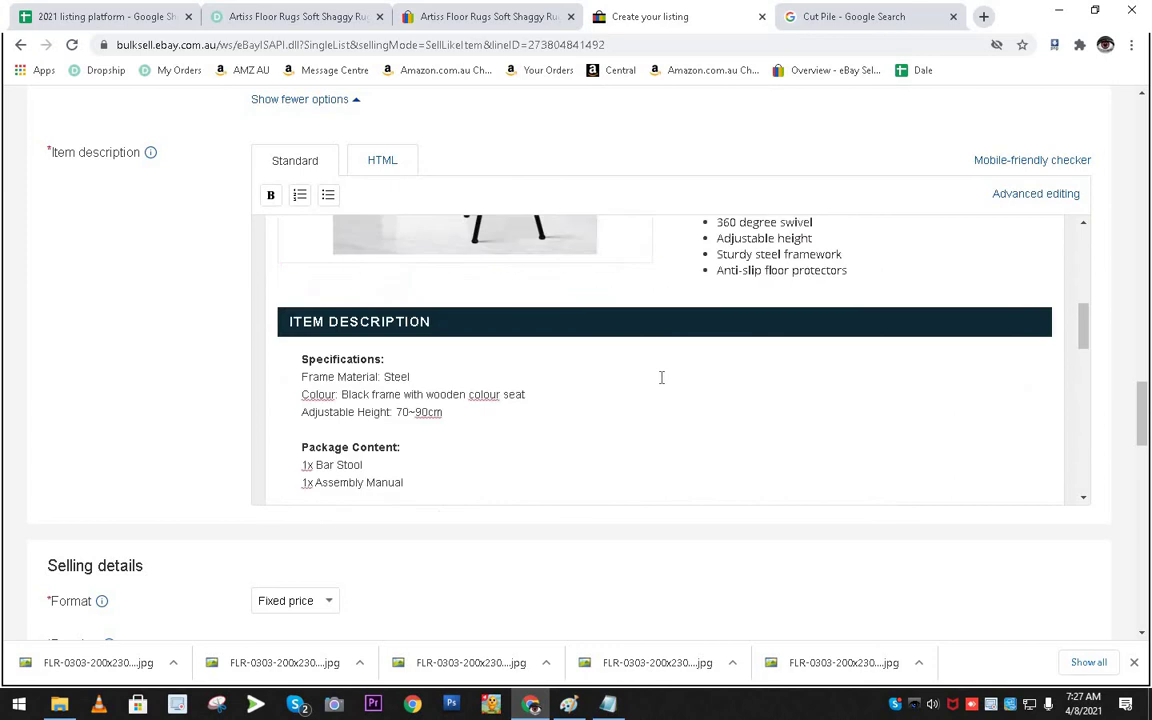
pyautogui.scroll(-1, 661, 377)
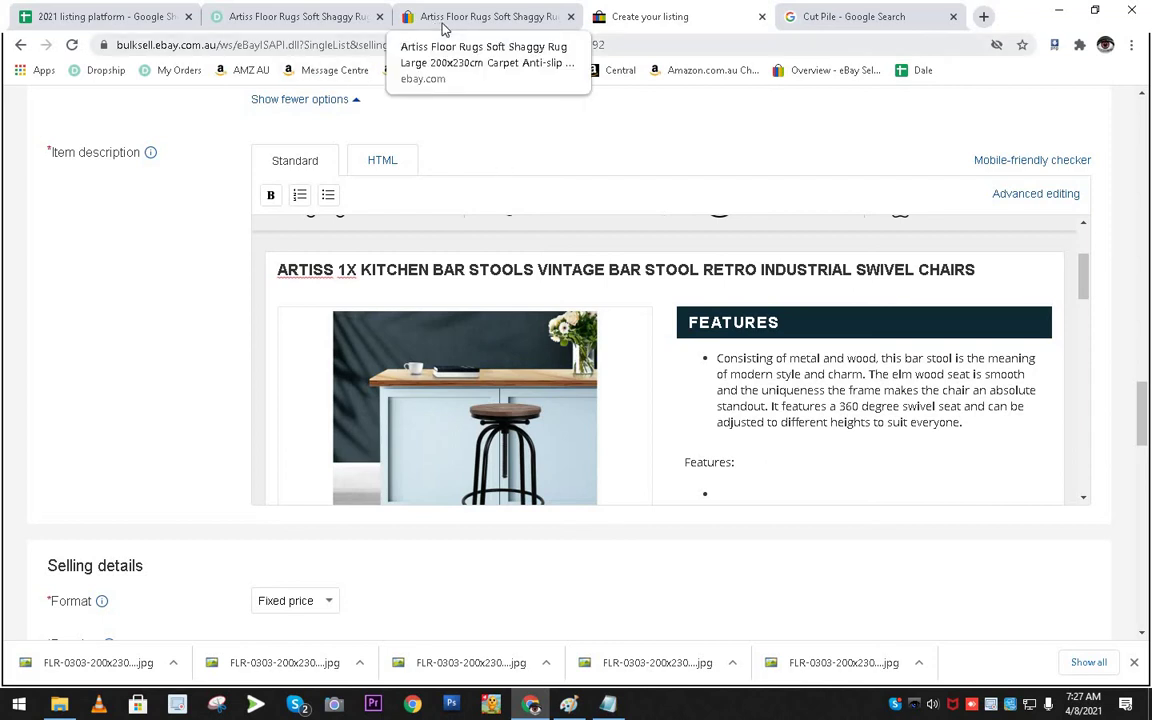
# Copy the rug title from cell E21 of the 2021 listing platform sheet and try pasting it over the description's bar stool heading.
pyautogui.click(50, 18)
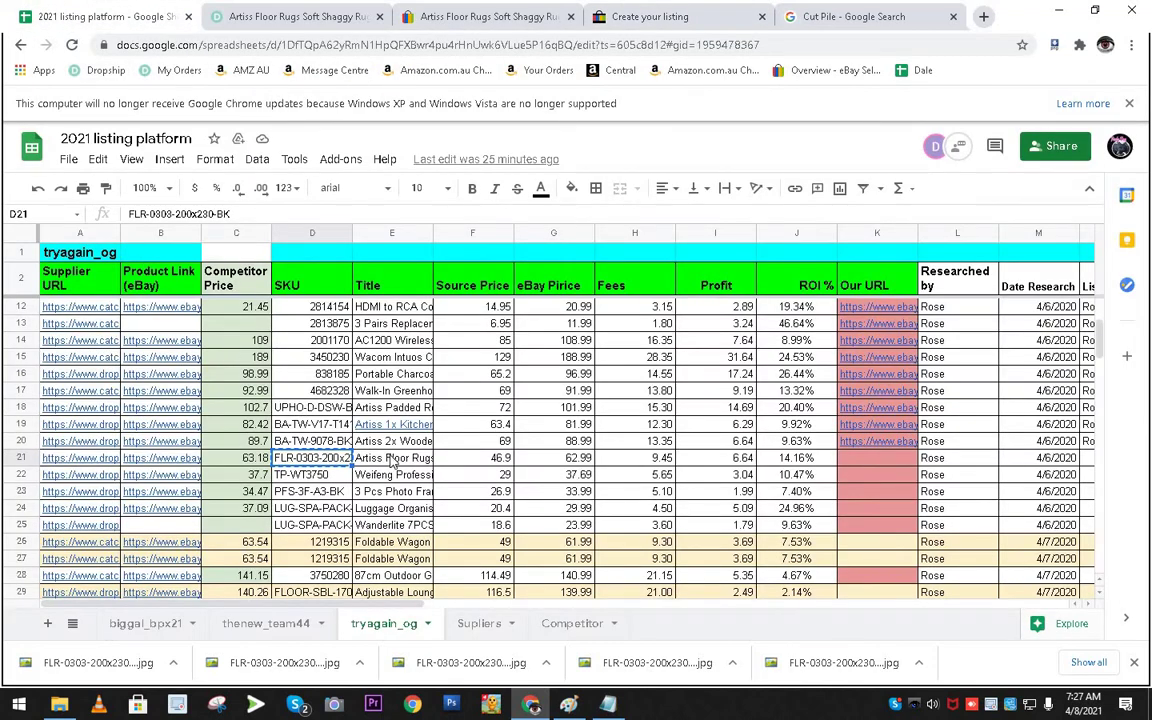
pyautogui.click(393, 463)
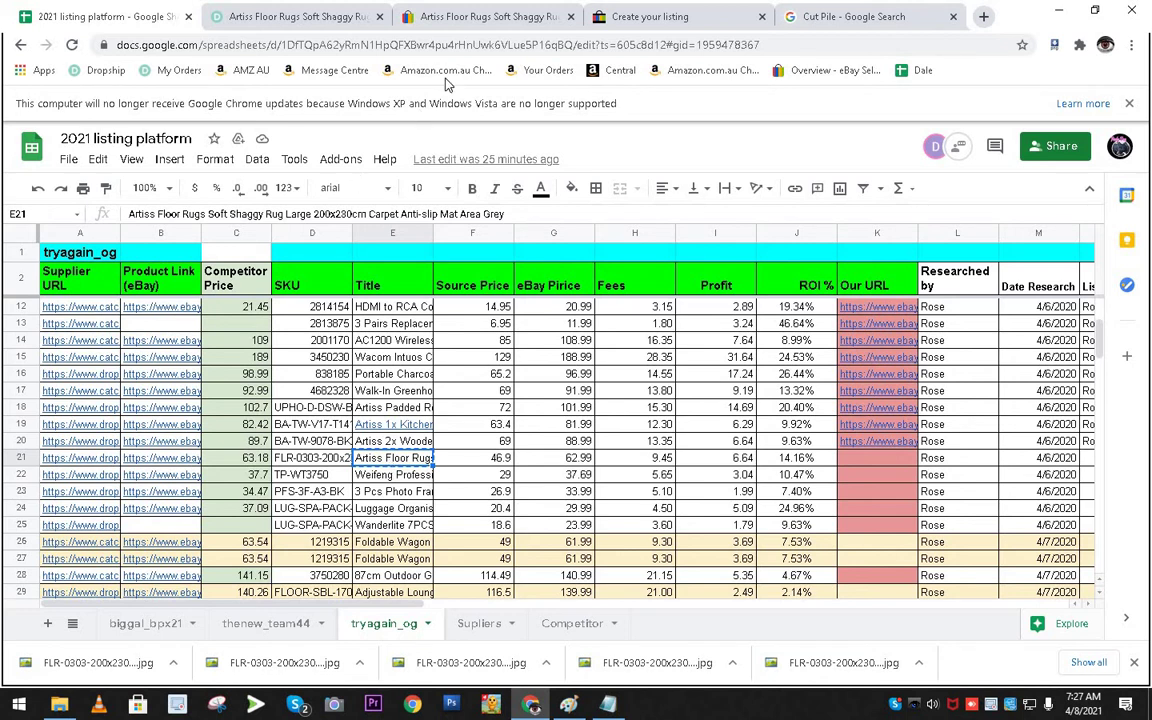
pyautogui.click(662, 17)
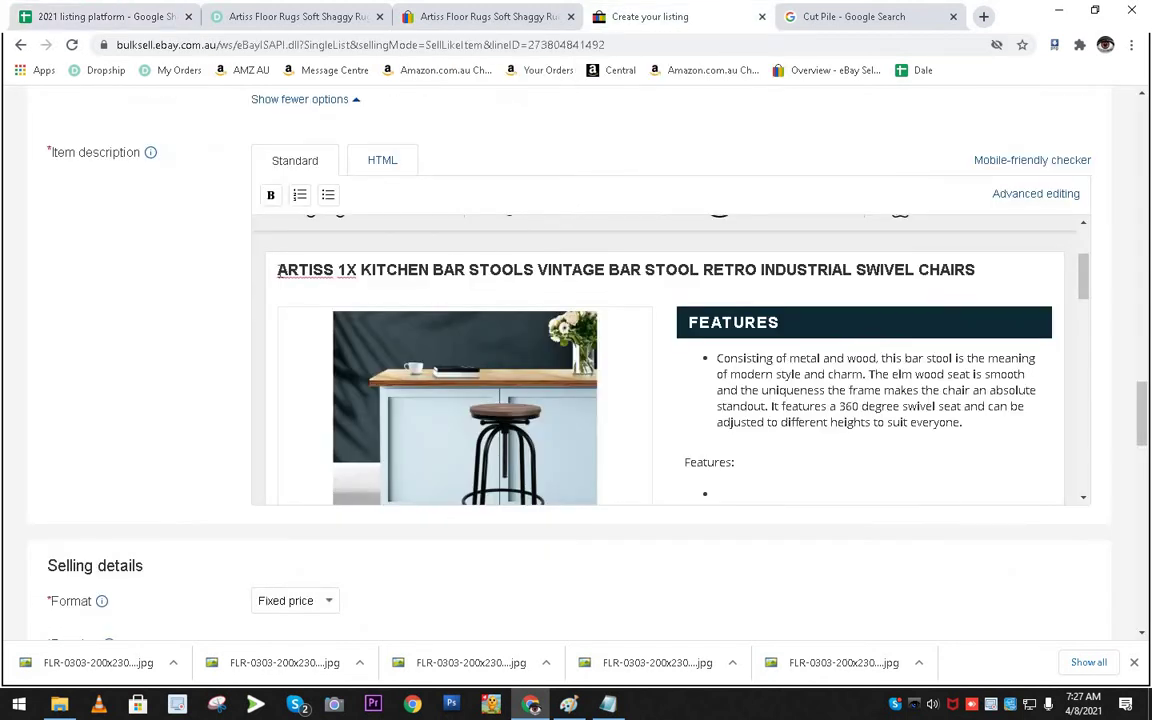
pyautogui.moveTo(272, 270); pyautogui.dragTo(978, 270)
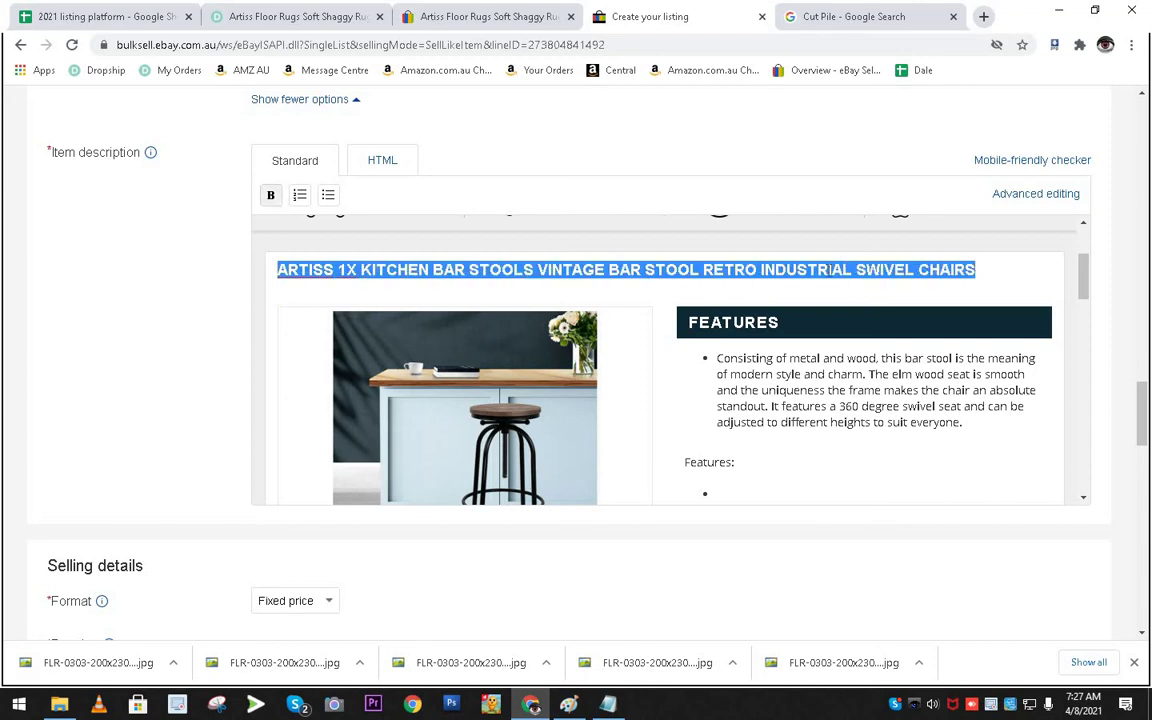
pyautogui.rightClick(520, 266)
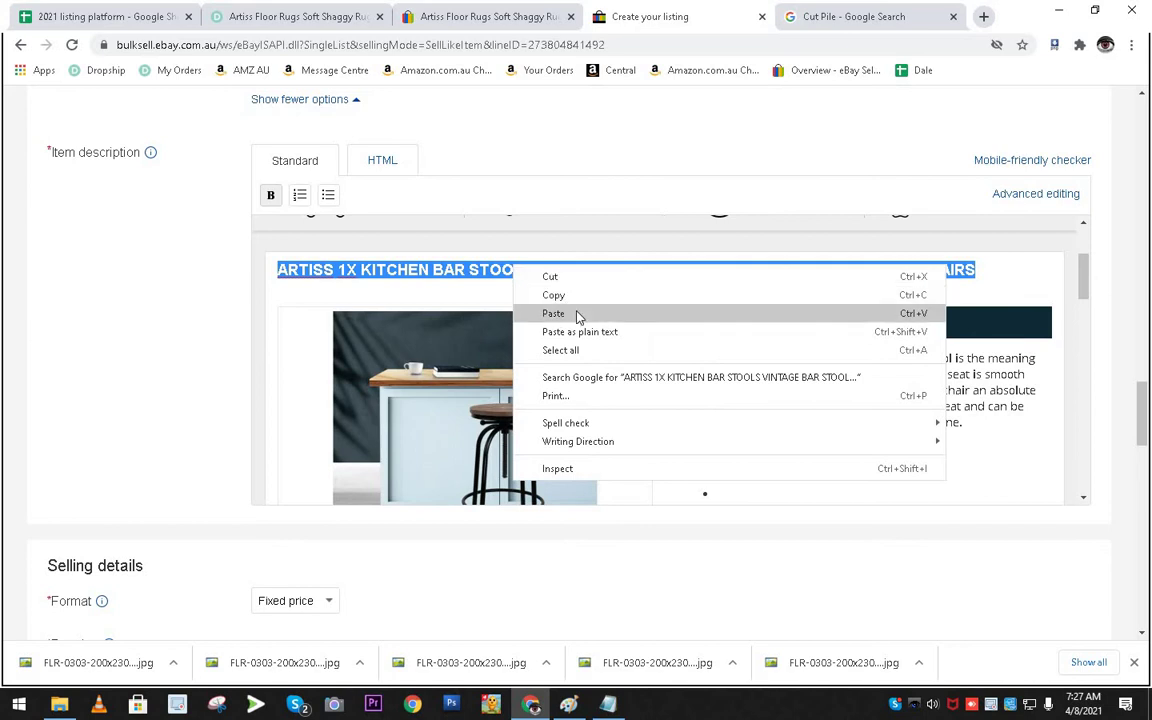
pyautogui.click(578, 312)
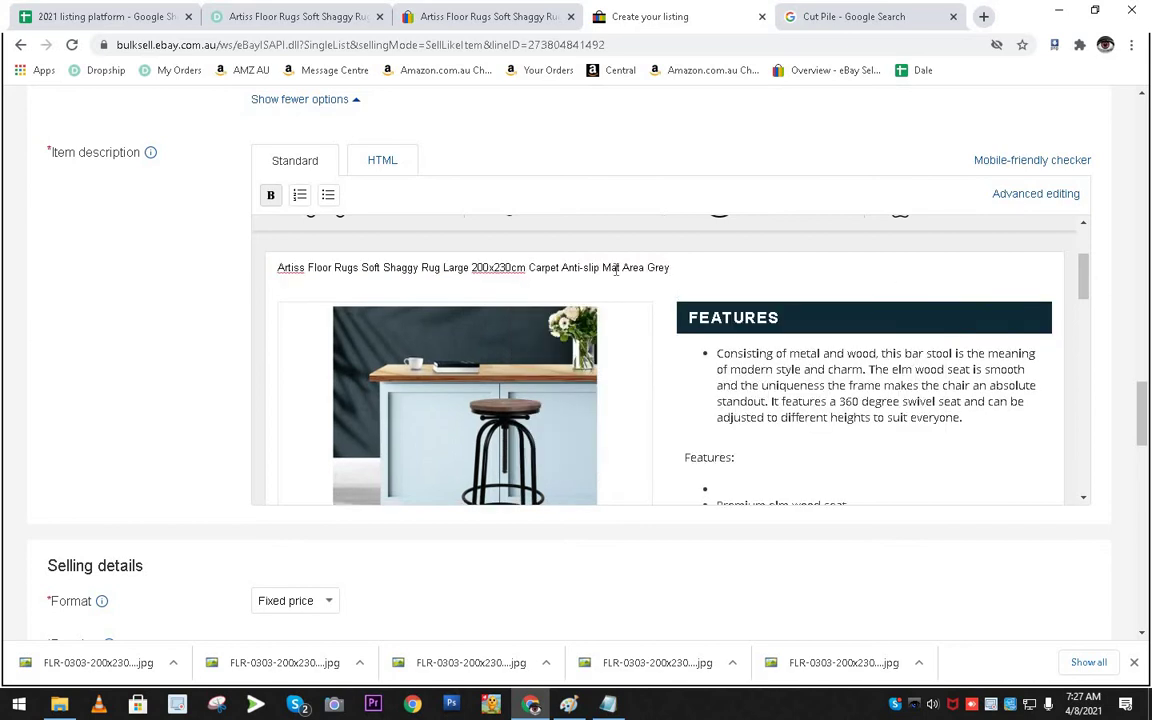
pyautogui.hotkey('ctrl', 'z')
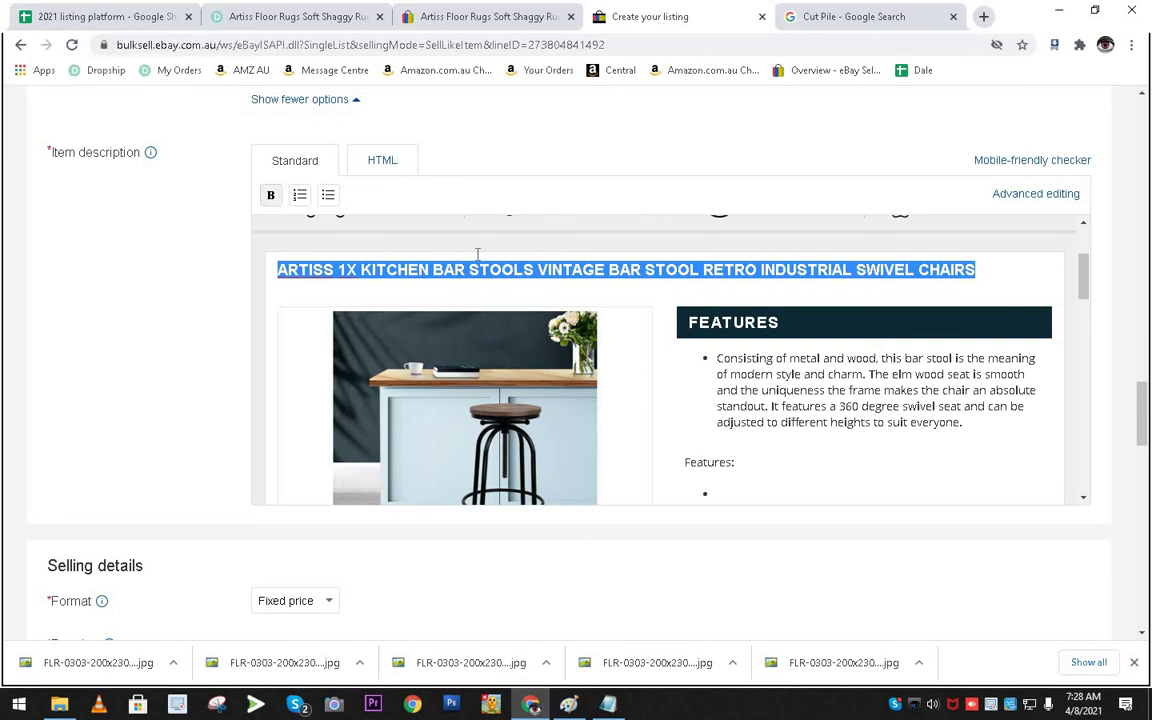
# Replace the description's bar stool heading with "ARTISS FLOOR RUGS SOFT SHAGGY RUG LARGE 200X230CM CARPET ANTI-SLIP MAT AREA GREY", keeping the heading's formatting.
pyautogui.write('Artiss Floor Rugs Soft Shaggy Rug Large 200x230cm Carpet Anti-slip Mat Area Grey')
pyautogui.hotkey('ctrl', 'z')
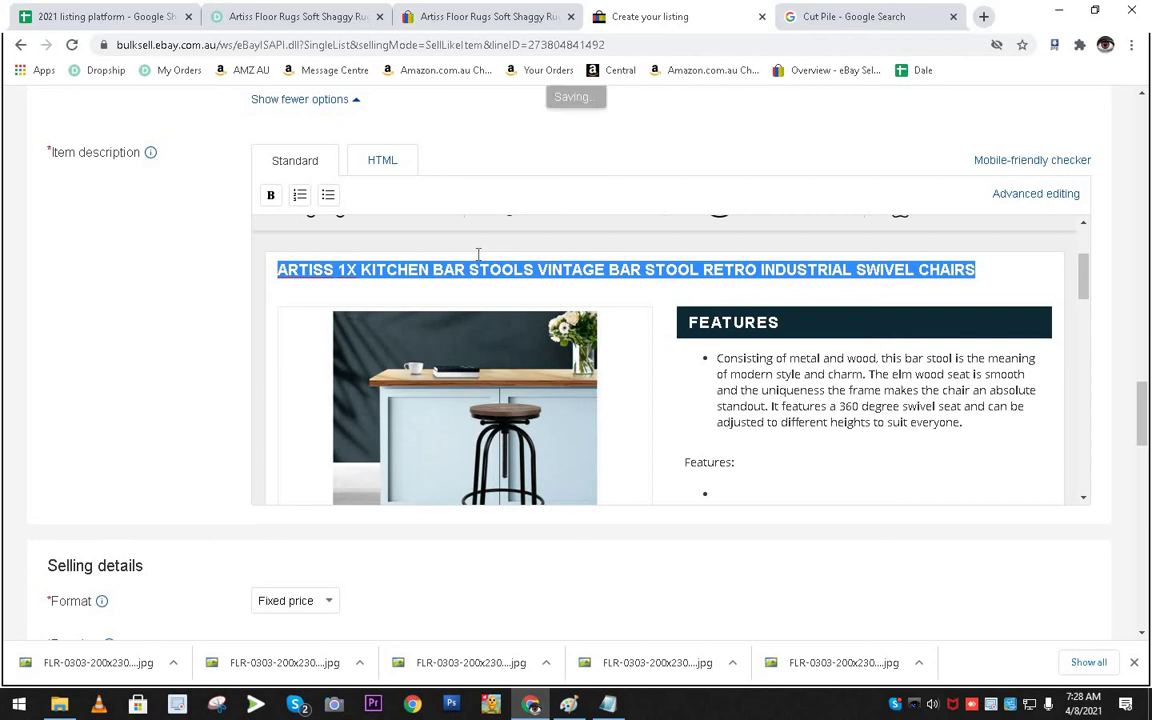
pyautogui.write('ARTISS FLOOR RUGS SOFT SHAGGY RUG LARGE 200X230CM CARPET ANTI-SLIP MAT AREA GREY')
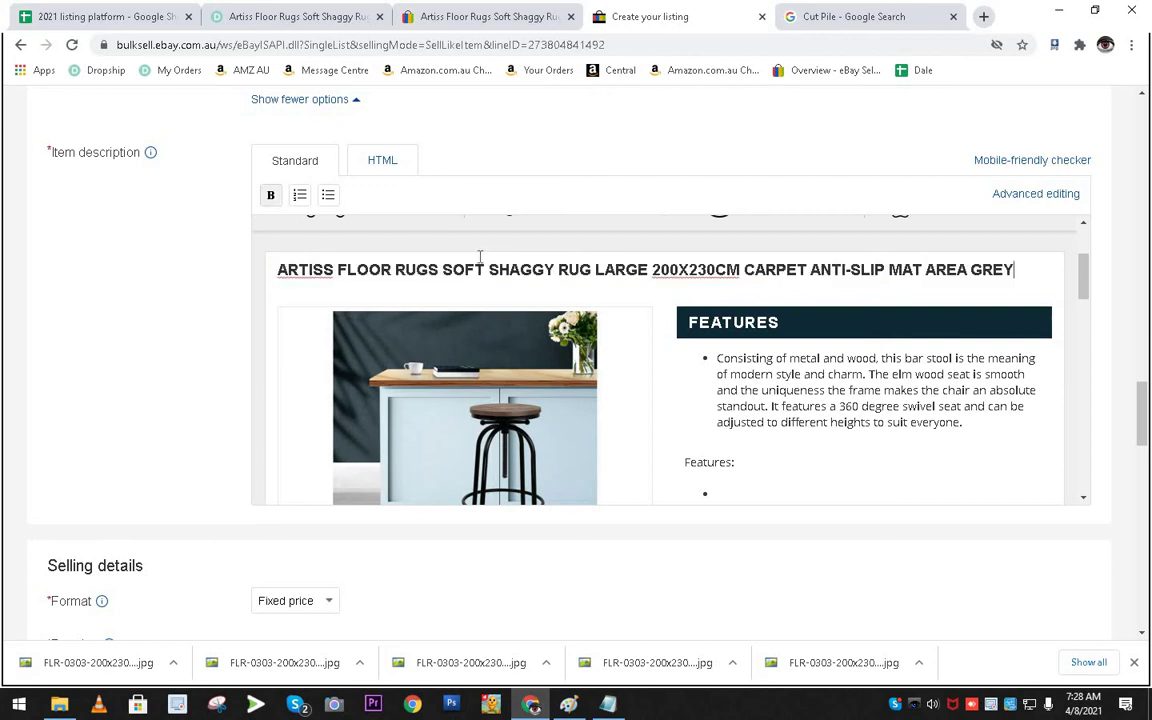
pyautogui.hotkey('ctrl', 'z')
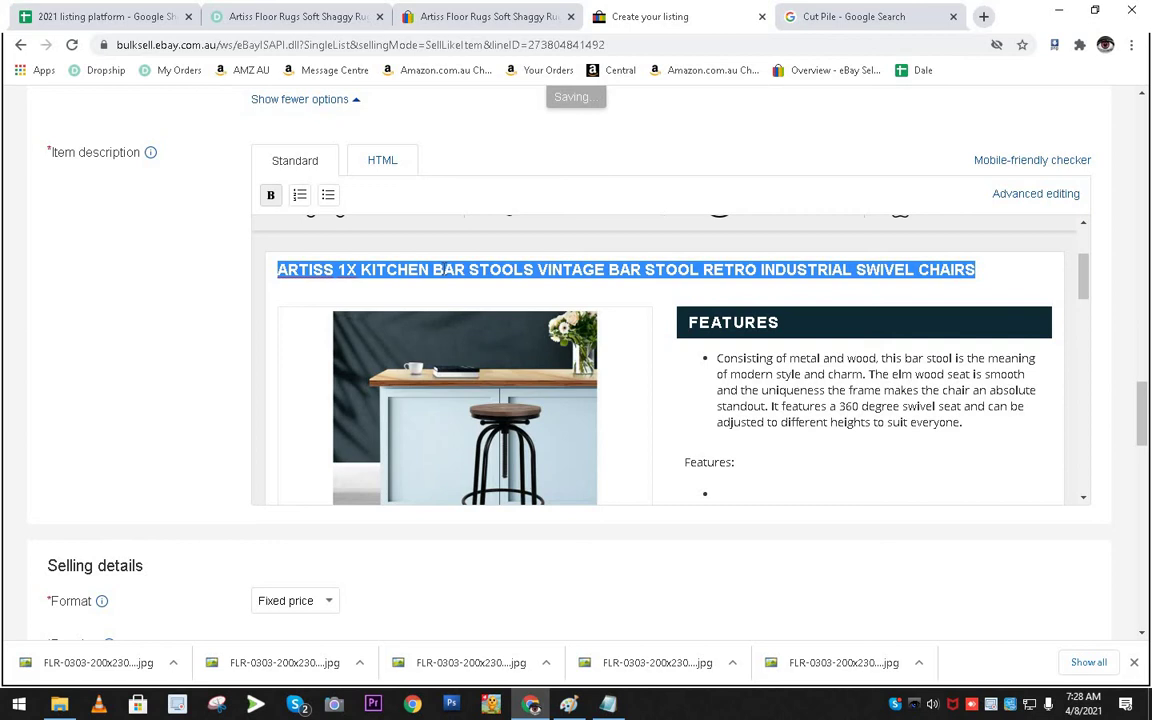
pyautogui.write('Artiss Floor Rugs Soft Shaggy Rug Large 200x230cm Carpet Anti-slip Mat Area Grey')
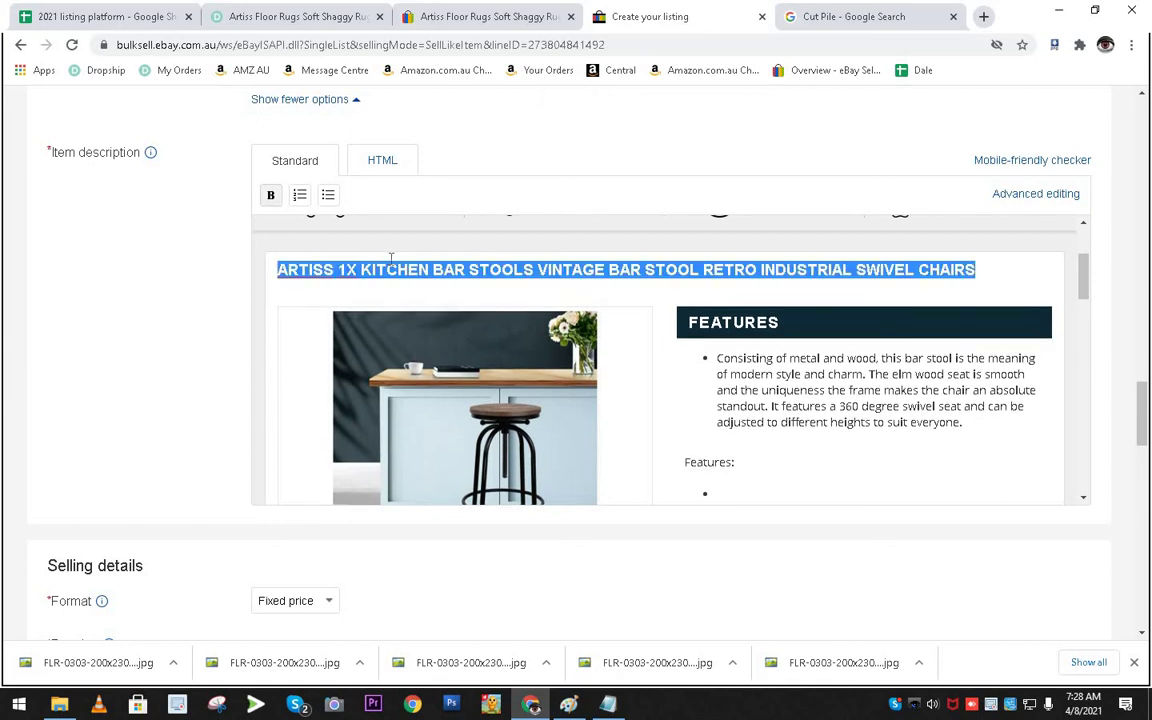
pyautogui.write('ARTISS FLOOR RUGS SOFT SHAGGY RUG LARGE 200X230CM CARPET ANTI-SLIP MAT AREA GREY')
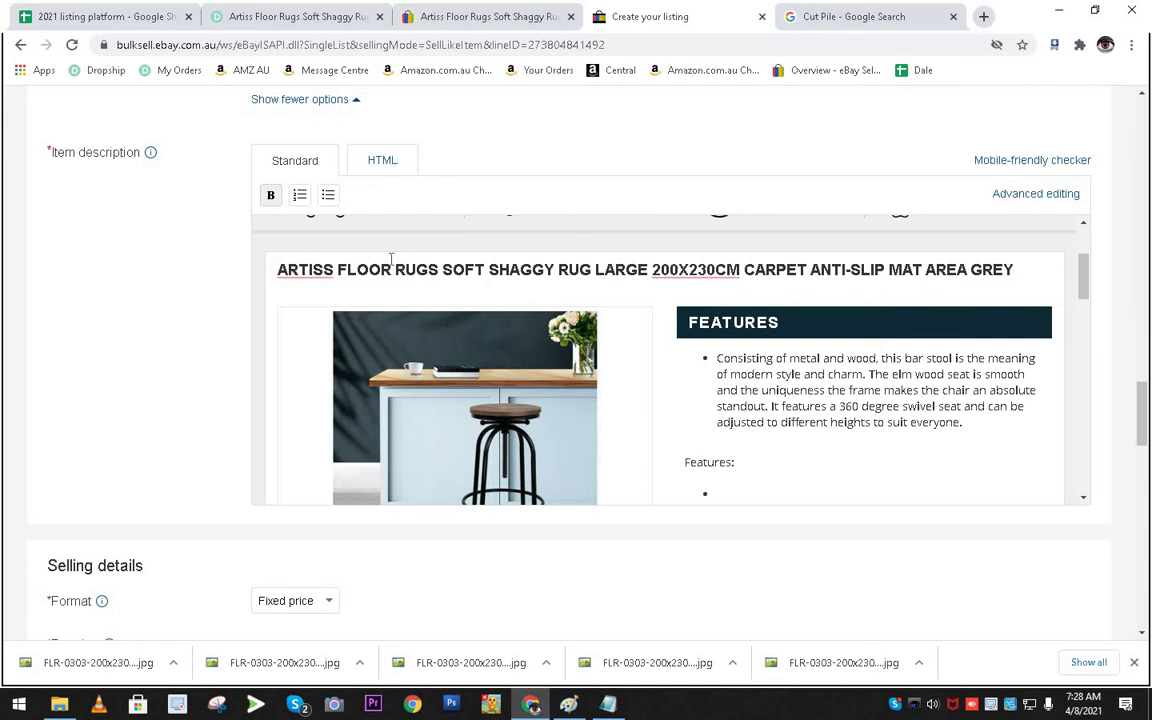
pyautogui.press('Left')
pyautogui.press('Left')
pyautogui.press('Left')
pyautogui.press('Left')
pyautogui.press('Left')
pyautogui.press('Left')
pyautogui.press('Left')
pyautogui.press('Left')
pyautogui.press('Left')
pyautogui.press('Left')
pyautogui.press('Left')
pyautogui.press('Left')
pyautogui.press('Left')
pyautogui.press('Left')
pyautogui.press('Left')
pyautogui.press('Left')
pyautogui.press('Left')
pyautogui.press('Left')
pyautogui.press('Left')
pyautogui.press('Left')
# Copy the rug's description paragraph and Features list, through "Suits any décor", from the Dropshipzone product page.
pyautogui.click(302, 20)
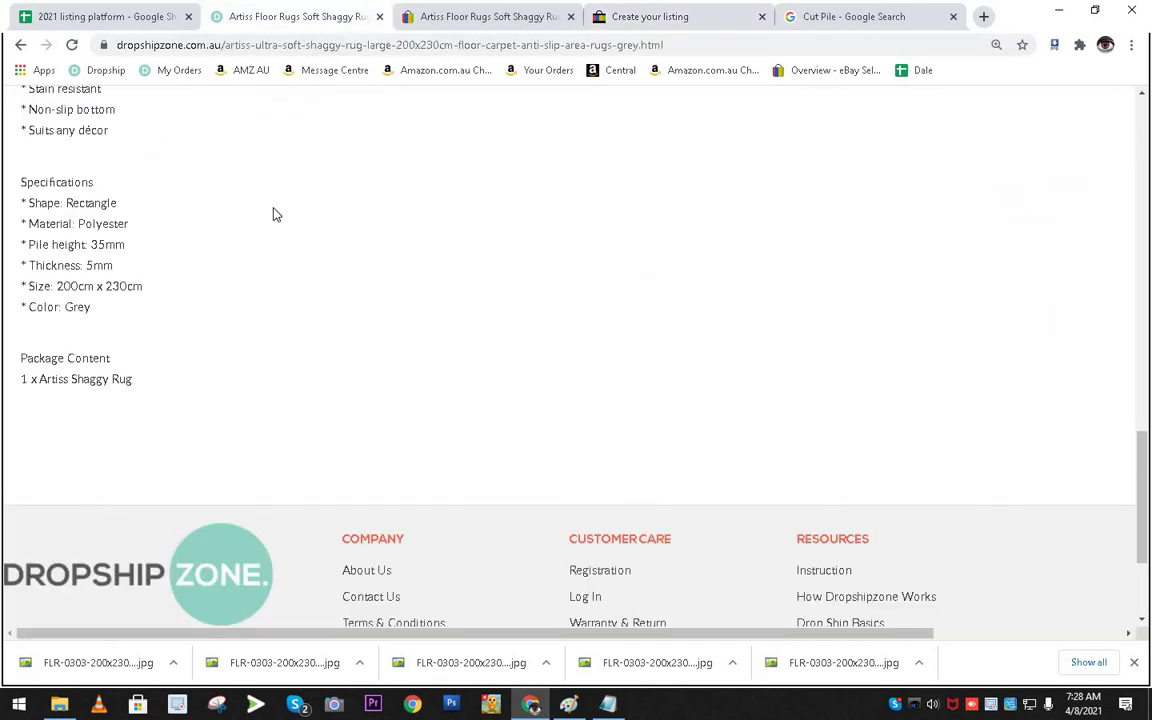
pyautogui.scroll(3, 283, 290)
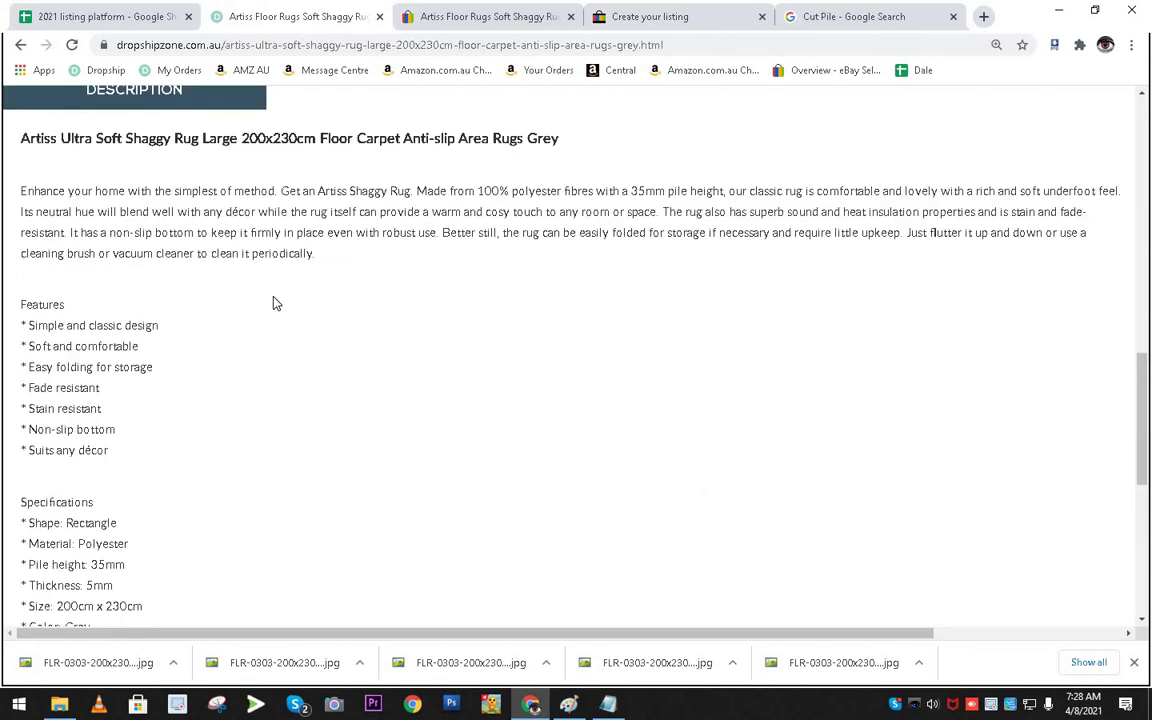
pyautogui.scroll(1, 276, 302)
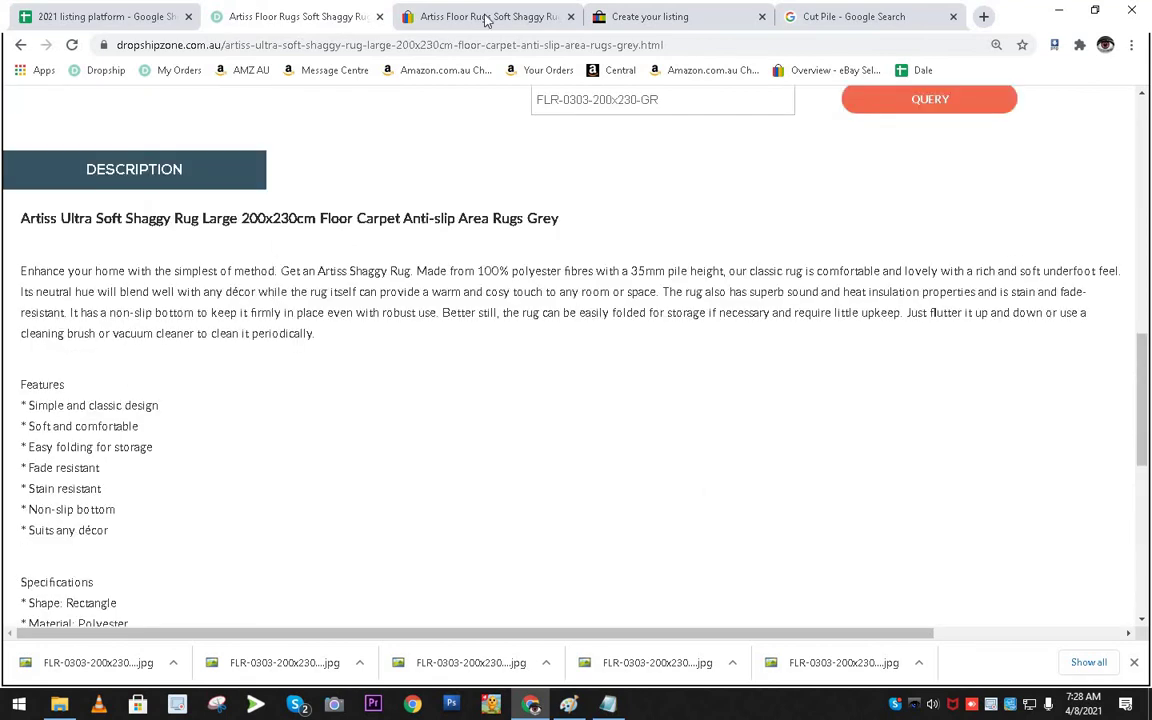
pyautogui.click(640, 17)
pyautogui.click(450, 22)
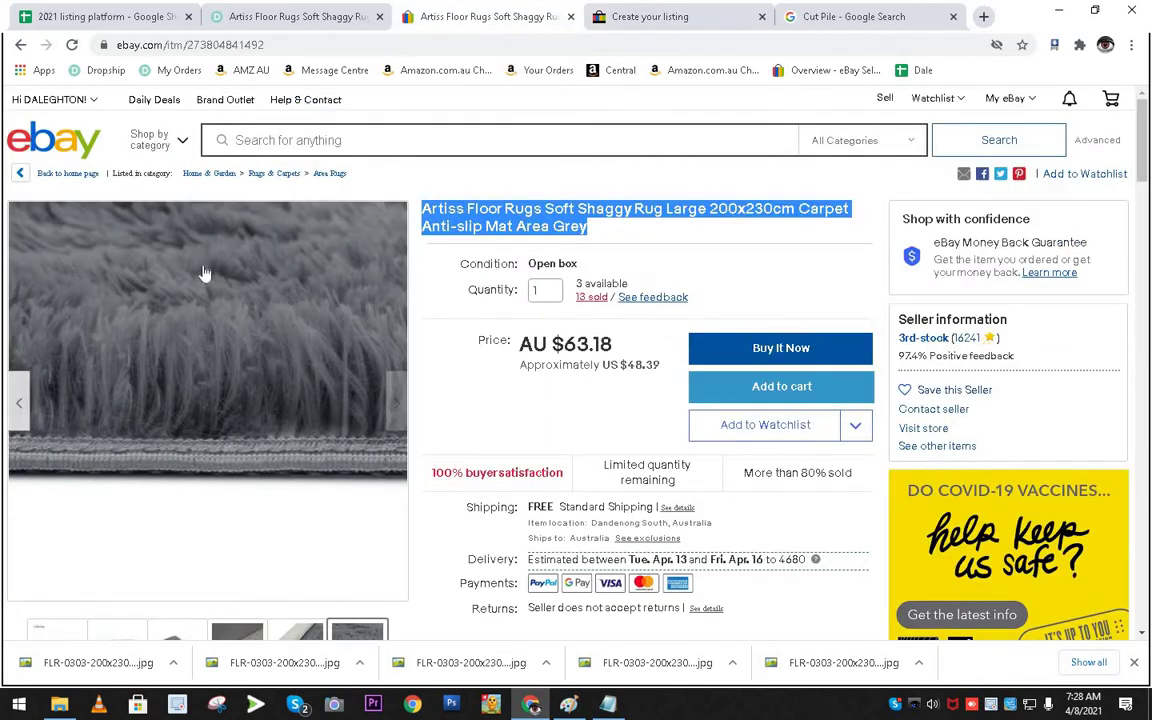
pyautogui.scroll(-3, 200, 278)
pyautogui.scroll(-3, 200, 278)
pyautogui.click(300, 17)
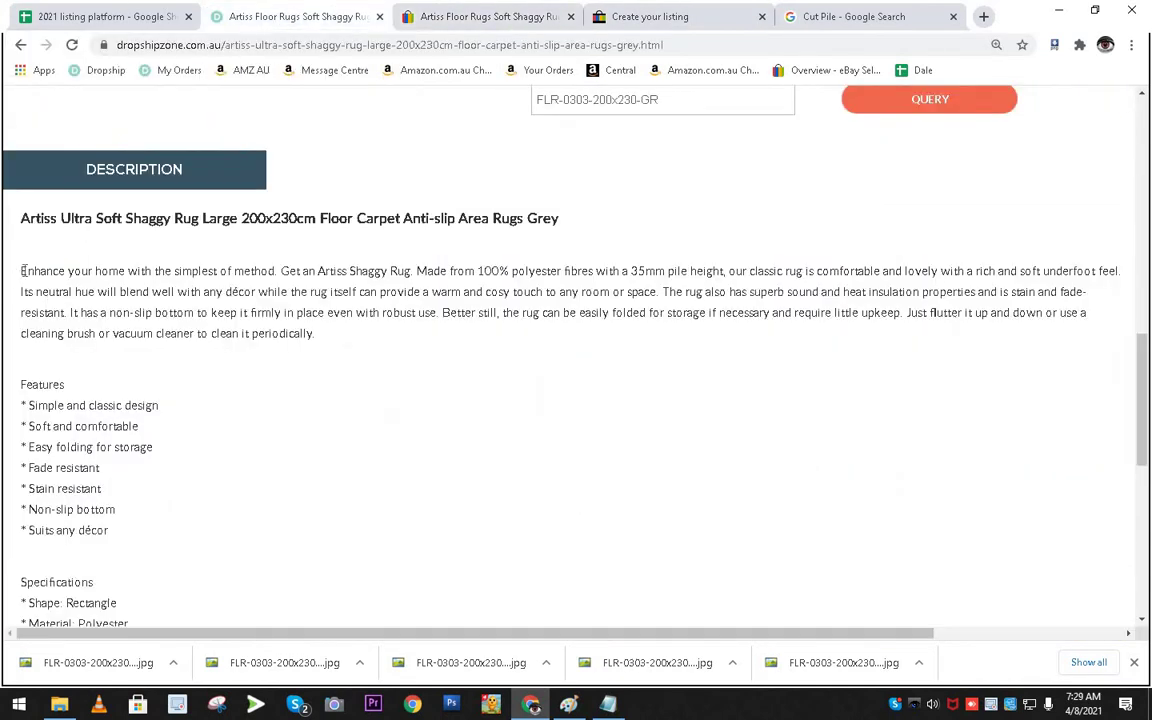
pyautogui.moveTo(22, 277); pyautogui.dragTo(129, 537)
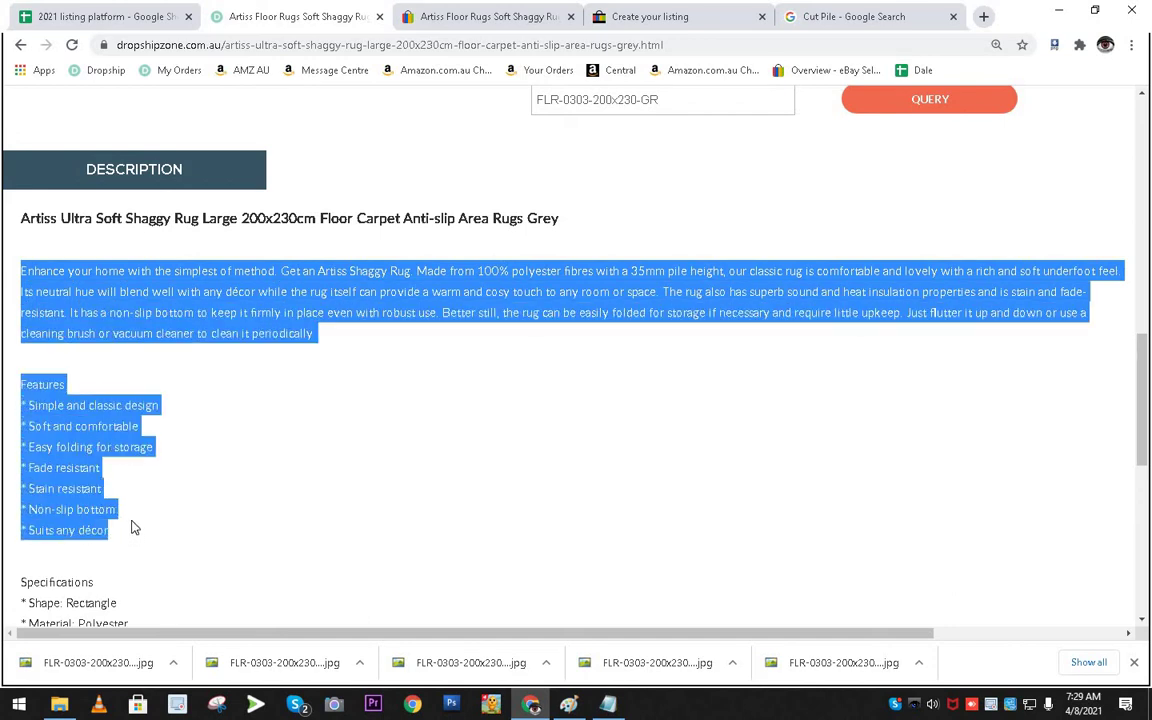
pyautogui.rightClick(195, 292)
pyautogui.click(225, 299)
pyautogui.press('super+r')
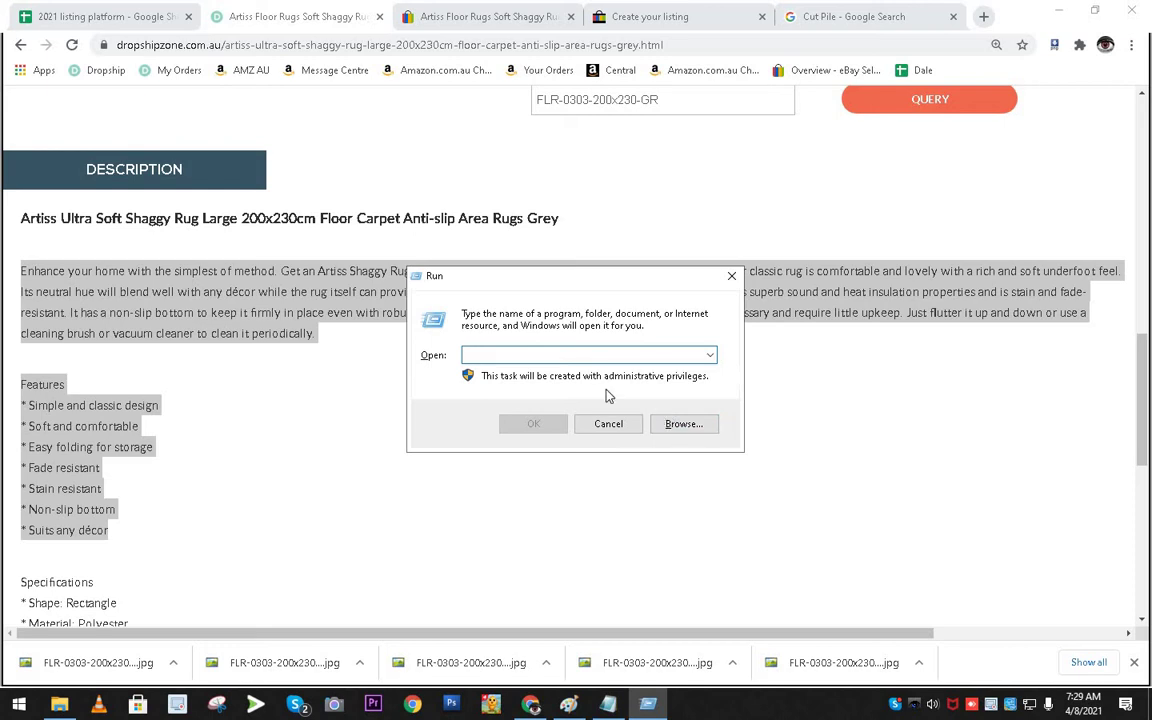
pyautogui.click(732, 277)
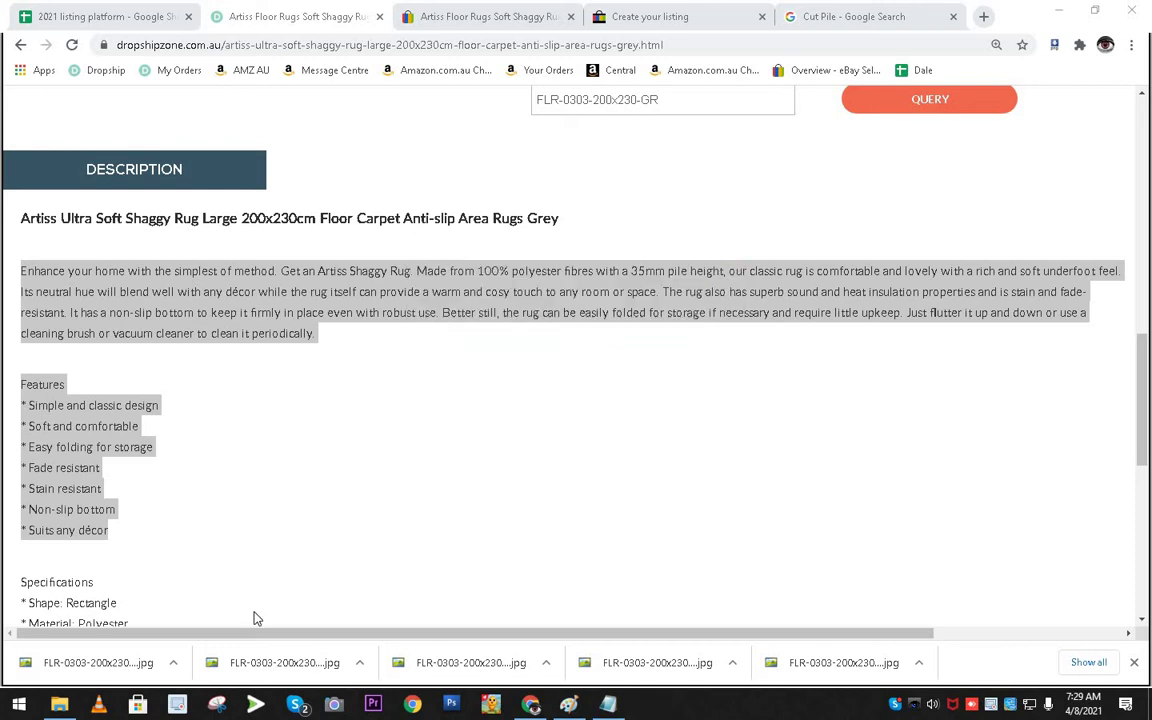
pyautogui.click(18, 703)
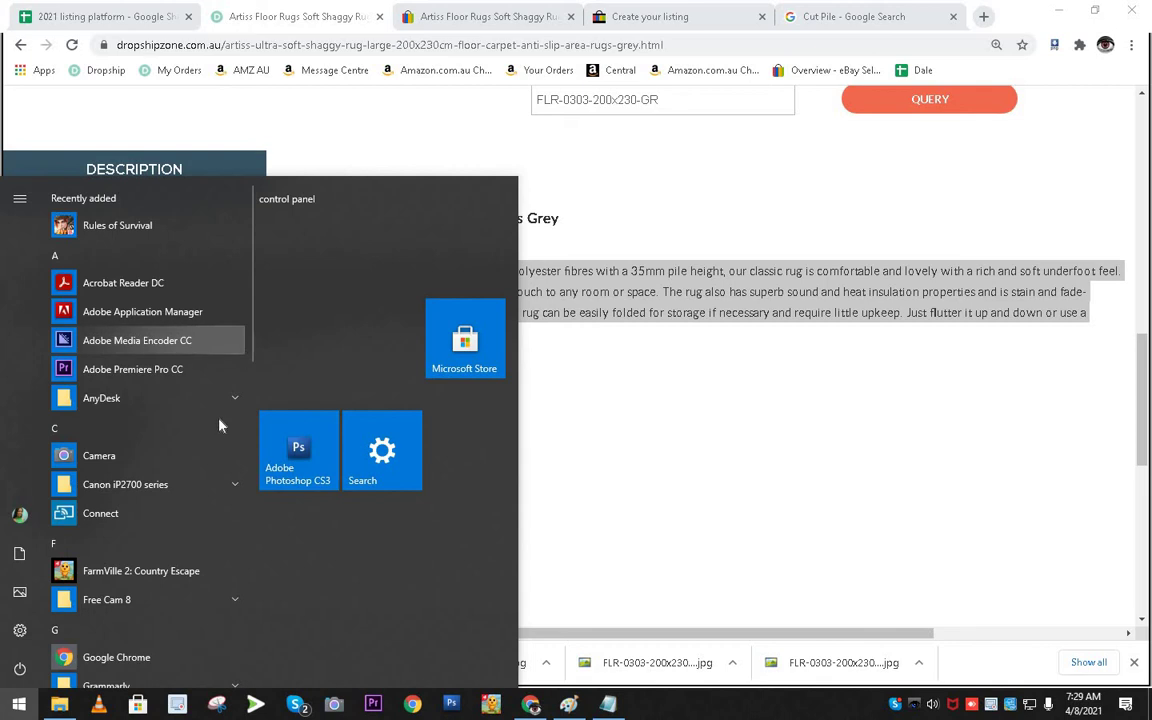
pyautogui.scroll(-10, 213, 478)
pyautogui.scroll(-3, 213, 481)
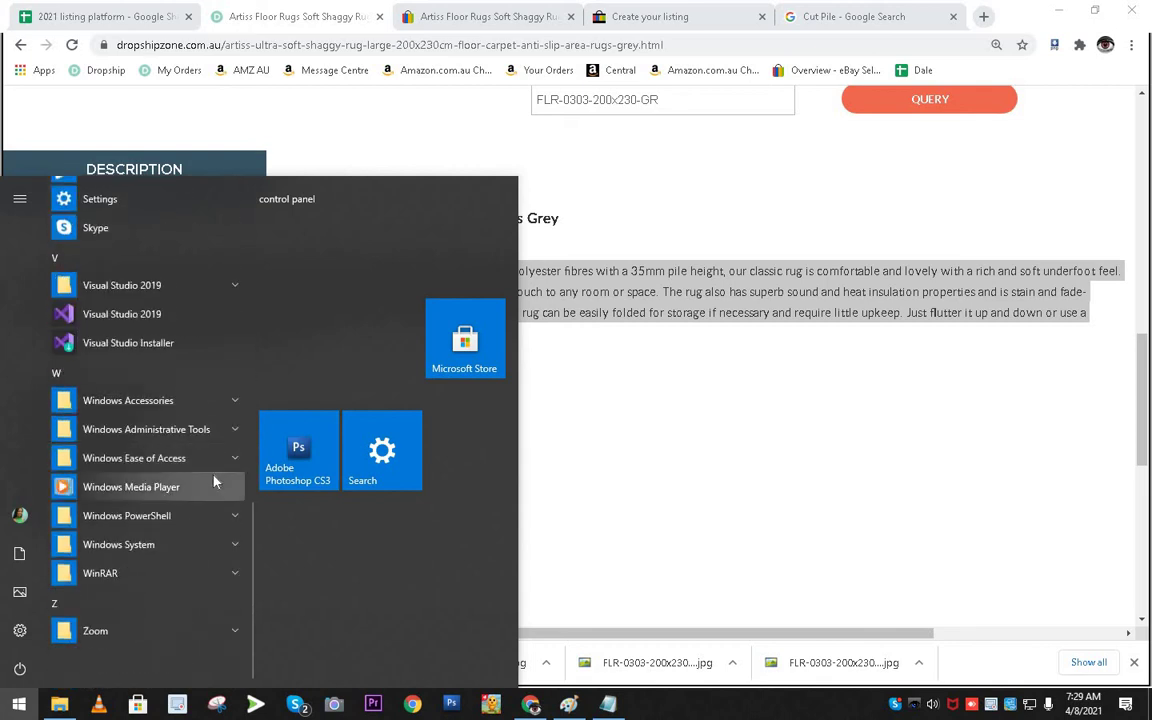
pyautogui.scroll(2, 213, 482)
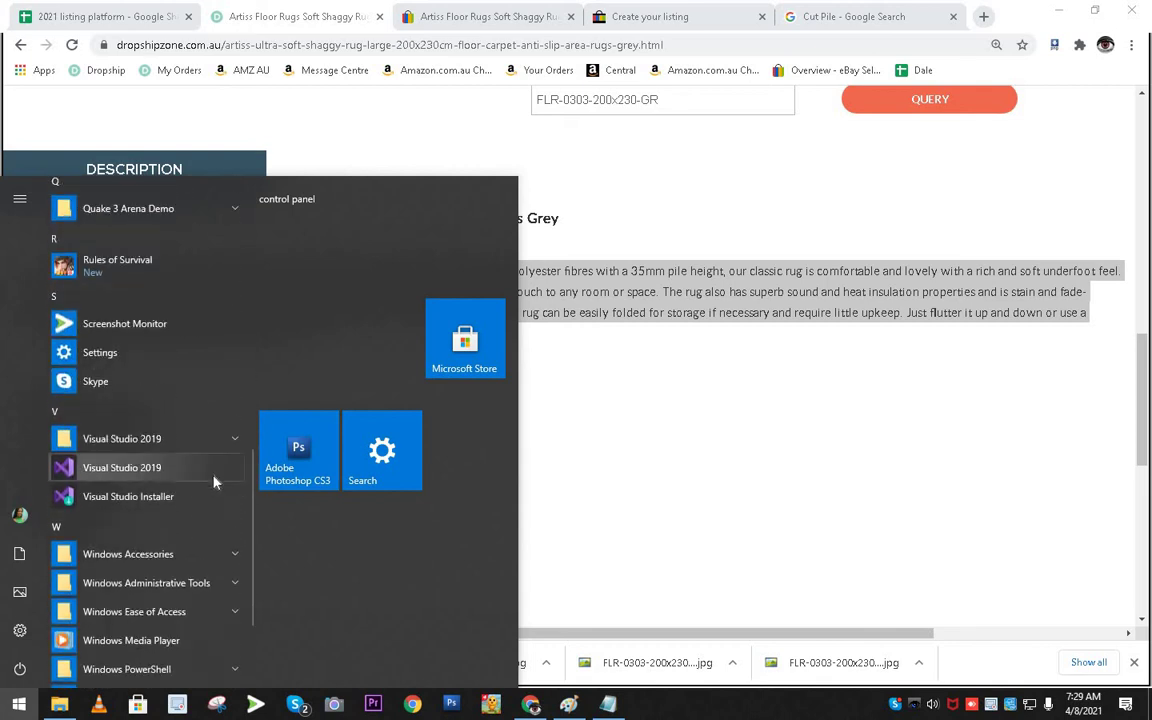
pyautogui.scroll(-2, 213, 480)
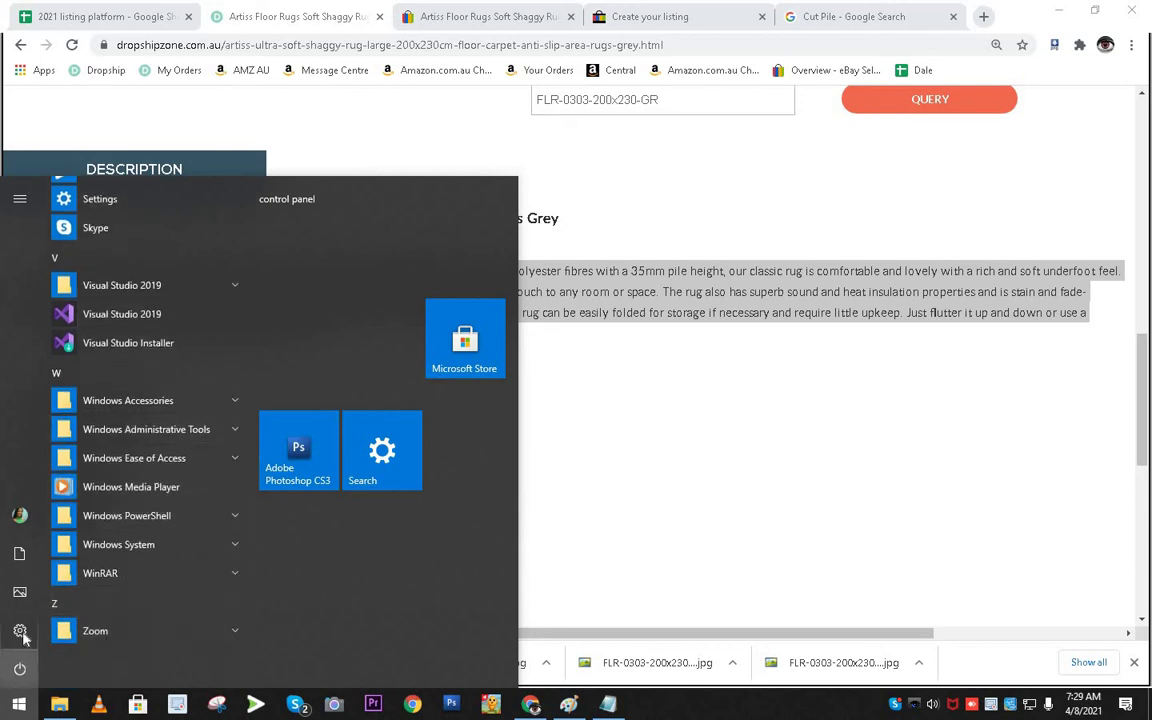
pyautogui.click(18, 556)
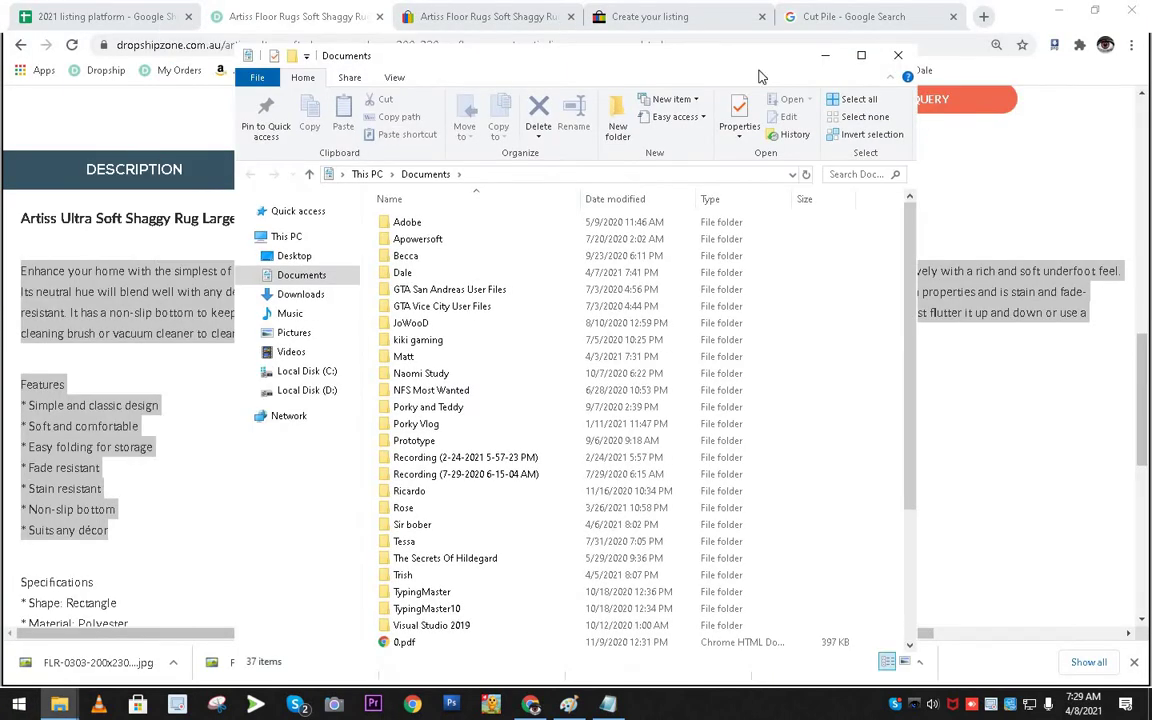
pyautogui.click(897, 55)
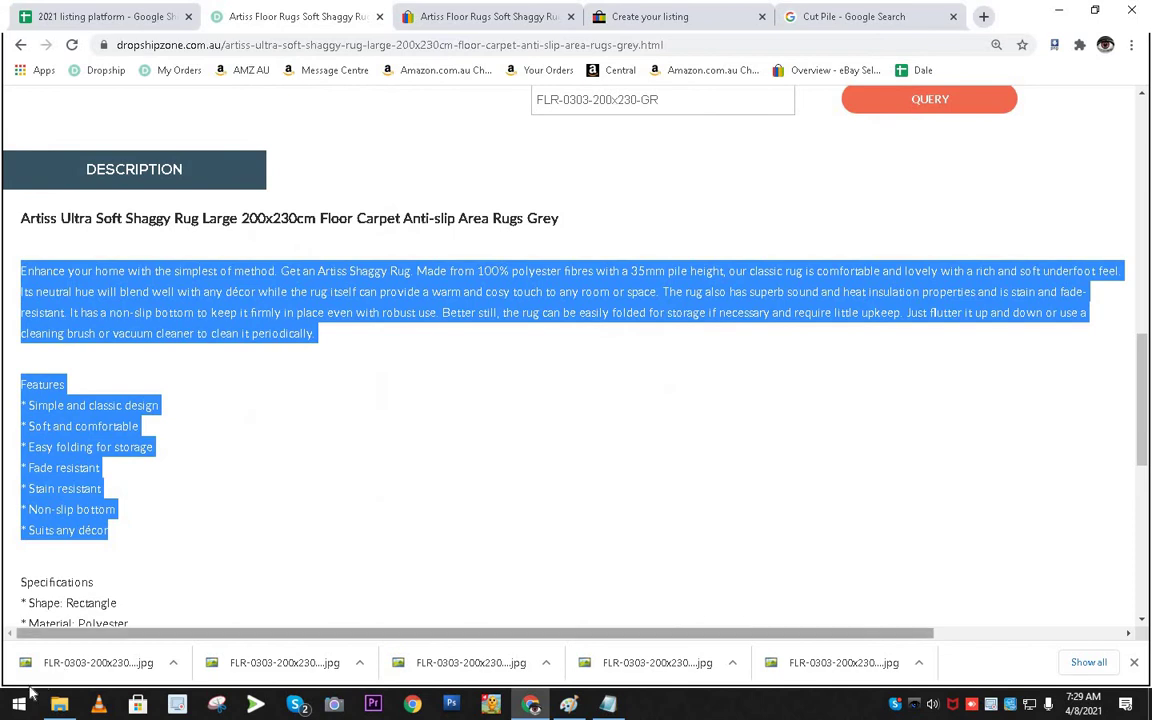
# Open a new blank Notepad document from Windows Accessories.
pyautogui.press('super')
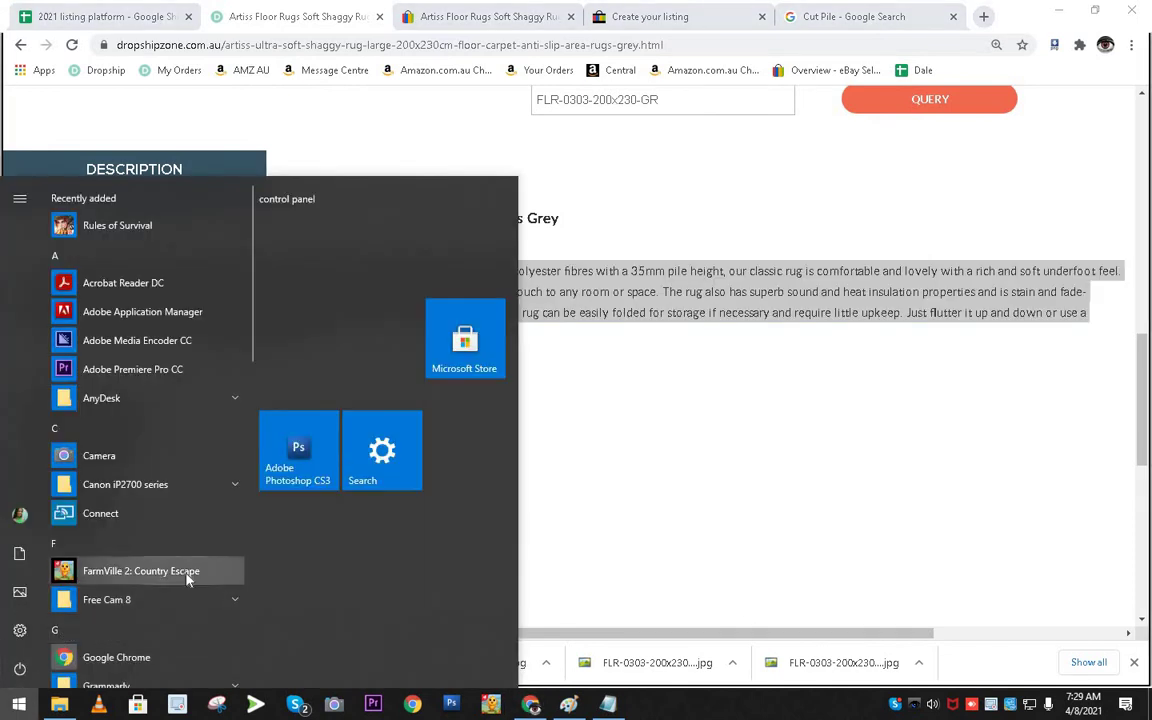
pyautogui.scroll(-5, 186, 578)
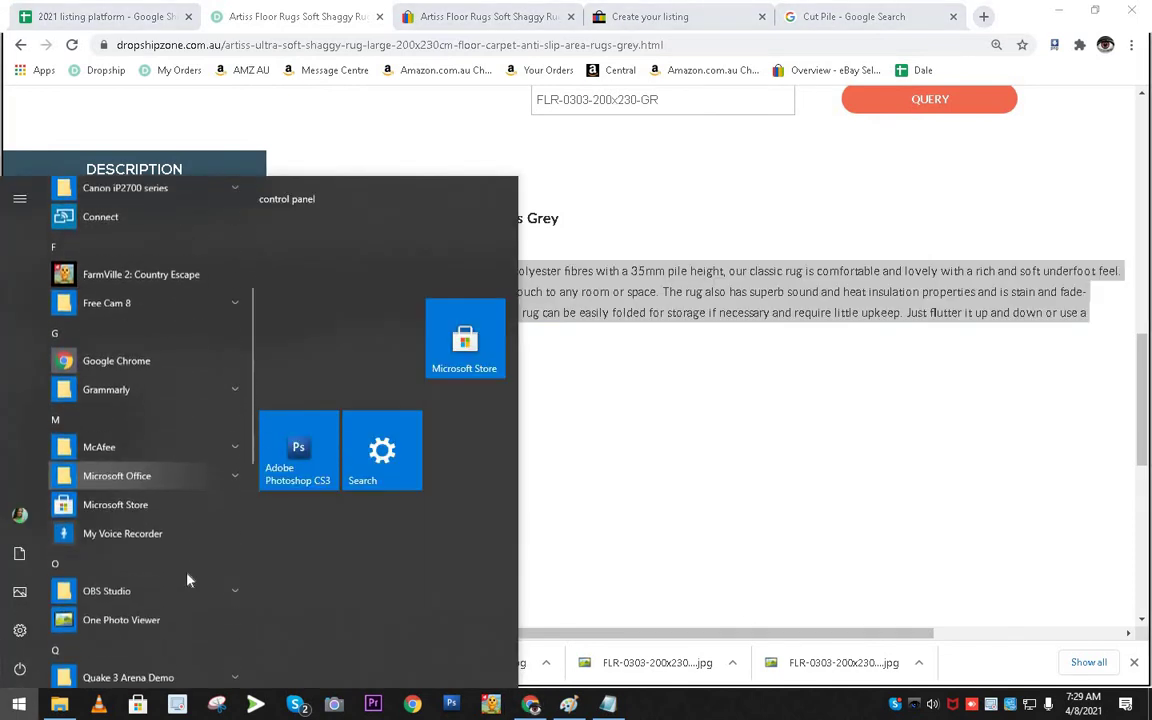
pyautogui.scroll(-4, 188, 580)
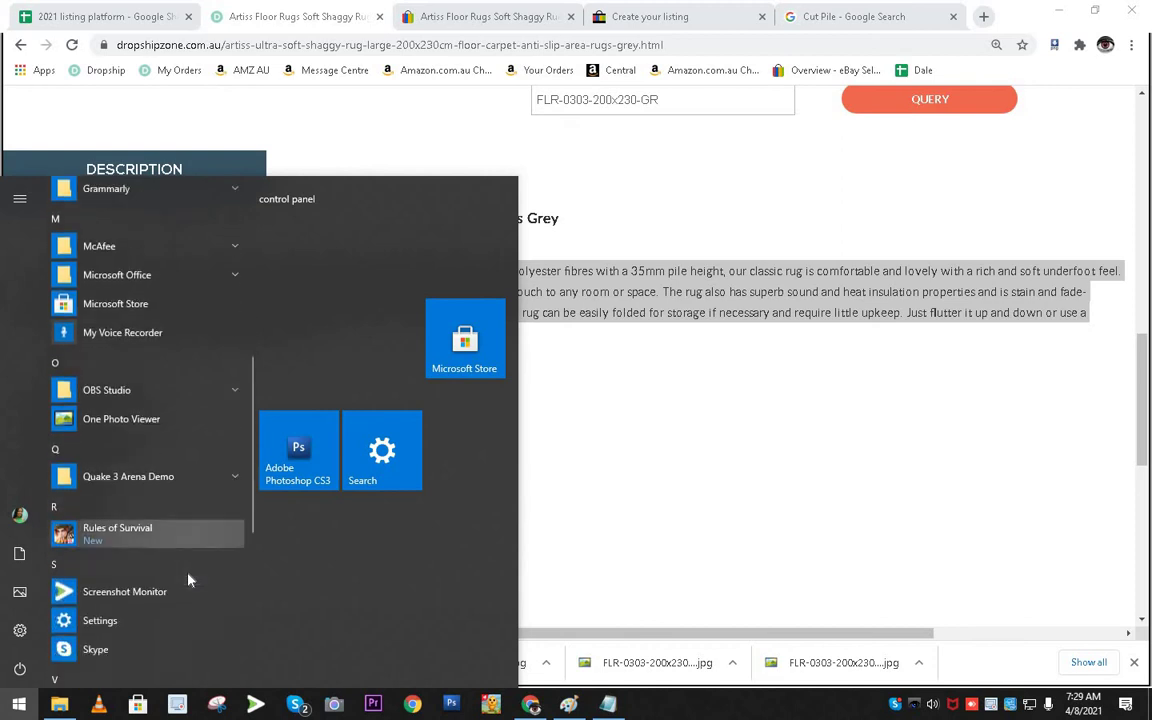
pyautogui.scroll(-5, 188, 580)
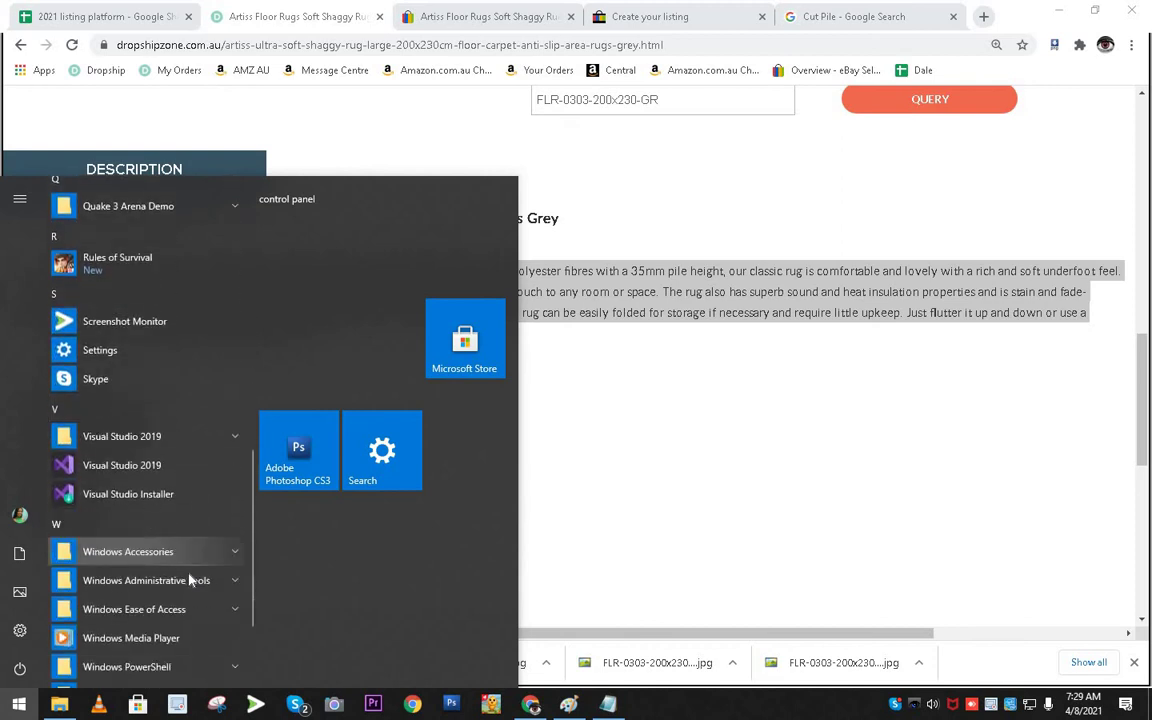
pyautogui.scroll(-2, 188, 580)
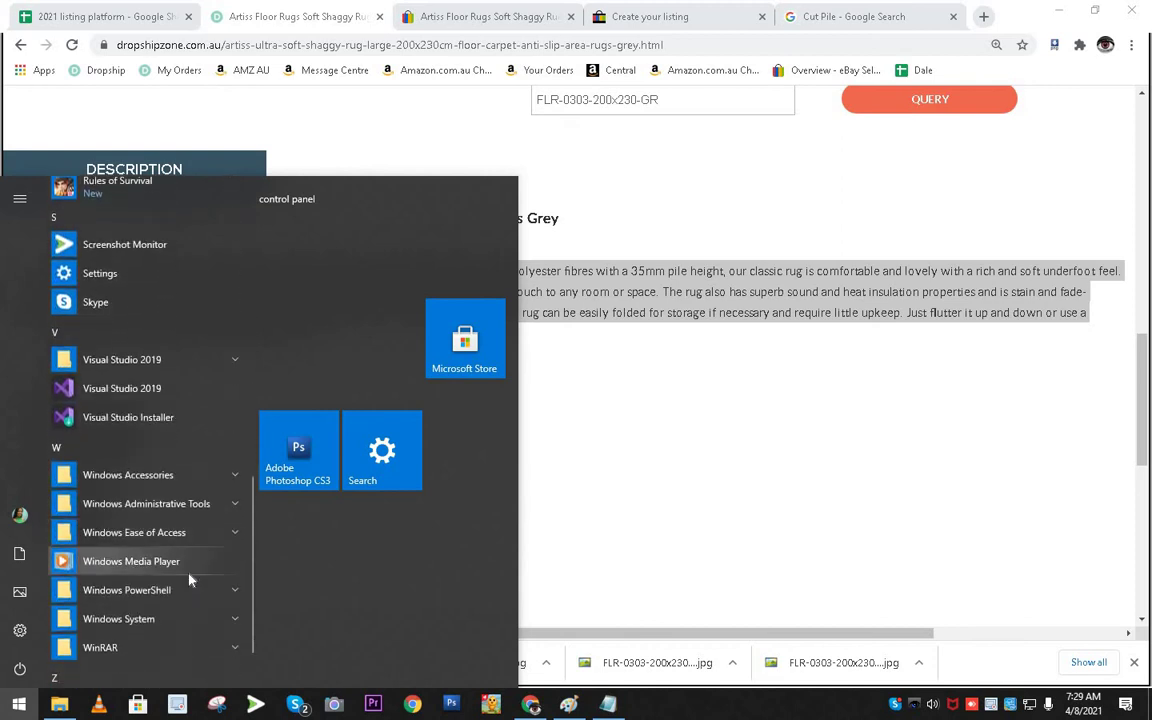
pyautogui.click(226, 477)
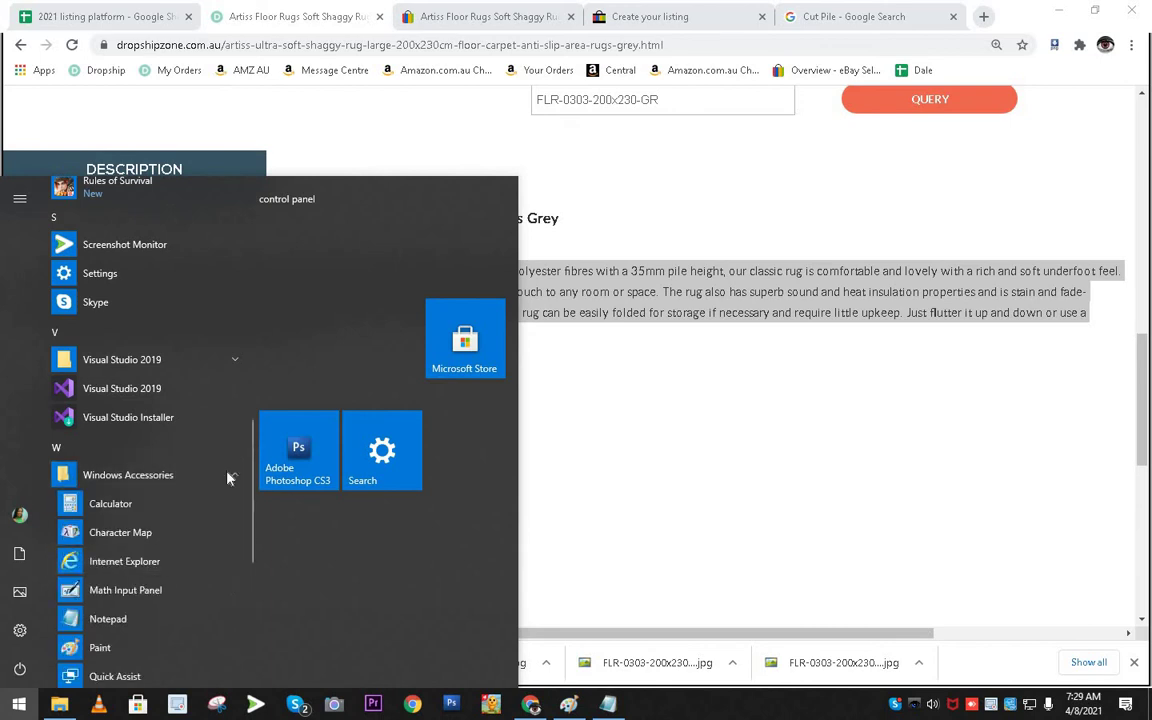
pyautogui.scroll(-2, 195, 470)
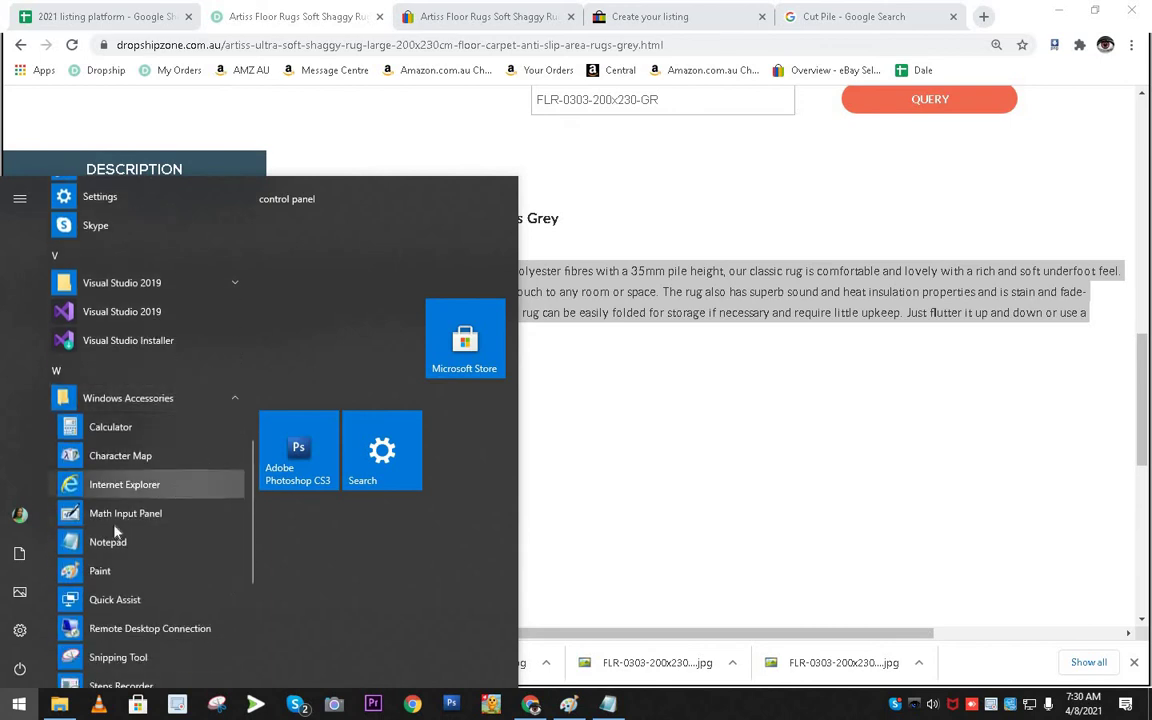
pyautogui.click(159, 543)
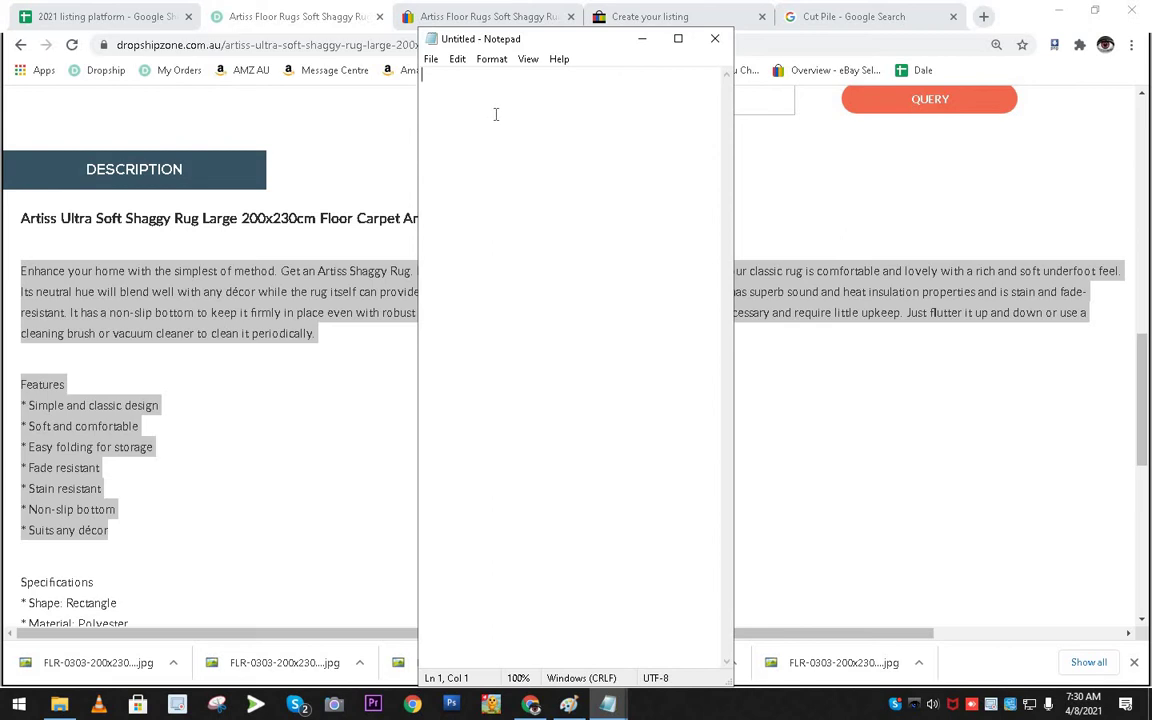
# Paste the copied rug description and features into the untitled Notepad document and move its window aside to uncover the product page.
pyautogui.rightClick(446, 104)
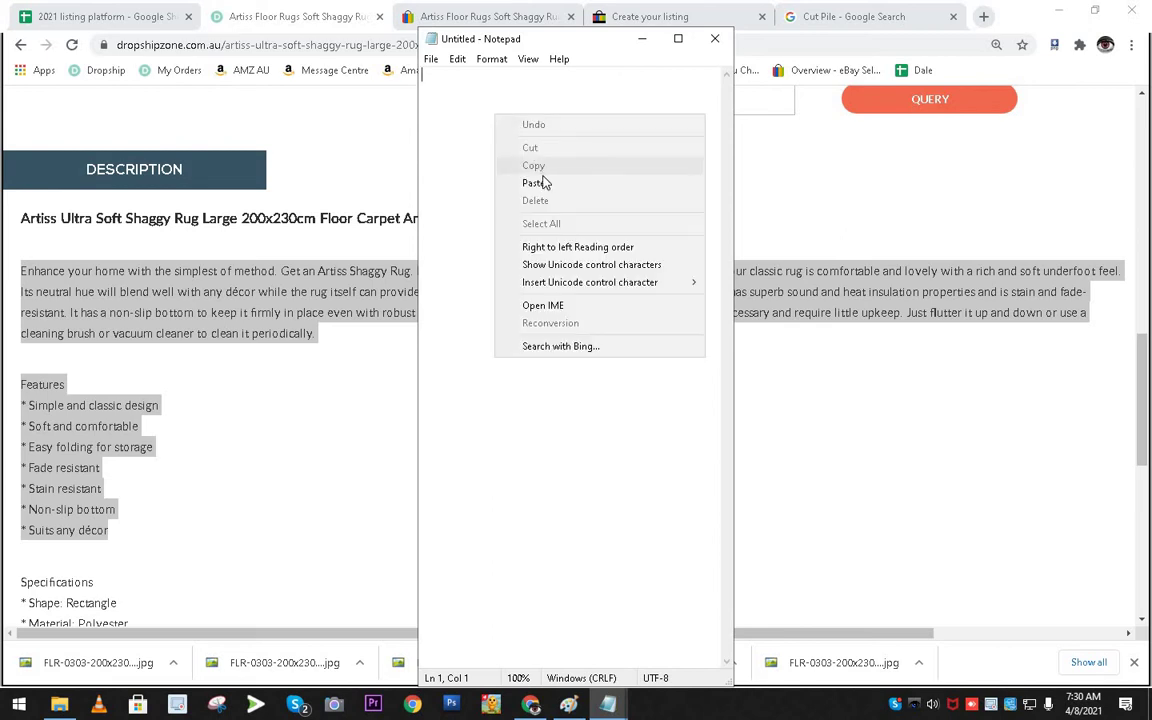
pyautogui.click(540, 180)
pyautogui.moveTo(550, 50); pyautogui.dragTo(938, 33)
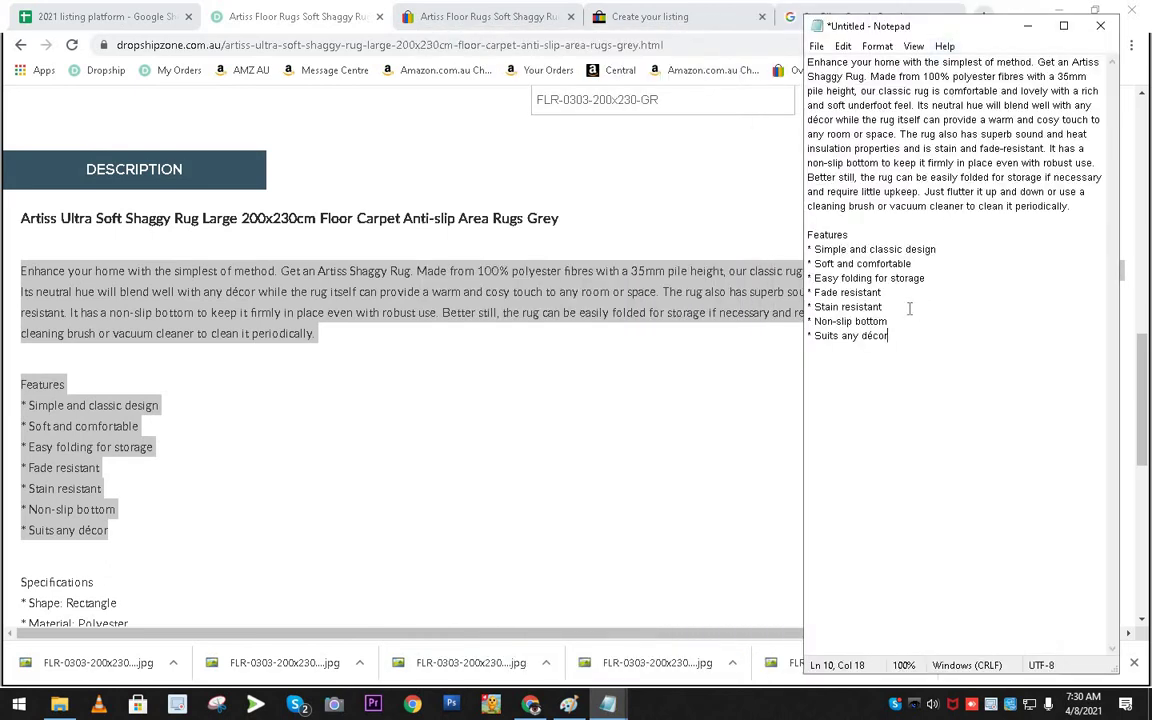
pyautogui.moveTo(897, 162); pyautogui.dragTo(903, 162)
pyautogui.click(812, 64)
pyautogui.click(964, 337)
# Return to the eBay listing form and copy all the rug text from the untitled Notepad document.
pyautogui.rightClick(289, 299)
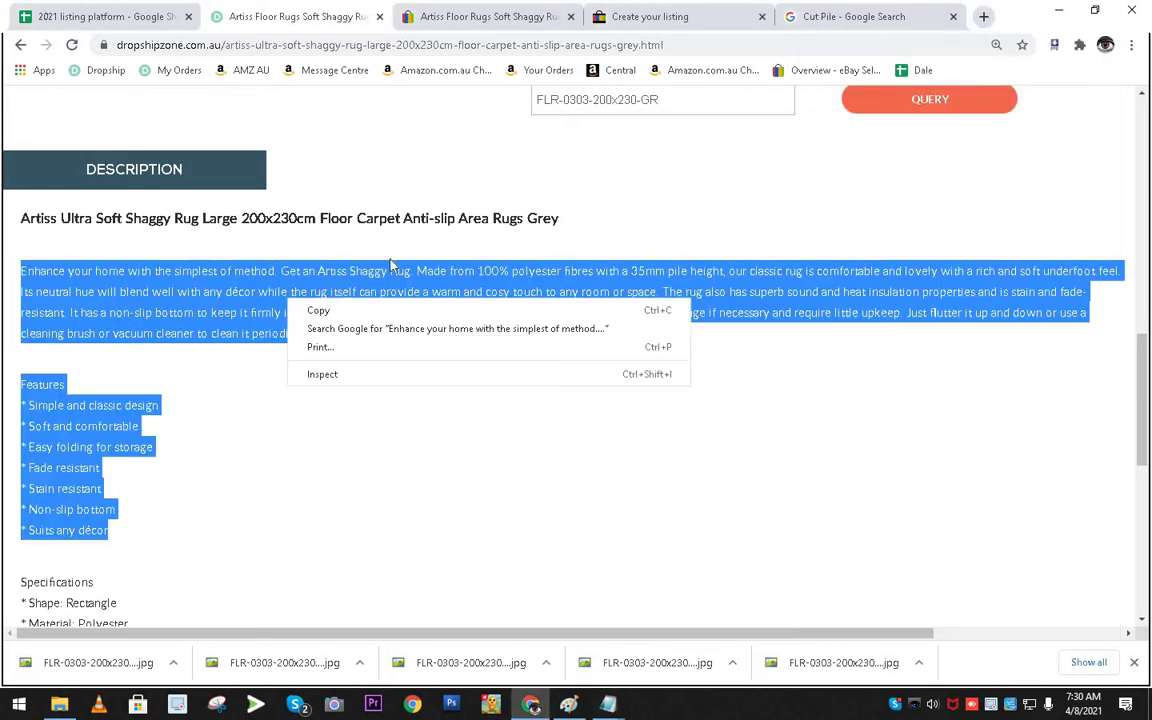
pyautogui.click(572, 16)
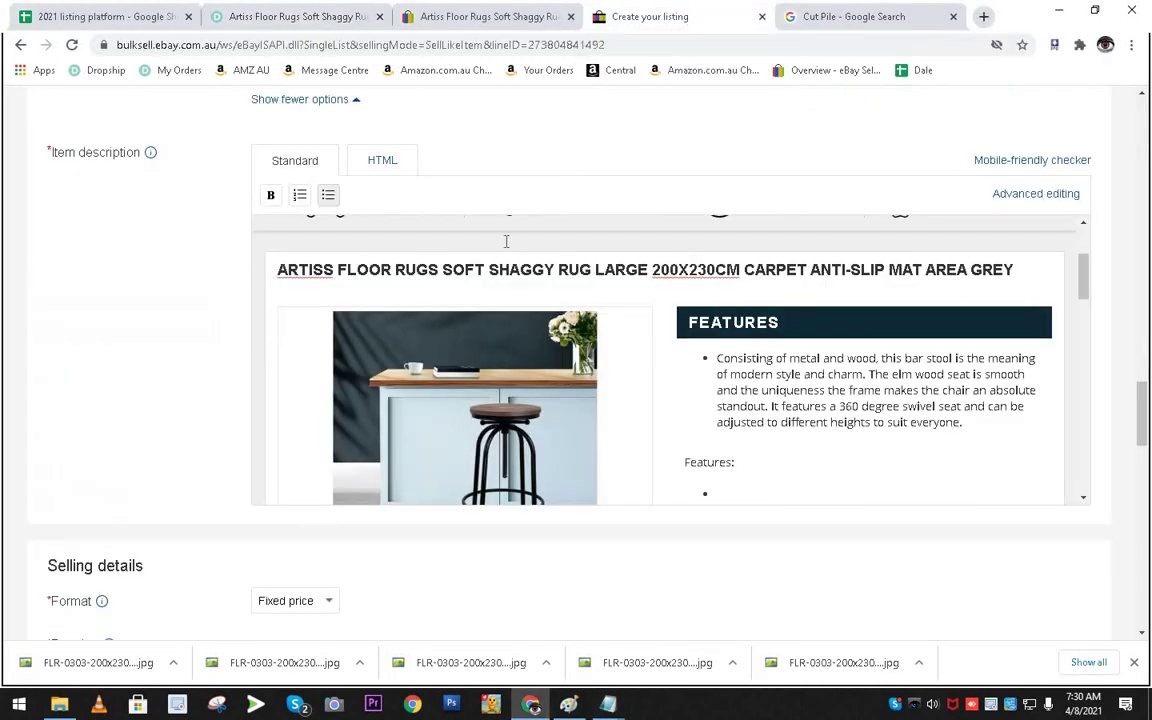
pyautogui.moveTo(609, 704)
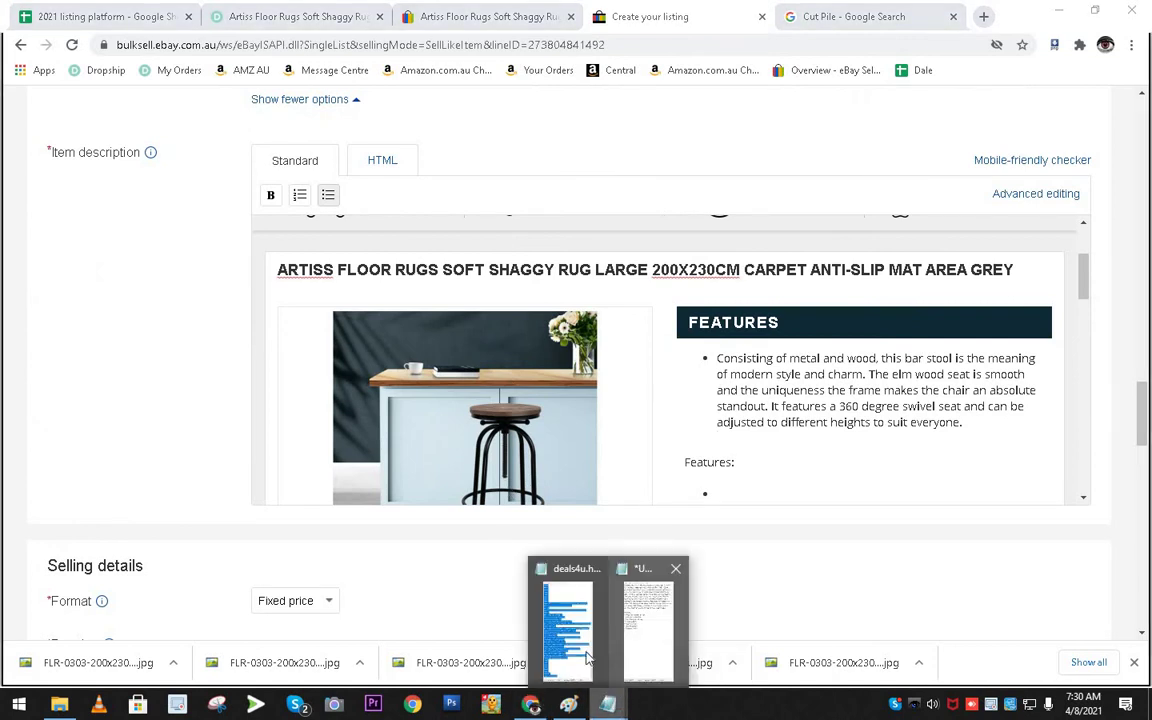
pyautogui.click(586, 599)
pyautogui.click(897, 144)
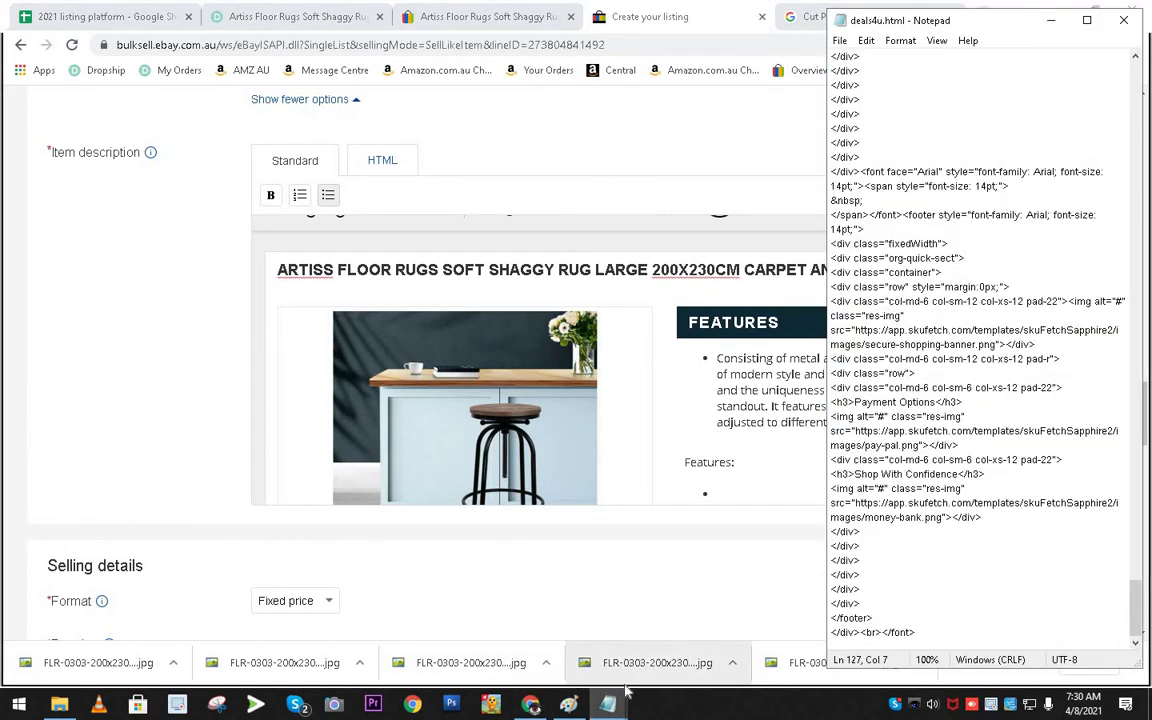
pyautogui.click(648, 595)
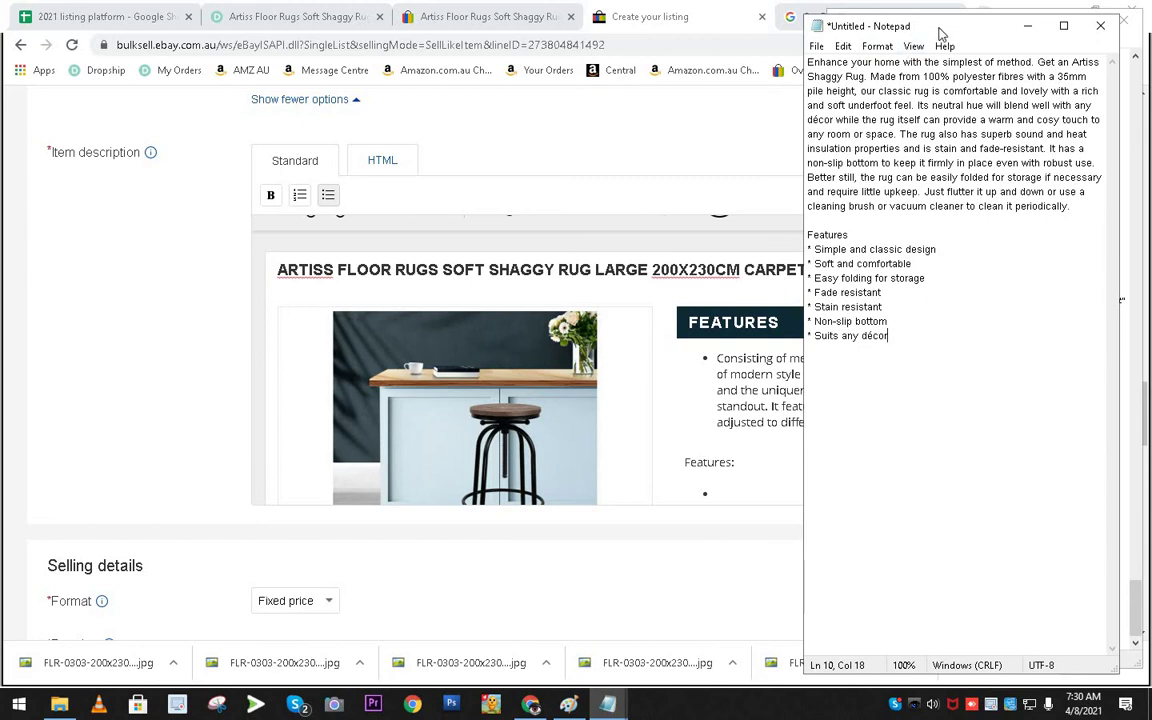
pyautogui.moveTo(849, 31); pyautogui.dragTo(822, 25)
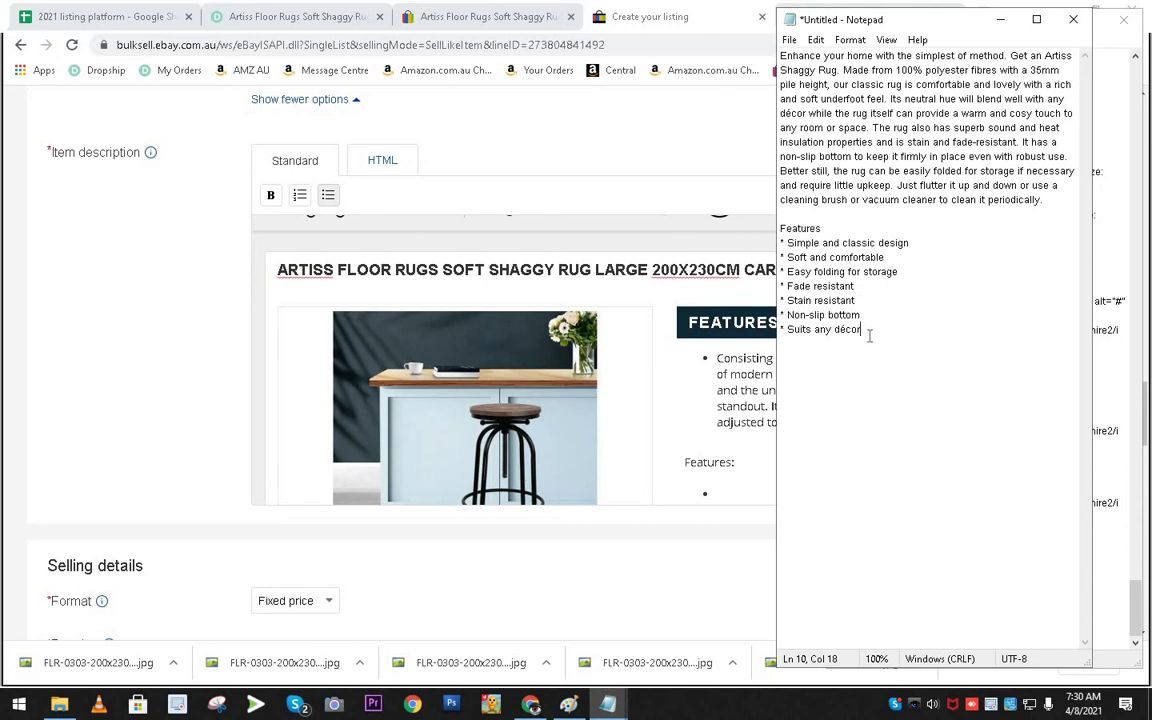
pyautogui.moveTo(869, 336); pyautogui.dragTo(700, 50)
pyautogui.rightClick(829, 99)
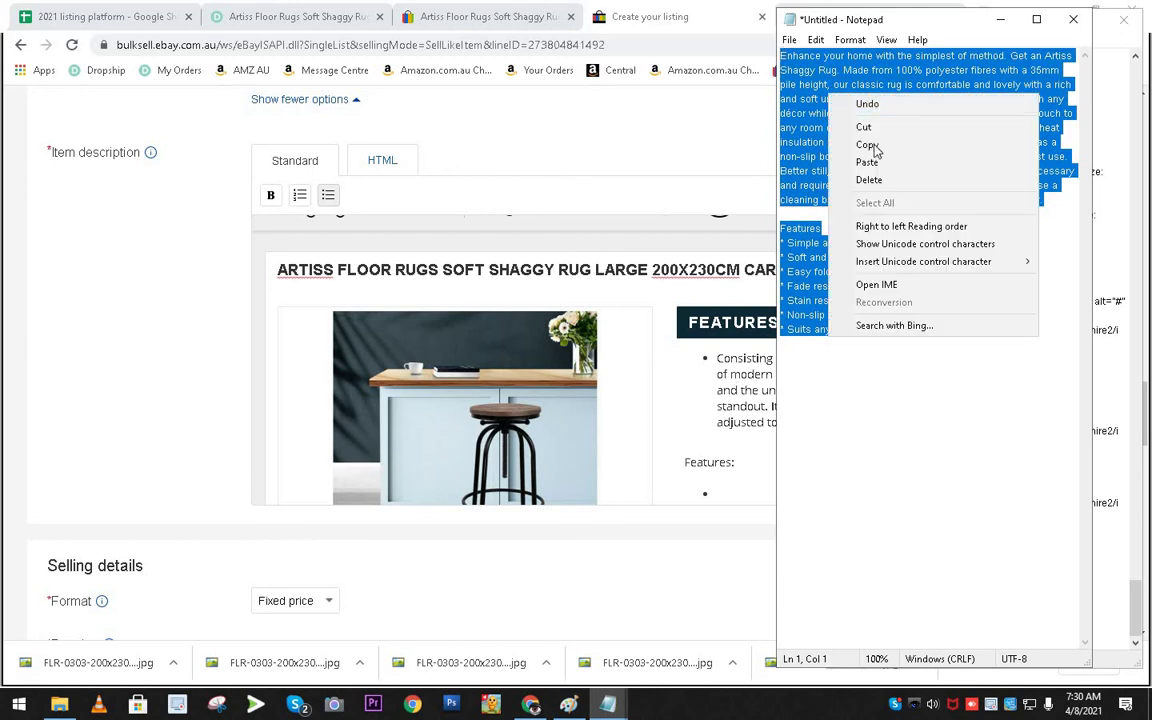
pyautogui.click(855, 140)
# Replace the bar stool paragraph and feature bullets under the description's FEATURES heading with the copied plain rug text.
pyautogui.click(672, 342)
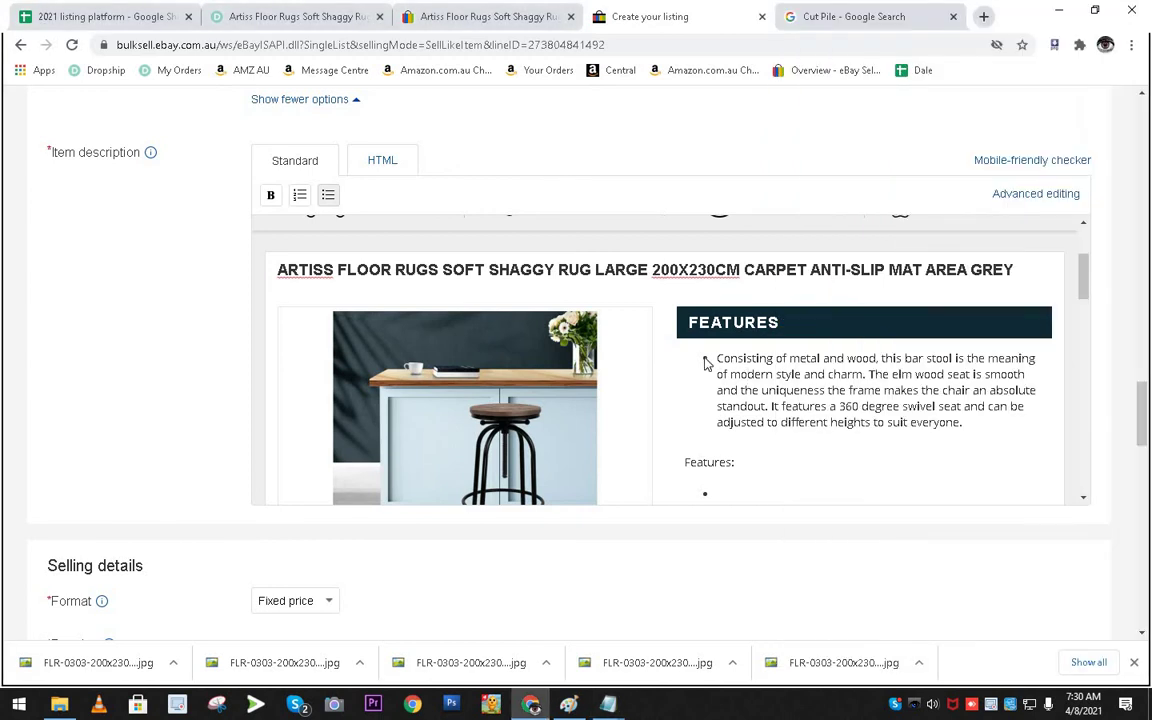
pyautogui.moveTo(698, 358); pyautogui.dragTo(851, 369)
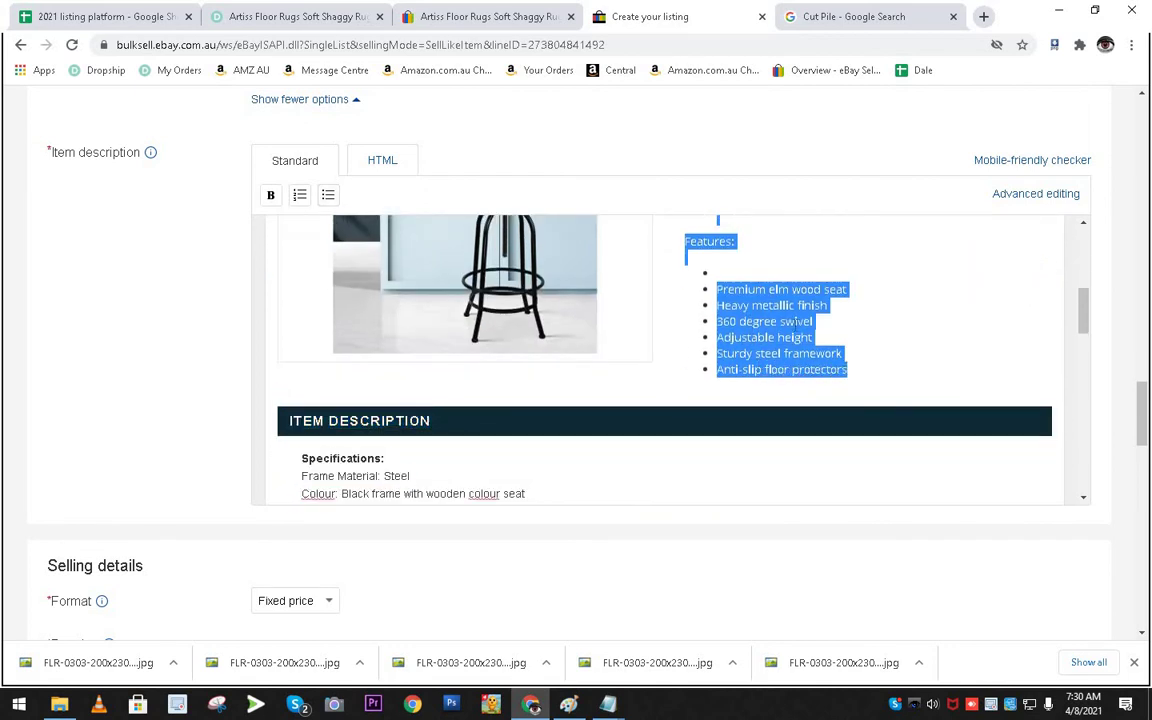
pyautogui.scroll(1, 779, 345)
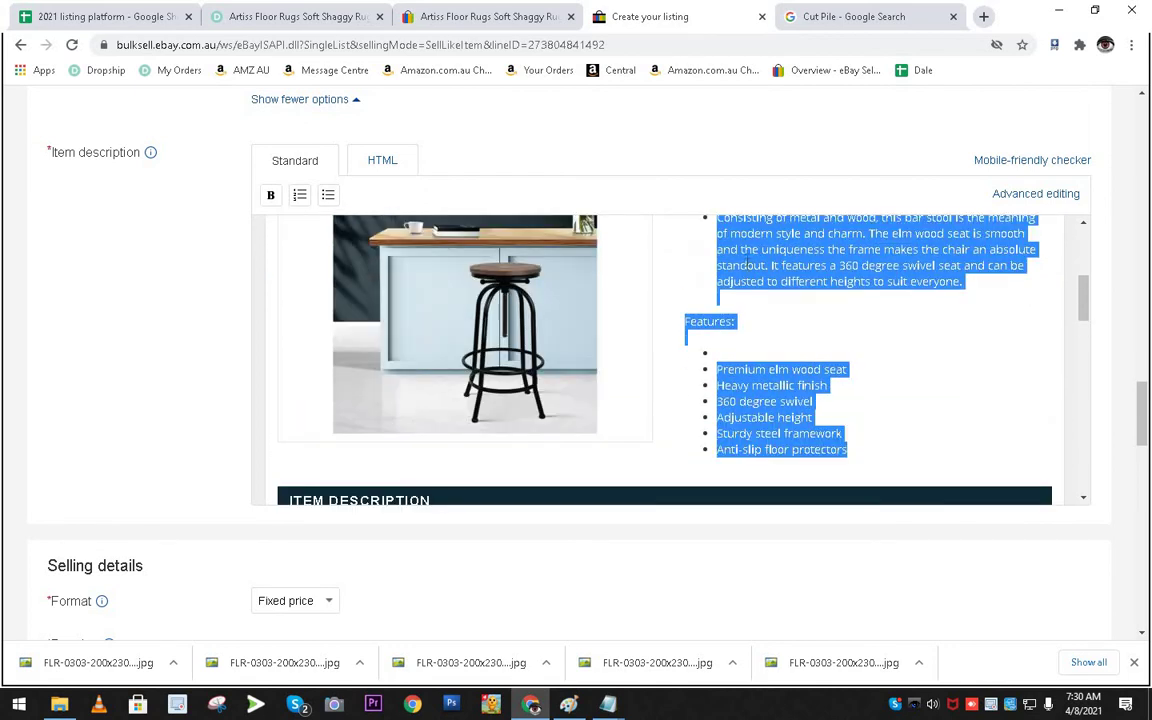
pyautogui.rightClick(760, 262)
pyautogui.click(797, 303)
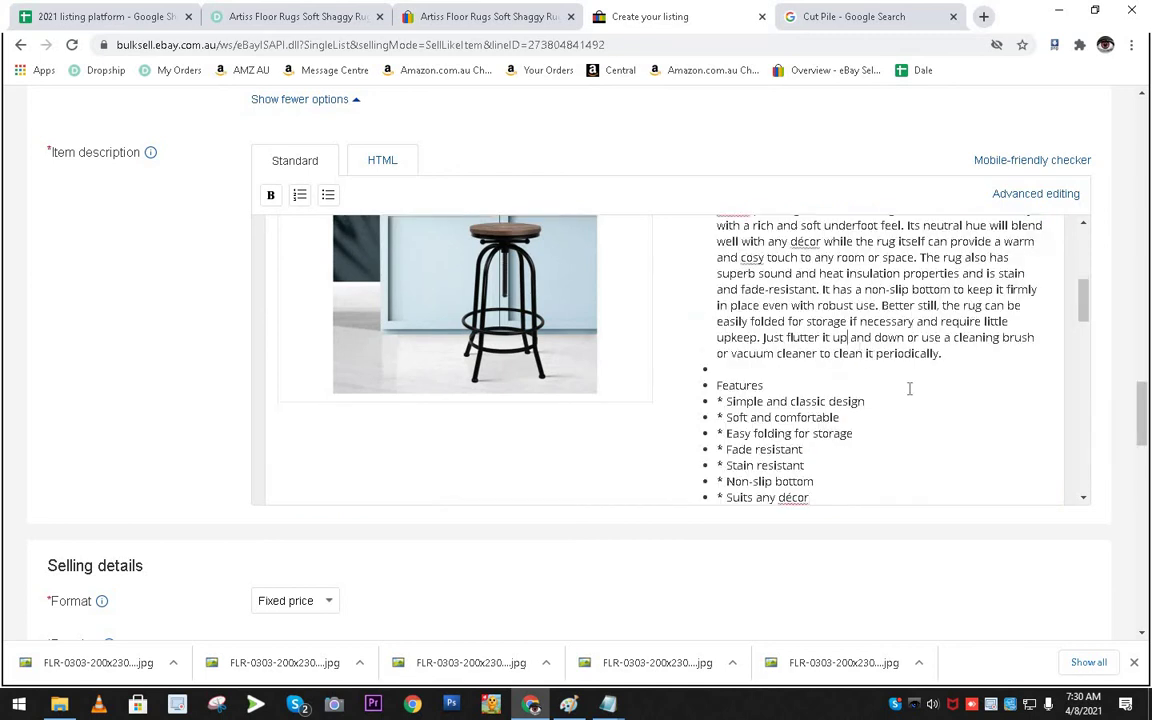
# Turn the empty bullet between the rug paragraph and the Features line into an unbulleted blank line.
pyautogui.click(860, 399)
pyautogui.scroll(4, 861, 398)
pyautogui.scroll(-4, 861, 398)
pyautogui.click(714, 370)
pyautogui.press('BackSpace')
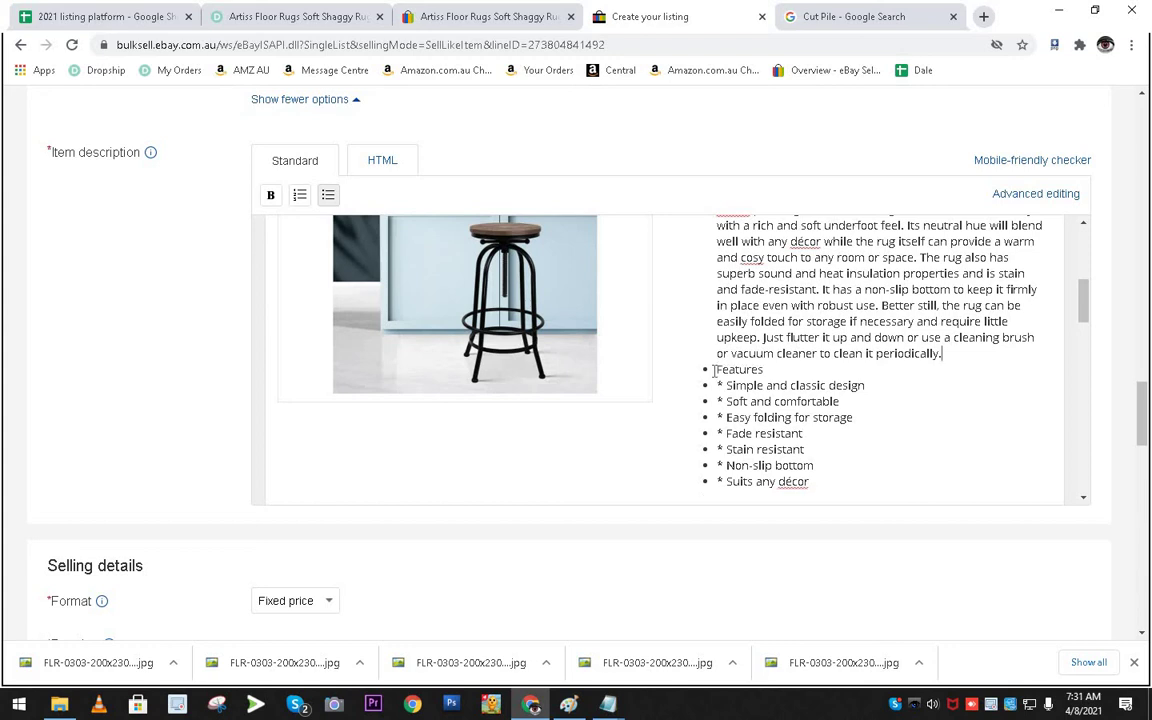
pyautogui.press('Return')
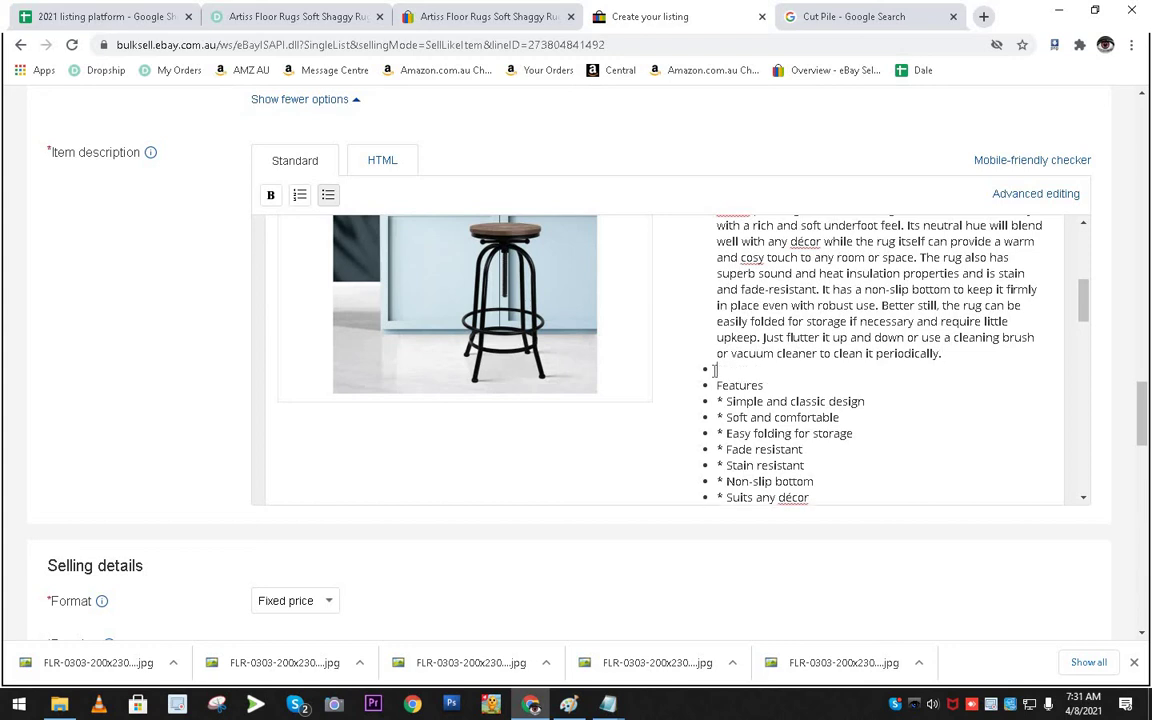
pyautogui.press('BackSpace')
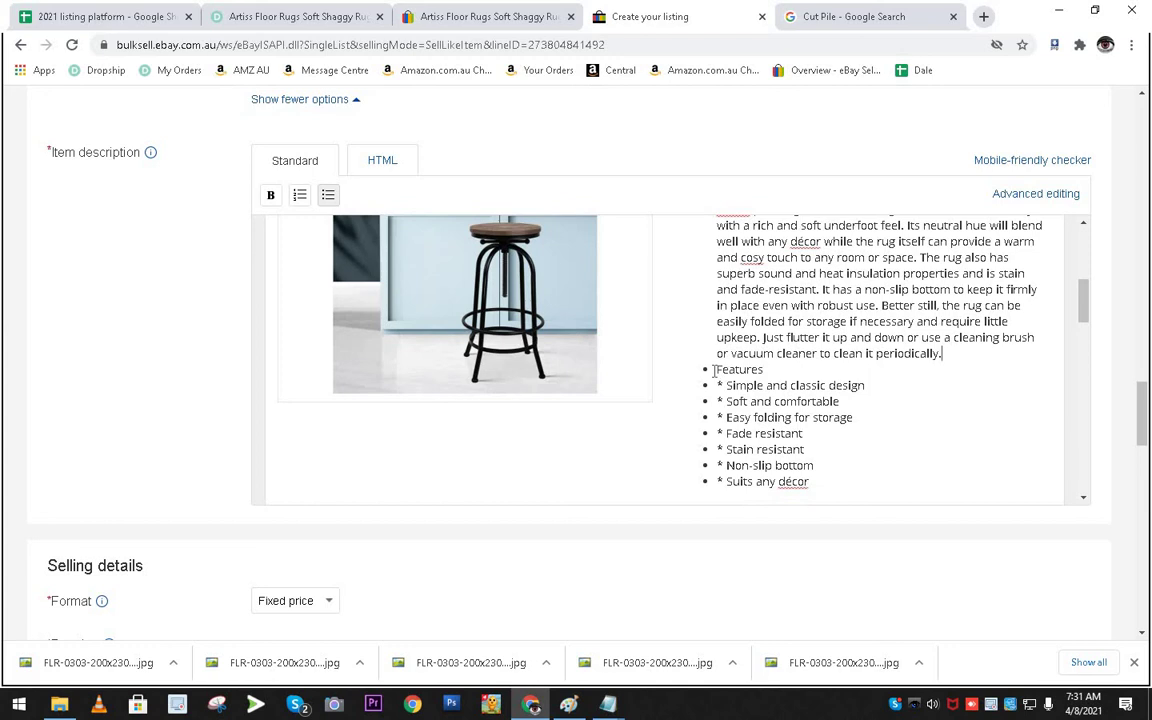
pyautogui.press('Return')
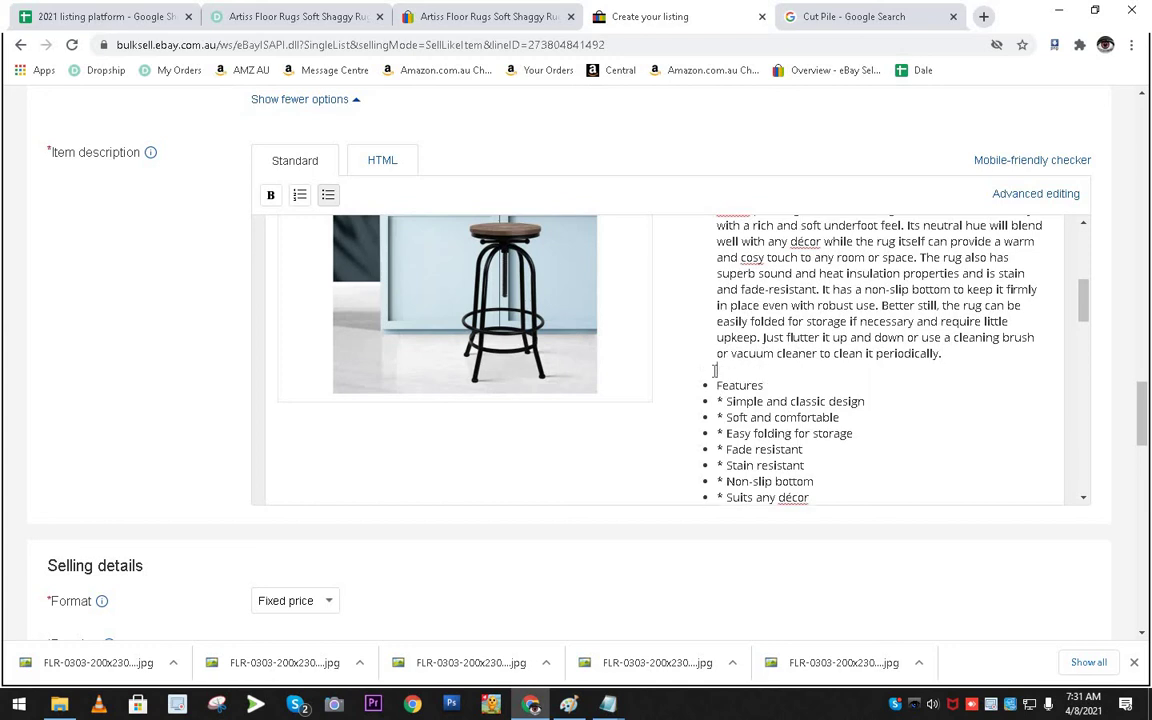
# Make the Features line an unbulleted heading ending in a colon, separate from the feature bullets, using the advanced editing options.
pyautogui.click(792, 386)
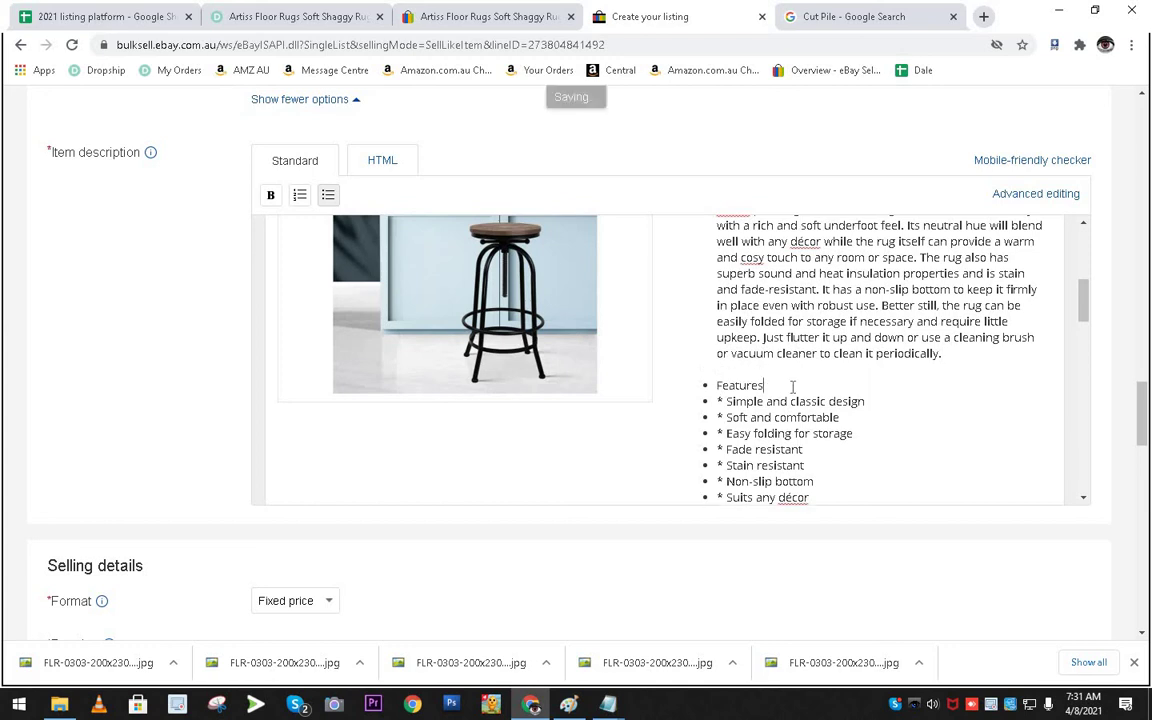
pyautogui.press('Return')
pyautogui.moveTo(792, 386); pyautogui.dragTo(700, 387)
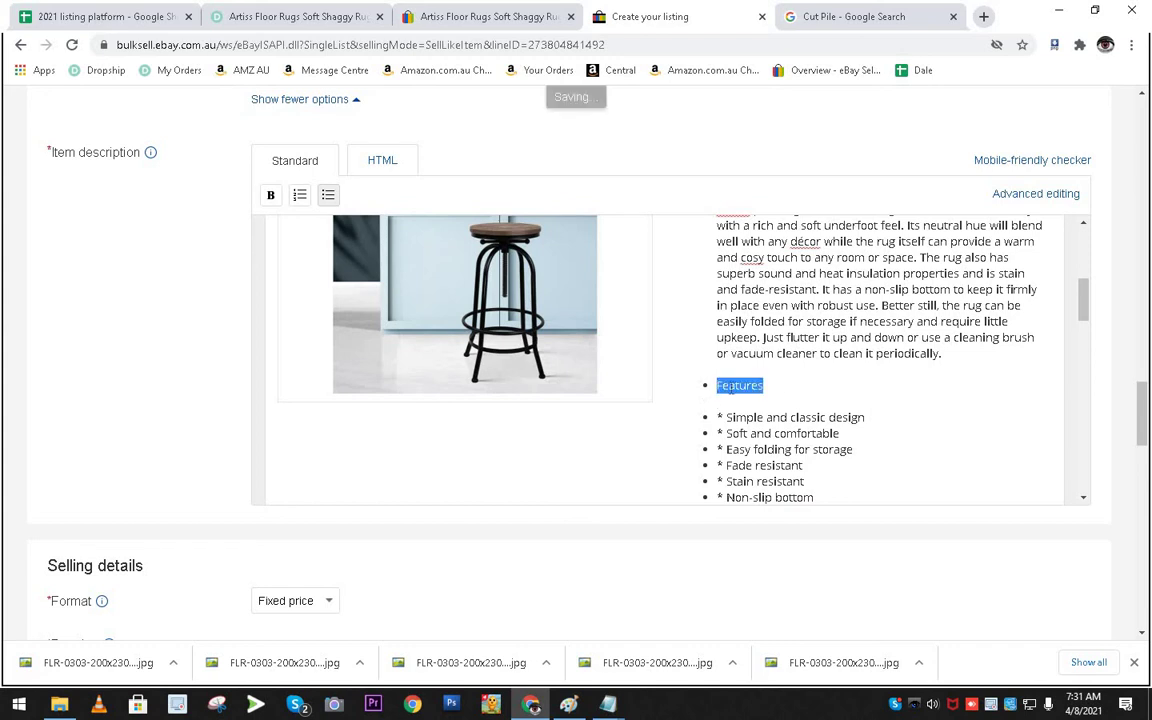
pyautogui.click(1034, 194)
pyautogui.click(858, 195)
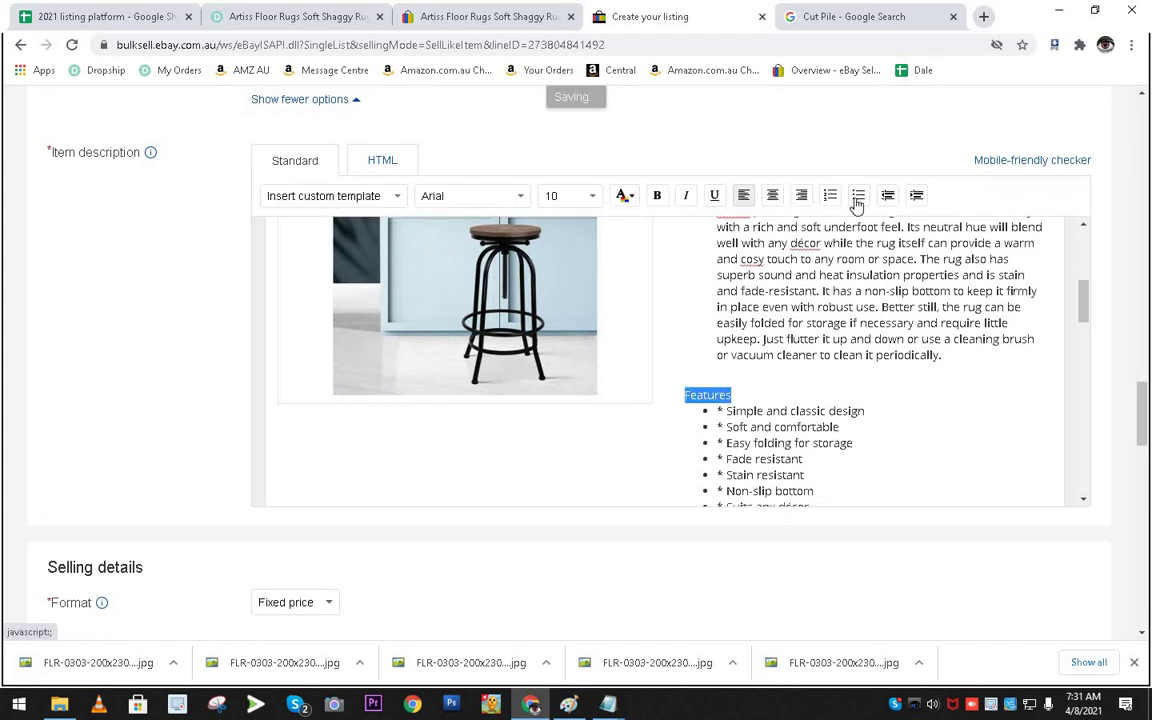
pyautogui.click(848, 389)
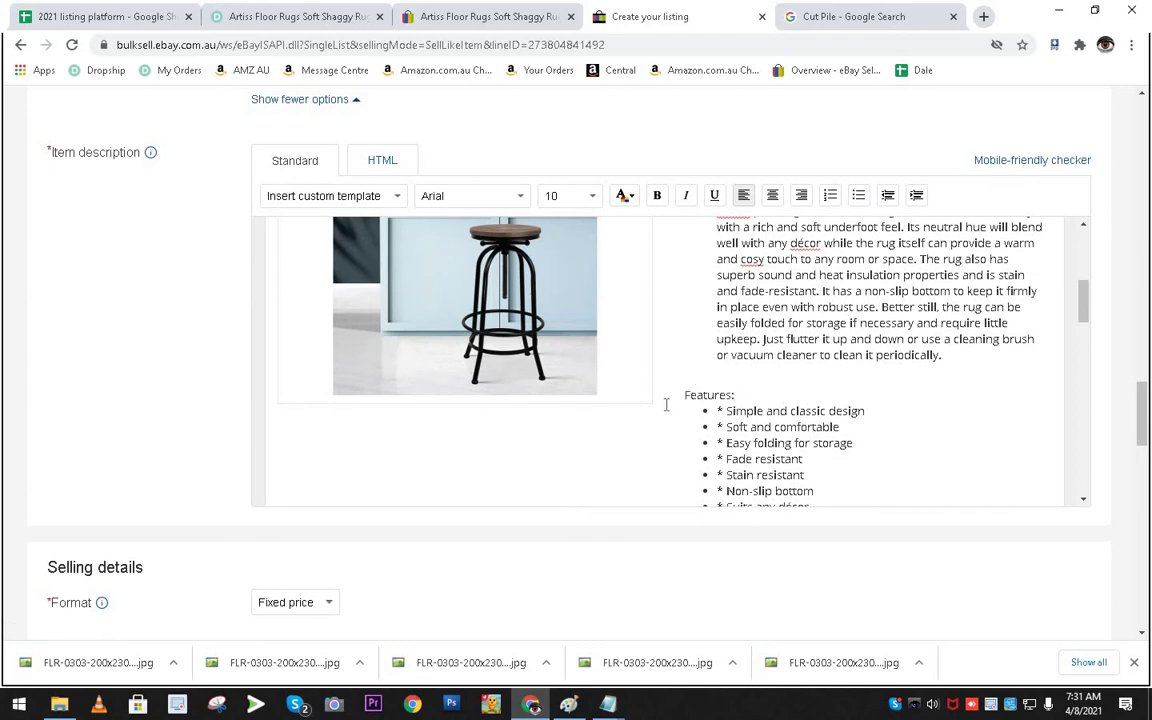
# Make the "Features:" heading above the feature bullets bold.
pyautogui.moveTo(684, 395); pyautogui.dragTo(735, 395)
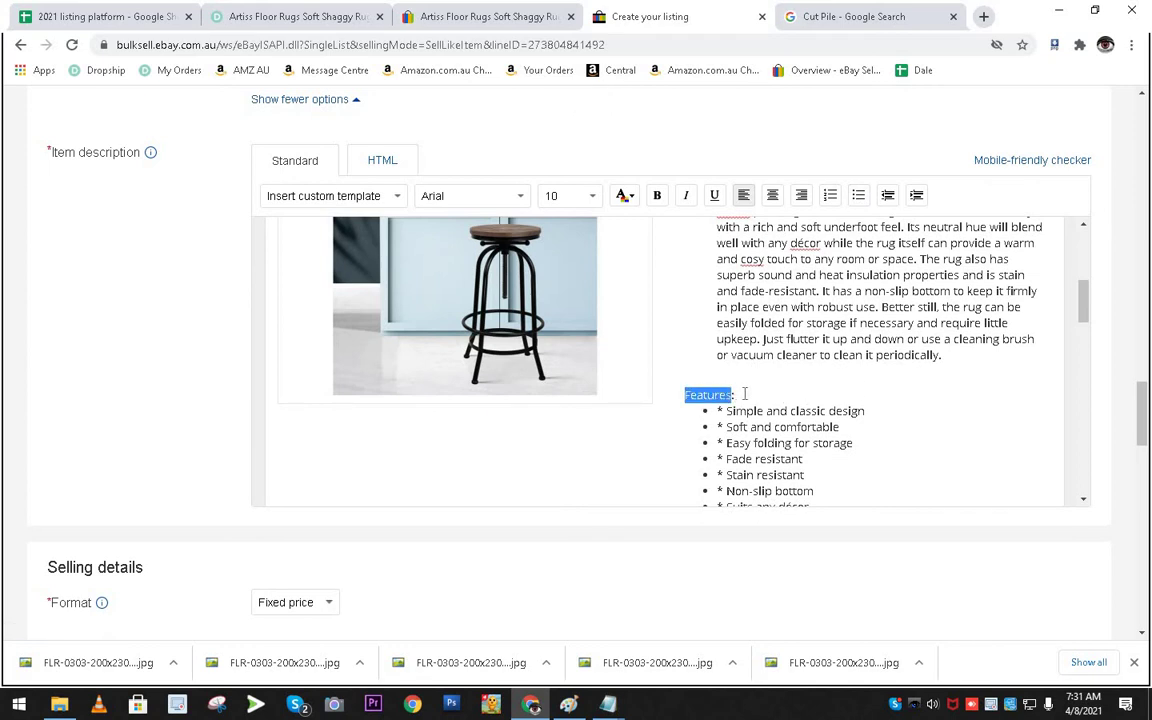
pyautogui.click(657, 195)
pyautogui.click(818, 390)
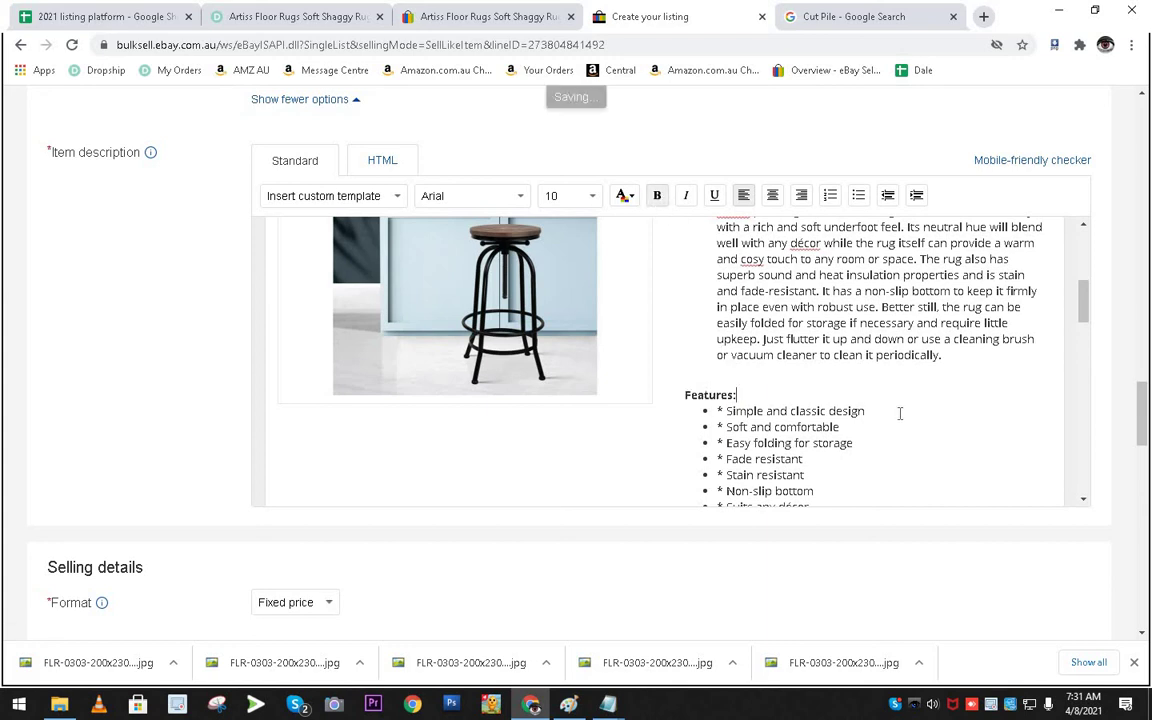
# Delete the redundant "Features:" line above the feature bullets and check the description down to the ITEM DESCRIPTION section.
pyautogui.scroll(2, 900, 413)
pyautogui.scroll(-2, 902, 409)
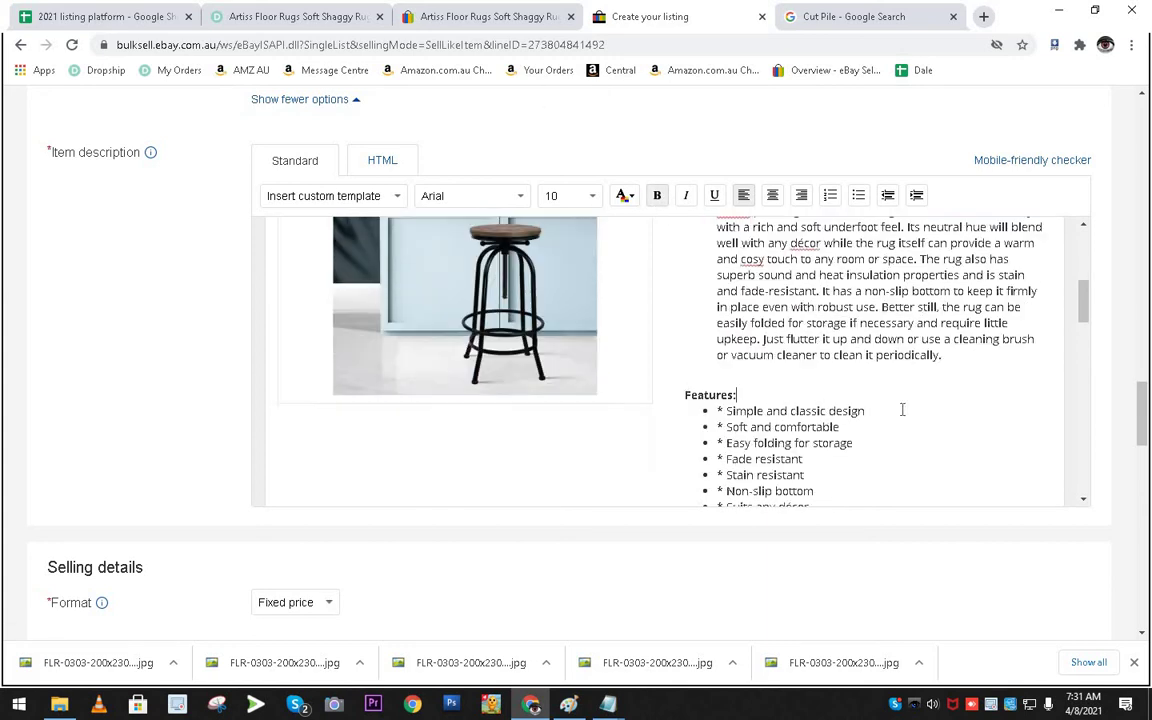
pyautogui.moveTo(753, 396); pyautogui.dragTo(678, 398)
pyautogui.press('BackSpace')
pyautogui.scroll(4, 684, 465)
pyautogui.scroll(-4, 869, 445)
pyautogui.scroll(4, 869, 445)
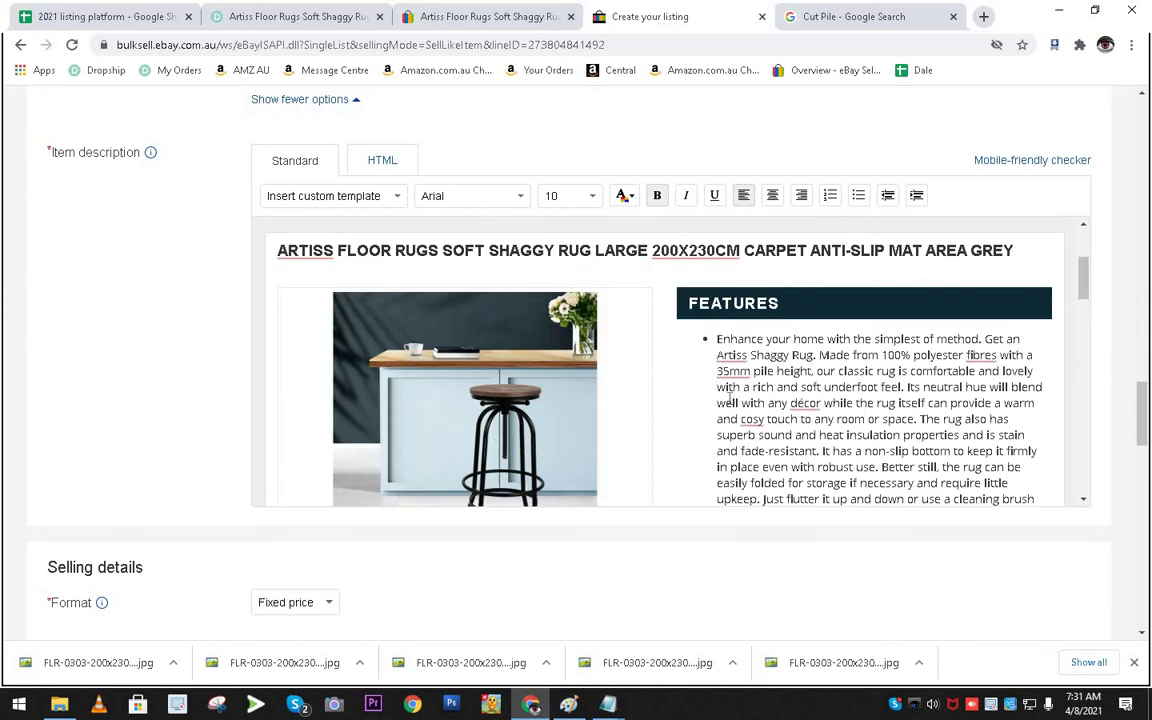
pyautogui.scroll(-2, 681, 387)
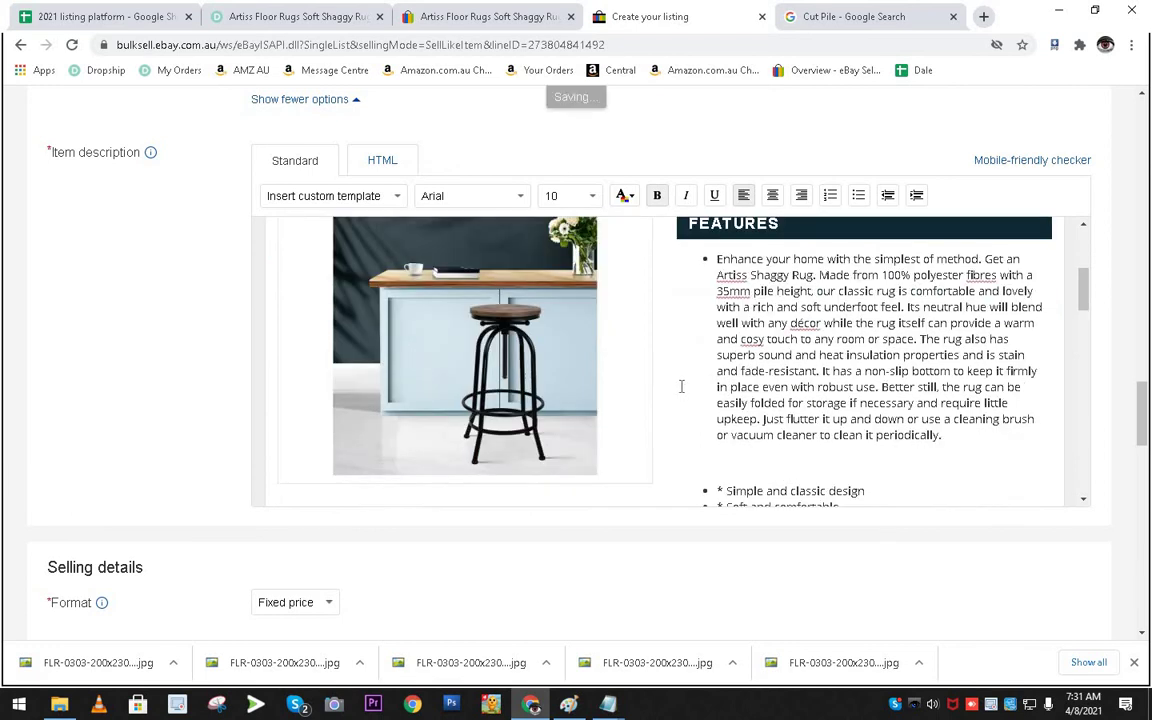
pyautogui.scroll(-2, 681, 387)
pyautogui.scroll(-6, 681, 387)
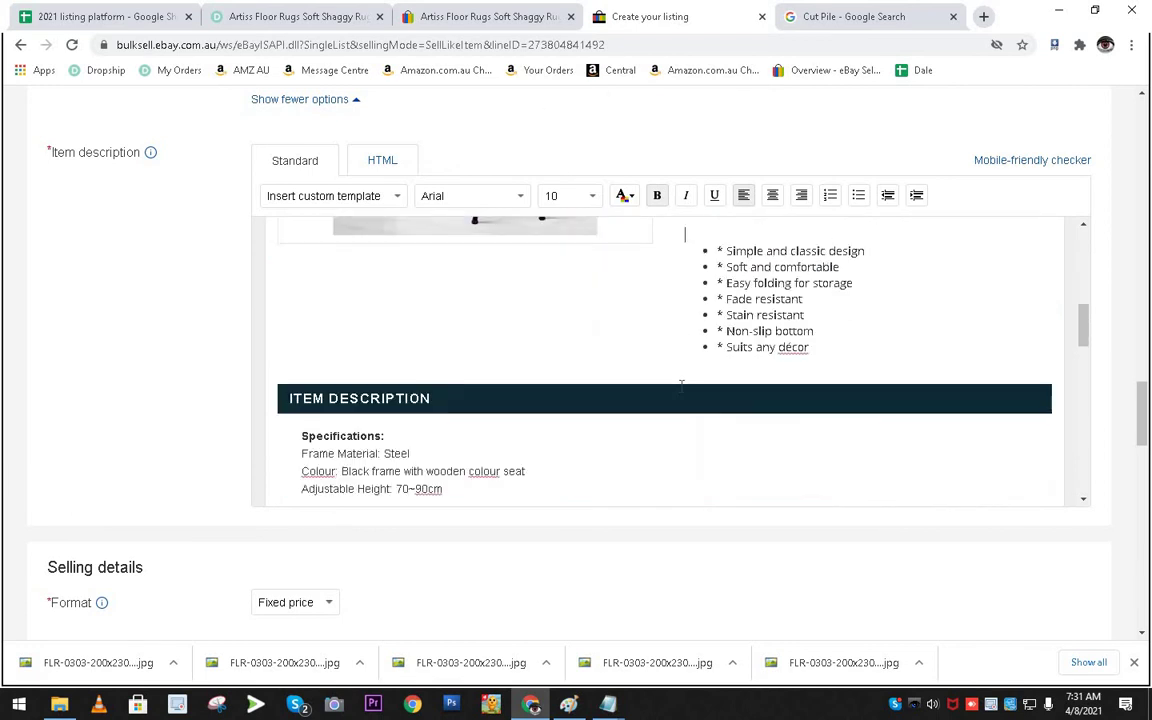
# Copy the Specifications and Package Content text from the rug's Dropshipzone product page.
pyautogui.click(290, 16)
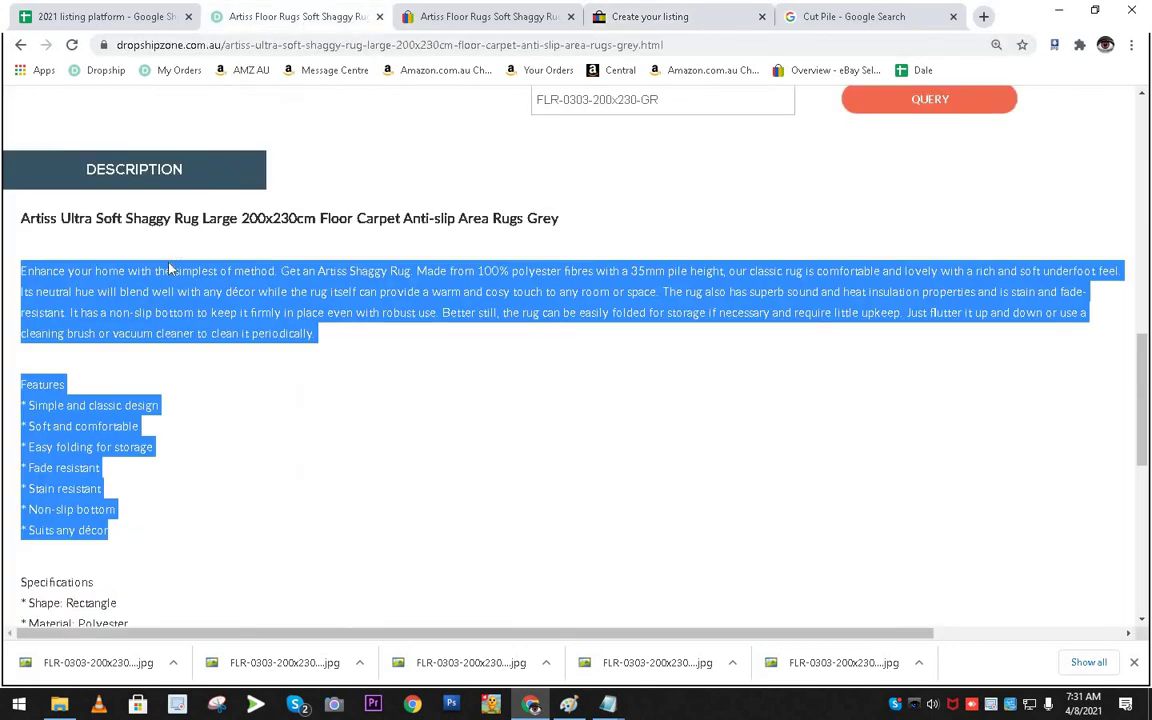
pyautogui.scroll(-4, 55, 322)
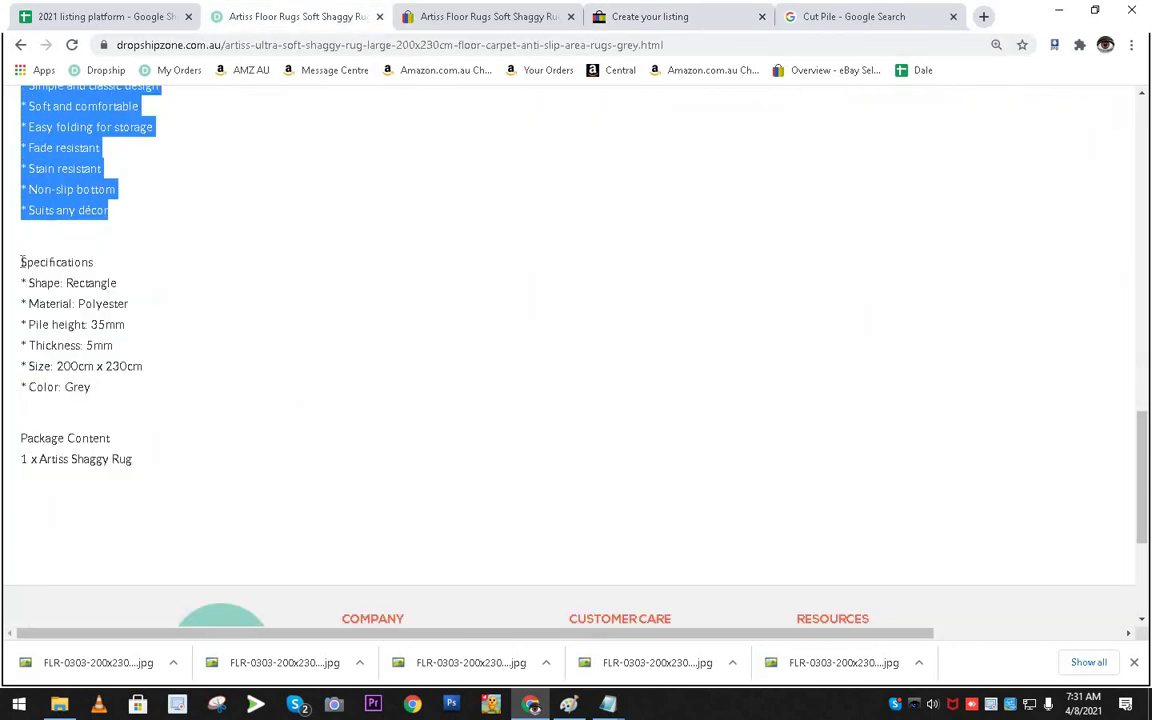
pyautogui.moveTo(21, 262); pyautogui.dragTo(265, 432)
pyautogui.hotkey('ctrl', 'c')
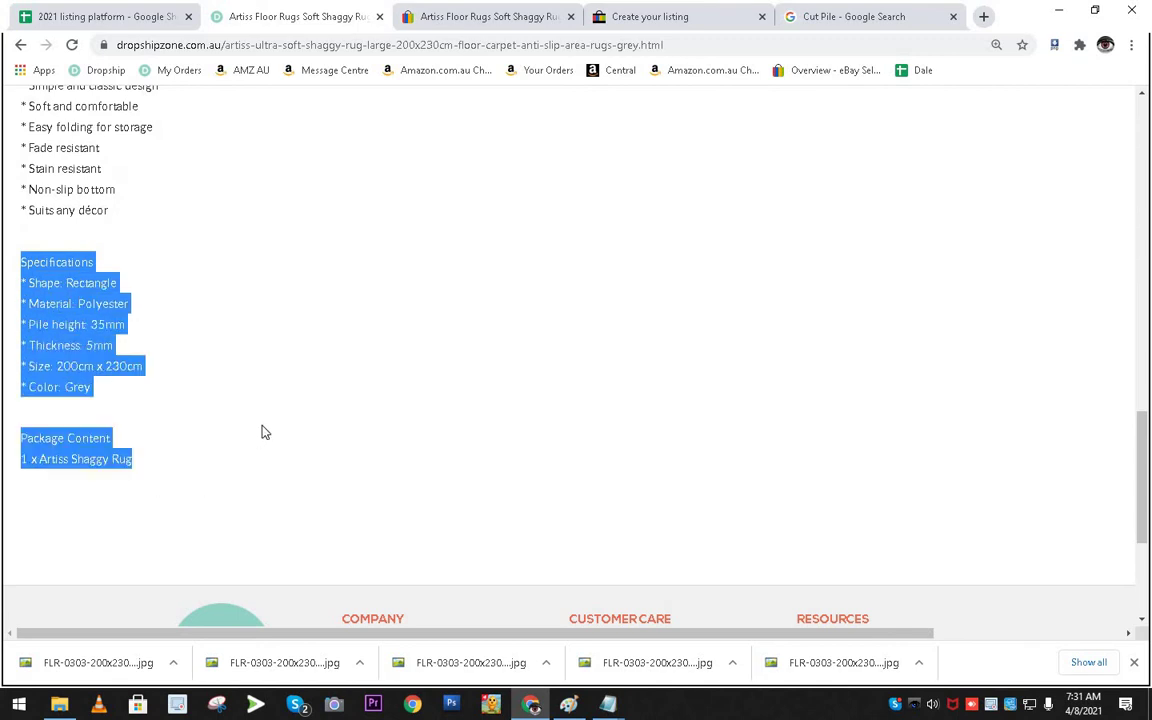
# Replace all text in the untitled Notepad document with the copied rug specifications and package content.
pyautogui.scroll(-2, 266, 430)
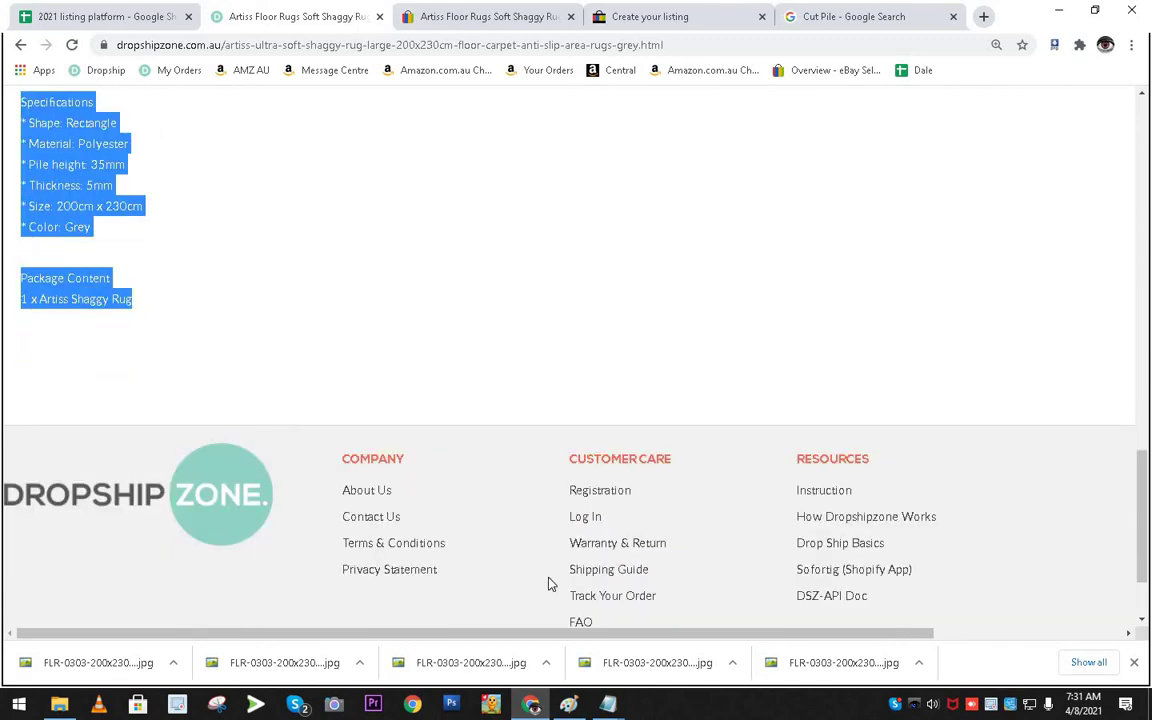
pyautogui.click(607, 704)
pyautogui.click(650, 645)
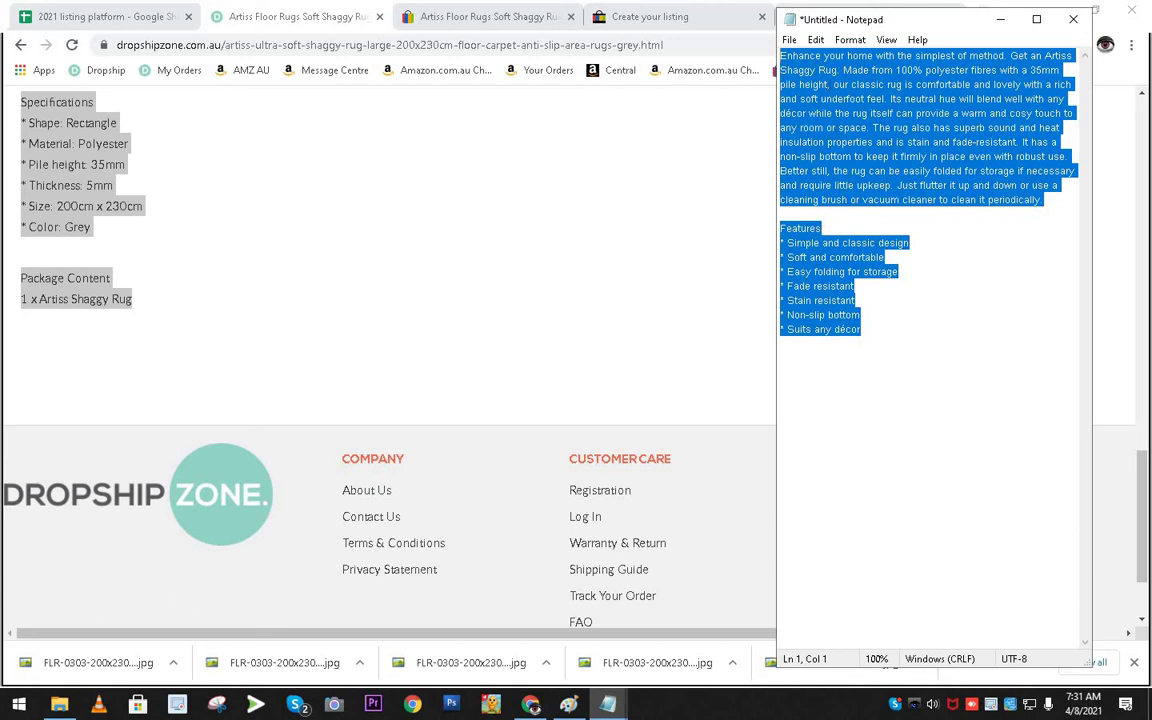
pyautogui.click(612, 15)
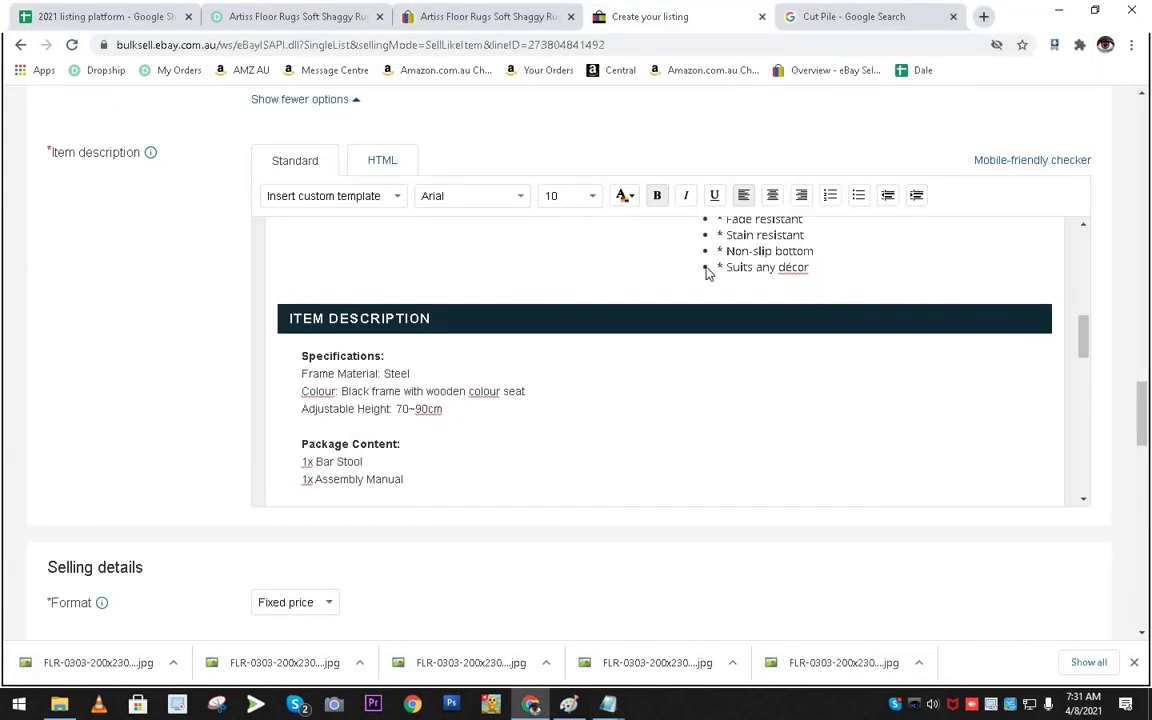
pyautogui.scroll(1, 706, 272)
pyautogui.moveTo(608, 702)
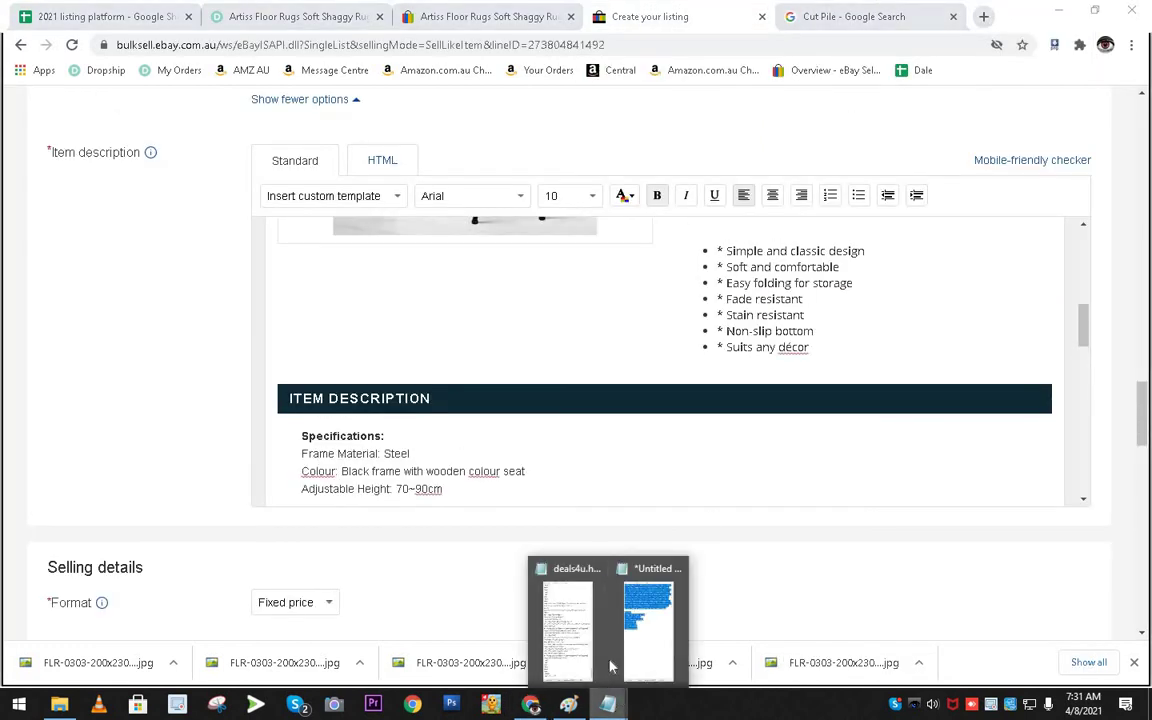
pyautogui.click(615, 655)
pyautogui.press('Delete')
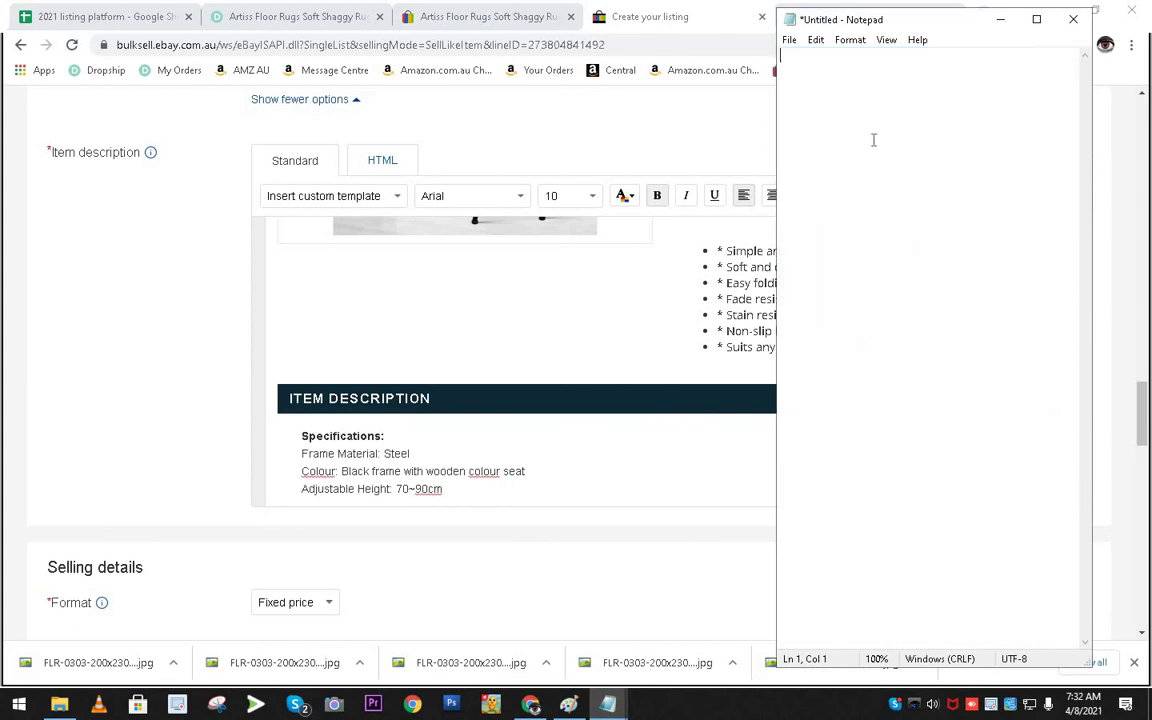
pyautogui.hotkey('ctrl', 'v')
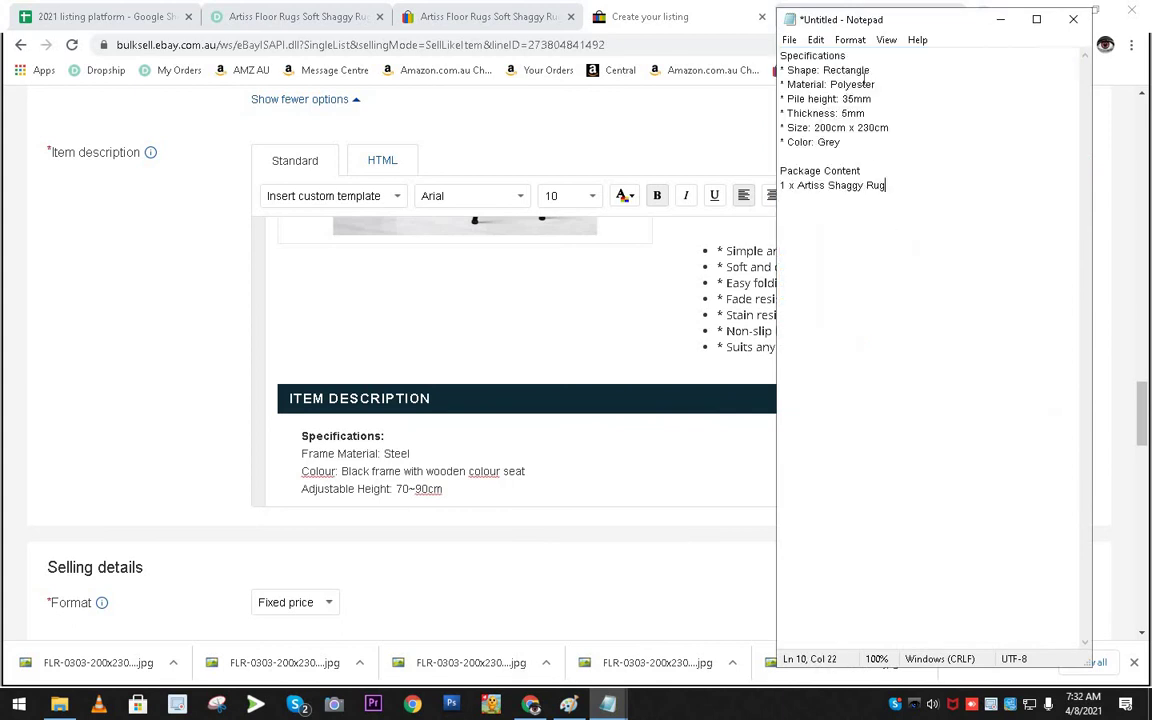
# Copy all the rug specifications and package content as plain text from the untitled Notepad document.
pyautogui.click(268, 16)
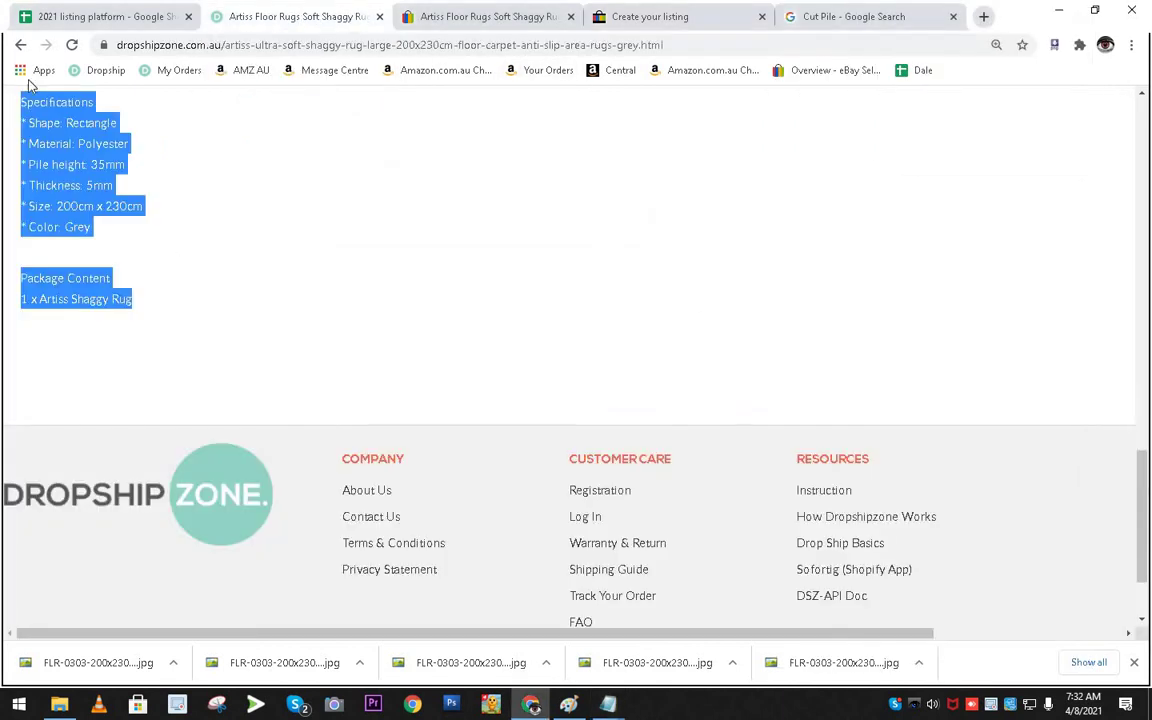
pyautogui.scroll(1, 84, 266)
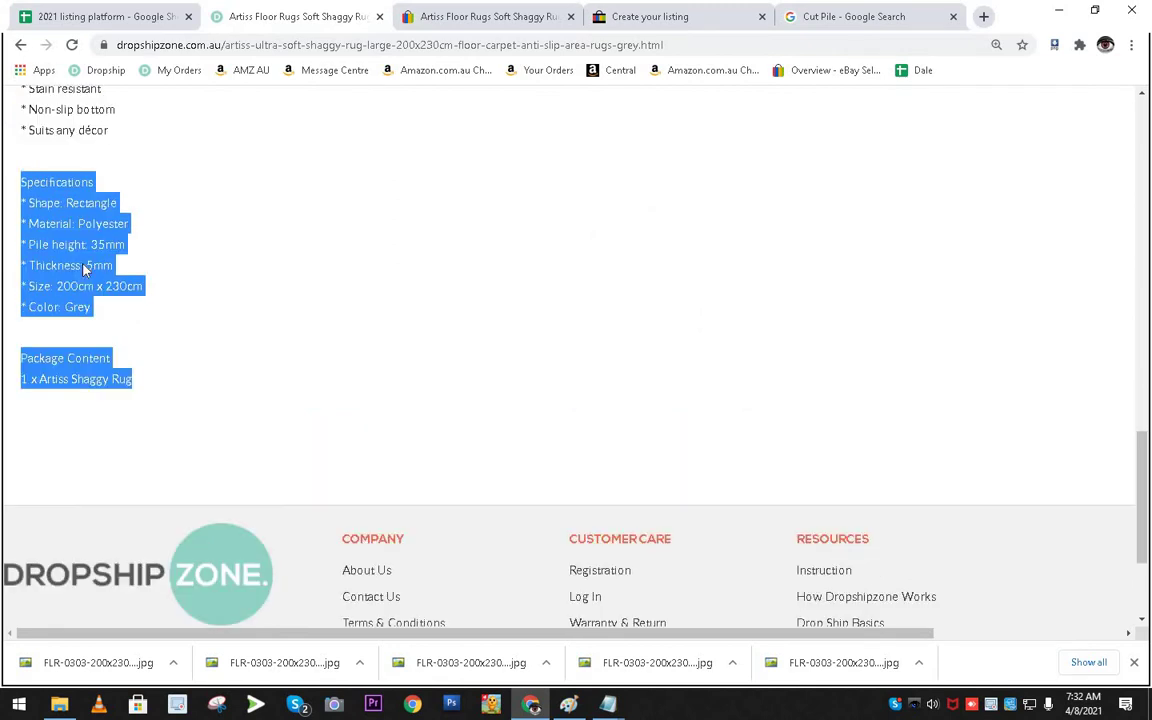
pyautogui.click(608, 704)
pyautogui.click(646, 634)
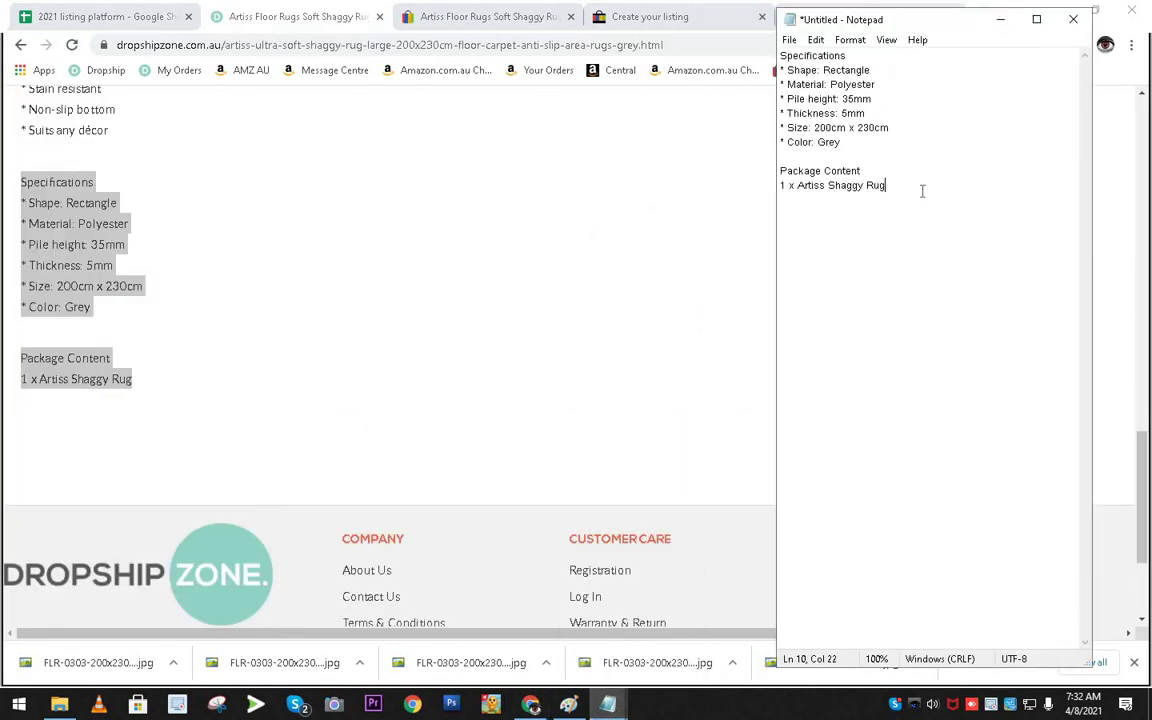
pyautogui.moveTo(920, 188); pyautogui.dragTo(779, 55)
pyautogui.press('super+c')
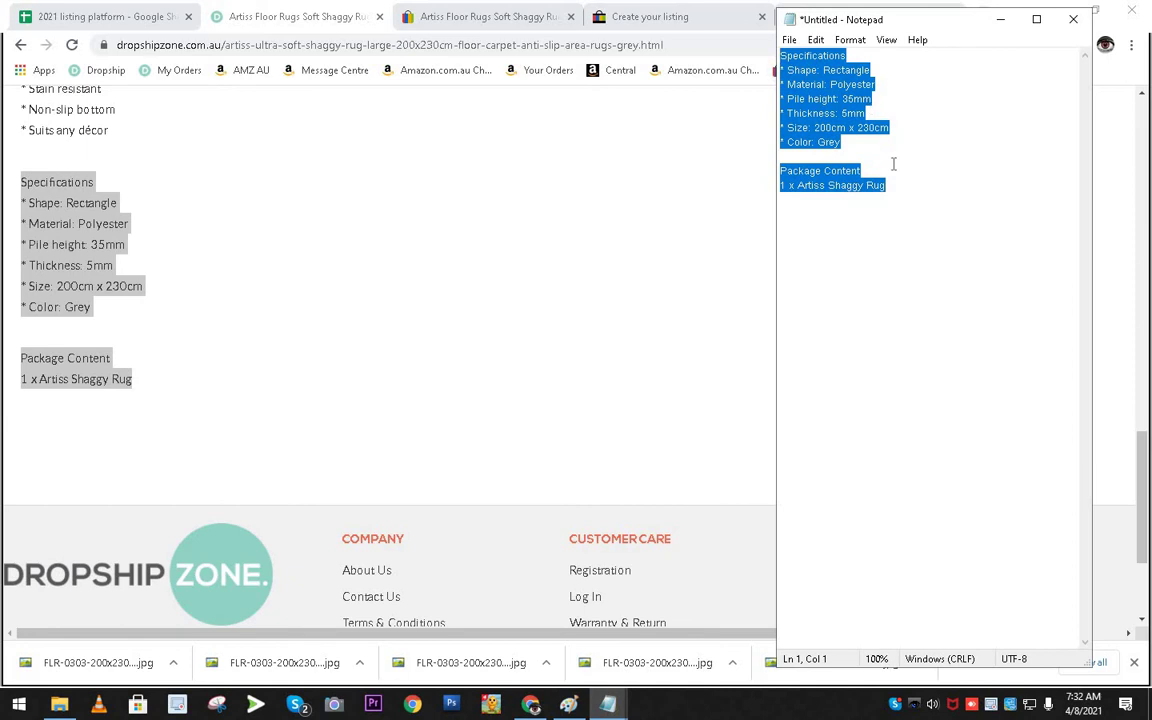
# In the eBay listing, replace the bar stool specifications and package content under ITEM DESCRIPTION with the copied rug text.
pyautogui.click(645, 17)
pyautogui.scroll(-3, 509, 380)
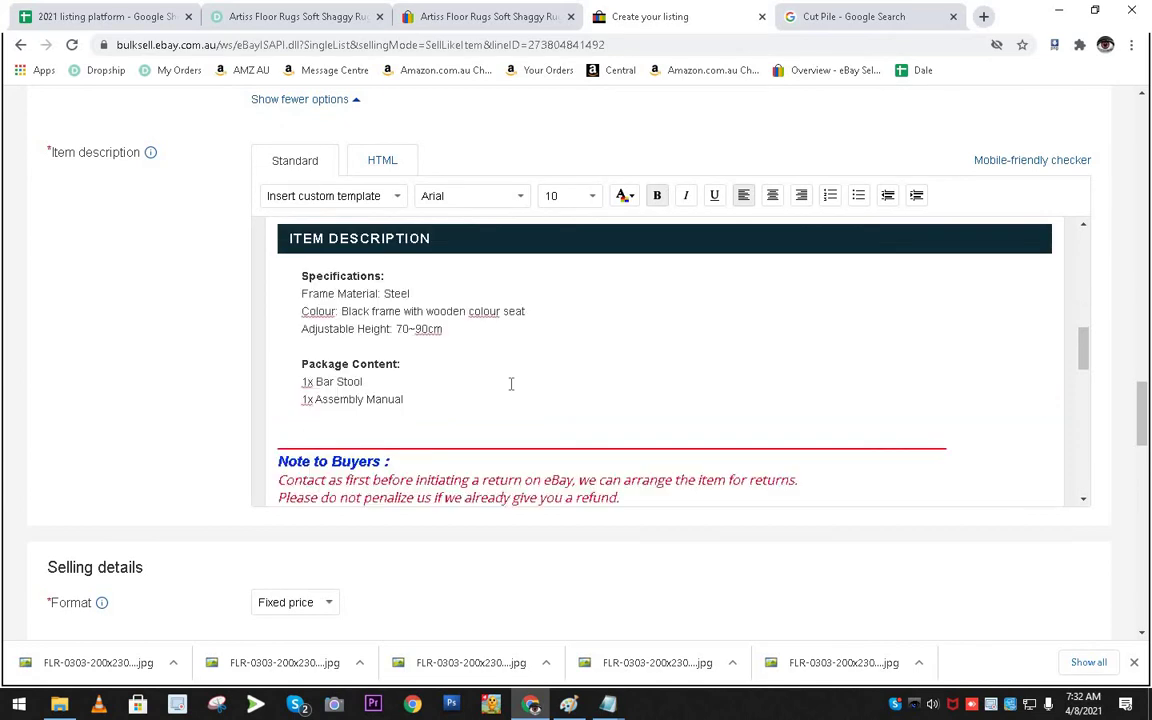
pyautogui.moveTo(302, 276); pyautogui.dragTo(411, 399)
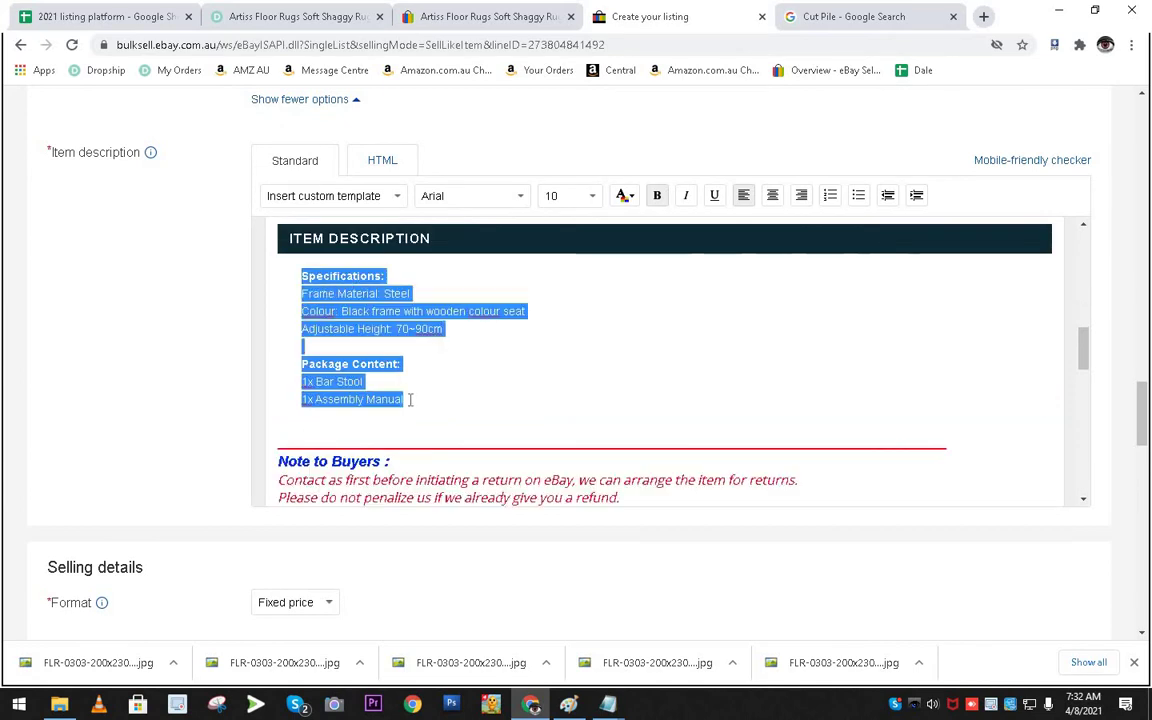
pyautogui.rightClick(363, 318)
pyautogui.click(400, 362)
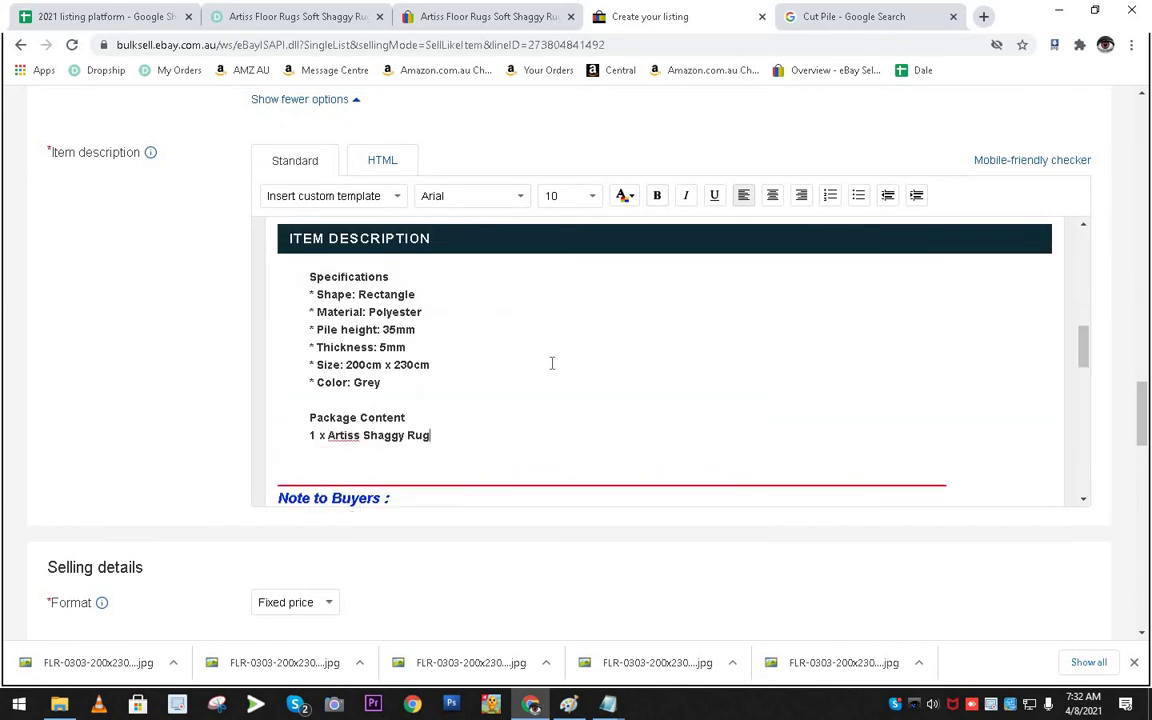
# Remove the bold formatting from the pasted specifications and package content under ITEM DESCRIPTION and review the result.
pyautogui.scroll(1, 522, 377)
pyautogui.scroll(-1, 522, 377)
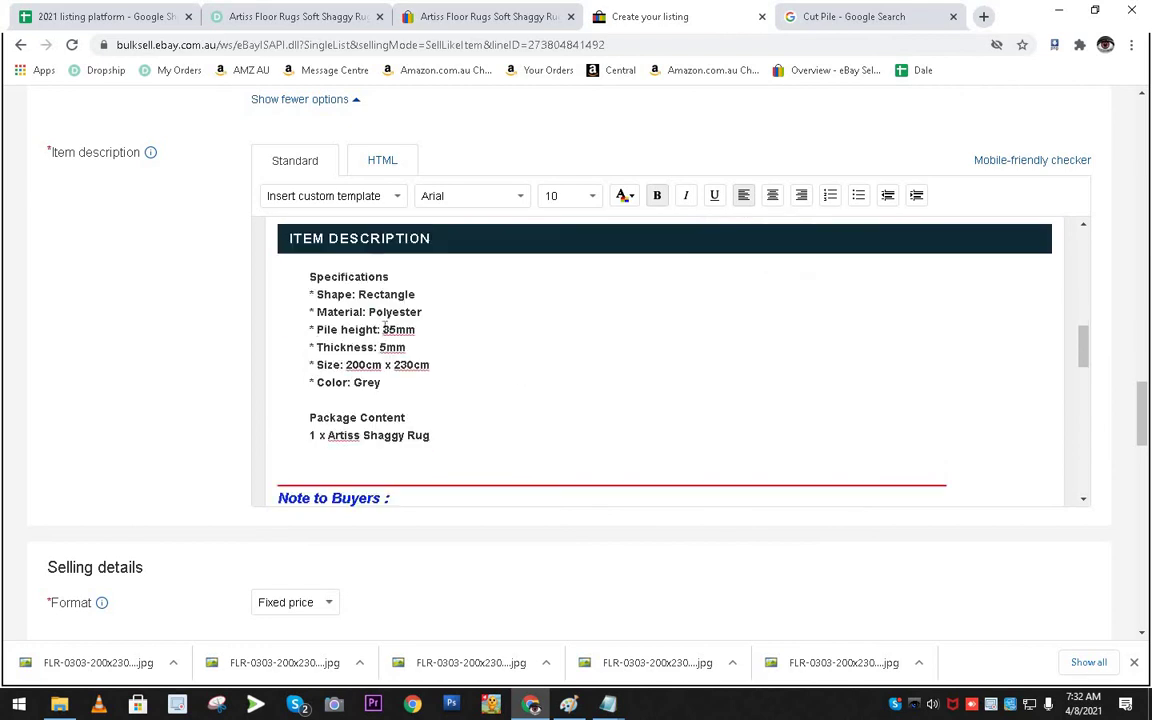
pyautogui.moveTo(322, 289); pyautogui.dragTo(452, 428)
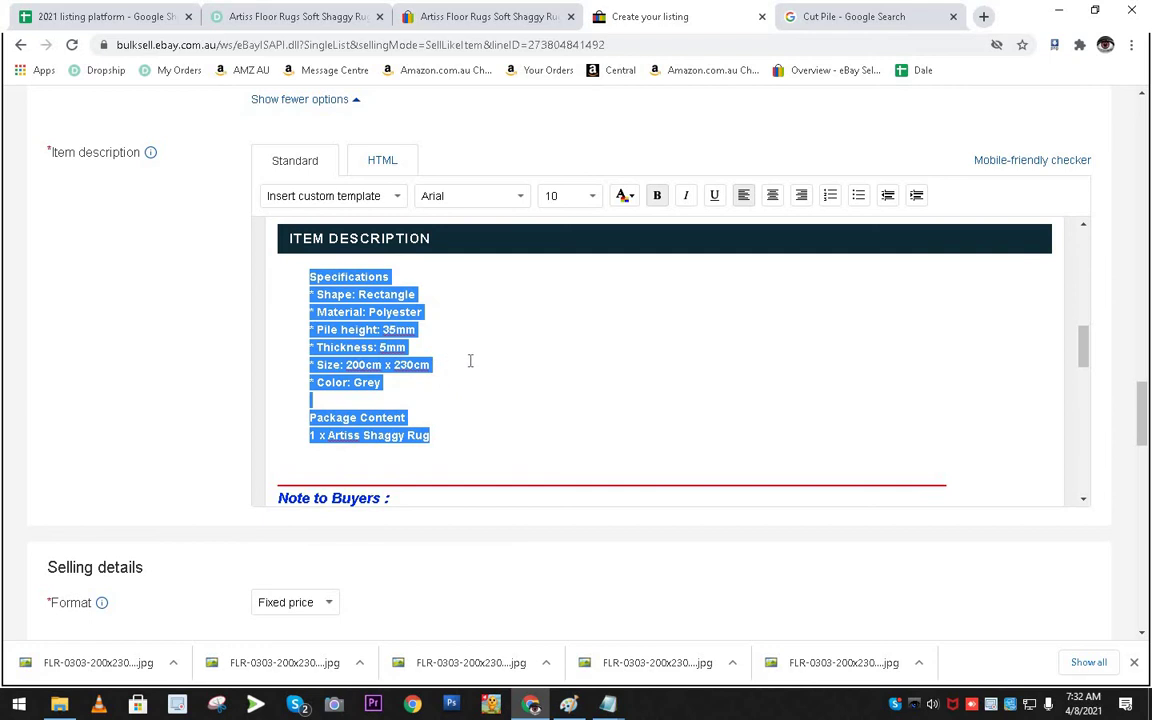
pyautogui.click(656, 198)
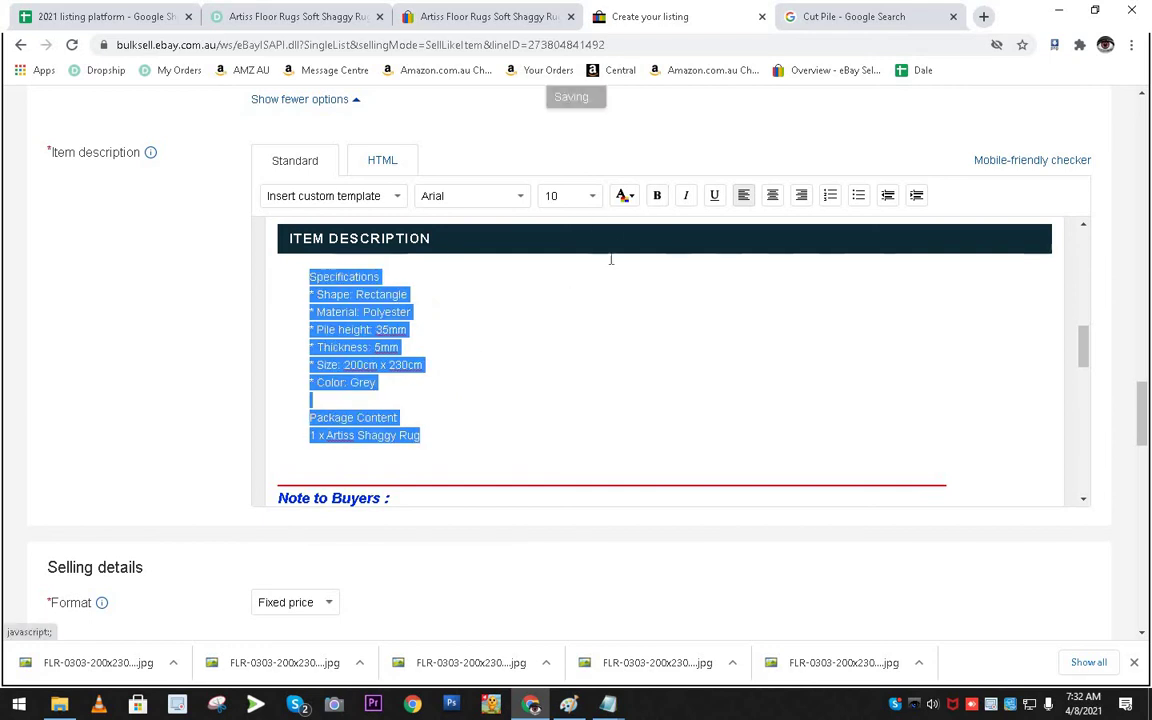
pyautogui.click(560, 385)
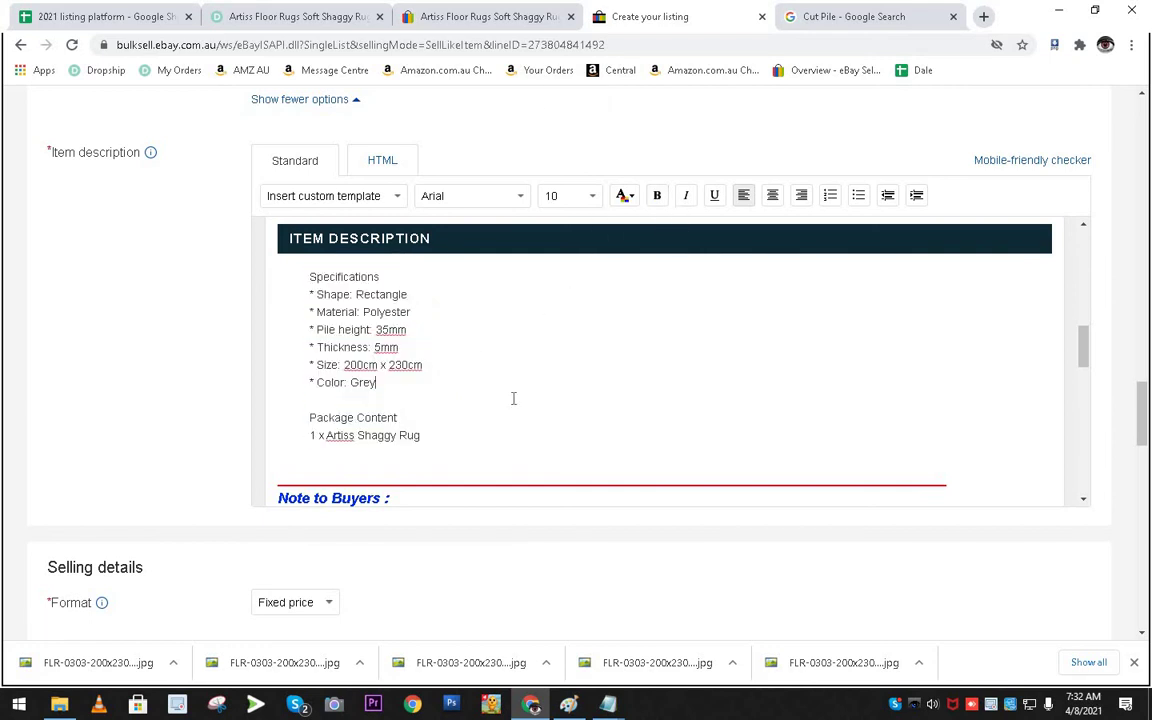
pyautogui.scroll(2, 576, 324)
pyautogui.scroll(-2, 566, 295)
pyautogui.scroll(-1, 445, 345)
pyautogui.scroll(2, 604, 293)
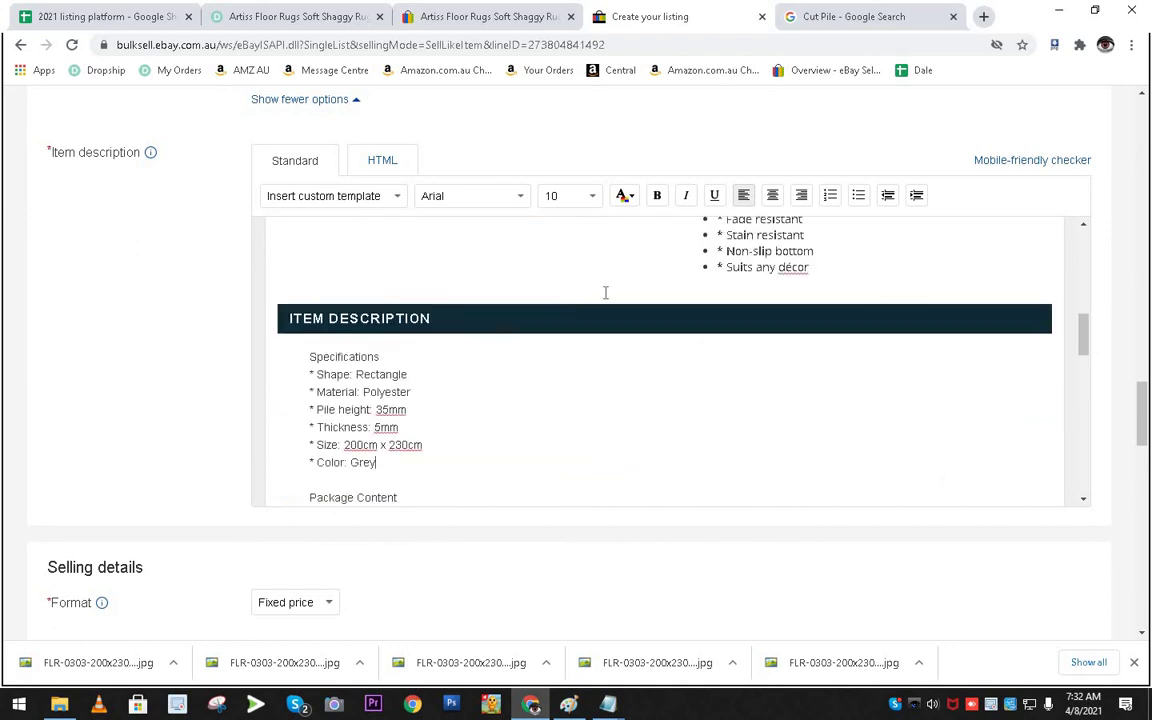
# Try bold formatting on the specifications and package content under ITEM DESCRIPTION, and remove it again.
pyautogui.moveTo(310, 357); pyautogui.dragTo(420, 266)
pyautogui.click(657, 195)
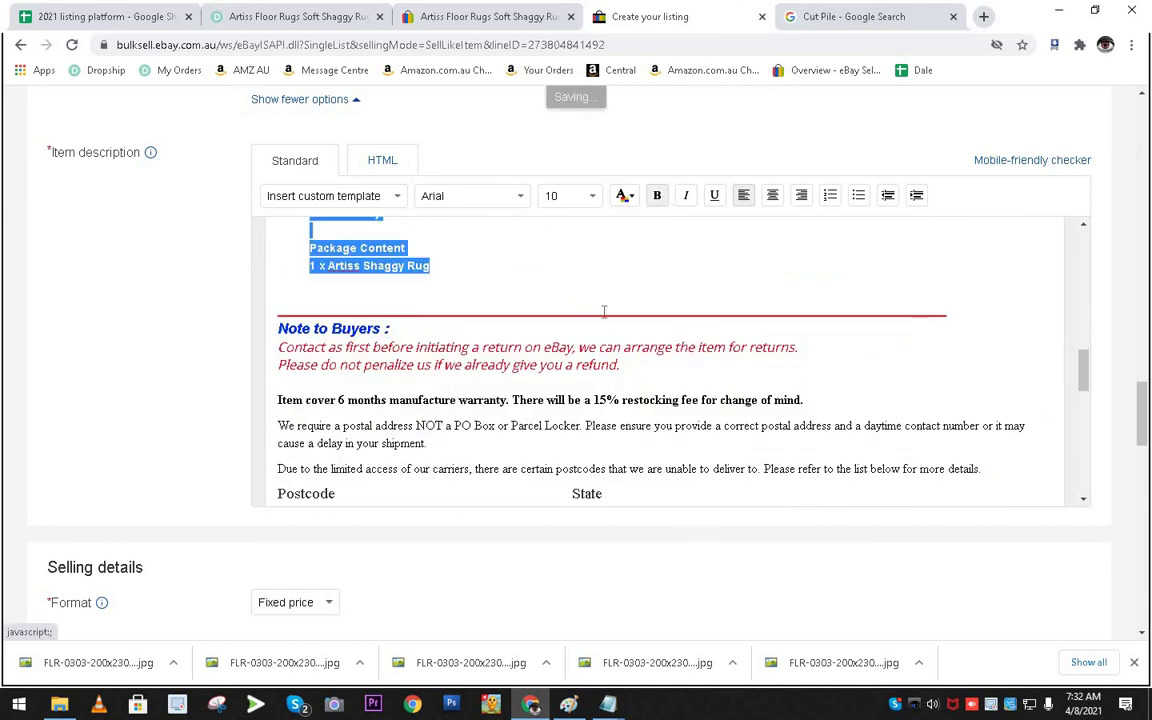
pyautogui.scroll(2, 544, 273)
pyautogui.click(532, 333)
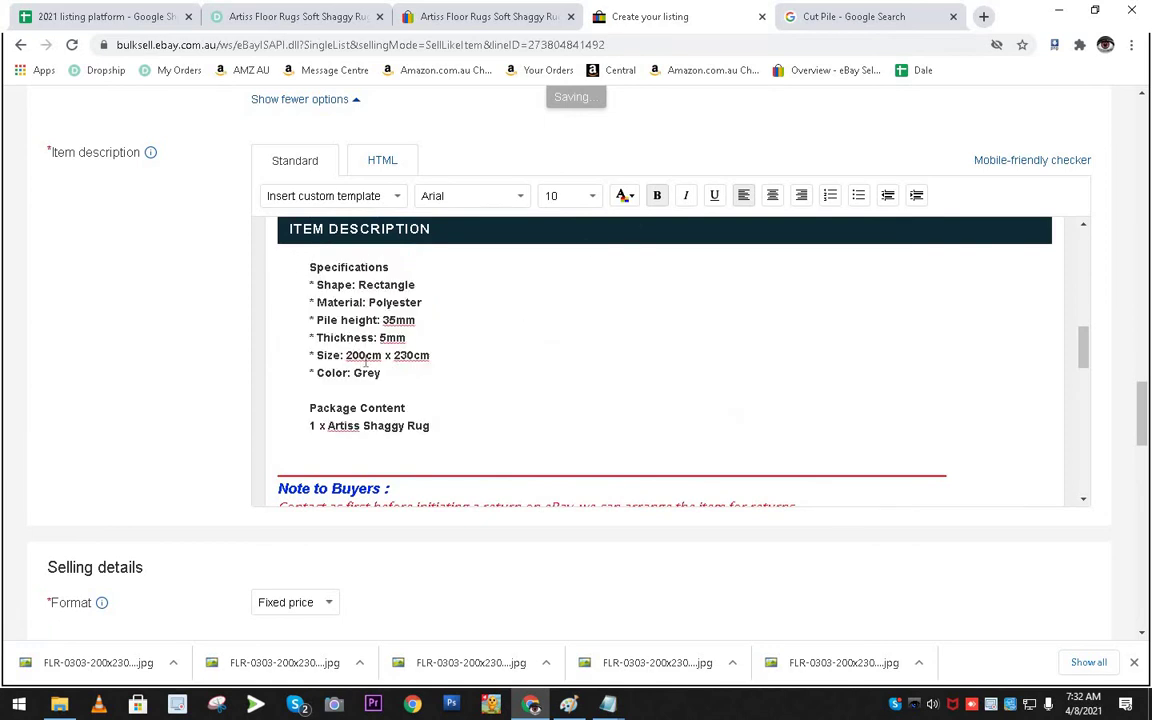
pyautogui.moveTo(306, 260); pyautogui.dragTo(441, 425)
pyautogui.hotkey('ctrl', 'b')
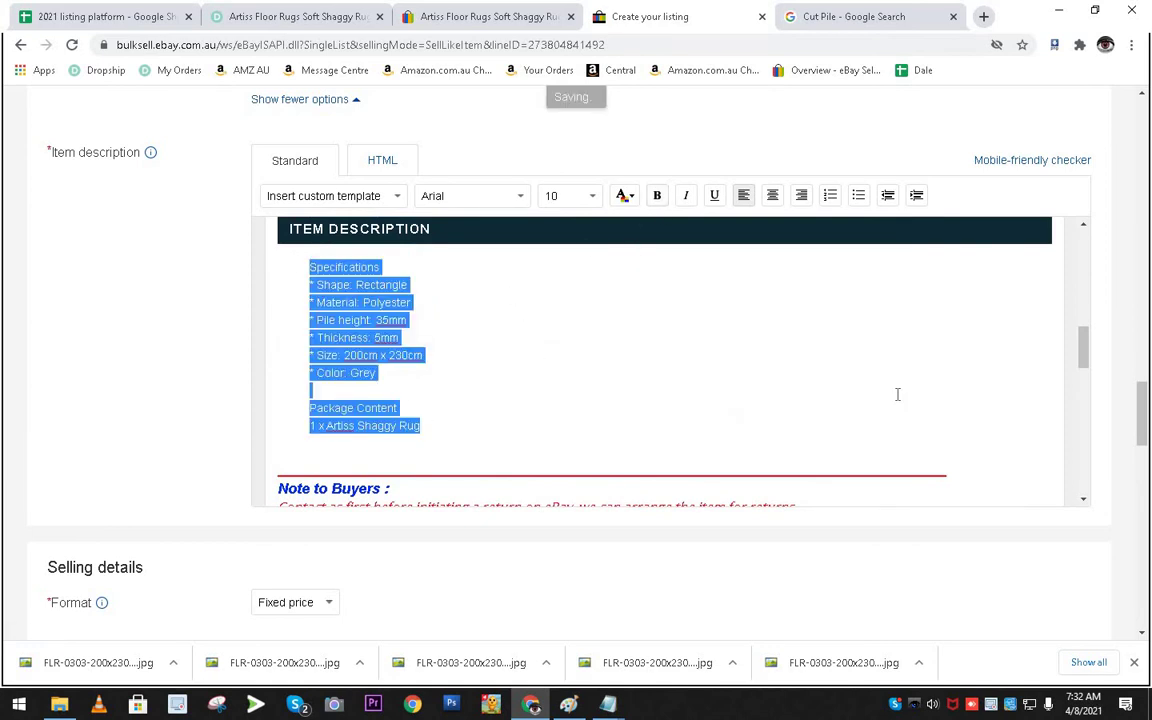
pyautogui.click(537, 380)
# Review the description's title, picture and features, and open its HTML source at the product image code.
pyautogui.scroll(6, 536, 378)
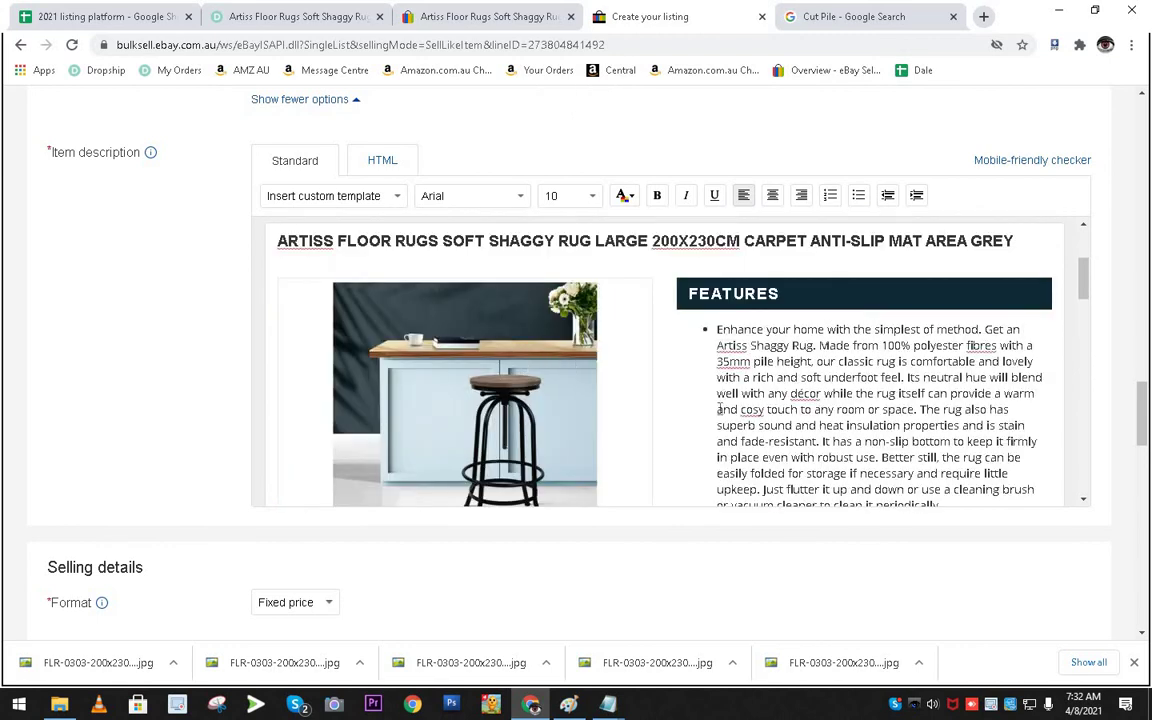
pyautogui.scroll(-2, 560, 372)
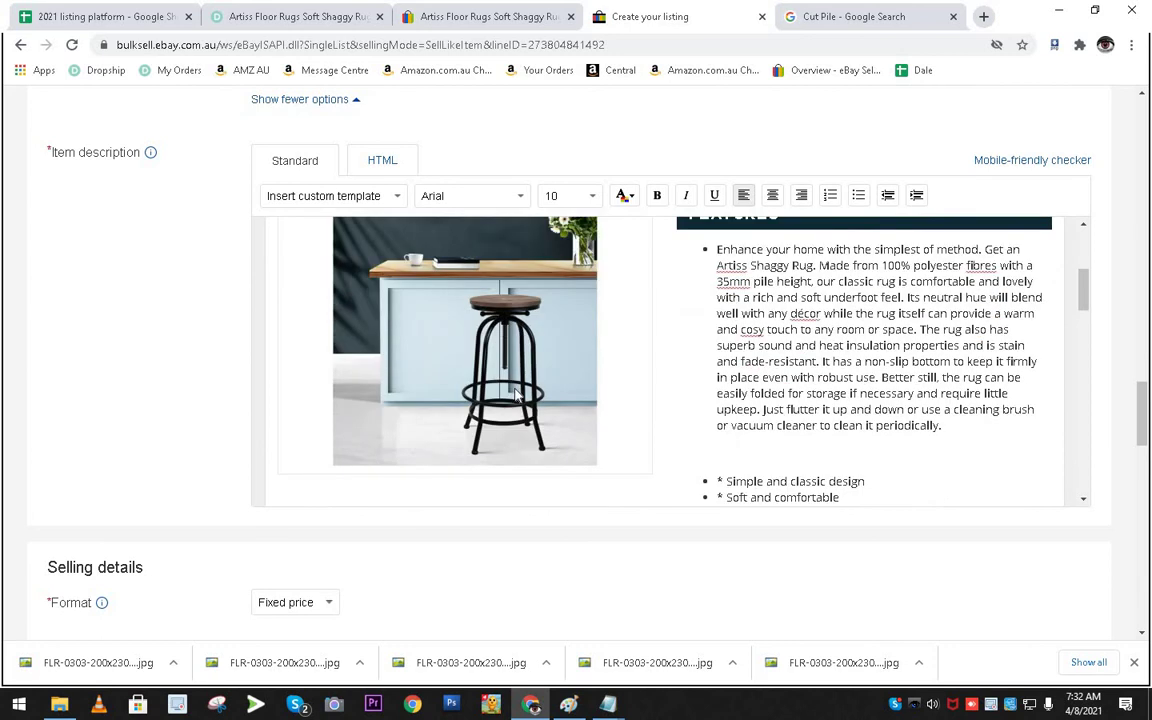
pyautogui.scroll(3, 530, 372)
pyautogui.scroll(2, 545, 346)
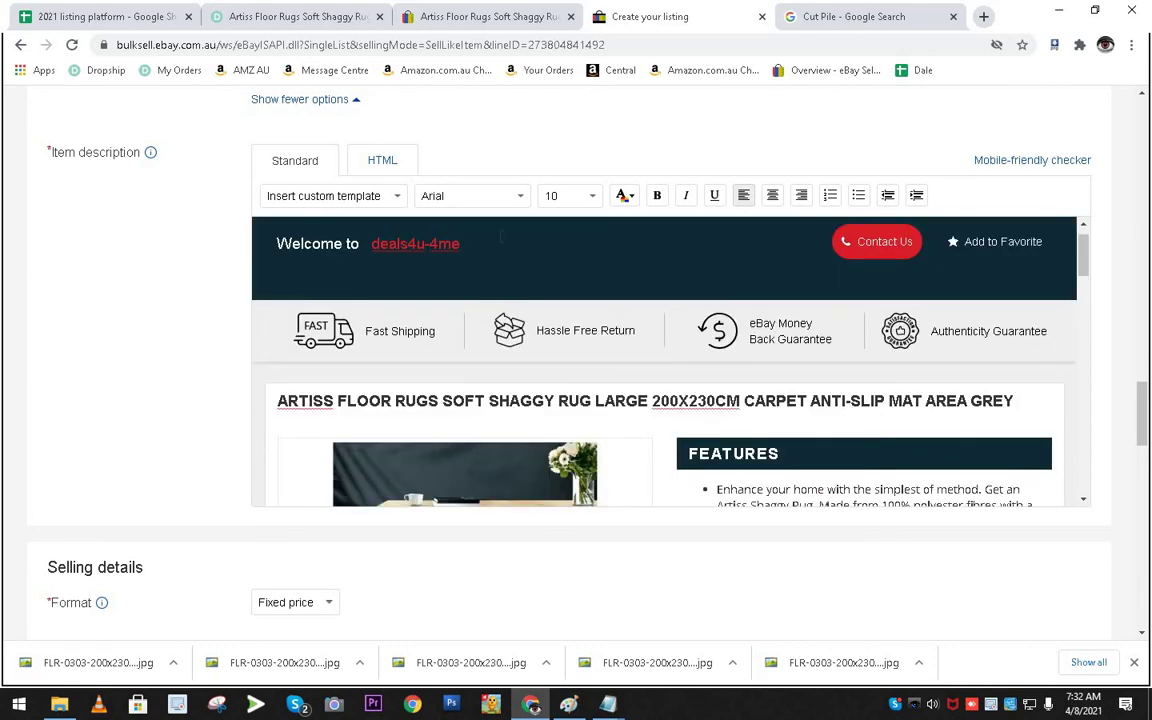
pyautogui.click(386, 162)
pyautogui.scroll(-3, 626, 363)
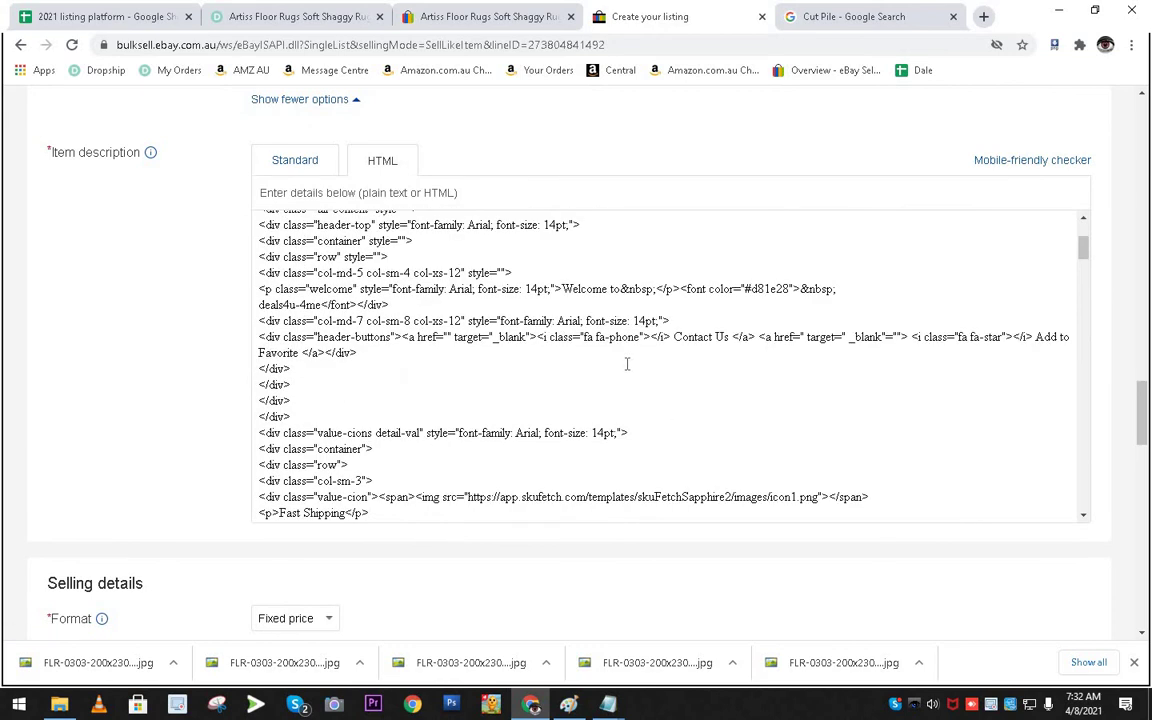
pyautogui.scroll(-5, 627, 364)
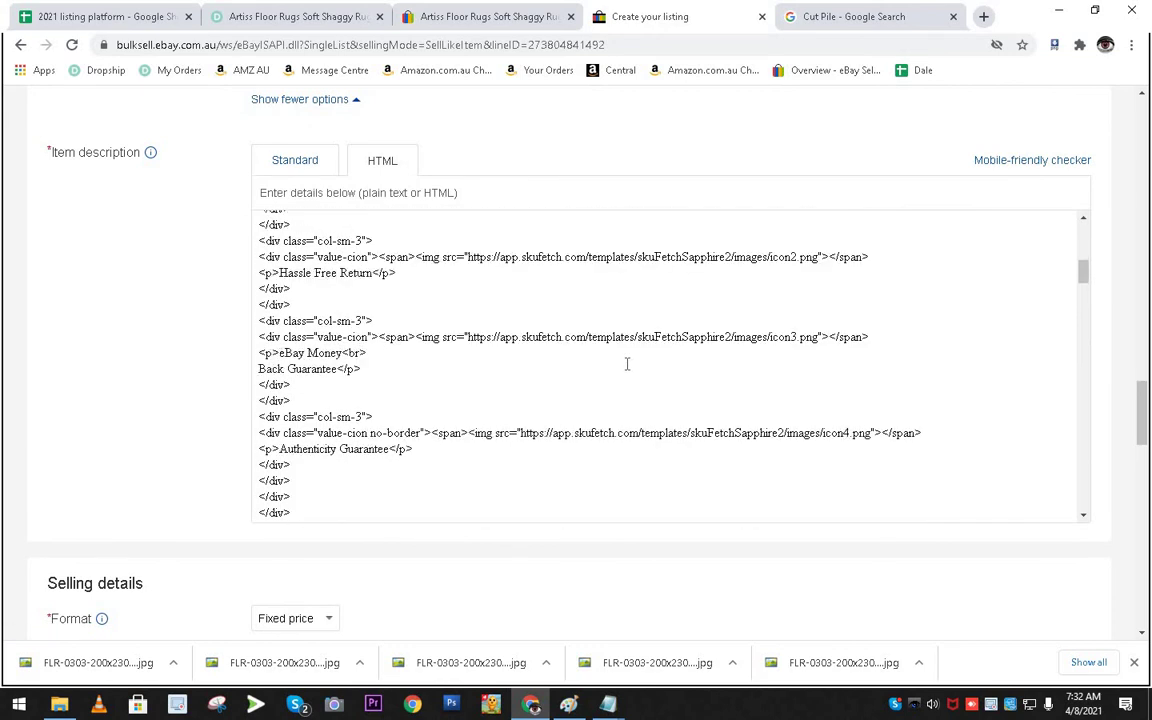
pyautogui.scroll(-7, 627, 364)
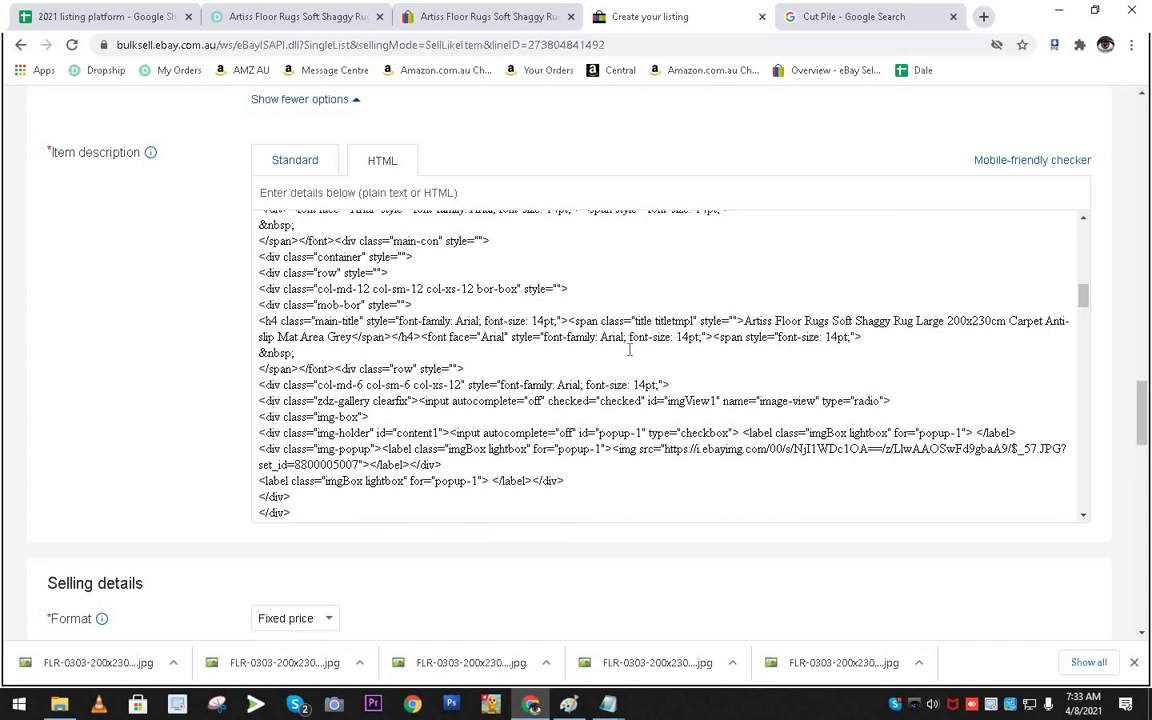
# Search the page for "ebayimg" and locate the product image address in the description's HTML code.
pyautogui.hotkey('ctrl', 'f')
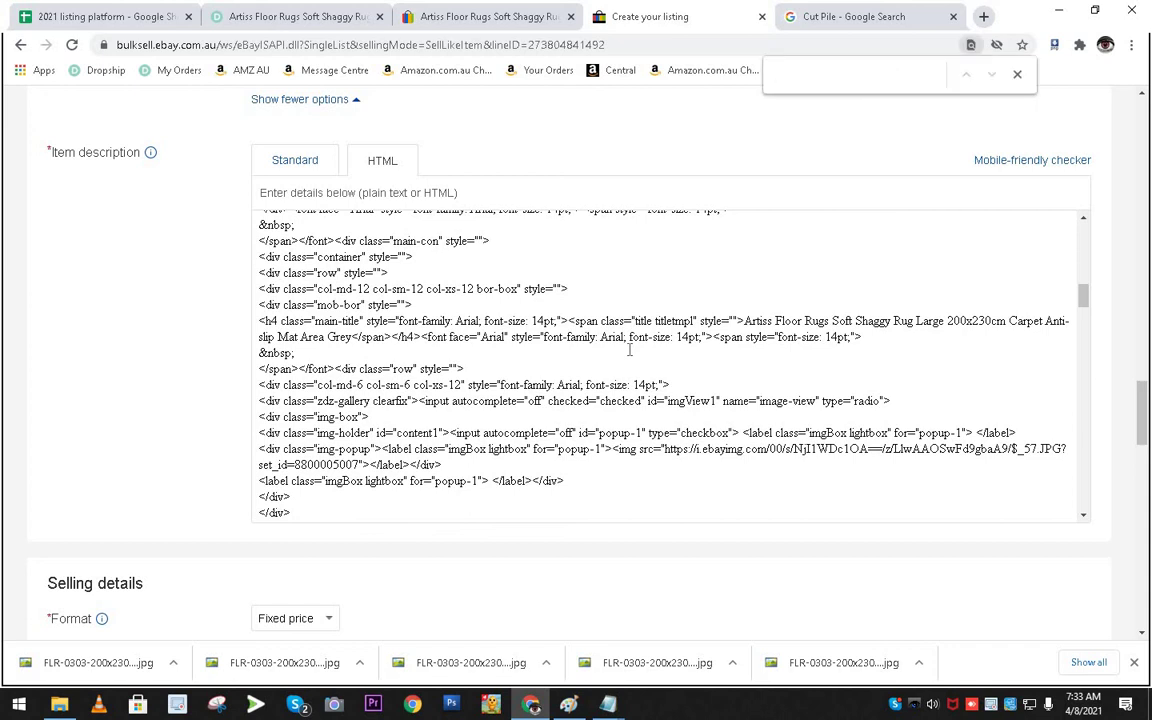
pyautogui.write('ebayi')
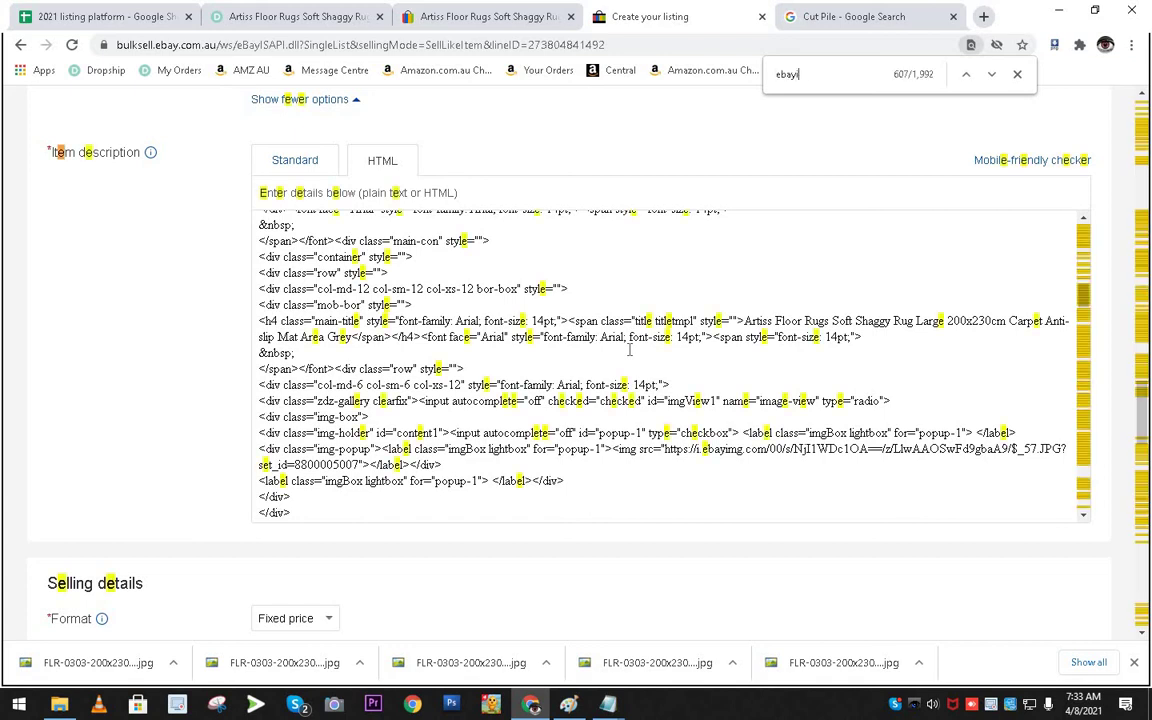
pyautogui.write('mg')
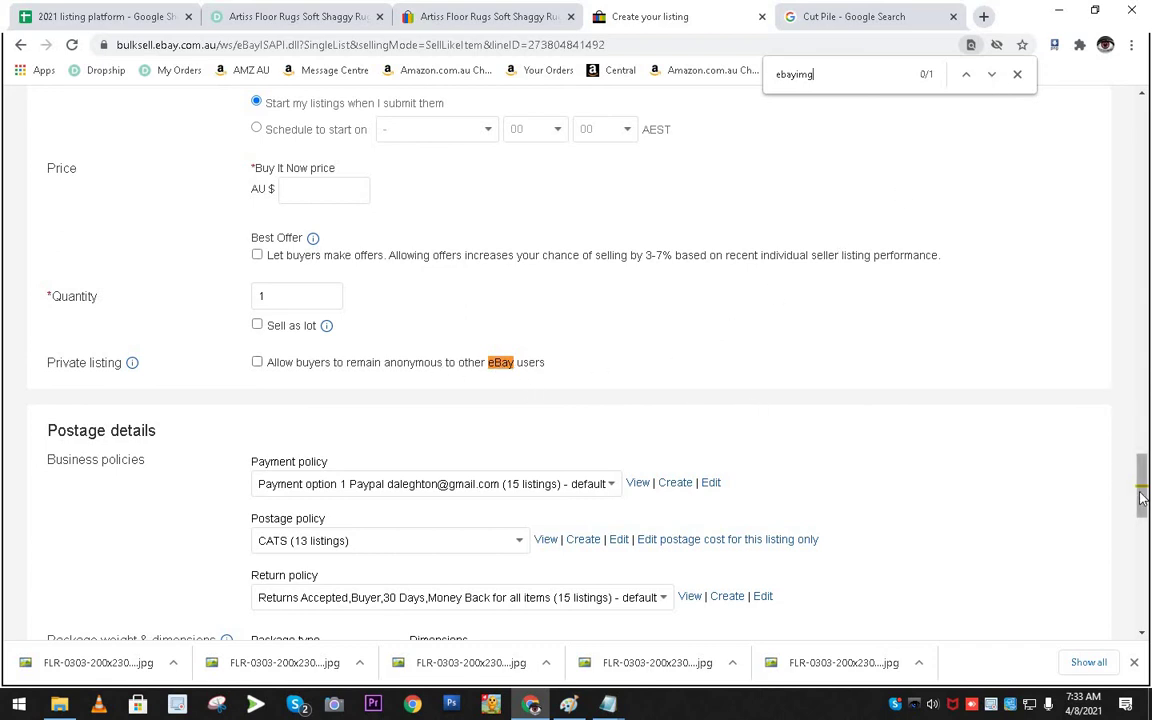
pyautogui.scroll(-10, 1140, 498)
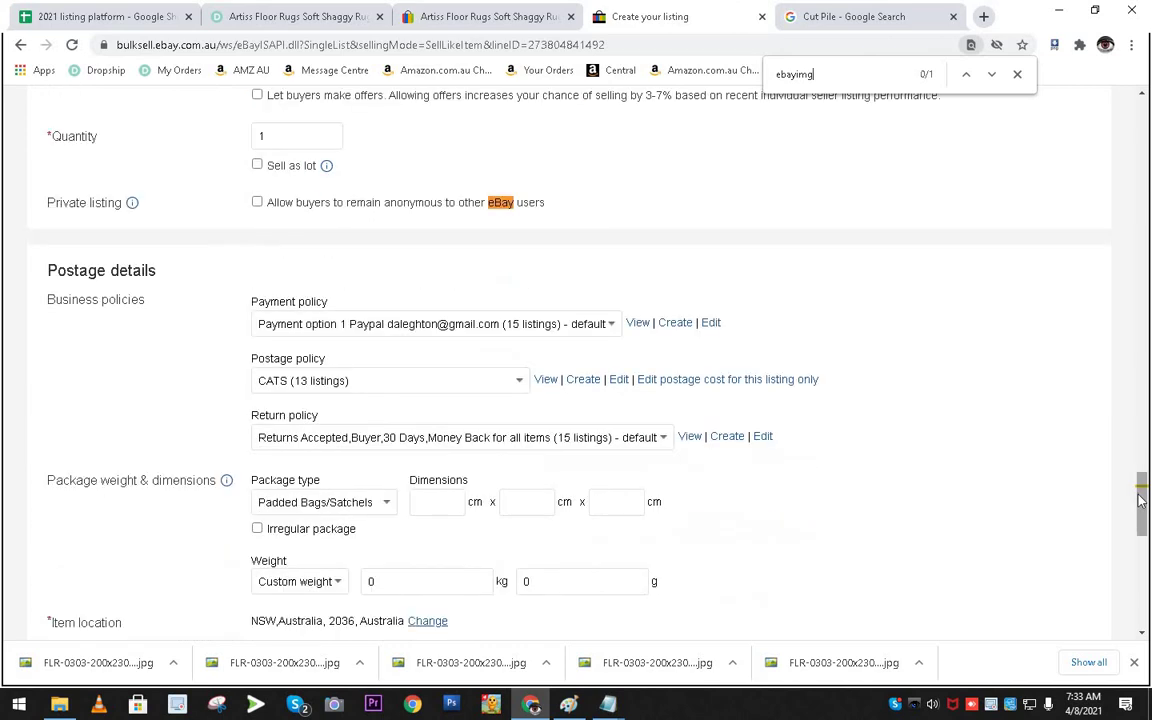
pyautogui.scroll(-3, 1140, 498)
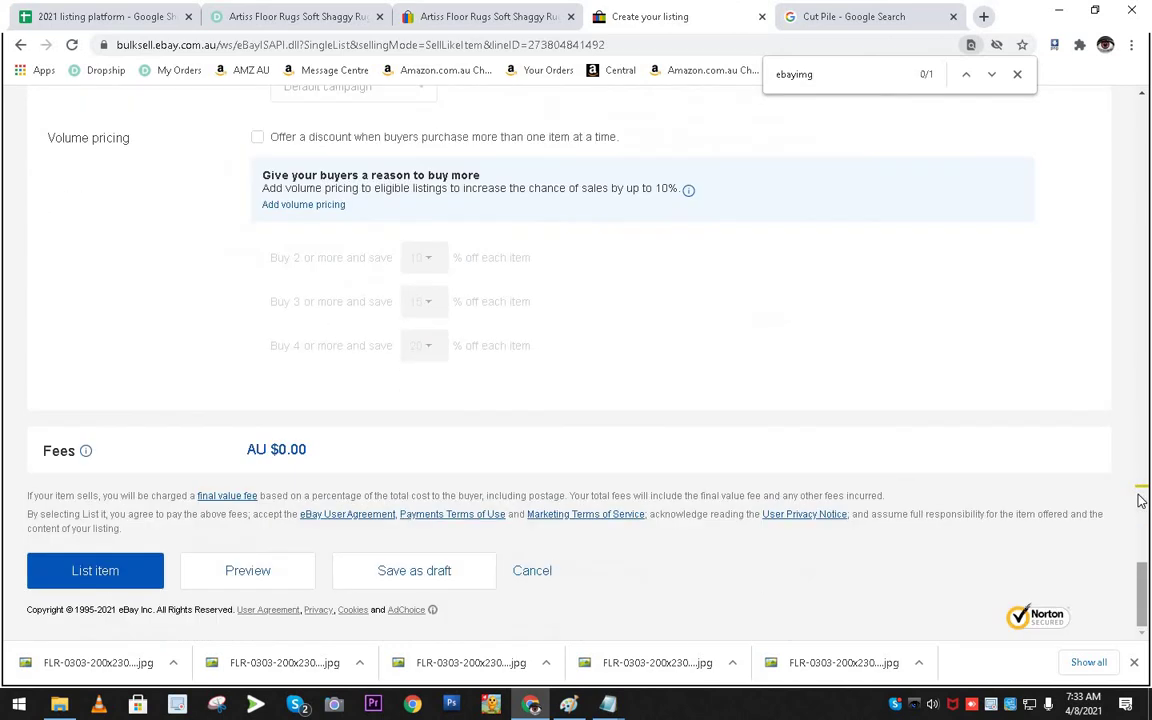
pyautogui.scroll(18, 1140, 498)
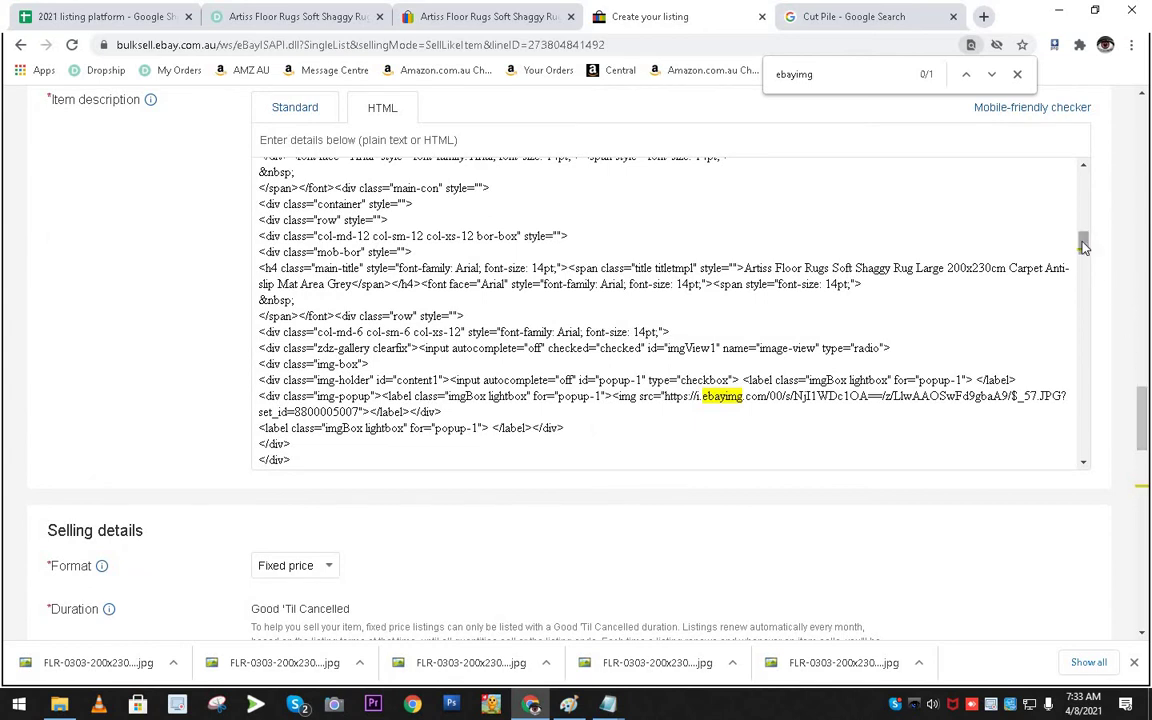
pyautogui.scroll(-1, 1085, 258)
pyautogui.moveTo(1085, 258)
pyautogui.mouseDown()
pyautogui.moveTo(1084, 239)
pyautogui.moveTo(1085, 254)
pyautogui.mouseUp()
pyautogui.scroll(-1, 1085, 254)
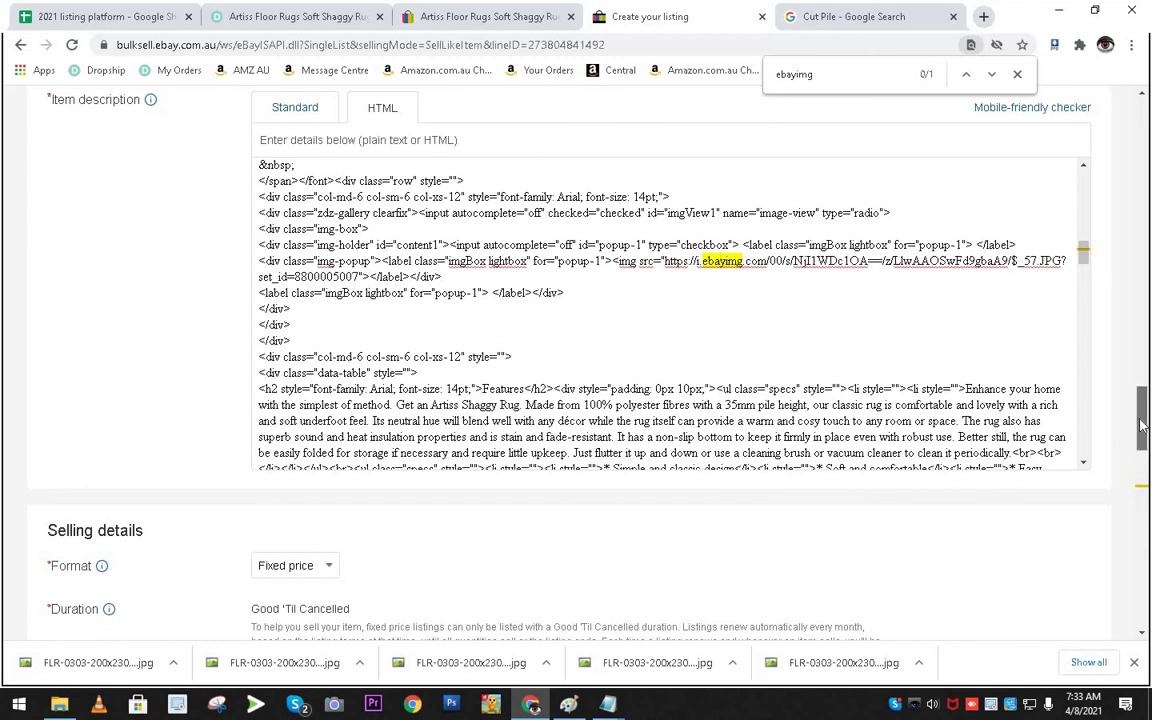
# Enlarge the "Easy storage" rug collage in the listing photos, copy its image address and close the enlarged view.
pyautogui.moveTo(1142, 427); pyautogui.dragTo(1133, 196)
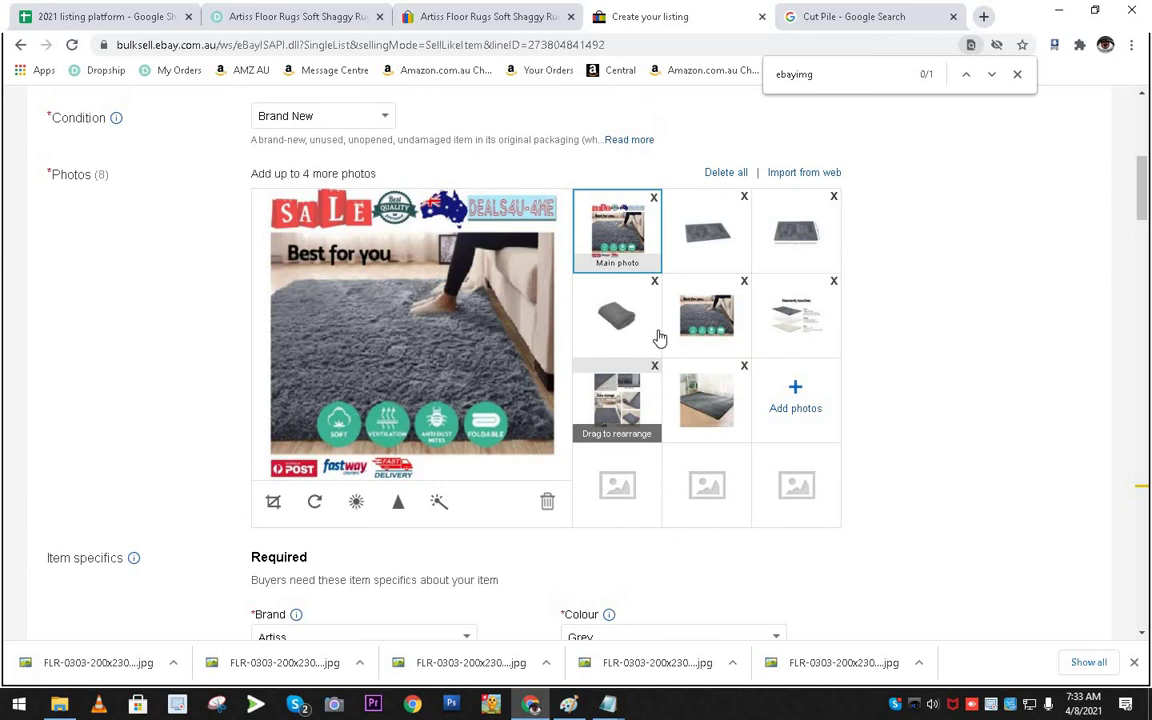
pyautogui.click(623, 382)
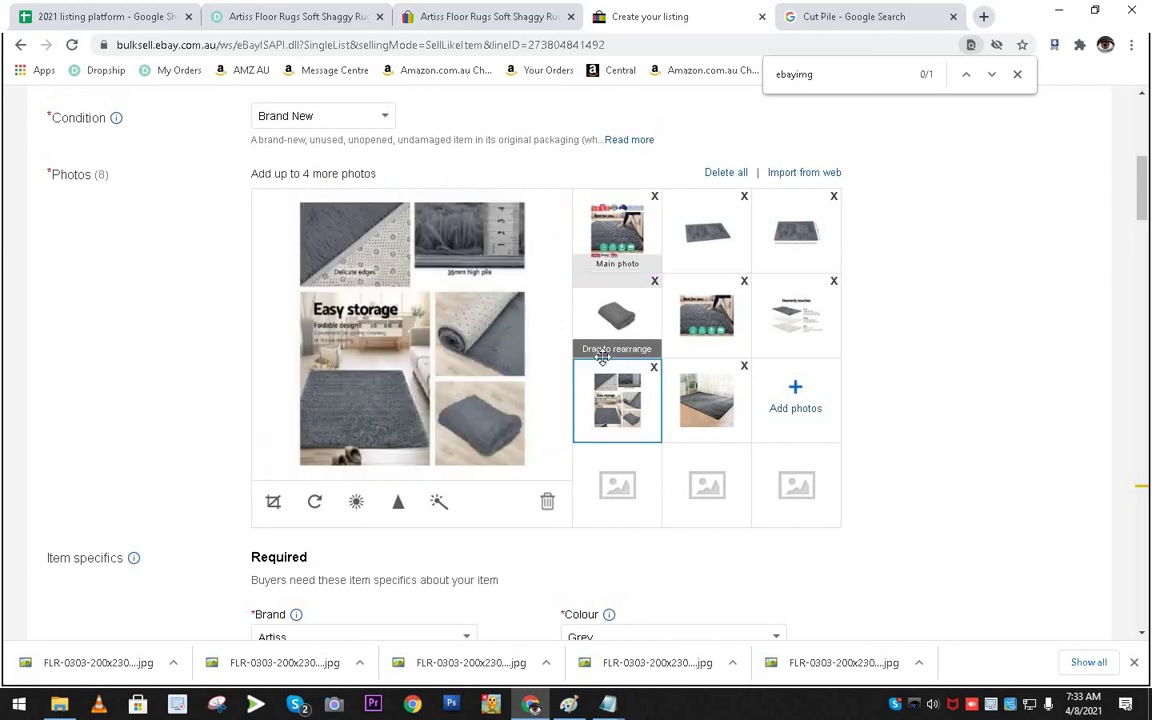
pyautogui.click(424, 342)
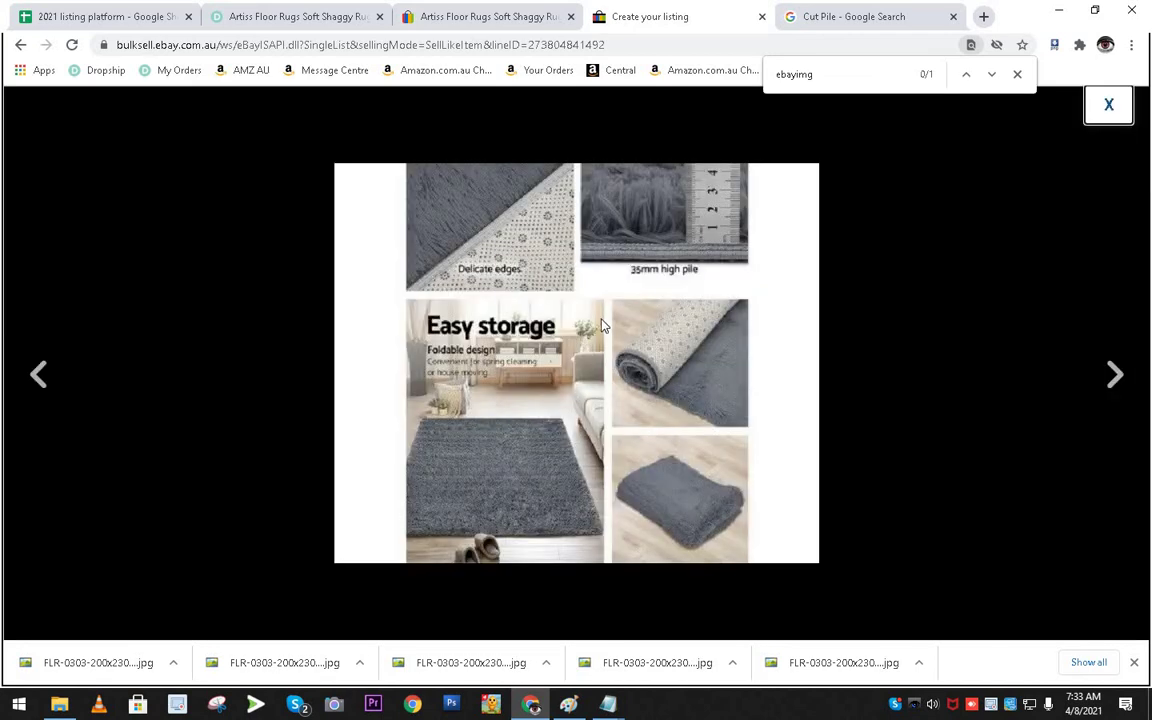
pyautogui.rightClick(603, 325)
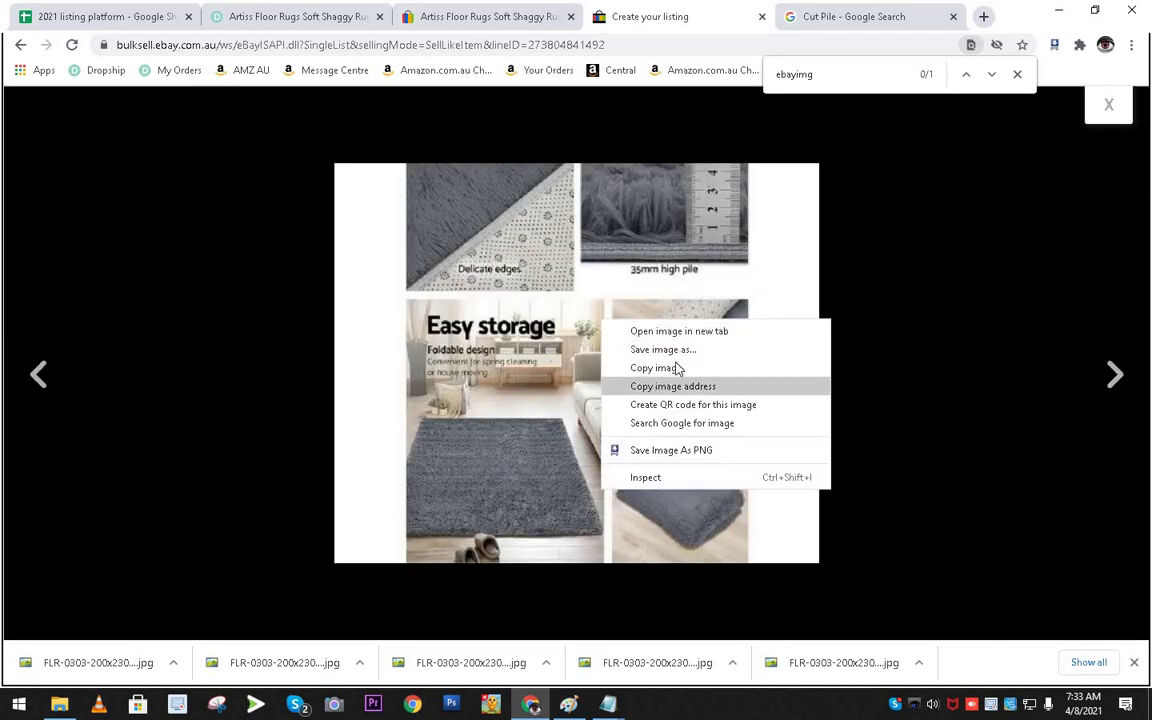
pyautogui.click(674, 368)
pyautogui.click(1108, 105)
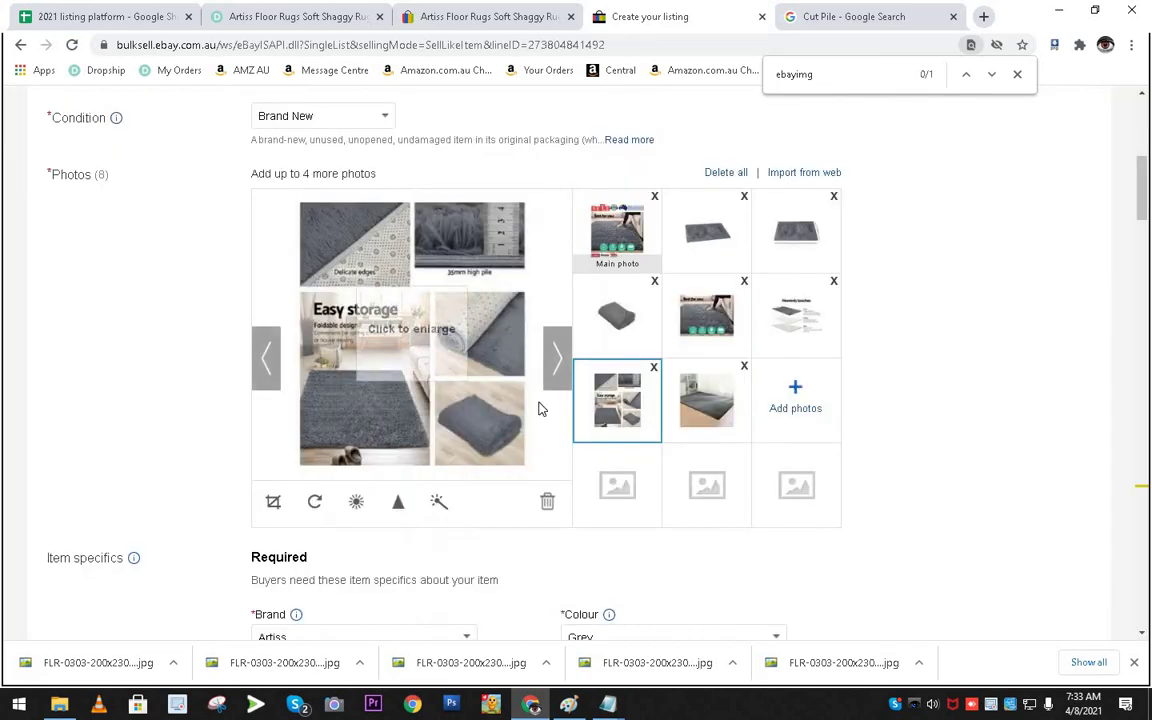
# Replace the bar stool image address in the description's HTML with the copied rug image address and check the picture in the standard view.
pyautogui.scroll(-2, 540, 405)
pyautogui.scroll(-9, 538, 408)
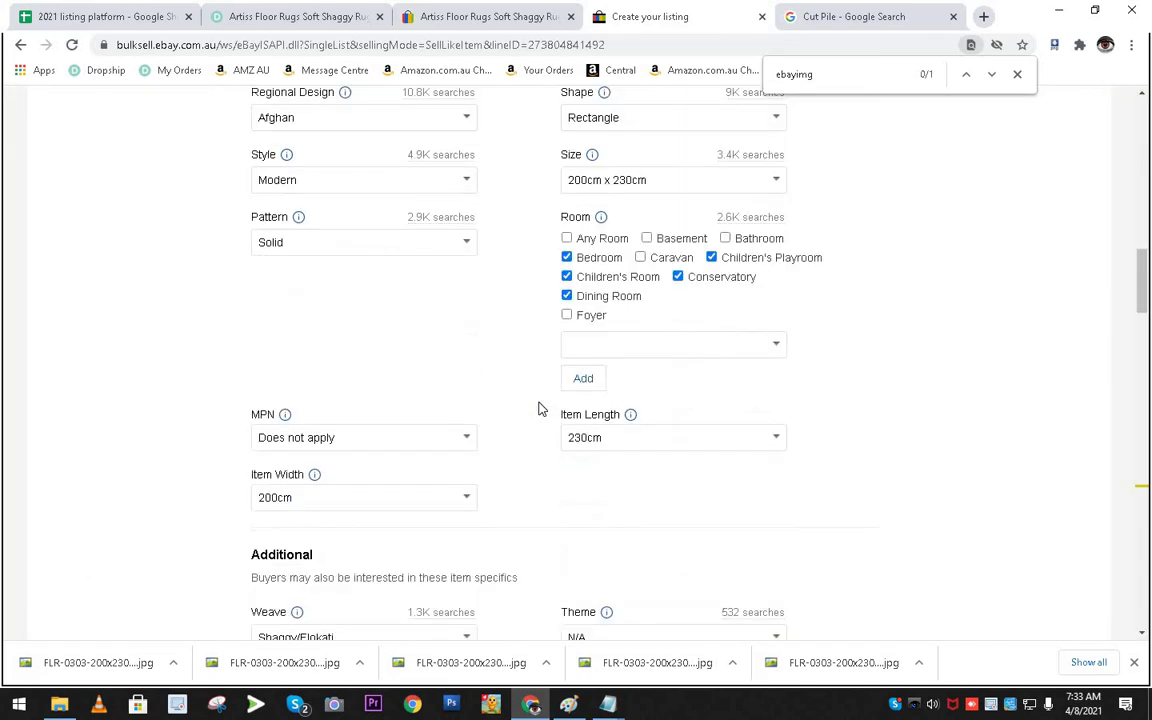
pyautogui.scroll(-6, 538, 408)
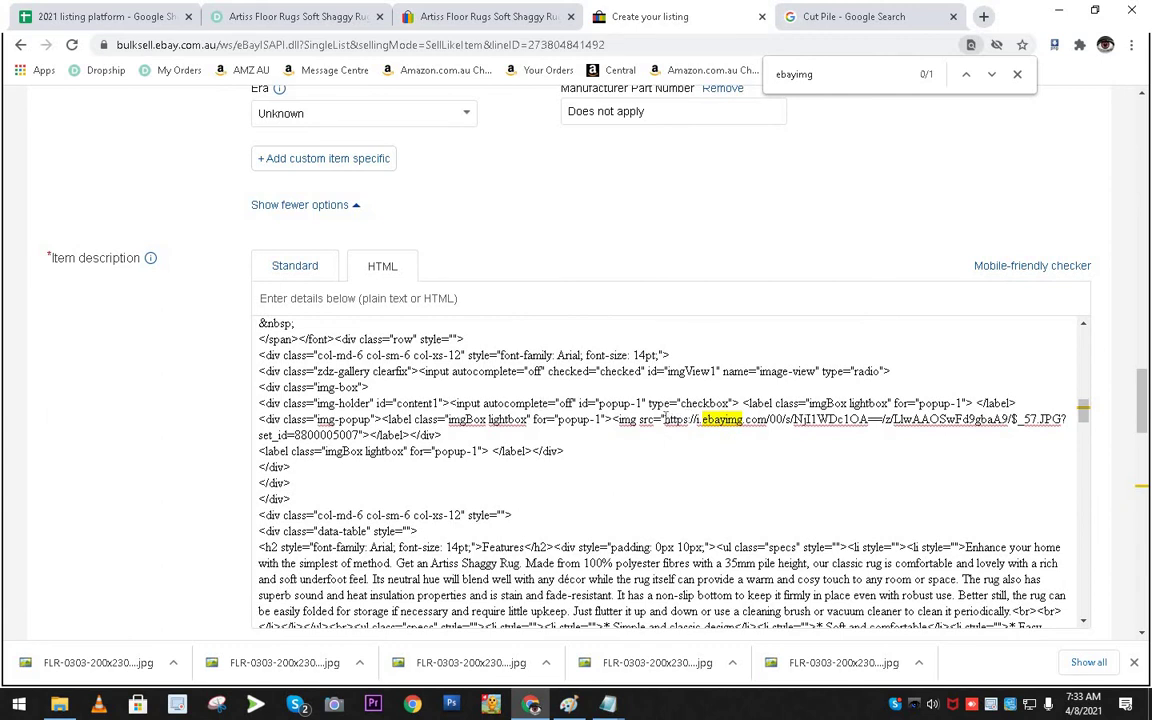
pyautogui.moveTo(668, 419); pyautogui.dragTo(360, 435)
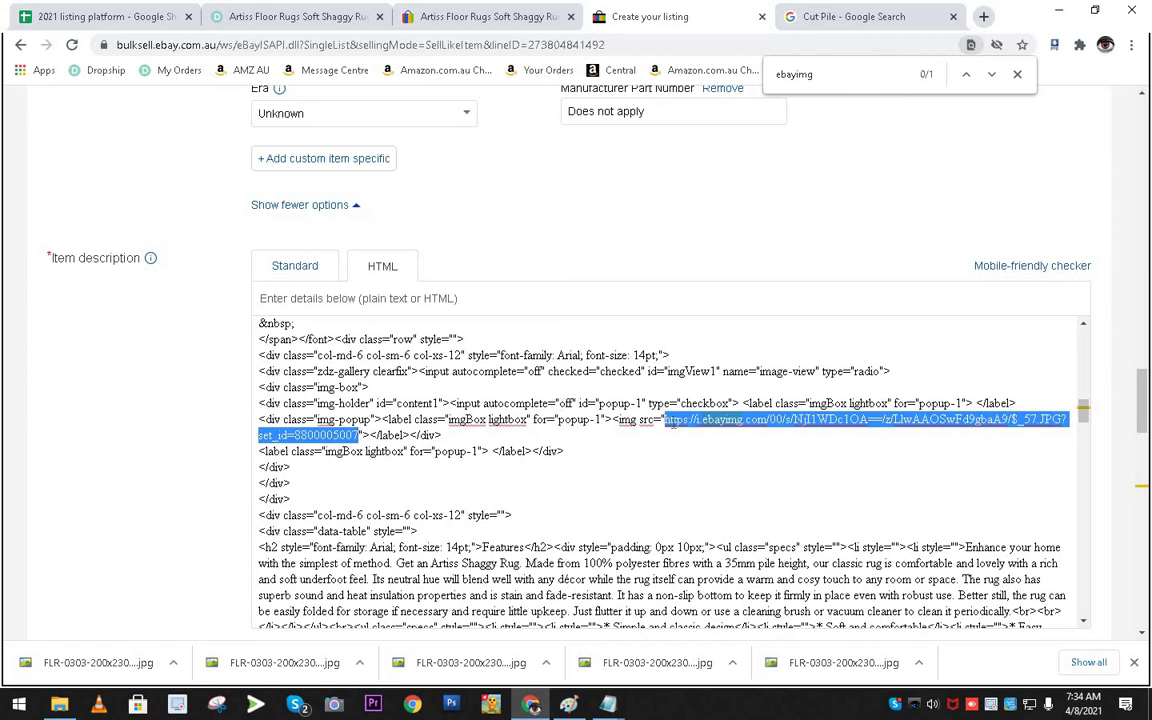
pyautogui.rightClick(660, 419)
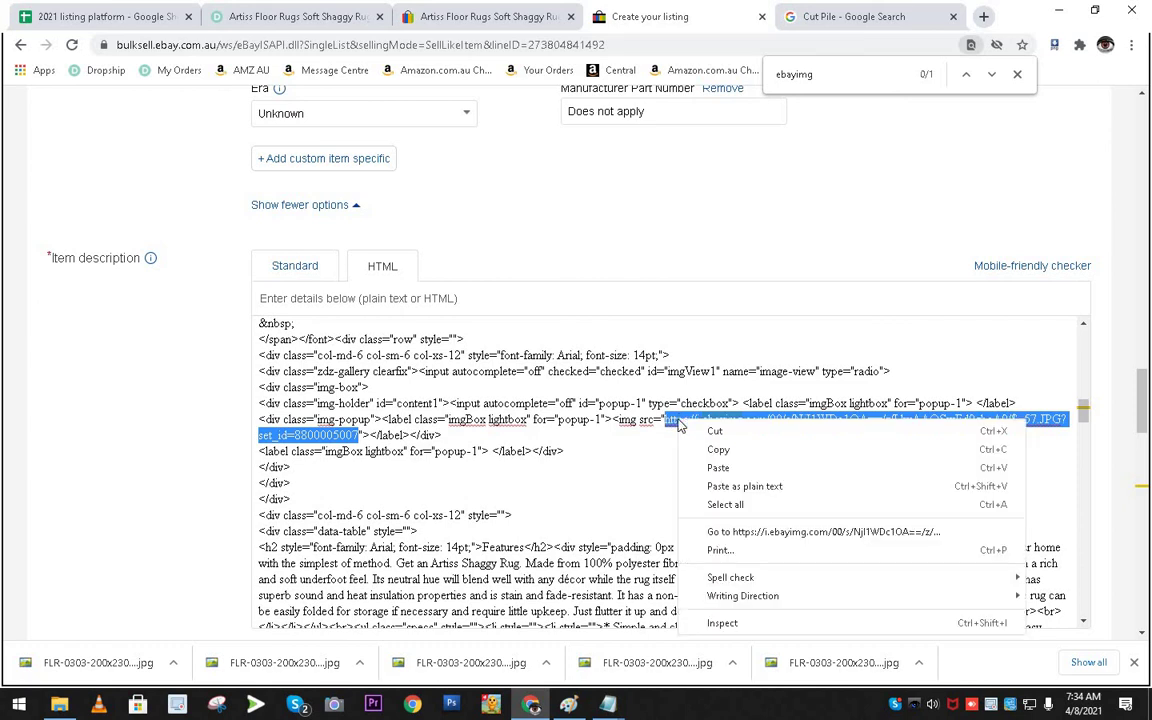
pyautogui.click(672, 464)
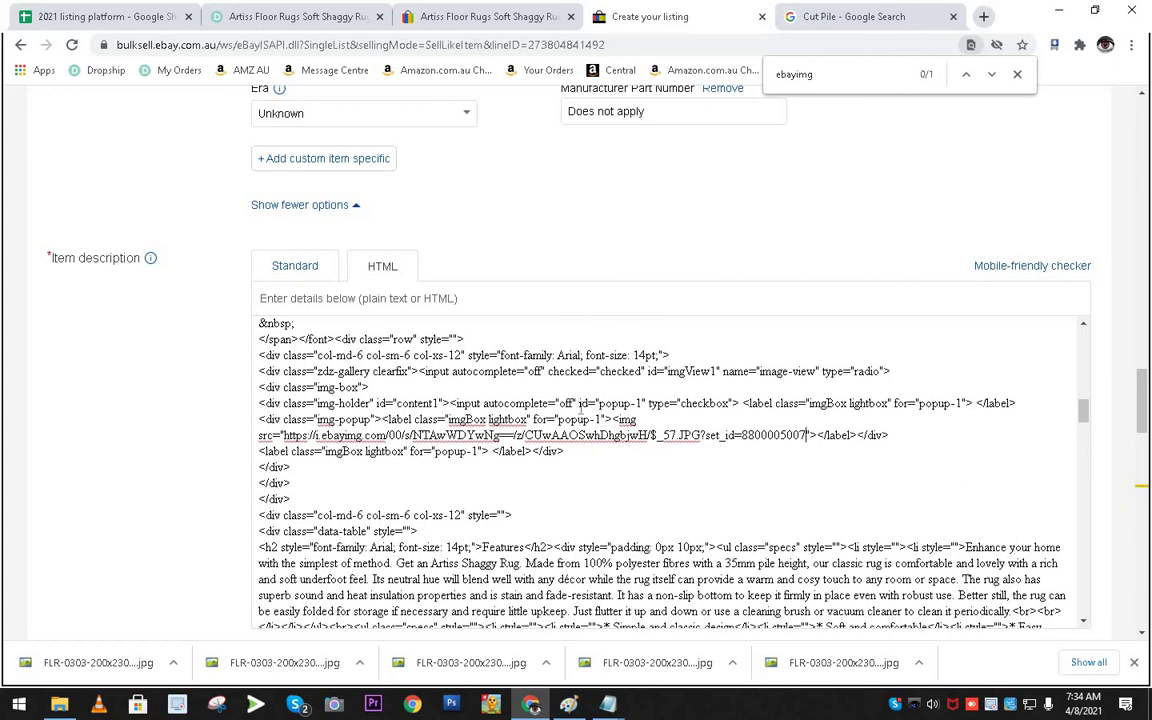
pyautogui.click(297, 277)
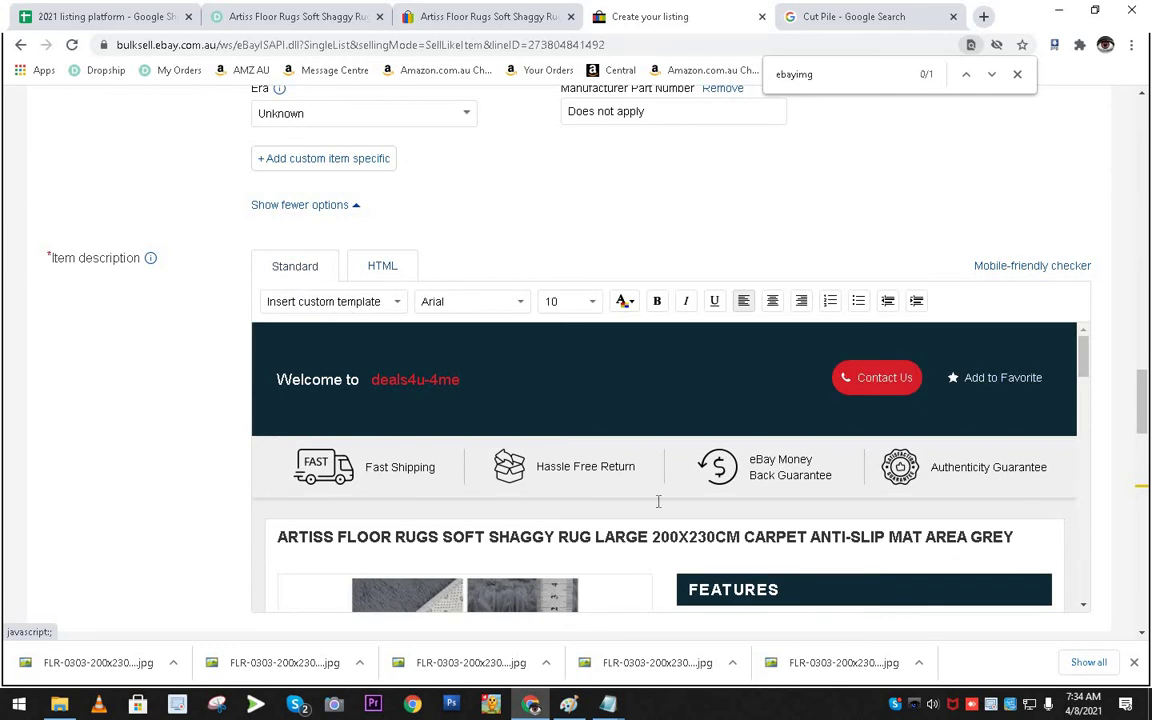
pyautogui.scroll(-2, 490, 443)
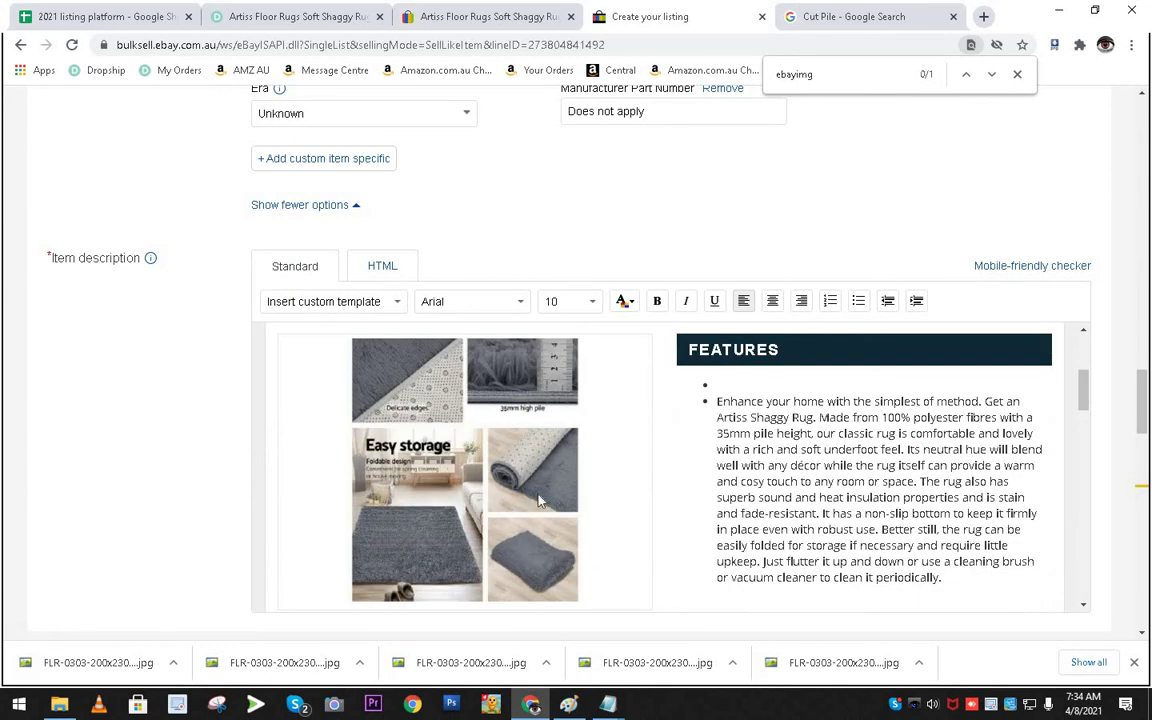
pyautogui.scroll(-2, 538, 491)
# Delete the empty bullets under FEATURES above the rug's introductory paragraph and above "Simple and classic design", and review the result.
pyautogui.scroll(3, 550, 488)
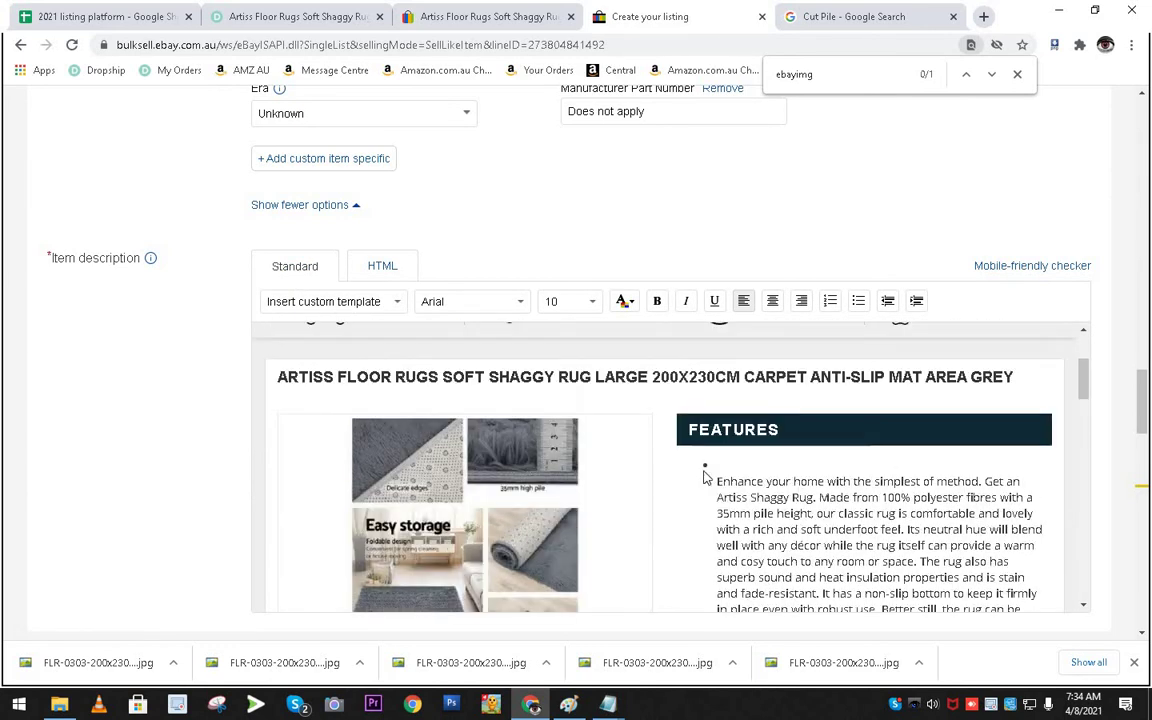
pyautogui.click(740, 470)
pyautogui.press('BackSpace')
pyautogui.scroll(-2, 730, 510)
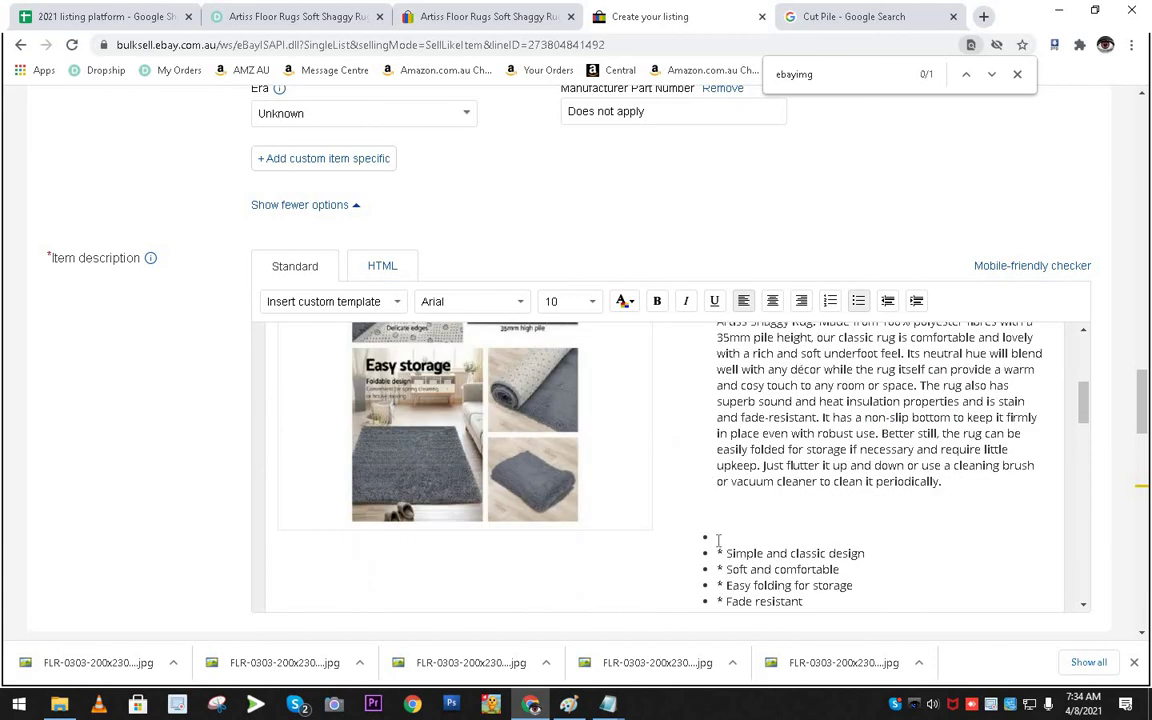
pyautogui.press('BackSpace')
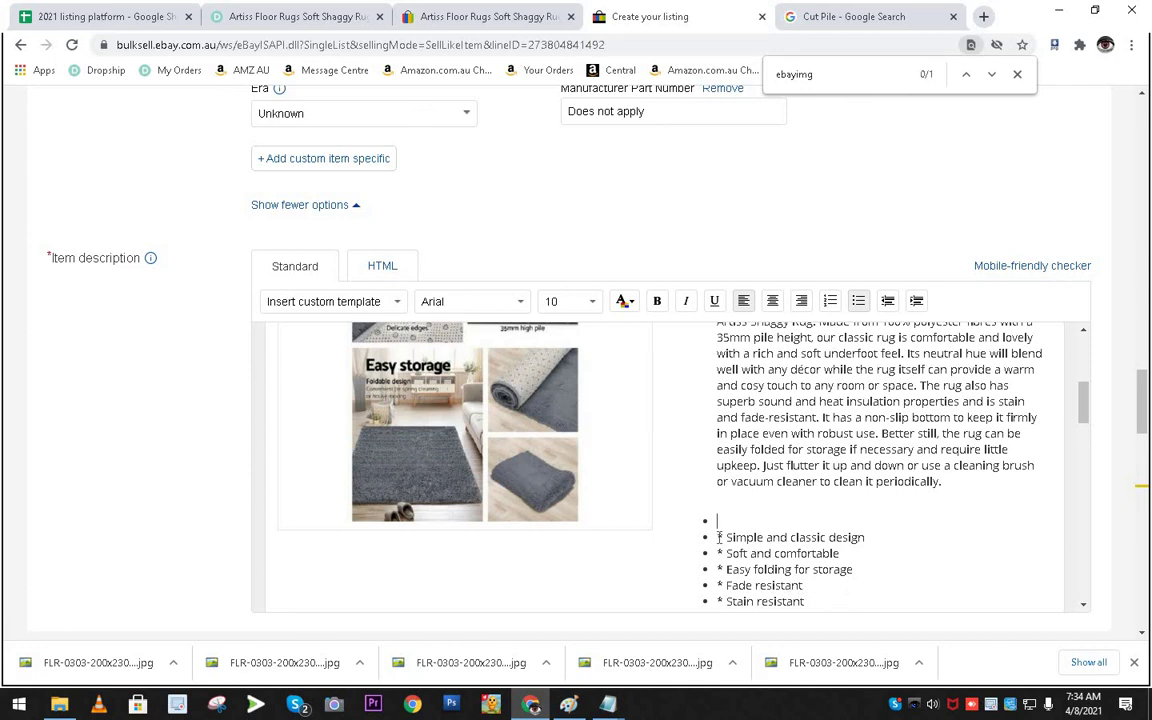
pyautogui.press('BackSpace')
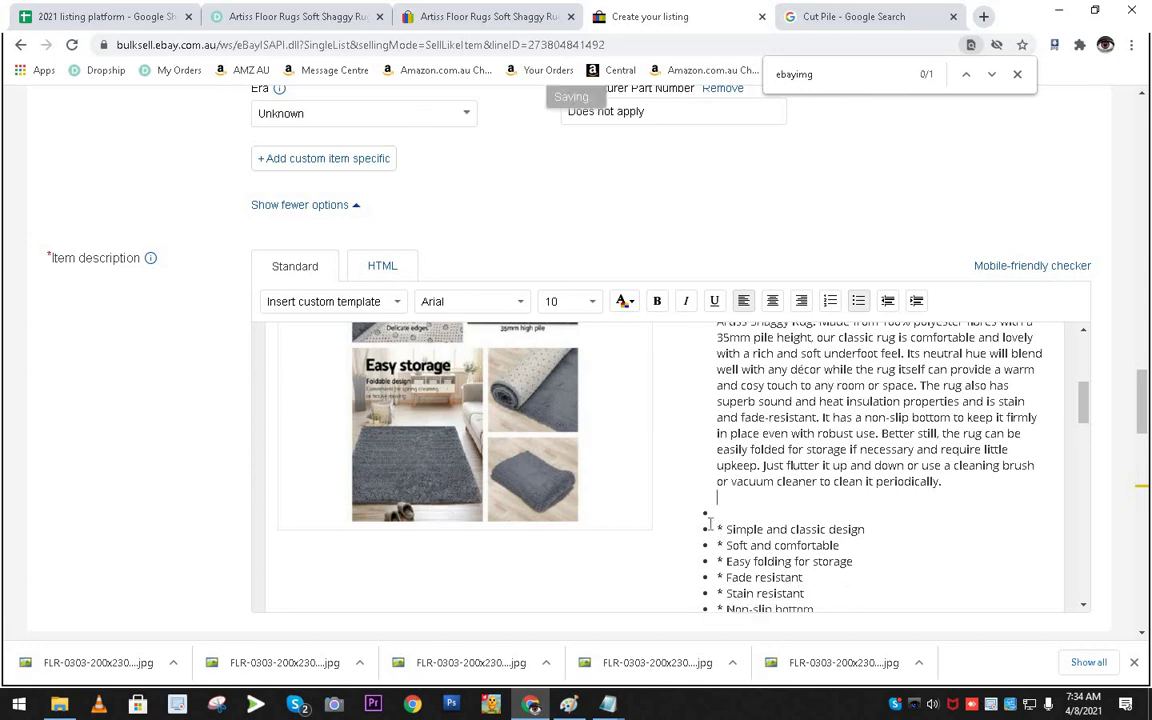
pyautogui.press('Return')
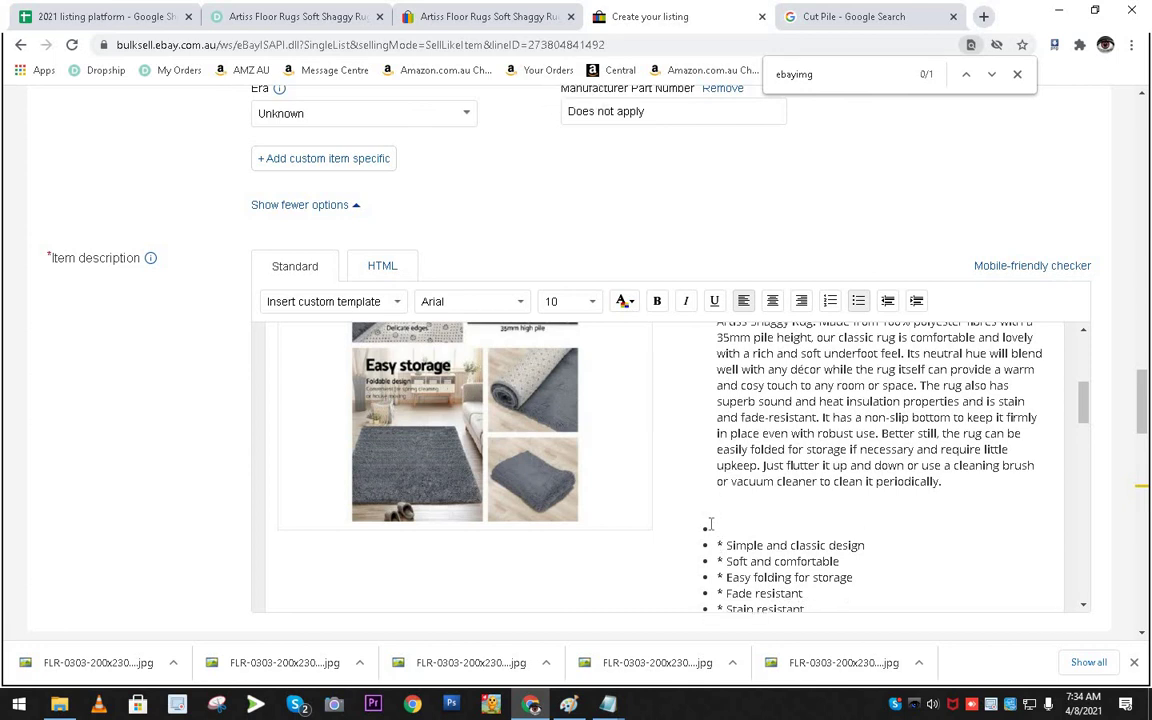
pyautogui.press('BackSpace')
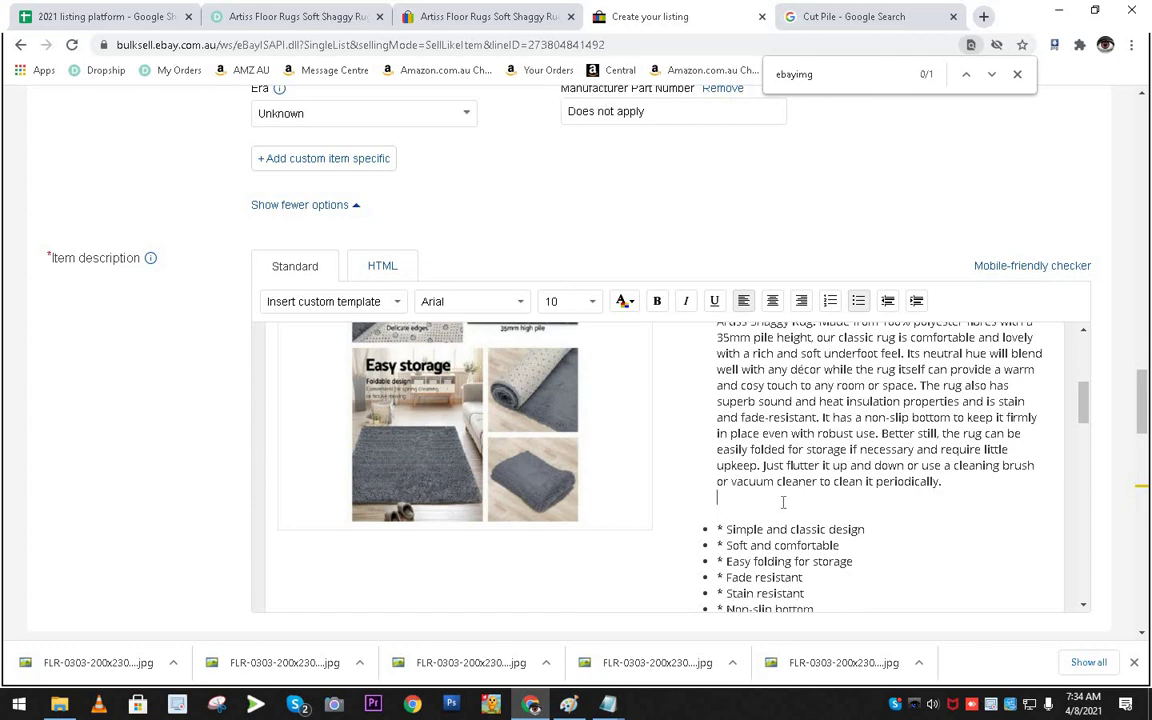
pyautogui.scroll(1, 783, 502)
pyautogui.scroll(-1, 745, 506)
pyautogui.scroll(2, 705, 510)
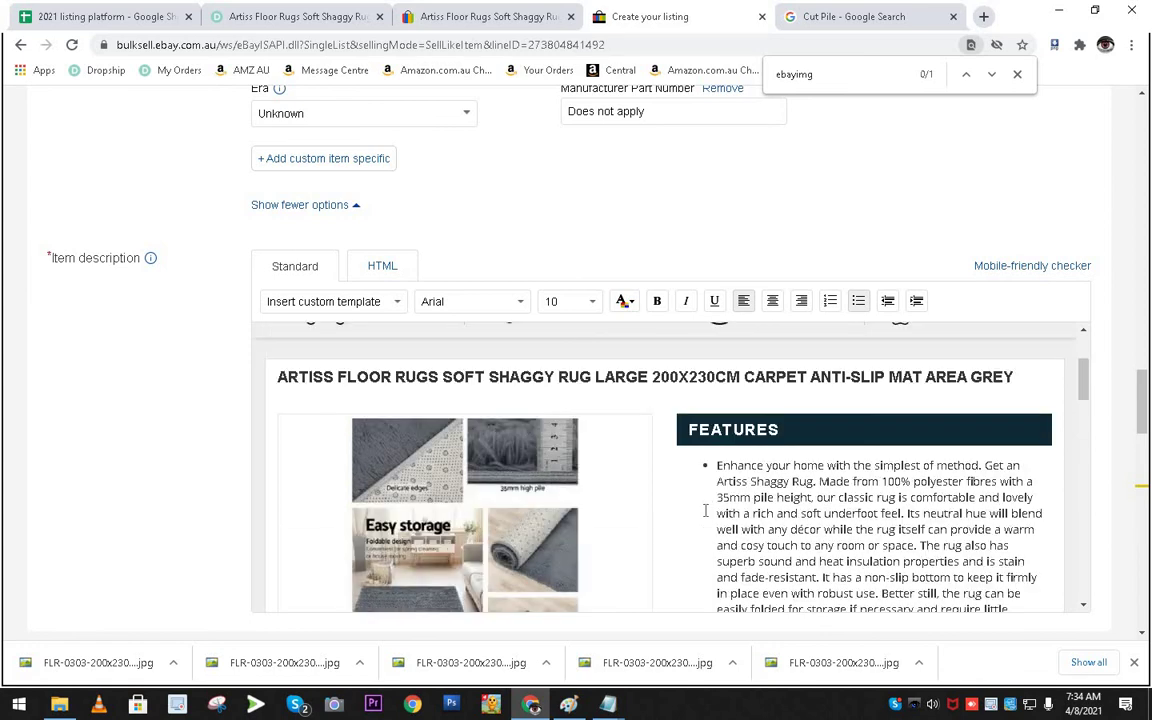
# Select all of the description's HTML code, look at the deals4u.html template in Notepad, and clear the code from the listing.
pyautogui.scroll(-5, 705, 510)
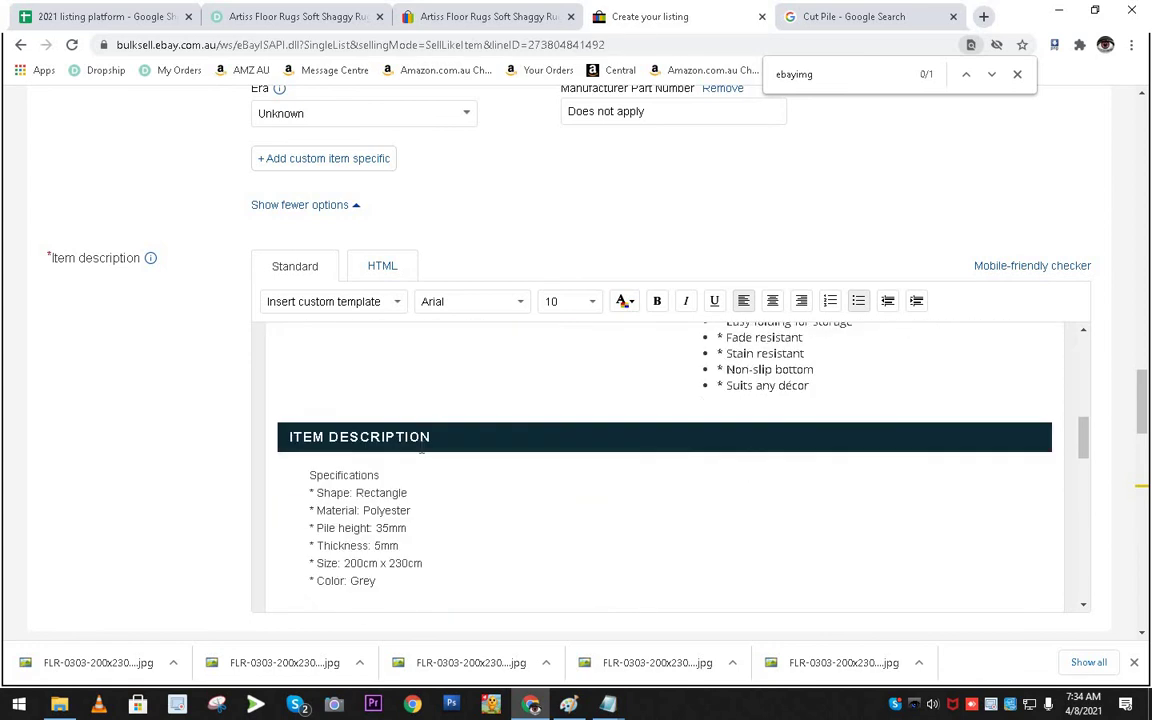
pyautogui.scroll(3, 378, 400)
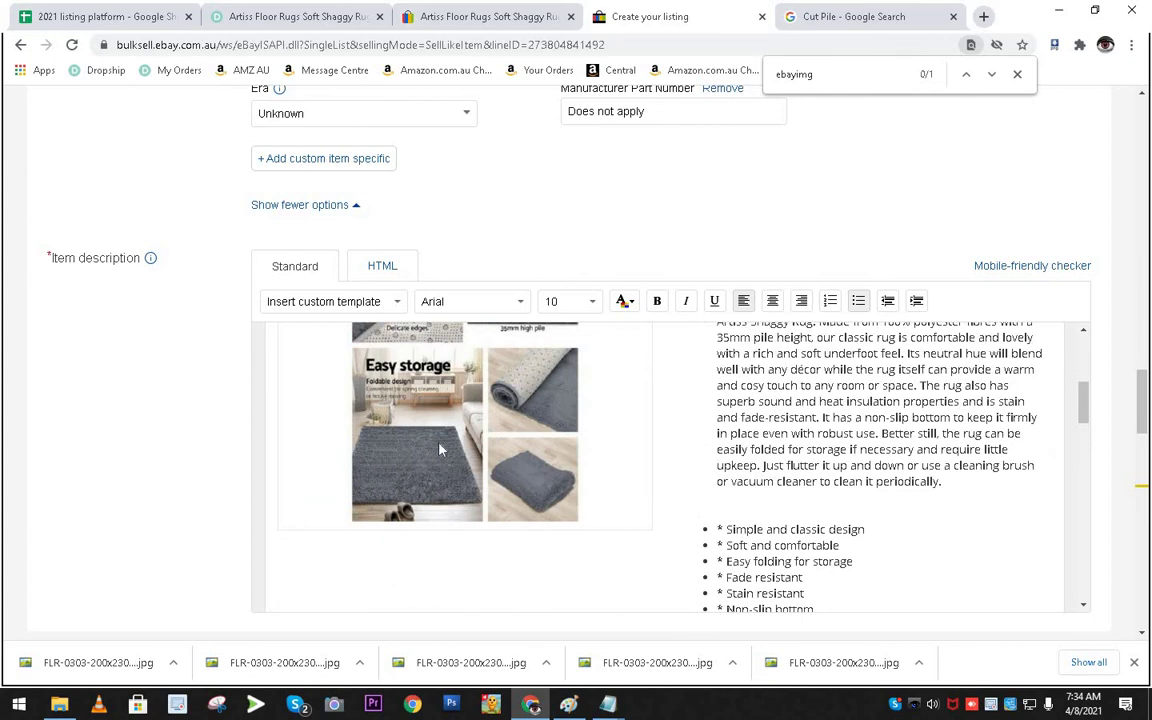
pyautogui.click(383, 268)
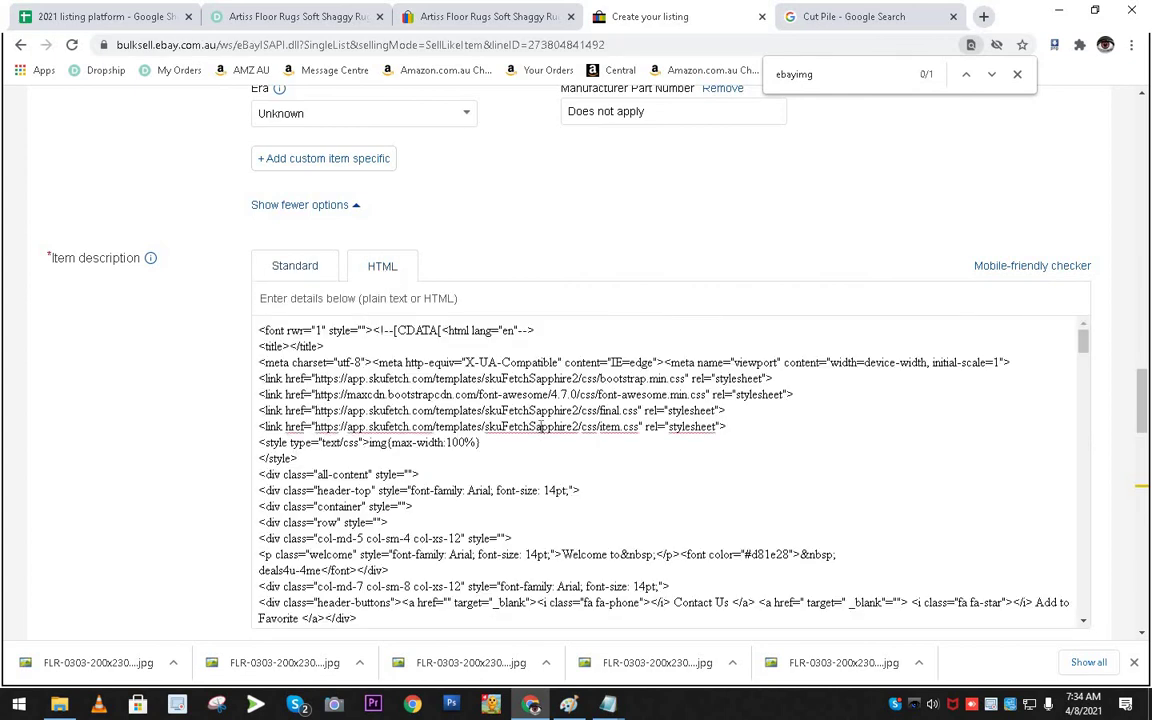
pyautogui.hotkey('ctrl', 'a')
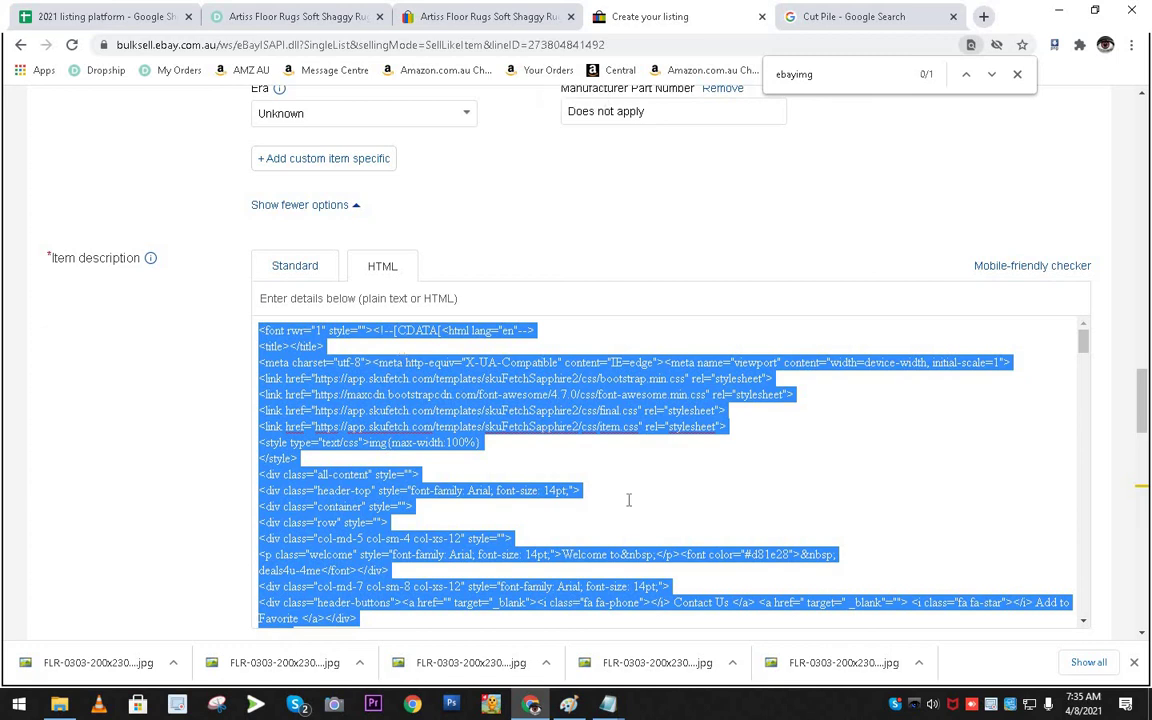
pyautogui.click(607, 704)
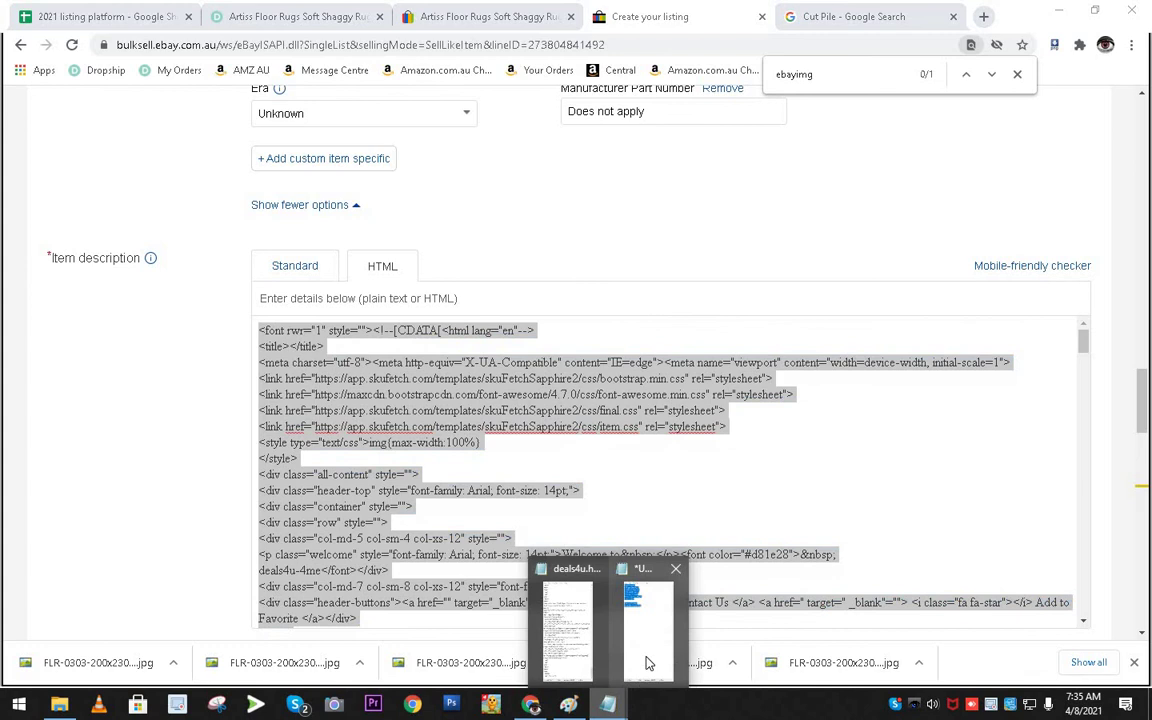
pyautogui.click(575, 628)
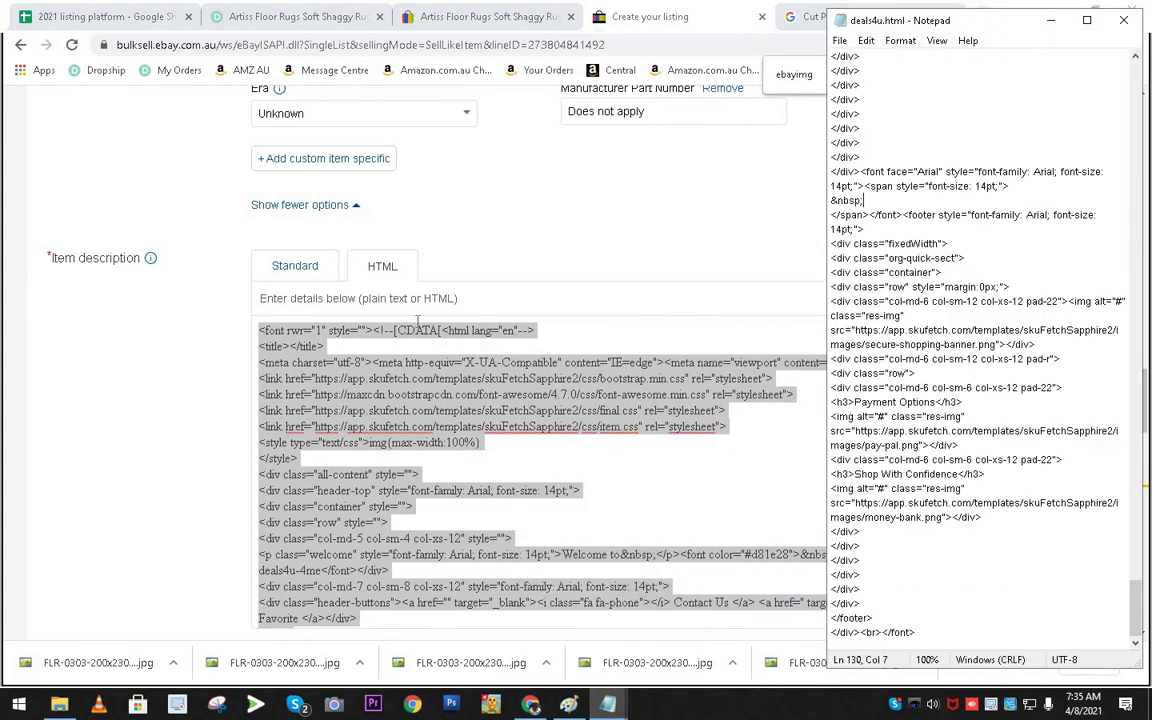
pyautogui.click(445, 380)
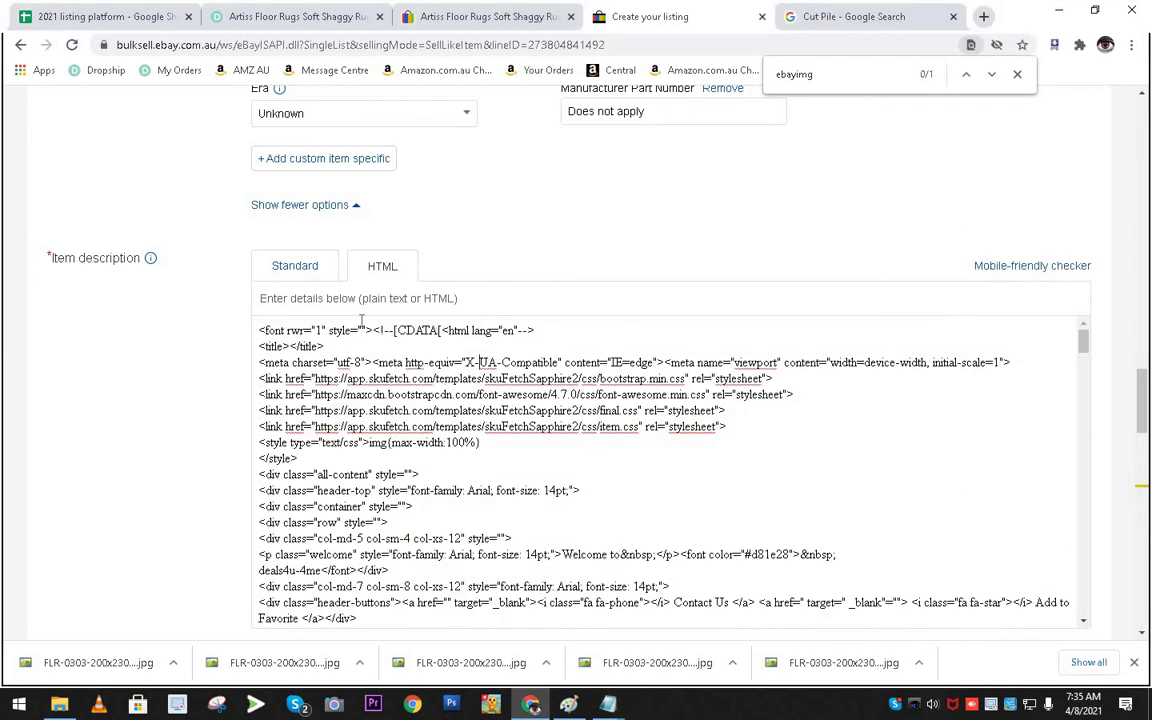
pyautogui.hotkey('ctrl', 'a')
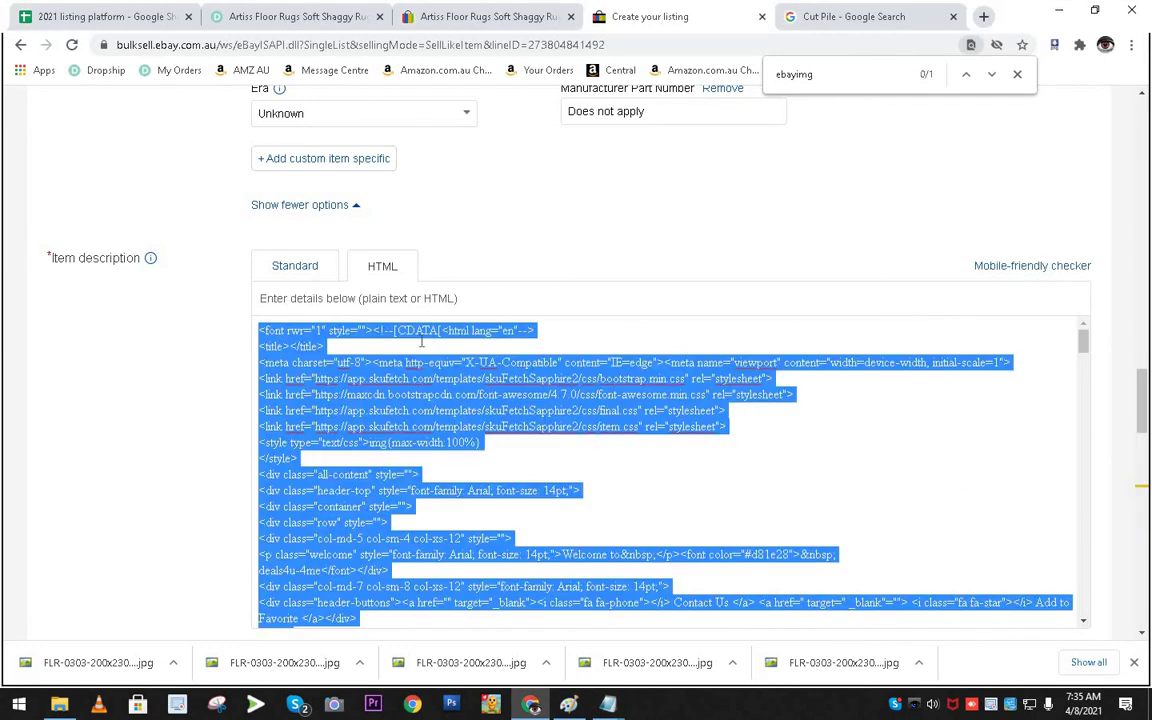
pyautogui.press('BackSpace')
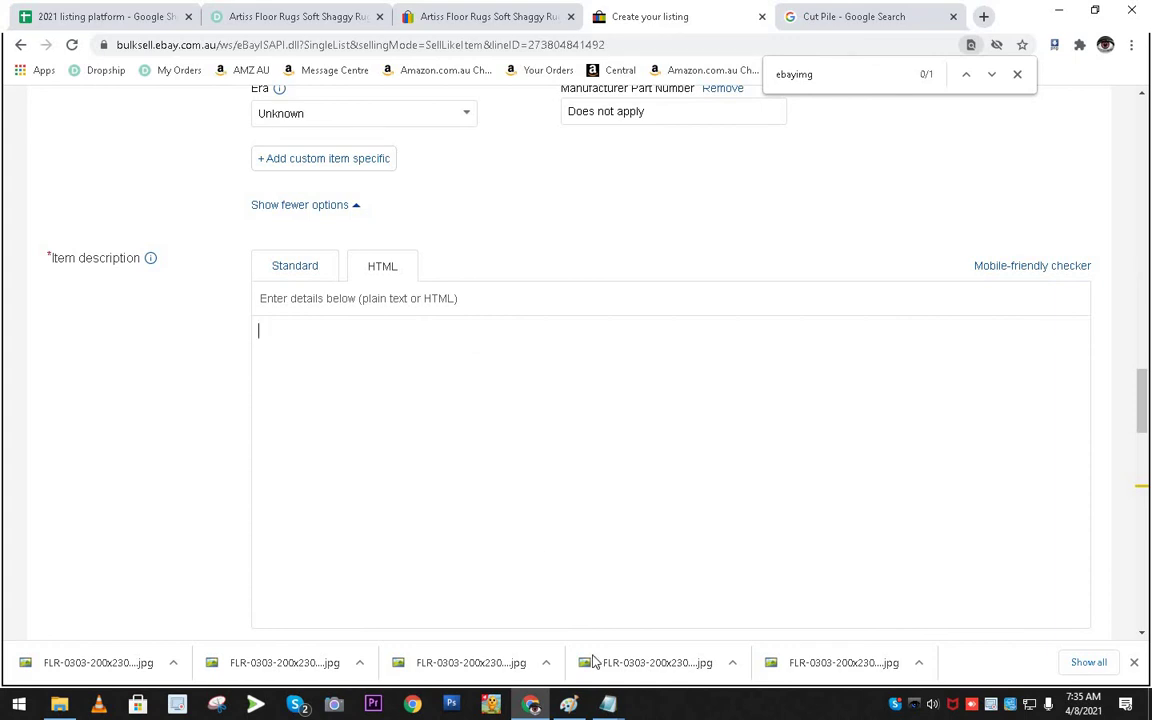
# Select all the code in deals4u.html in Notepad, return to the listing and paste the description code into the empty HTML field.
pyautogui.moveTo(608, 704)
pyautogui.click(567, 625)
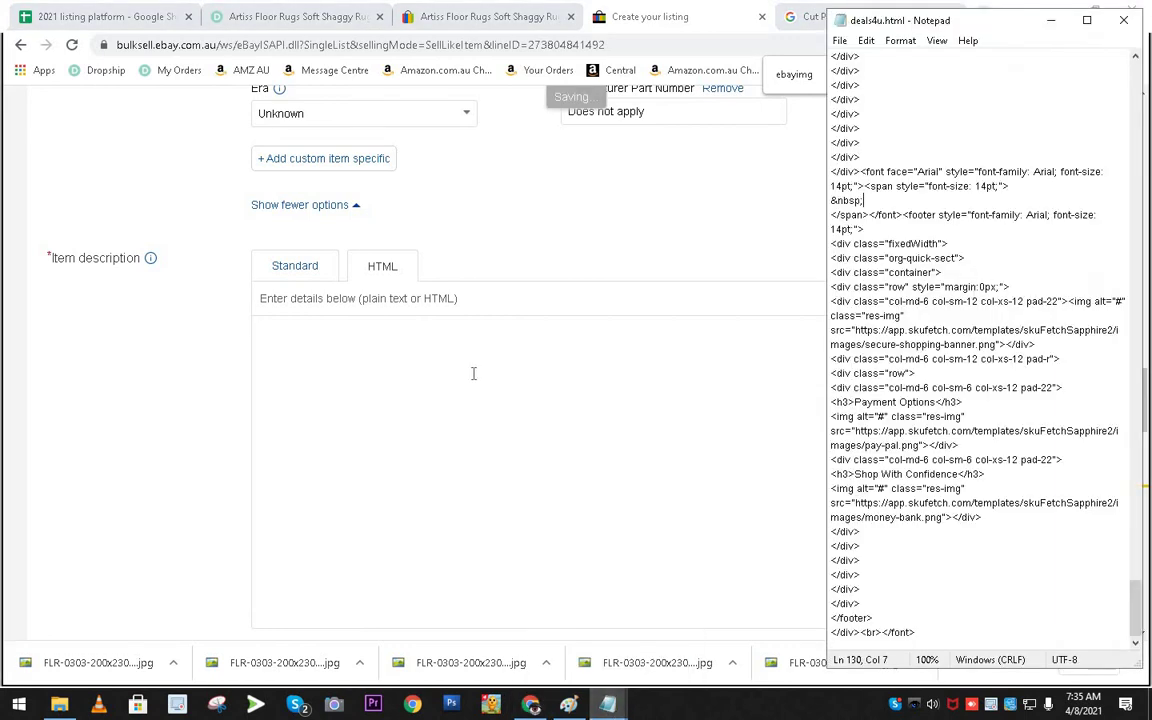
pyautogui.click(368, 375)
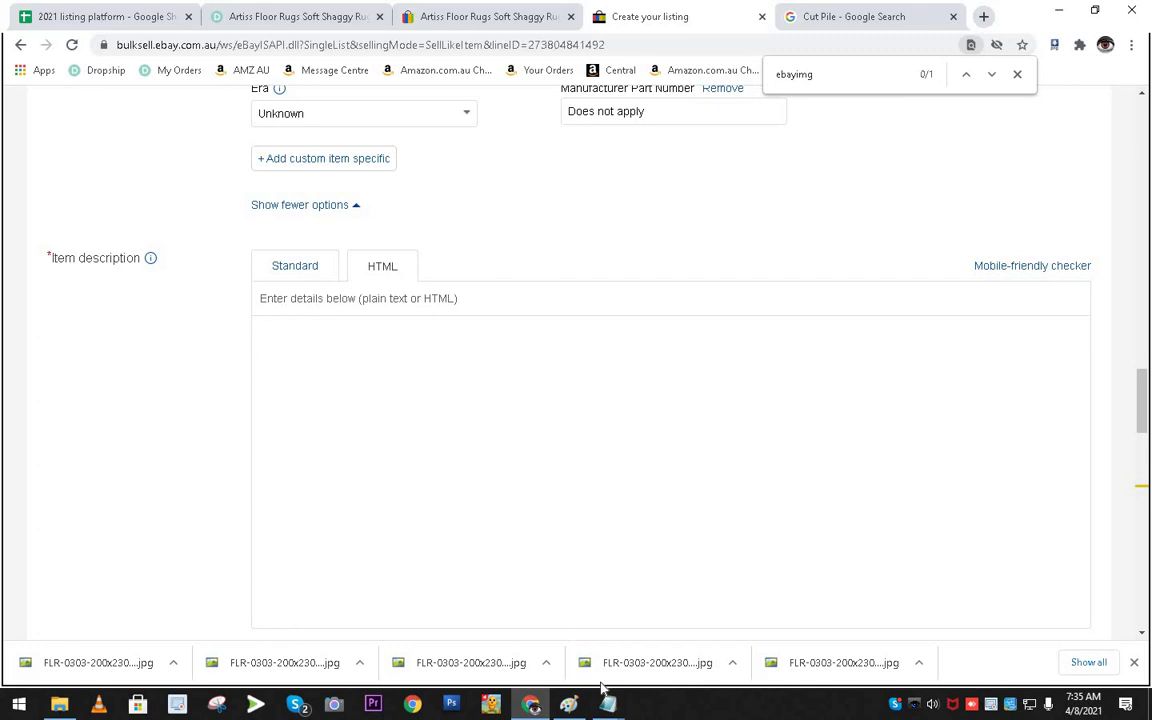
pyautogui.moveTo(608, 704)
pyautogui.click(567, 625)
pyautogui.hotkey('ctrl', 'a')
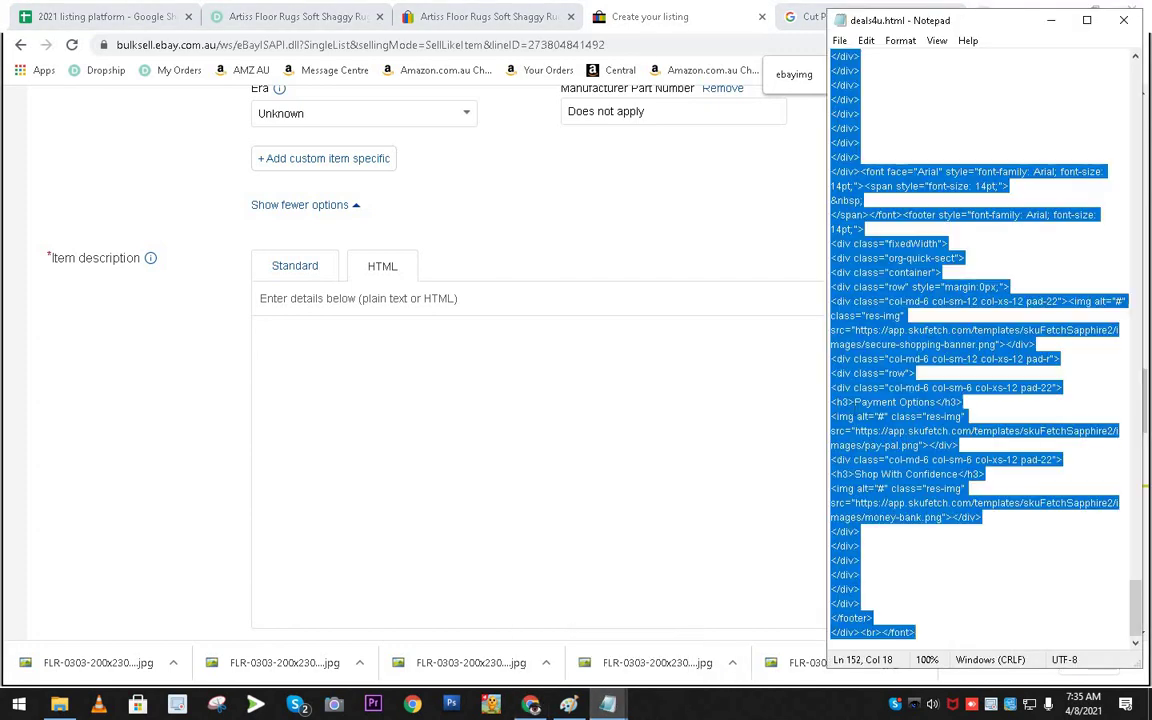
pyautogui.click(449, 384)
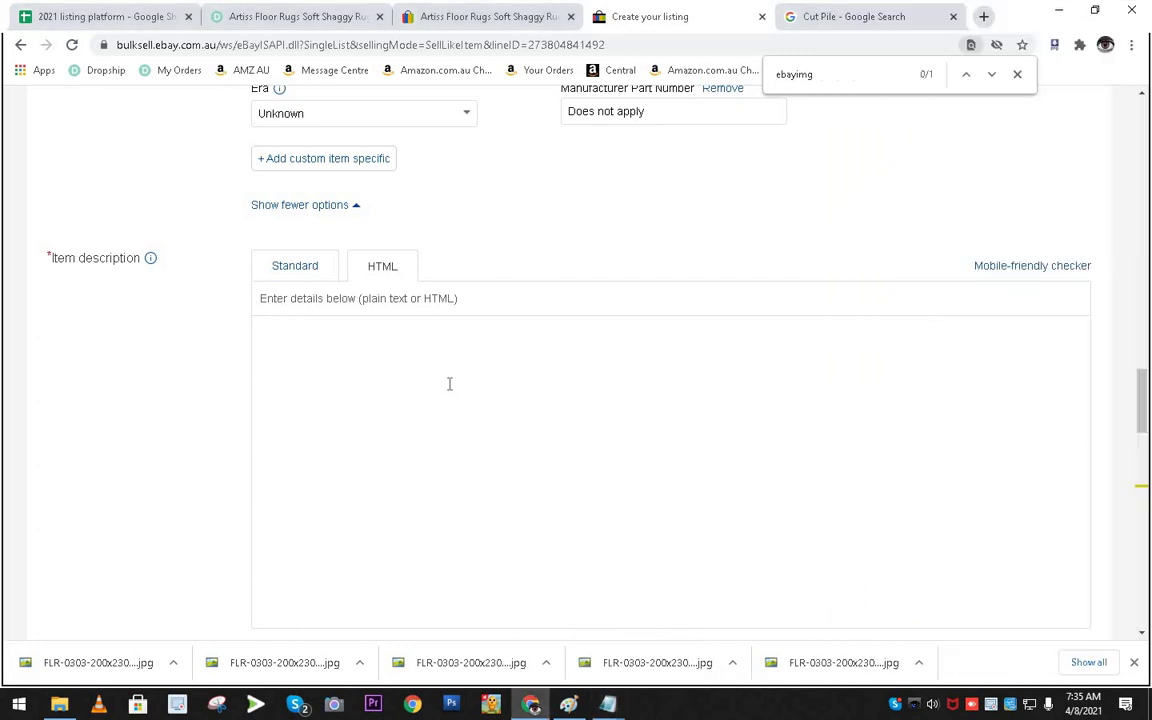
pyautogui.hotkey('ctrl', 'v')
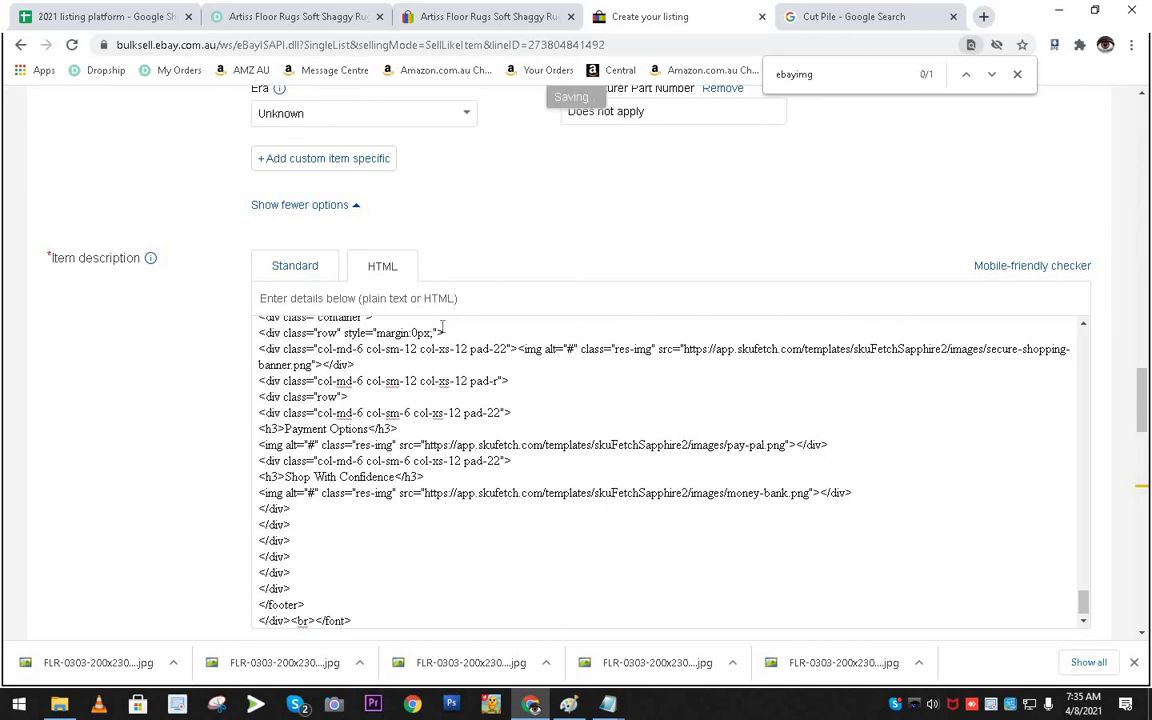
# Review the pasted description in the standard view, checking the rug title, image, features, specifications and the Note to Buyers.
pyautogui.click(302, 270)
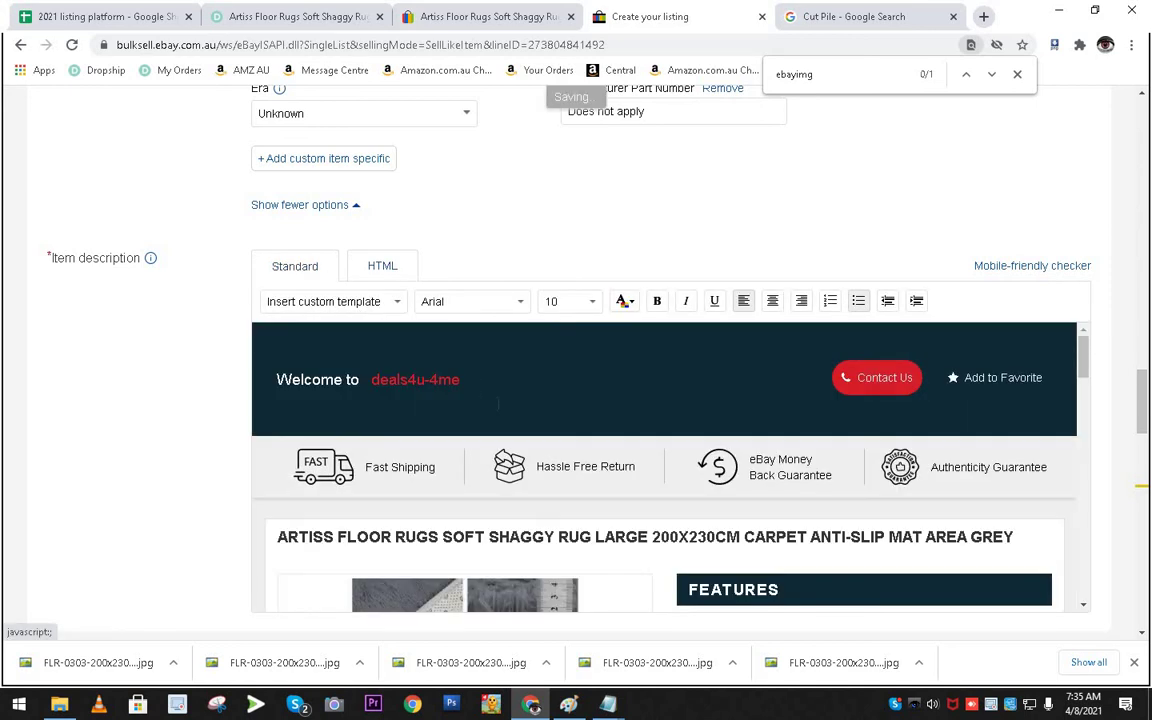
pyautogui.scroll(-3, 361, 390)
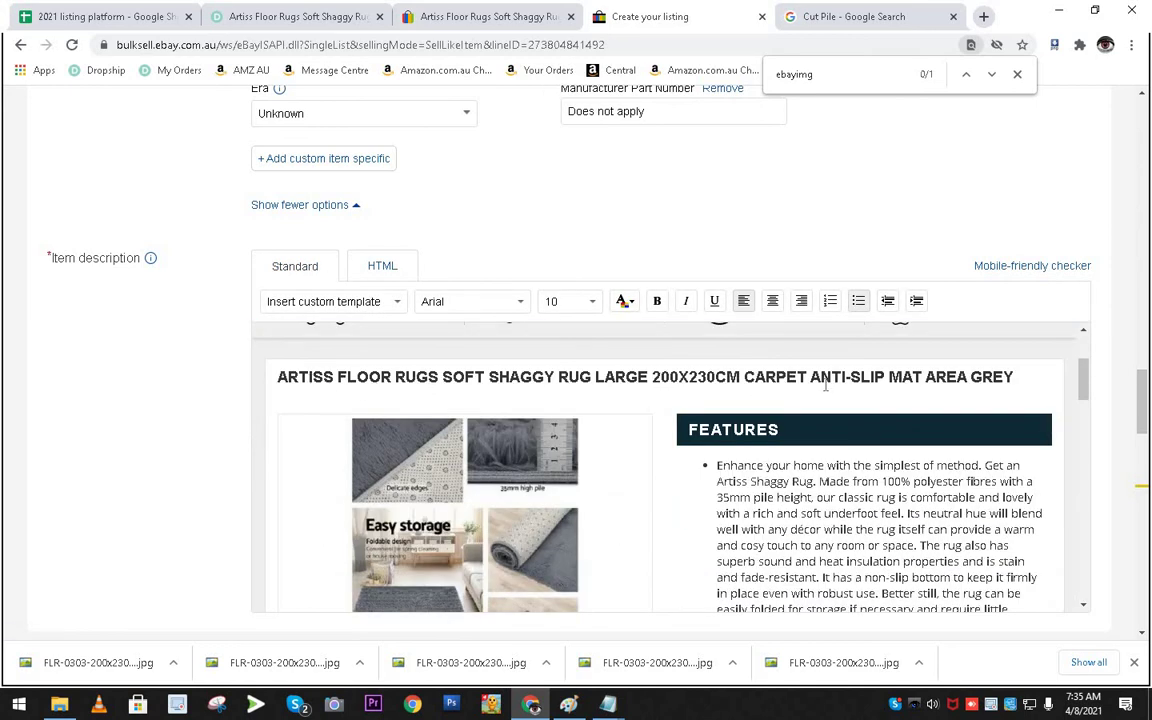
pyautogui.click(610, 376)
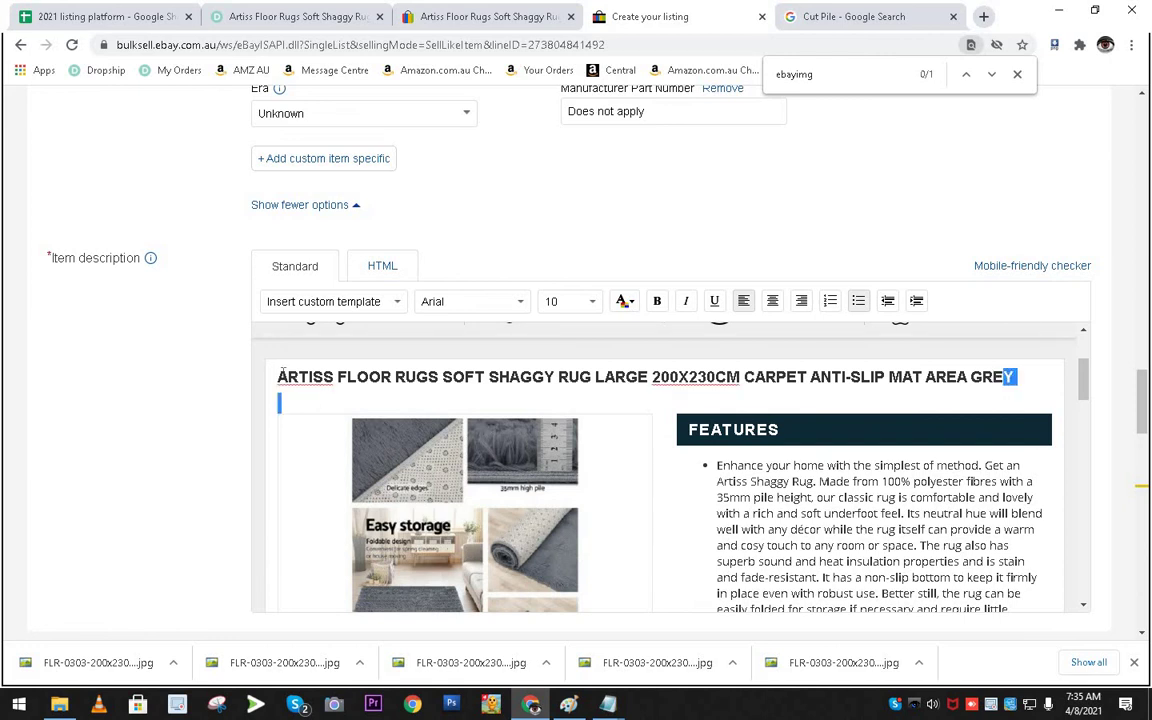
pyautogui.scroll(-2, 765, 397)
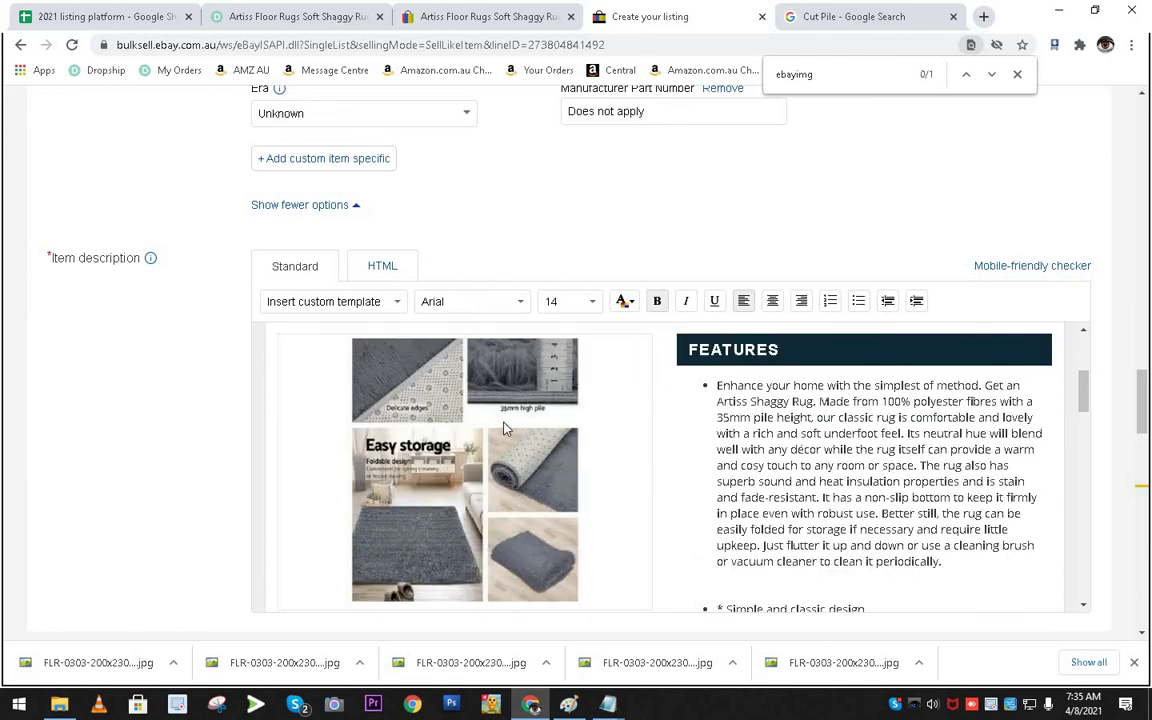
pyautogui.click(741, 416)
pyautogui.scroll(-4, 739, 422)
pyautogui.scroll(-3, 767, 404)
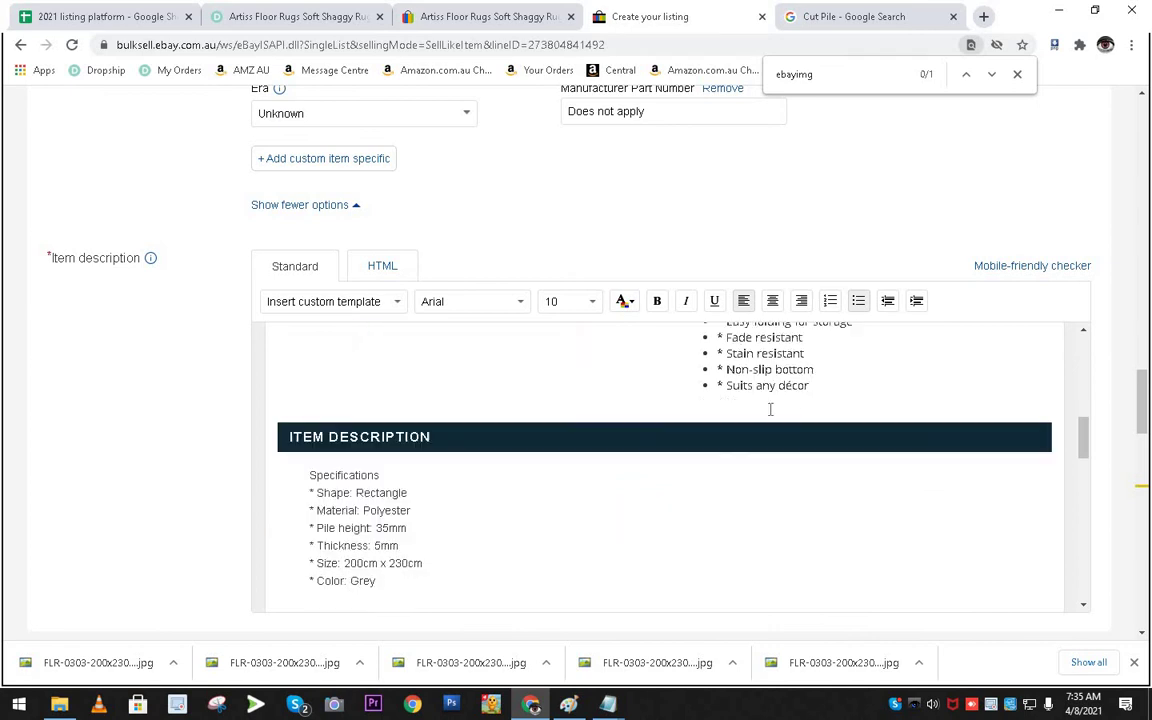
pyautogui.click(411, 445)
pyautogui.scroll(-4, 620, 411)
pyautogui.scroll(-2, 621, 412)
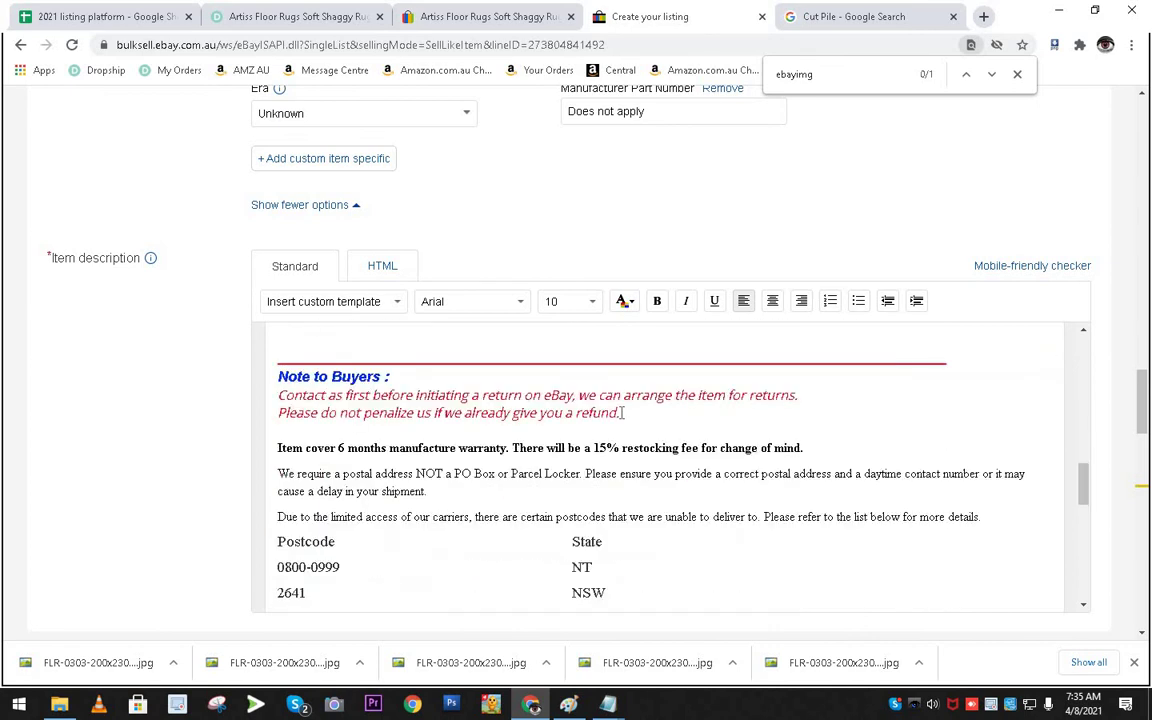
pyautogui.scroll(6, 620, 411)
pyautogui.scroll(10, 573, 500)
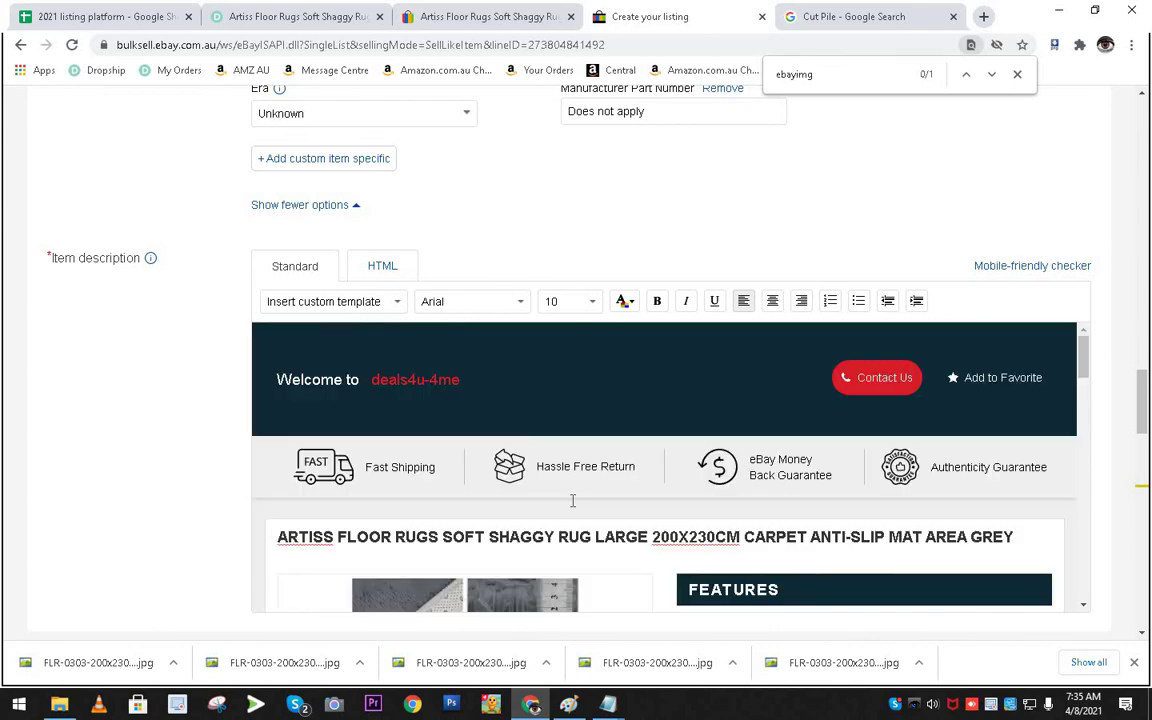
# Look up the rug's eBay price in the 2021 listing platform sheet and set the Buy It Now price to AU $62.99.
pyautogui.scroll(-11, 573, 500)
pyautogui.scroll(-6, 232, 390)
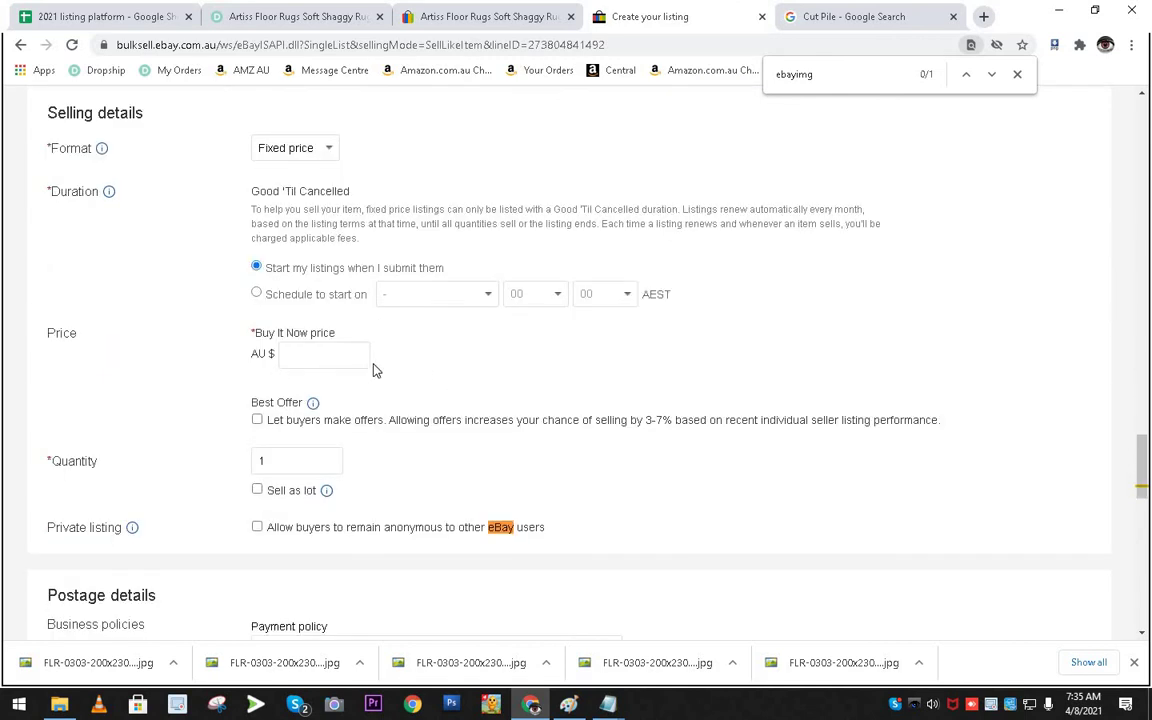
pyautogui.click(364, 358)
pyautogui.click(462, 364)
pyautogui.click(325, 354)
pyautogui.click(100, 16)
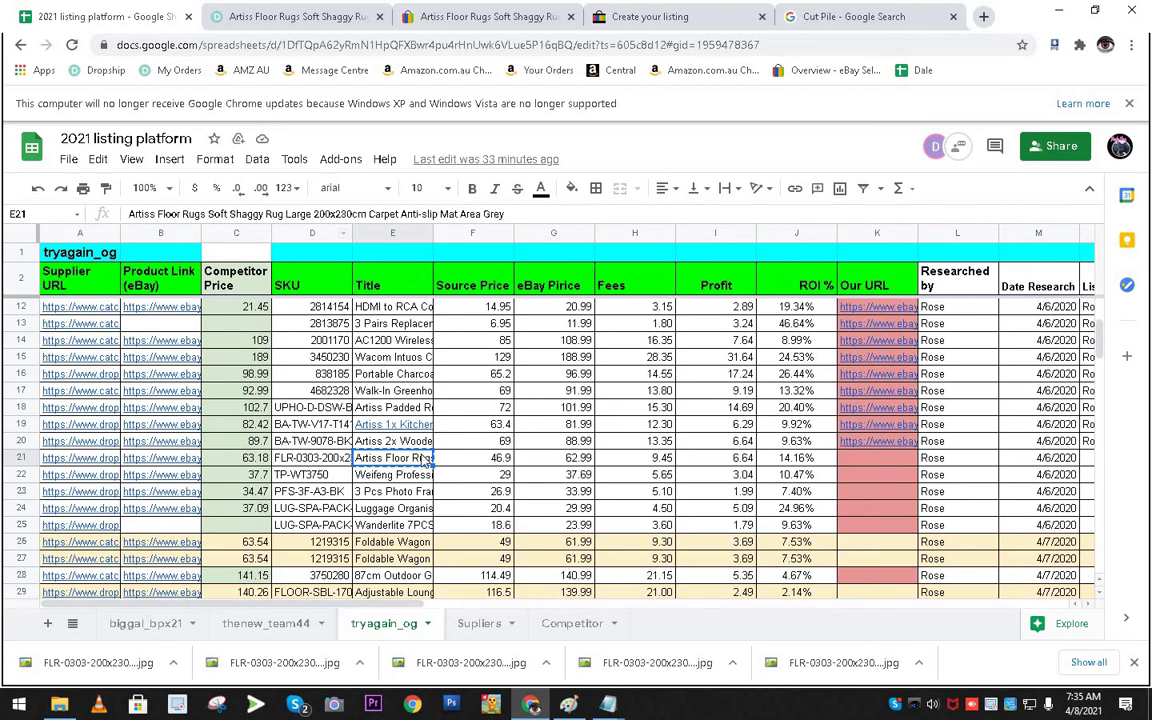
pyautogui.click(578, 462)
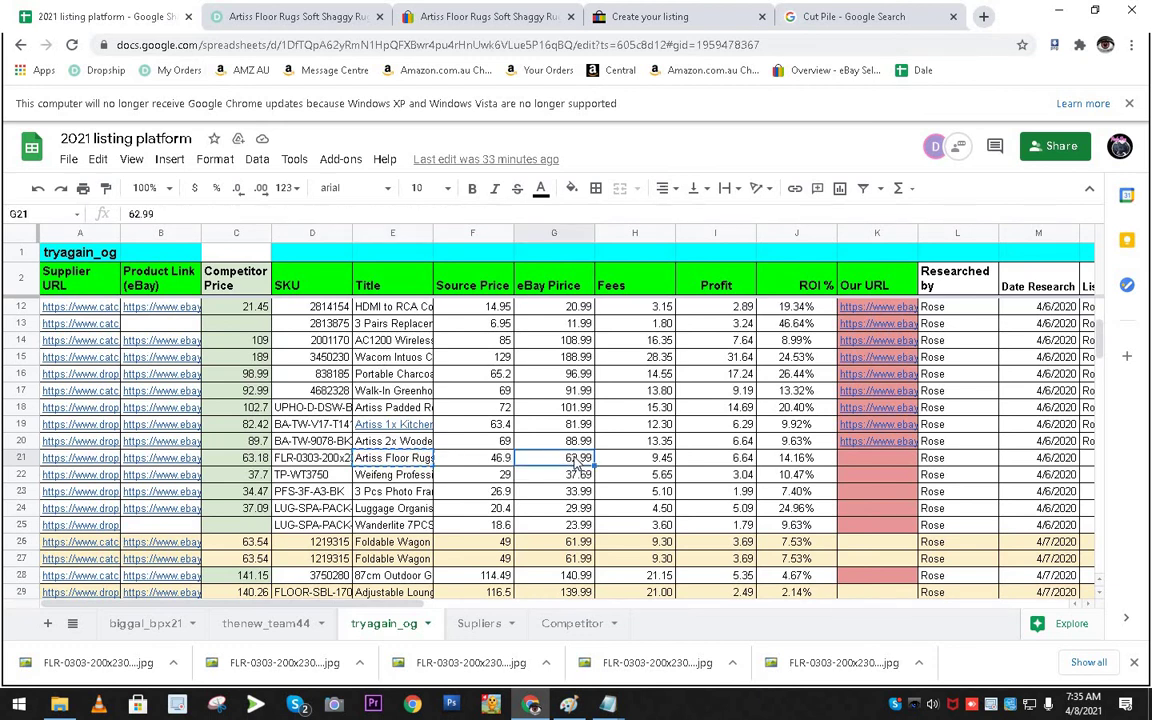
pyautogui.click(610, 22)
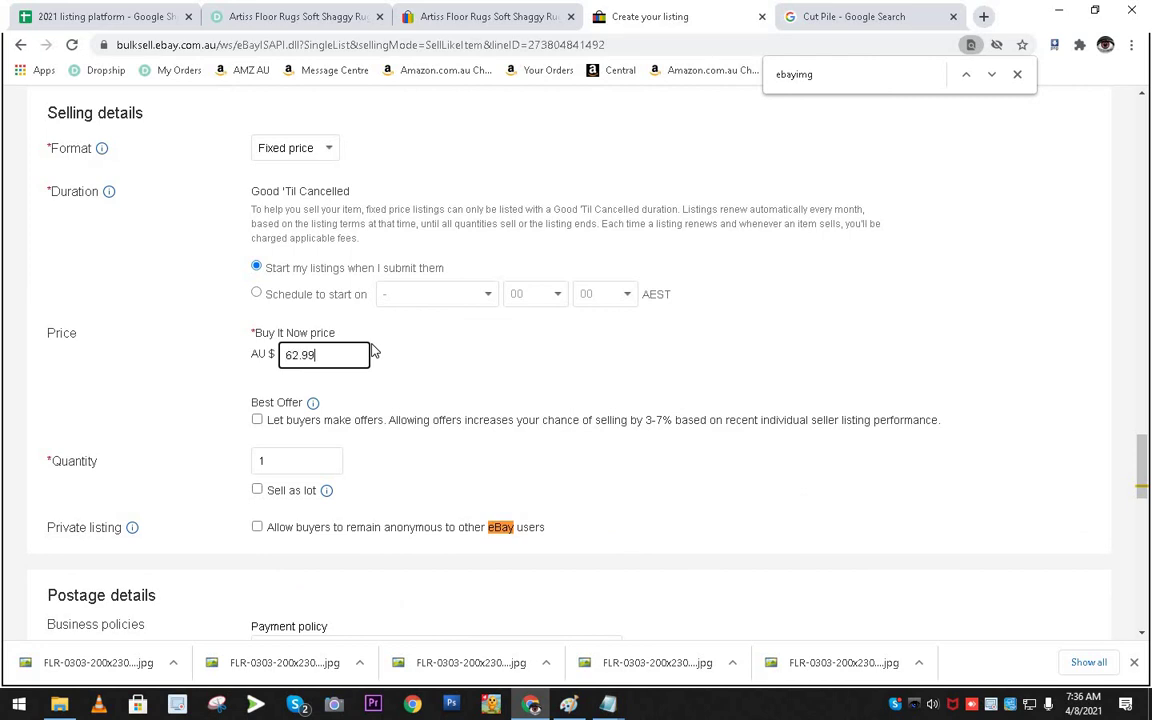
# Set the listing quantity to 2.
pyautogui.click(283, 458)
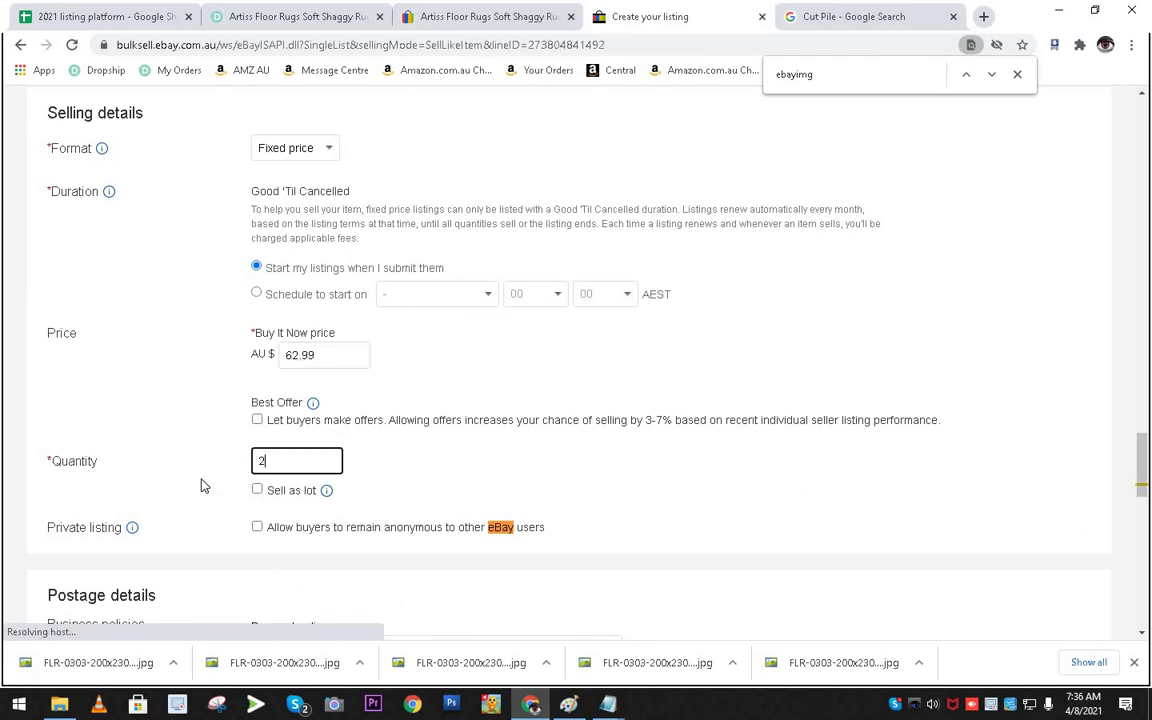
pyautogui.write('2')
pyautogui.click(445, 470)
# Enable Promoted listings with the ad rate set to 2%, after checking the postage details and the rug's row in the pricing sheet.
pyautogui.scroll(-3, 460, 452)
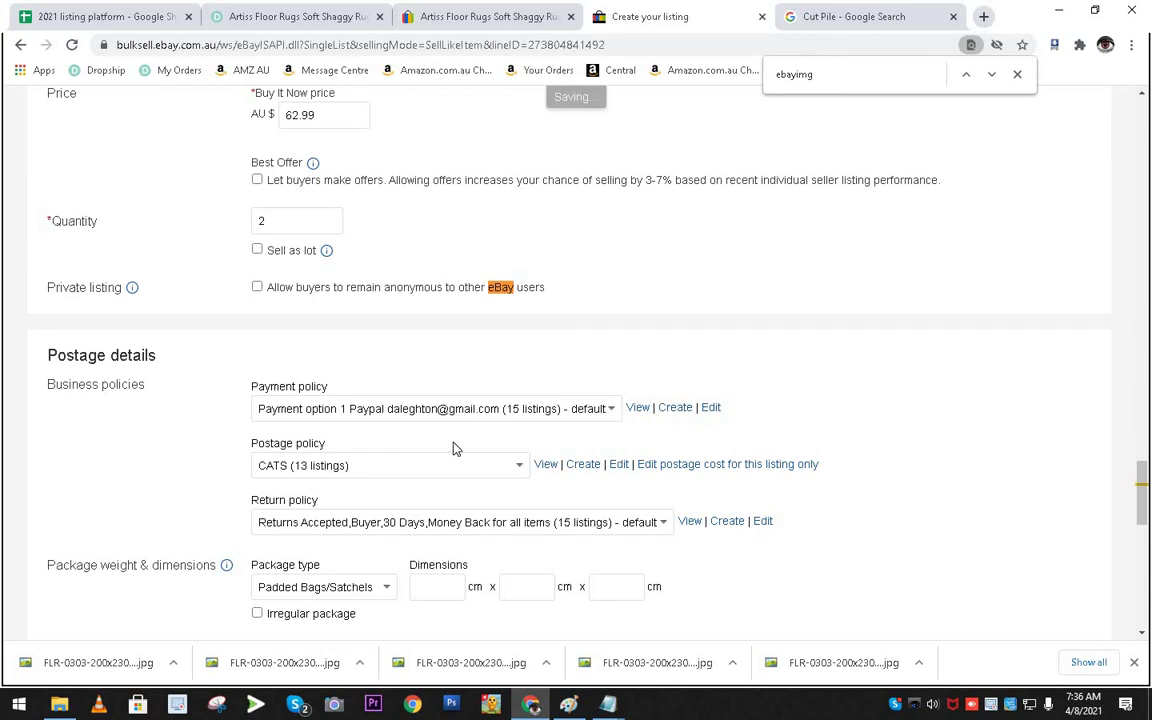
pyautogui.scroll(-1, 445, 452)
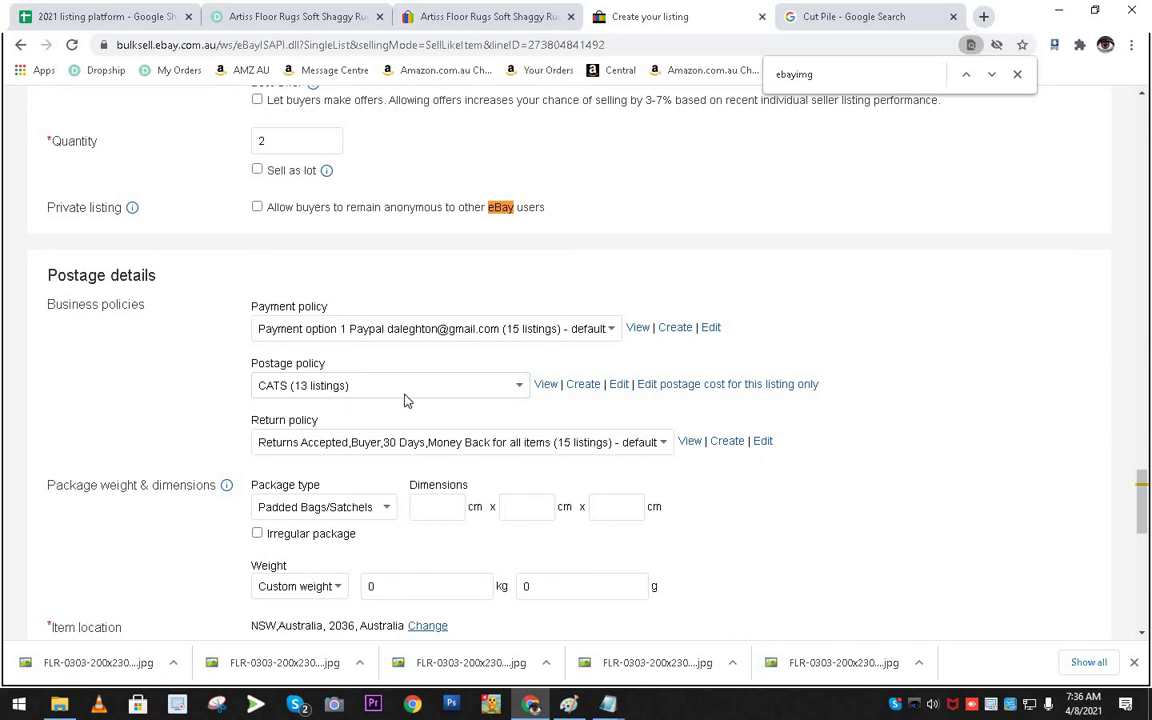
pyautogui.scroll(-3, 400, 400)
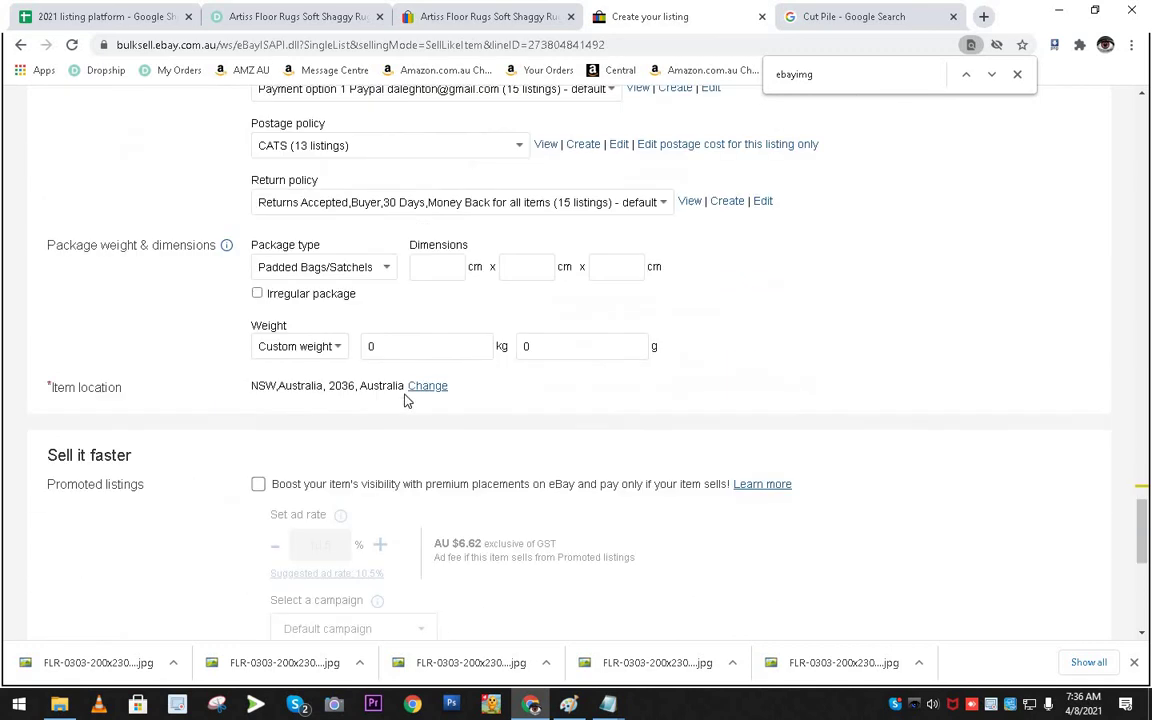
pyautogui.click(258, 484)
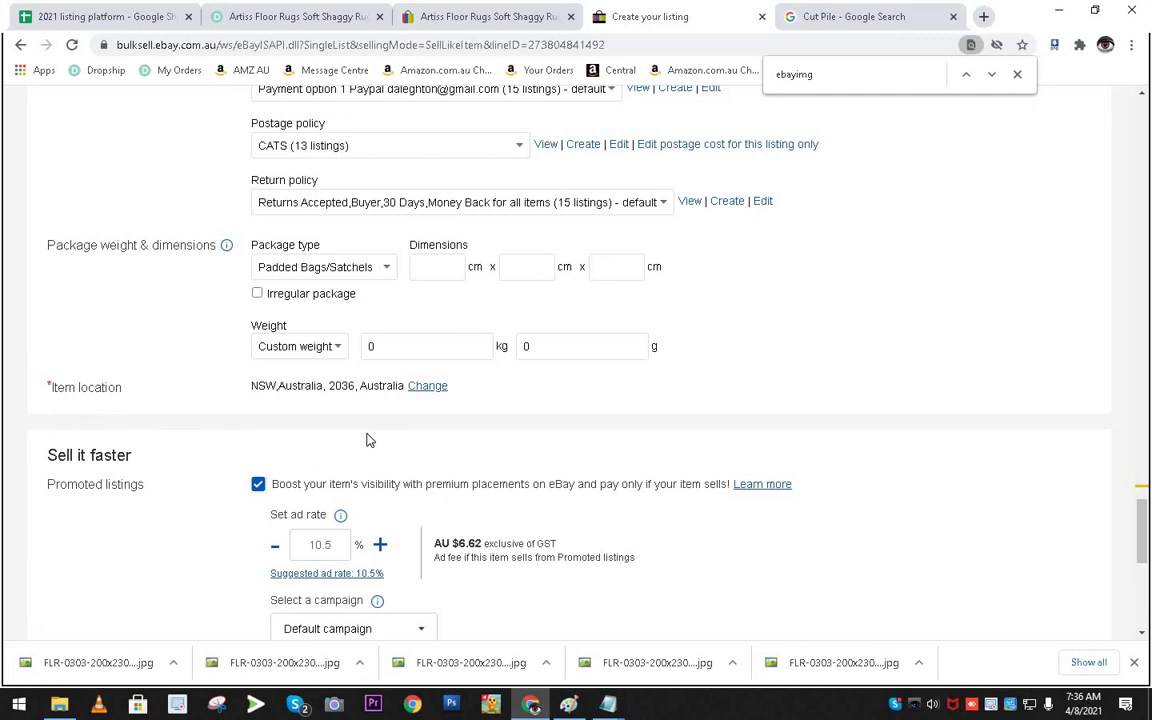
pyautogui.click(158, 18)
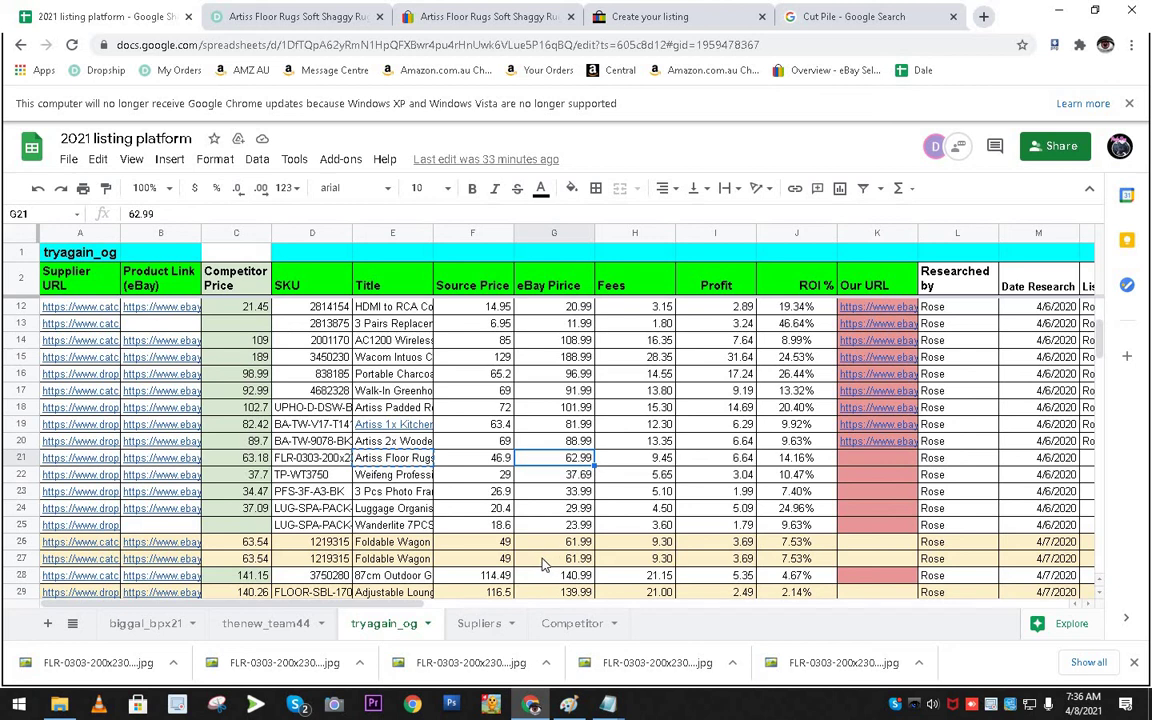
pyautogui.click(676, 18)
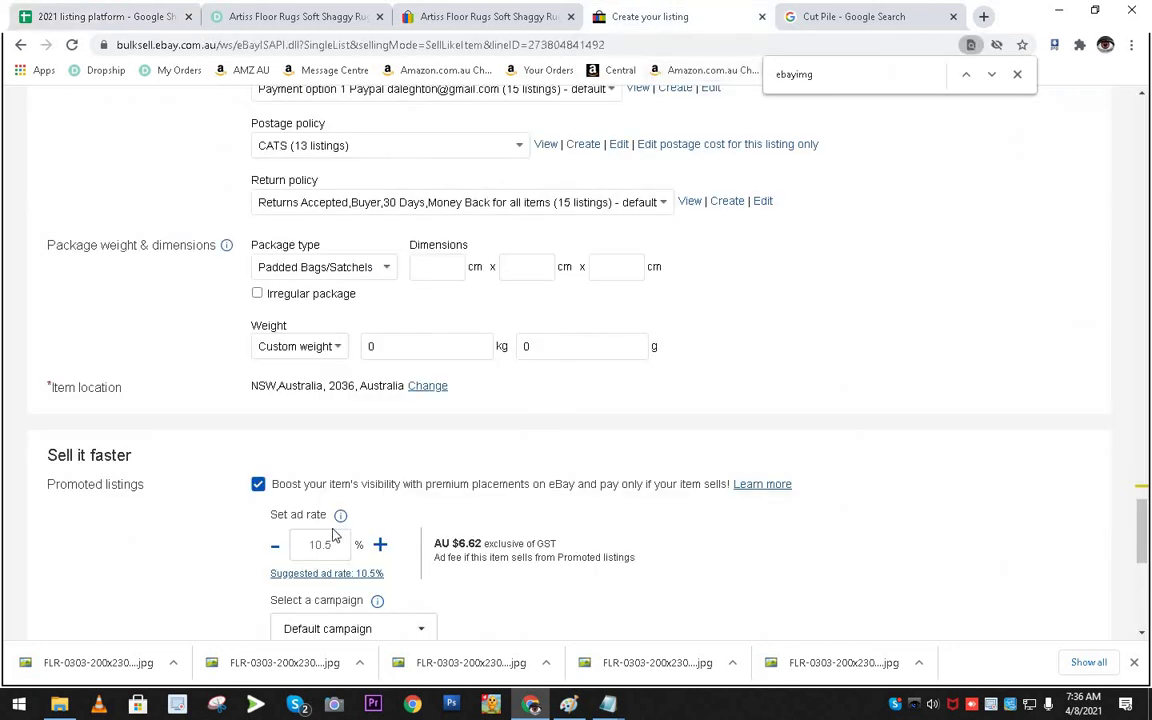
pyautogui.click(362, 549)
pyautogui.write('2')
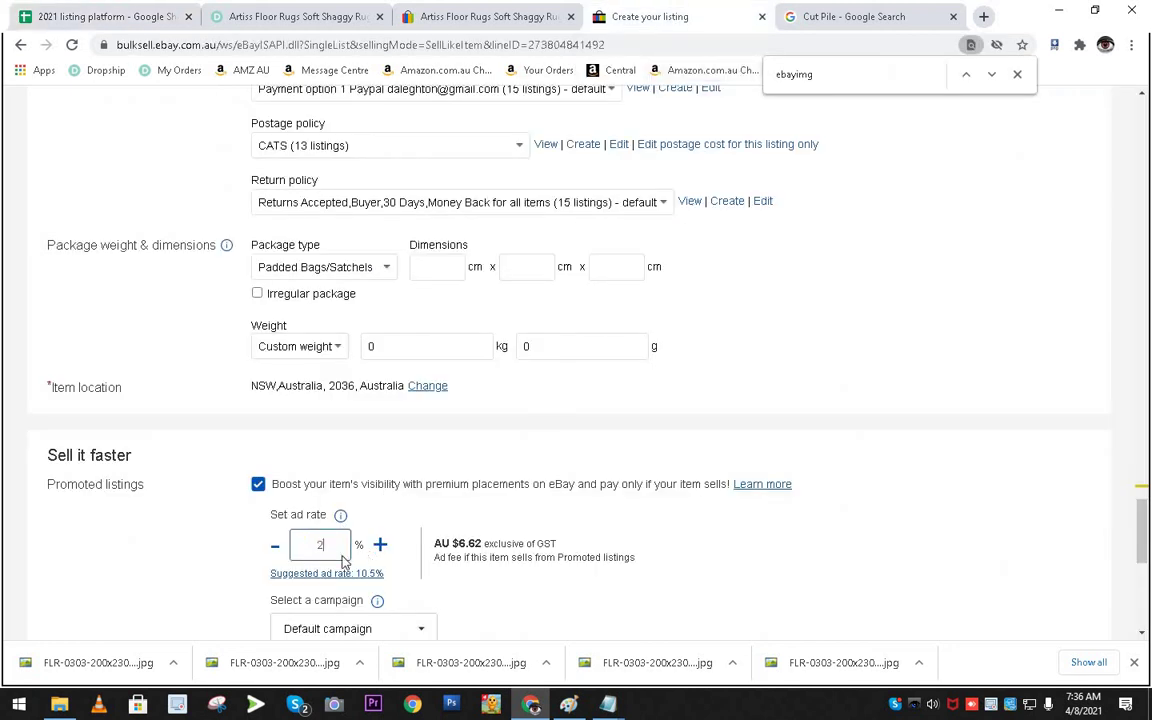
pyautogui.scroll(-2, 230, 470)
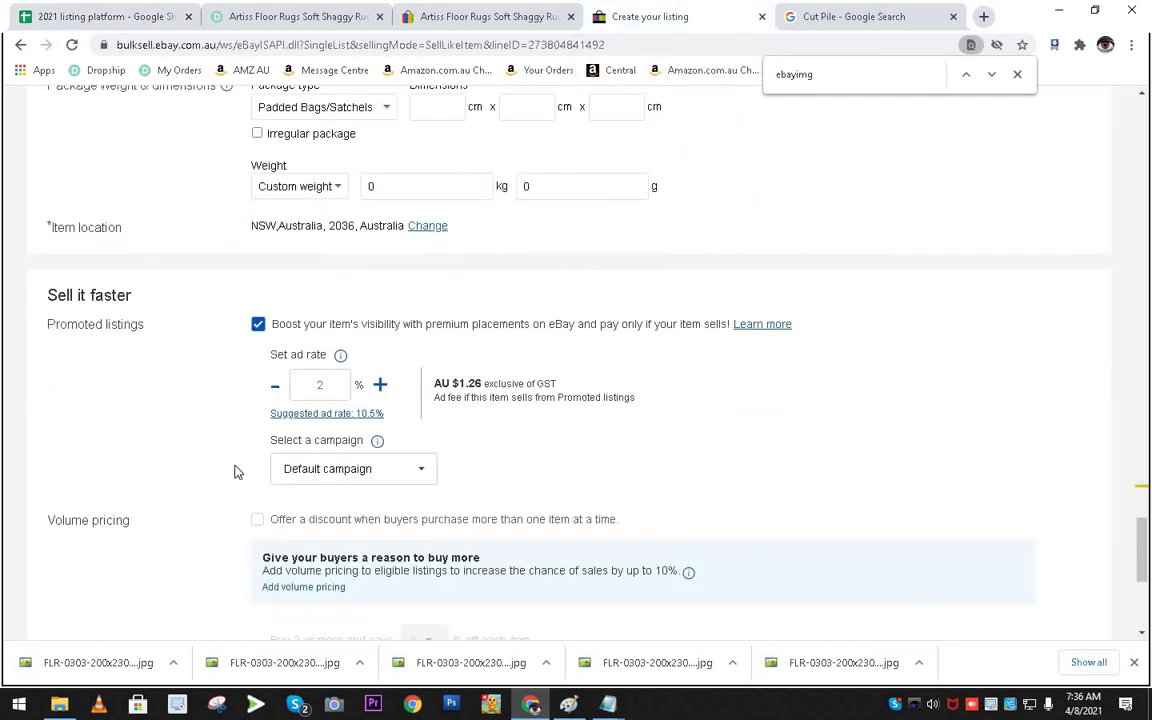
pyautogui.scroll(-3, 237, 471)
pyautogui.scroll(-2, 230, 490)
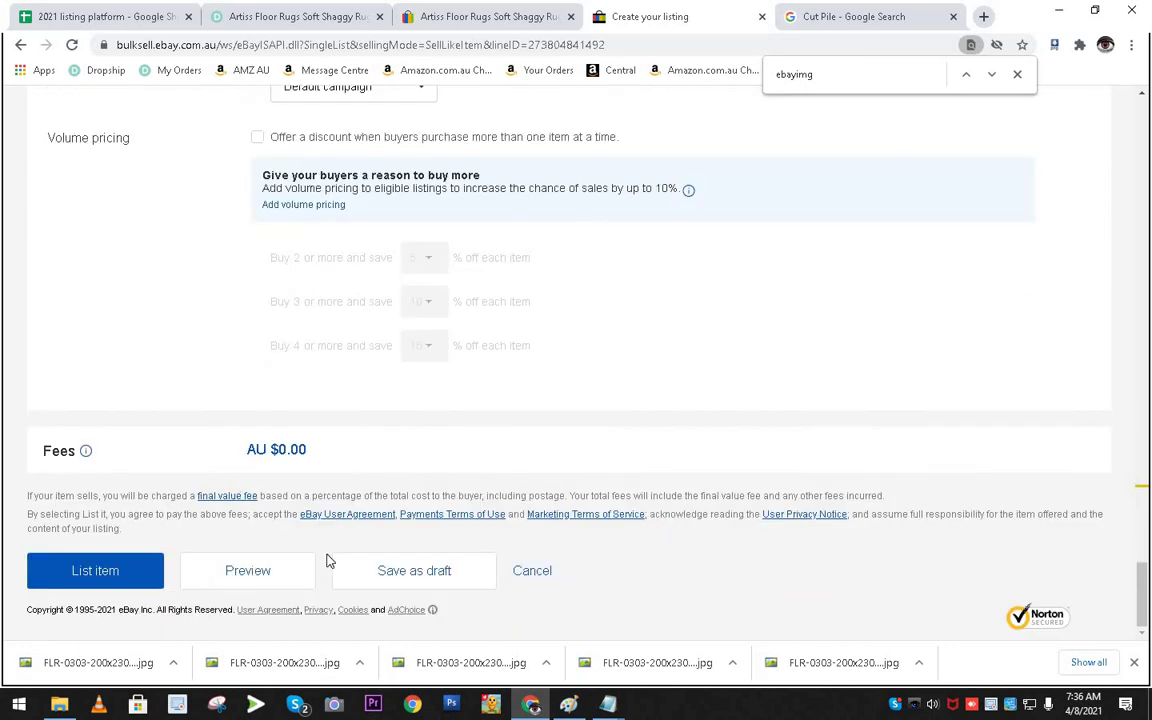
# Recheck the listing's selling and promotion details and save the Artiss rug listing as a draft.
pyautogui.scroll(12, 420, 568)
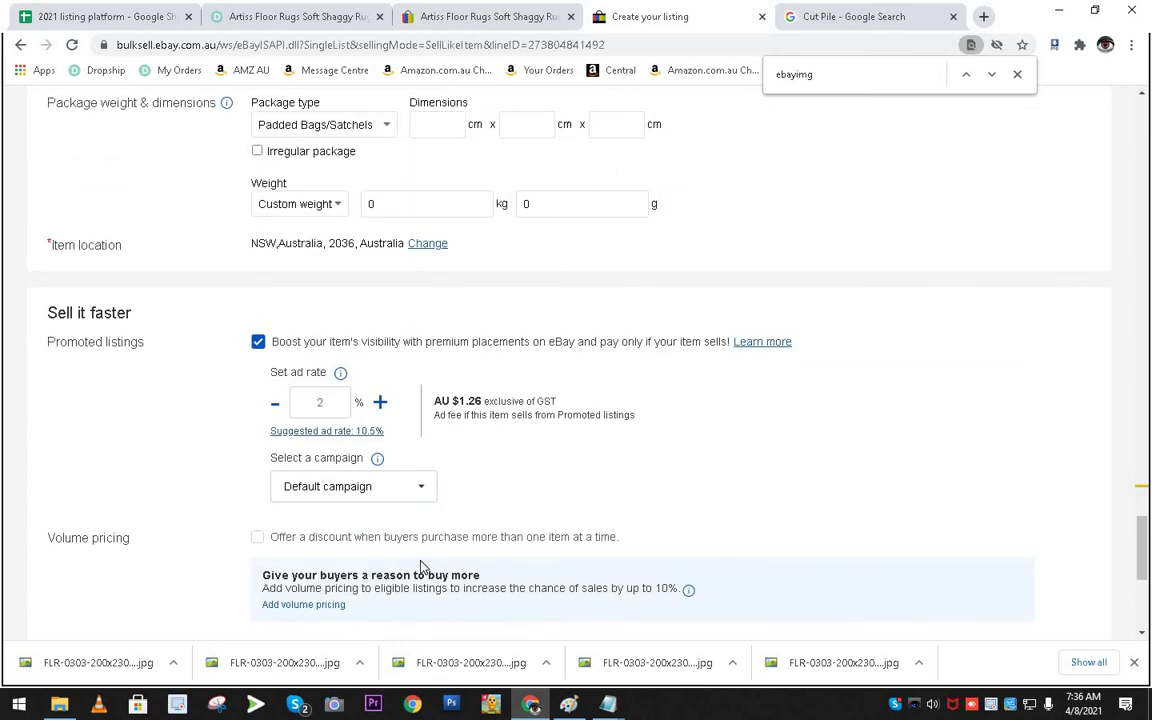
pyautogui.scroll(-12, 420, 568)
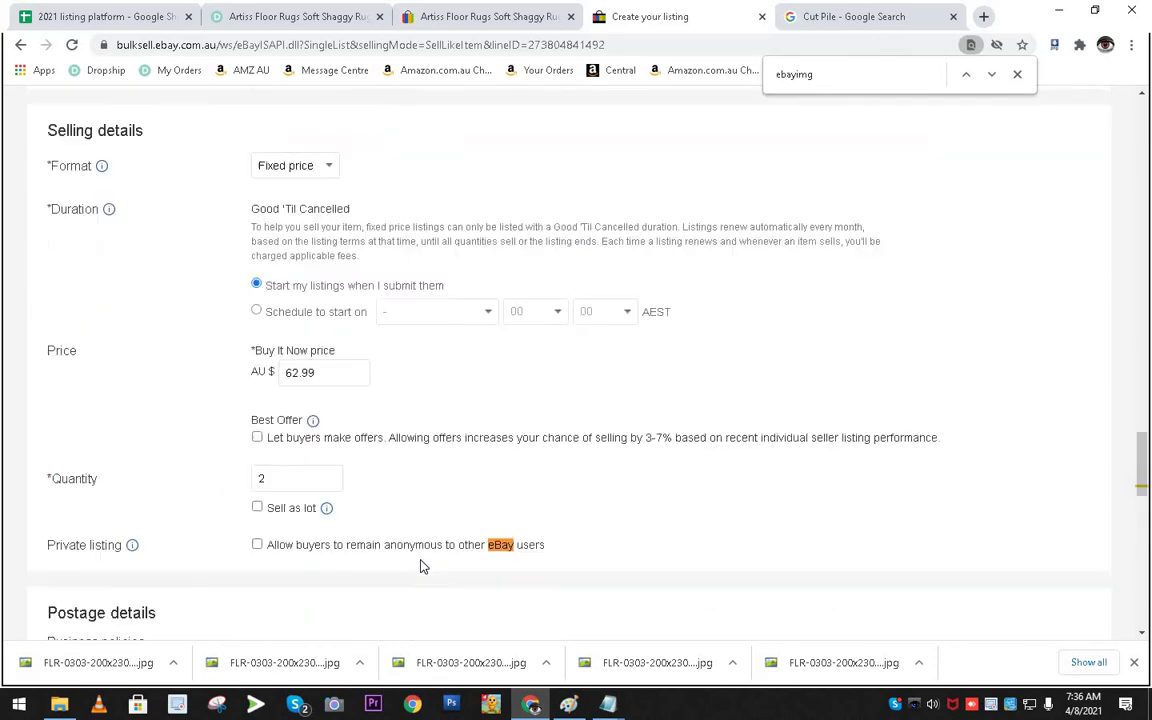
pyautogui.click(434, 571)
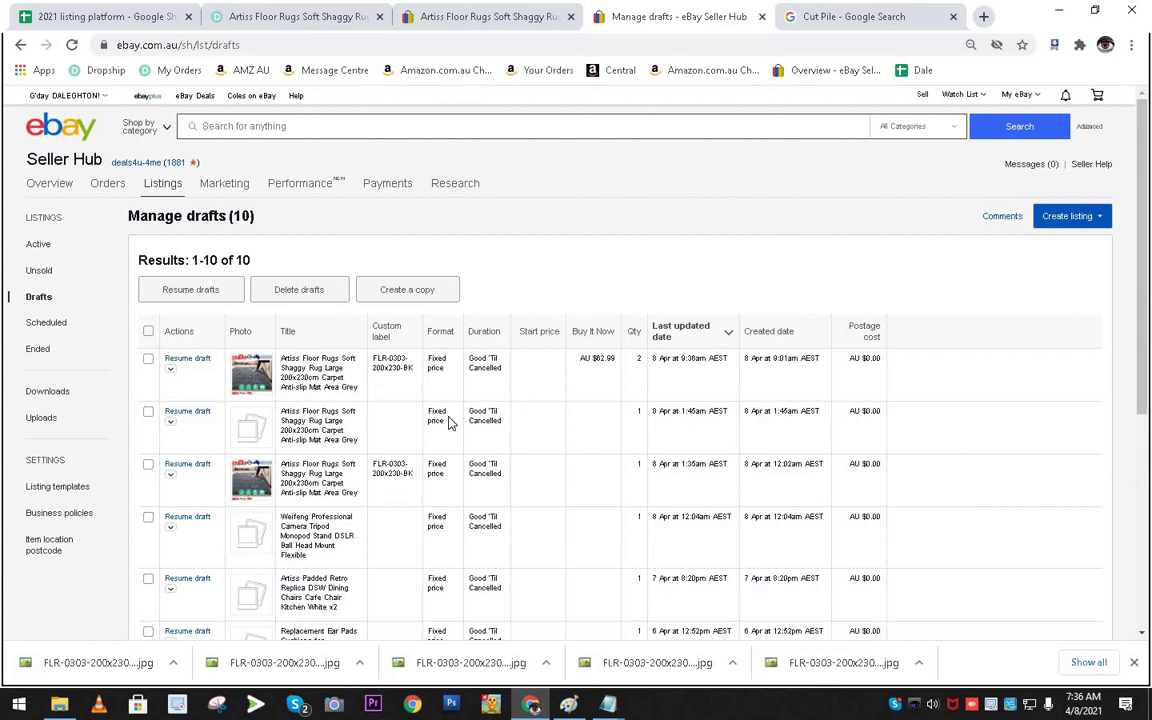
# Delete the two older duplicate Artiss 200x230cm shaggy rug drafts, keeping the one priced at AU $62.99.
pyautogui.click(148, 411)
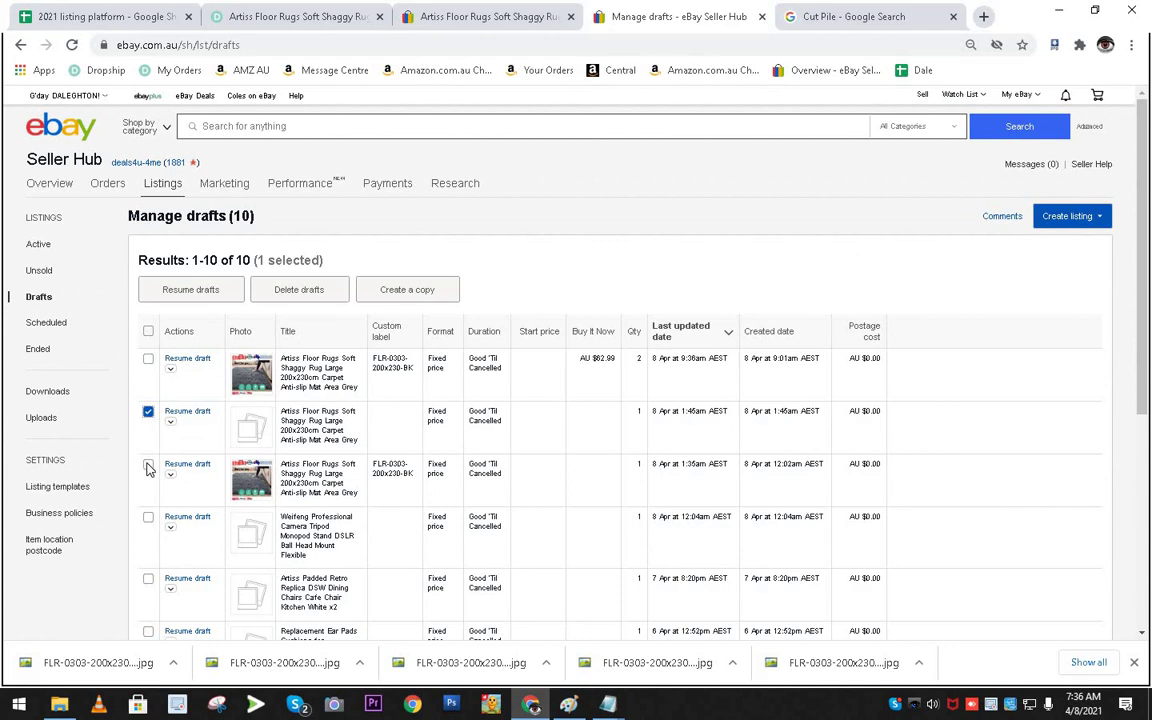
pyautogui.click(148, 465)
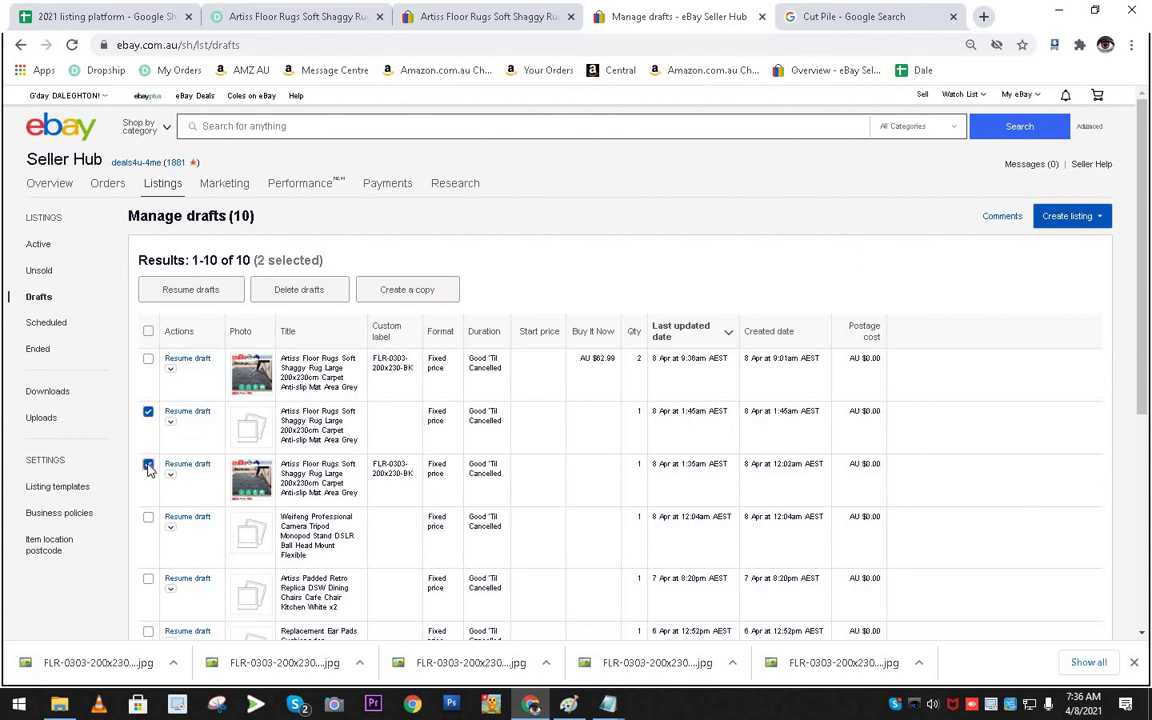
pyautogui.click(297, 290)
pyautogui.click(640, 251)
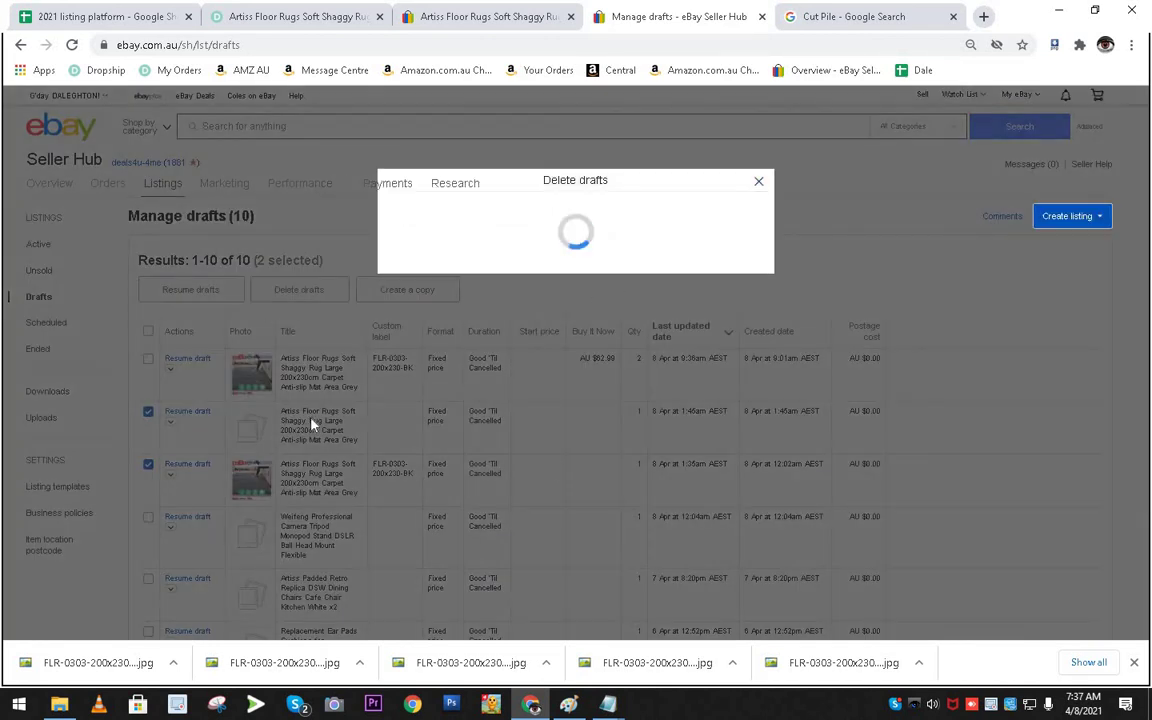
pyautogui.scroll(-1, 615, 335)
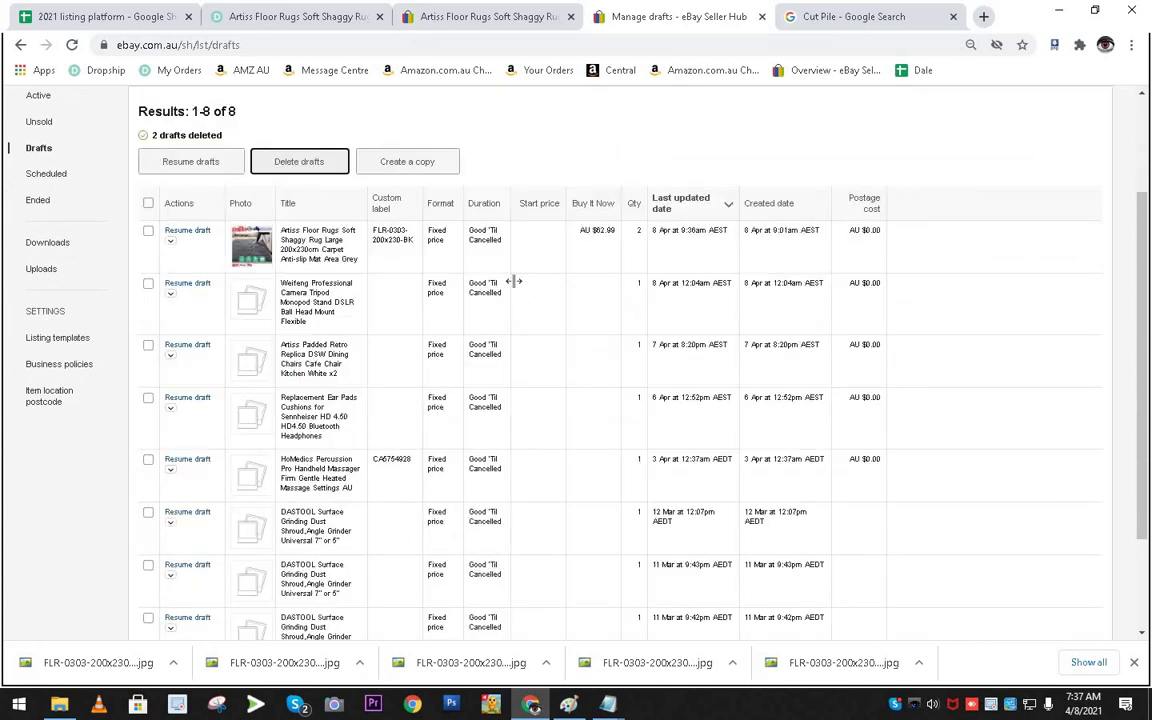
pyautogui.scroll(1, 443, 300)
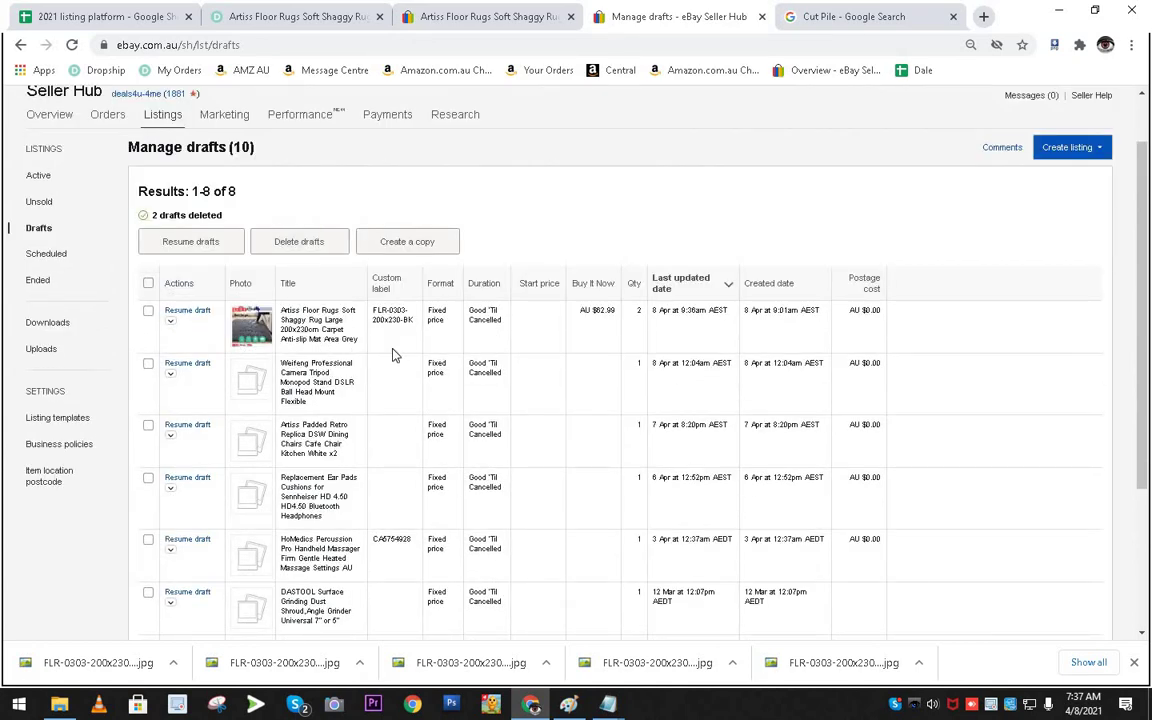
# Examine the rug's row 21 in the 2021 listing platform sheet, across to its empty listing-date and Comments cells.
pyautogui.click(110, 16)
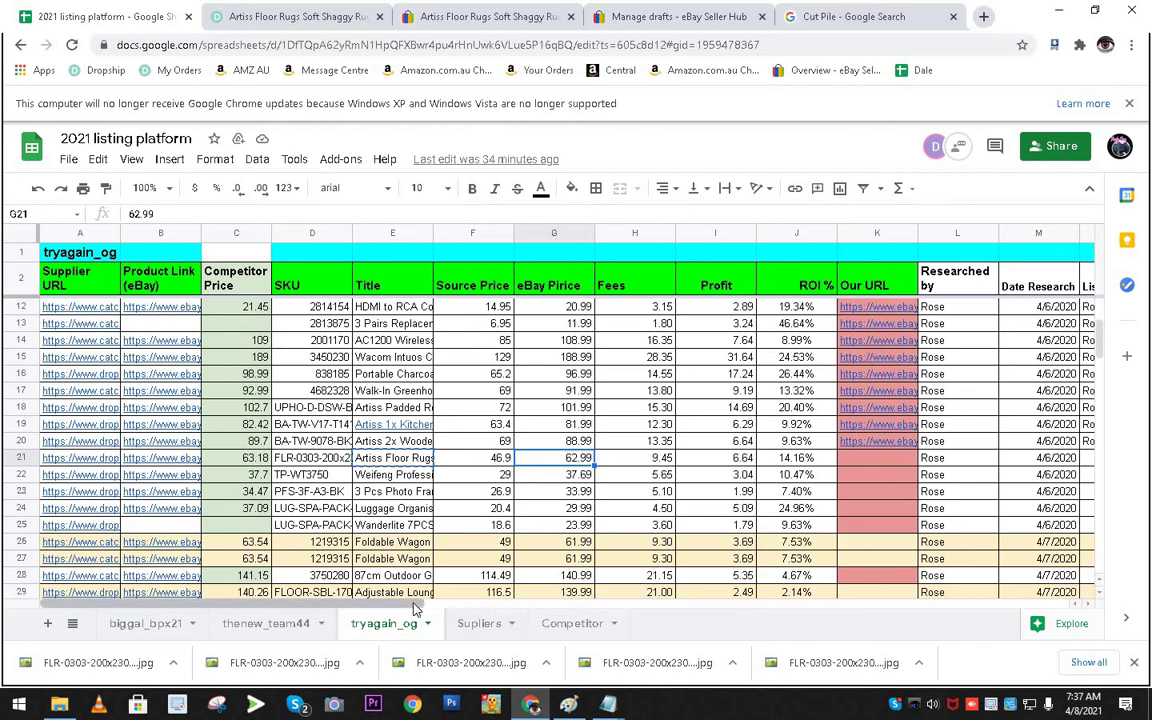
pyautogui.hscroll(5, 565, 628)
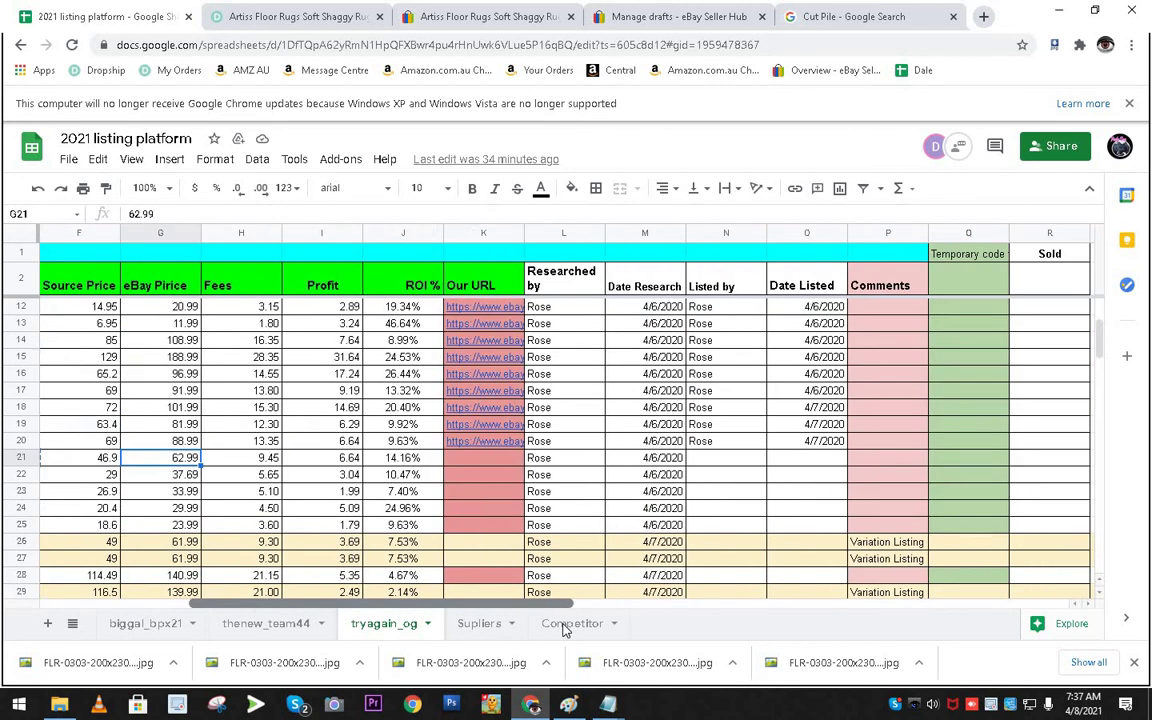
pyautogui.click(855, 463)
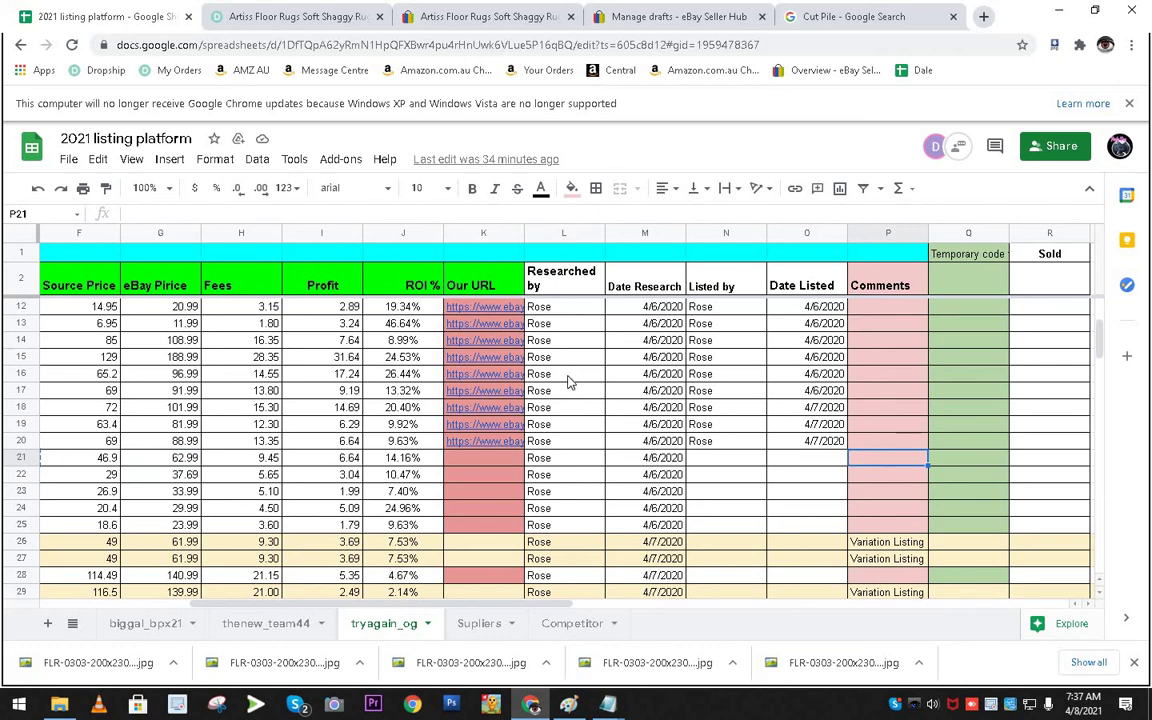
# Look over the open rug pages and return to eBay Seller Hub to review the remaining drafts.
pyautogui.click(306, 22)
pyautogui.click(428, 15)
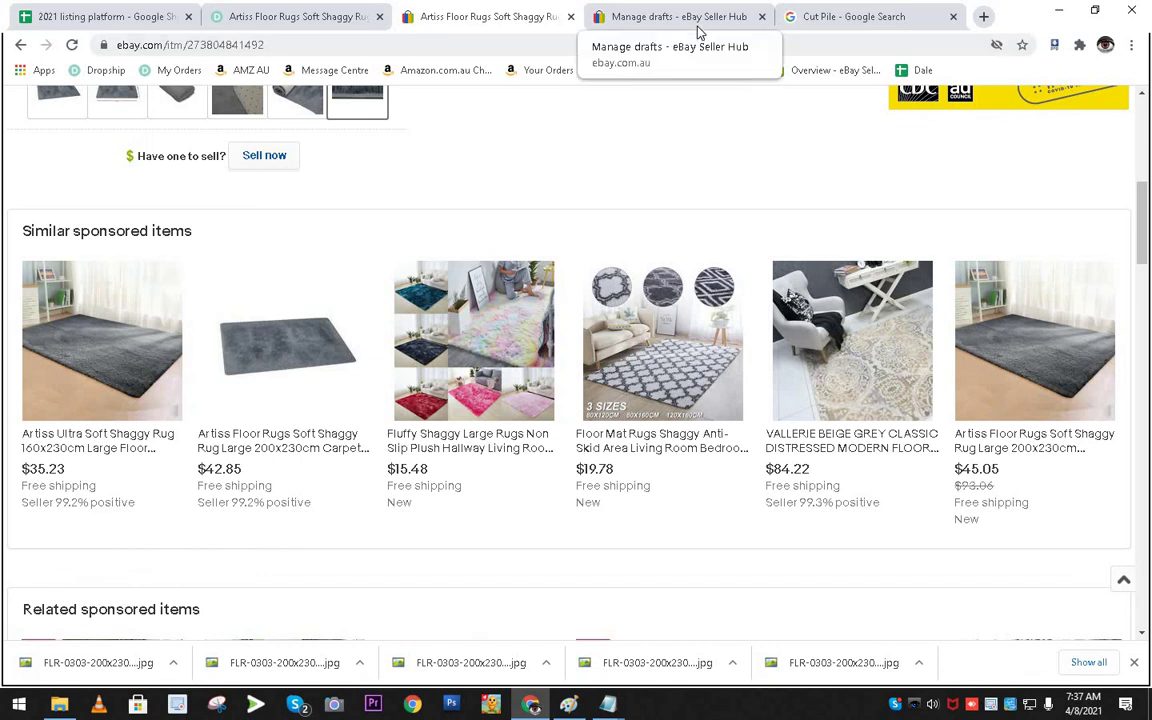
pyautogui.click(631, 24)
pyautogui.scroll(-5, 592, 206)
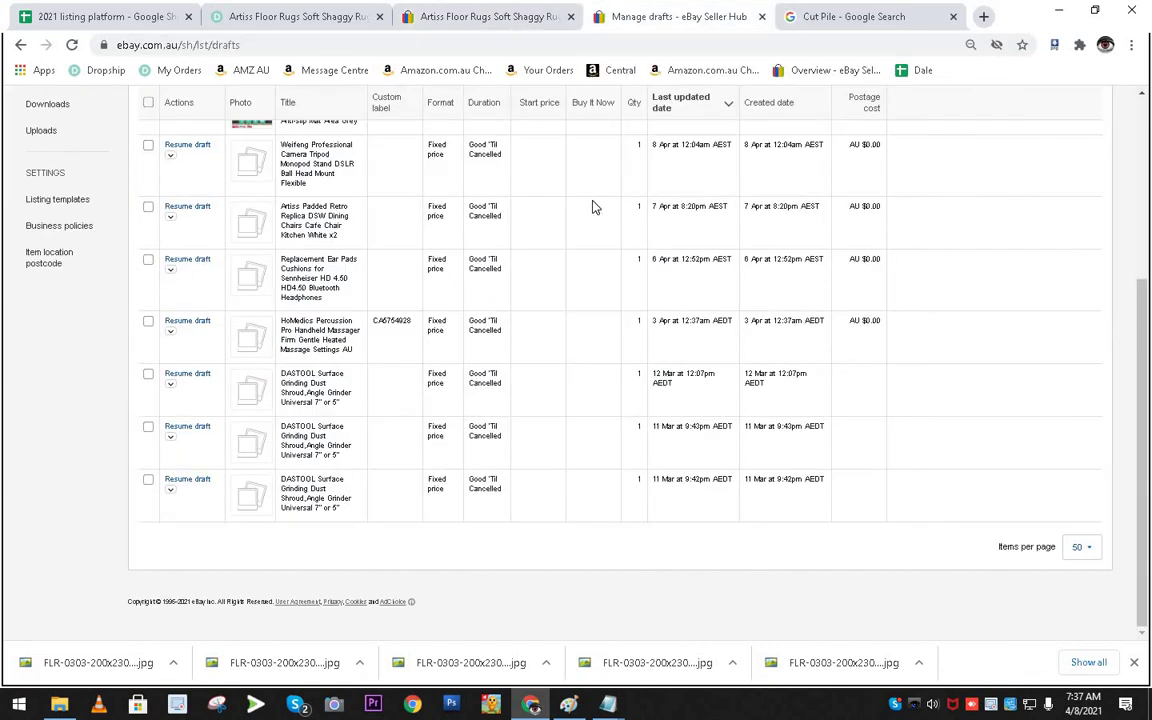
pyautogui.scroll(6, 592, 206)
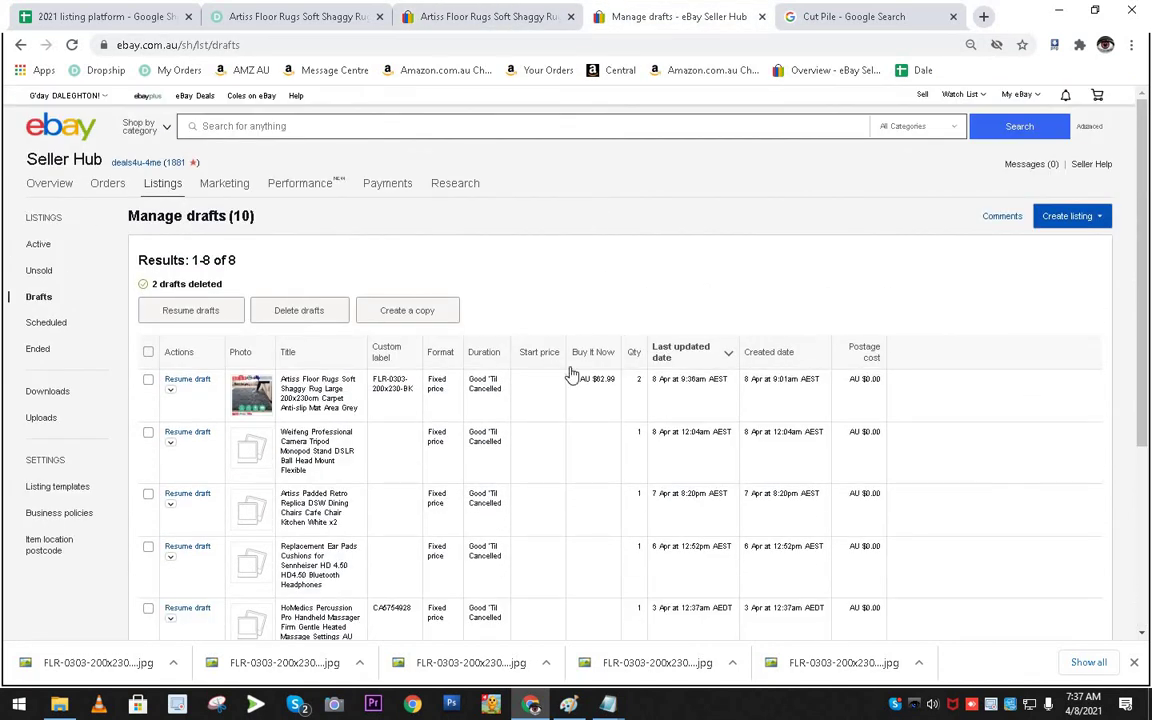